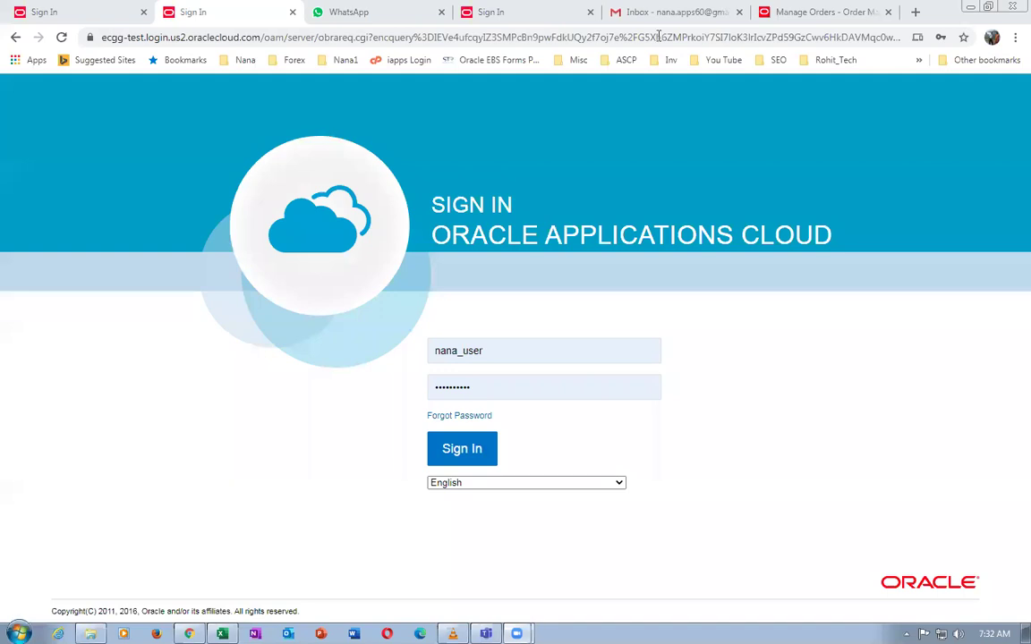
Close the duplicate sign-in tab and finish with order 97471, returning to the home page
{"action": "key", "text": "ctrl+l"}
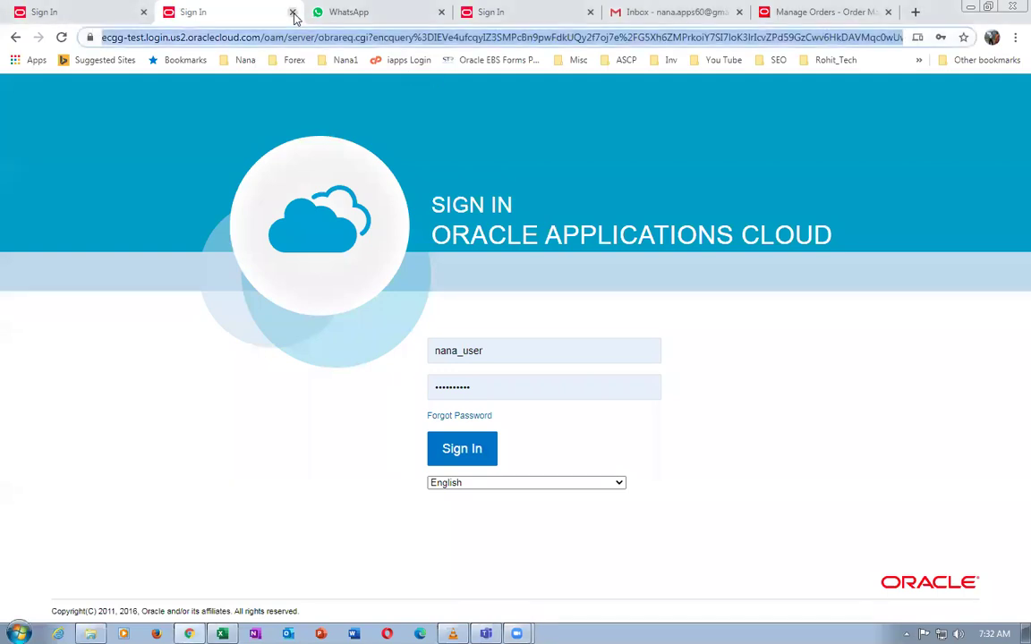
{"action": "left_click", "coordinate": [293, 12]}
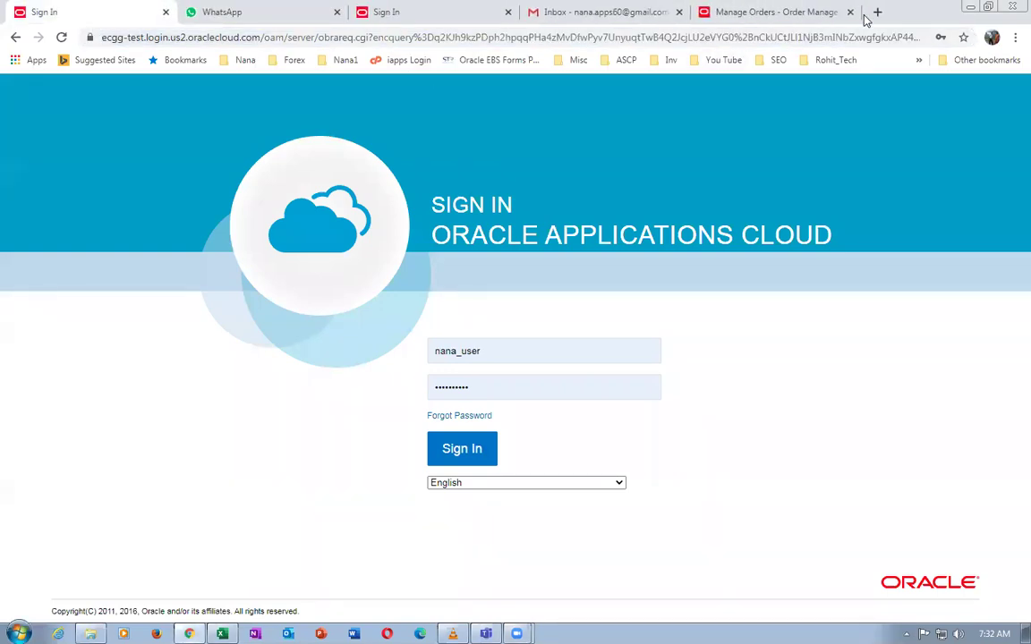
{"action": "left_click", "coordinate": [861, 18]}
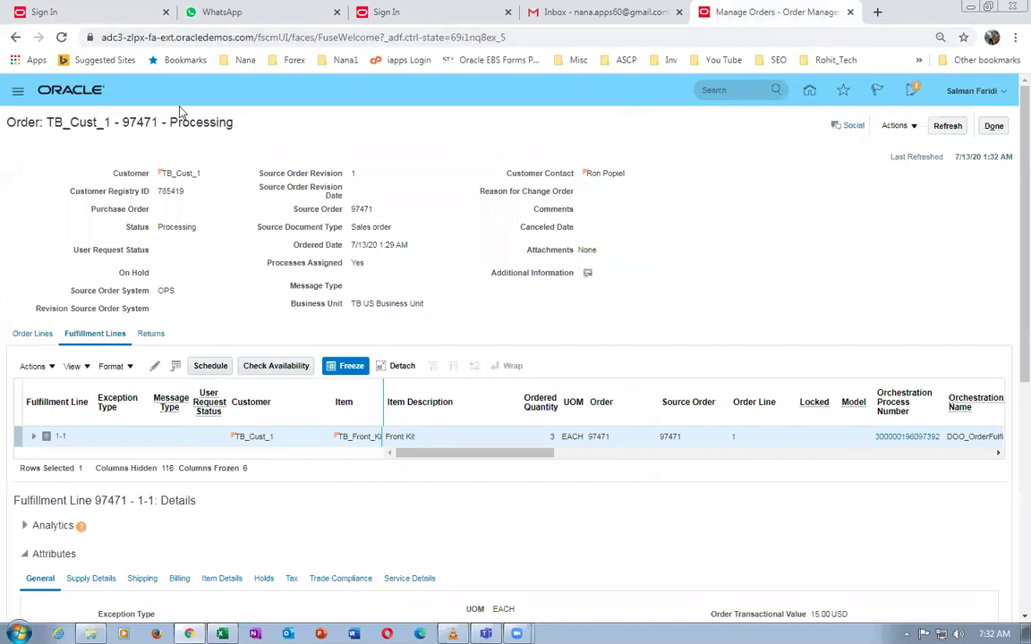
{"action": "left_click", "coordinate": [993, 126]}
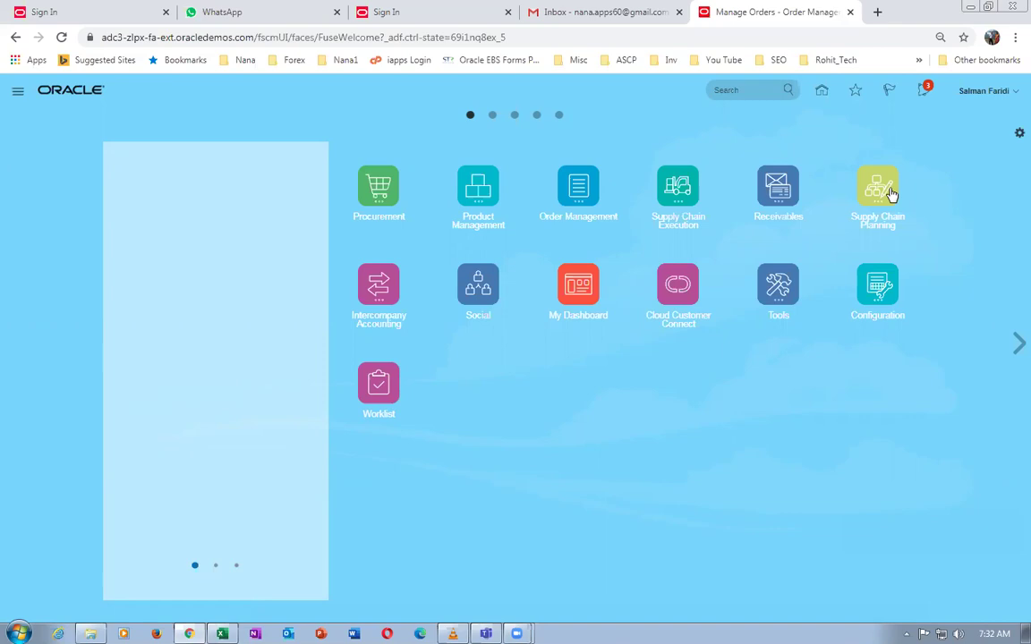
Open Manage Pricing Strategy Assignments from the Order Management > Pricing Administration tasks
{"action": "left_click", "coordinate": [577, 188]}
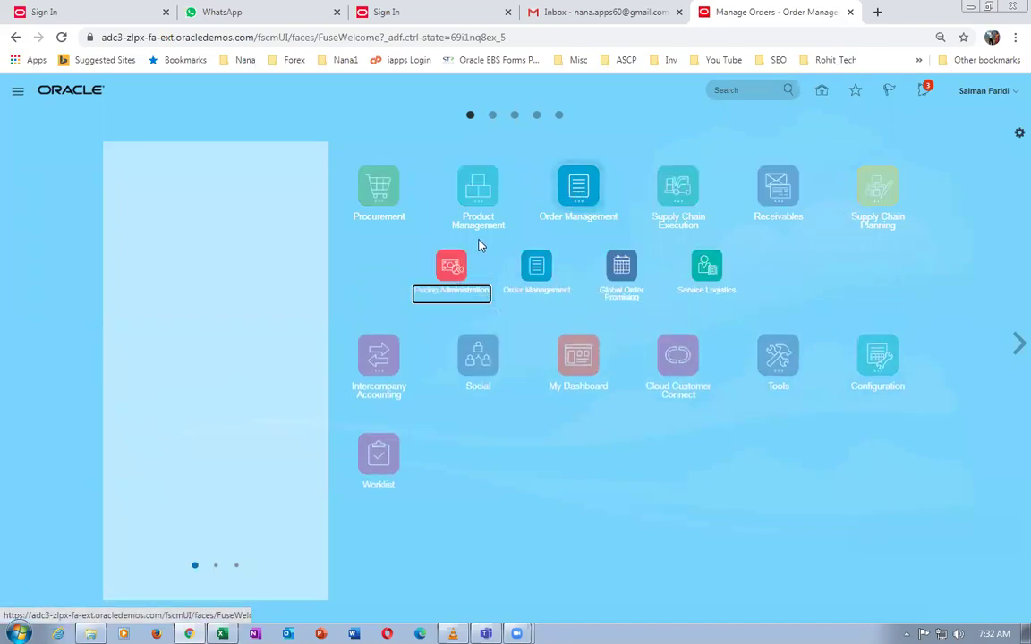
{"action": "left_click", "coordinate": [451, 265]}
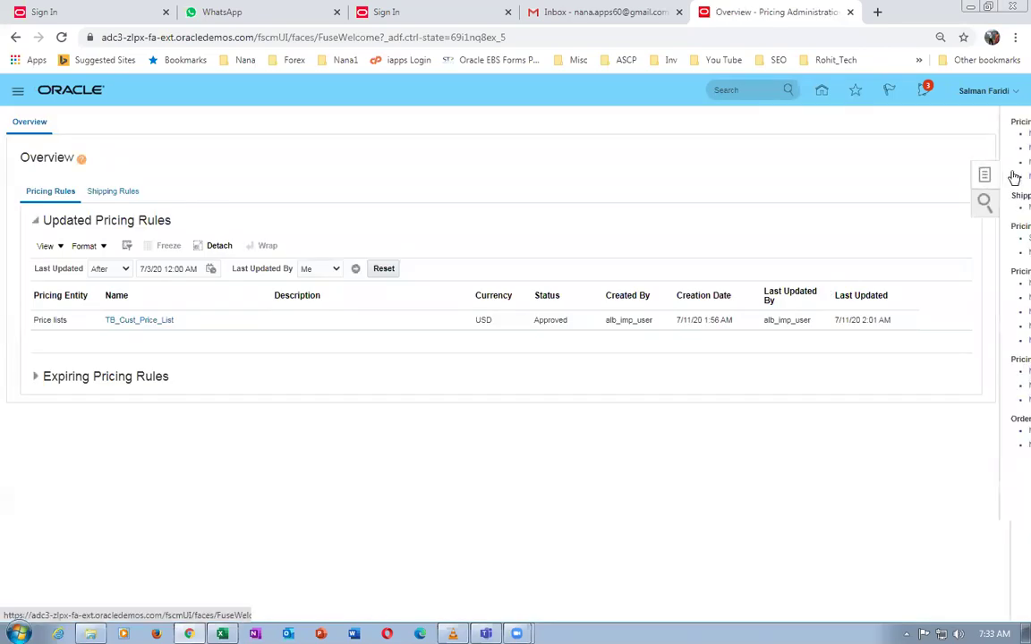
{"action": "left_click", "coordinate": [1015, 176]}
{"action": "left_click", "coordinate": [940, 326]}
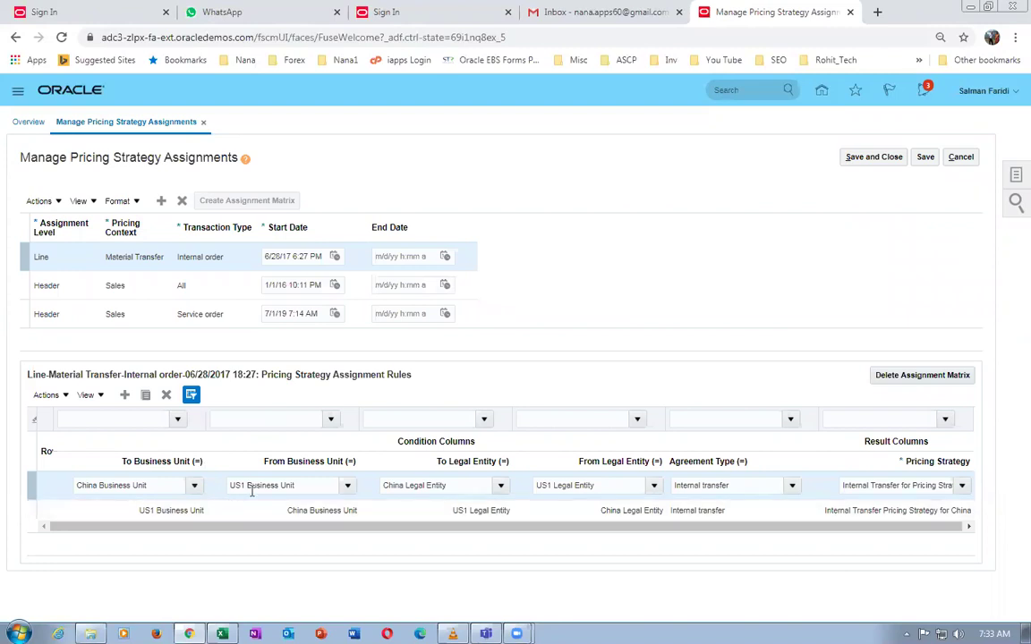
Display the Header-Sales-All assignment's rules, briefly filtering by pricing segment and then clearing the filter
{"action": "left_click", "coordinate": [63, 290]}
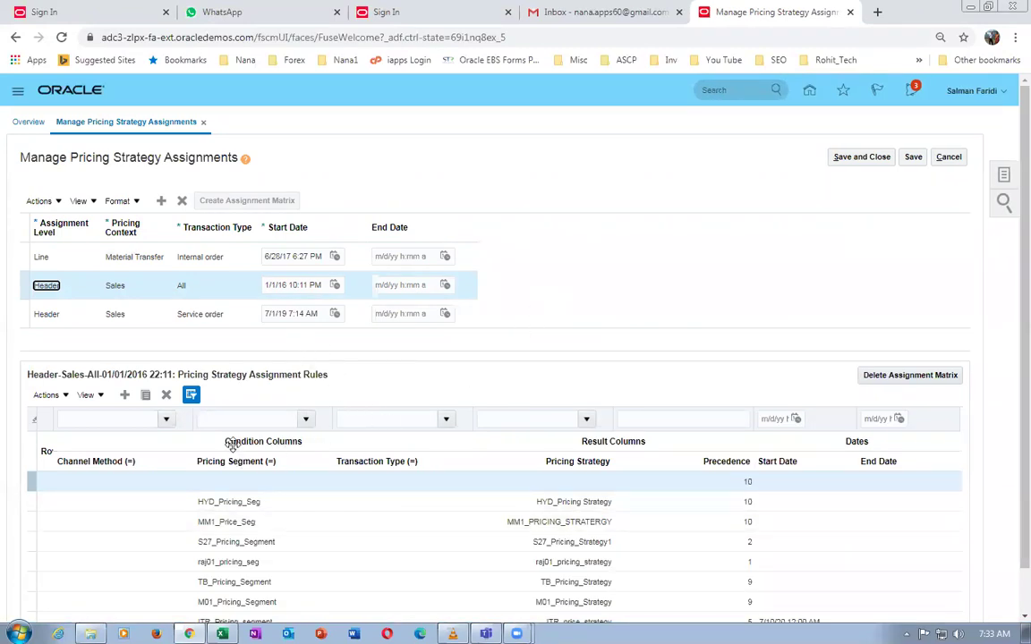
{"action": "left_click", "coordinate": [248, 418]}
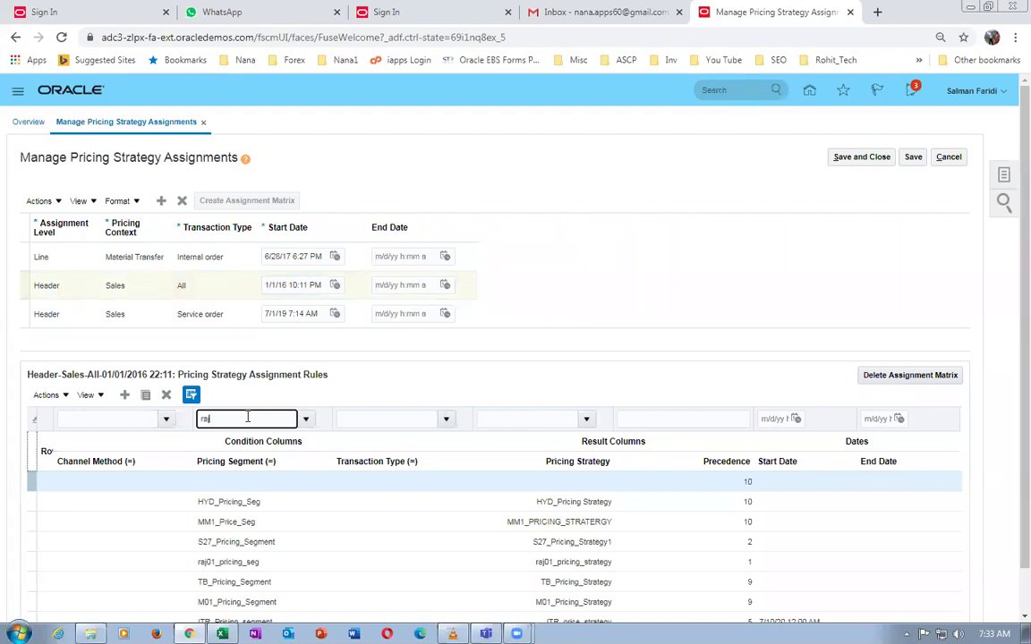
{"action": "key", "text": "BackSpace"}
{"action": "key", "text": "BackSpace"}
{"action": "key", "text": "BackSpace"}
Edit the HYD_Pricing_Seg rule row, then cancel to leave without saving
{"action": "left_click", "coordinate": [260, 504]}
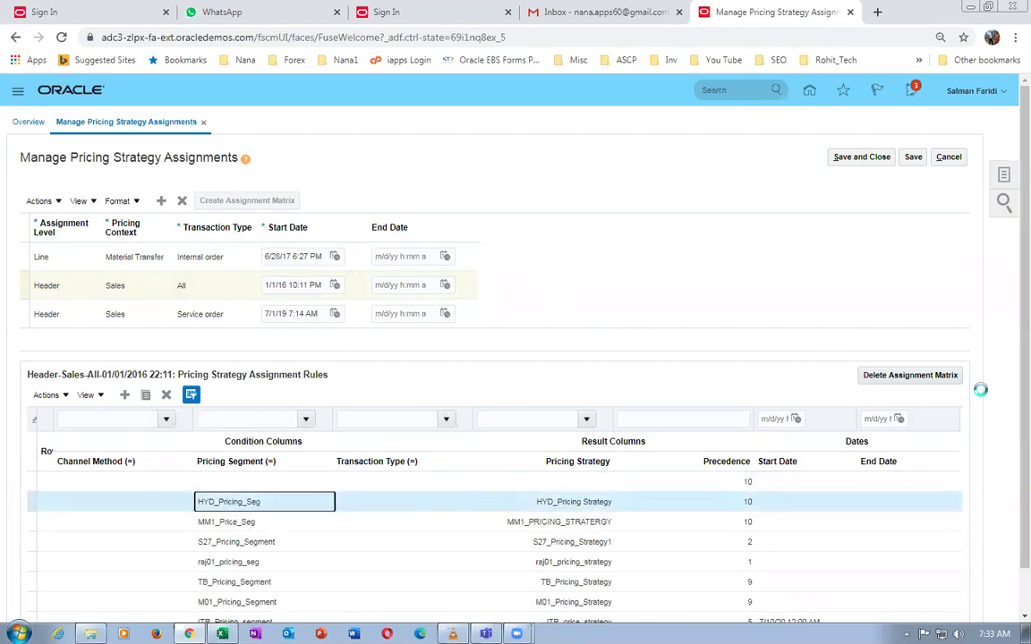
{"action": "scroll", "coordinate": [1007, 385], "scroll_direction": "down", "scroll_amount": 1}
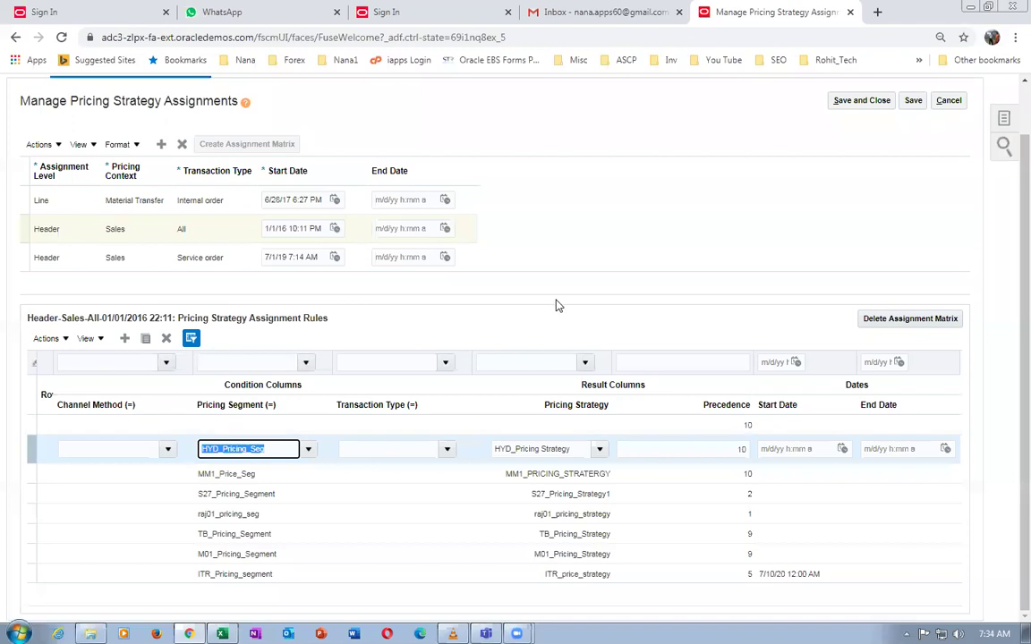
{"action": "left_click", "coordinate": [552, 230]}
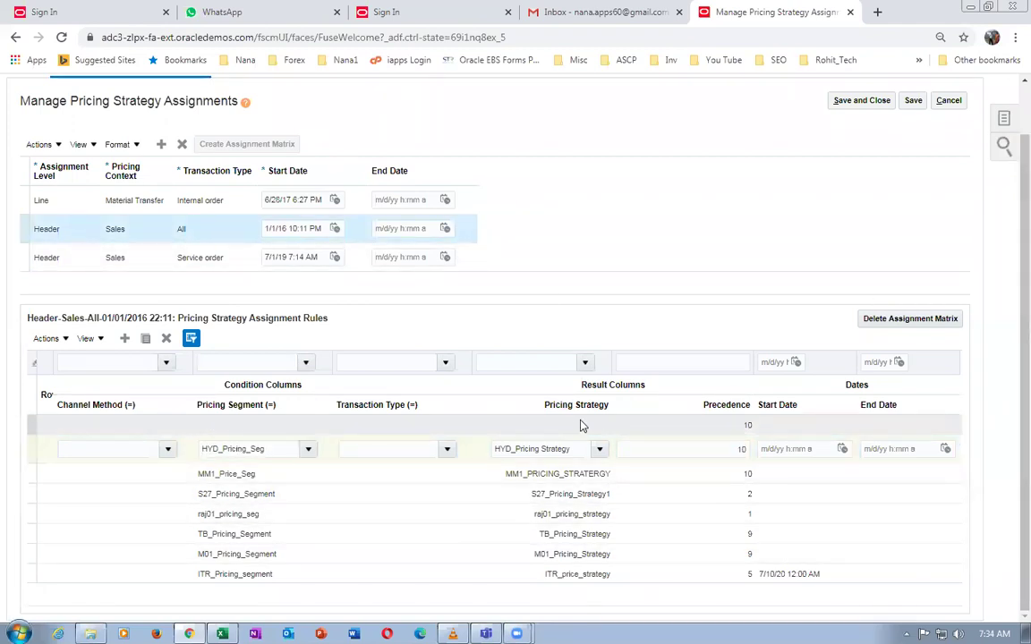
{"action": "left_click", "coordinate": [29, 452]}
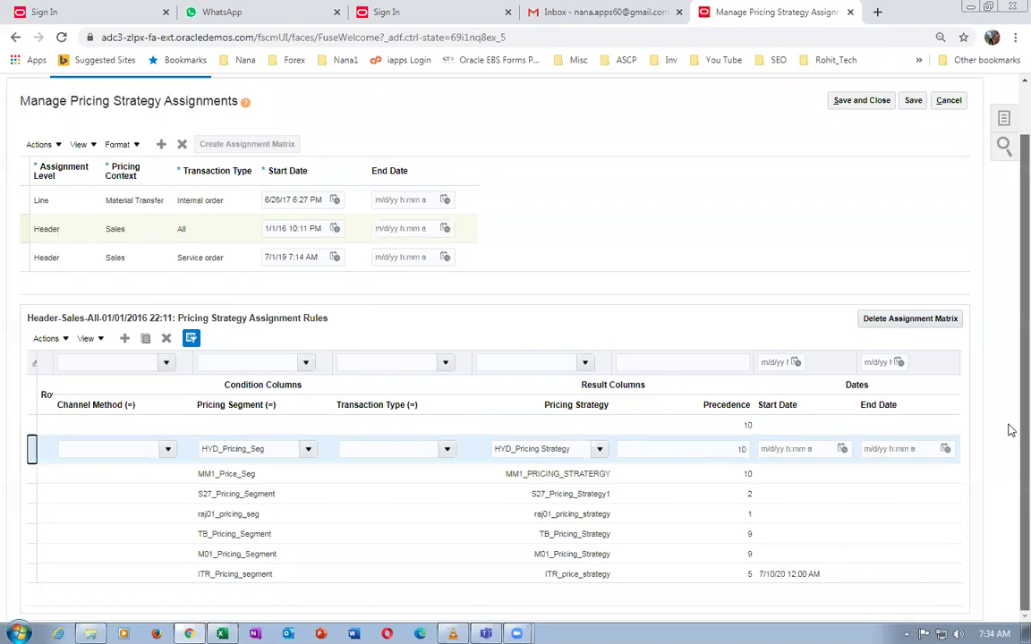
{"action": "scroll", "coordinate": [1006, 426], "scroll_direction": "up", "scroll_amount": 2}
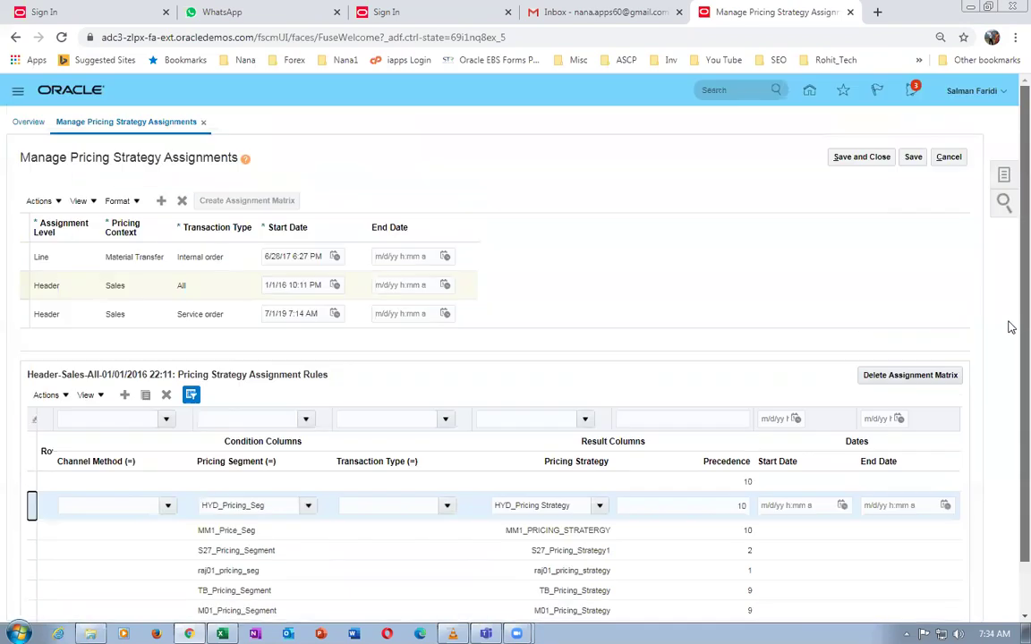
{"action": "left_click", "coordinate": [948, 157]}
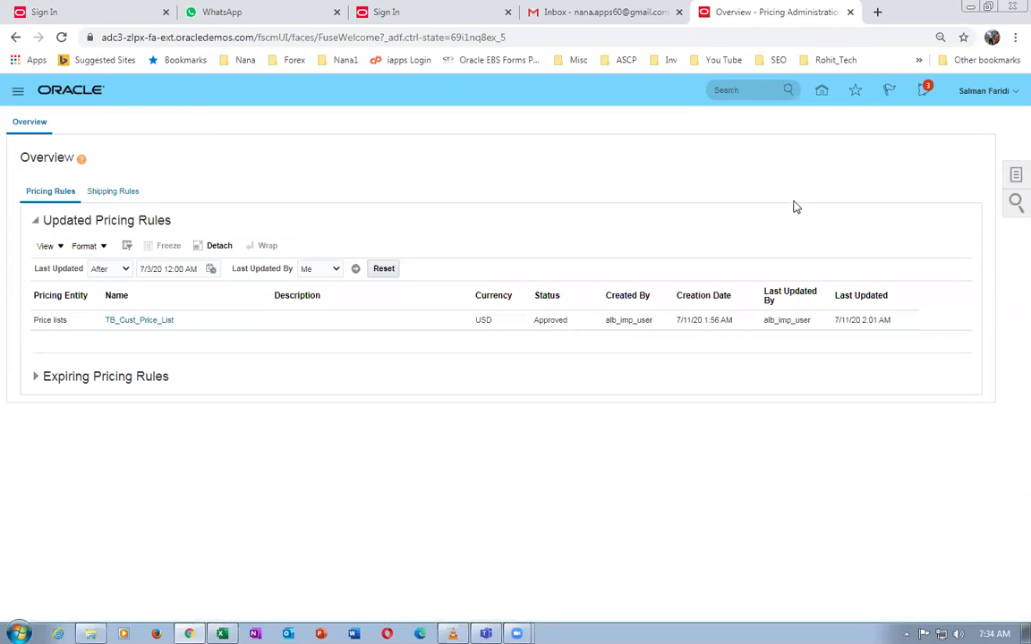
Sign out of the Oracle demo environment and close its tab
{"action": "left_click", "coordinate": [977, 92]}
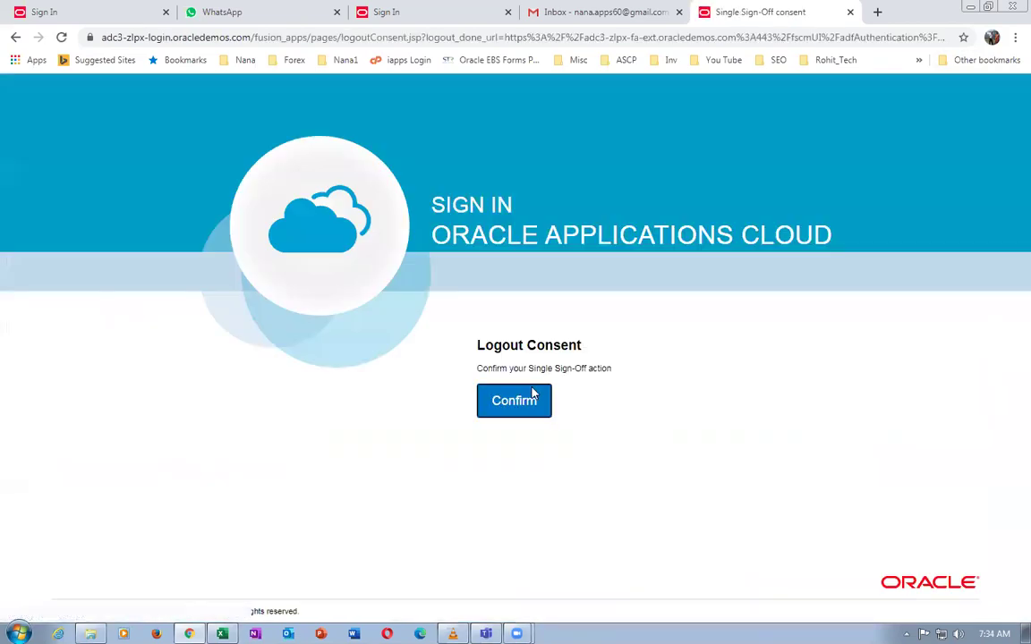
{"action": "left_click", "coordinate": [532, 396]}
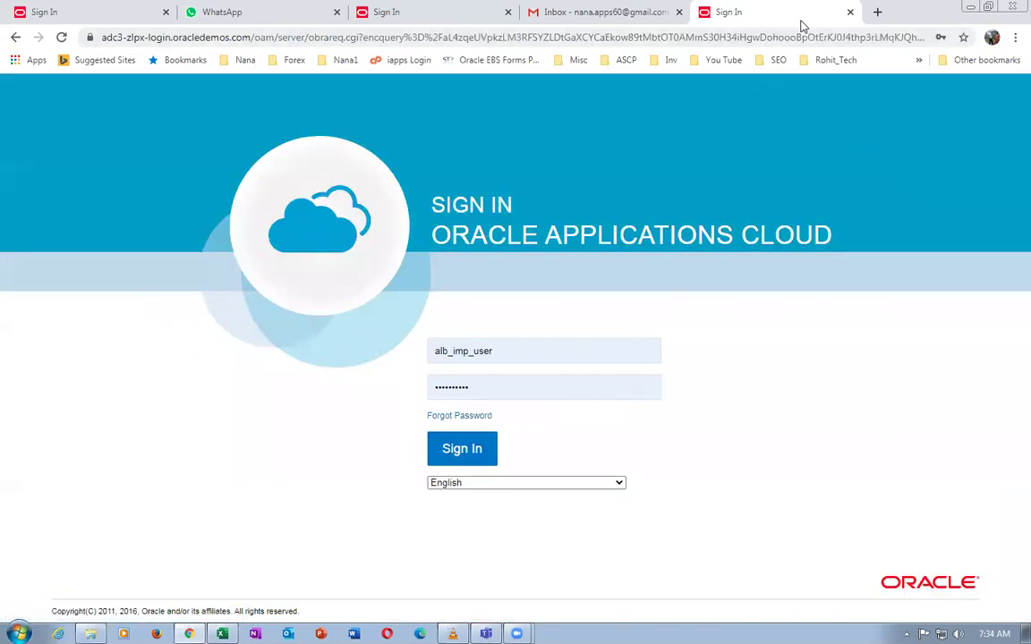
{"action": "left_click", "coordinate": [848, 17]}
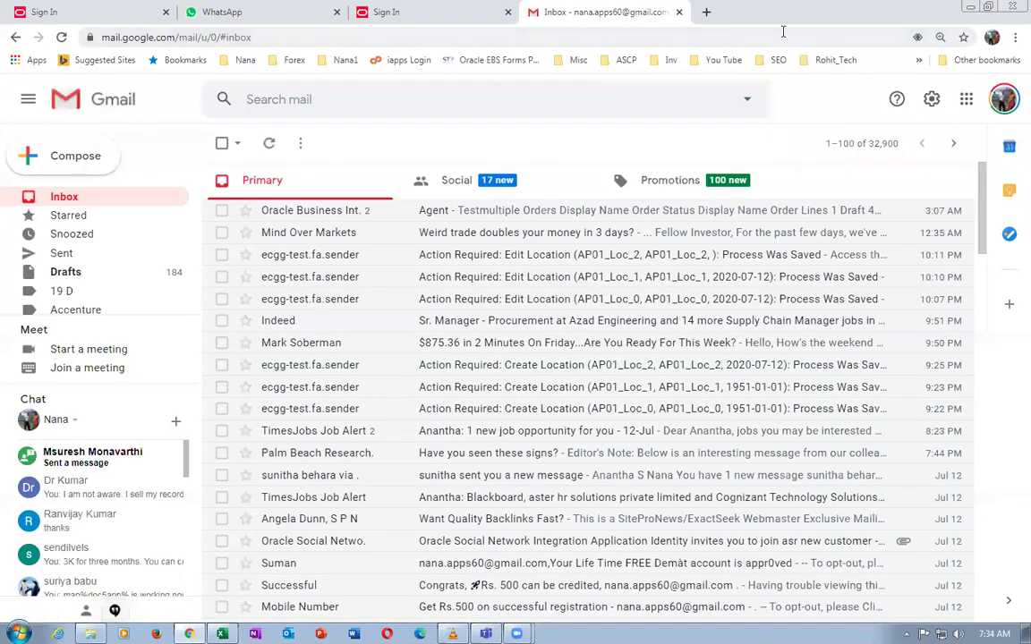
In a new tab, load the saved Oracle Cloud login page from the Nana1 bookmarks folder
{"action": "left_click", "coordinate": [709, 16]}
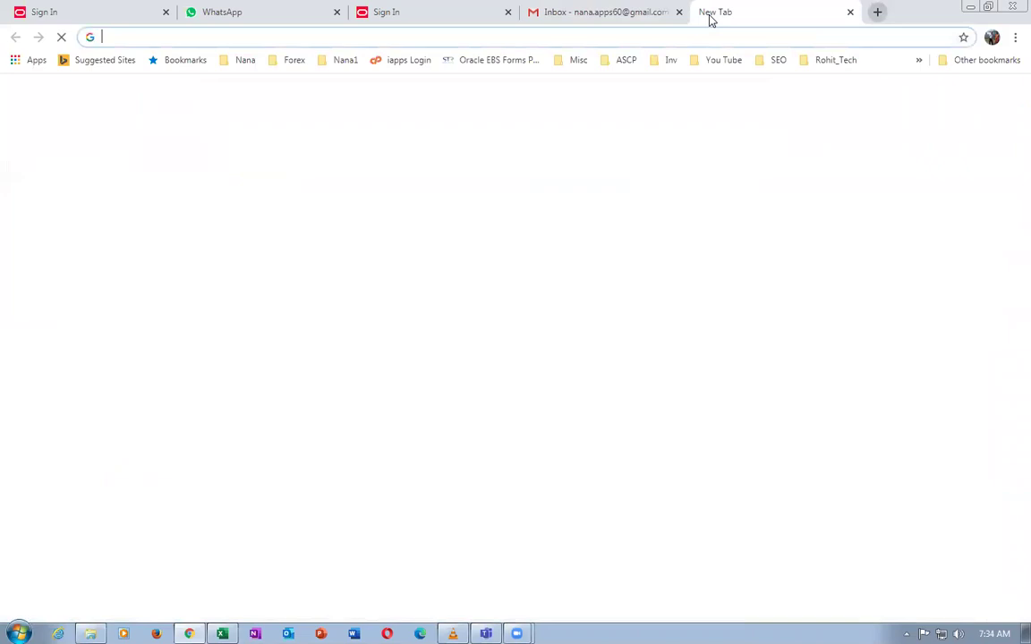
{"action": "left_click", "coordinate": [632, 40]}
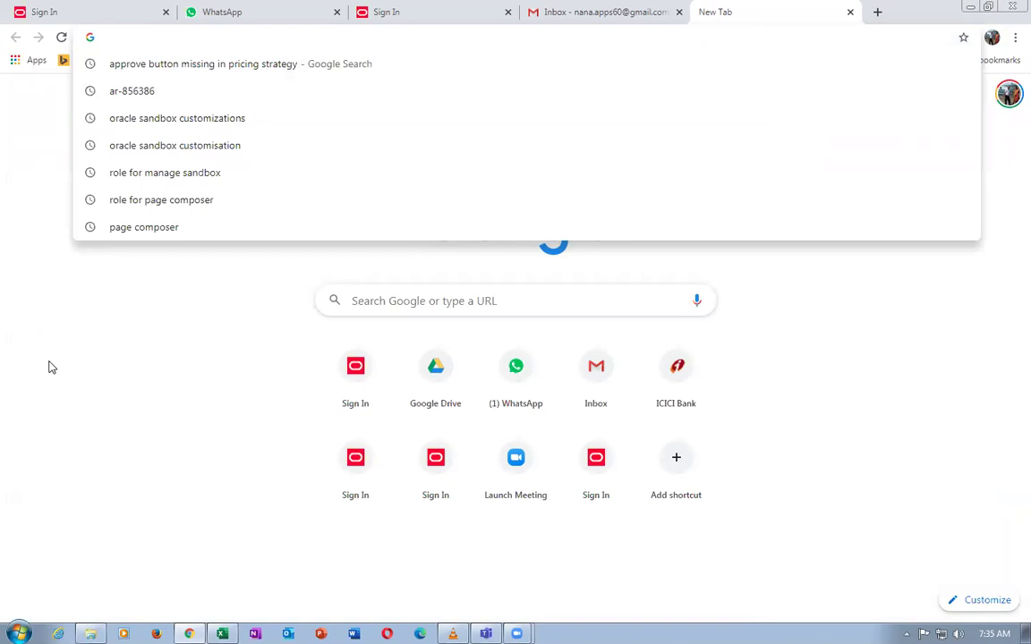
{"action": "left_click", "coordinate": [45, 326]}
{"action": "left_click", "coordinate": [169, 39]}
{"action": "left_click", "coordinate": [73, 391]}
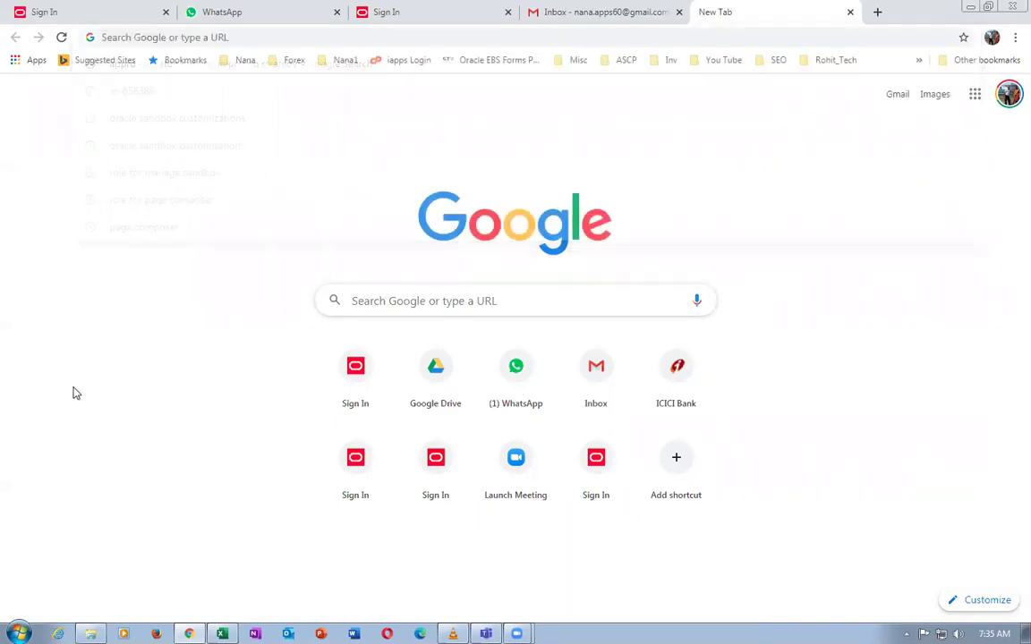
{"action": "left_click", "coordinate": [347, 61]}
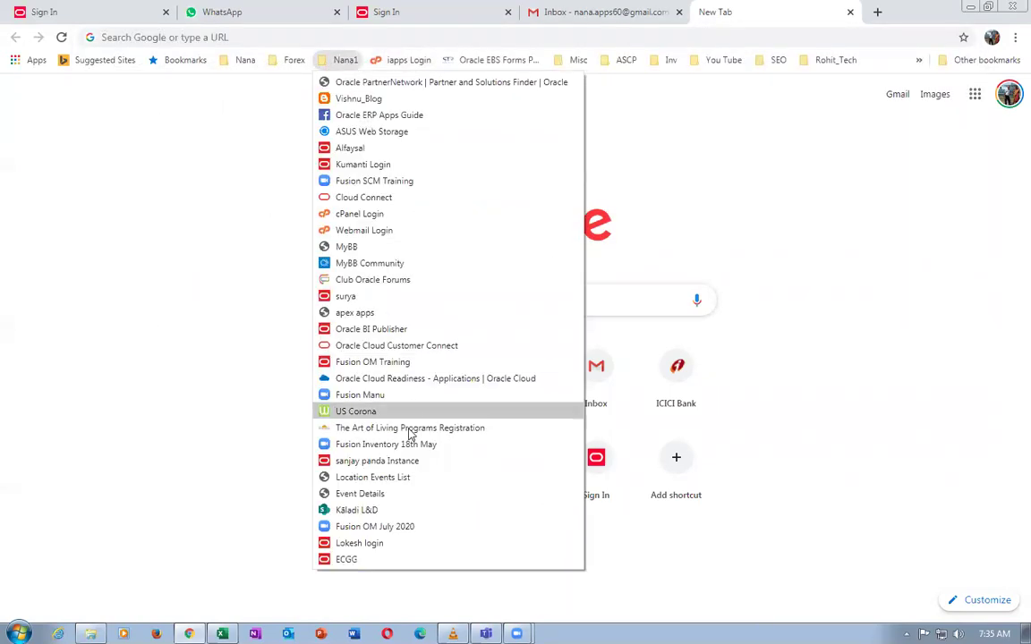
{"action": "left_click", "coordinate": [376, 554]}
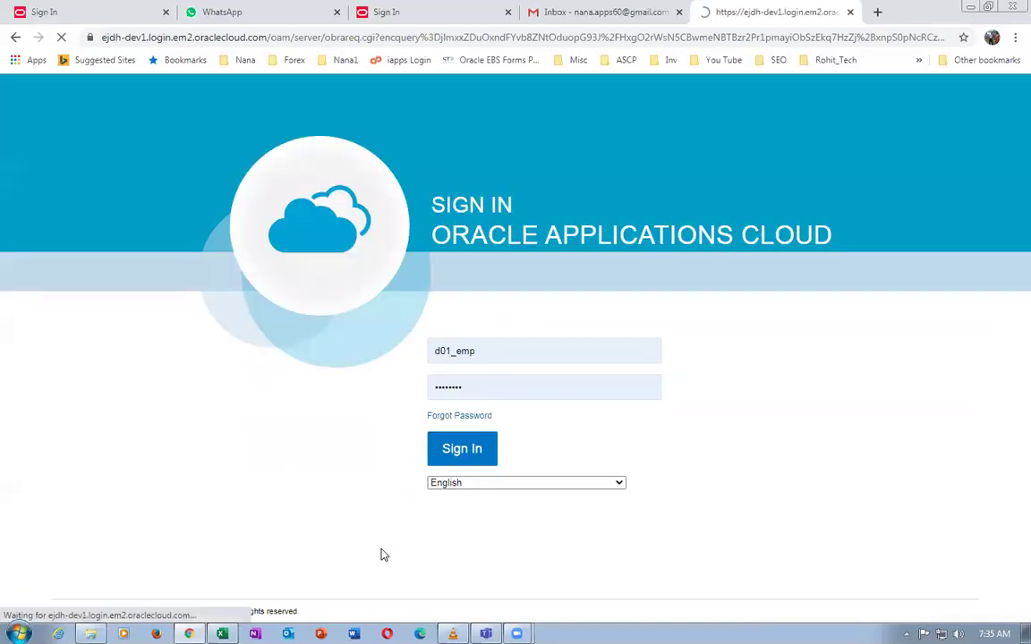
Sign in and search Order Management for sales order 217
{"action": "left_click", "coordinate": [463, 458]}
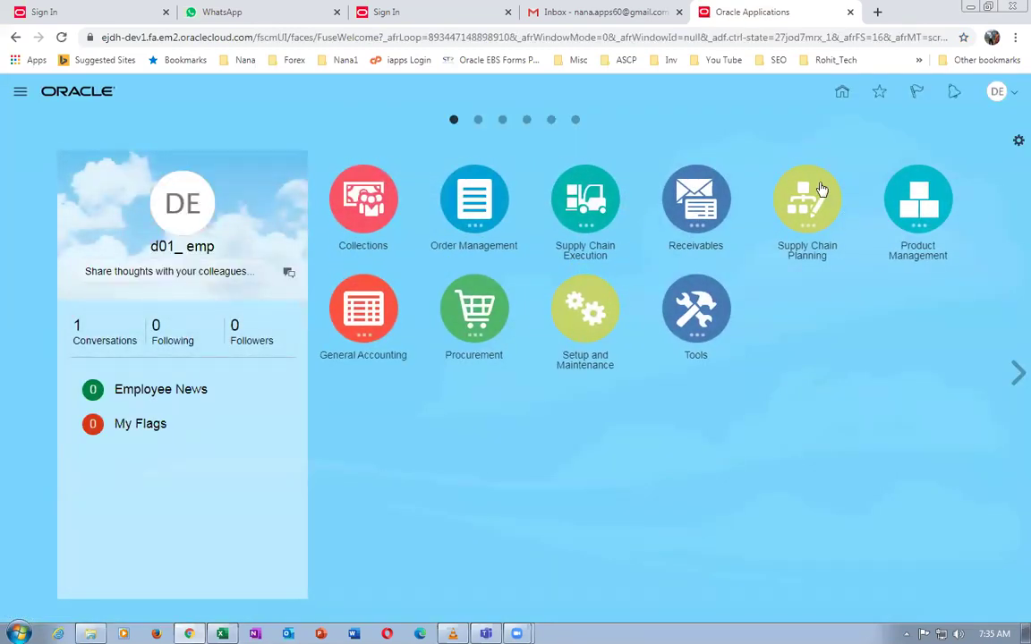
{"action": "left_click", "coordinate": [491, 205]}
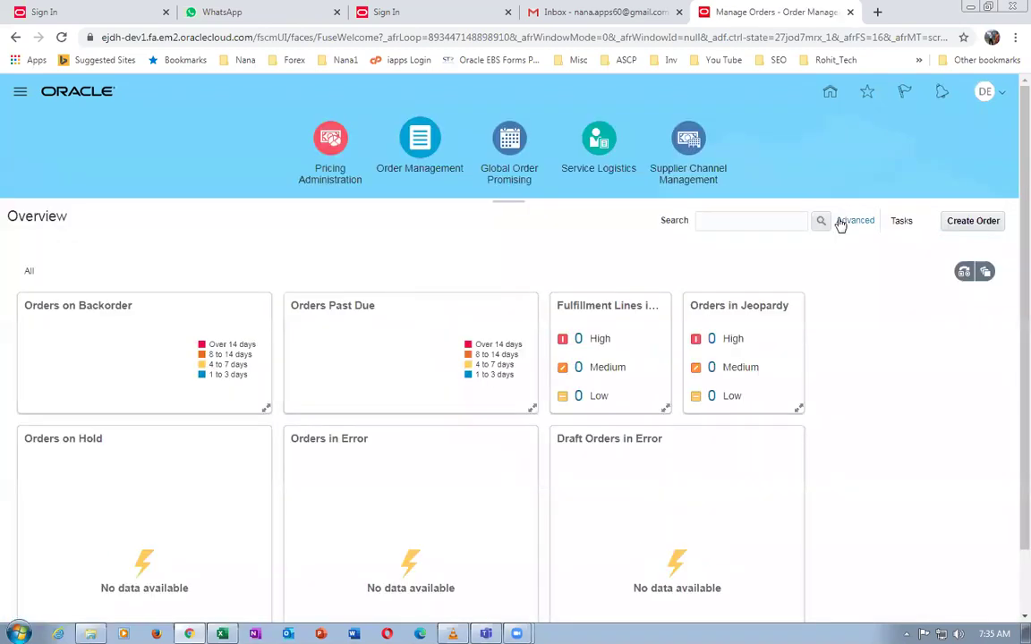
{"action": "left_click", "coordinate": [757, 221]}
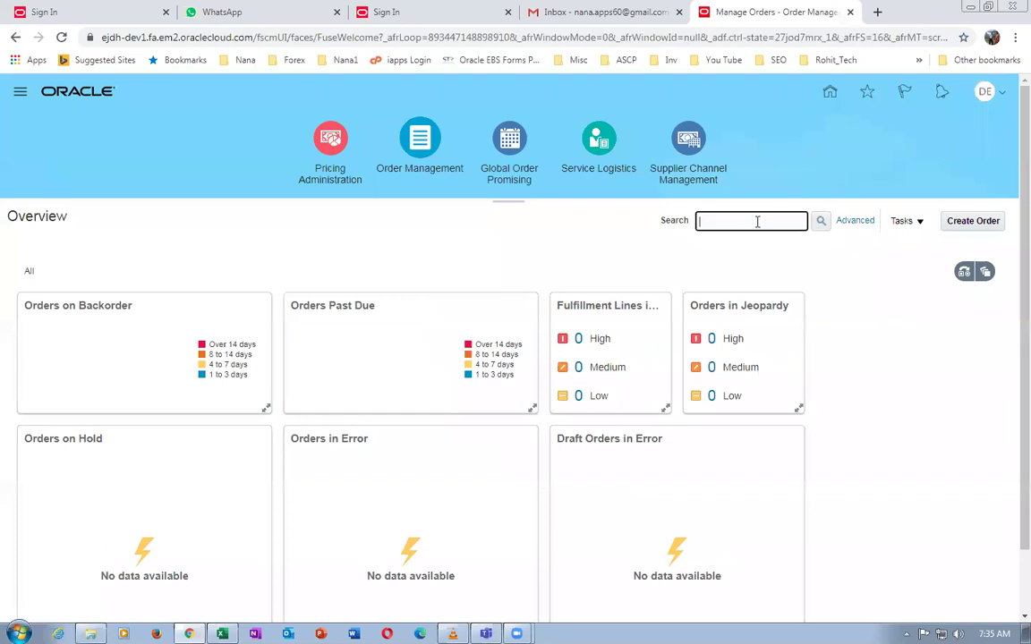
{"action": "type", "text": "217"}
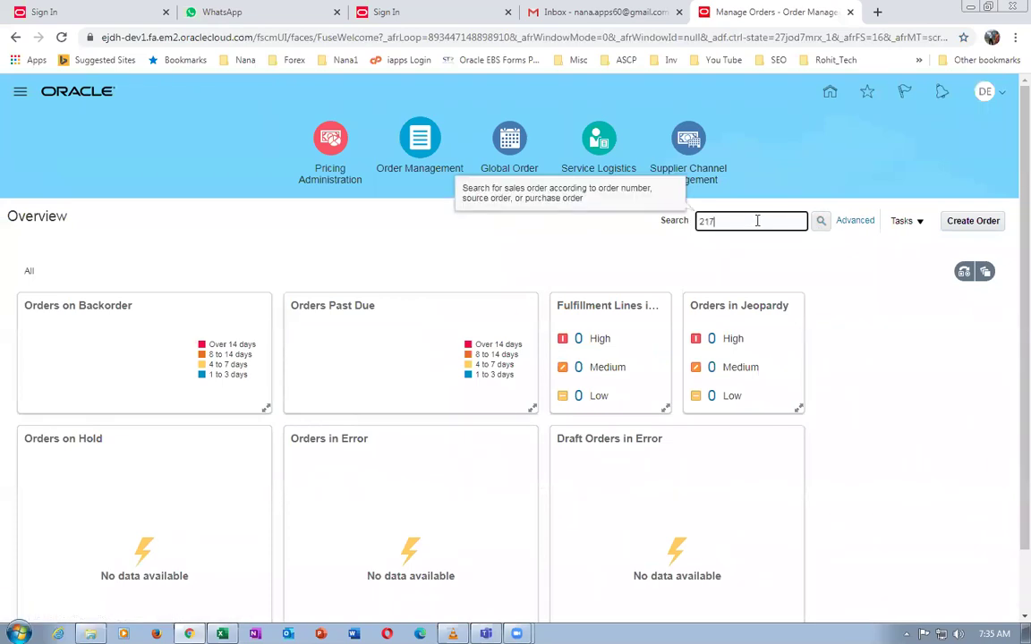
{"action": "key", "text": "Return"}
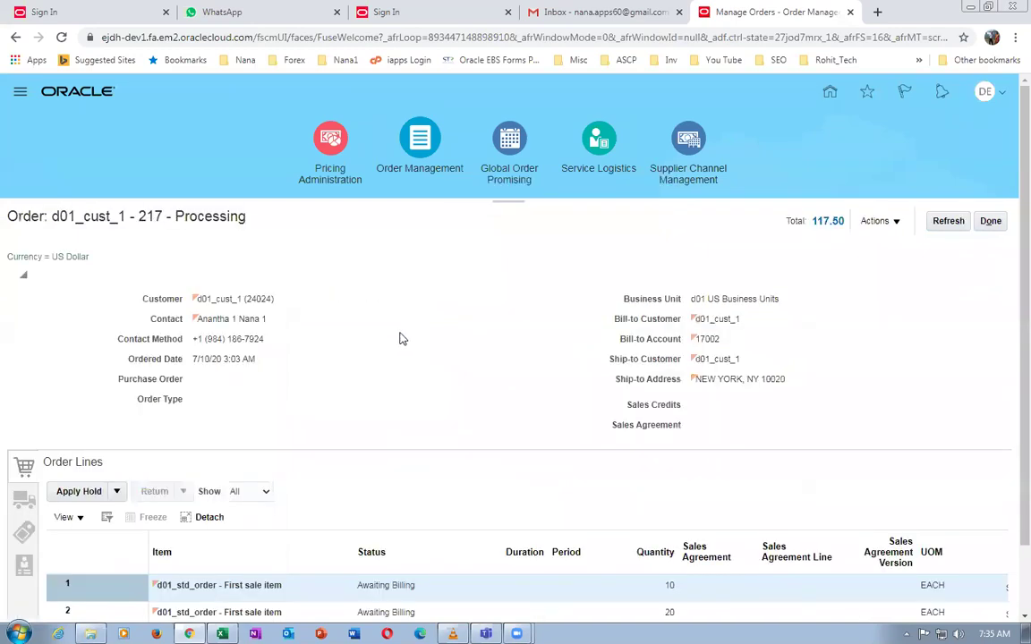
Review the order's lines and duplicate its browser tab
{"action": "scroll", "coordinate": [376, 403], "scroll_direction": "down", "scroll_amount": 2}
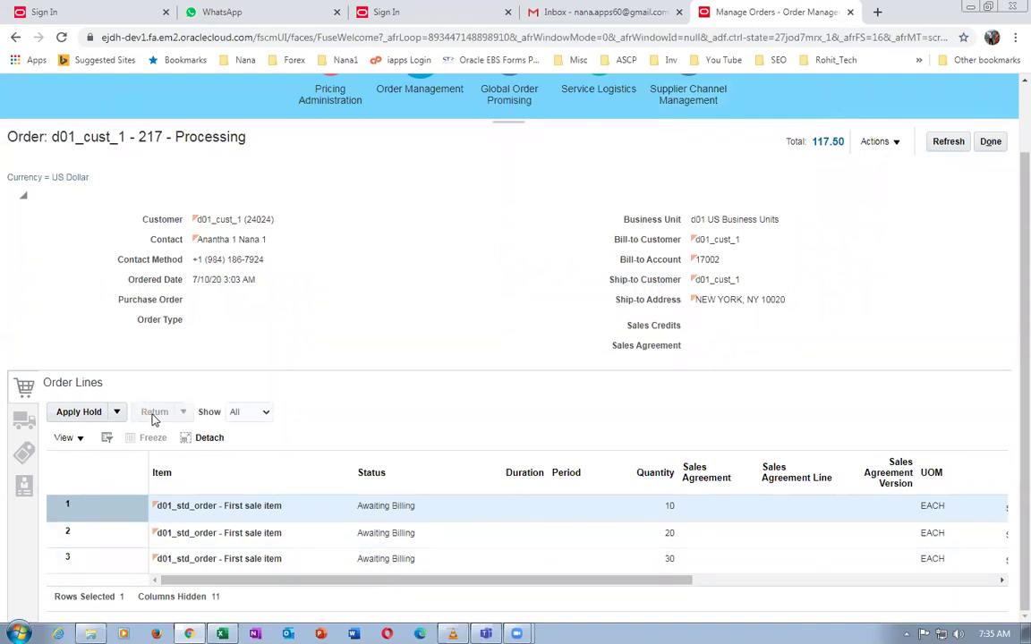
{"action": "right_click", "coordinate": [772, 18]}
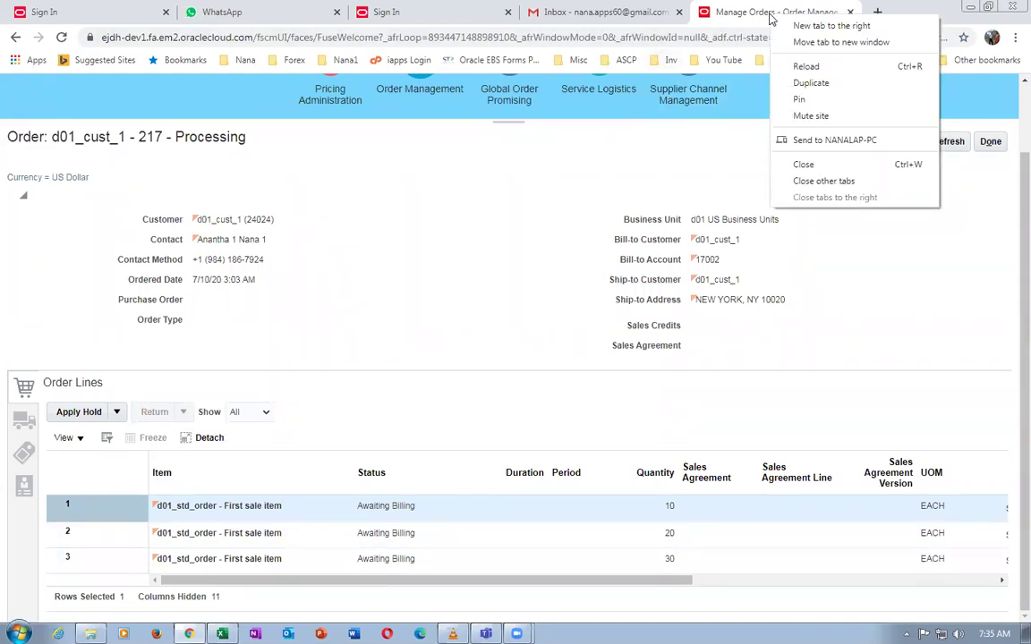
{"action": "left_click", "coordinate": [720, 79]}
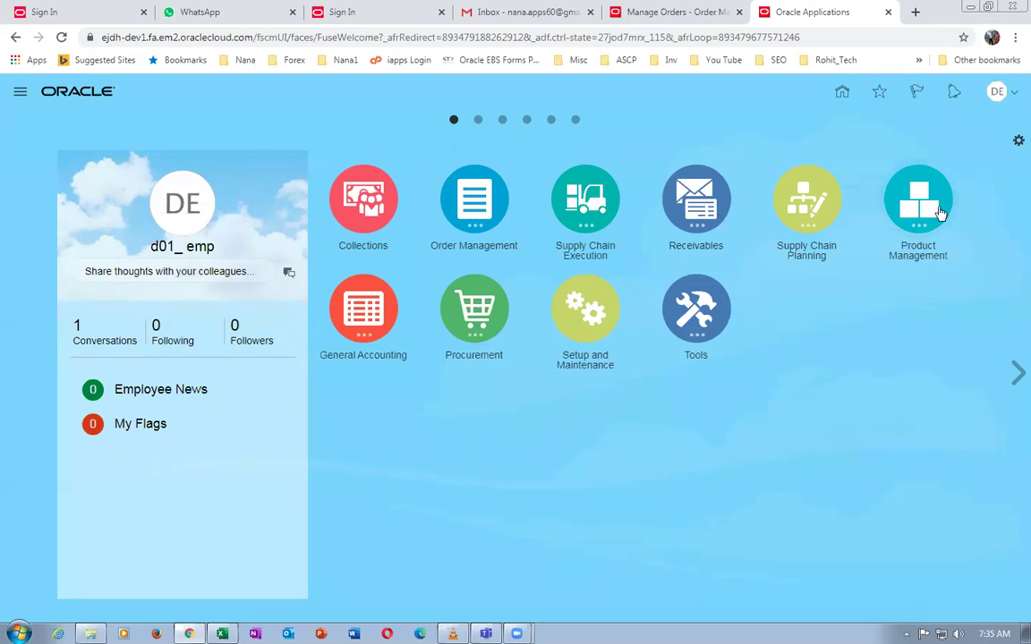
Browse Items in Product Information Management for 'd01' and open d01_std_order in d01_master_org
{"action": "left_click", "coordinate": [927, 214]}
{"action": "left_click", "coordinate": [831, 288]}
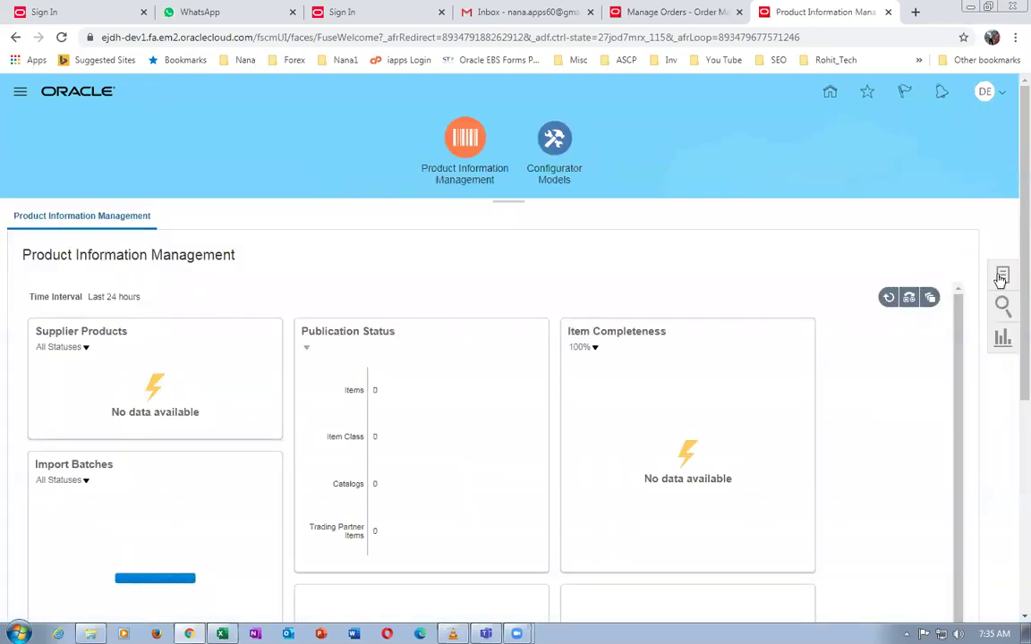
{"action": "left_click", "coordinate": [1002, 277]}
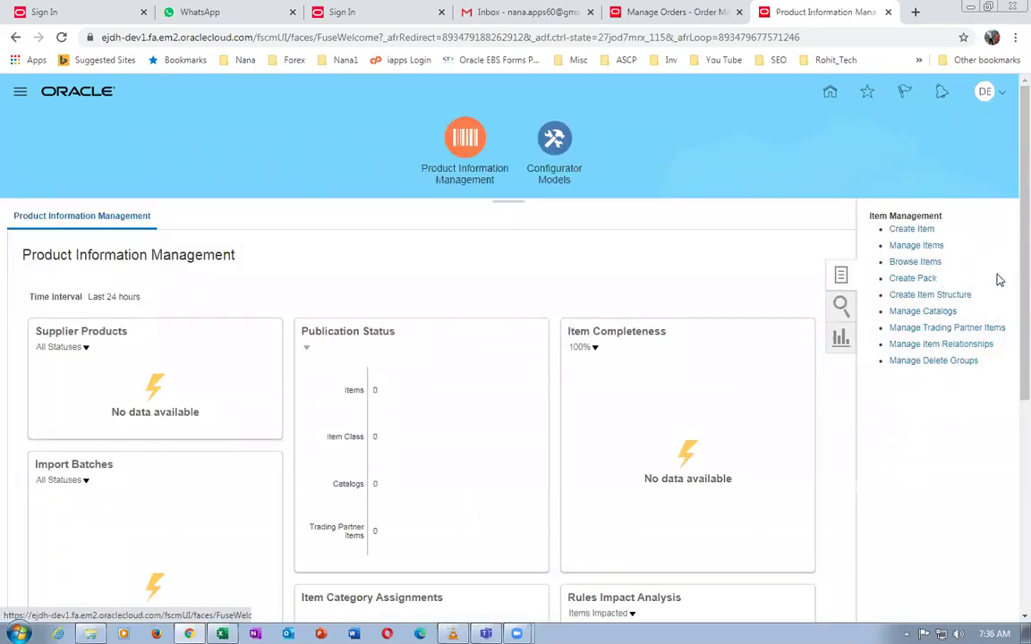
{"action": "left_click", "coordinate": [895, 262]}
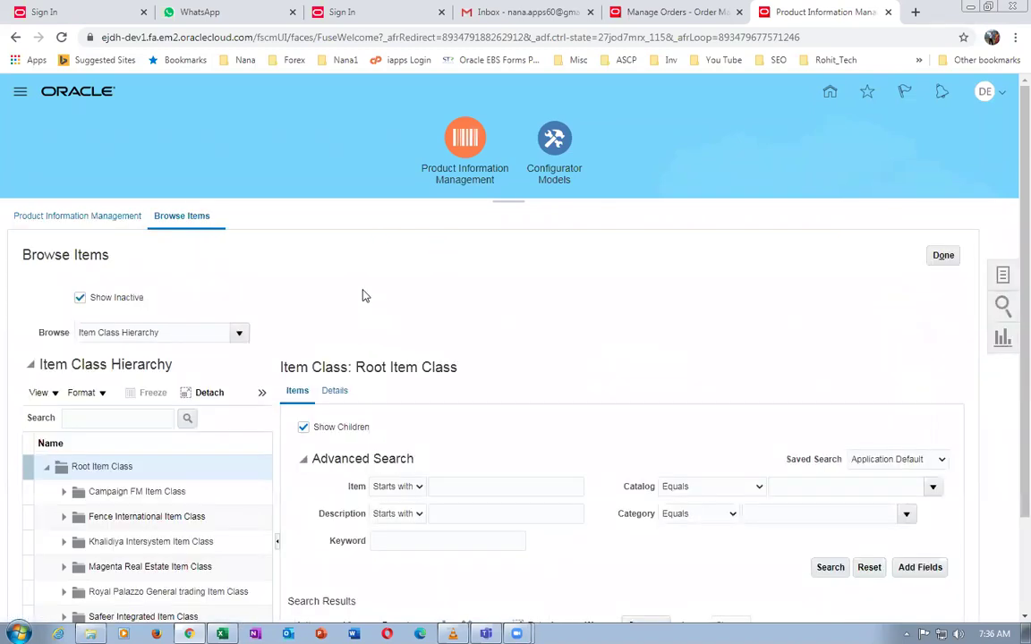
{"action": "scroll", "coordinate": [368, 306], "scroll_direction": "down", "scroll_amount": 2}
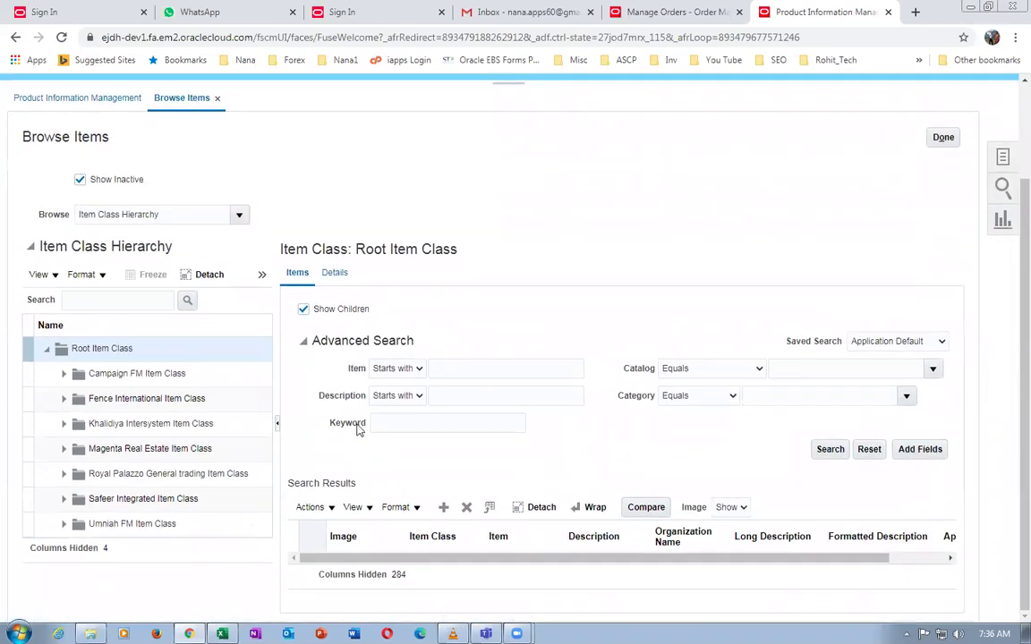
{"action": "left_click", "coordinate": [454, 371]}
{"action": "type", "text": "d01"}
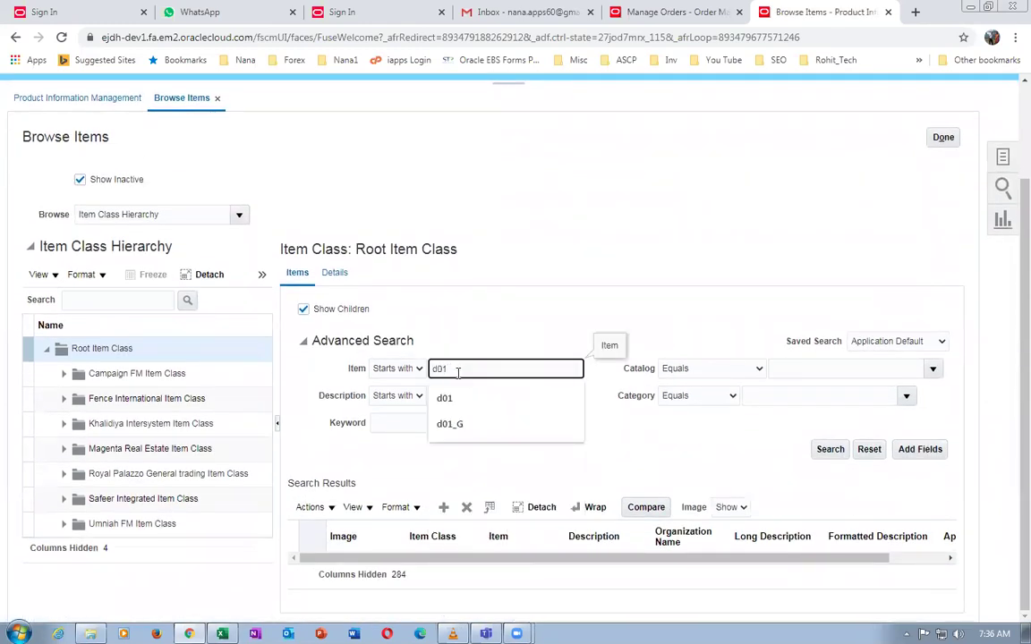
{"action": "key", "text": "Return"}
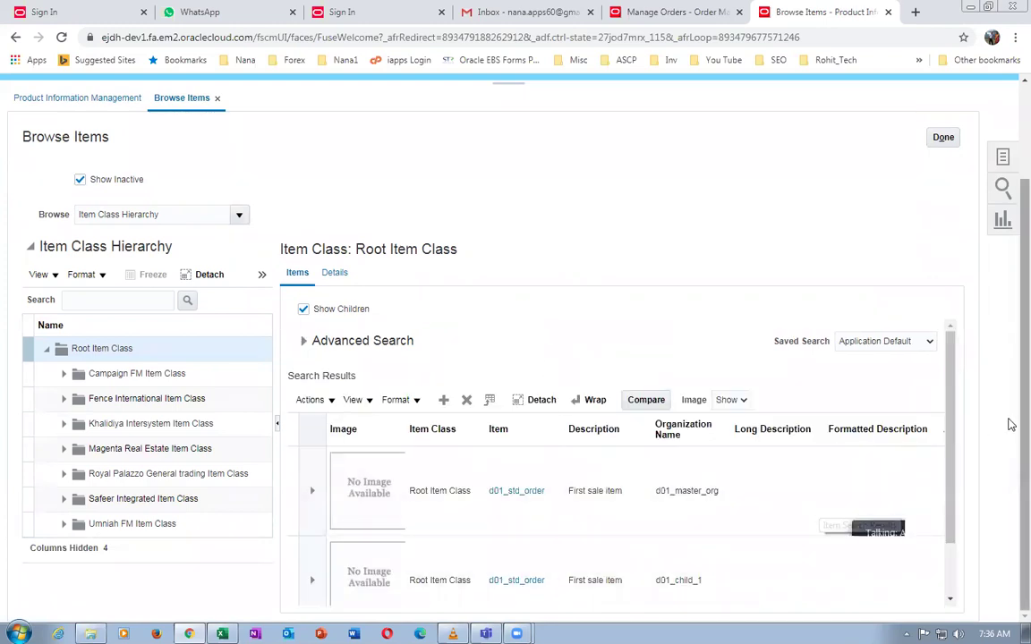
{"action": "left_click", "coordinate": [527, 495]}
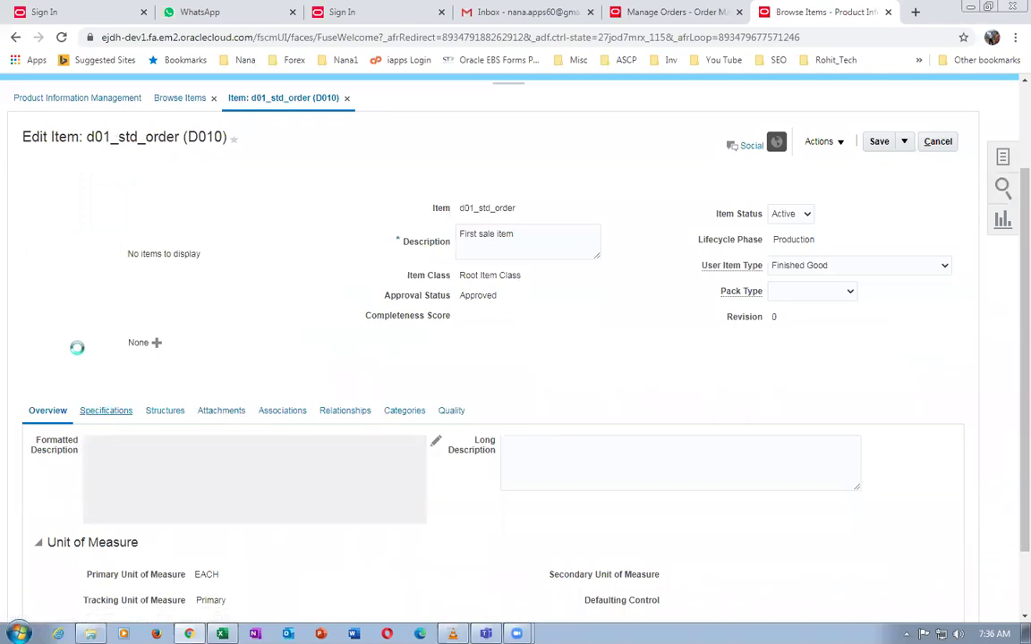
Set Returnable to Yes in d01_std_order's Sales and Order Management attributes, then save and close
{"action": "scroll", "coordinate": [81, 349], "scroll_direction": "down", "scroll_amount": 3}
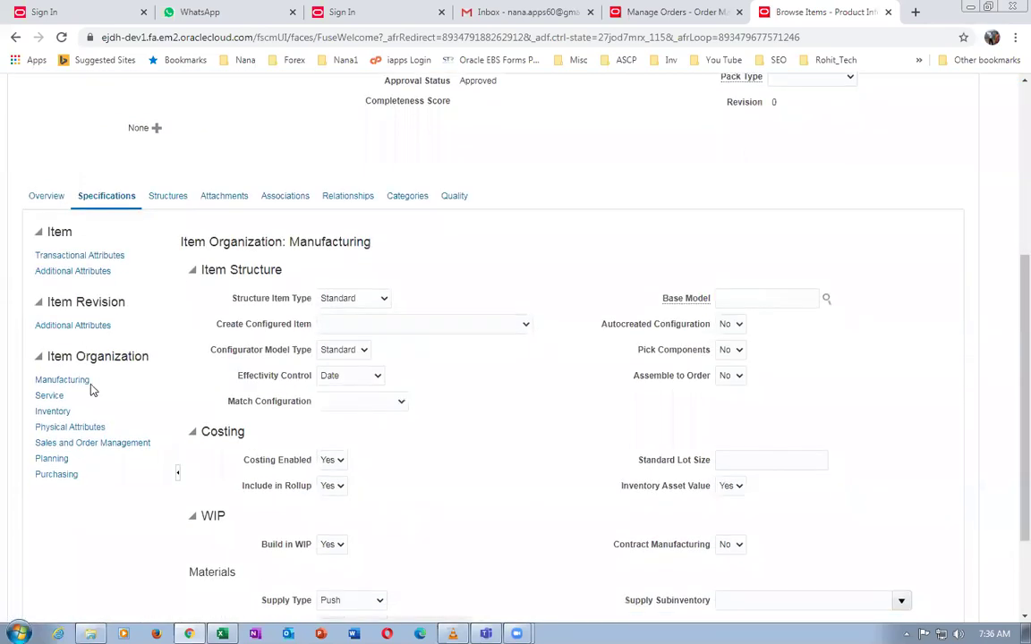
{"action": "left_click", "coordinate": [101, 455]}
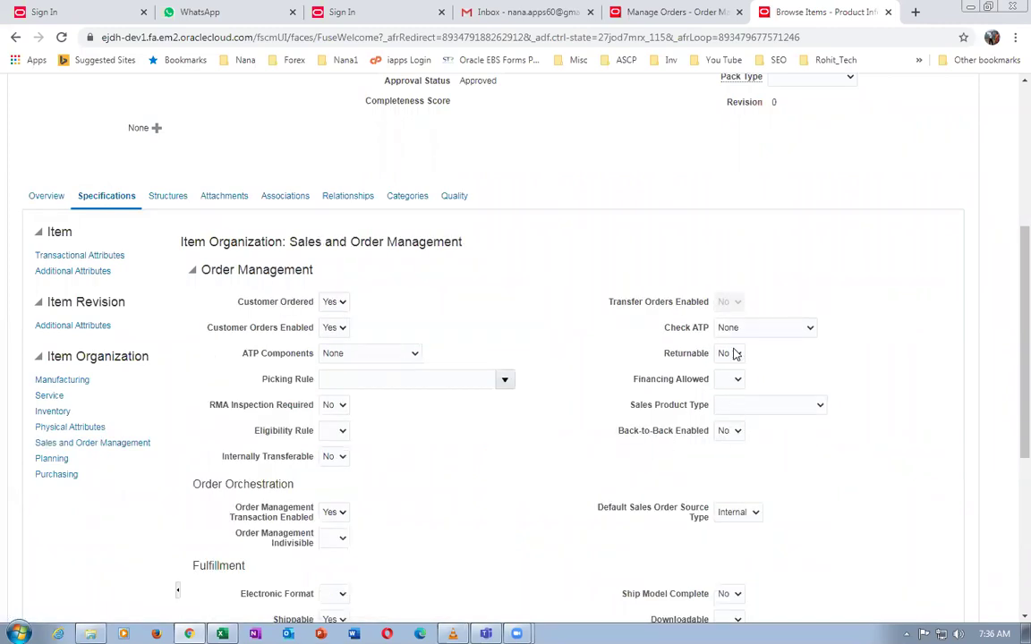
{"action": "left_click", "coordinate": [732, 354]}
{"action": "left_click", "coordinate": [727, 381]}
{"action": "left_click", "coordinate": [509, 447]}
{"action": "left_click_drag", "start_coordinate": [1012, 376], "coordinate": [1011, 302]}
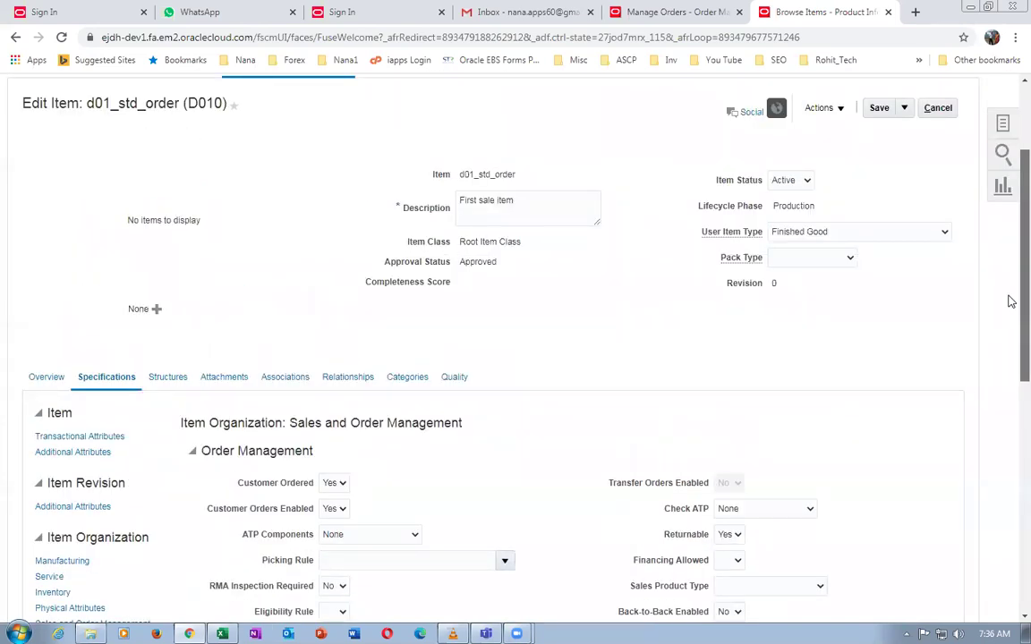
{"action": "left_click_drag", "start_coordinate": [1010, 302], "coordinate": [1008, 276]}
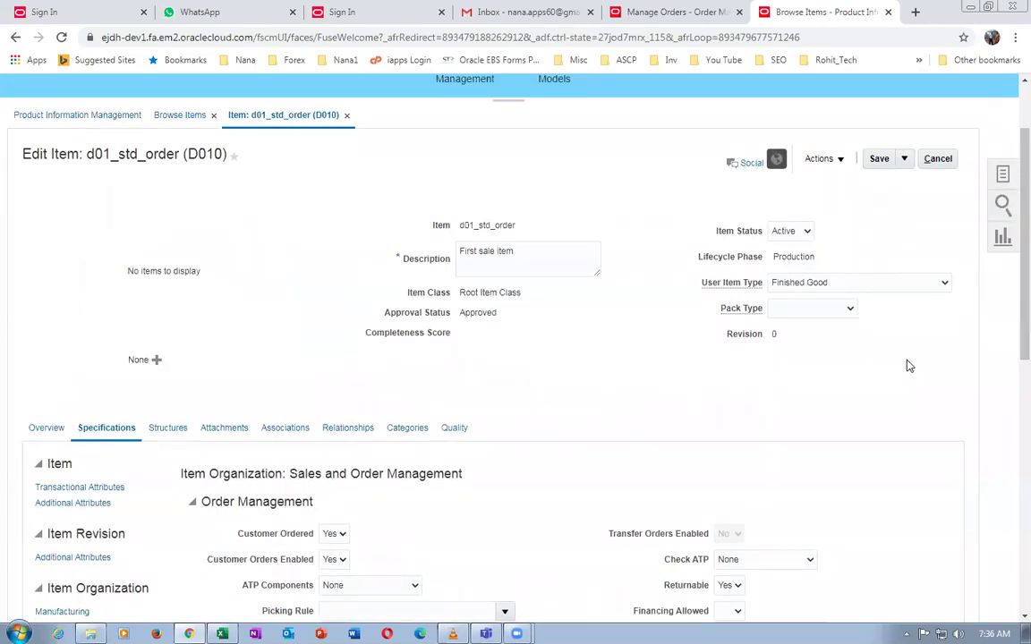
{"action": "left_click_drag", "start_coordinate": [1012, 338], "coordinate": [1010, 457]}
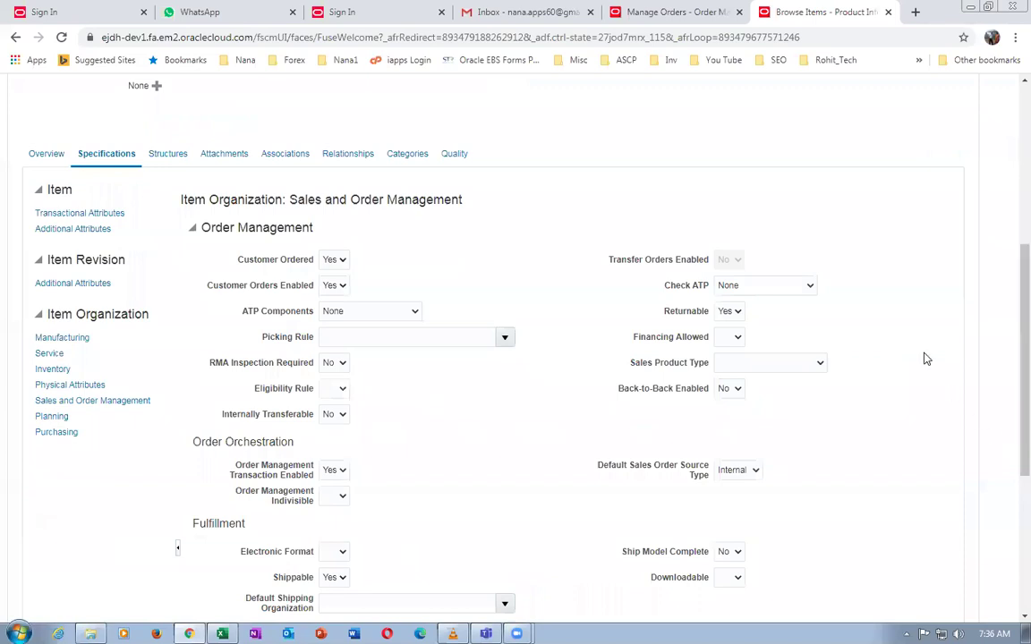
{"action": "left_click_drag", "start_coordinate": [1008, 400], "coordinate": [1011, 262]}
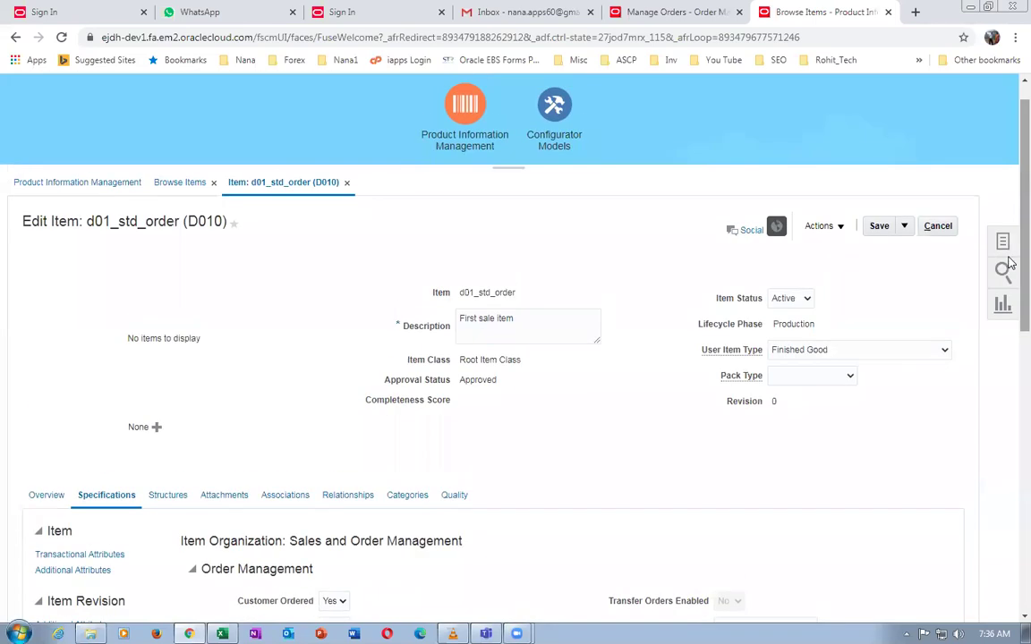
{"action": "left_click", "coordinate": [904, 230]}
{"action": "left_click", "coordinate": [899, 251]}
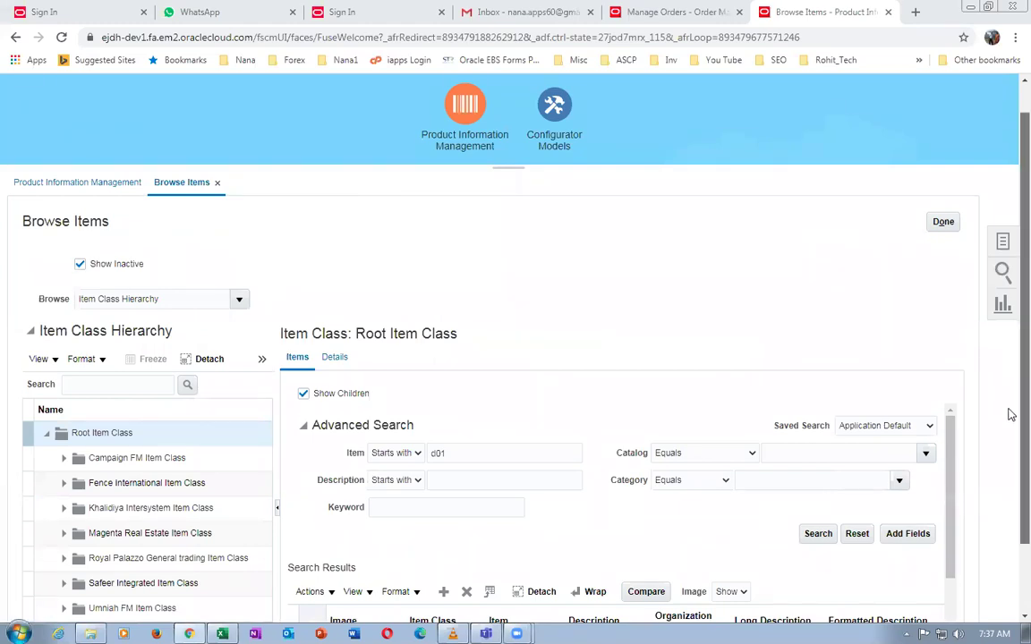
Open d01_std_order for d01_child_1, check its Returnable setting, and close without saving
{"action": "scroll", "coordinate": [1010, 509], "scroll_direction": "down", "scroll_amount": 2}
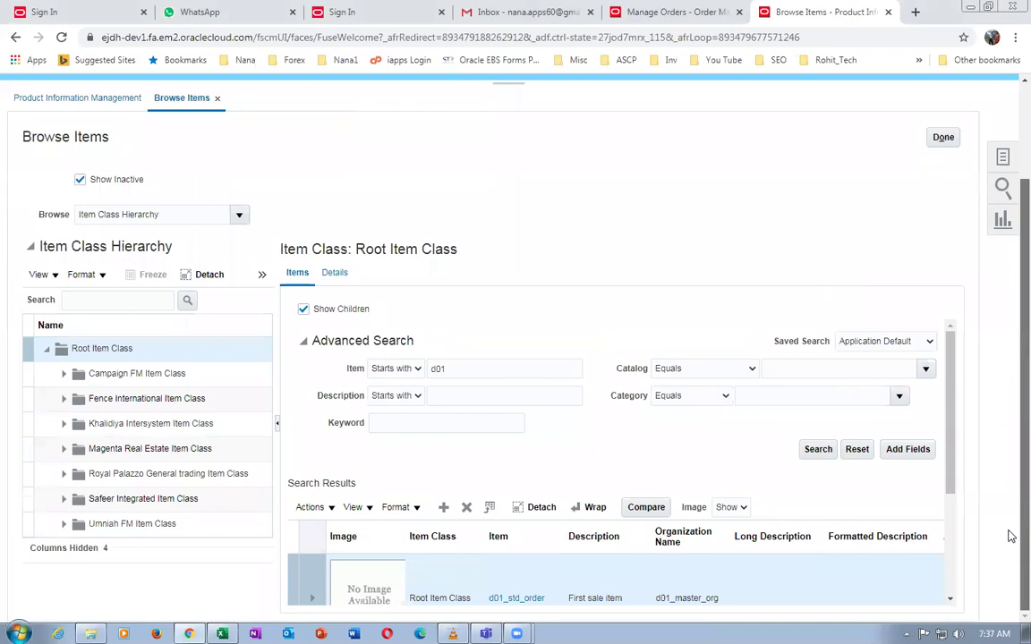
{"action": "scroll", "coordinate": [951, 502], "scroll_direction": "down", "scroll_amount": 3}
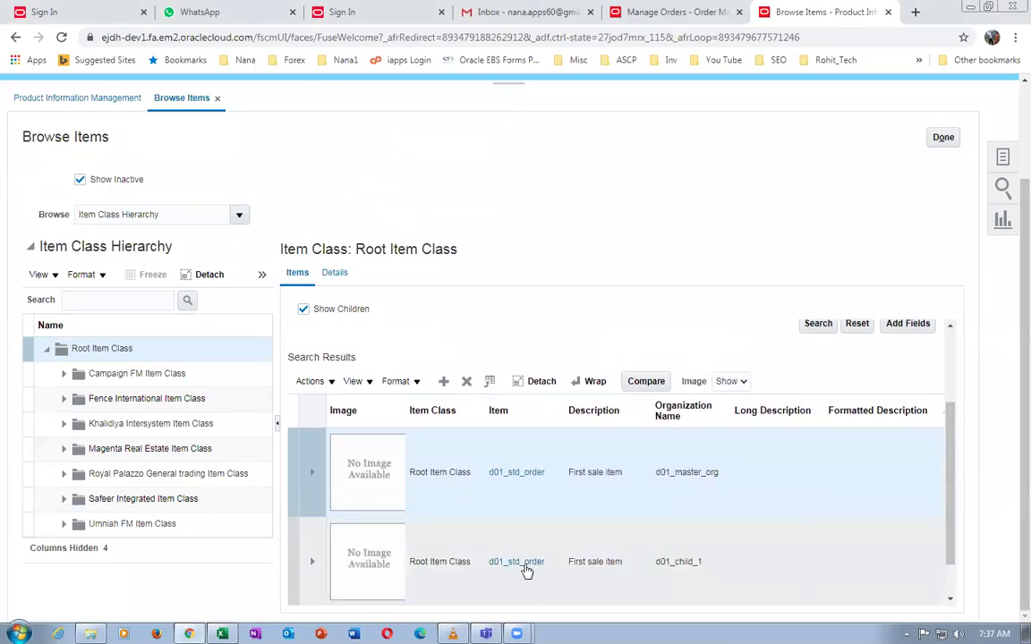
{"action": "left_click", "coordinate": [525, 565]}
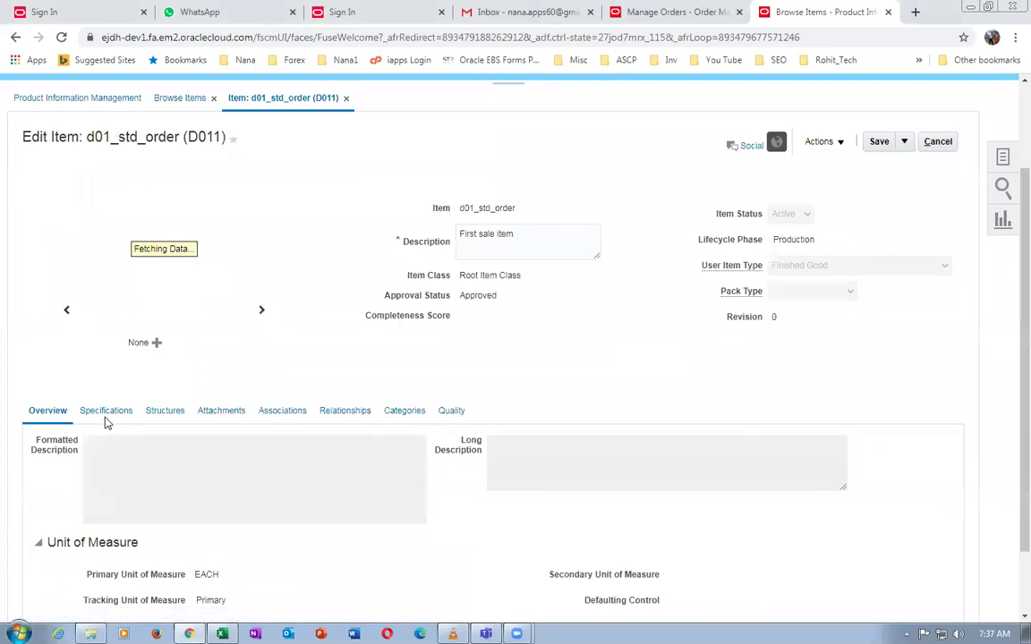
{"action": "left_click", "coordinate": [106, 419]}
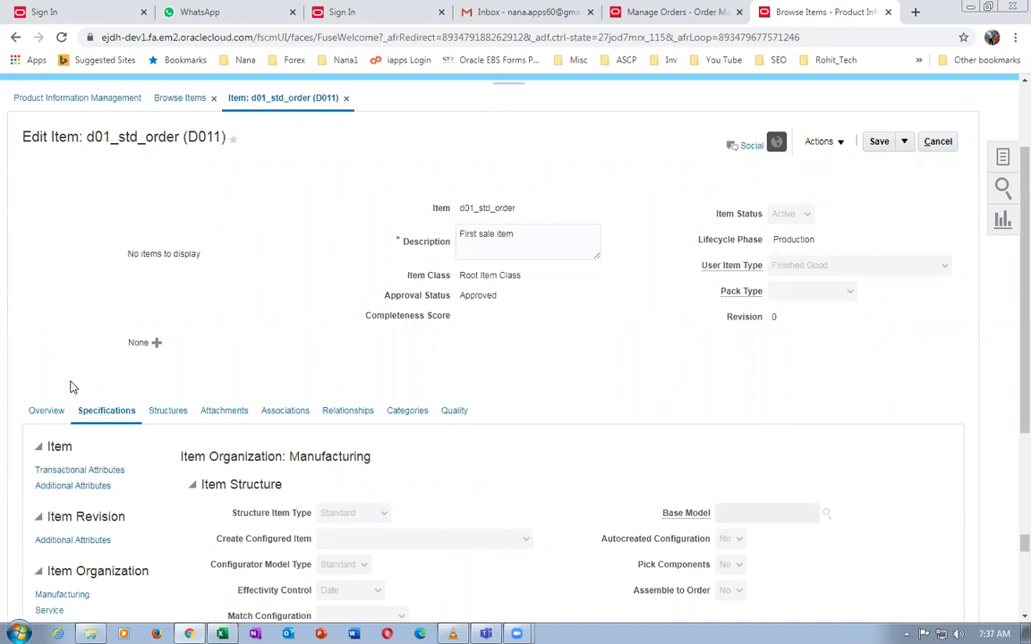
{"action": "scroll", "coordinate": [74, 387], "scroll_direction": "down", "scroll_amount": 2}
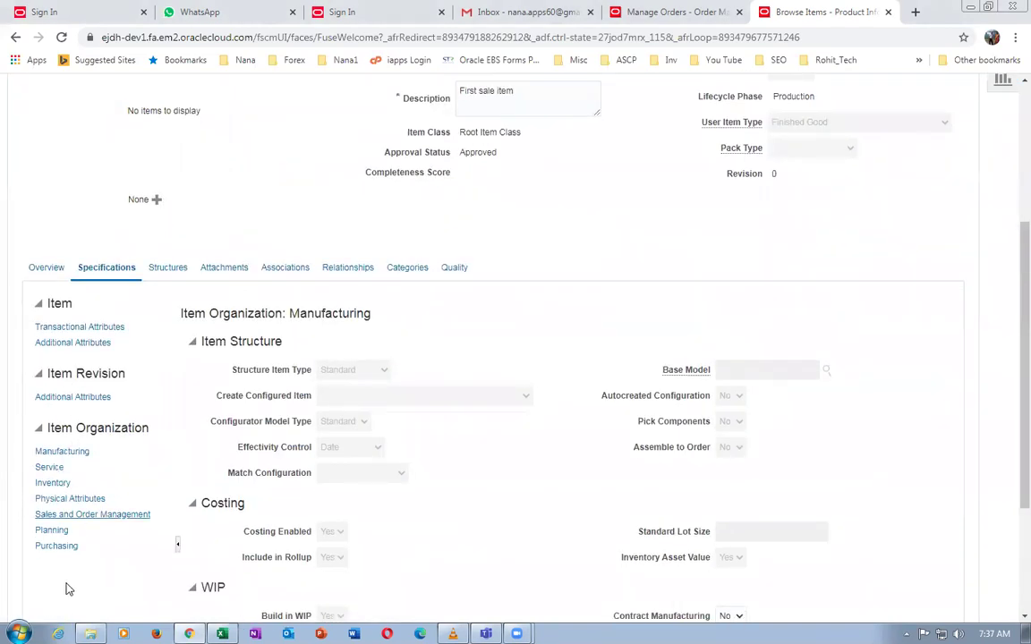
{"action": "left_click", "coordinate": [88, 516]}
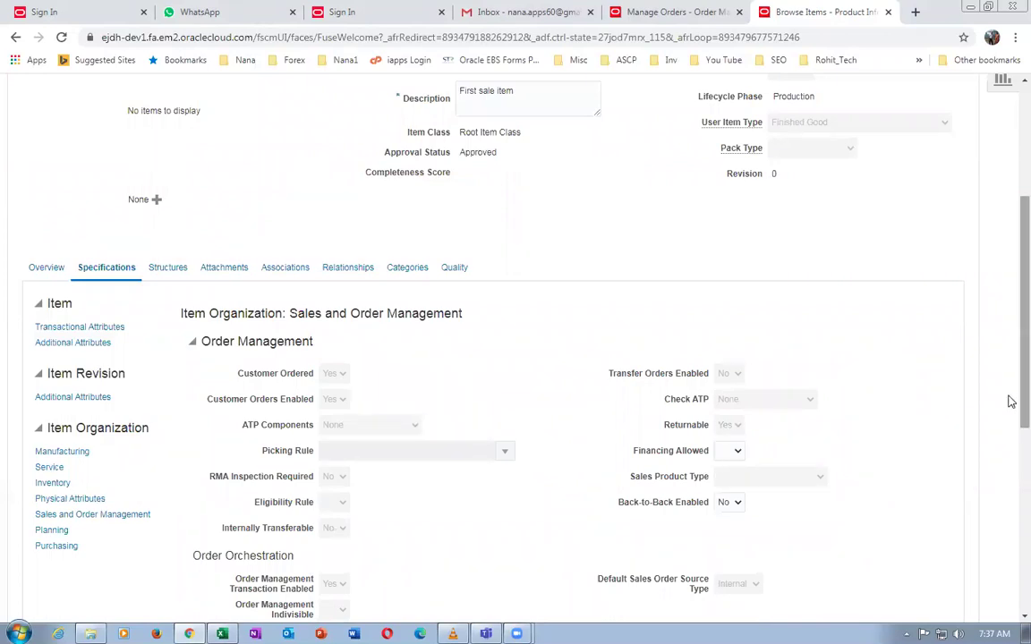
{"action": "scroll", "coordinate": [1009, 401], "scroll_direction": "up", "scroll_amount": 5}
{"action": "left_click", "coordinate": [938, 259]}
Return to the sales order tab and reopen order 217 by order-number search
{"action": "left_click", "coordinate": [668, 12]}
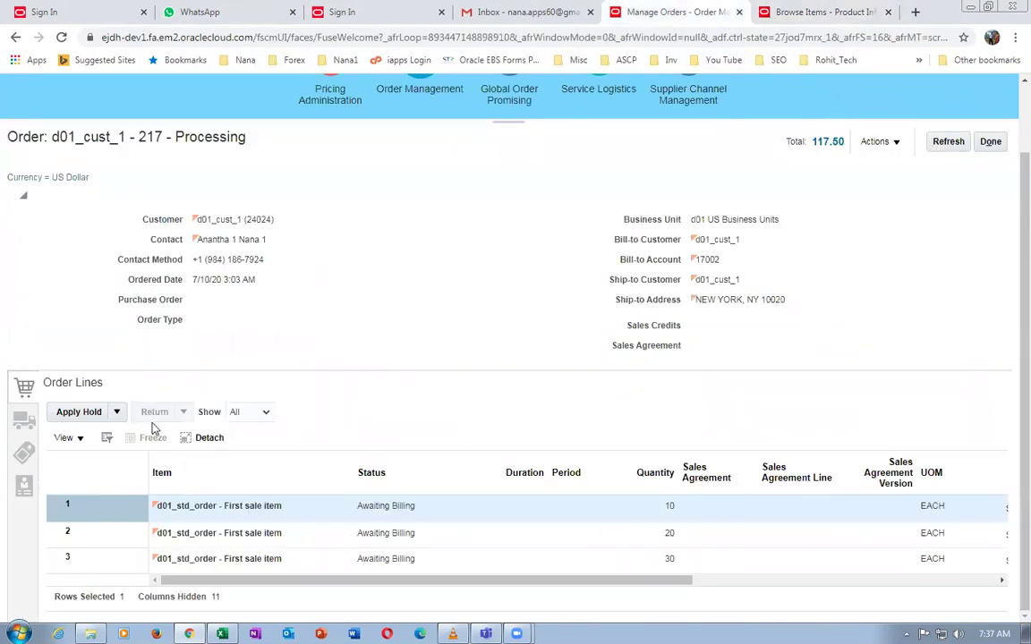
{"action": "left_click", "coordinate": [990, 141]}
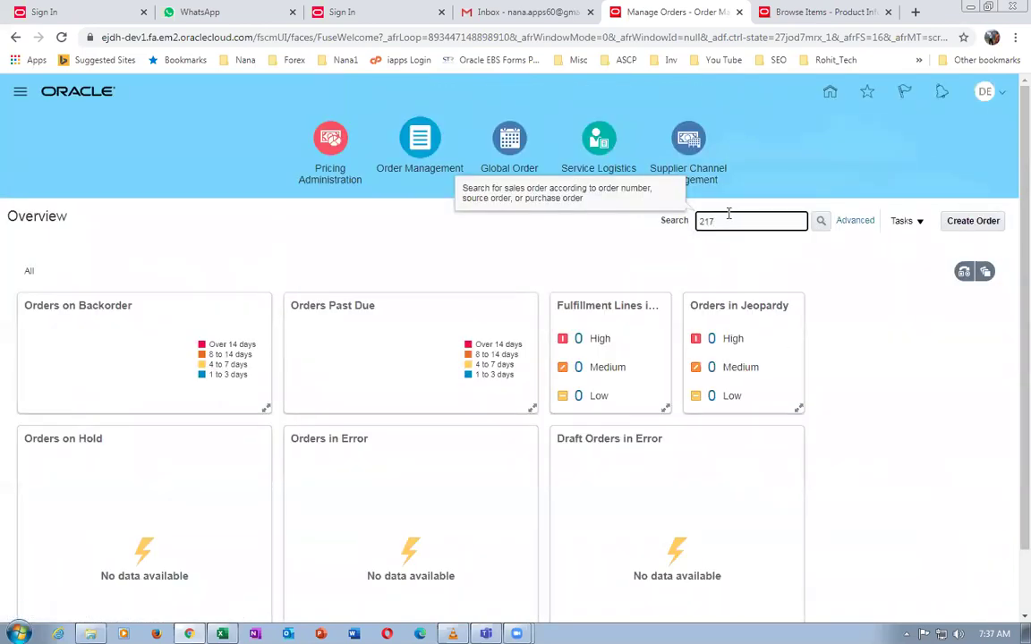
{"action": "key", "text": "Return"}
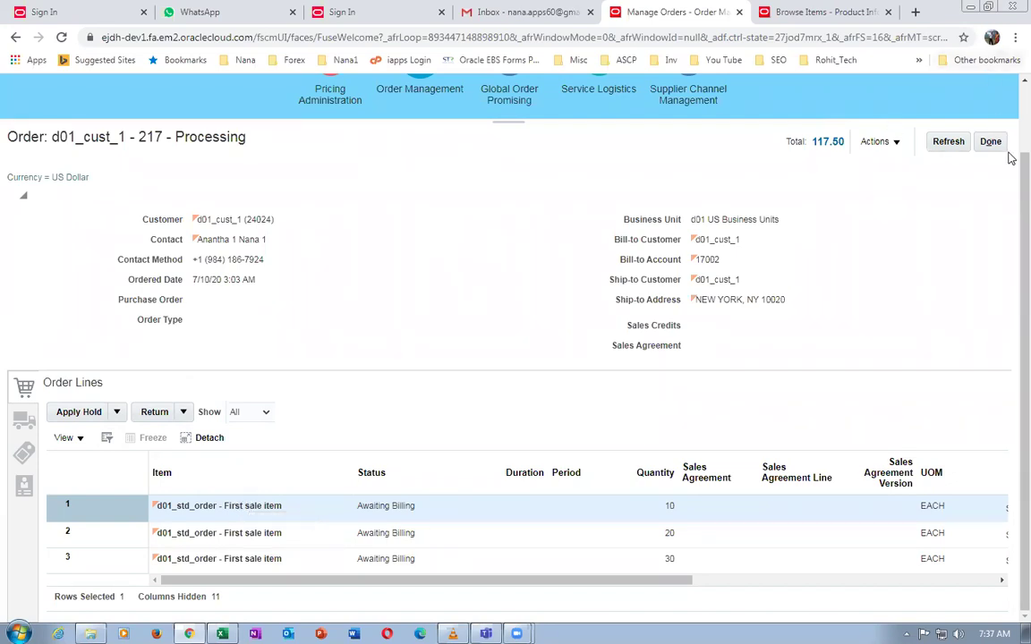
{"action": "scroll", "coordinate": [1007, 184], "scroll_direction": "up", "scroll_amount": 2}
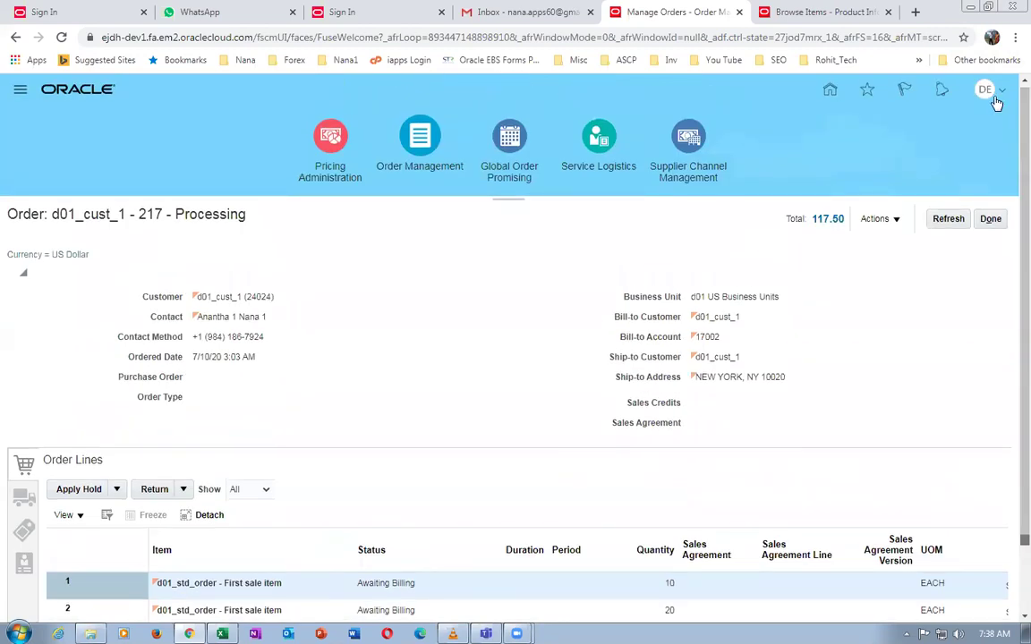
Read release 20B in About This Application, then return to the Browse Items tab
{"action": "left_click", "coordinate": [986, 90]}
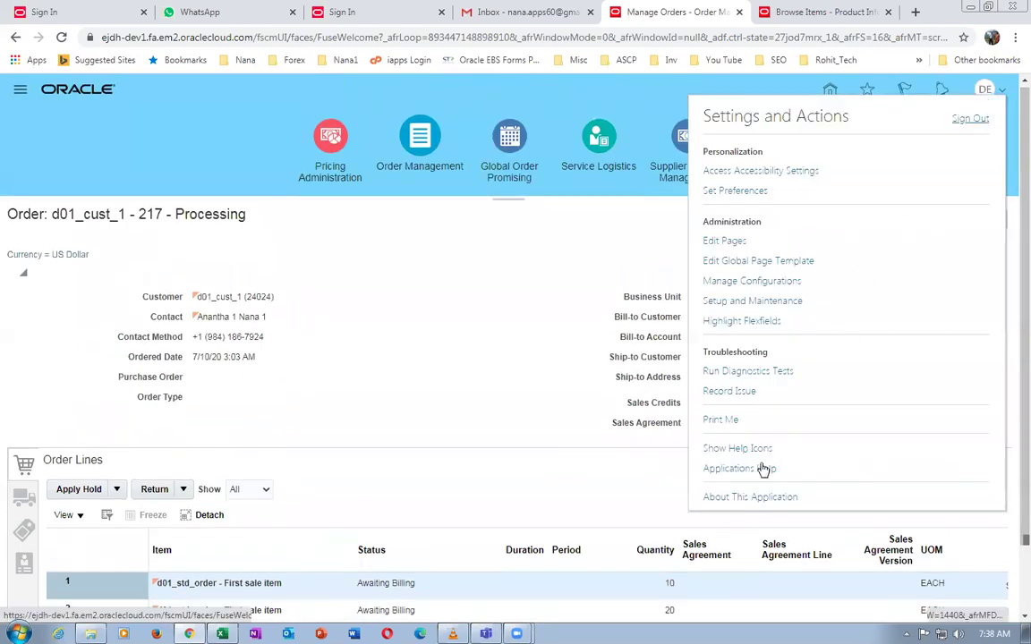
{"action": "left_click", "coordinate": [750, 497]}
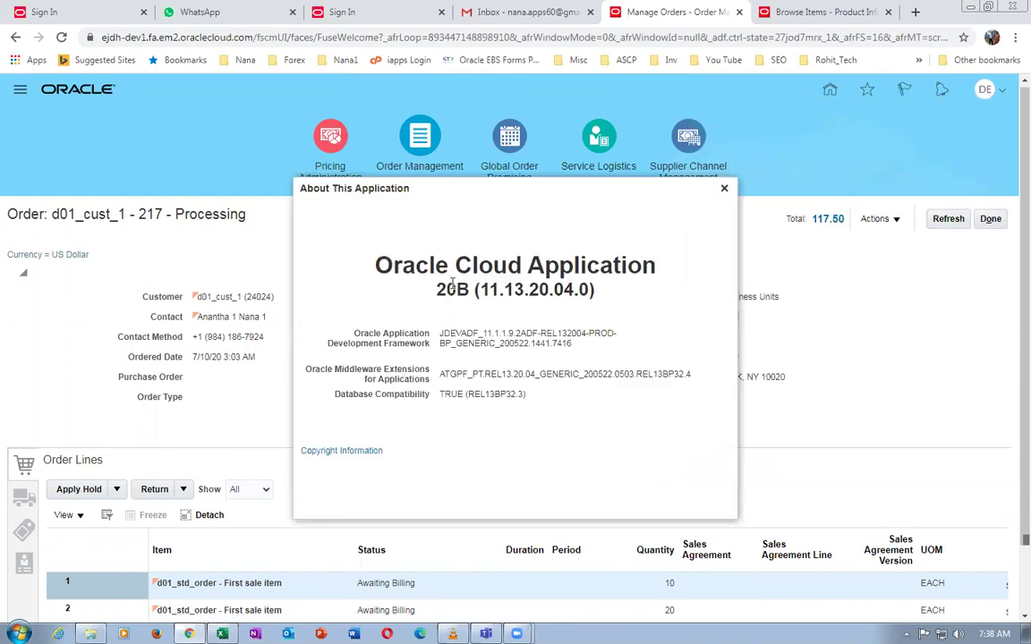
{"action": "left_click_drag", "start_coordinate": [437, 289], "coordinate": [484, 289]}
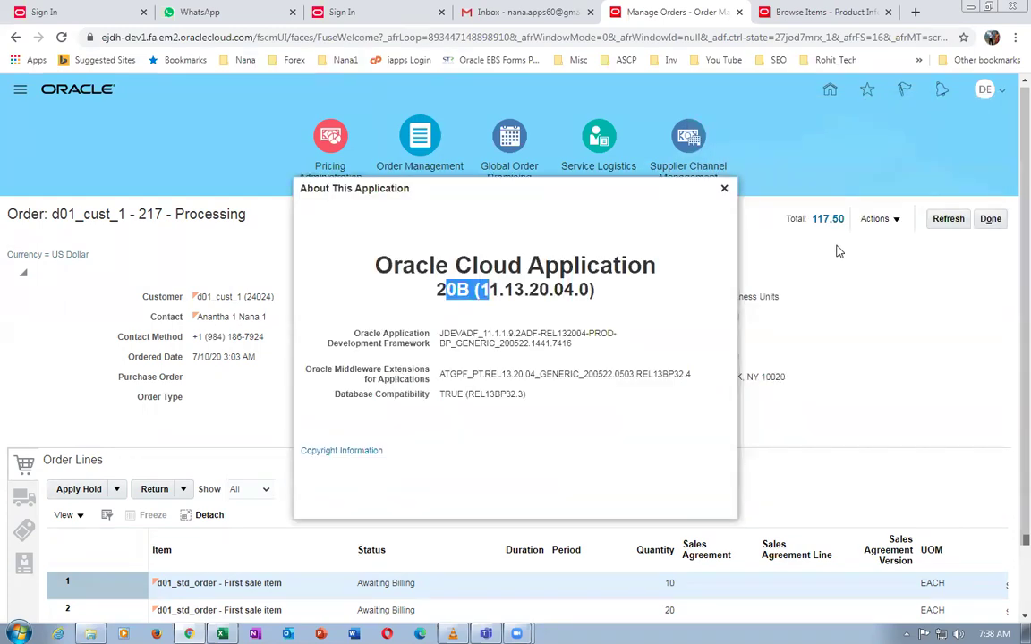
{"action": "left_click", "coordinate": [724, 188]}
{"action": "left_click", "coordinate": [814, 13]}
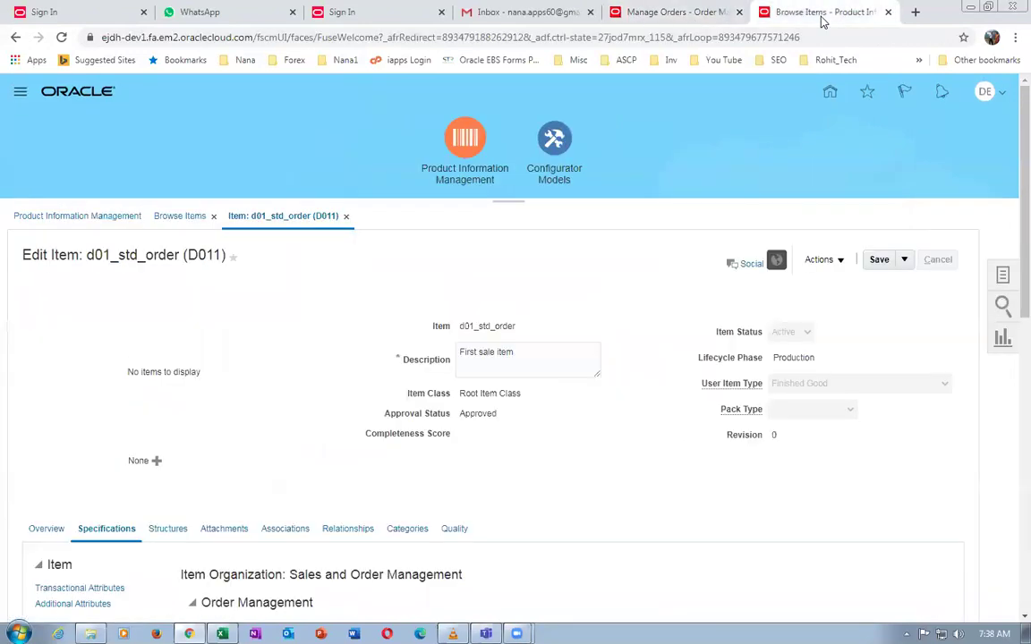
Go from Home through Order Management and Pricing Administration to Manage Returns Price Lists
{"action": "left_click", "coordinate": [828, 96]}
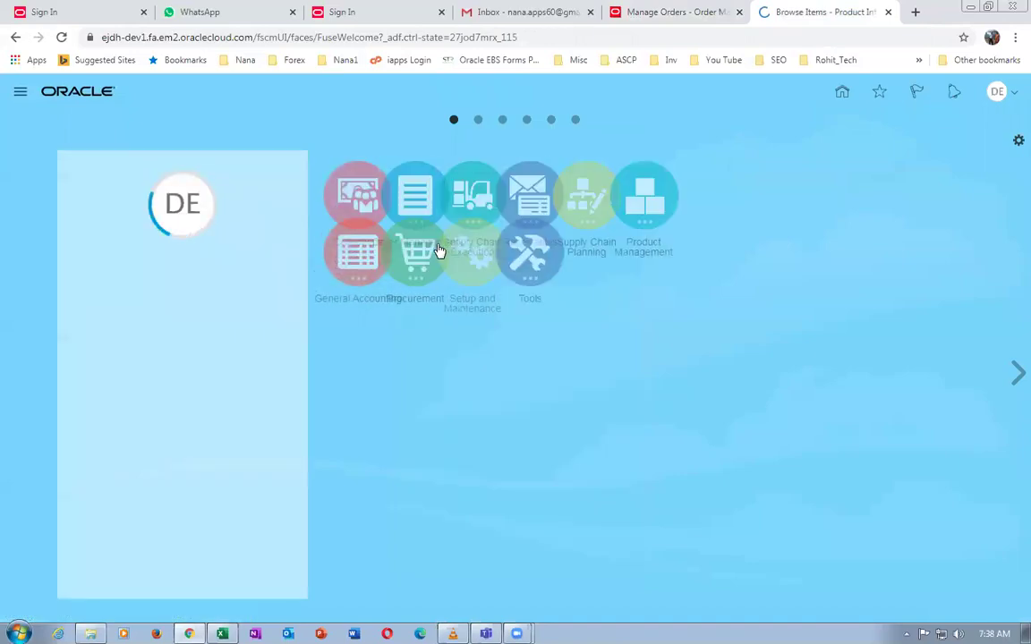
{"action": "left_click", "coordinate": [467, 195]}
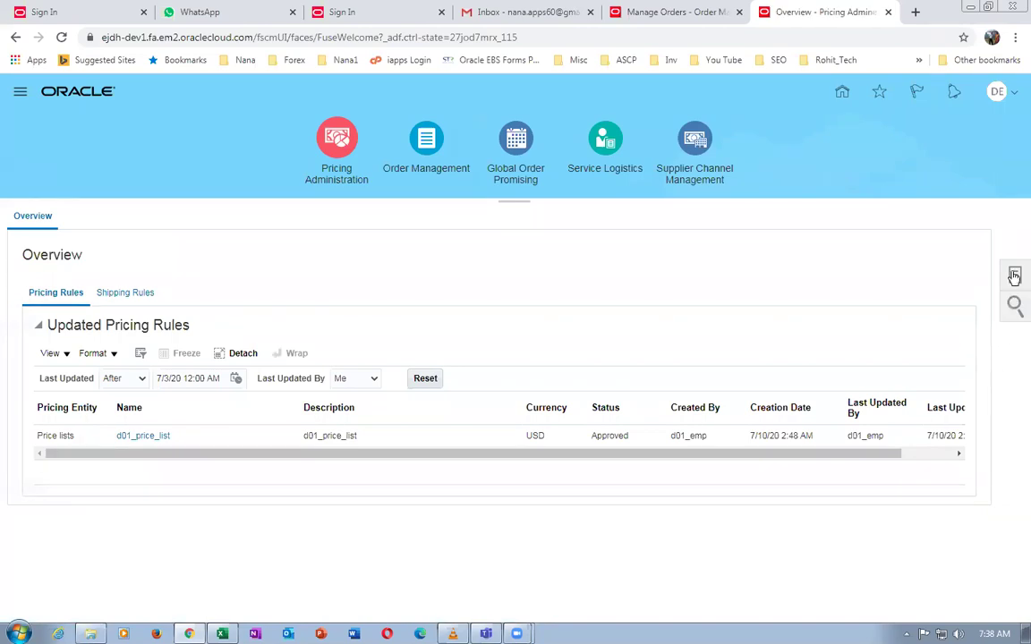
{"action": "left_click", "coordinate": [1014, 276]}
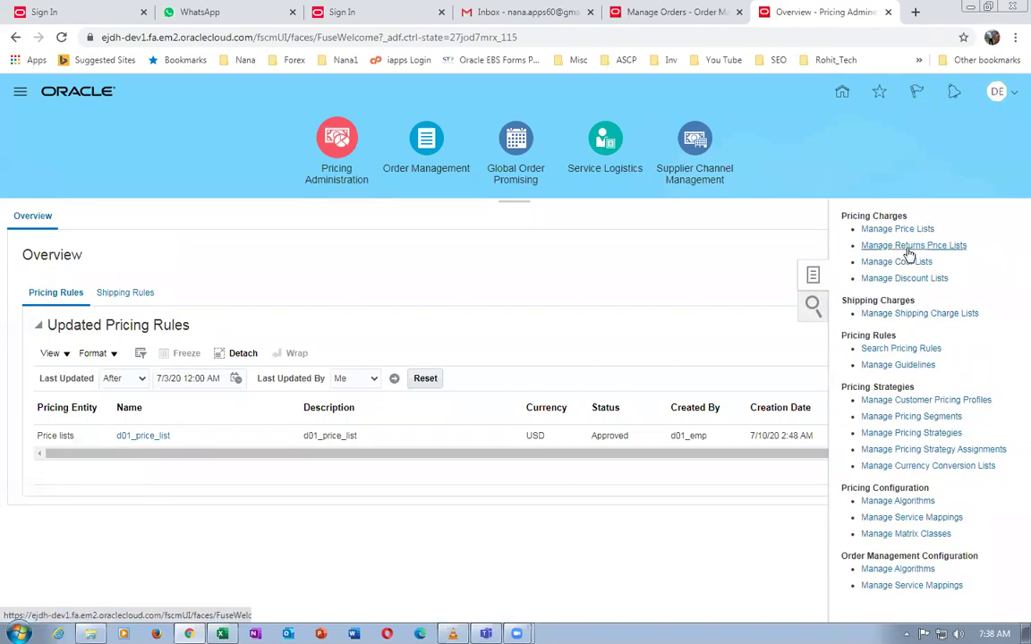
{"action": "left_click", "coordinate": [907, 248]}
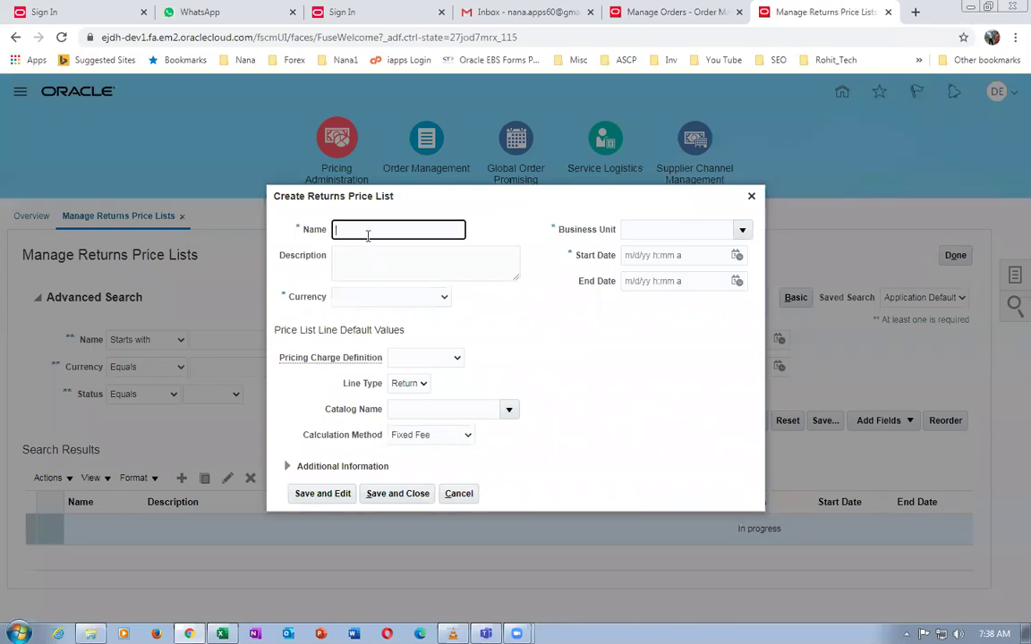
Name the returns price list d01_Return_price_List and reuse the name as its description
{"action": "left_click", "coordinate": [365, 229]}
{"action": "type", "text": "d01_Return_price-"}
{"action": "type", "text": "List"}
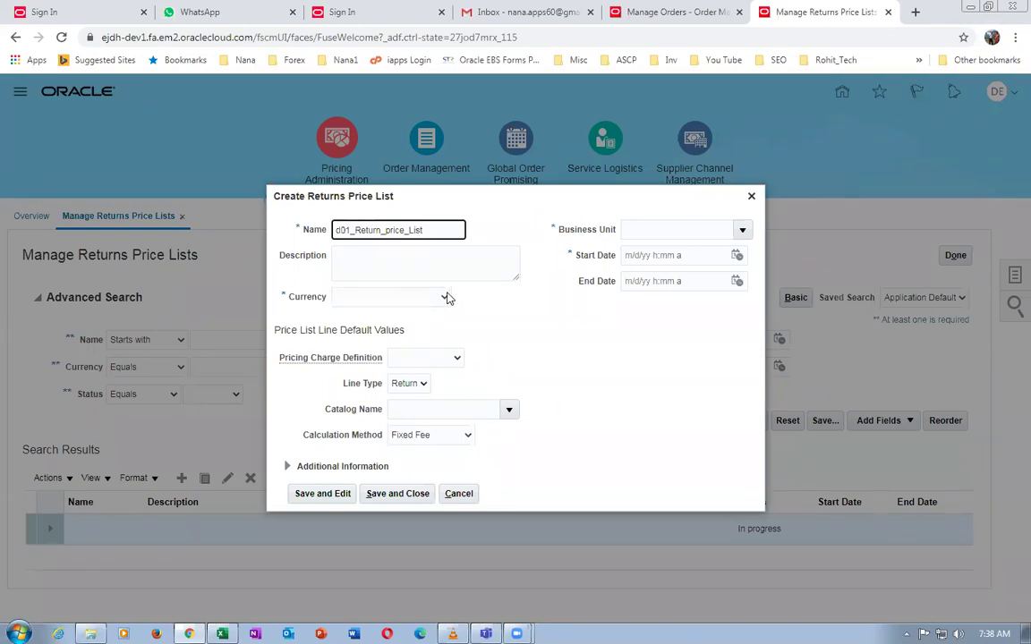
{"action": "left_click_drag", "start_coordinate": [422, 230], "coordinate": [263, 233]}
{"action": "key", "text": "ctrl+c"}
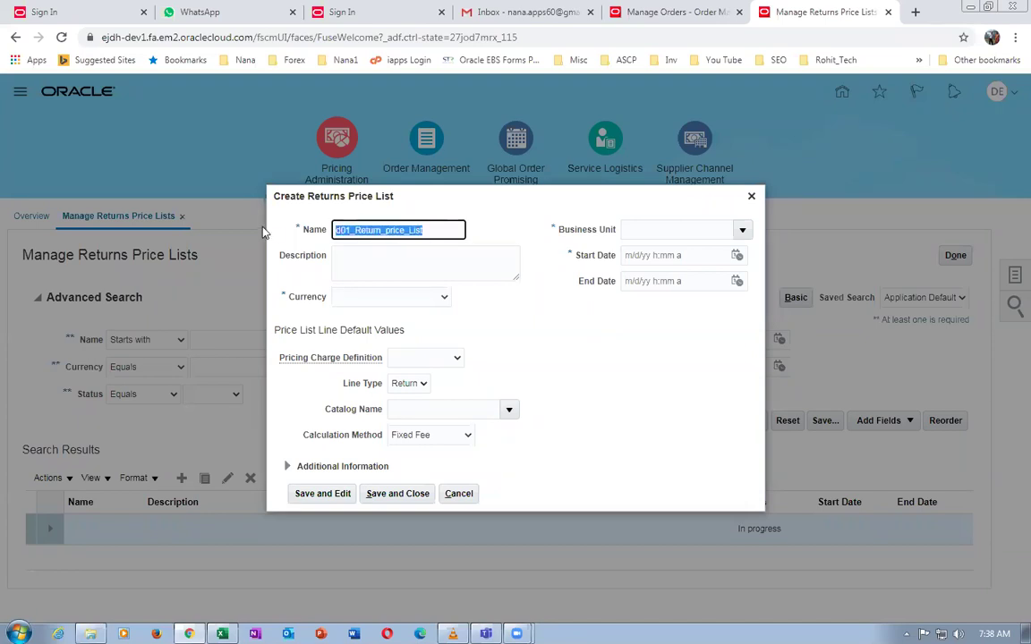
{"action": "left_click", "coordinate": [357, 265]}
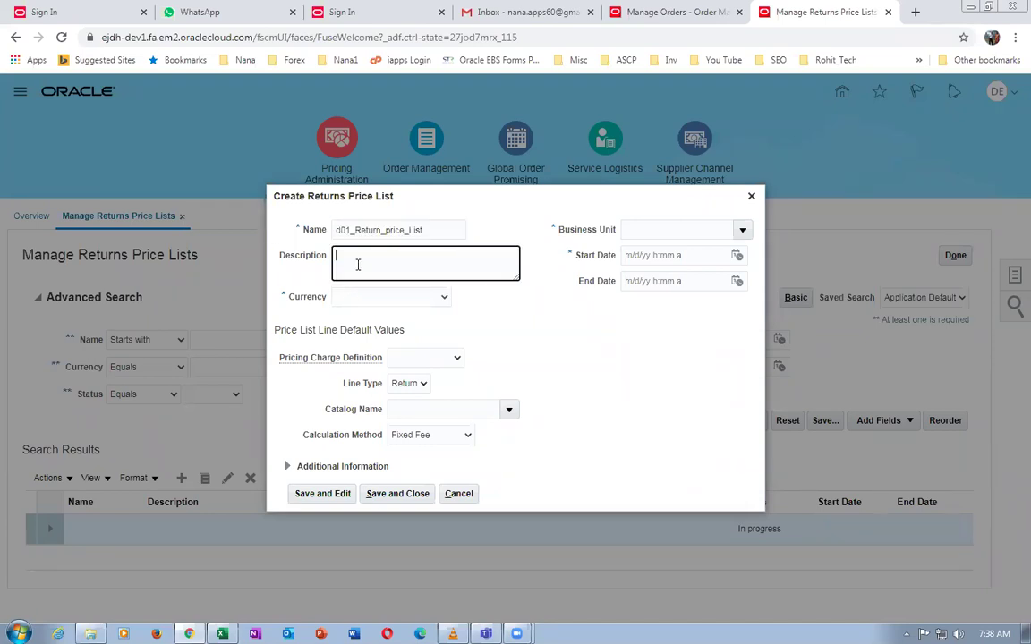
{"action": "key", "text": "ctrl+v"}
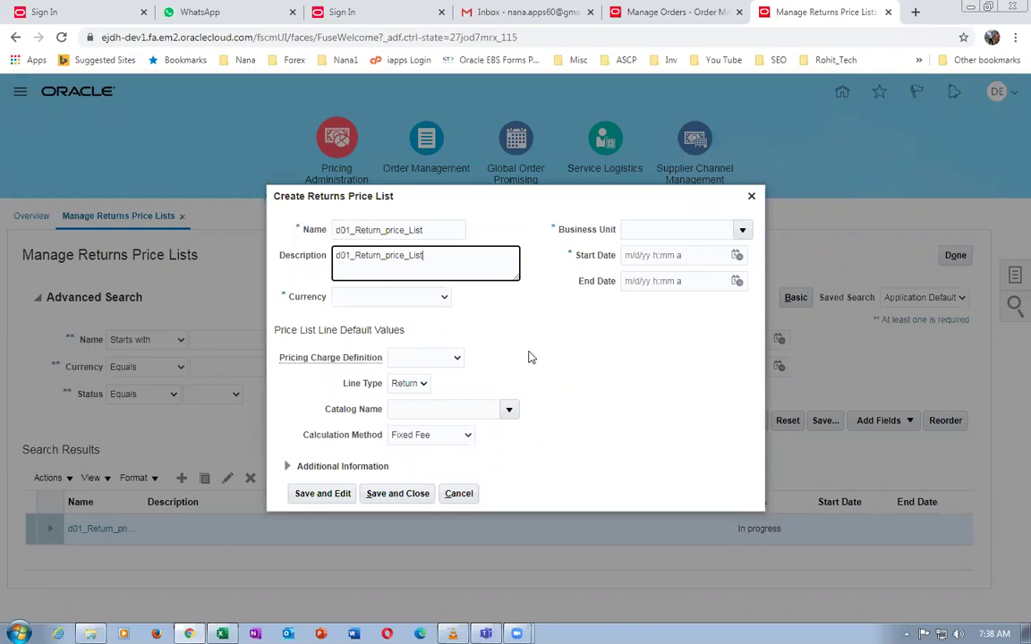
Set currency USD and pricing charge Restocking Fee, keeping Fixed Fee as calculation method
{"action": "left_click", "coordinate": [410, 298]}
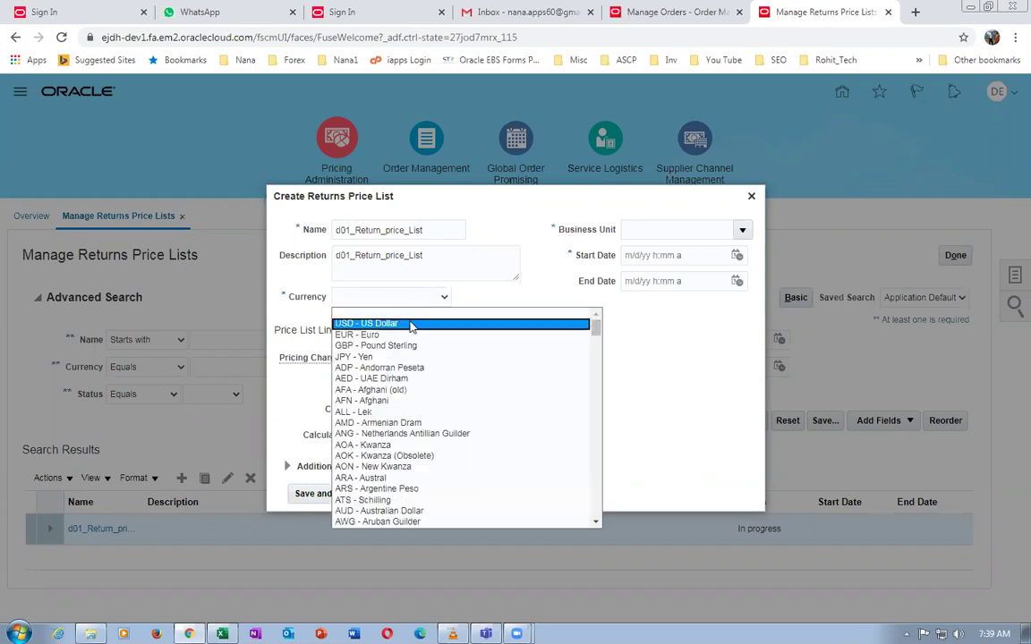
{"action": "left_click", "coordinate": [371, 323]}
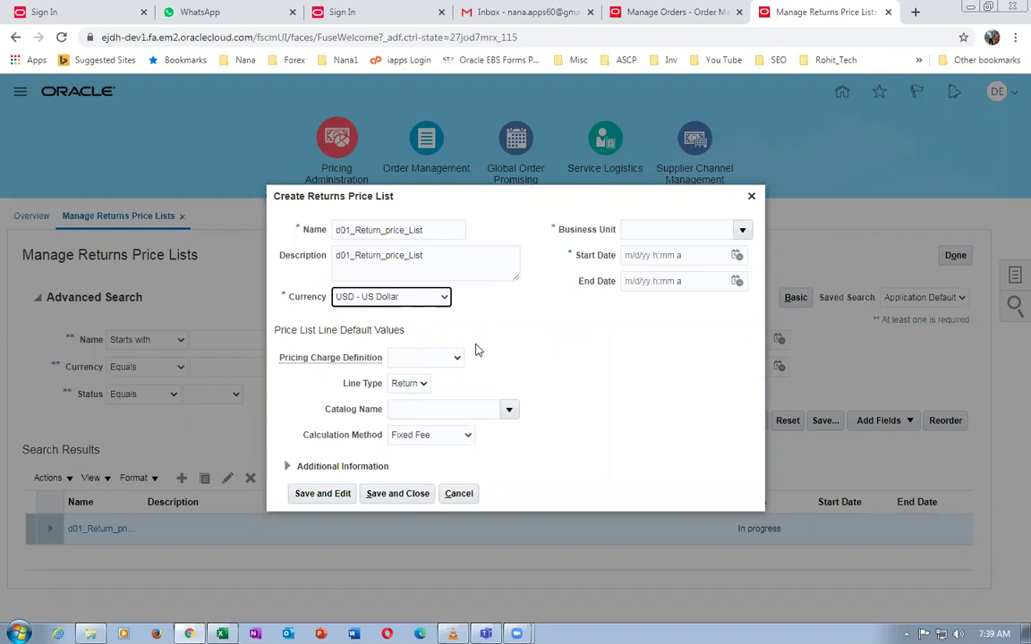
{"action": "left_click", "coordinate": [417, 359]}
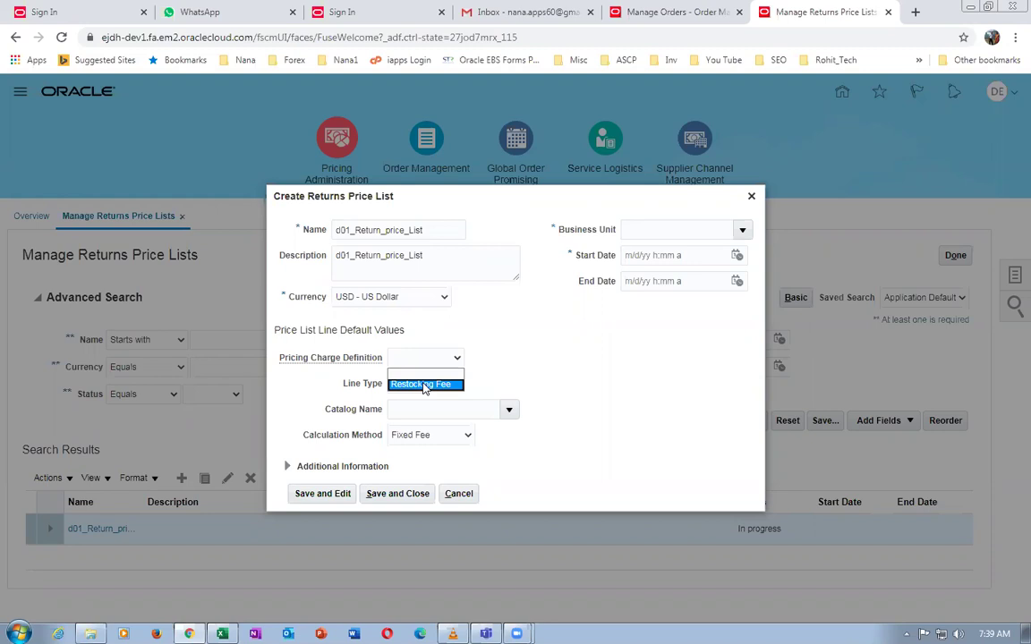
{"action": "left_click", "coordinate": [422, 384]}
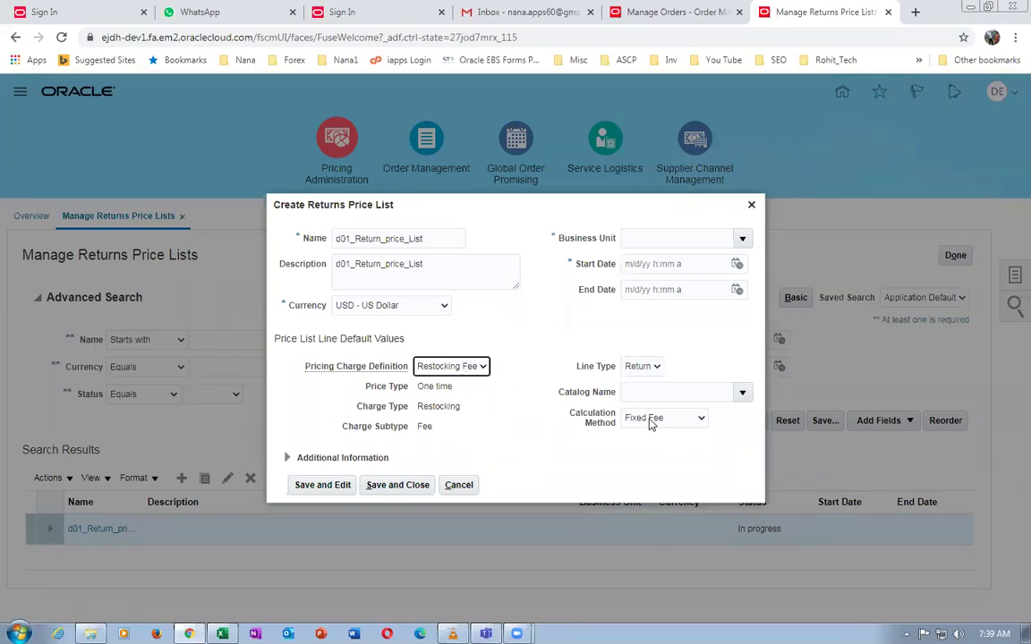
{"action": "left_click", "coordinate": [649, 419]}
{"action": "left_click", "coordinate": [591, 385]}
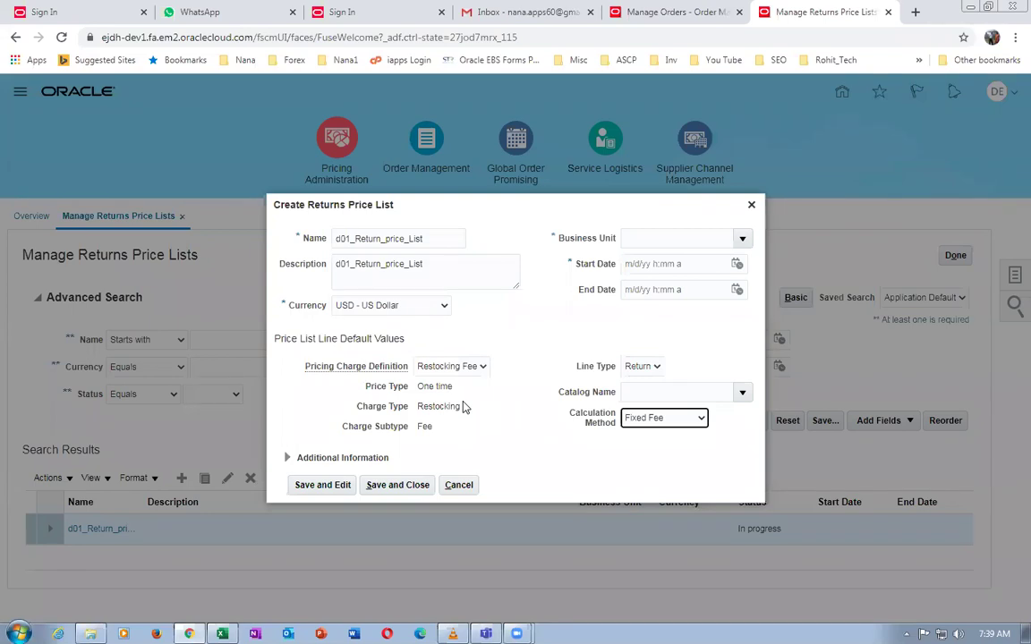
Set business unit d01 US Business Units and start date to the current 7/13/20 time
{"action": "left_click", "coordinate": [644, 237]}
{"action": "type", "text": "d01"}
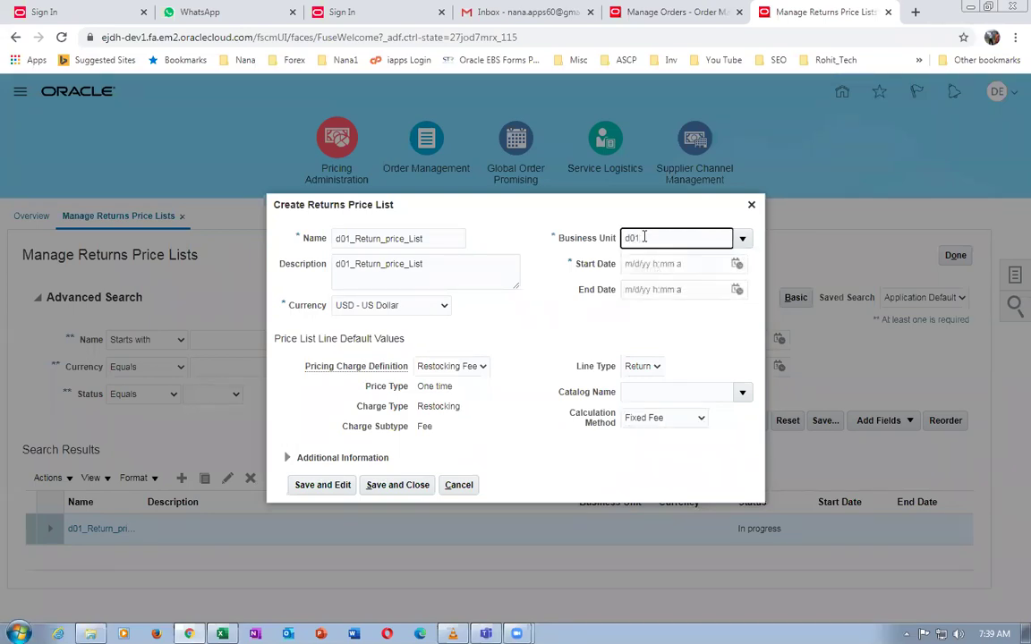
{"action": "key", "text": "Tab"}
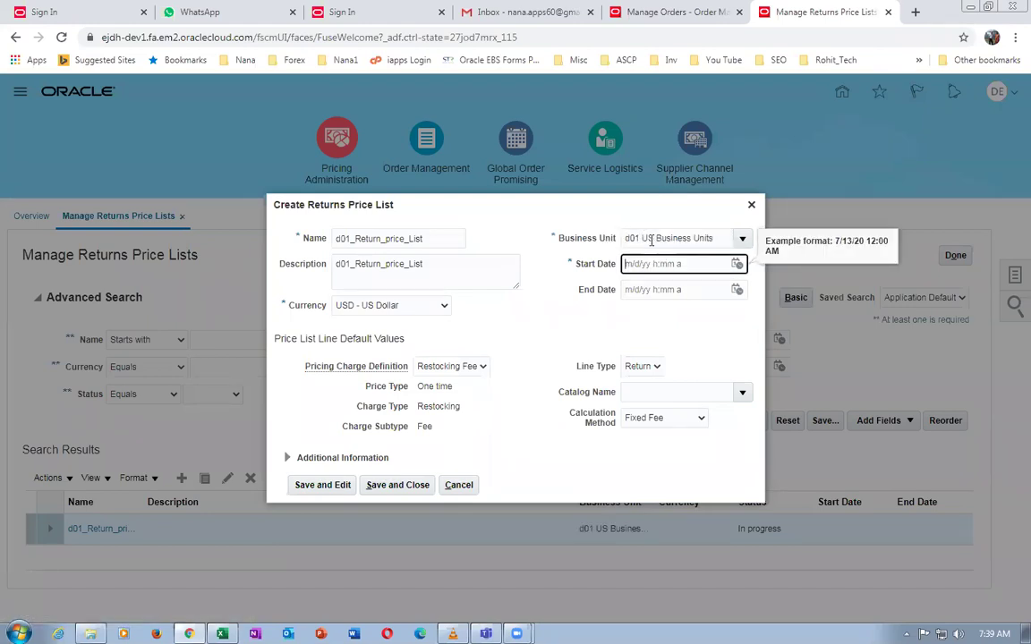
{"action": "left_click", "coordinate": [526, 326]}
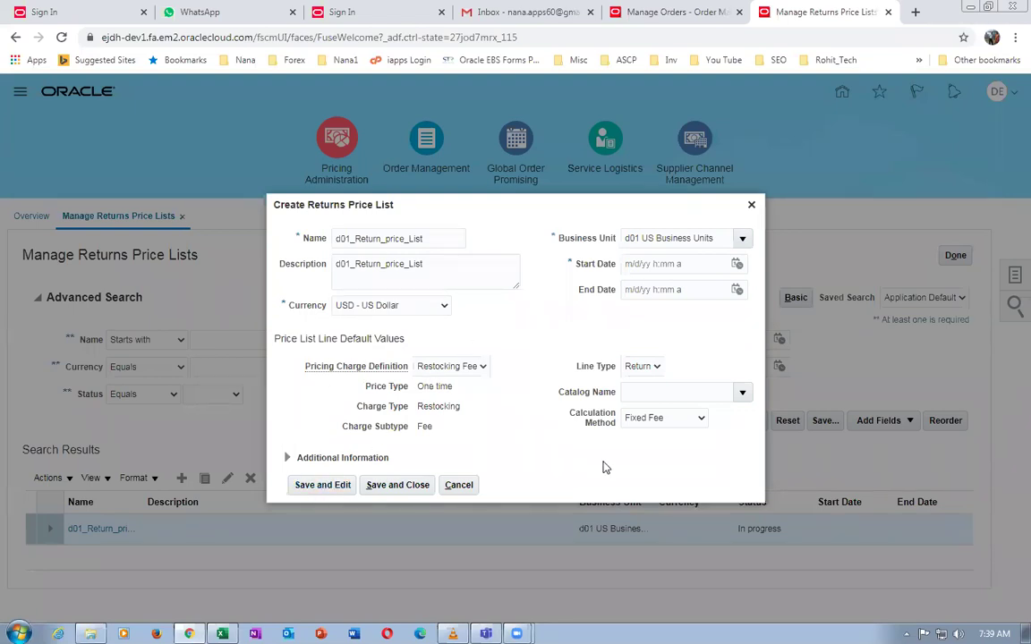
{"action": "left_click", "coordinate": [322, 485]}
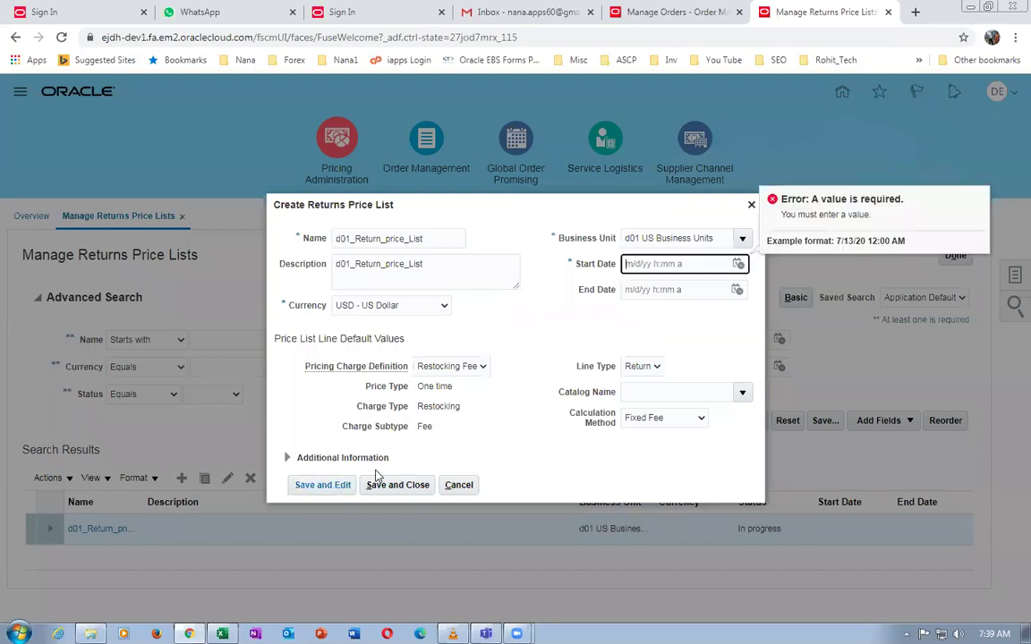
{"action": "left_click", "coordinate": [737, 264]}
{"action": "left_click", "coordinate": [876, 517]}
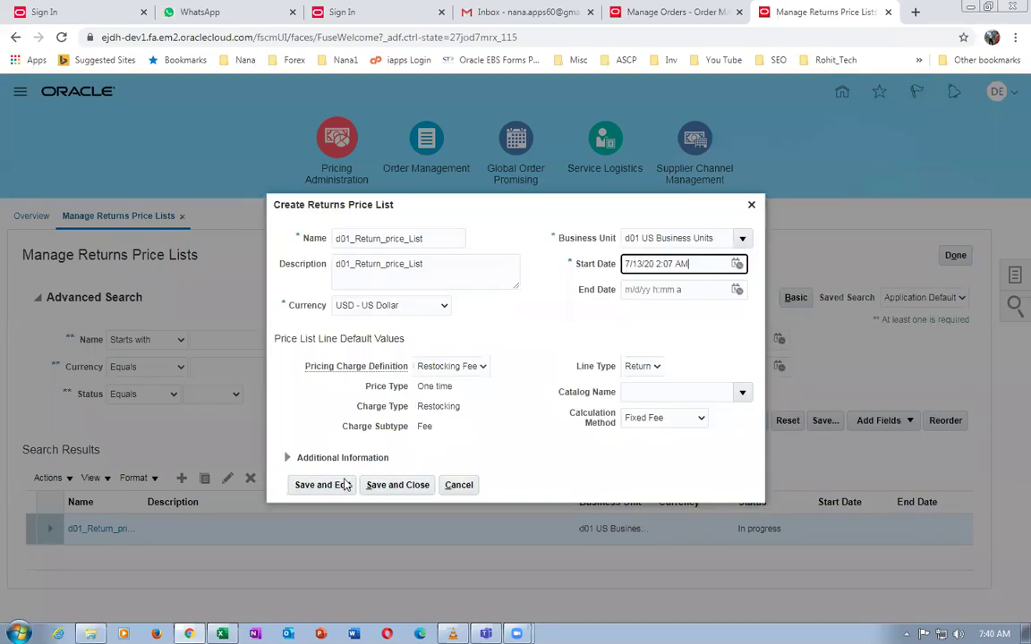
Save the price list and add a line for item d01_std_order
{"action": "left_click", "coordinate": [313, 485]}
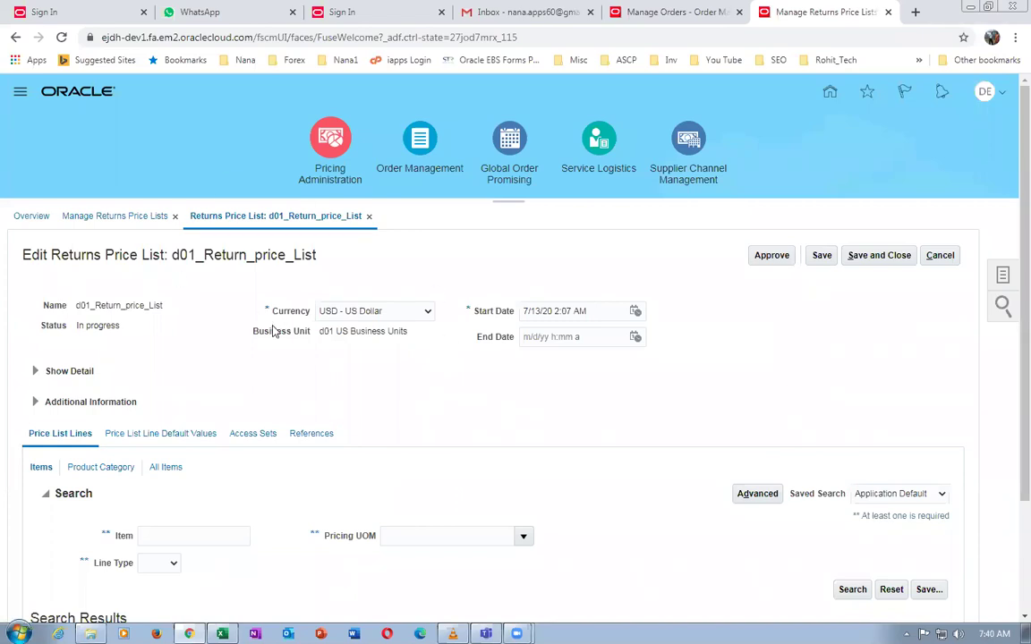
{"action": "scroll", "coordinate": [325, 354], "scroll_direction": "down", "scroll_amount": 3}
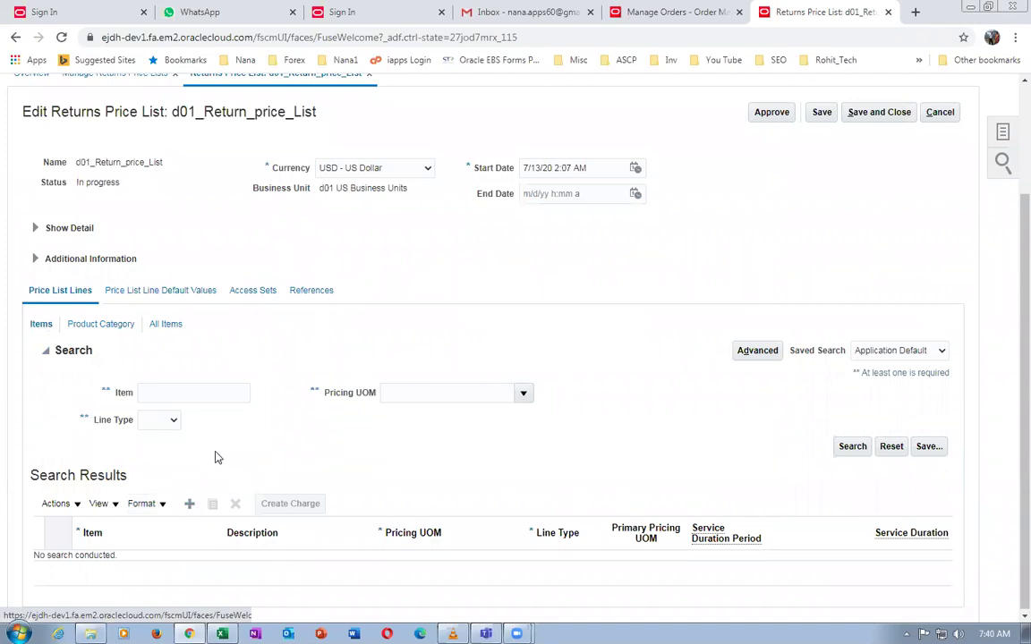
{"action": "left_click", "coordinate": [134, 565]}
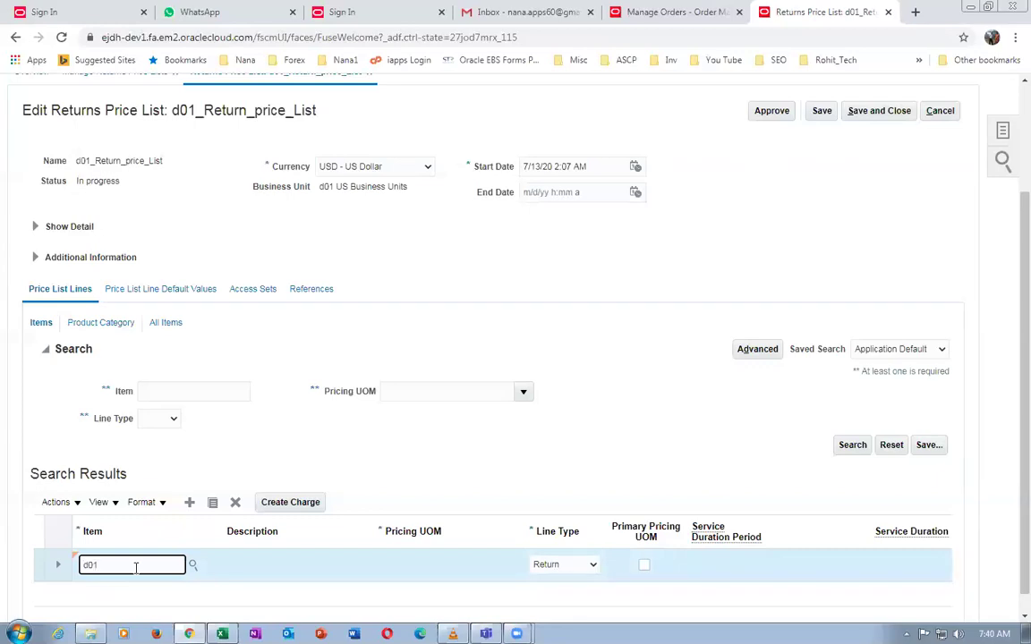
{"action": "key", "text": "Tab"}
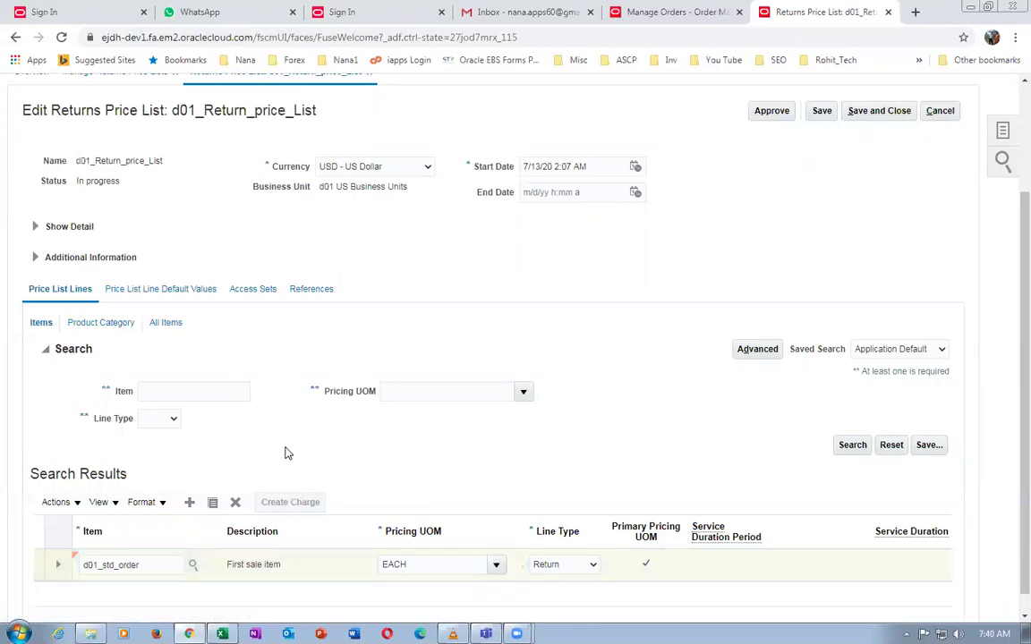
Give the line a 0.75 return fee with manual adjustment and current start date, then save and close
{"action": "scroll", "coordinate": [284, 453], "scroll_direction": "down", "scroll_amount": 5}
{"action": "left_click", "coordinate": [163, 464]}
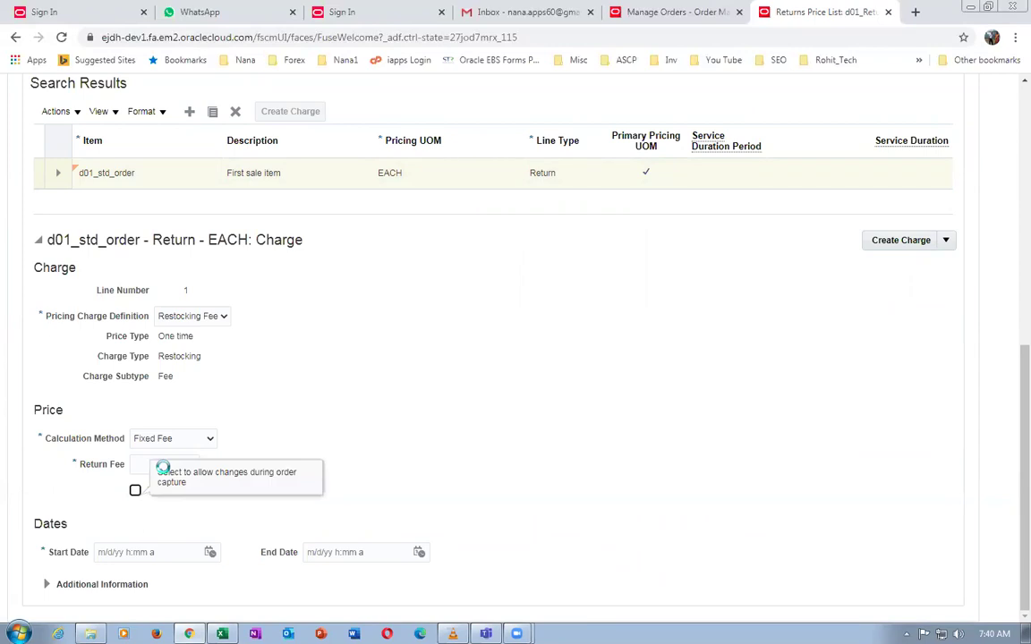
{"action": "left_click", "coordinate": [134, 490]}
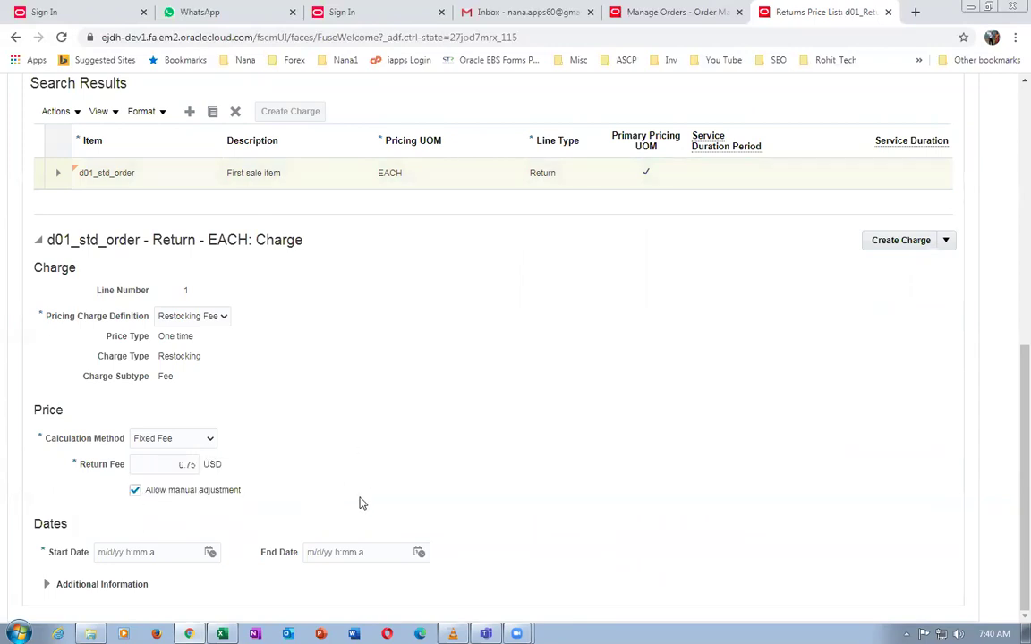
{"action": "left_click", "coordinate": [209, 552]}
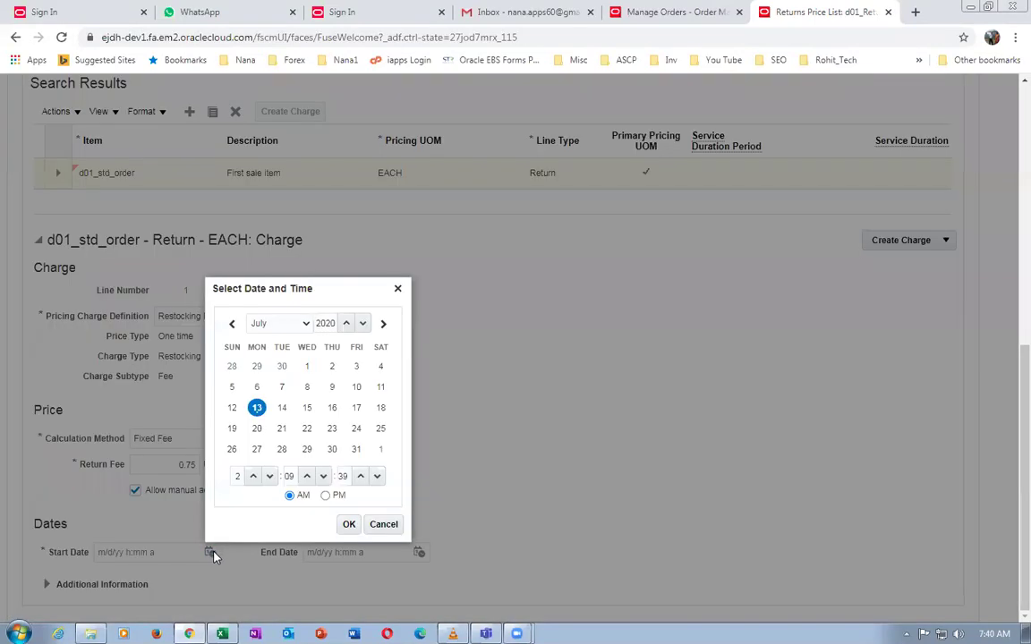
{"action": "left_click", "coordinate": [348, 525]}
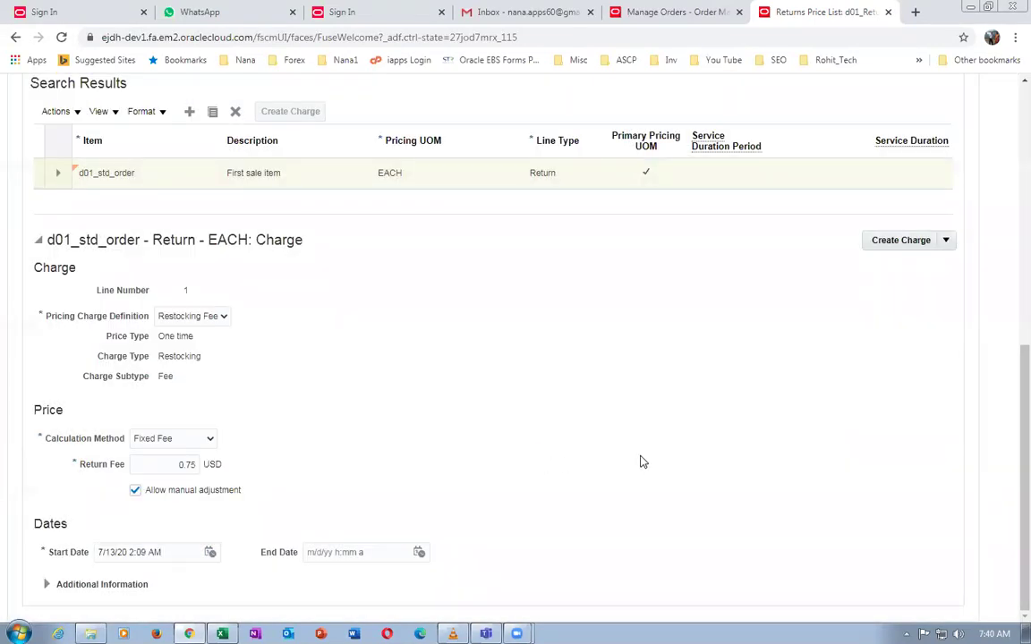
{"action": "scroll", "coordinate": [643, 462], "scroll_direction": "up", "scroll_amount": 5}
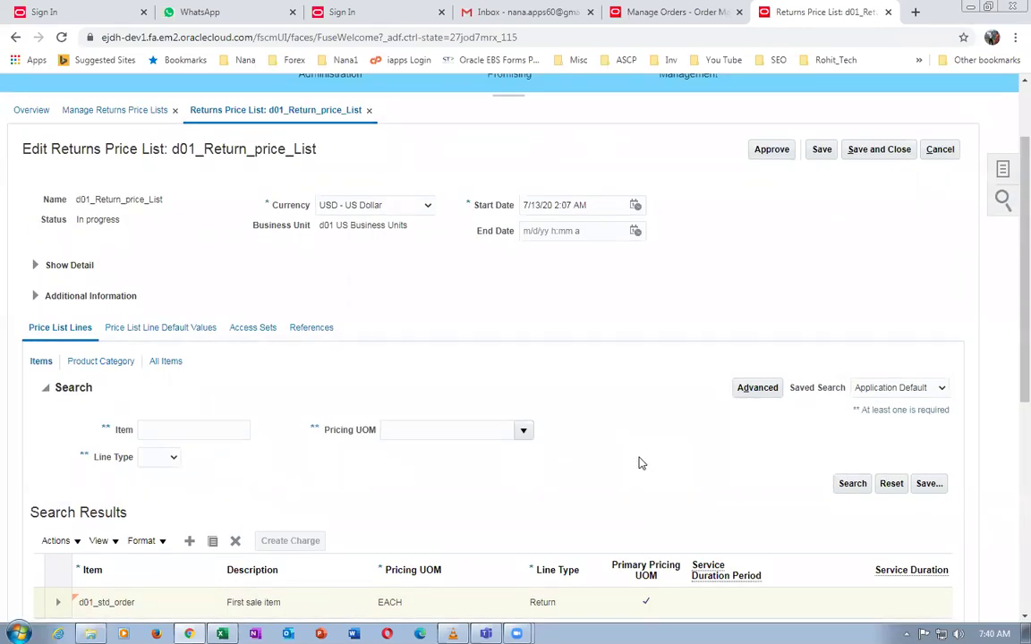
{"action": "scroll", "coordinate": [641, 463], "scroll_direction": "down", "scroll_amount": 5}
{"action": "scroll", "coordinate": [640, 463], "scroll_direction": "up", "scroll_amount": 8}
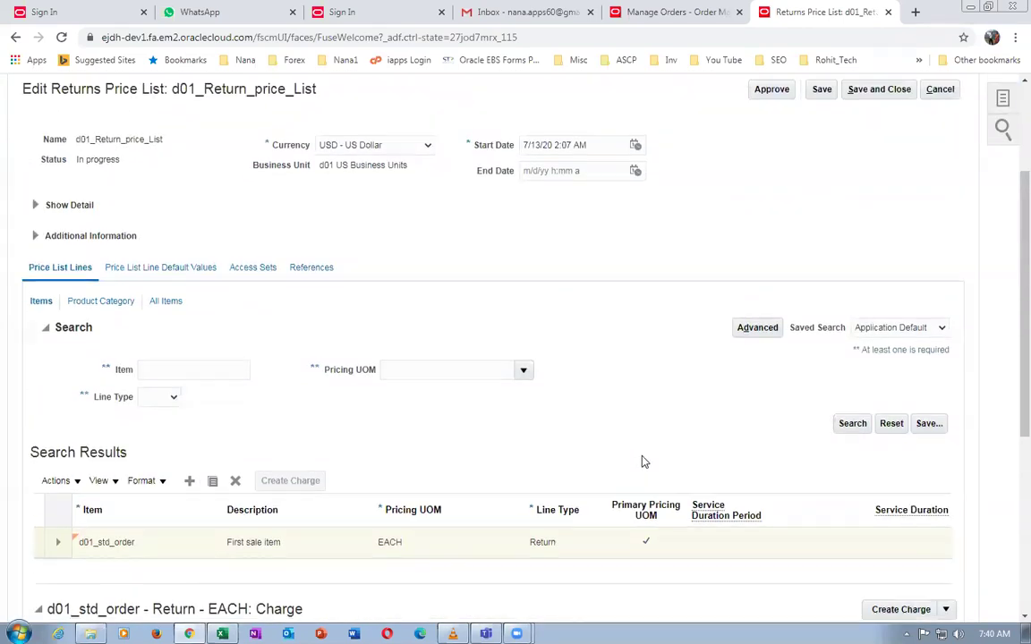
{"action": "left_click", "coordinate": [879, 255]}
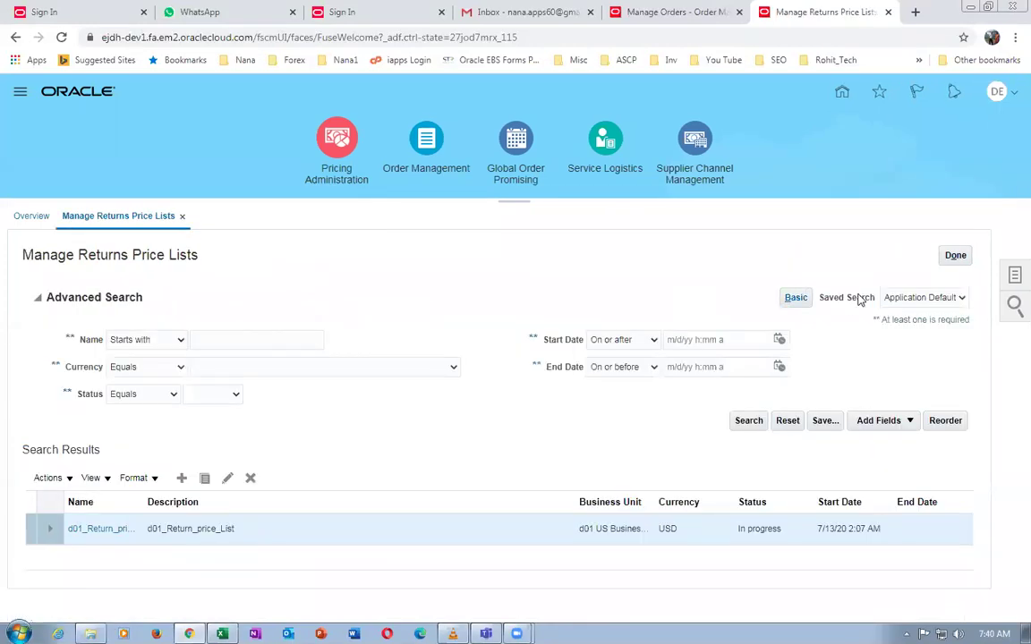
{"action": "left_click", "coordinate": [956, 256]}
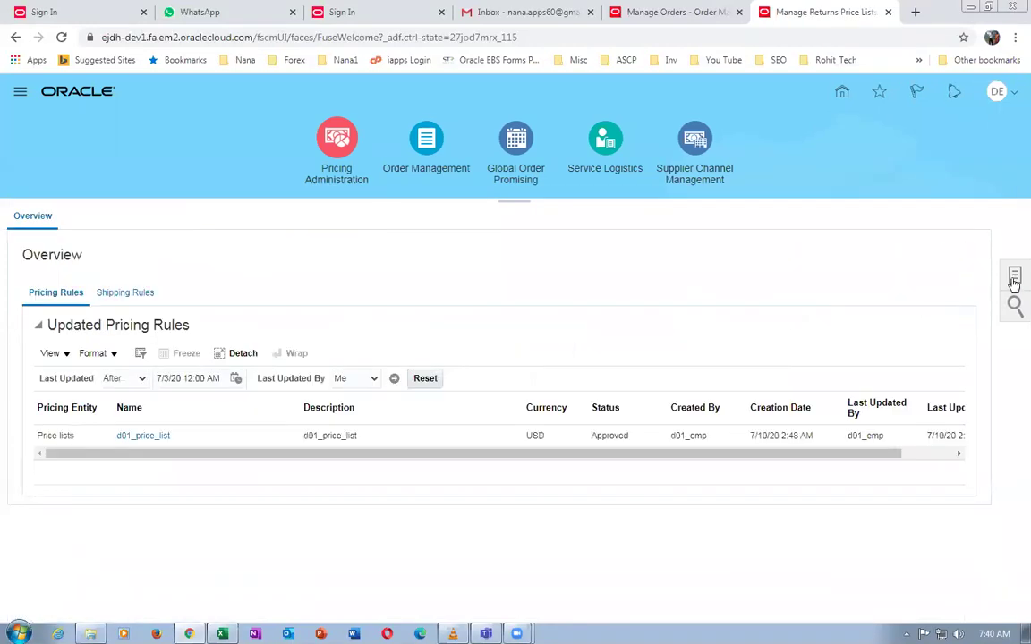
{"action": "left_click", "coordinate": [1014, 278]}
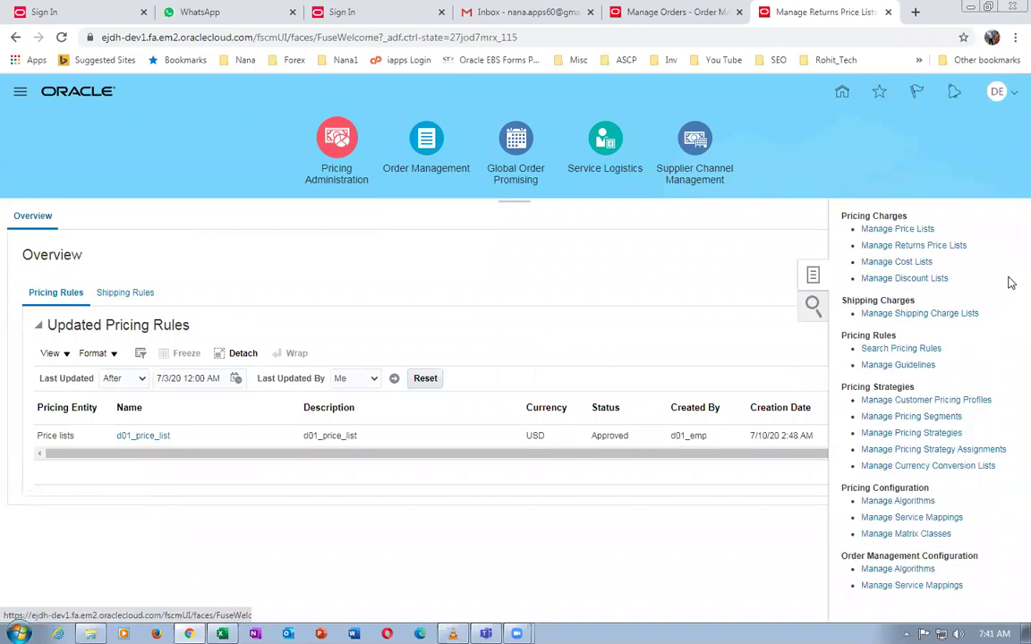
{"action": "left_click", "coordinate": [898, 431]}
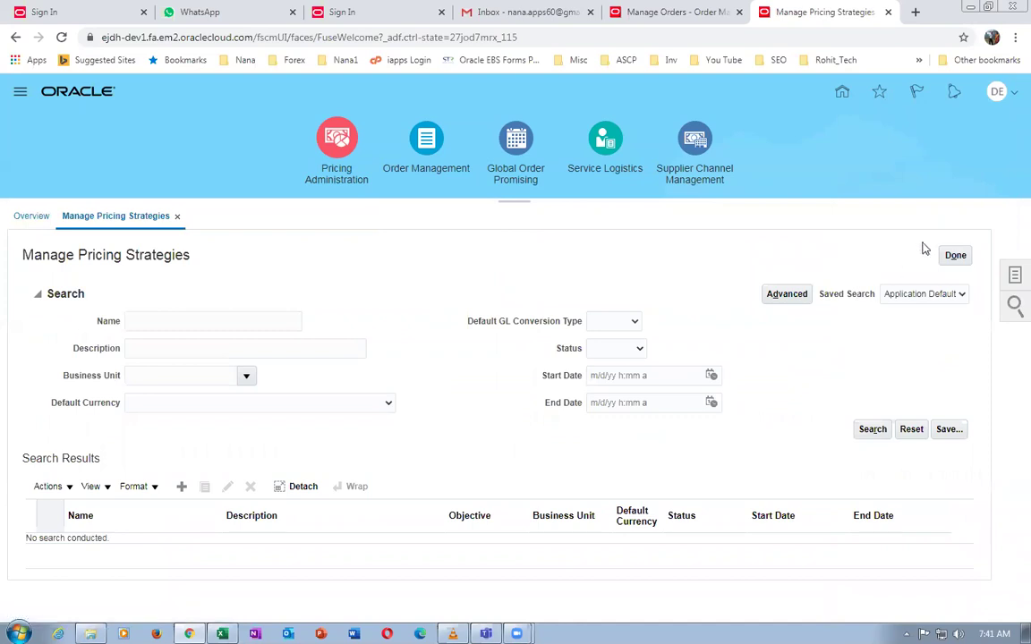
{"action": "left_click", "coordinate": [957, 257]}
{"action": "left_click", "coordinate": [1015, 276]}
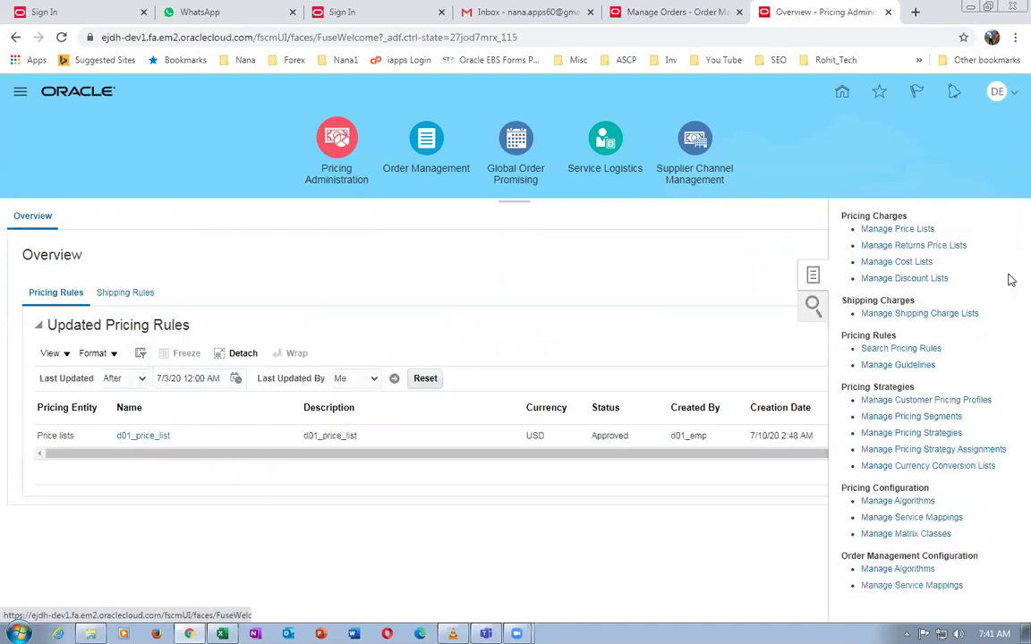
{"action": "left_click", "coordinate": [892, 230]}
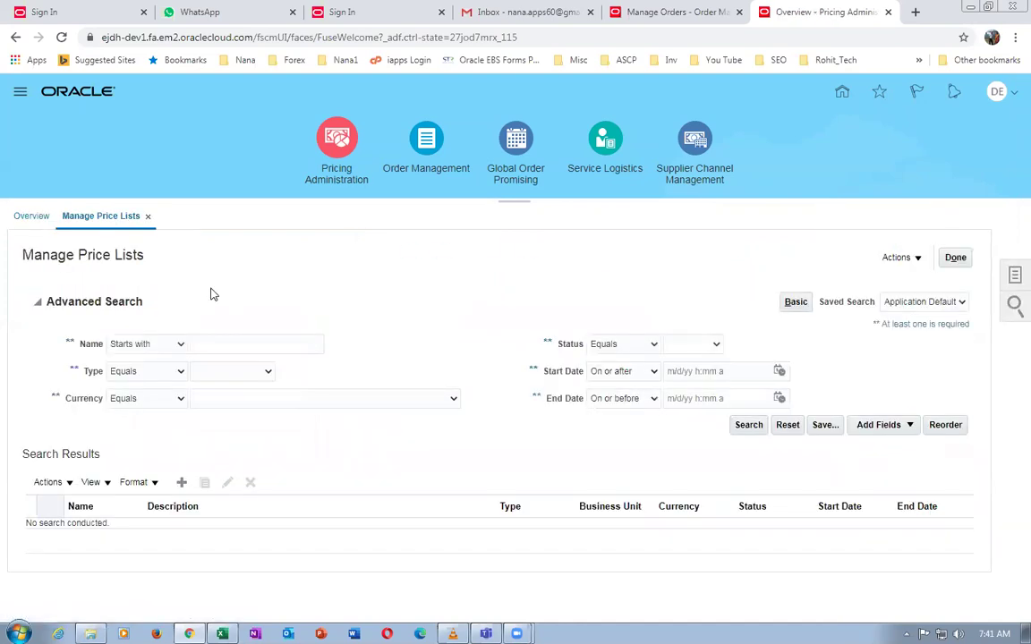
{"action": "left_click", "coordinate": [200, 344]}
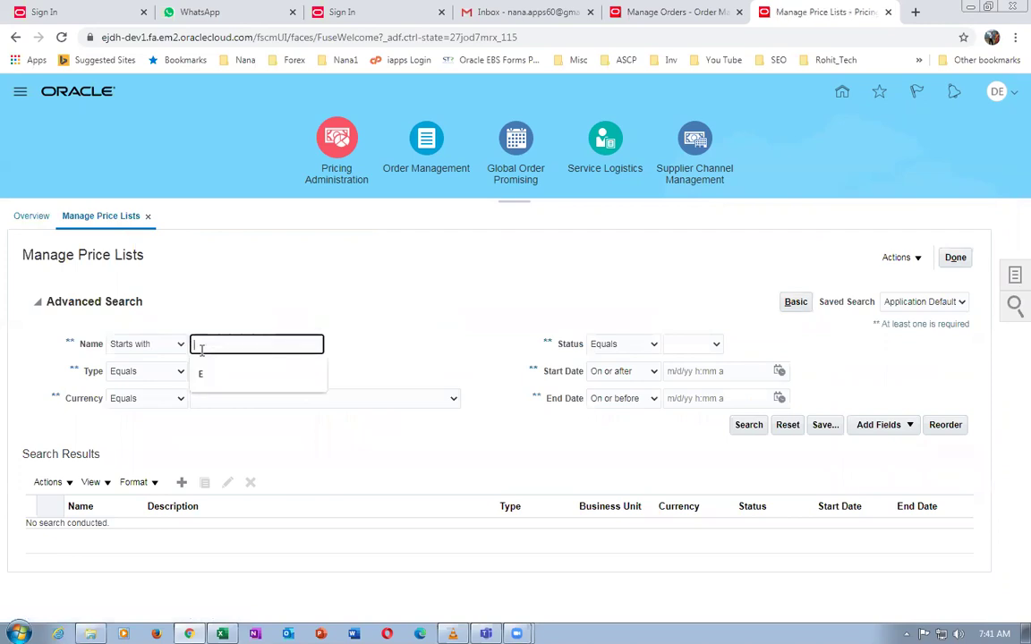
{"action": "type", "text": "d01"}
{"action": "key", "text": "Return"}
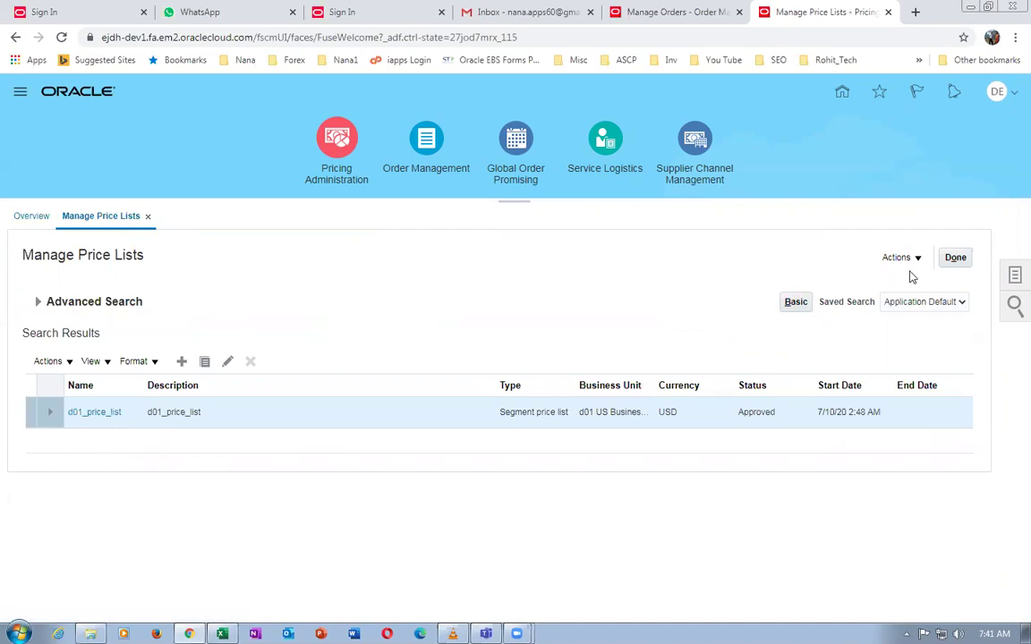
{"action": "left_click", "coordinate": [955, 258]}
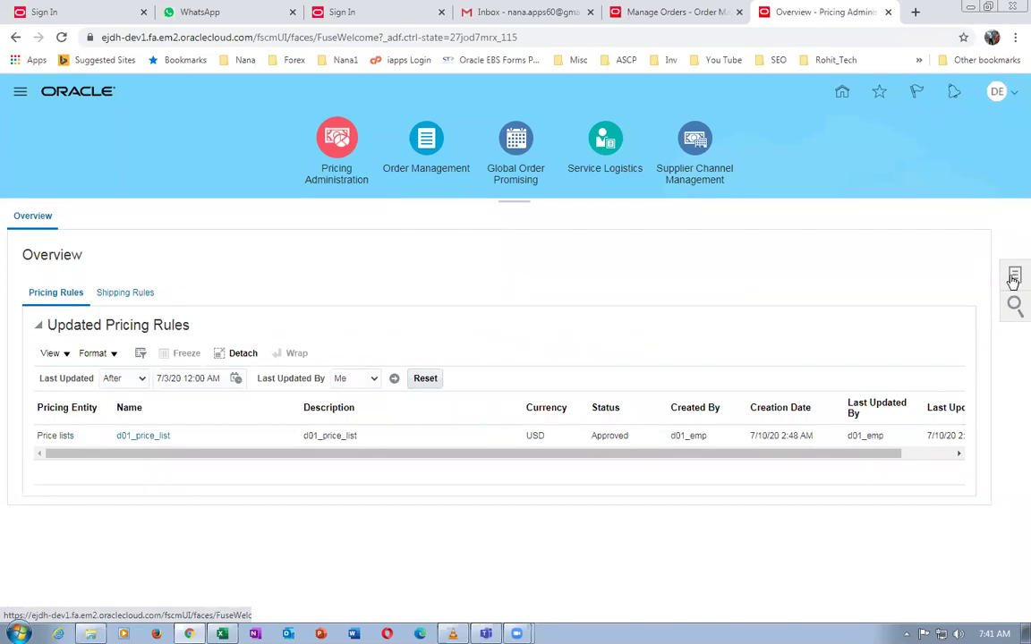
Search returns price lists for d0 and open d01_Return_price_List
{"action": "left_click", "coordinate": [1014, 278]}
{"action": "left_click", "coordinate": [917, 247]}
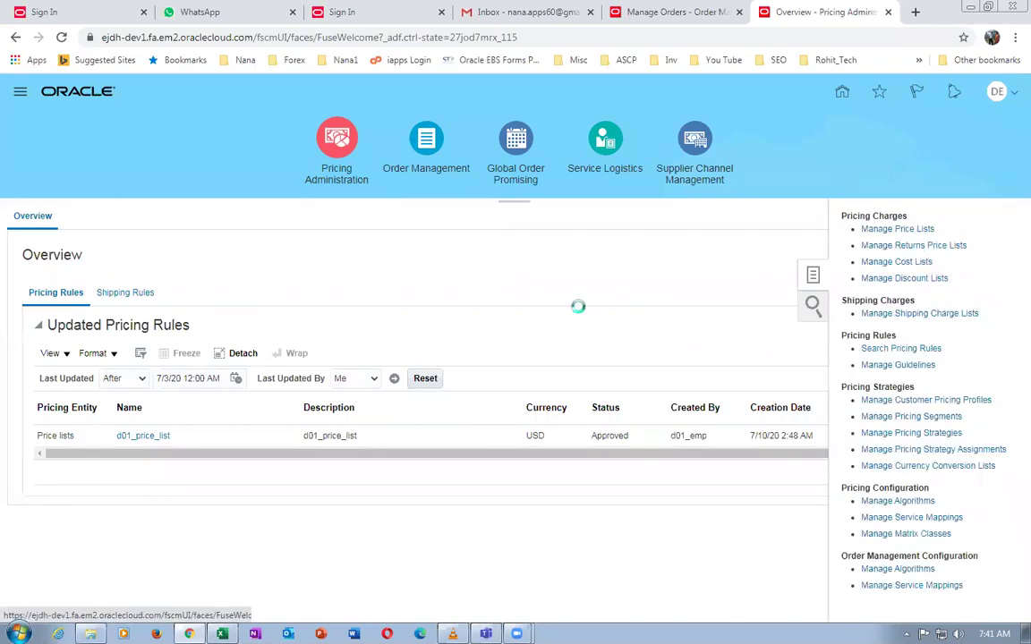
{"action": "left_click", "coordinate": [221, 340]}
{"action": "type", "text": "d01"}
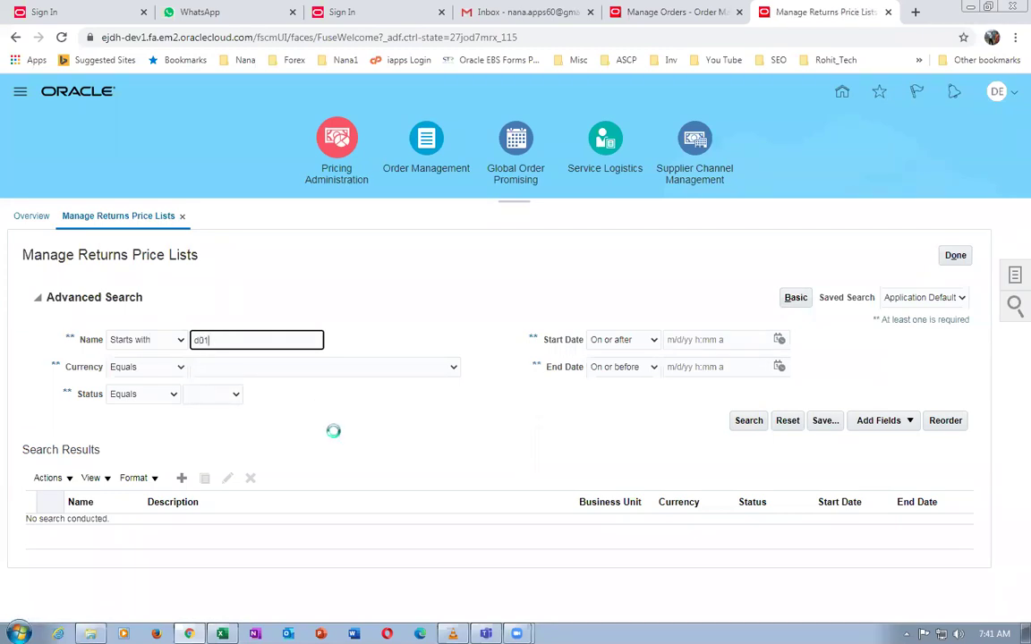
{"action": "left_click", "coordinate": [85, 408]}
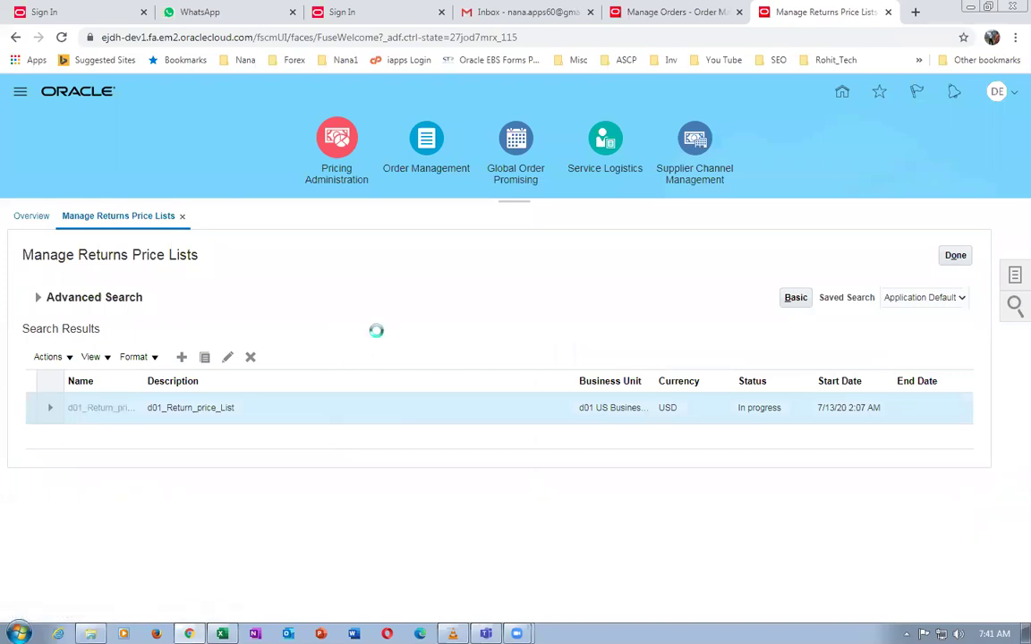
Approve d01_Return_price_List, save and close it, and return to the Pricing Administration overview
{"action": "left_click", "coordinate": [769, 256]}
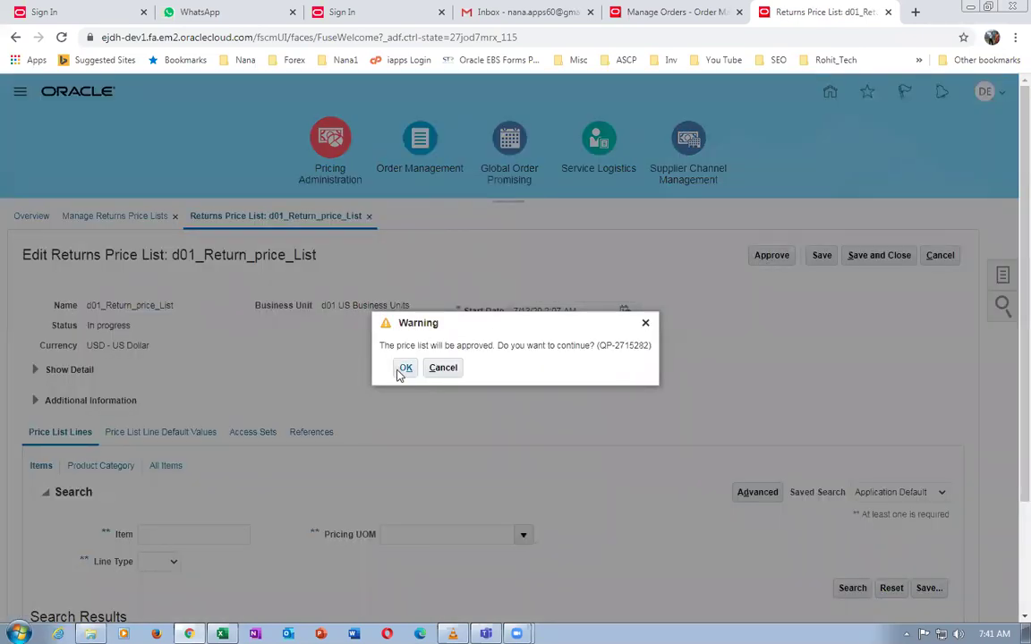
{"action": "left_click", "coordinate": [405, 368]}
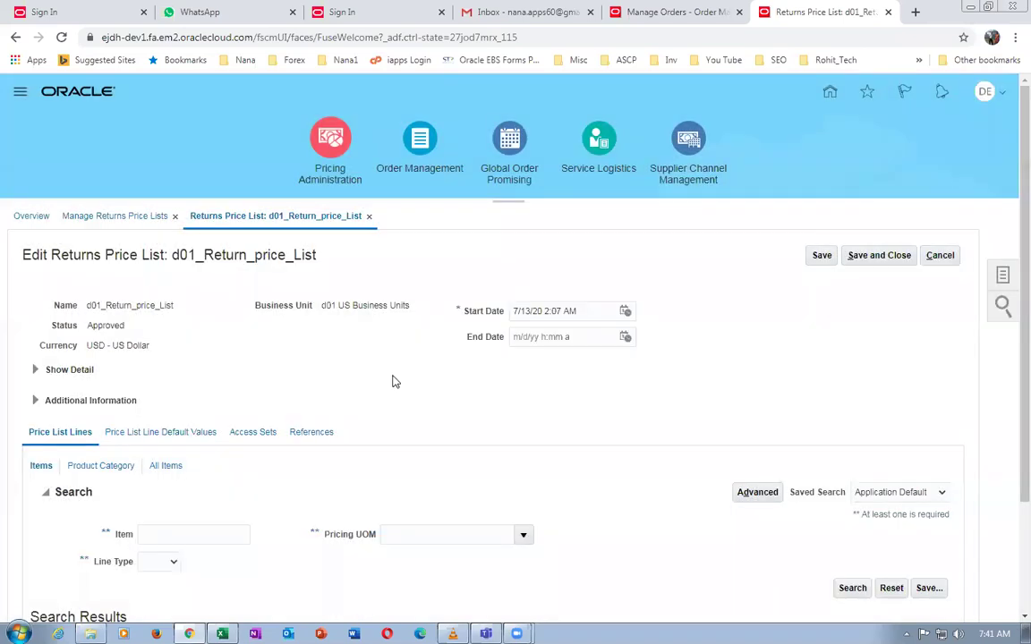
{"action": "left_click", "coordinate": [879, 257]}
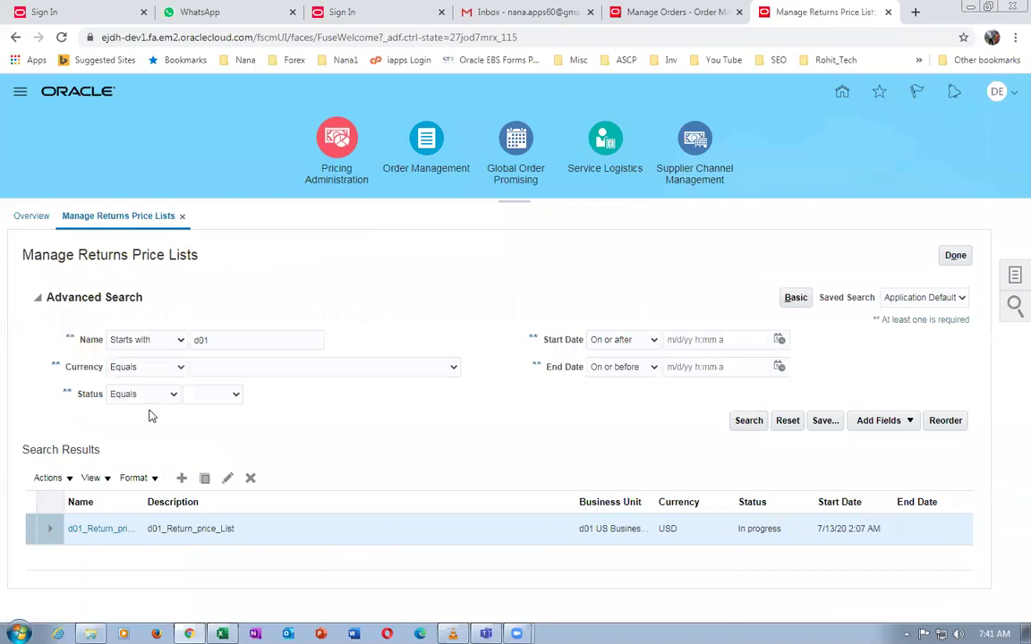
{"action": "left_click", "coordinate": [753, 422]}
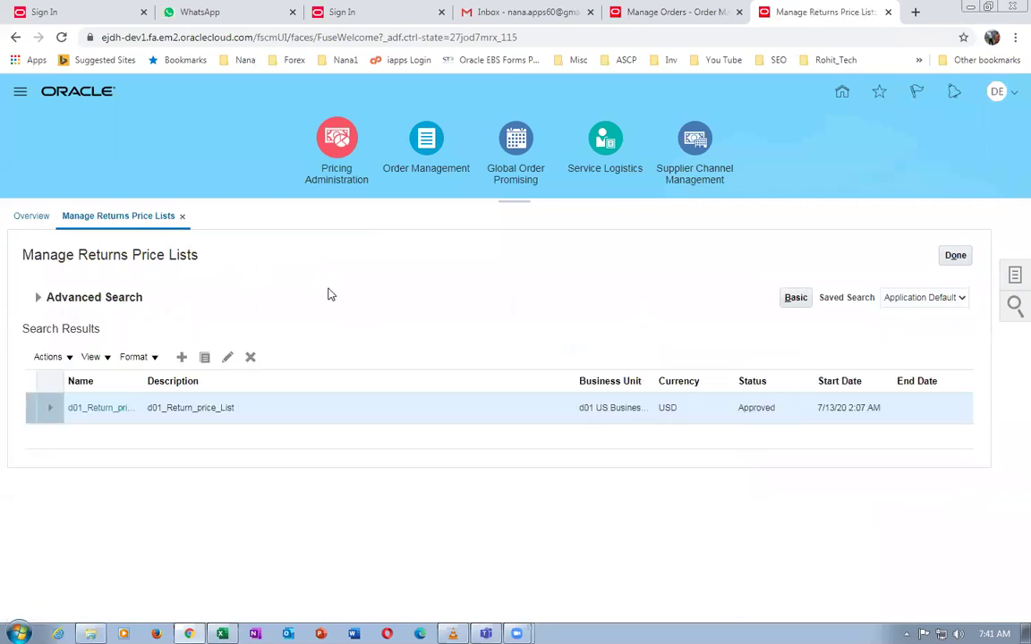
{"action": "left_click", "coordinate": [963, 260]}
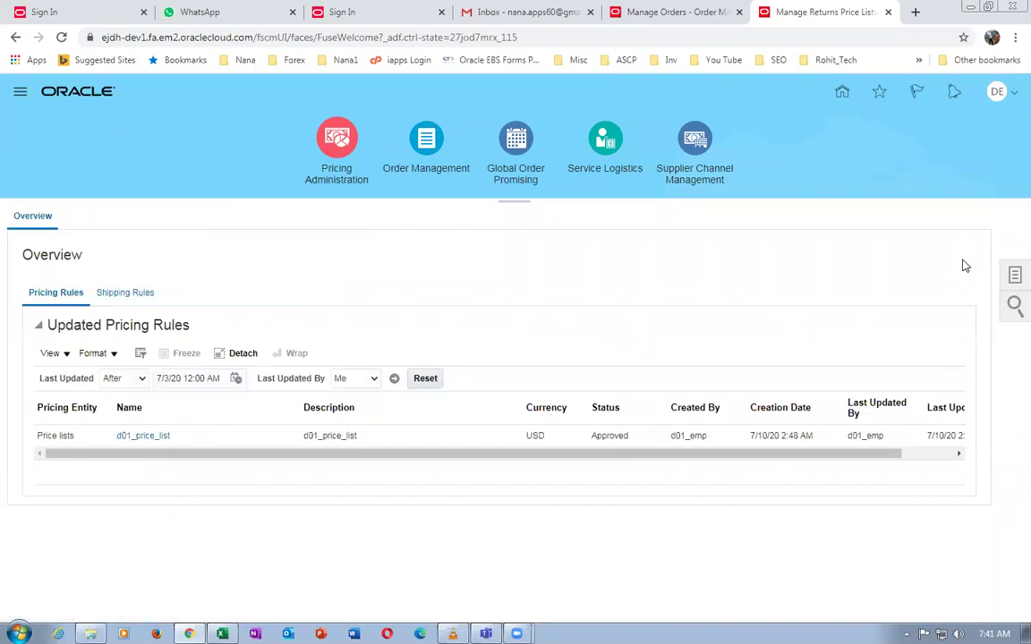
{"action": "left_click", "coordinate": [1014, 275]}
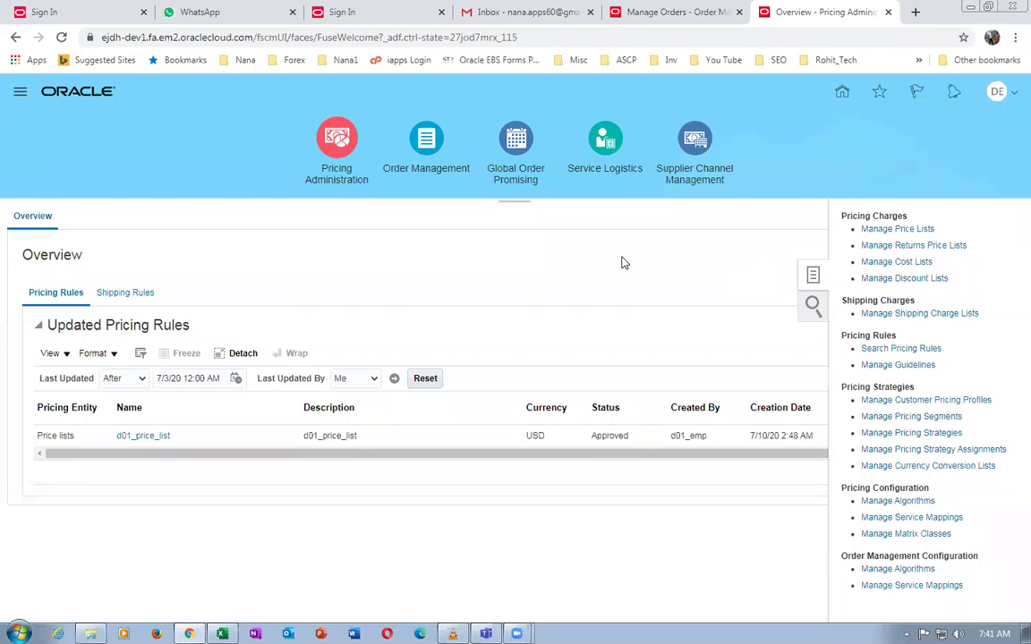
{"action": "left_click", "coordinate": [889, 230]}
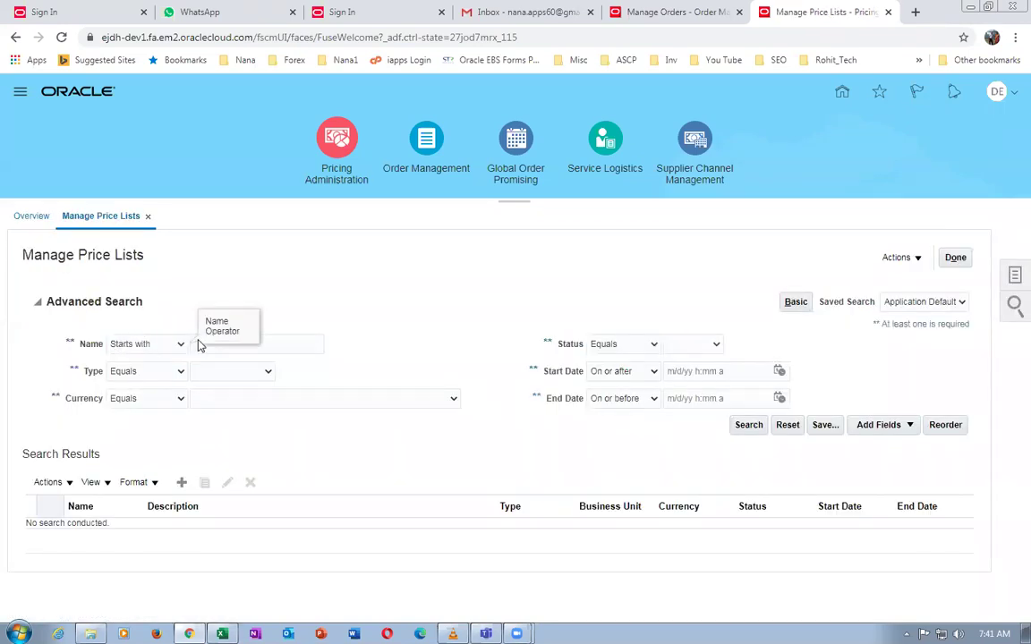
{"action": "left_click", "coordinate": [213, 348]}
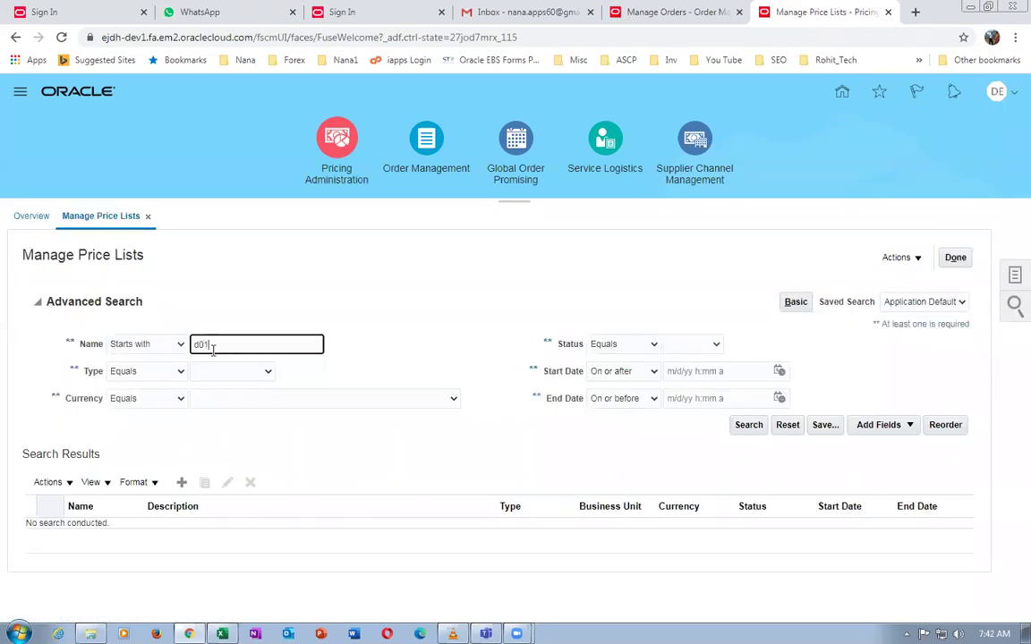
{"action": "left_click", "coordinate": [750, 425]}
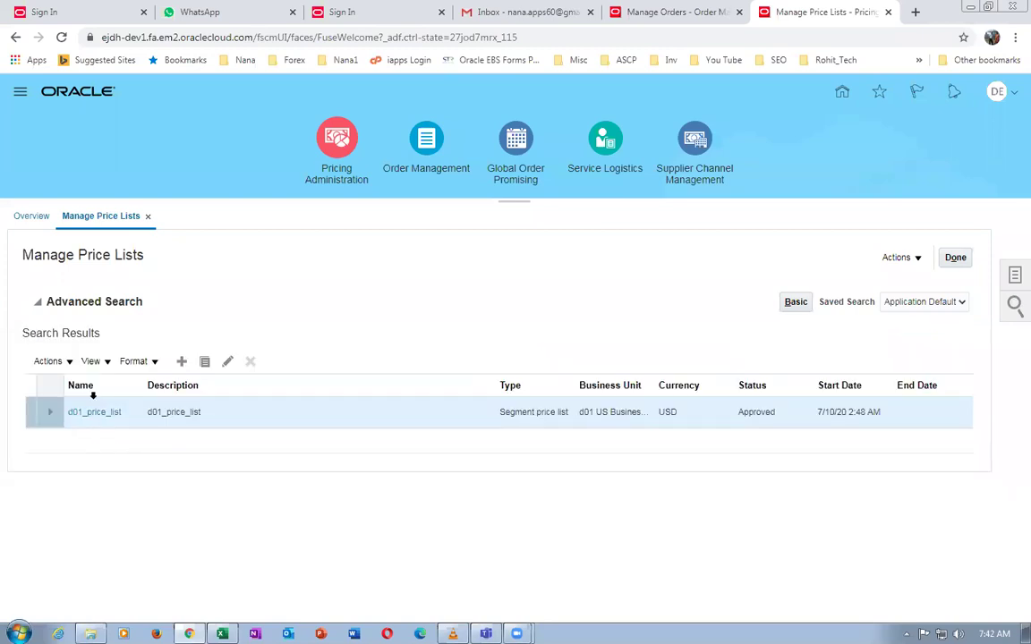
{"action": "left_click", "coordinate": [88, 366]}
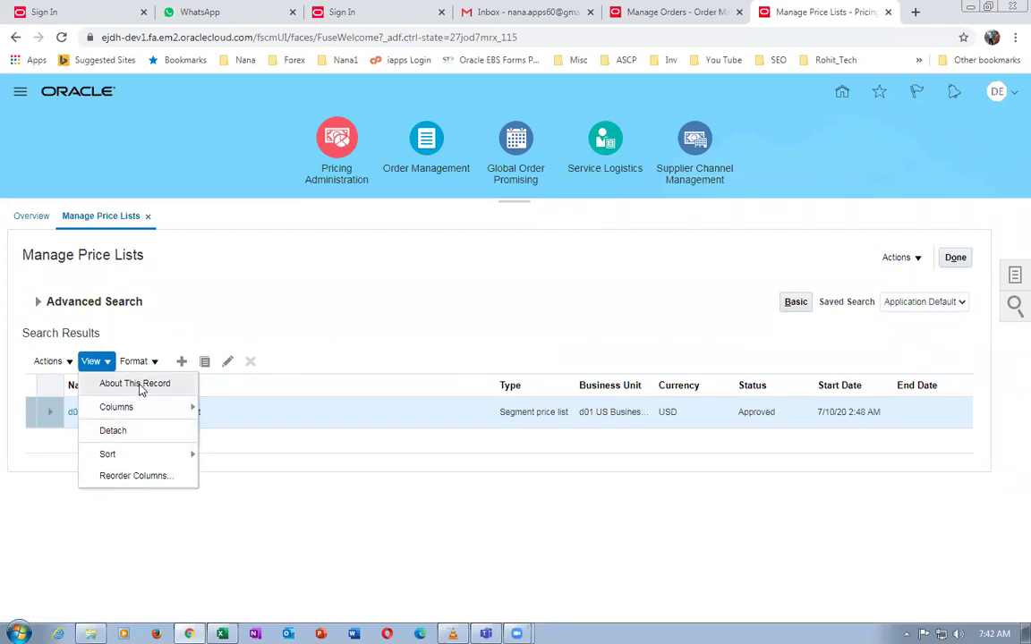
{"action": "left_click", "coordinate": [228, 417]}
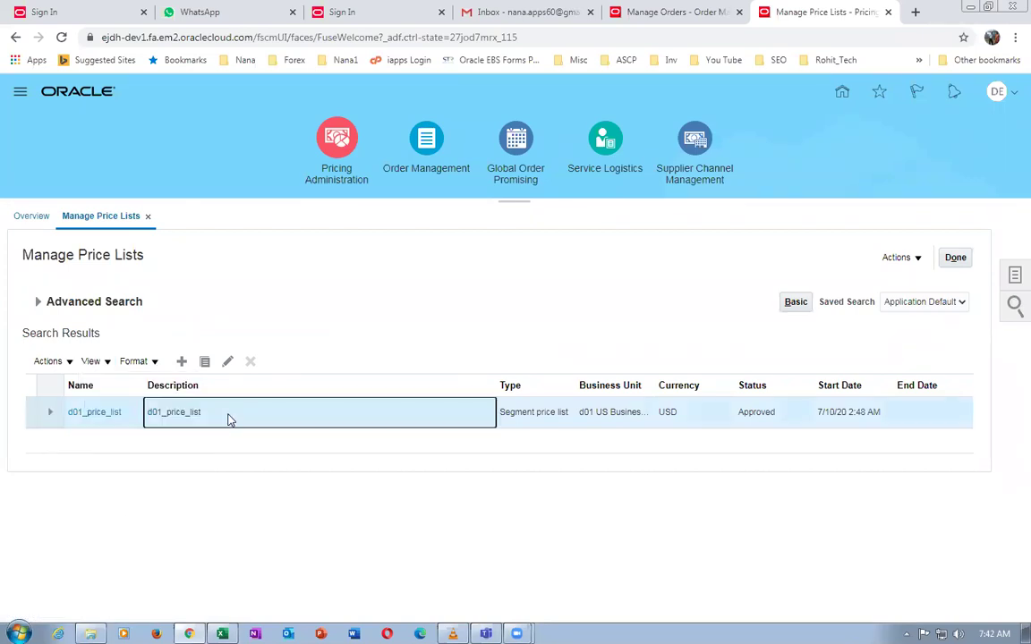
{"action": "left_click", "coordinate": [95, 363]}
{"action": "left_click", "coordinate": [130, 384]}
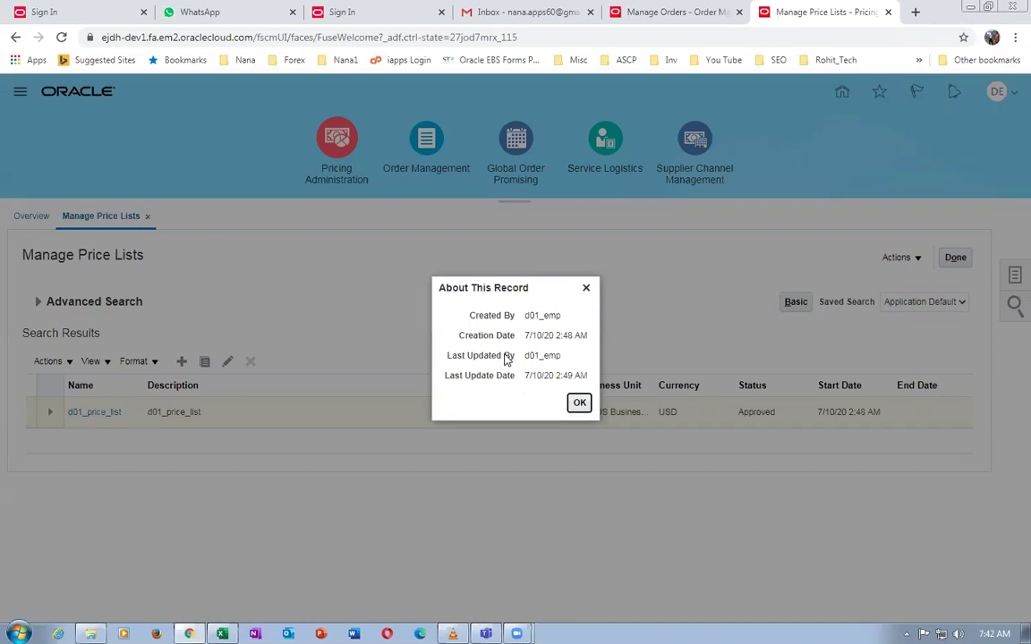
{"action": "left_click", "coordinate": [579, 404]}
{"action": "left_click", "coordinate": [960, 258]}
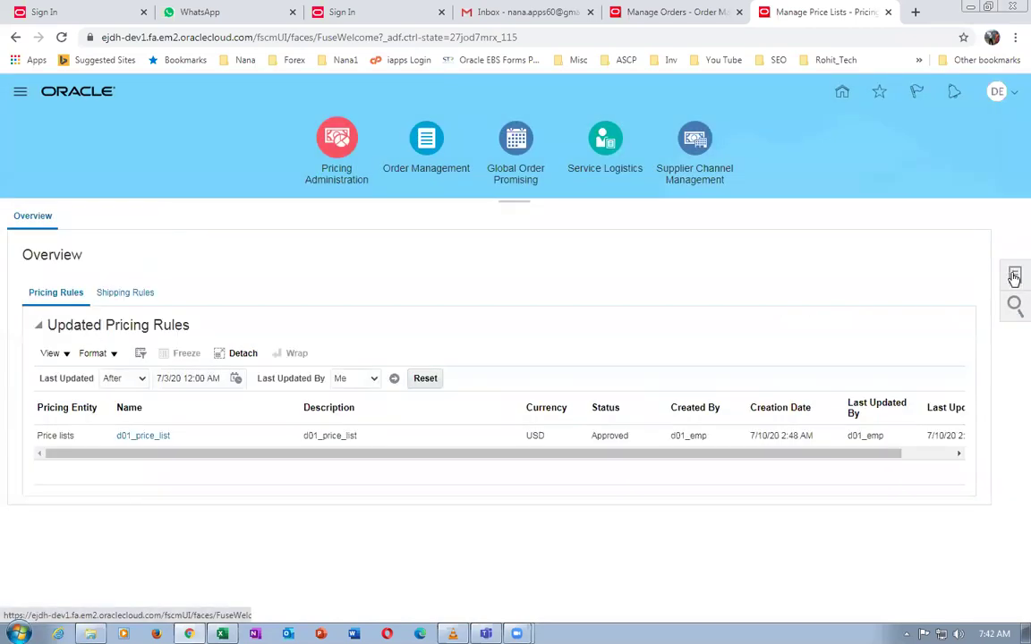
Open d01_pricing_strategy from Manage Pricing Strategies and show its returns price lists
{"action": "left_click", "coordinate": [1014, 278]}
{"action": "left_click", "coordinate": [892, 437]}
{"action": "left_click", "coordinate": [189, 319]}
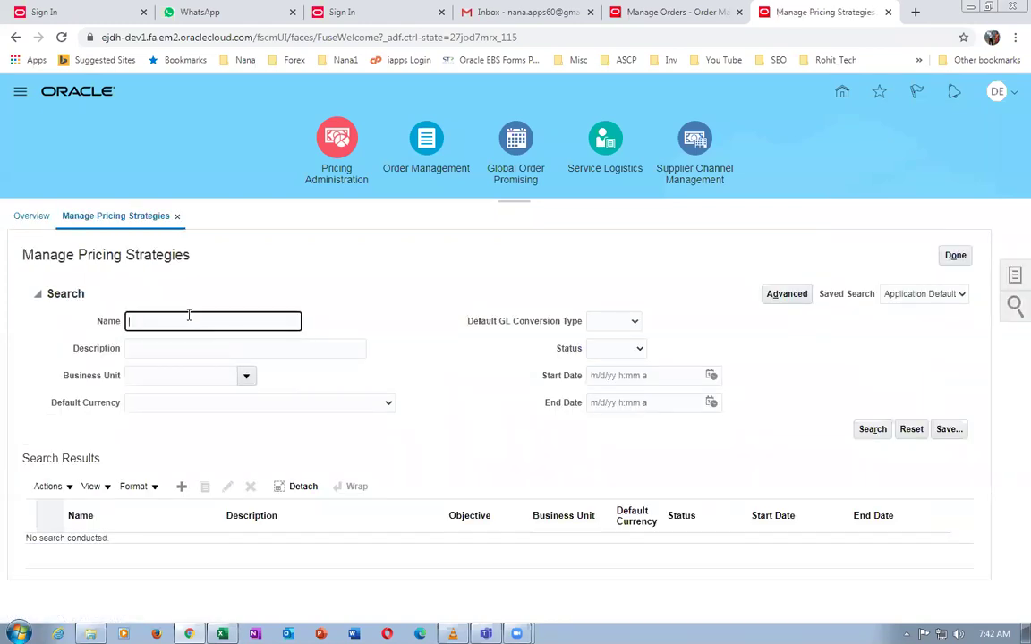
{"action": "key", "text": "Return"}
{"action": "left_click", "coordinate": [125, 416]}
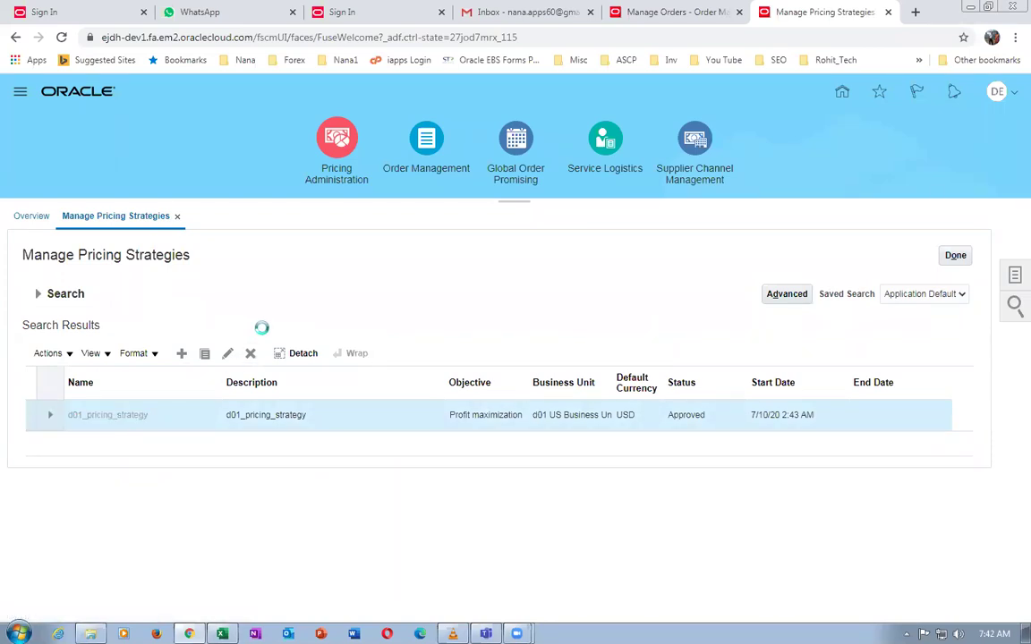
{"action": "scroll", "coordinate": [259, 336], "scroll_direction": "down", "scroll_amount": 3}
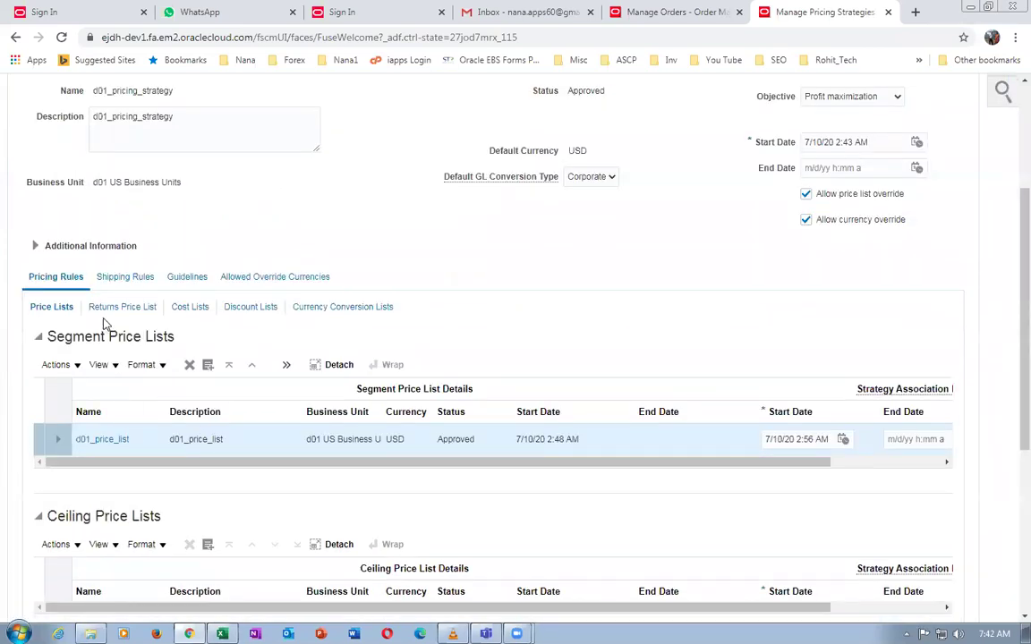
{"action": "left_click", "coordinate": [122, 308]}
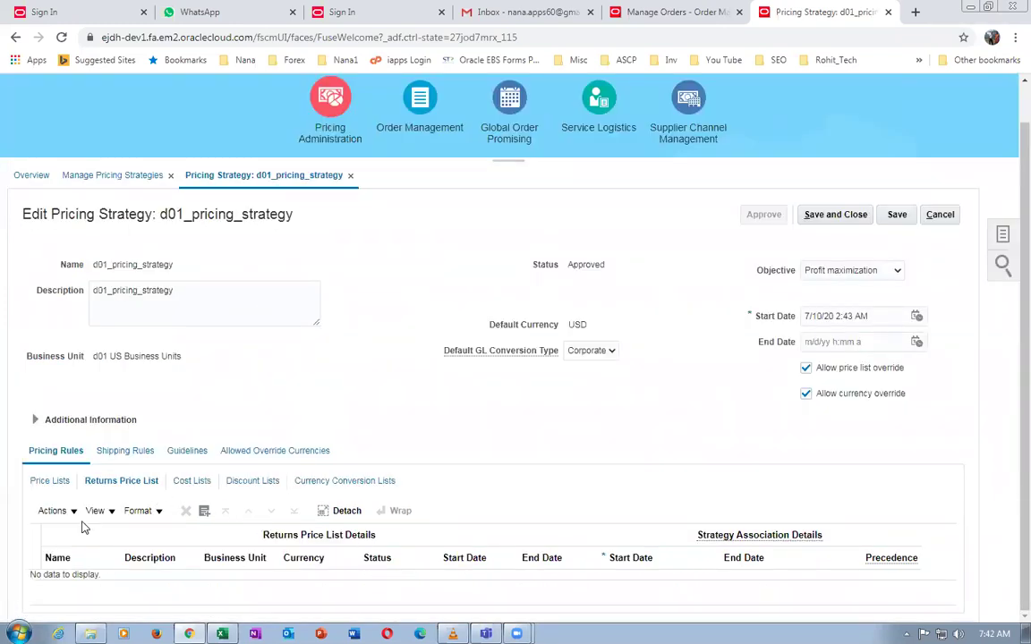
Add d01_Return_price_List to the strategy's returns price lists
{"action": "left_click", "coordinate": [53, 511]}
{"action": "left_click", "coordinate": [81, 555]}
{"action": "left_click", "coordinate": [274, 282]}
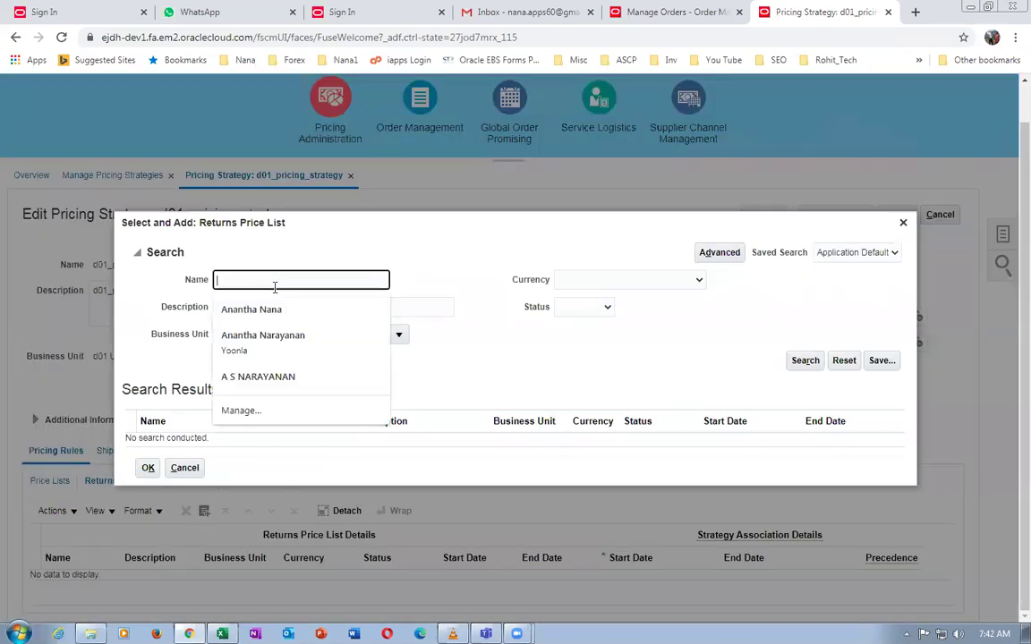
{"action": "type", "text": "d01"}
{"action": "key", "text": "Return"}
{"action": "left_click", "coordinate": [340, 438]}
{"action": "left_click", "coordinate": [149, 477]}
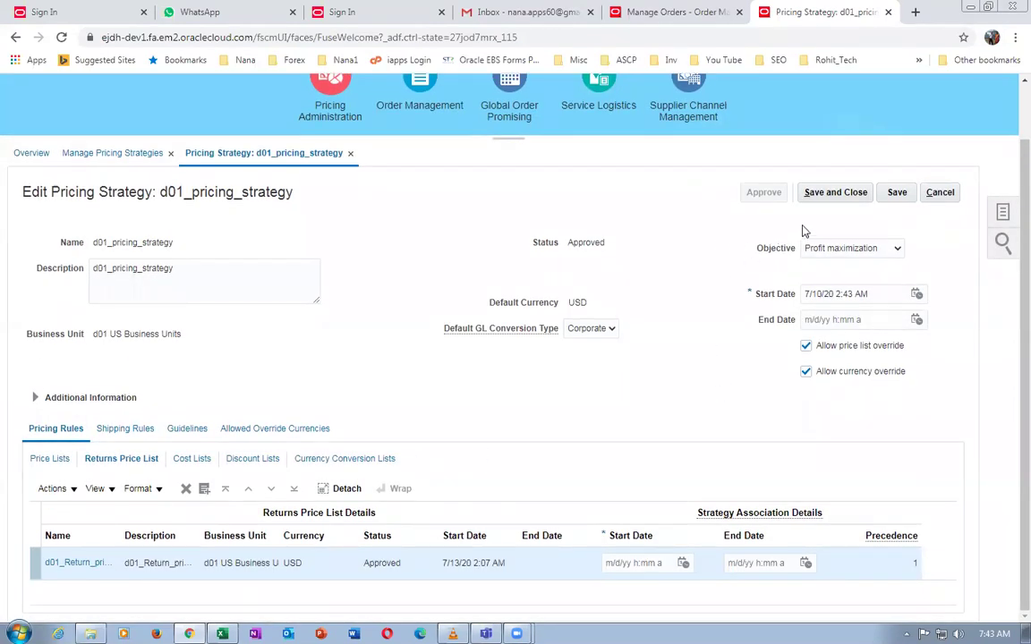
Set the association start date to 7/13/20 2:12 AM and save the strategy
{"action": "left_click", "coordinate": [48, 462]}
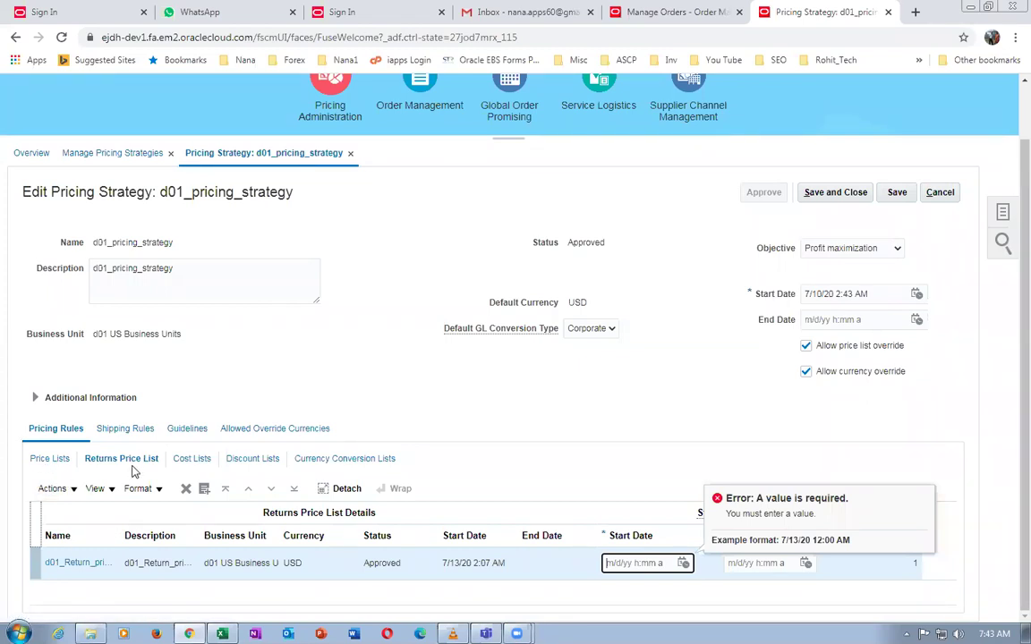
{"action": "left_click", "coordinate": [683, 563]}
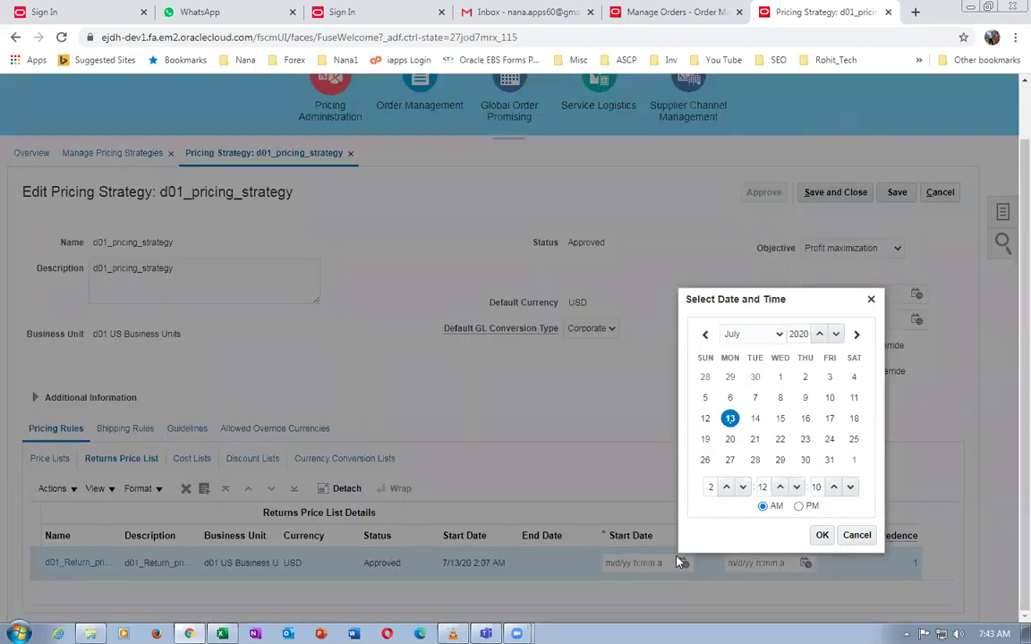
{"action": "left_click", "coordinate": [819, 534]}
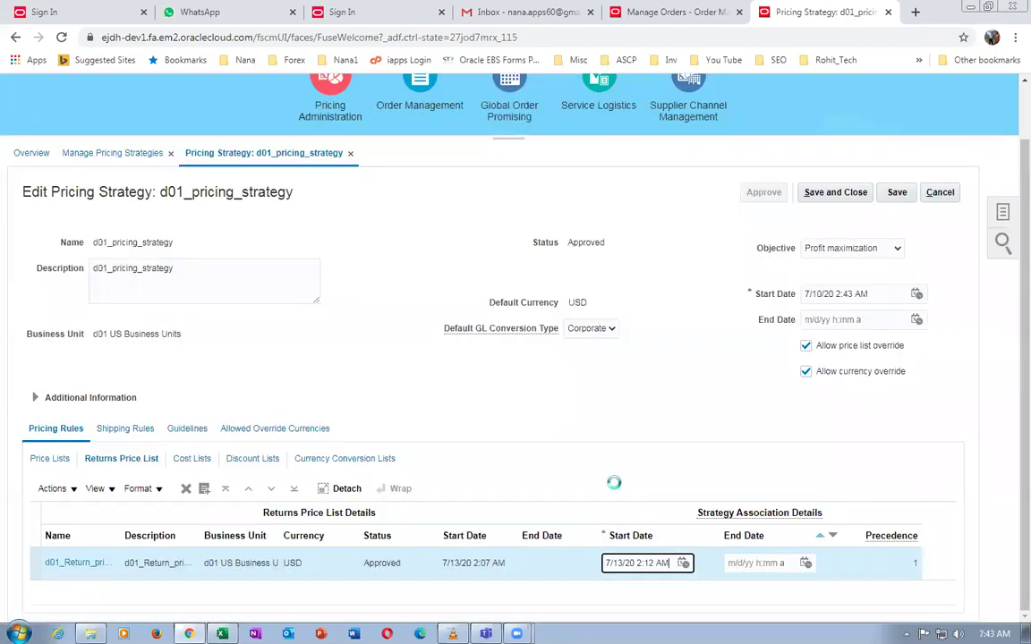
{"action": "left_click", "coordinate": [898, 196]}
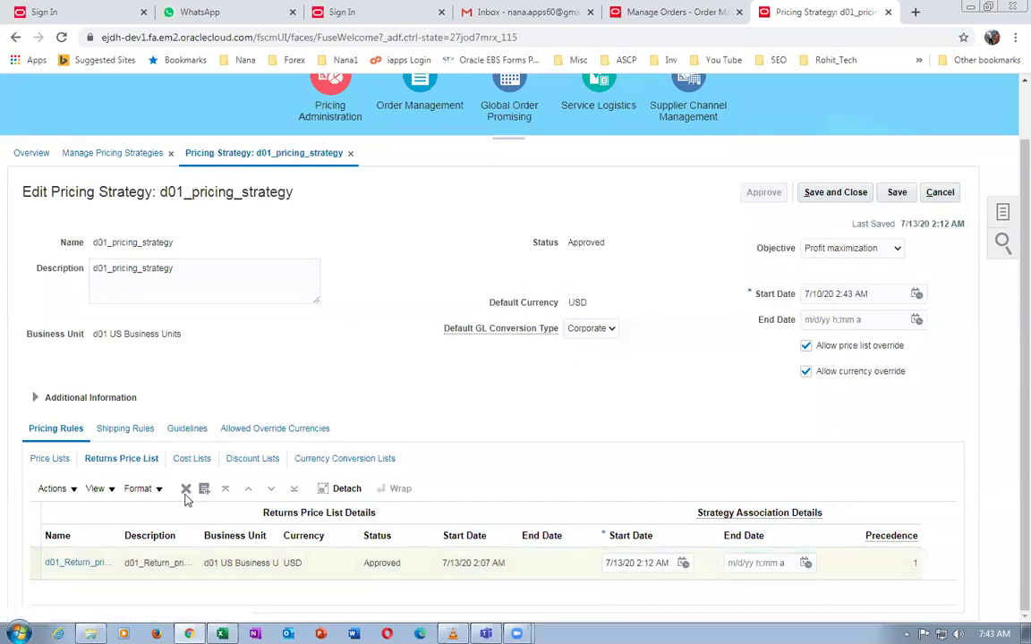
Recheck the Returns Price List sub-tab, then save and close the strategy and finish
{"action": "left_click", "coordinate": [51, 460]}
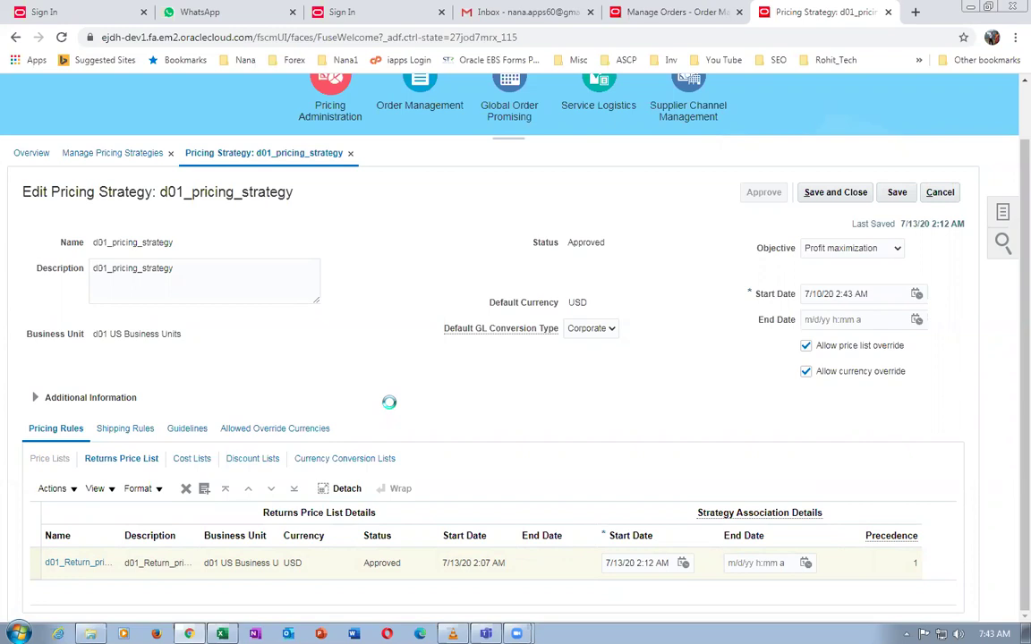
{"action": "left_click", "coordinate": [122, 458]}
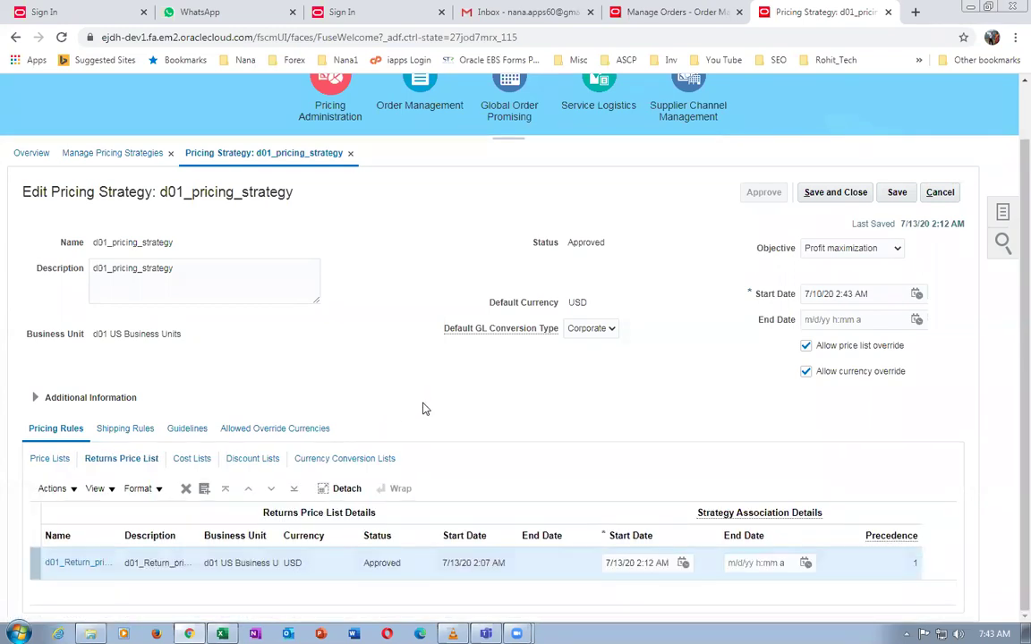
{"action": "left_click", "coordinate": [833, 192]}
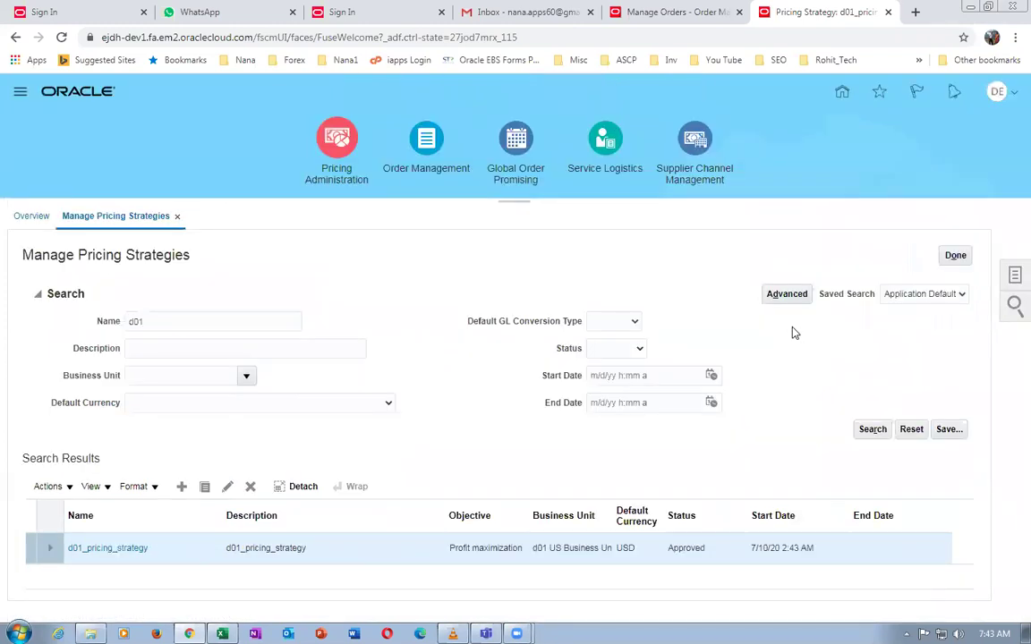
{"action": "left_click", "coordinate": [963, 259]}
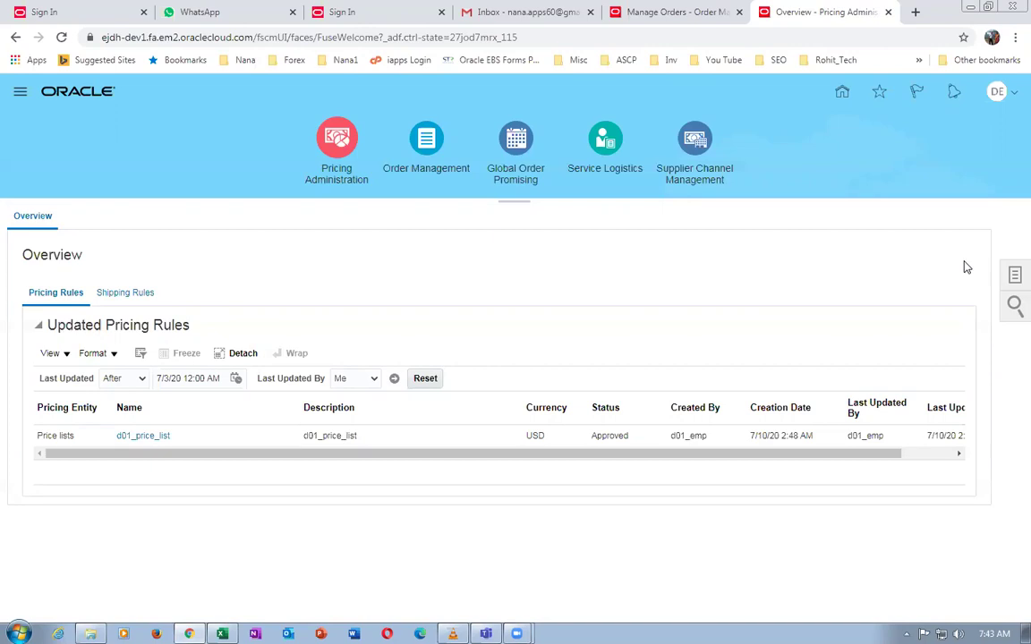
Sign out from the Settings and Actions menu and confirm the logout
{"action": "left_click", "coordinate": [996, 95]}
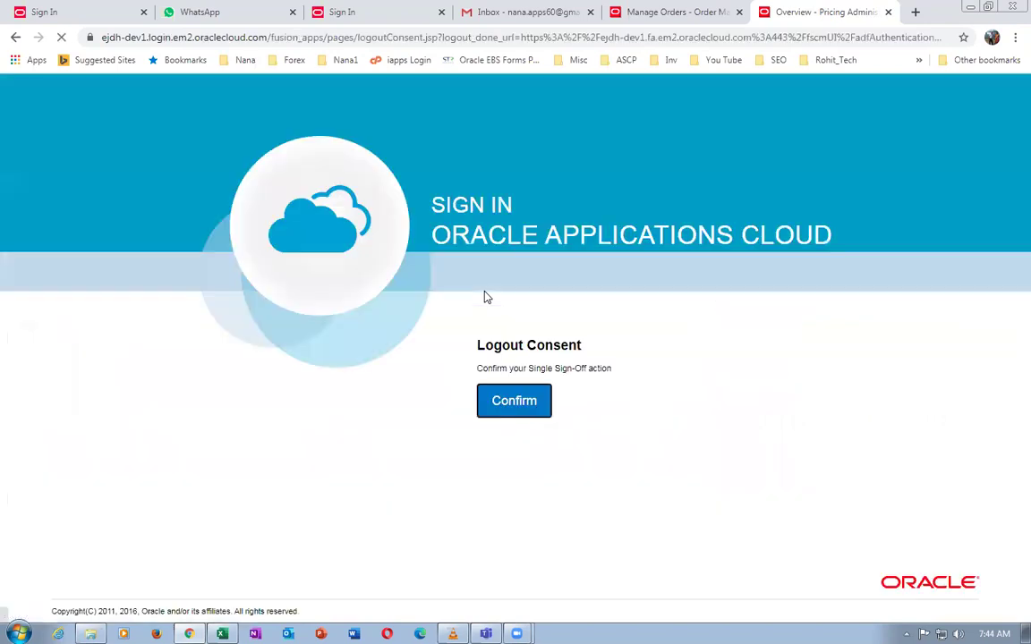
{"action": "left_click", "coordinate": [519, 398]}
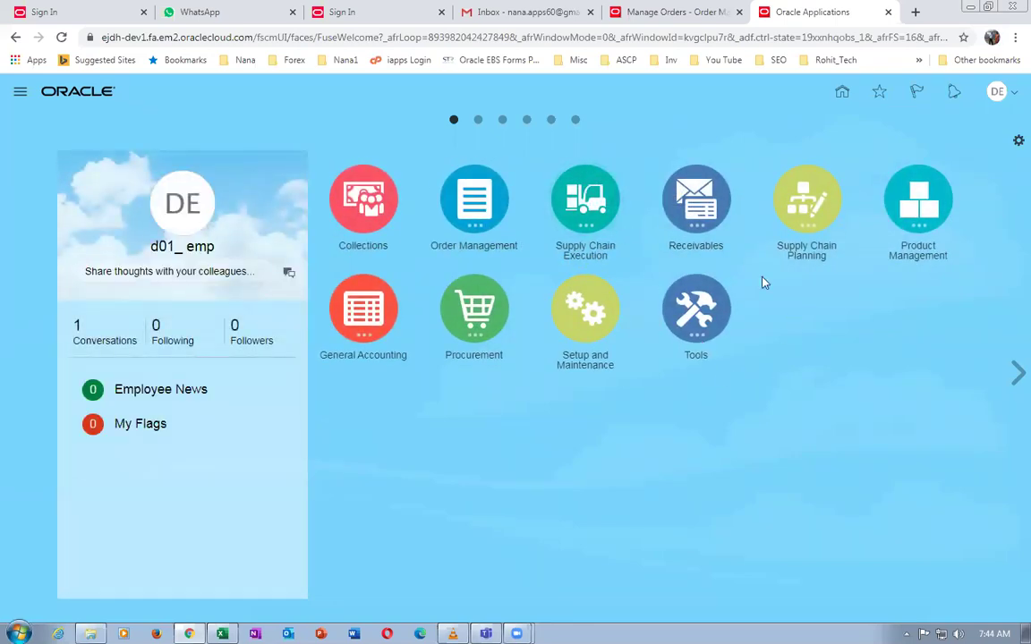
Open the Order Management work area and search for the customer's sales order by number
{"action": "left_click", "coordinate": [473, 198]}
{"action": "left_click", "coordinate": [465, 304]}
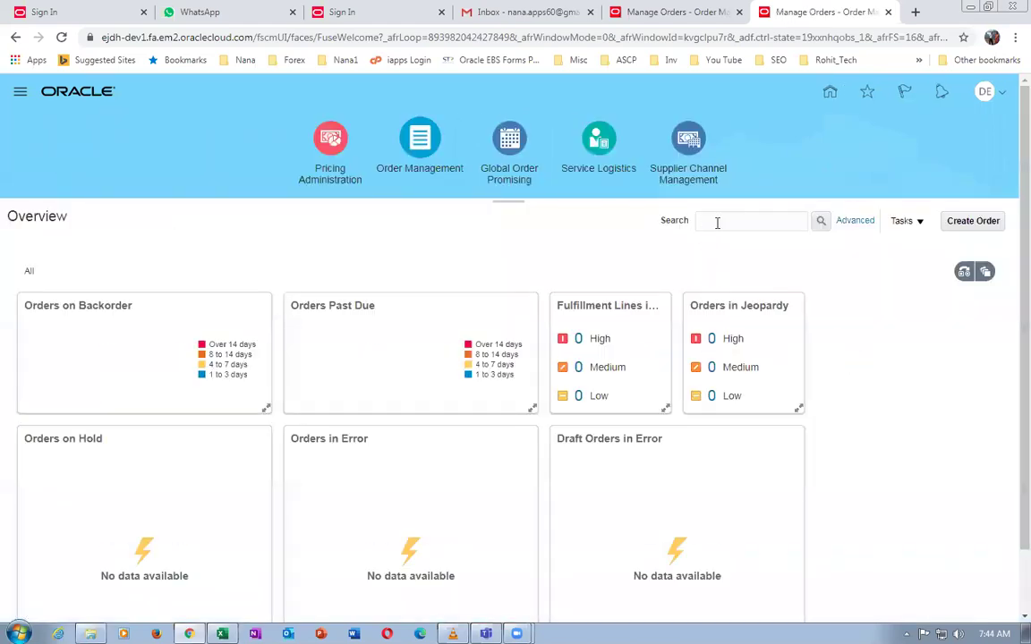
{"action": "left_click", "coordinate": [720, 221]}
{"action": "type", "text": "217"}
{"action": "key", "text": "Return"}
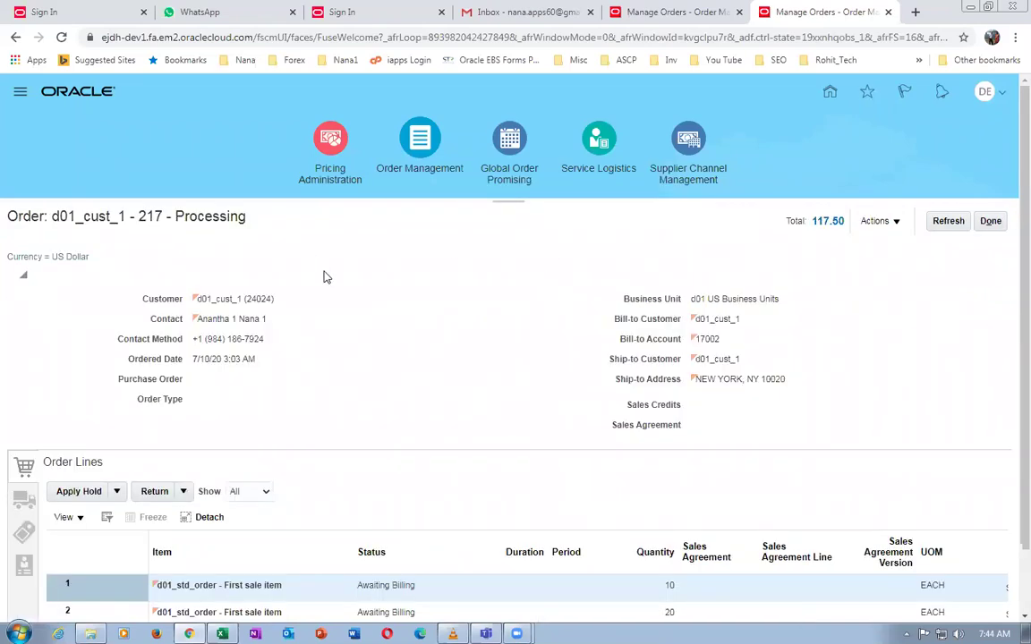
Select the first of the three order lines awaiting billing, checking the return options
{"action": "scroll", "coordinate": [324, 277], "scroll_direction": "down", "scroll_amount": 1}
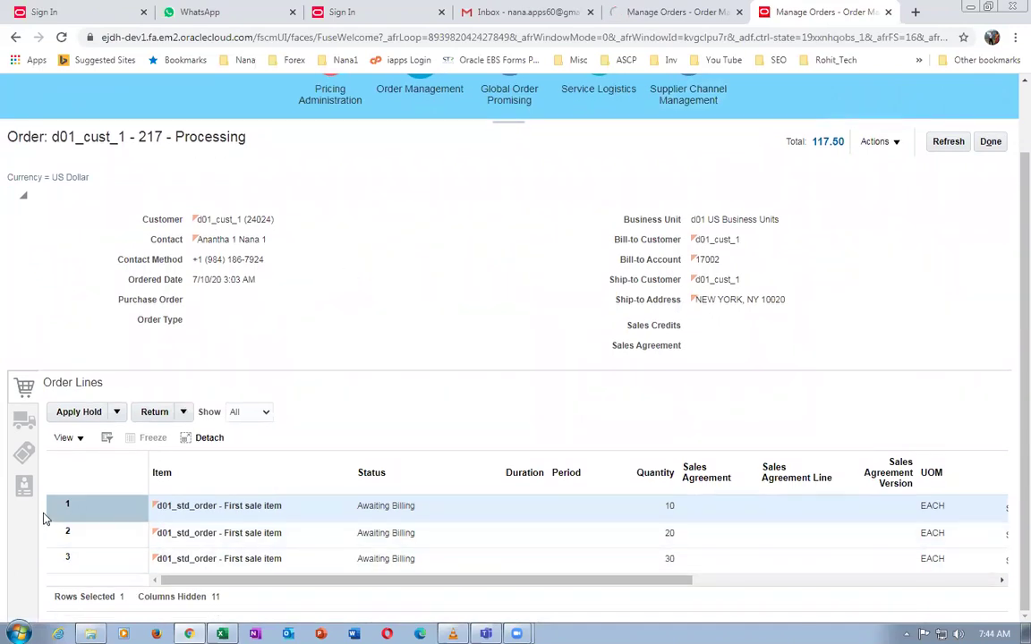
{"action": "left_click", "coordinate": [97, 512]}
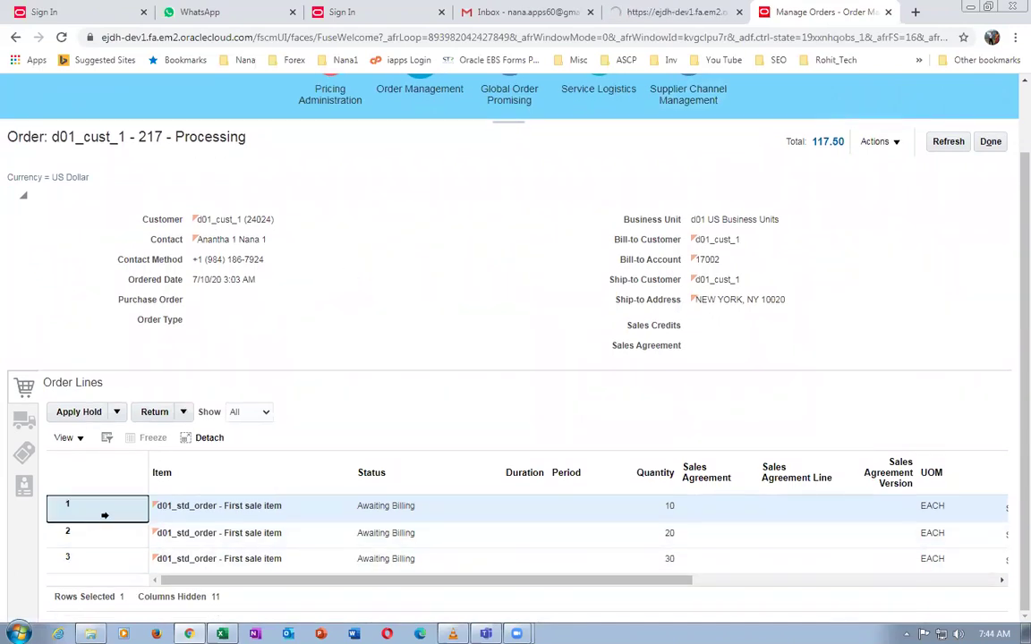
{"action": "left_click", "coordinate": [183, 411]}
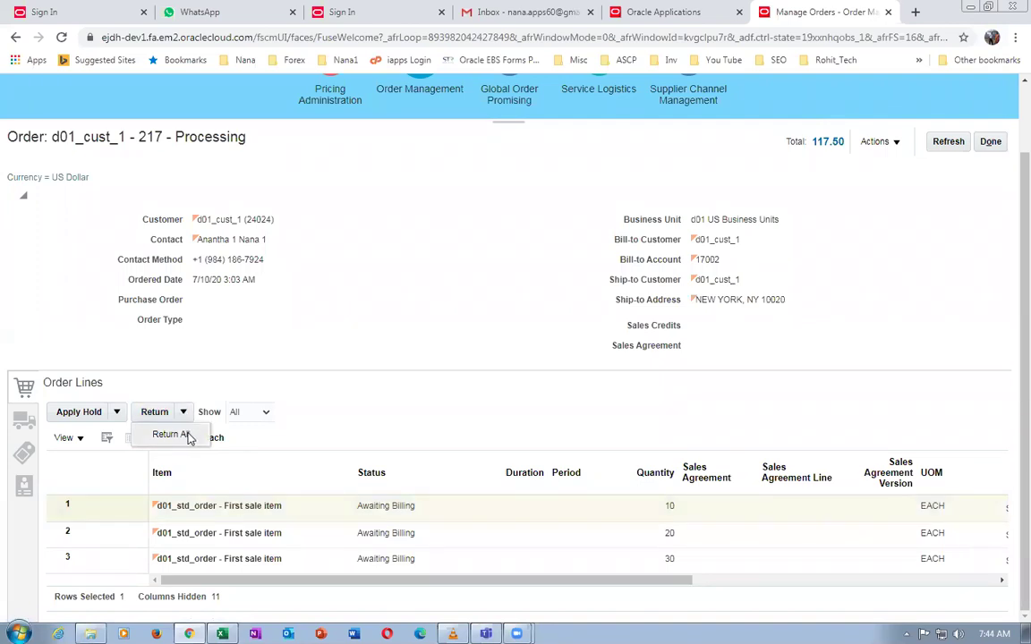
{"action": "left_click", "coordinate": [170, 435]}
{"action": "left_click", "coordinate": [117, 511]}
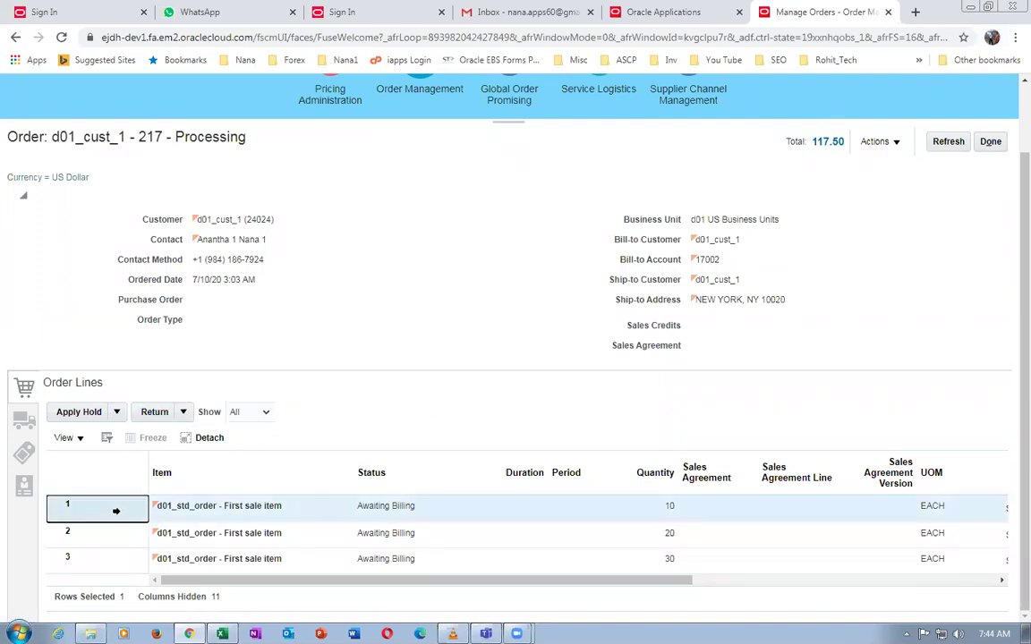
Return the first d01_std_order line at quantity 2 as 'Return for credit and return the item'
{"action": "left_click", "coordinate": [154, 412]}
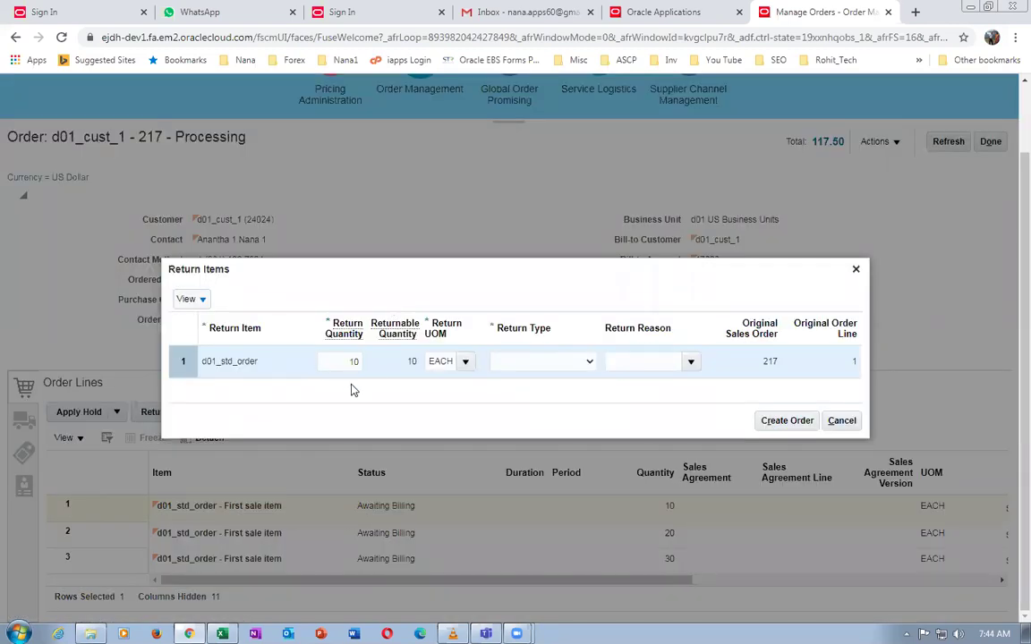
{"action": "left_click", "coordinate": [346, 362]}
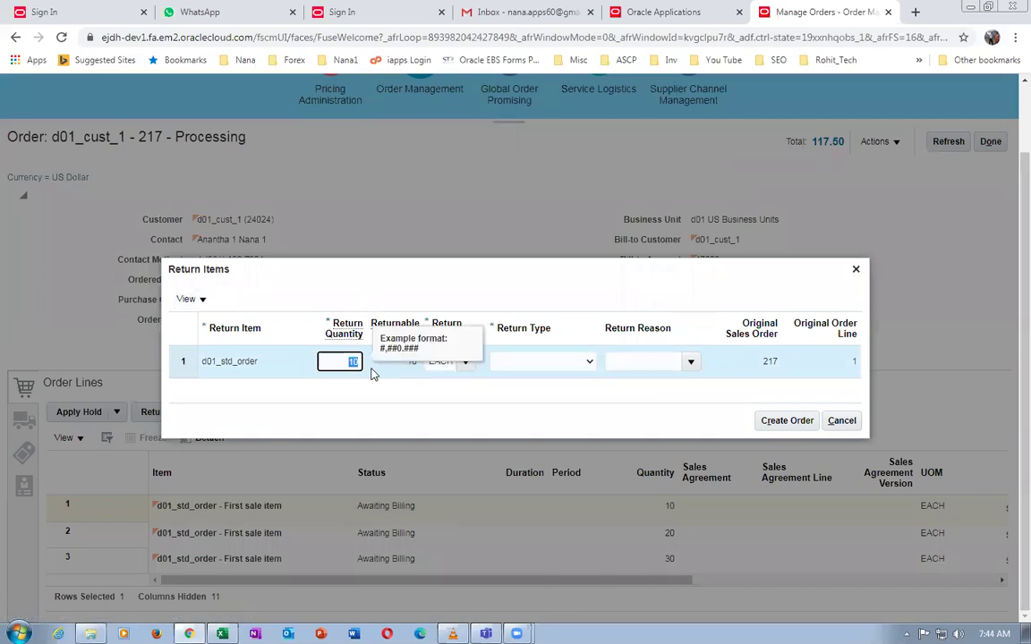
{"action": "type", "text": "2"}
{"action": "key", "text": "Tab"}
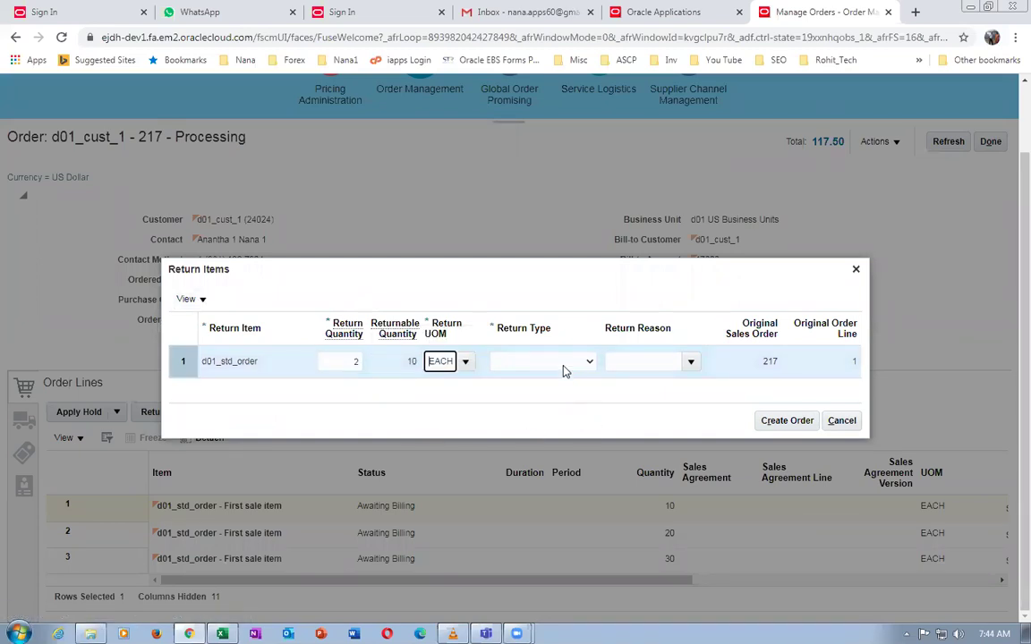
{"action": "left_click", "coordinate": [562, 365]}
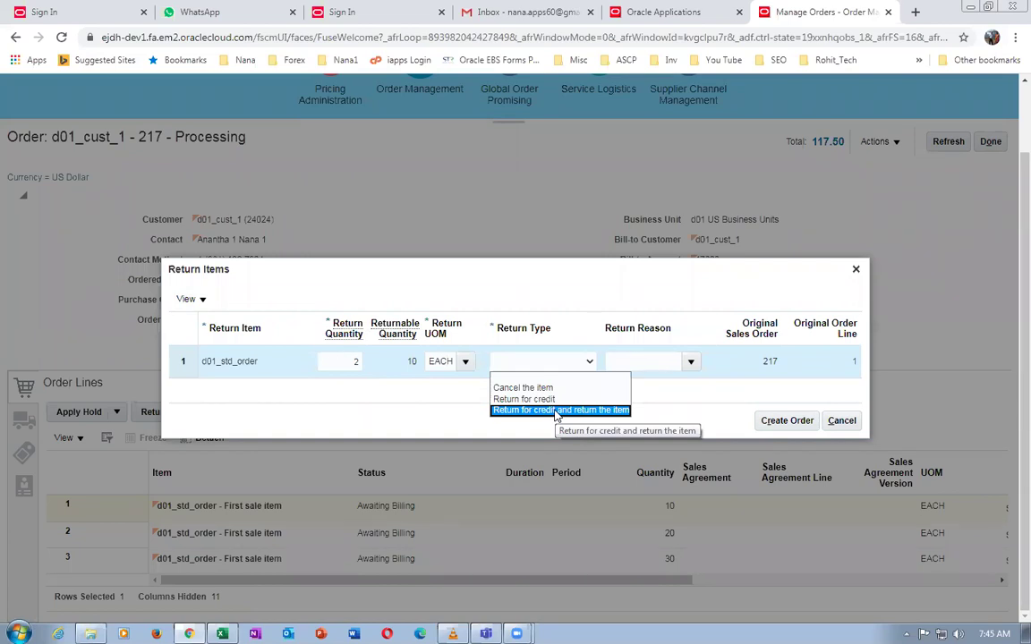
{"action": "left_click", "coordinate": [556, 411]}
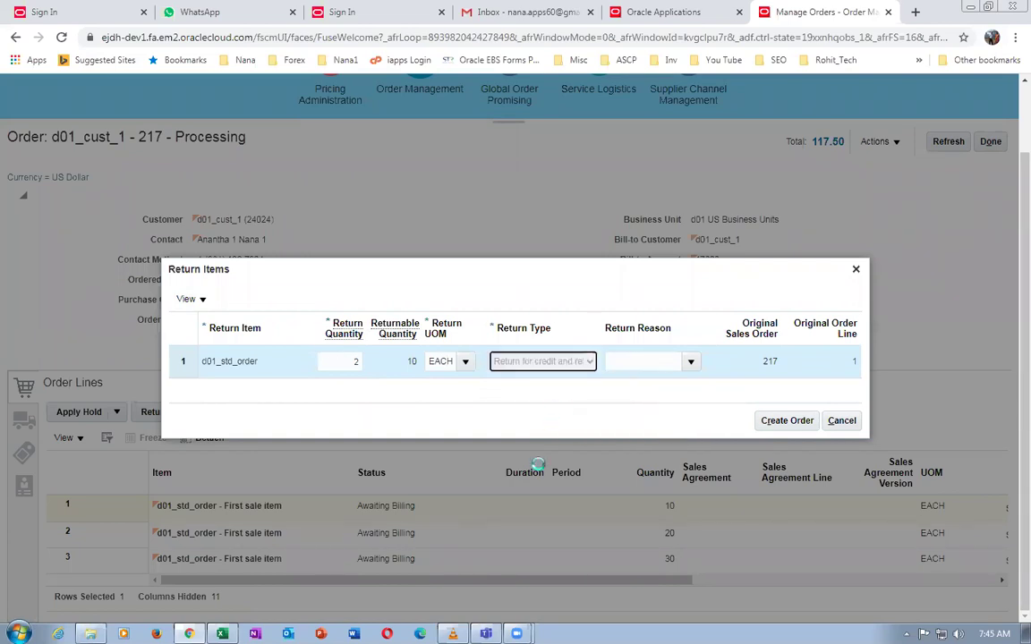
Choose reason 'The item is damaged', keep the return type, and create the return order
{"action": "left_click", "coordinate": [691, 360]}
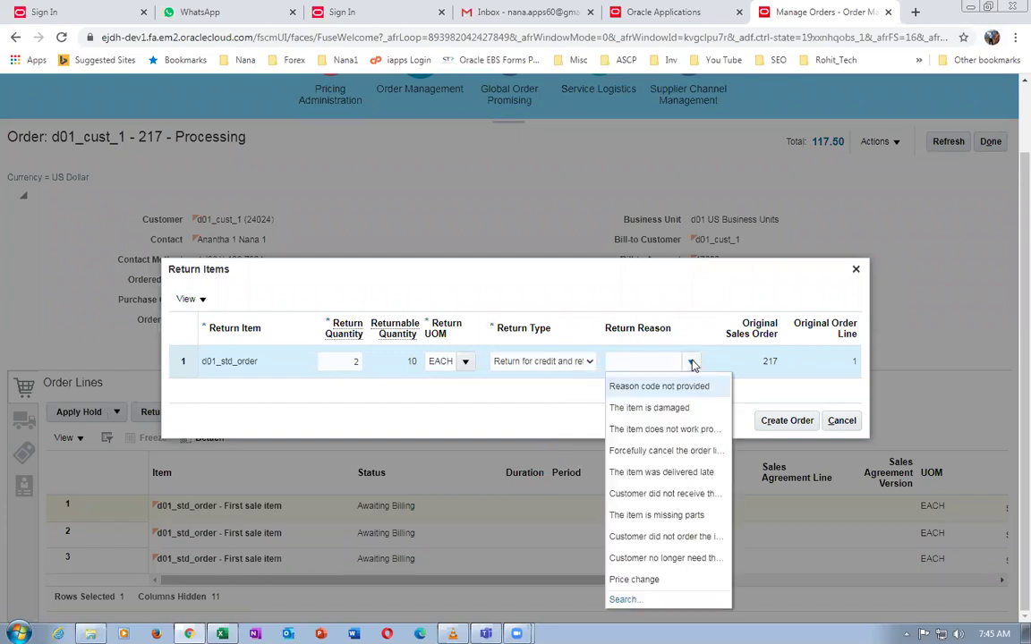
{"action": "left_click", "coordinate": [658, 422]}
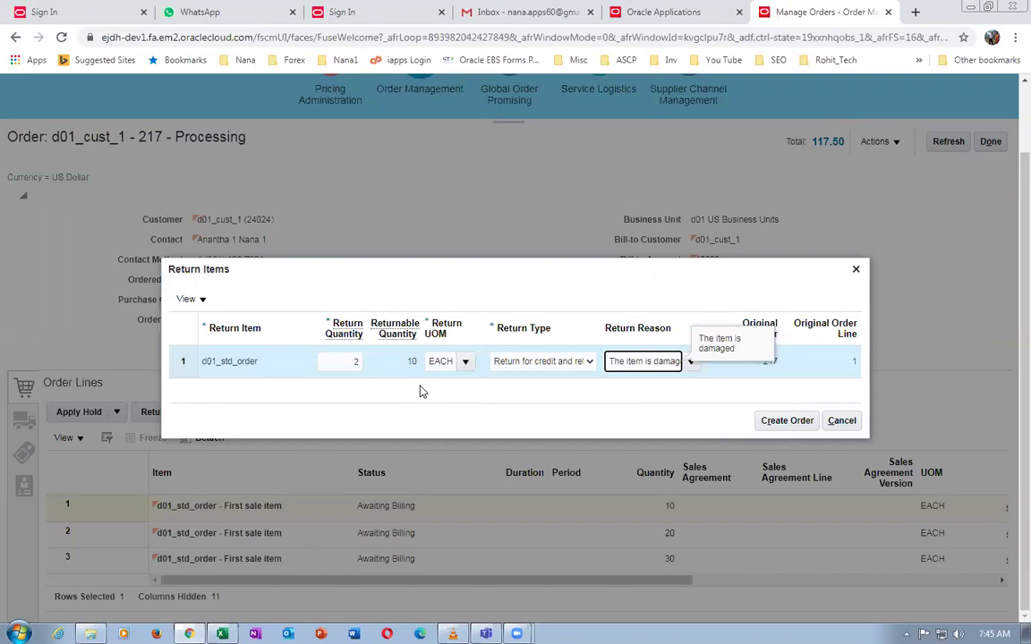
{"action": "left_click", "coordinate": [559, 362]}
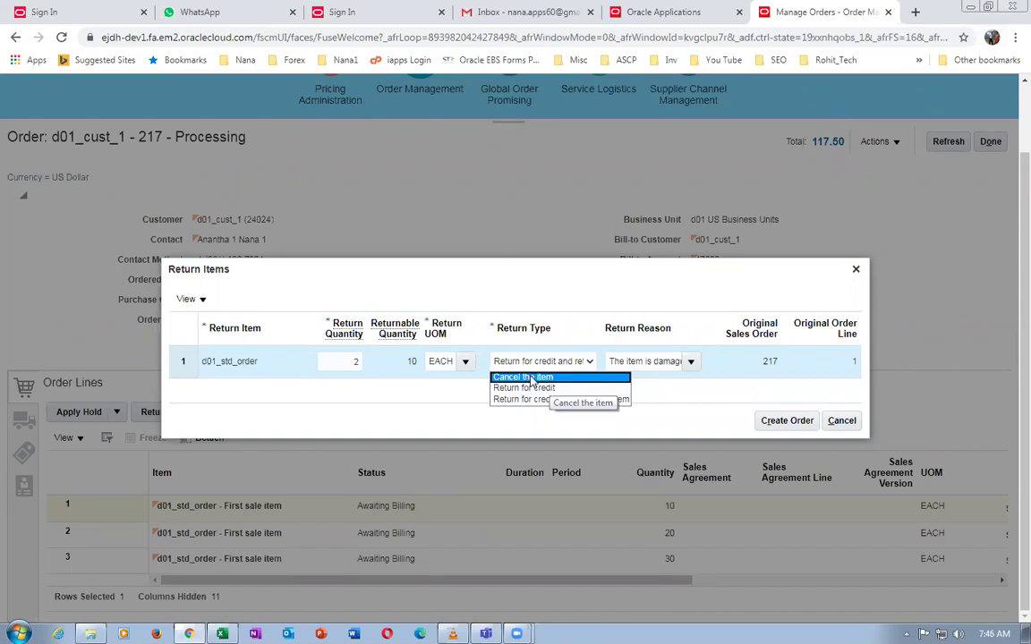
{"action": "left_click", "coordinate": [527, 311]}
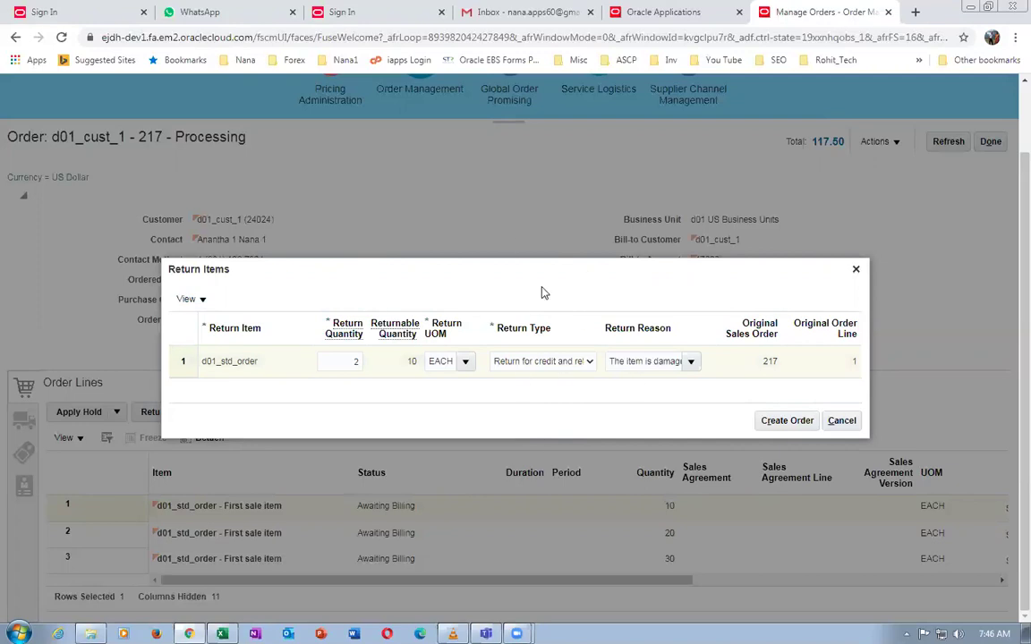
{"action": "left_click", "coordinate": [517, 363]}
{"action": "left_click", "coordinate": [537, 361]}
{"action": "left_click", "coordinate": [778, 422]}
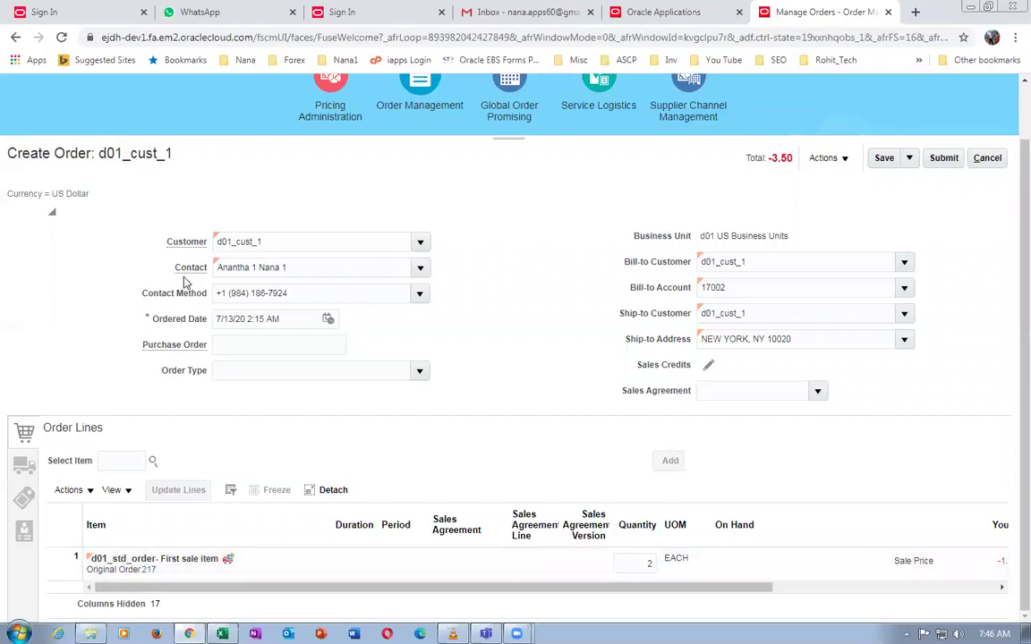
Save the return order for 2 items as draft order 218, totalling -3.50
{"action": "left_click", "coordinate": [883, 158]}
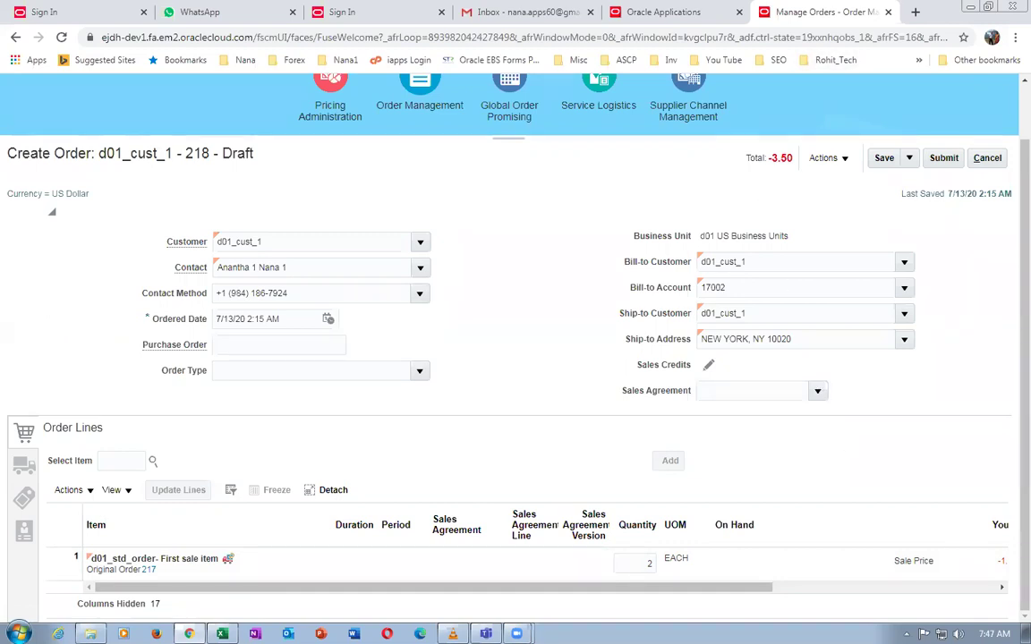
Review line 1's price breakdown: list -2, automatic adjustment 0.25, net price -1.75
{"action": "scroll", "coordinate": [776, 599], "scroll_direction": "right", "scroll_amount": 5}
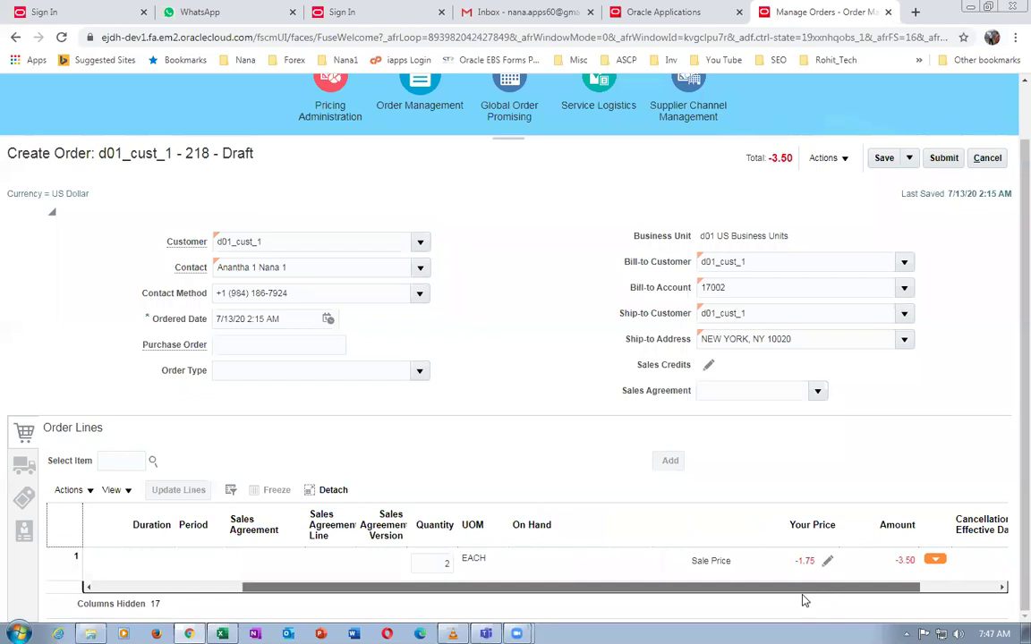
{"action": "left_click", "coordinate": [829, 561]}
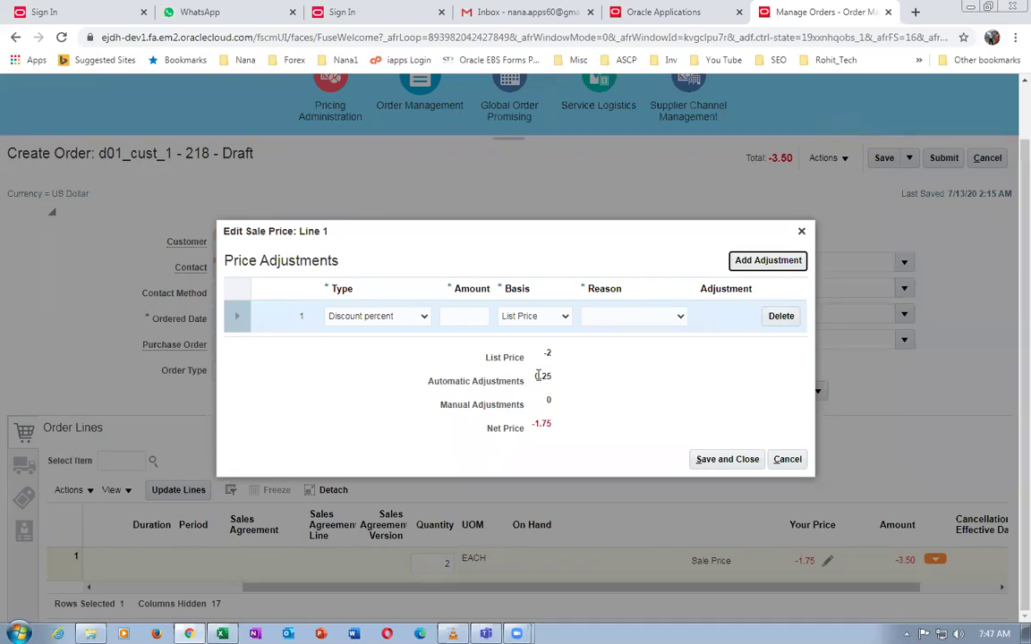
{"action": "triple_click", "coordinate": [548, 378]}
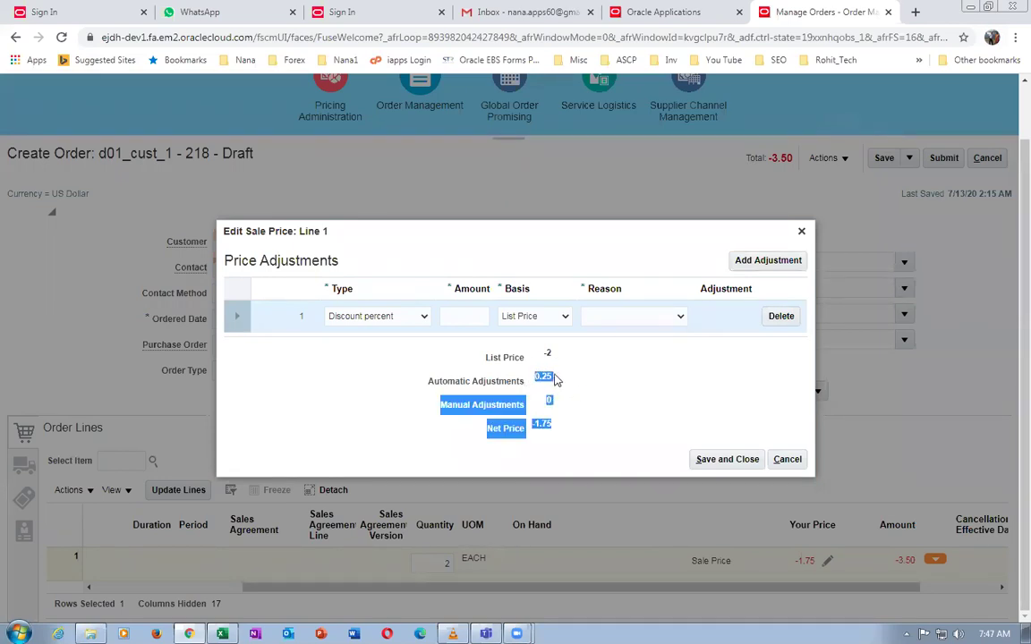
{"action": "left_click", "coordinate": [584, 386]}
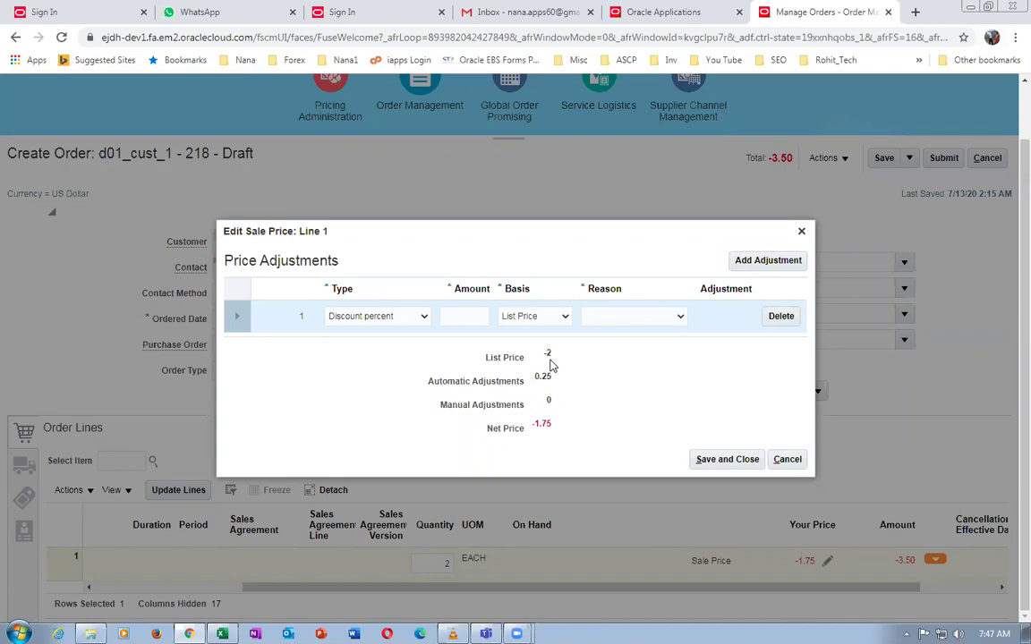
{"action": "left_click", "coordinate": [786, 459]}
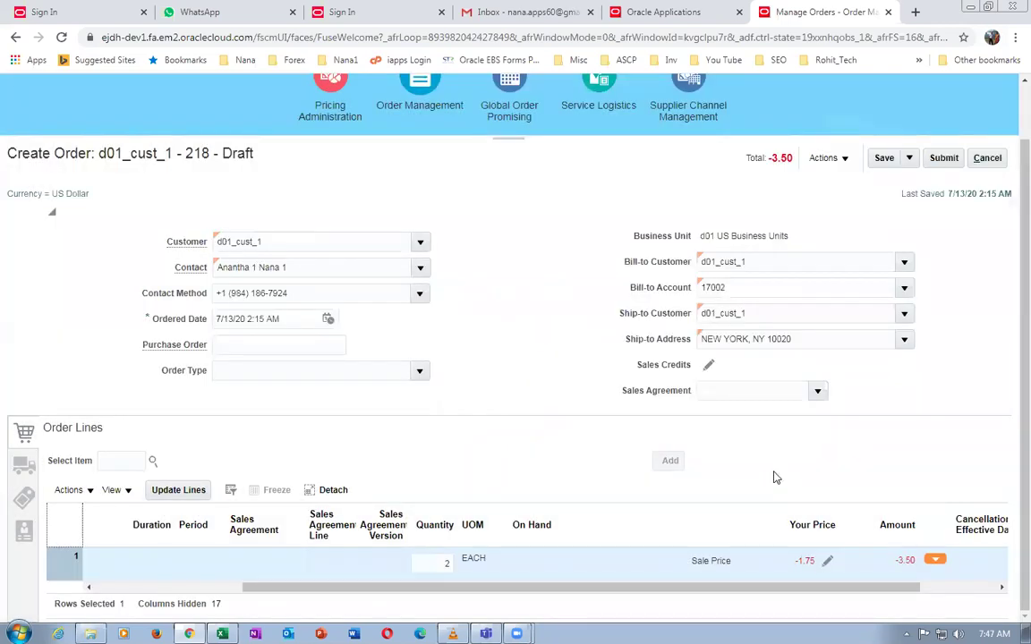
Check the order line's item, then submit order 218 and acknowledge the confirmation
{"action": "left_click_drag", "start_coordinate": [619, 590], "coordinate": [466, 599]}
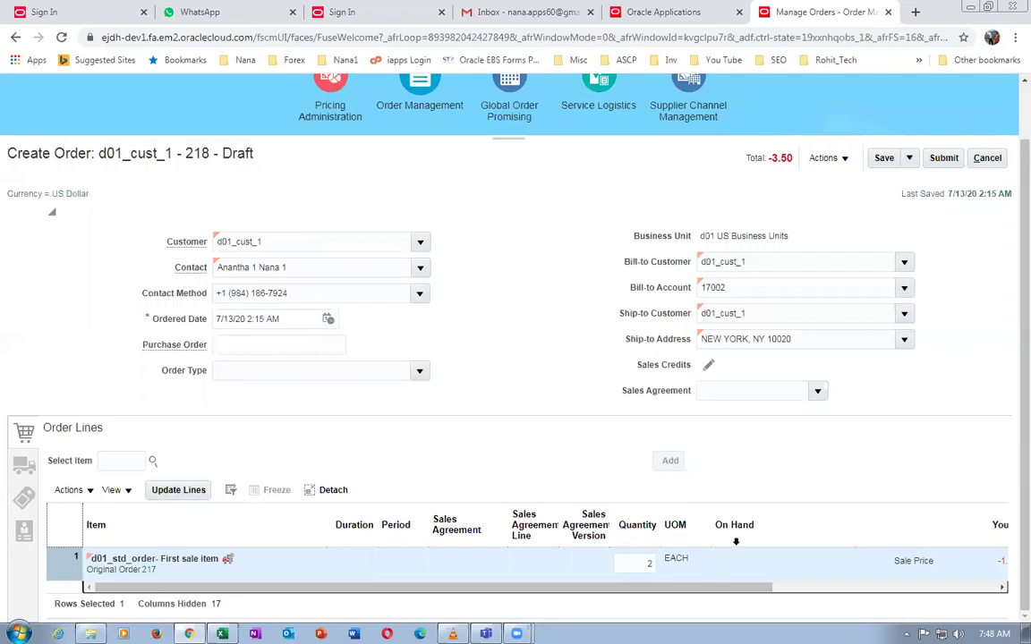
{"action": "left_click", "coordinate": [944, 159]}
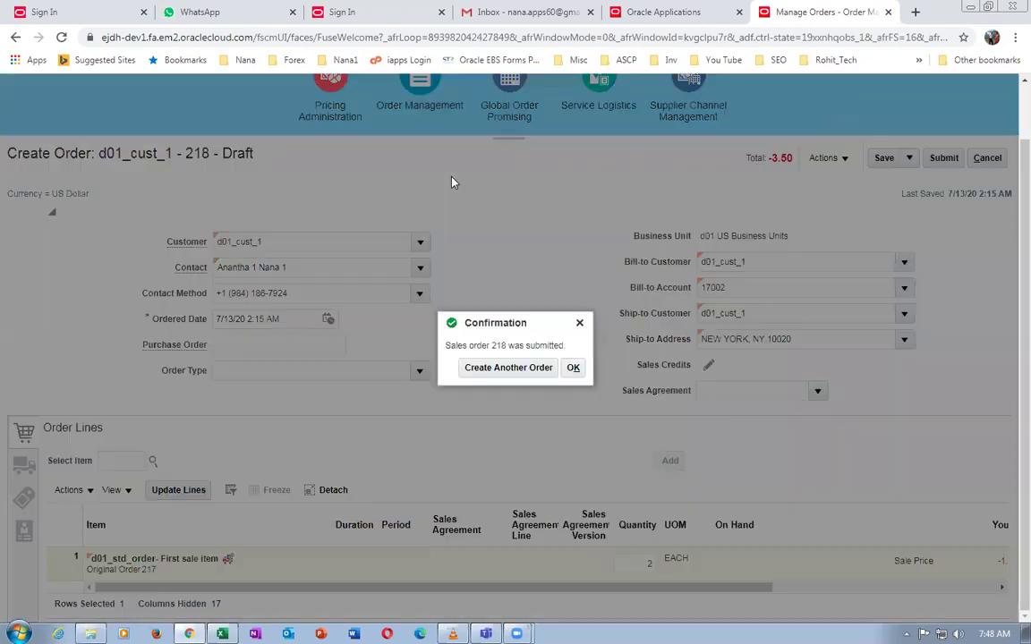
{"action": "left_click", "coordinate": [571, 371]}
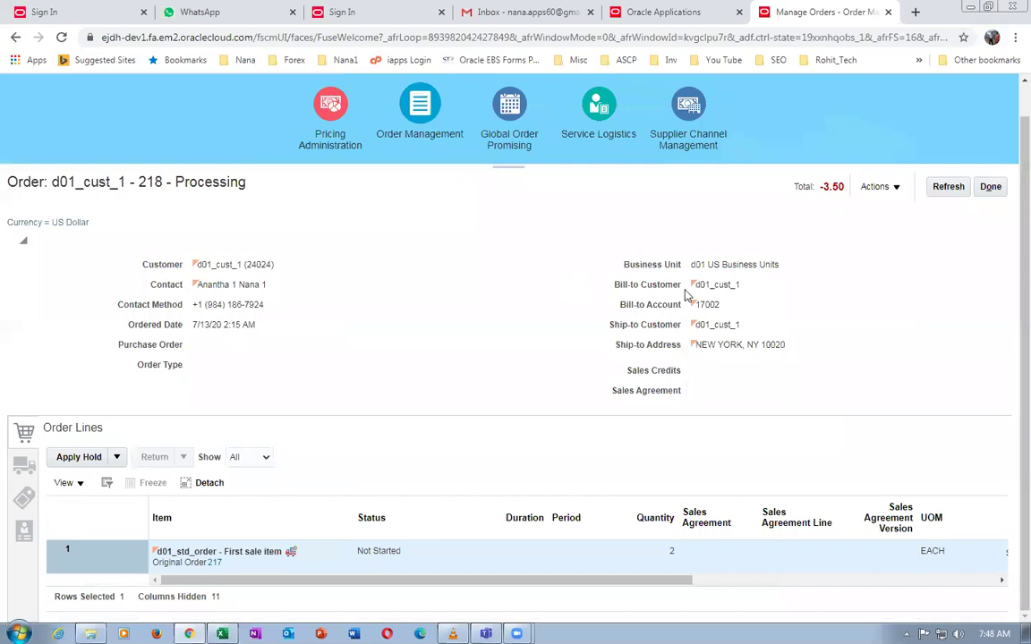
From order 218's fulfillment view Returns lines, open its ReturnOrderGenericProcess orchestration
{"action": "left_click", "coordinate": [867, 190]}
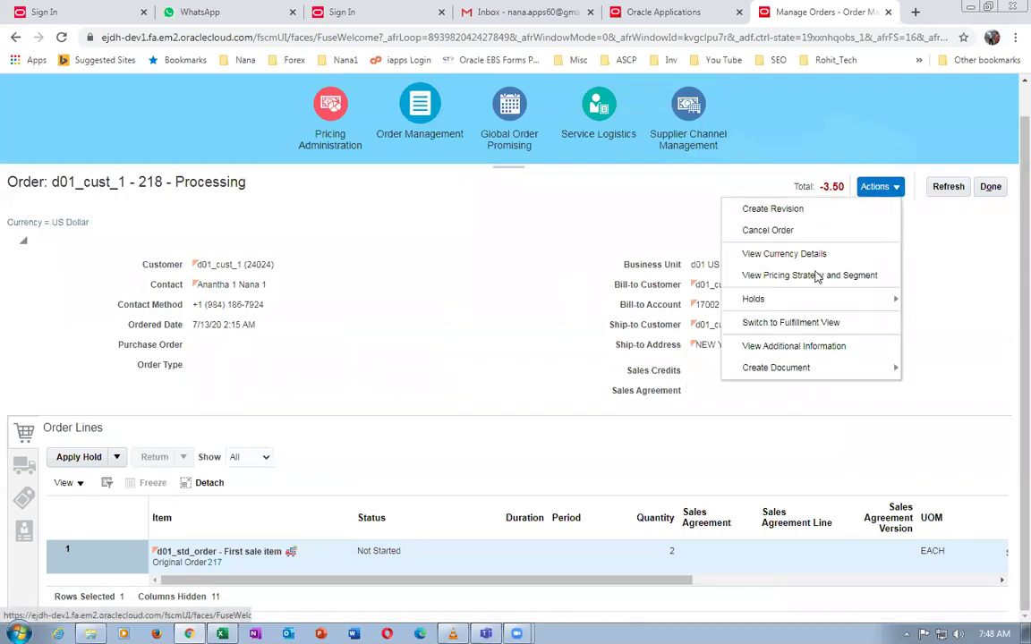
{"action": "left_click", "coordinate": [779, 324]}
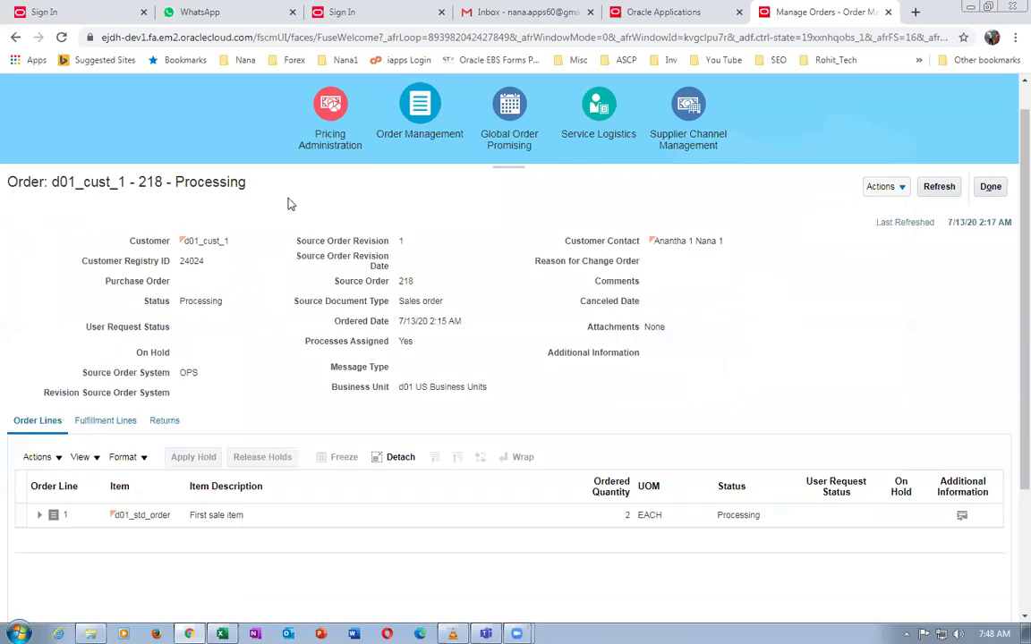
{"action": "left_click", "coordinate": [945, 192]}
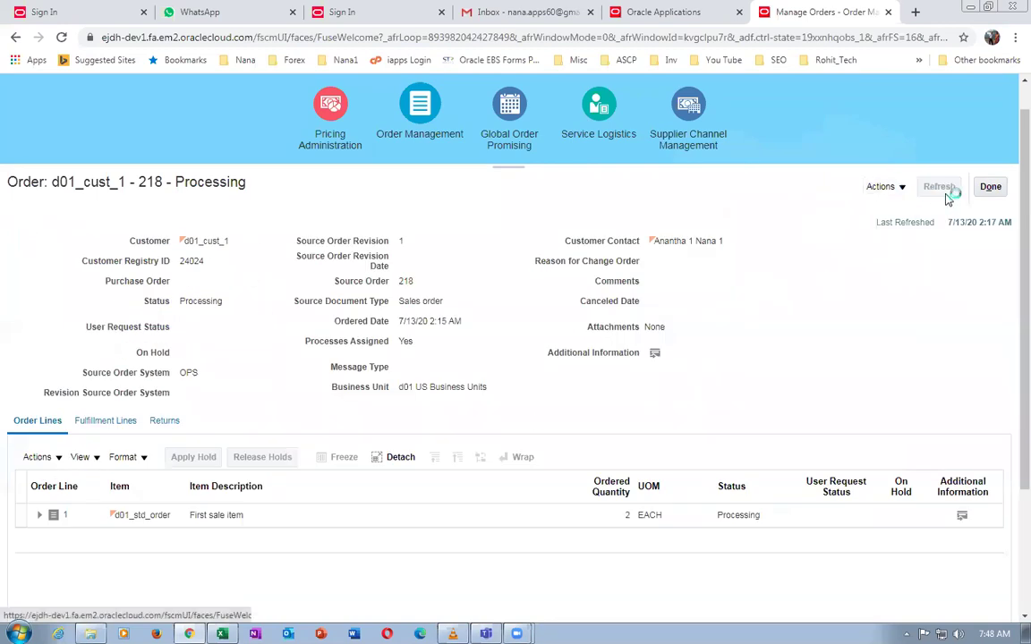
{"action": "left_click", "coordinate": [106, 420]}
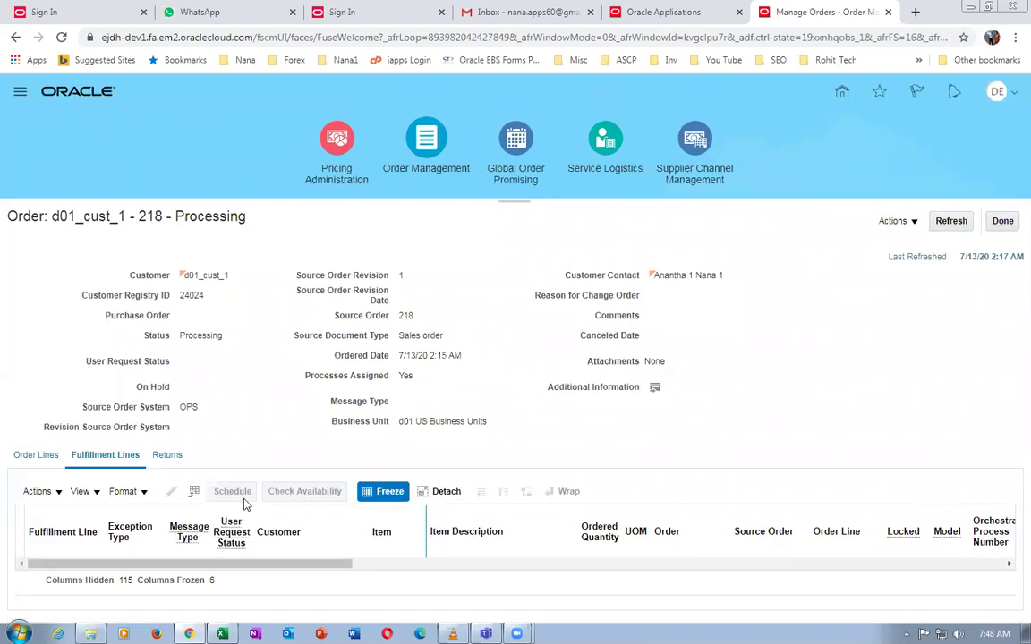
{"action": "left_click", "coordinate": [168, 457]}
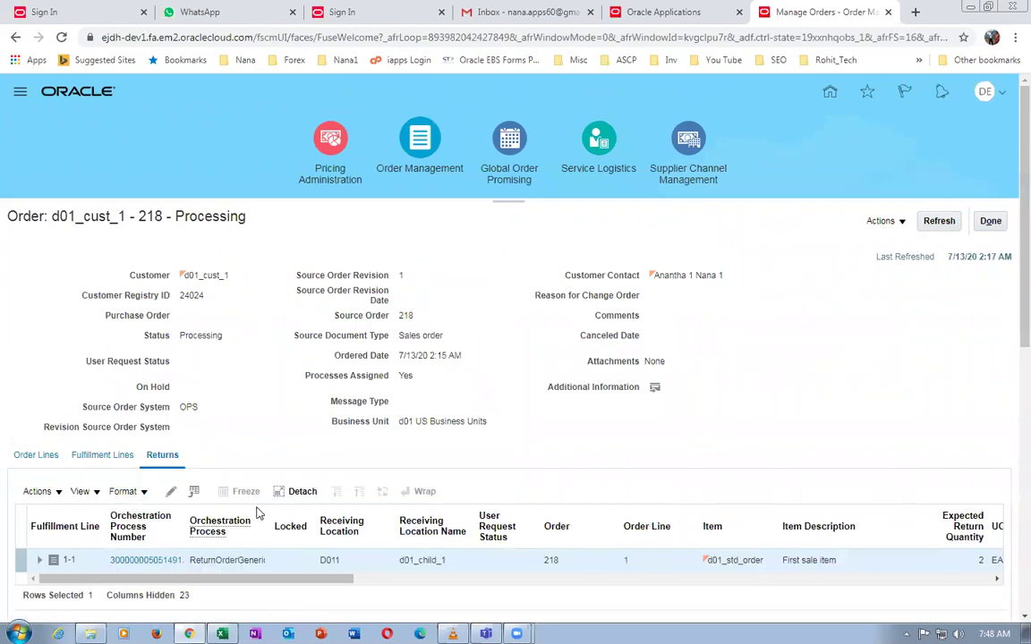
{"action": "left_click", "coordinate": [131, 562]}
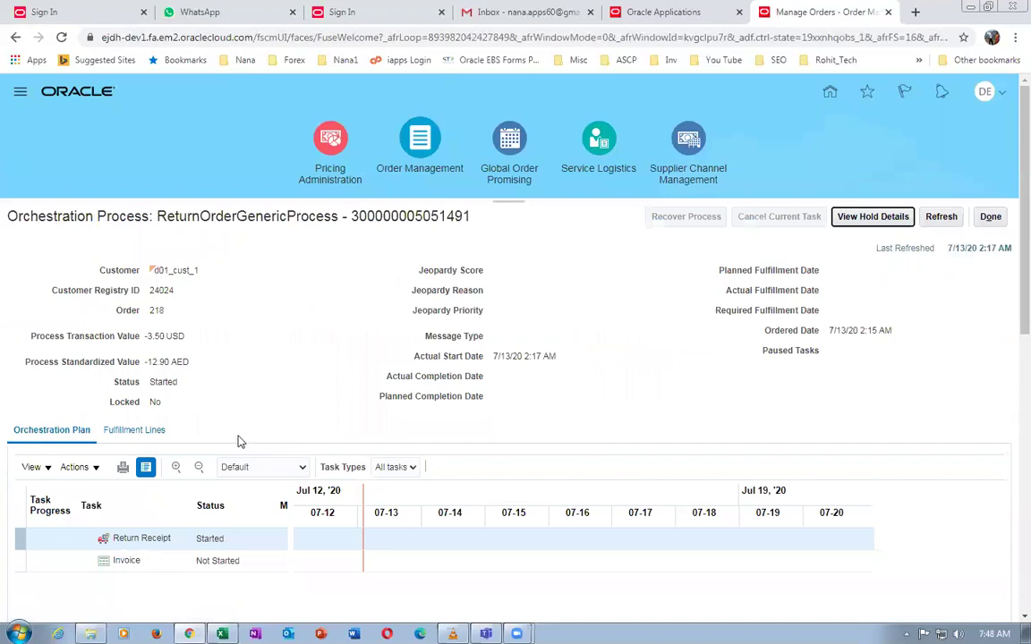
Refresh the orchestration process status for order 218
{"action": "left_click", "coordinate": [947, 219]}
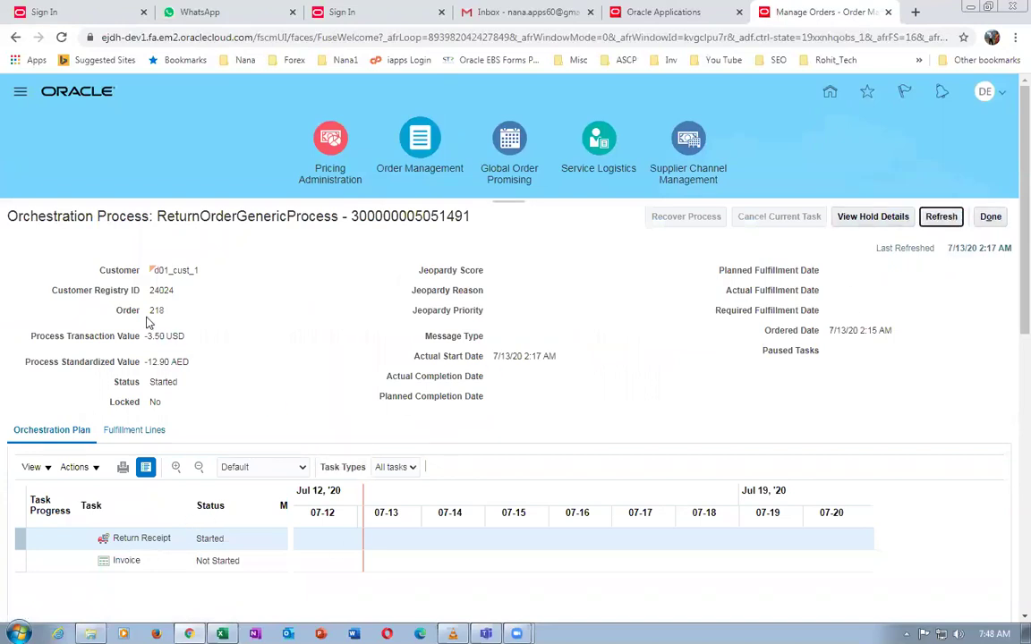
{"action": "left_click_drag", "start_coordinate": [157, 215], "coordinate": [340, 215]}
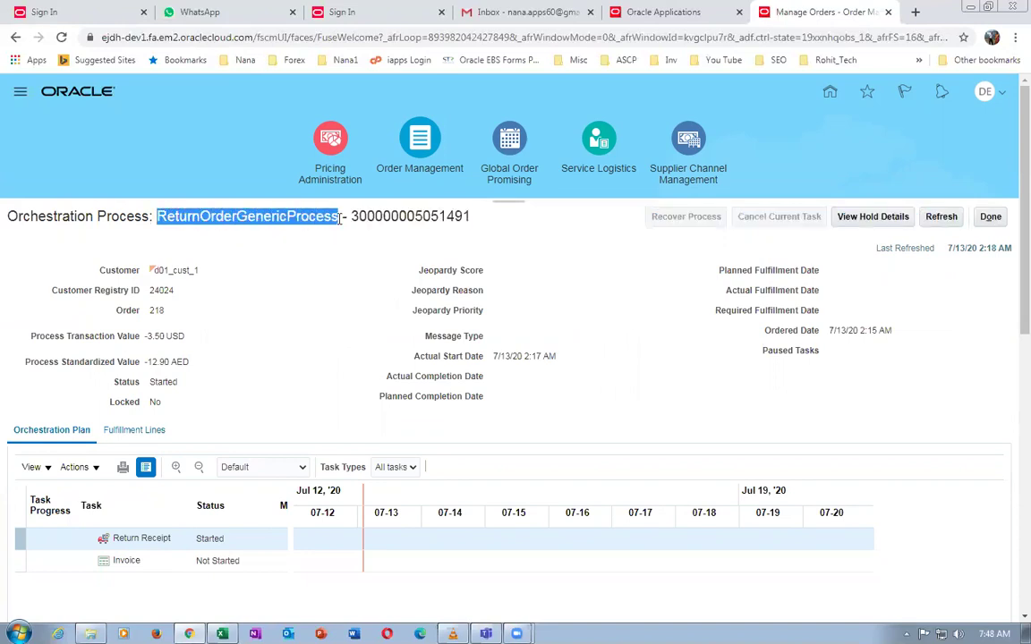
{"action": "left_click", "coordinate": [315, 313]}
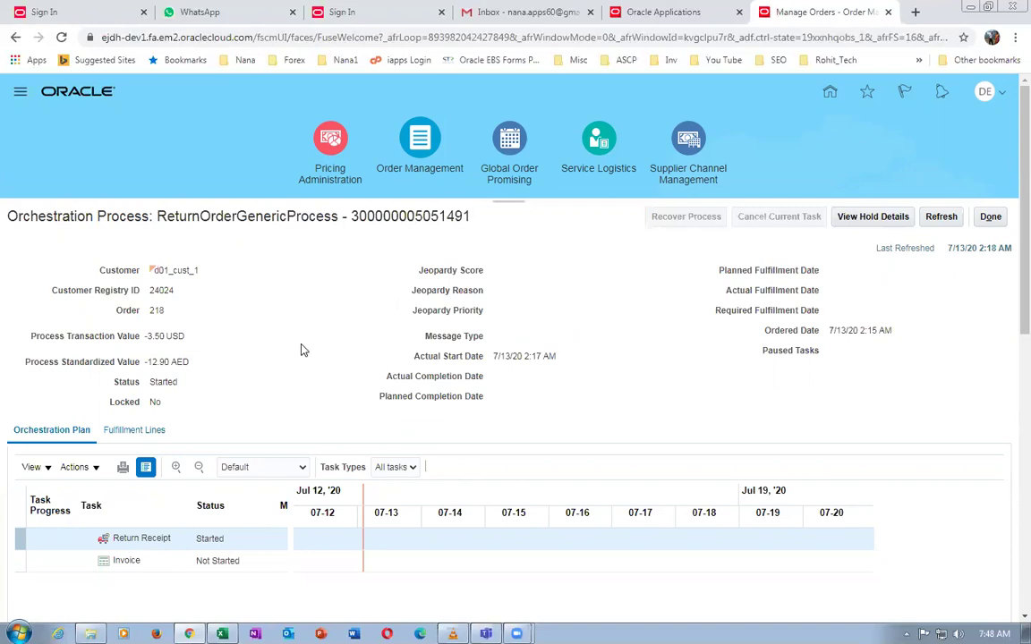
{"action": "left_click", "coordinate": [933, 220]}
Read the Return Receipt error: receiving options aren't set up for the inventory organization
{"action": "left_click", "coordinate": [499, 337]}
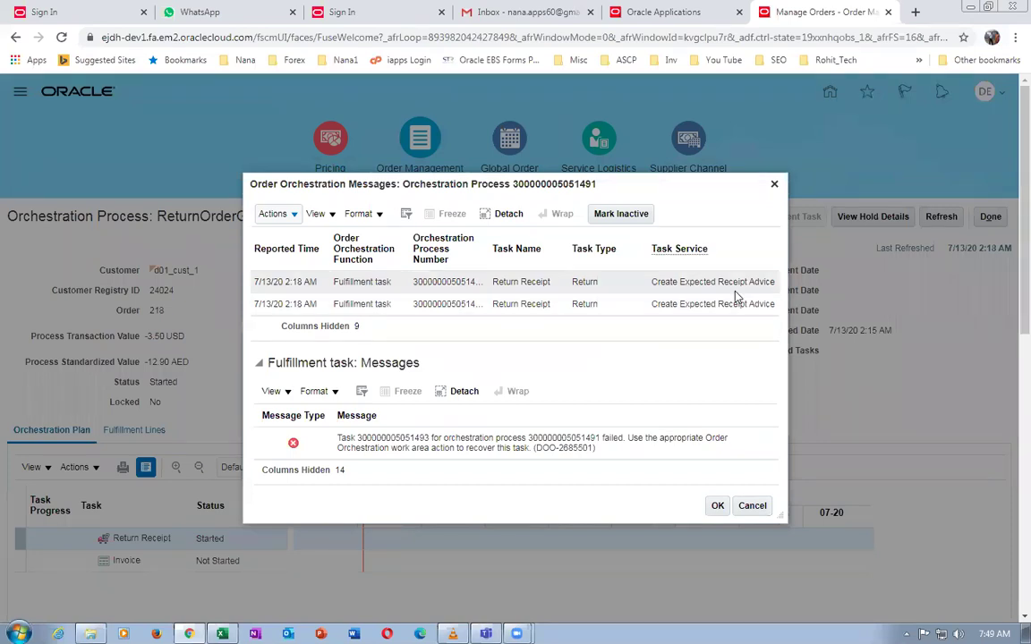
{"action": "left_click", "coordinate": [727, 304]}
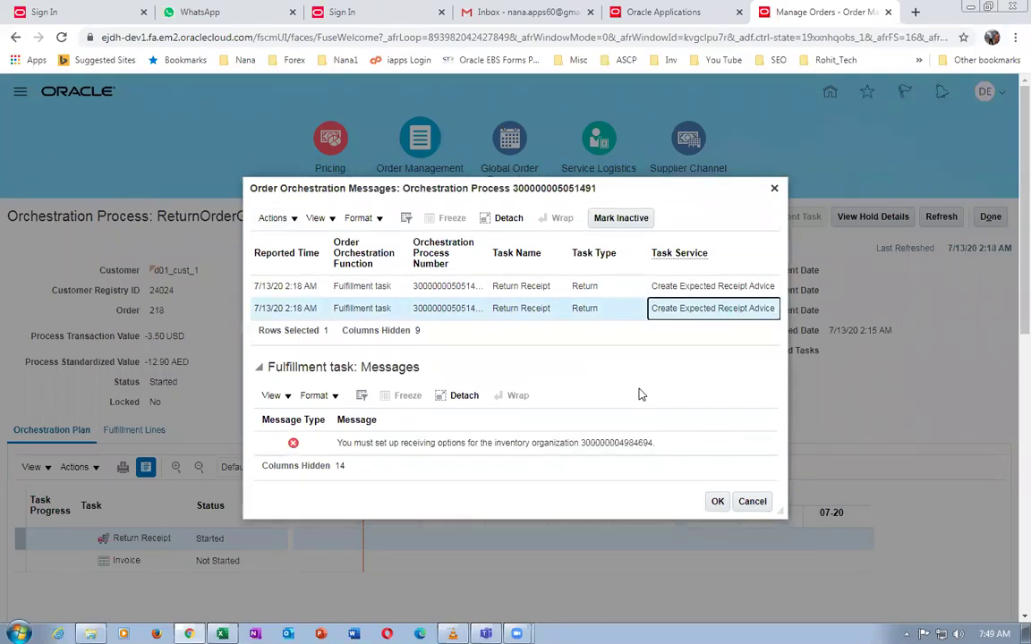
{"action": "left_click_drag", "start_coordinate": [363, 443], "coordinate": [641, 452]}
{"action": "left_click", "coordinate": [590, 443]}
{"action": "left_click", "coordinate": [717, 502]}
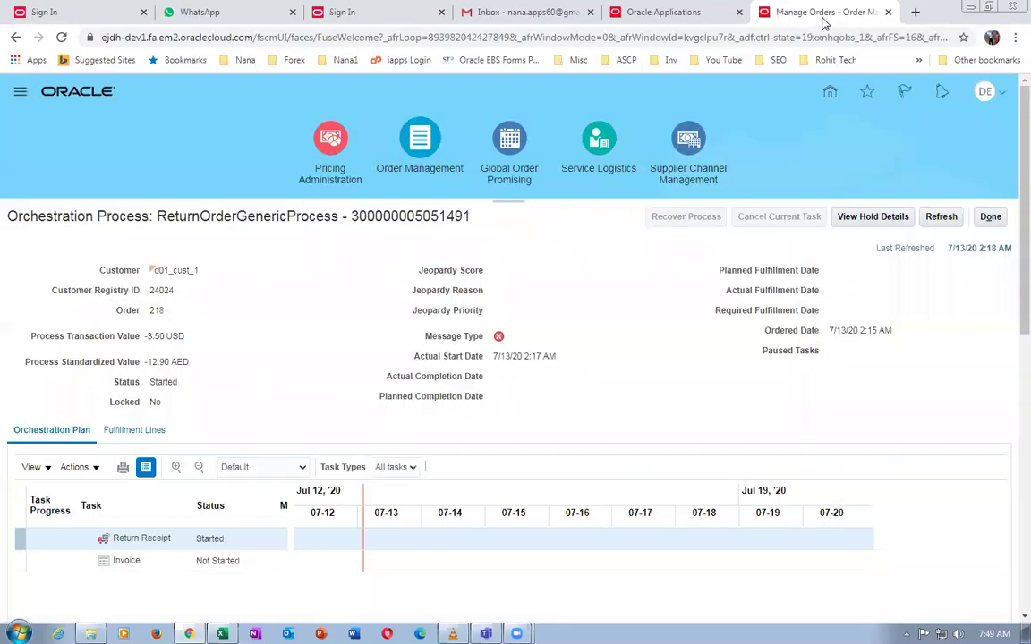
{"action": "right_click", "coordinate": [824, 16]}
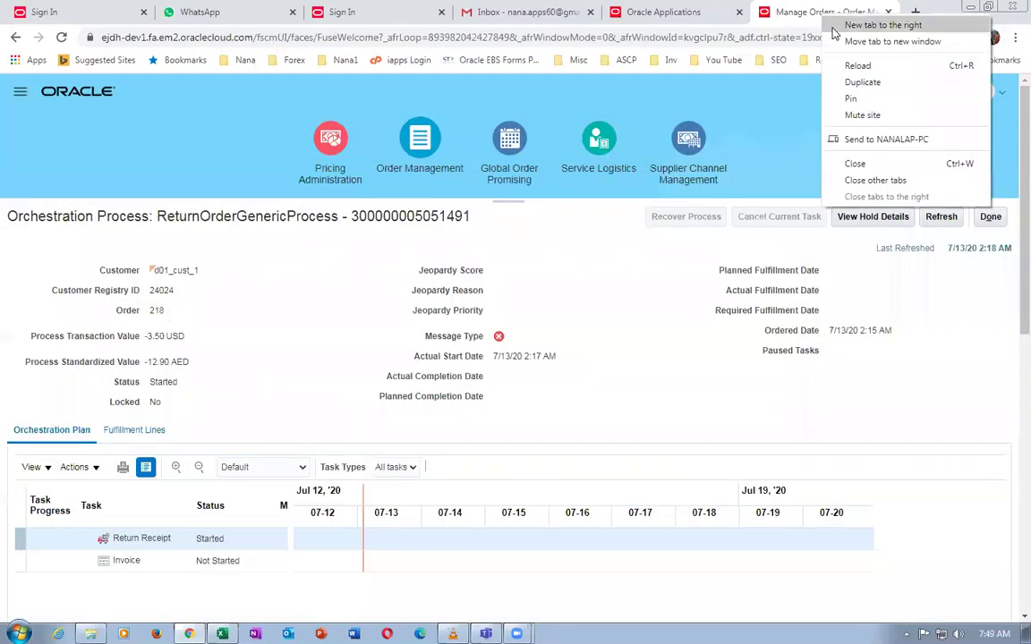
In a duplicated page, search Setup and Maintenance tasks for man%rec%para% to find Manage Receiving Parameters
{"action": "left_click", "coordinate": [859, 81]}
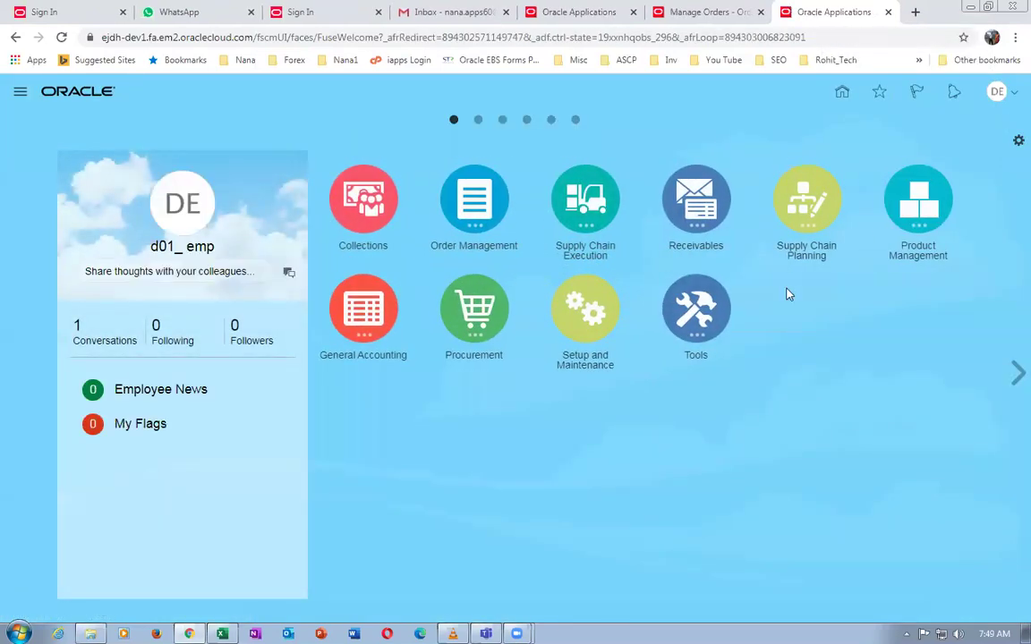
{"action": "left_click", "coordinate": [996, 91]}
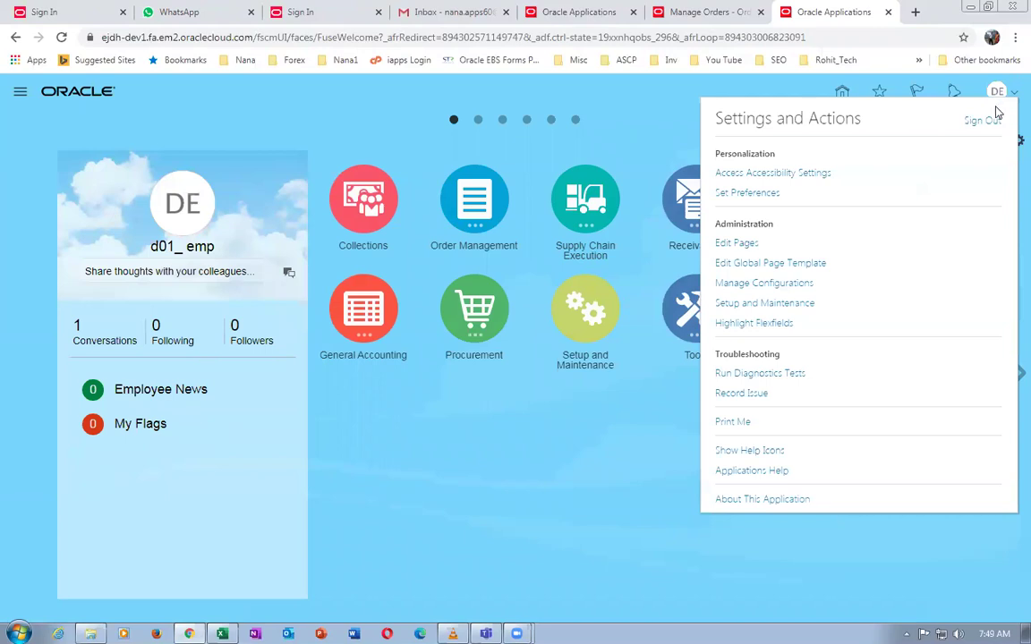
{"action": "left_click", "coordinate": [781, 303]}
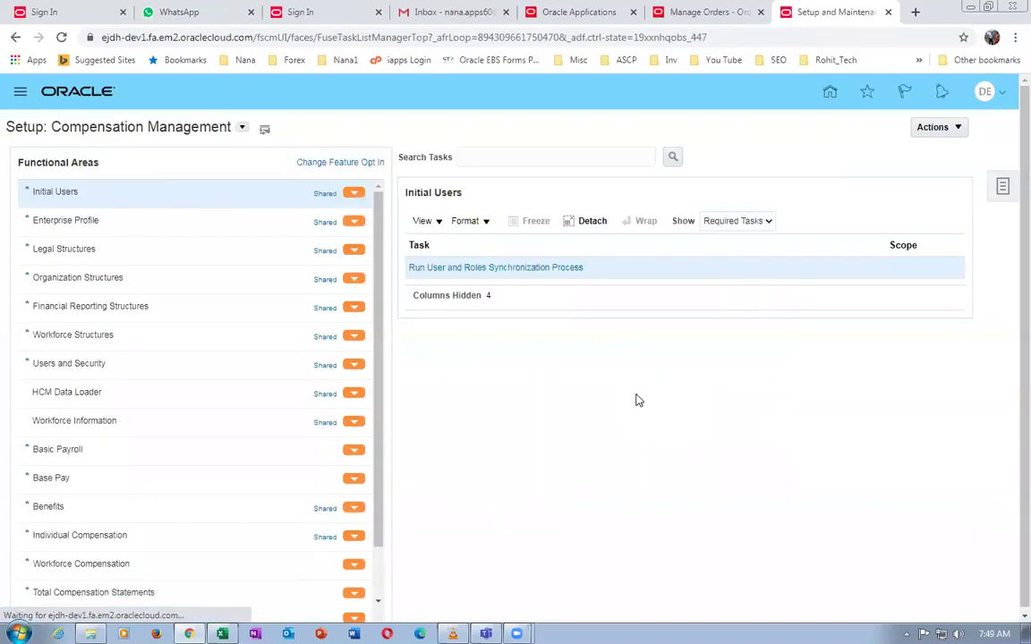
{"action": "left_click", "coordinate": [1003, 190]}
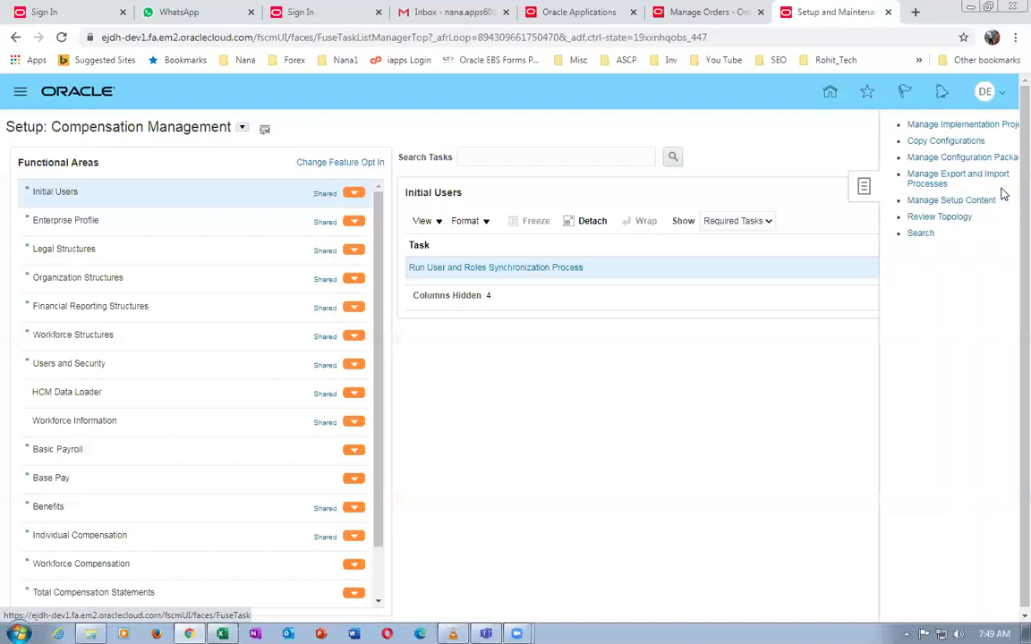
{"action": "left_click", "coordinate": [895, 234]}
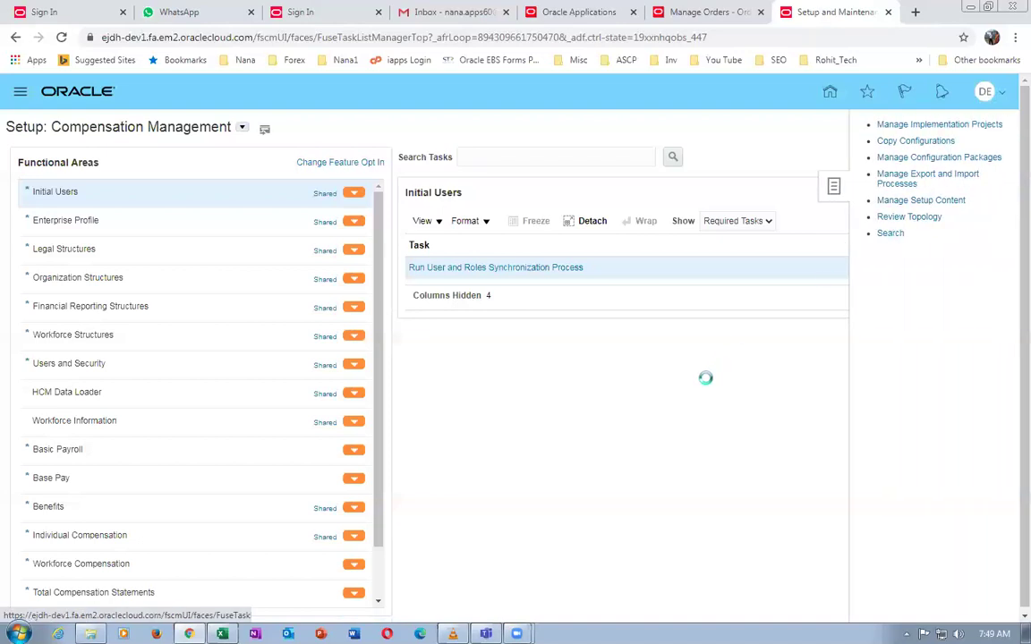
{"action": "left_click", "coordinate": [361, 154]}
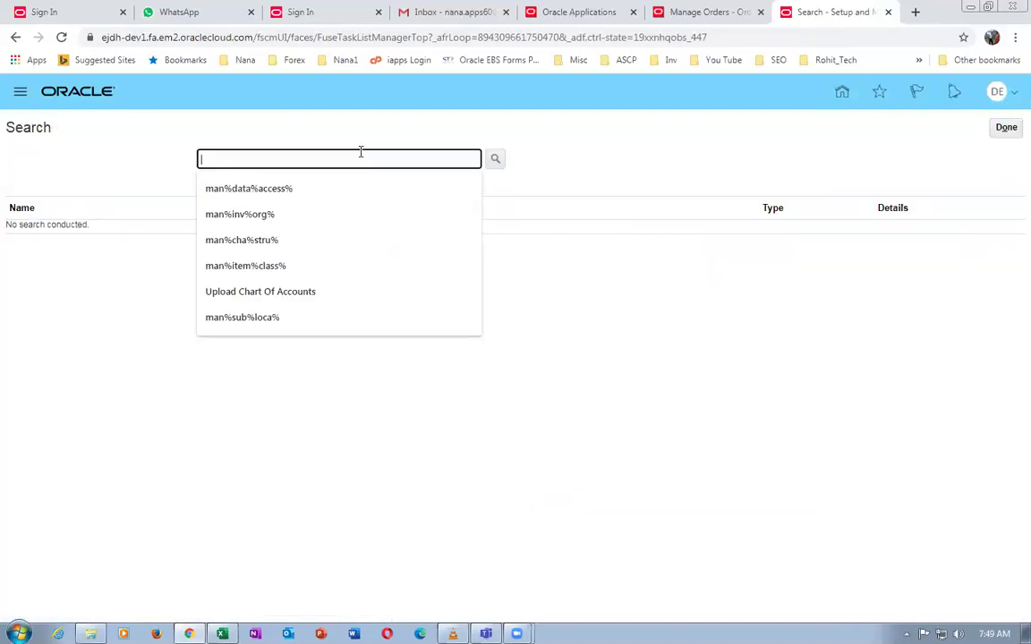
{"action": "type", "text": "man%re"}
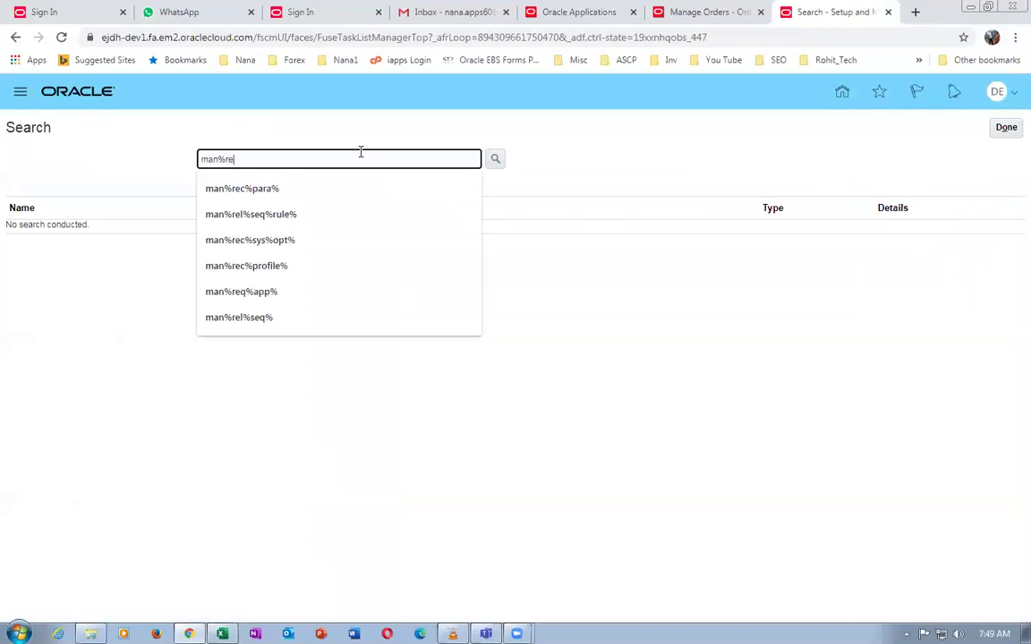
{"action": "type", "text": "c%para%"}
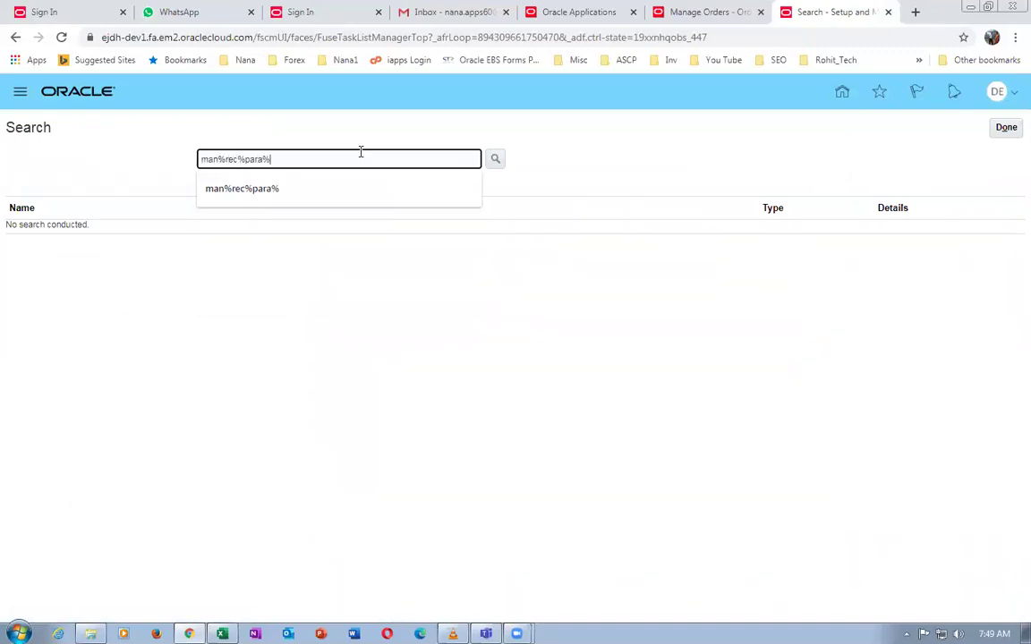
{"action": "key", "text": "Return"}
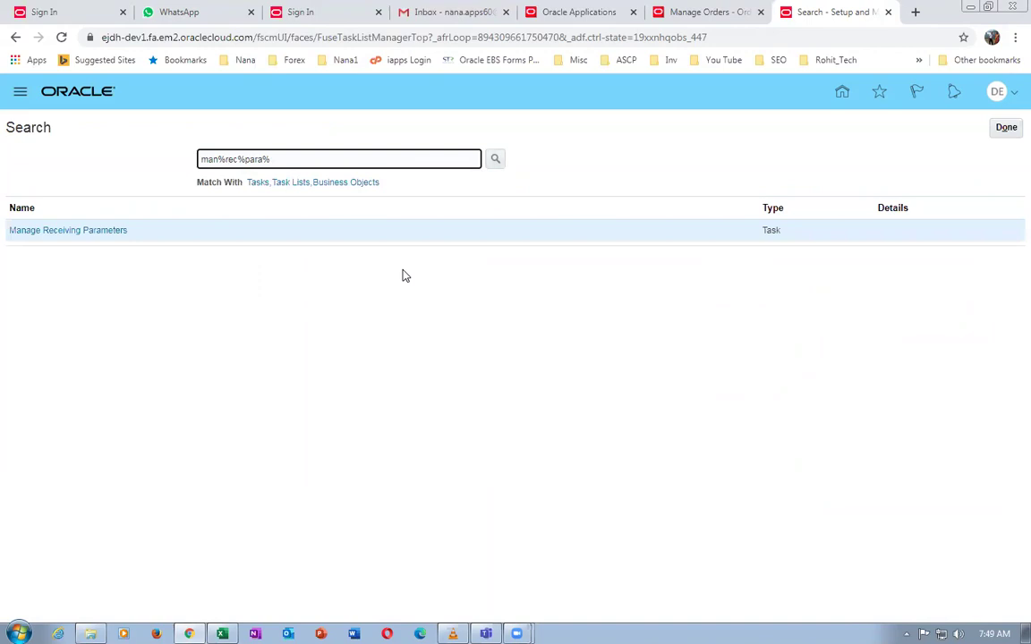
{"action": "left_click", "coordinate": [676, 14]}
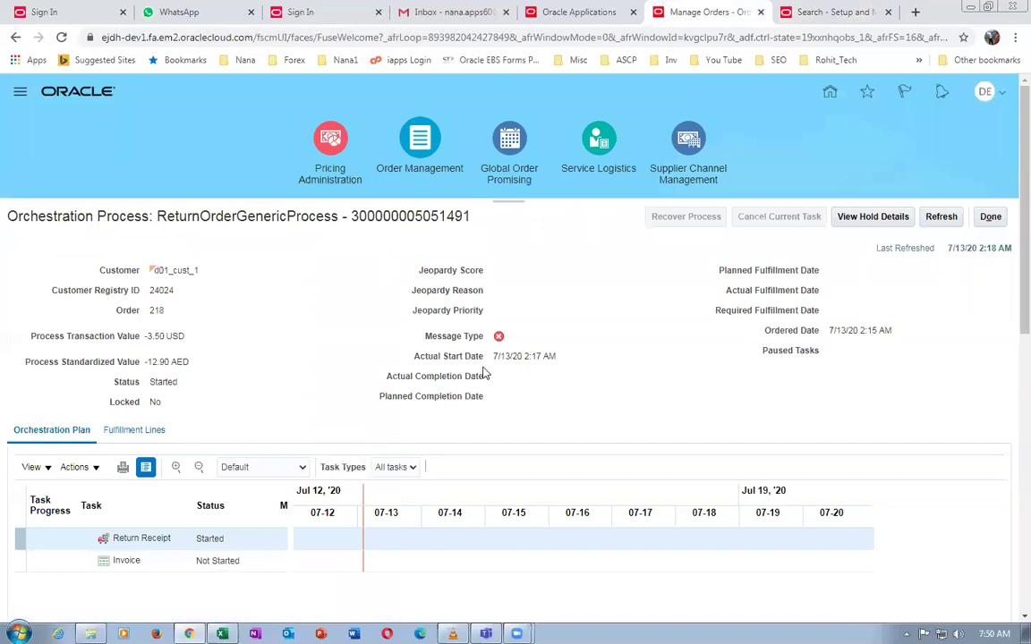
{"action": "left_click", "coordinate": [499, 338]}
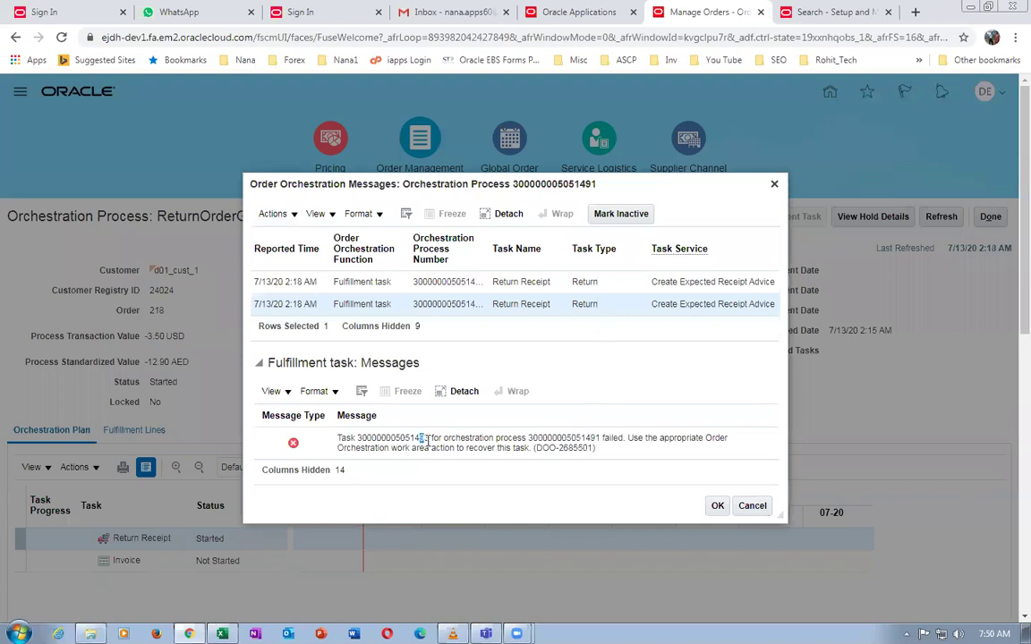
{"action": "left_click_drag", "start_coordinate": [419, 437], "coordinate": [452, 447]}
{"action": "left_click", "coordinate": [544, 285]}
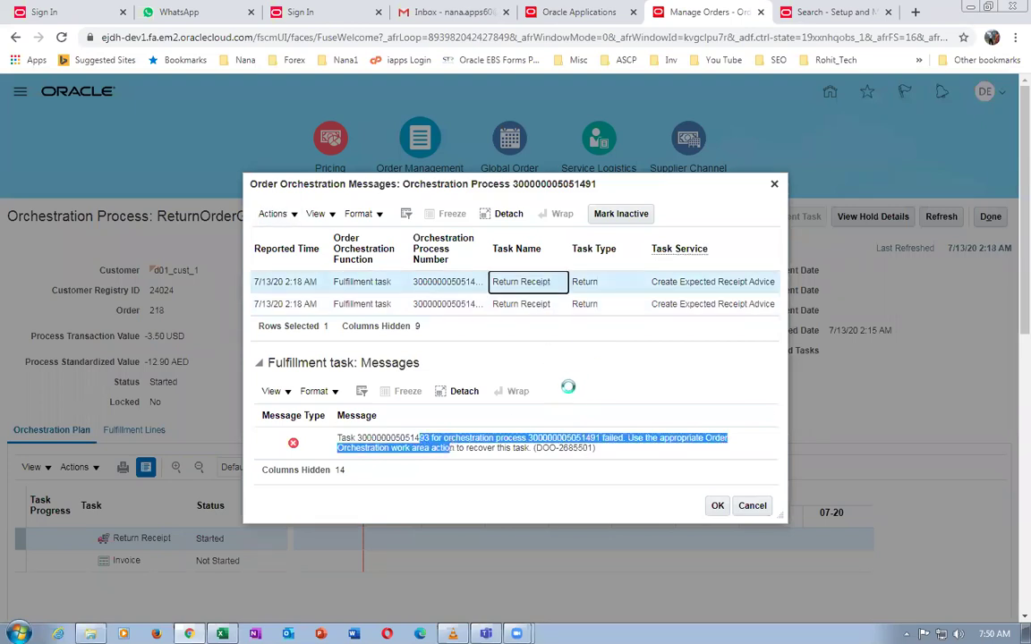
{"action": "left_click", "coordinate": [570, 394]}
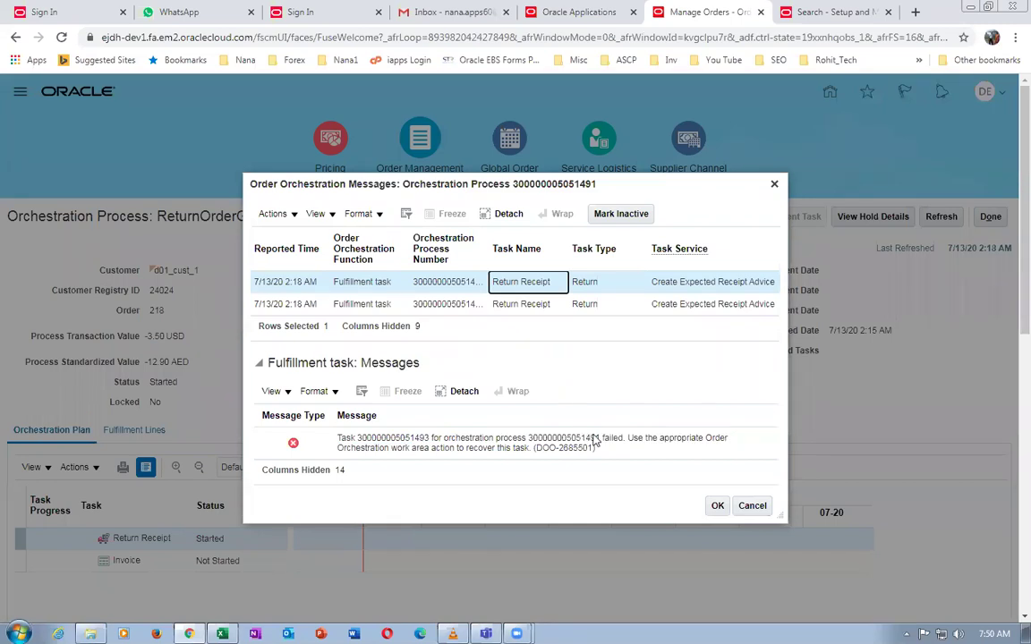
{"action": "left_click", "coordinate": [748, 505]}
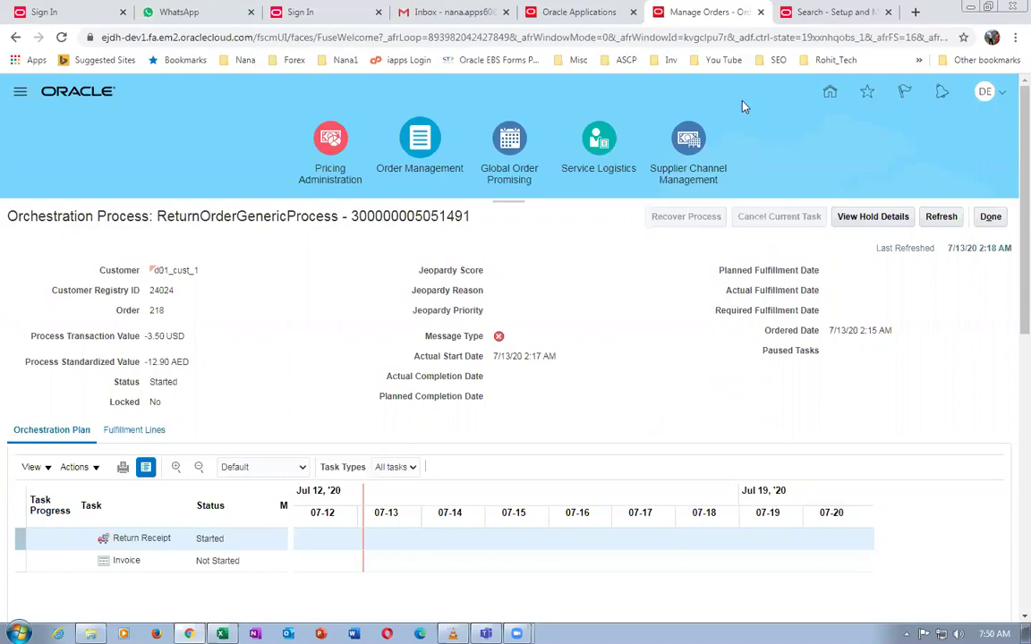
{"action": "left_click", "coordinate": [824, 16]}
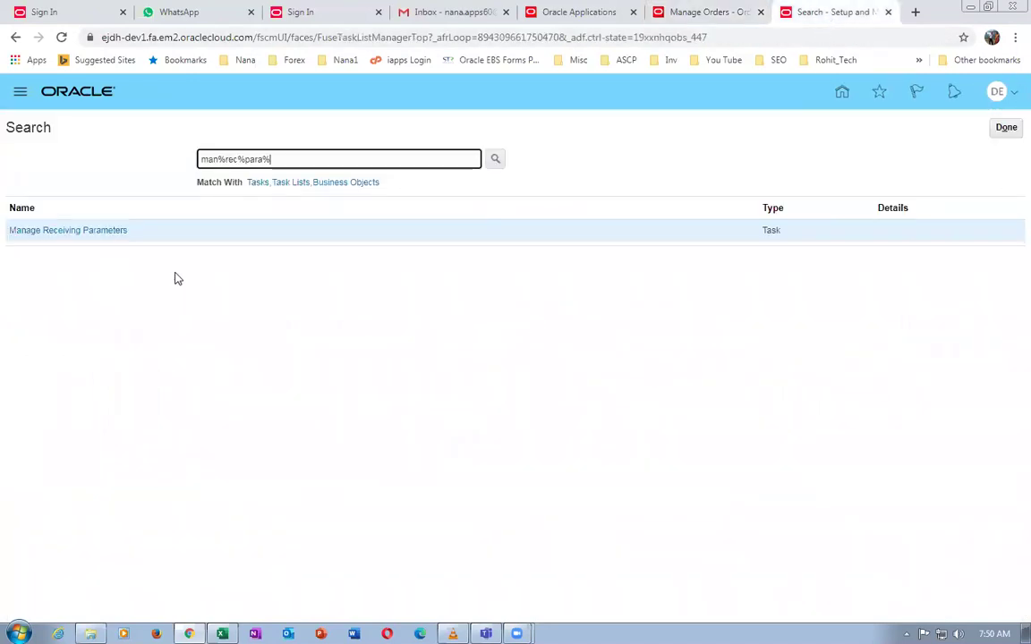
Open Manage Receiving Parameters for inventory organization D011
{"action": "left_click", "coordinate": [56, 231]}
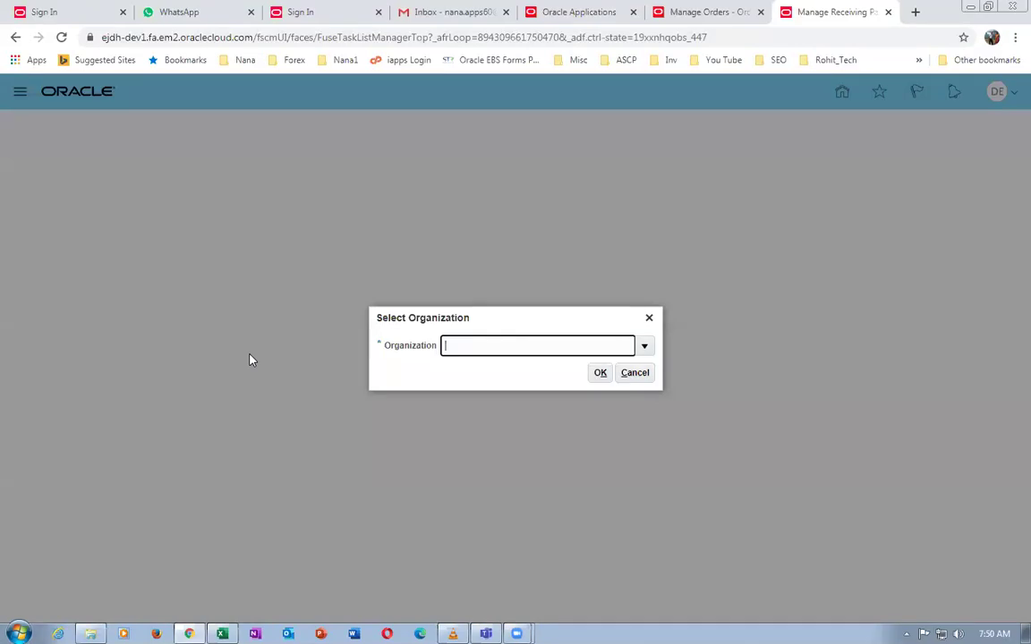
{"action": "type", "text": "D011"}
{"action": "left_click", "coordinate": [602, 374]}
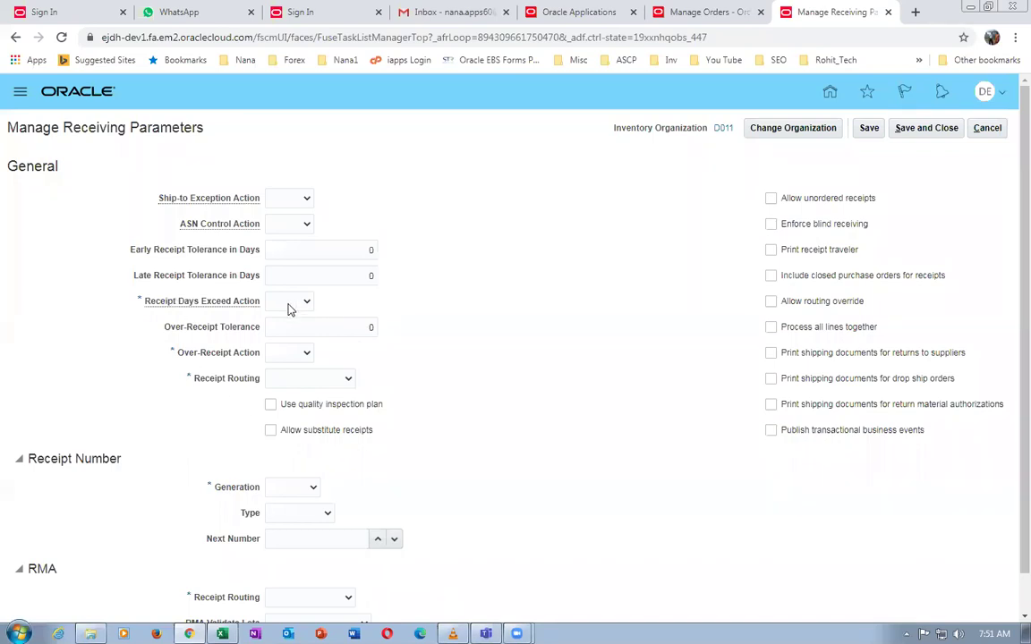
Set both receipt exceed actions to None and Receipt Routing to Standard receipt
{"action": "left_click", "coordinate": [288, 352]}
{"action": "left_click", "coordinate": [277, 375]}
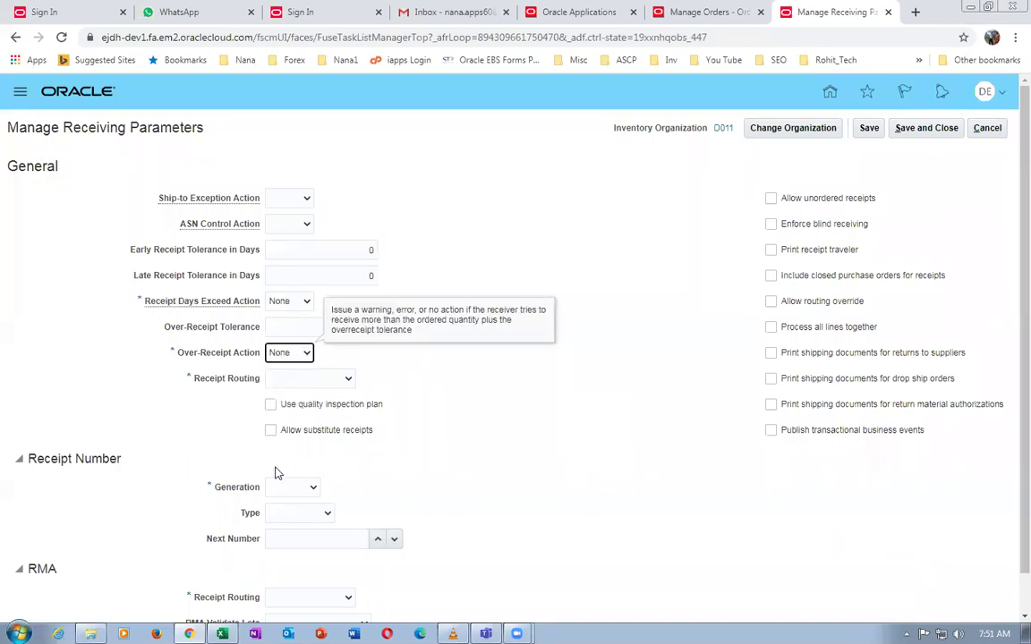
{"action": "left_click", "coordinate": [335, 379]}
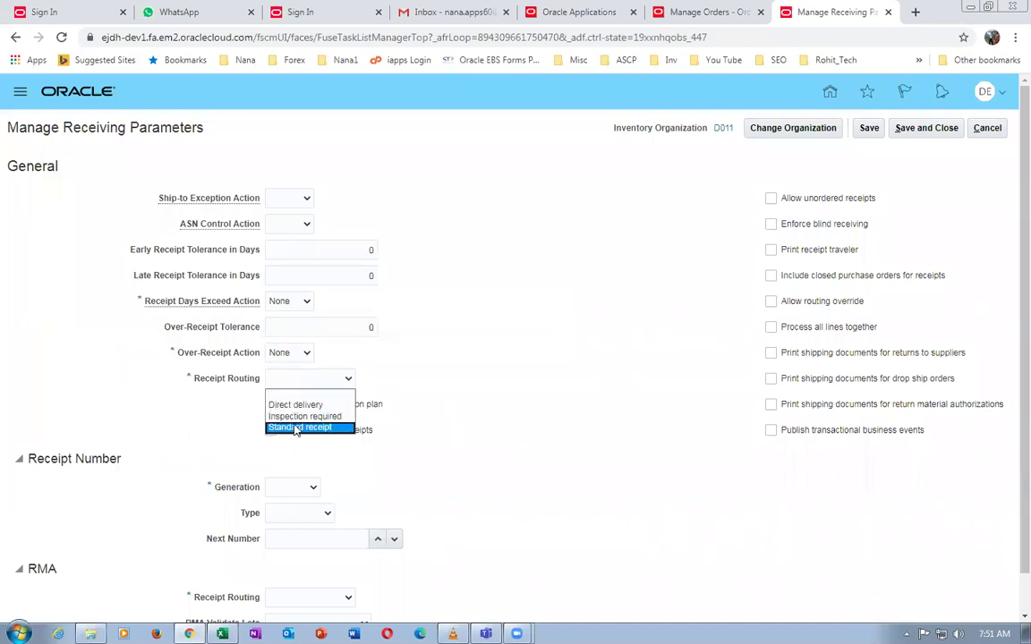
{"action": "left_click", "coordinate": [290, 428]}
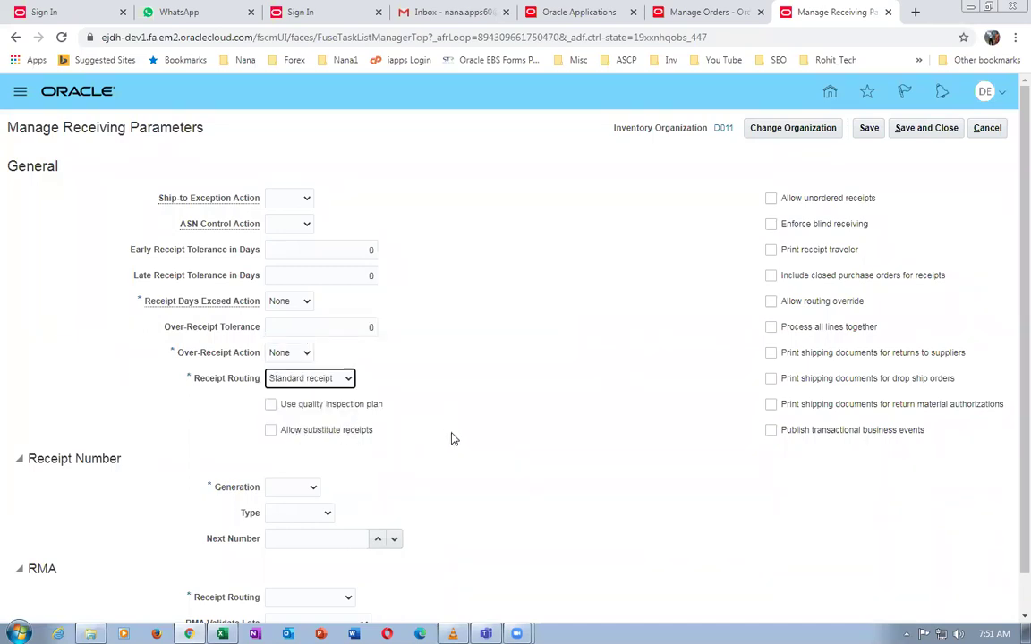
{"action": "scroll", "coordinate": [274, 449], "scroll_direction": "down", "scroll_amount": 1}
Generate numeric receipt numbers automatically from 1000 and set RMA Receipt Routing to Standard receipt
{"action": "left_click", "coordinate": [275, 450]}
{"action": "left_click", "coordinate": [280, 473]}
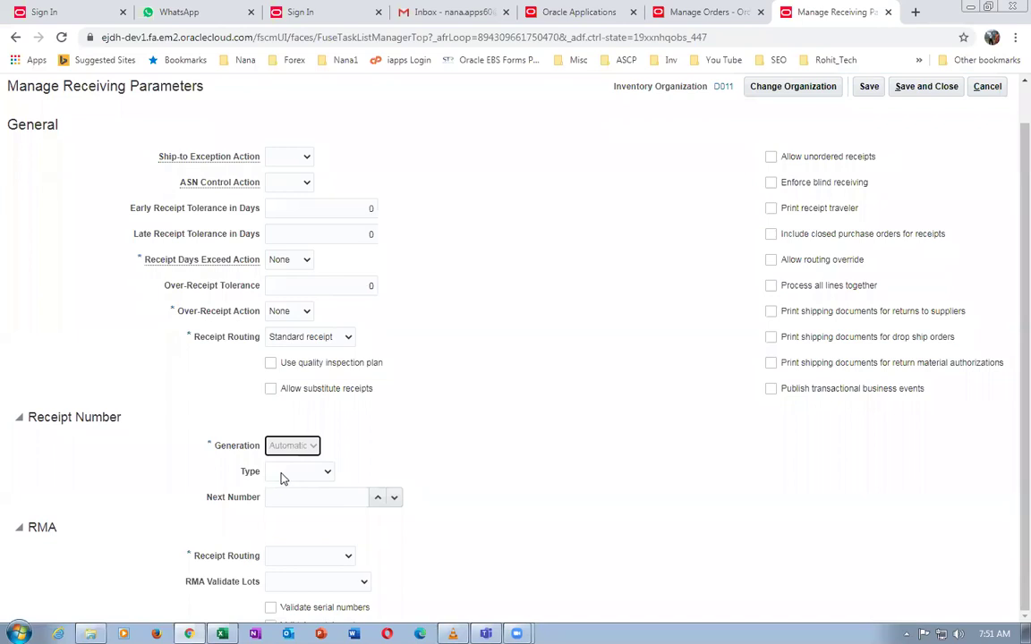
{"action": "left_click", "coordinate": [287, 475]}
{"action": "left_click", "coordinate": [286, 497]}
{"action": "left_click", "coordinate": [293, 499]}
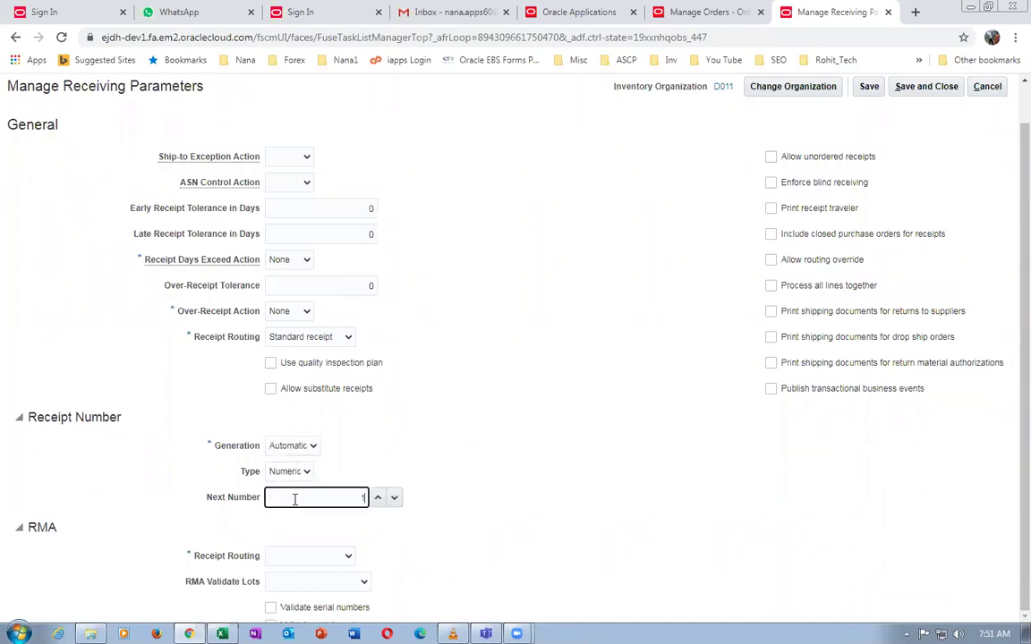
{"action": "left_click", "coordinate": [463, 484]}
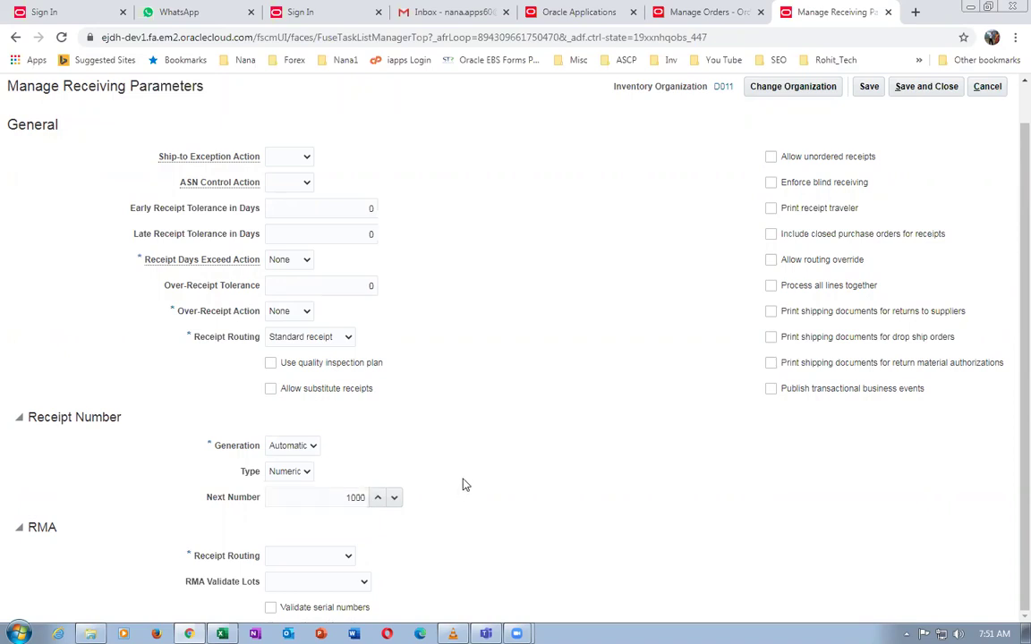
{"action": "left_click", "coordinate": [272, 556]}
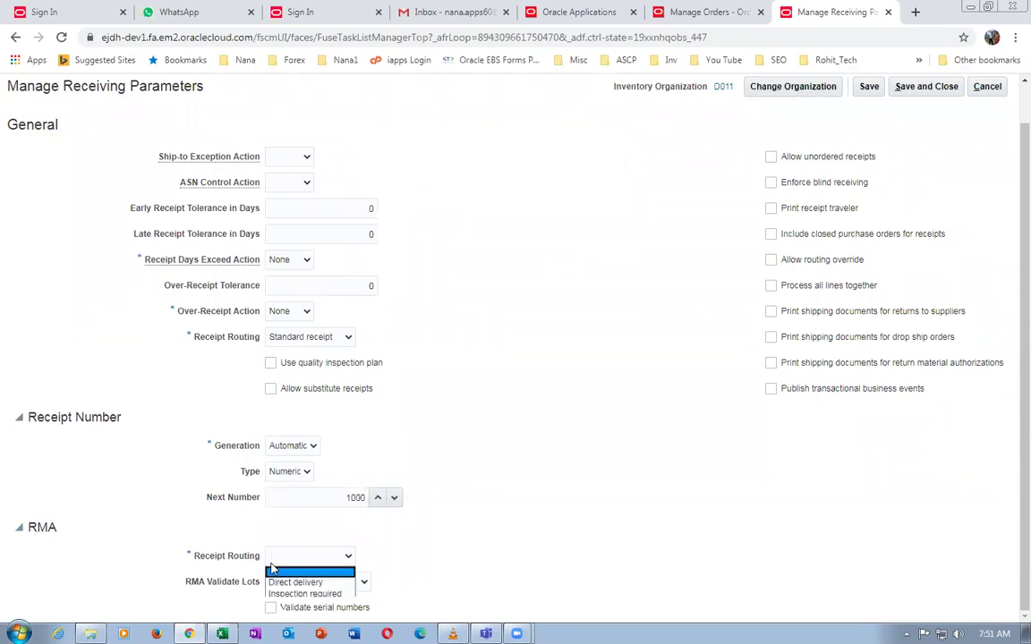
{"action": "key", "text": "Down"}
{"action": "key", "text": "Down"}
{"action": "key", "text": "Down"}
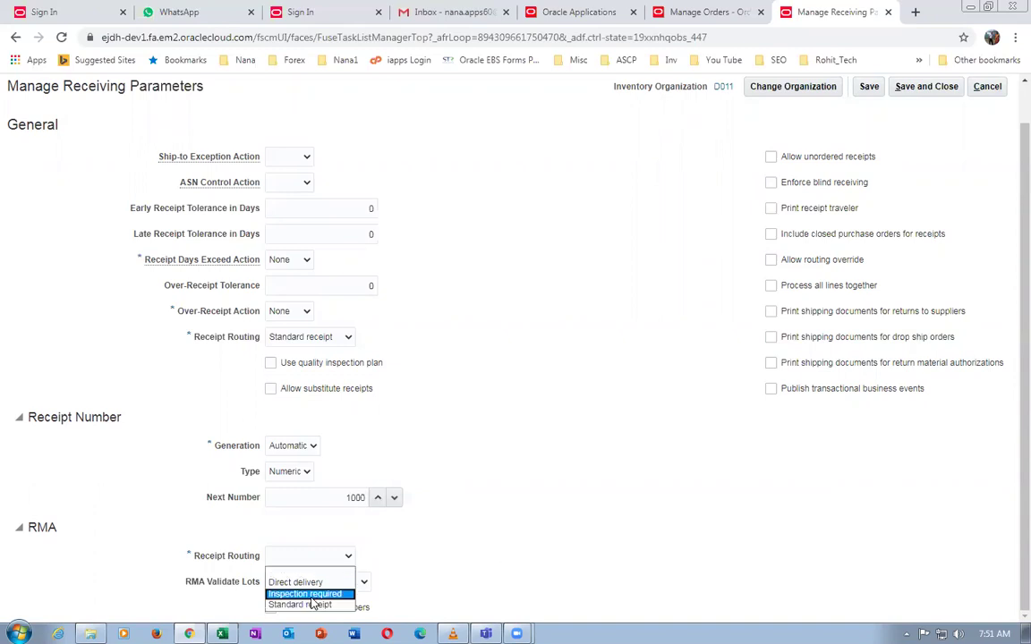
{"action": "key", "text": "Return"}
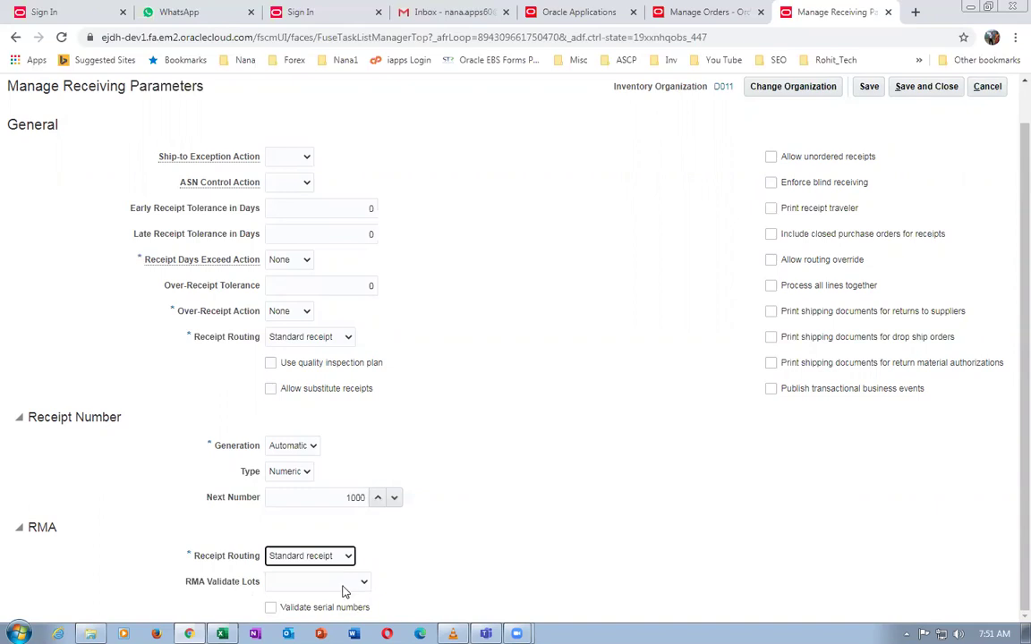
{"action": "left_click", "coordinate": [727, 267]}
{"action": "scroll", "coordinate": [706, 297], "scroll_direction": "up", "scroll_amount": 2}
{"action": "scroll", "coordinate": [702, 306], "scroll_direction": "down", "scroll_amount": 2}
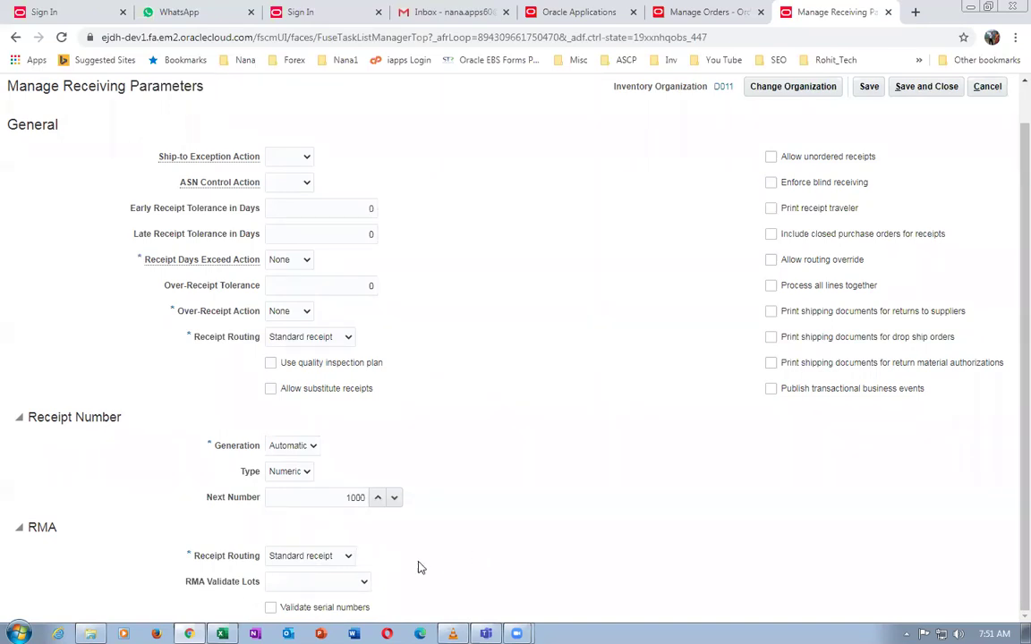
Save and close the D011 receiving parameters, then go back to order 218's orchestration process
{"action": "scroll", "coordinate": [873, 159], "scroll_direction": "up", "scroll_amount": 1}
{"action": "left_click", "coordinate": [922, 128]}
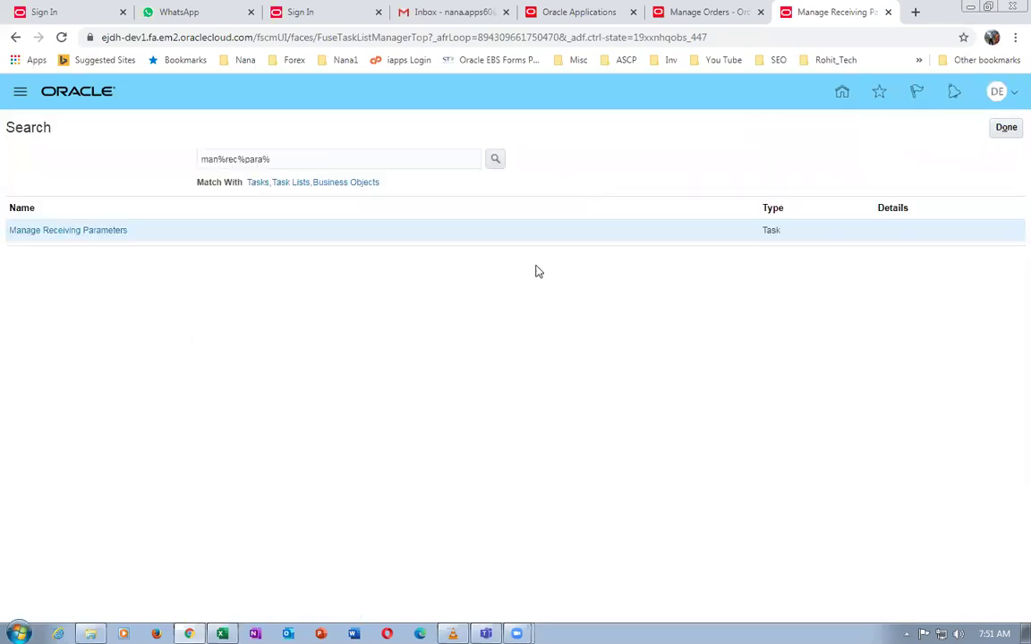
{"action": "left_click", "coordinate": [701, 11]}
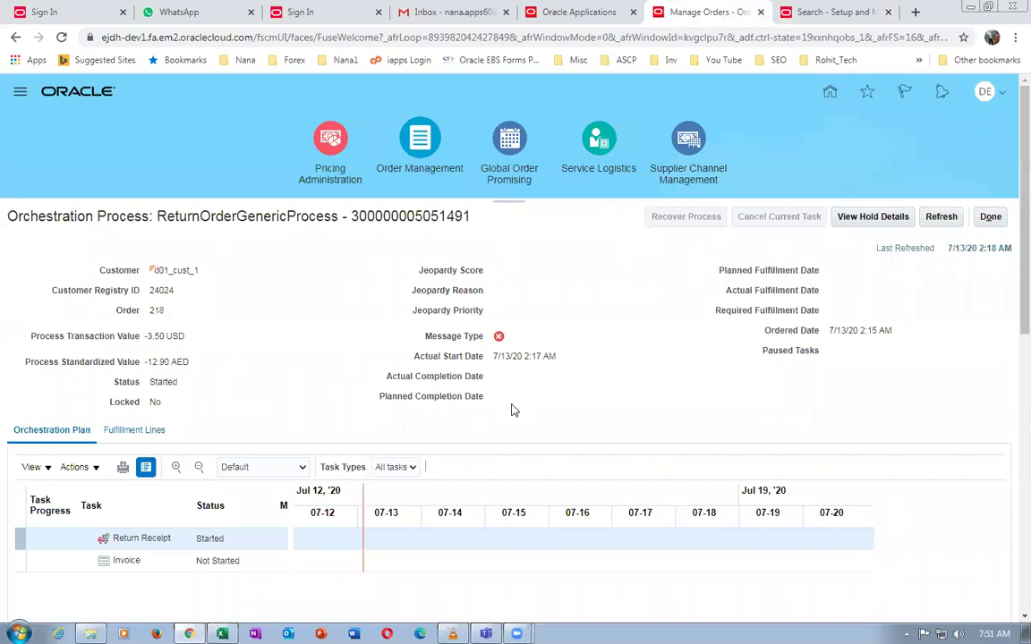
Recover order 218's failed return process and confirm the recovery
{"action": "left_click", "coordinate": [941, 217]}
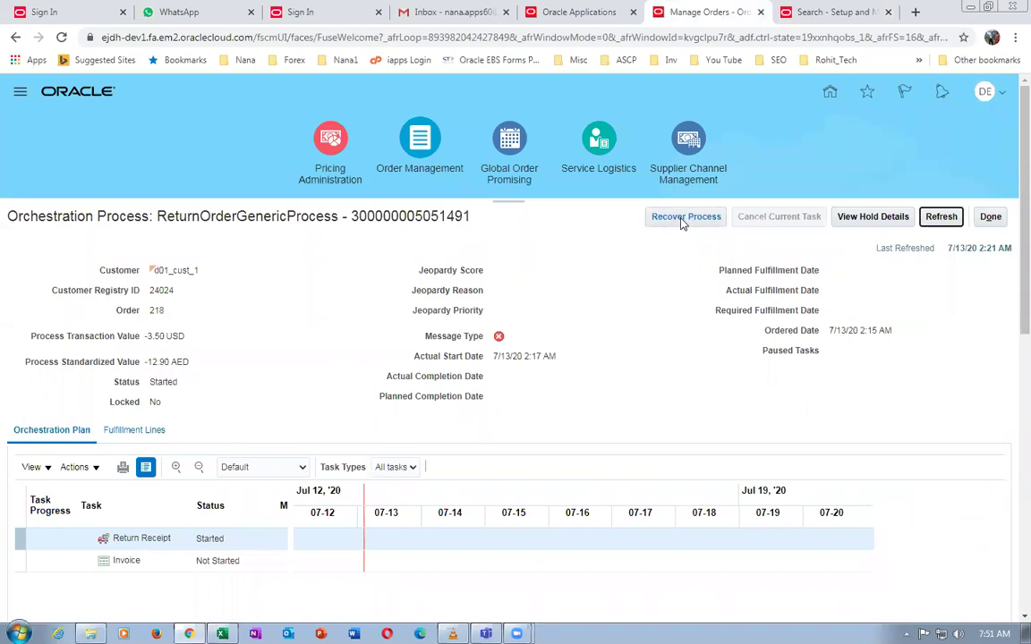
{"action": "left_click", "coordinate": [681, 221]}
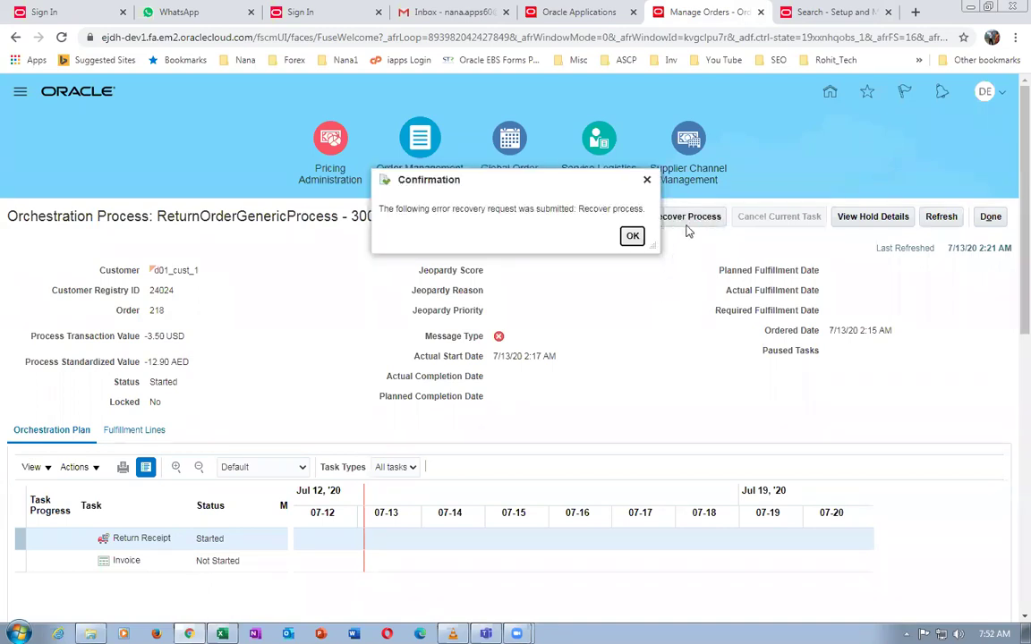
{"action": "left_click", "coordinate": [631, 236]}
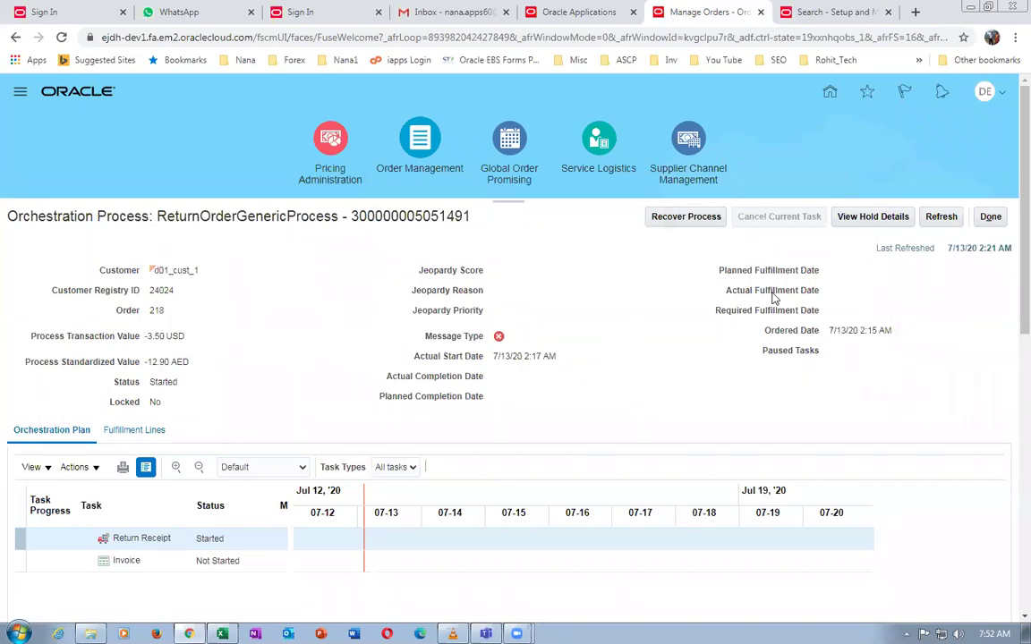
Refresh until Return Receipt reads Awaiting Receiving, then close the setup task search
{"action": "left_click", "coordinate": [941, 217]}
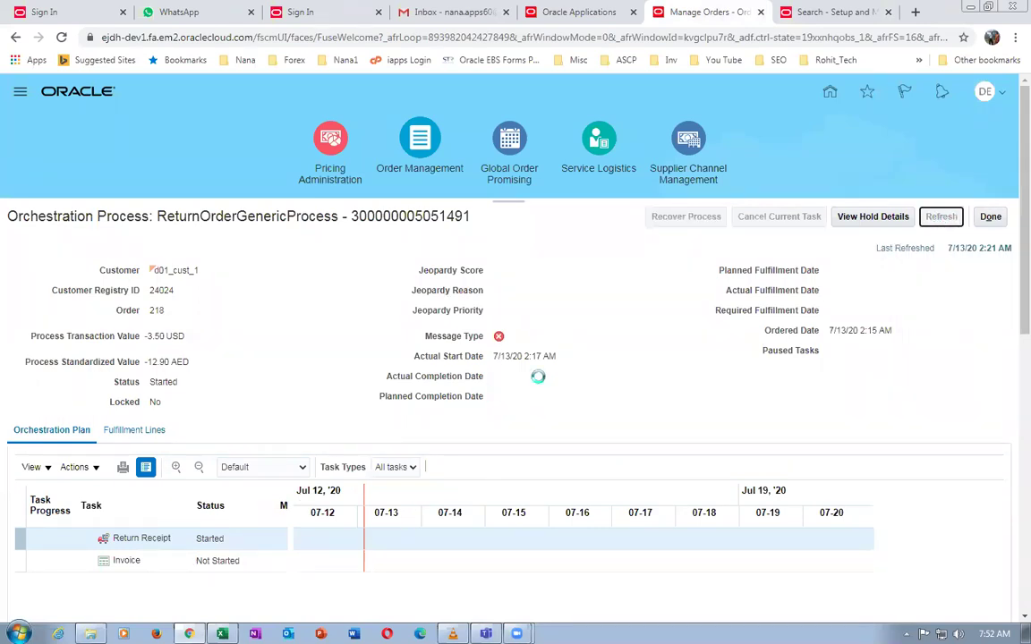
{"action": "left_click", "coordinate": [941, 217]}
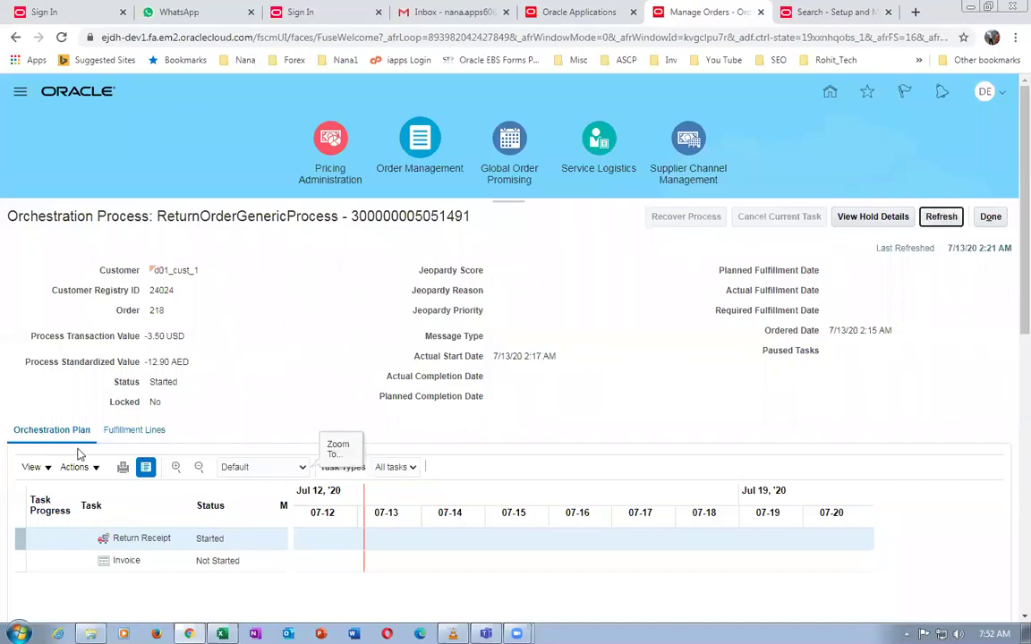
{"action": "left_click", "coordinate": [941, 217]}
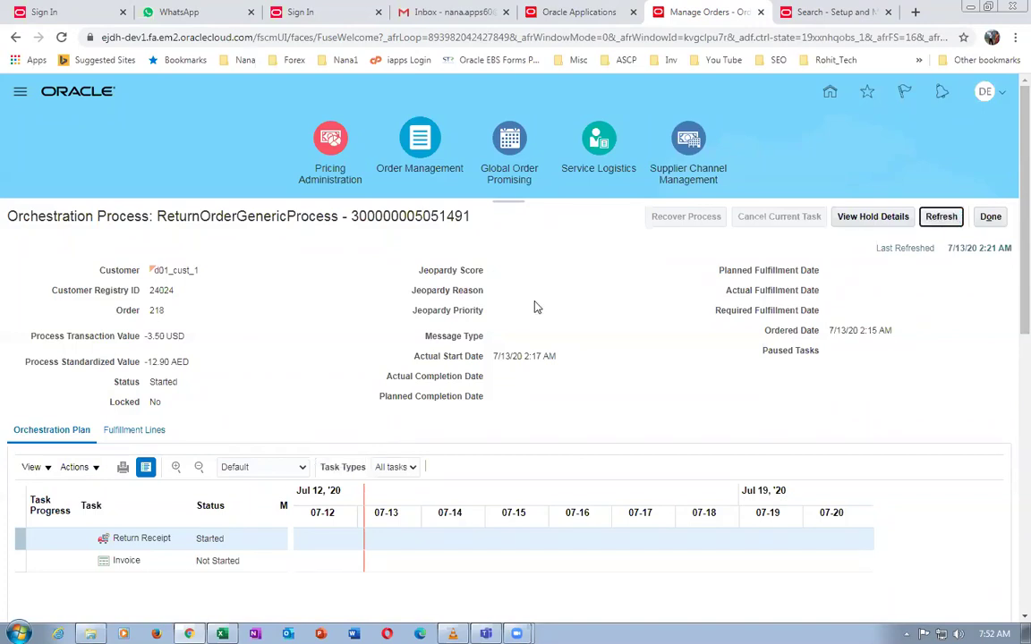
{"action": "key", "text": "Return"}
{"action": "left_click", "coordinate": [936, 220]}
{"action": "left_click", "coordinate": [949, 217]}
{"action": "left_click", "coordinate": [946, 222]}
{"action": "left_click", "coordinate": [940, 220]}
{"action": "left_click", "coordinate": [940, 224]}
{"action": "left_click", "coordinate": [939, 224]}
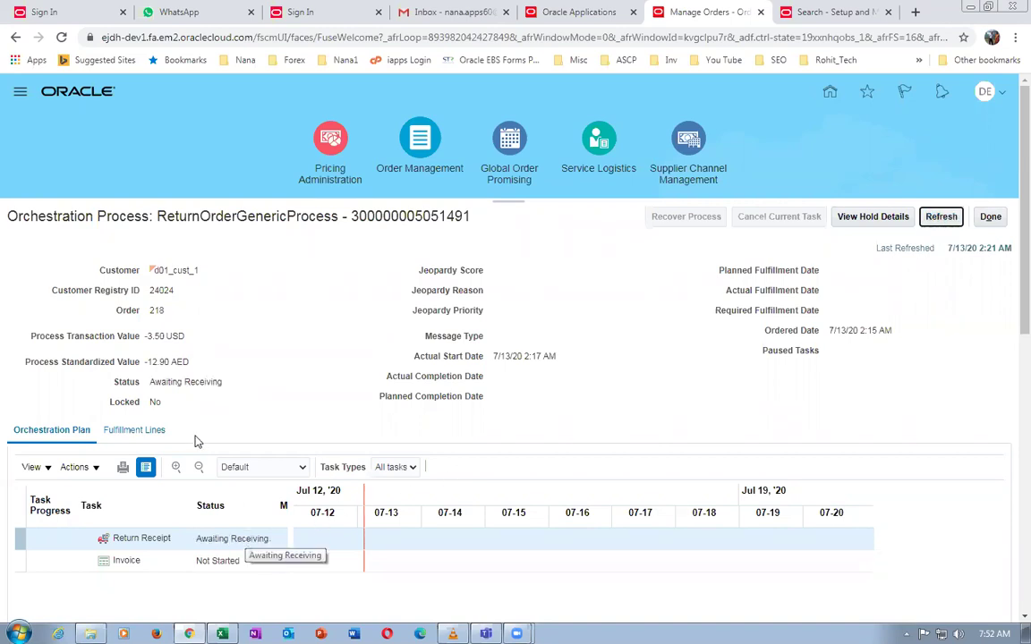
{"action": "left_click", "coordinate": [940, 217]}
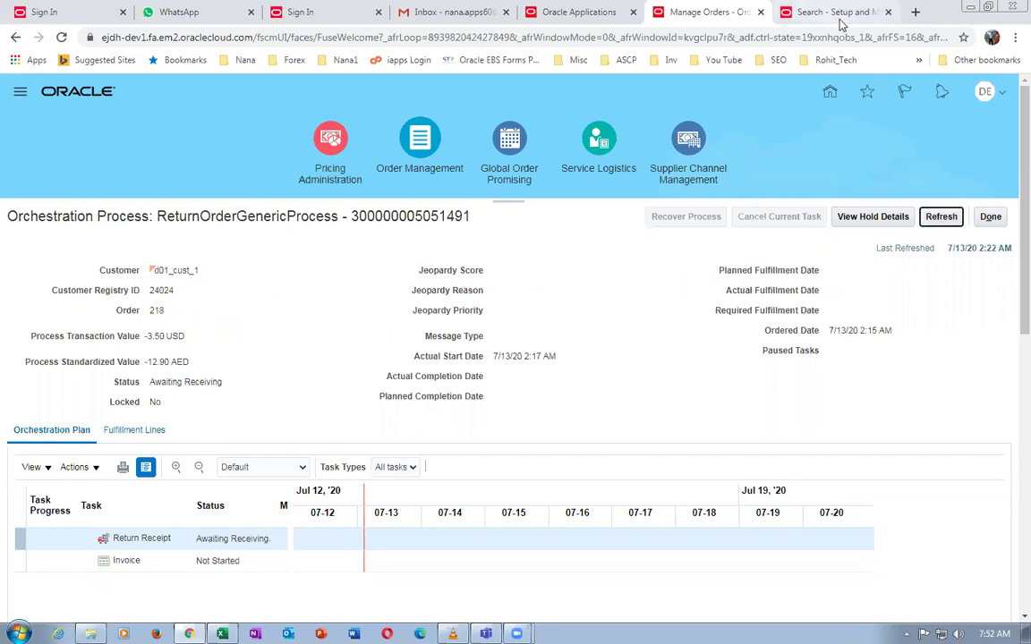
{"action": "left_click", "coordinate": [805, 11]}
{"action": "left_click", "coordinate": [1006, 127]}
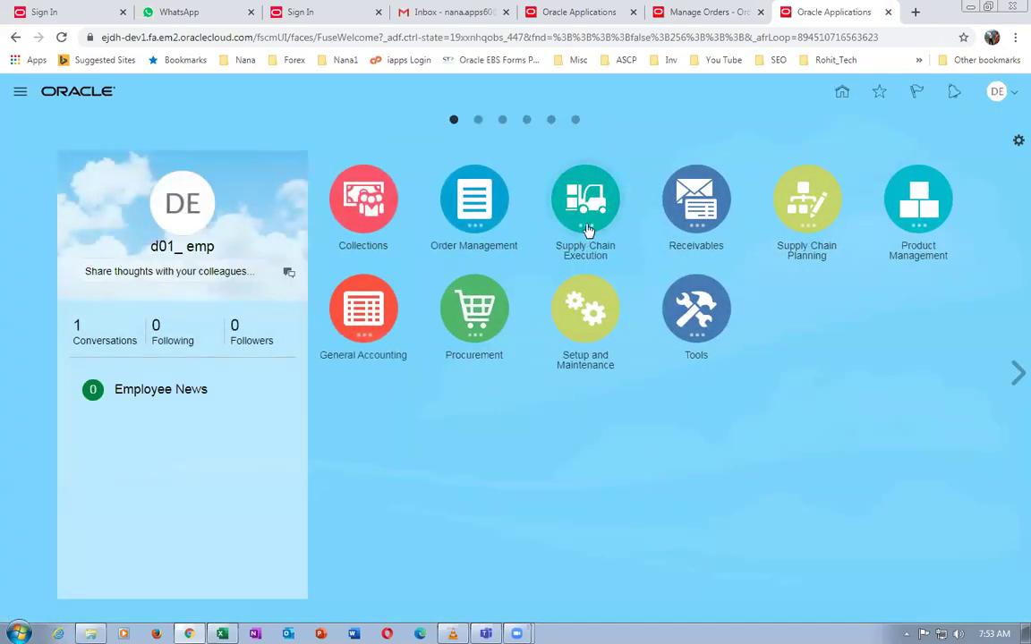
Open Receive Expected Shipments for organization D011 from Inventory Management's Receipts tasks and start an RMA search
{"action": "left_click", "coordinate": [585, 231]}
{"action": "left_click", "coordinate": [646, 303]}
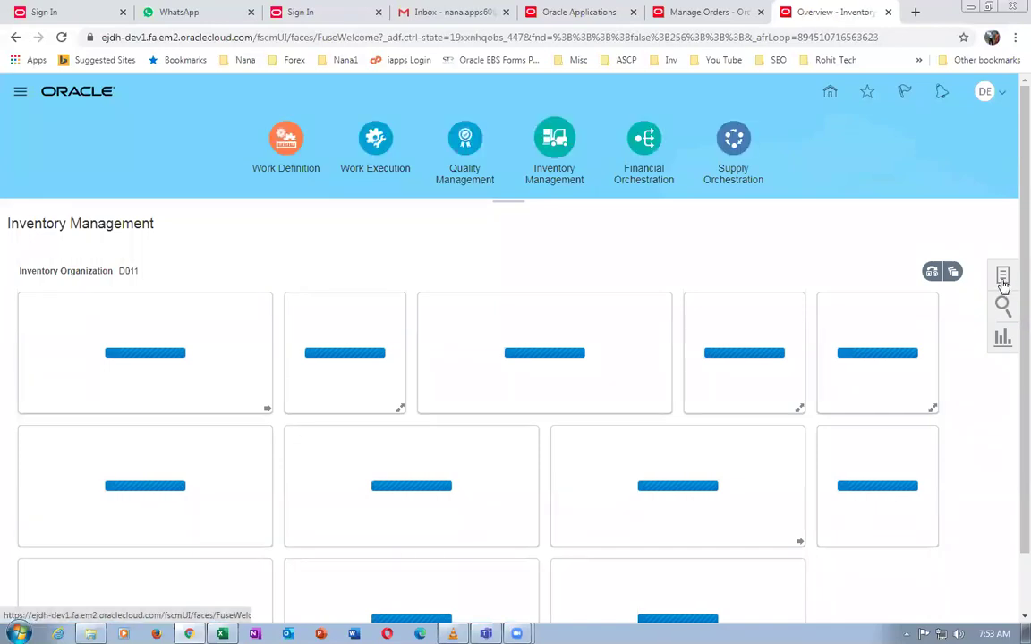
{"action": "left_click", "coordinate": [1003, 277]}
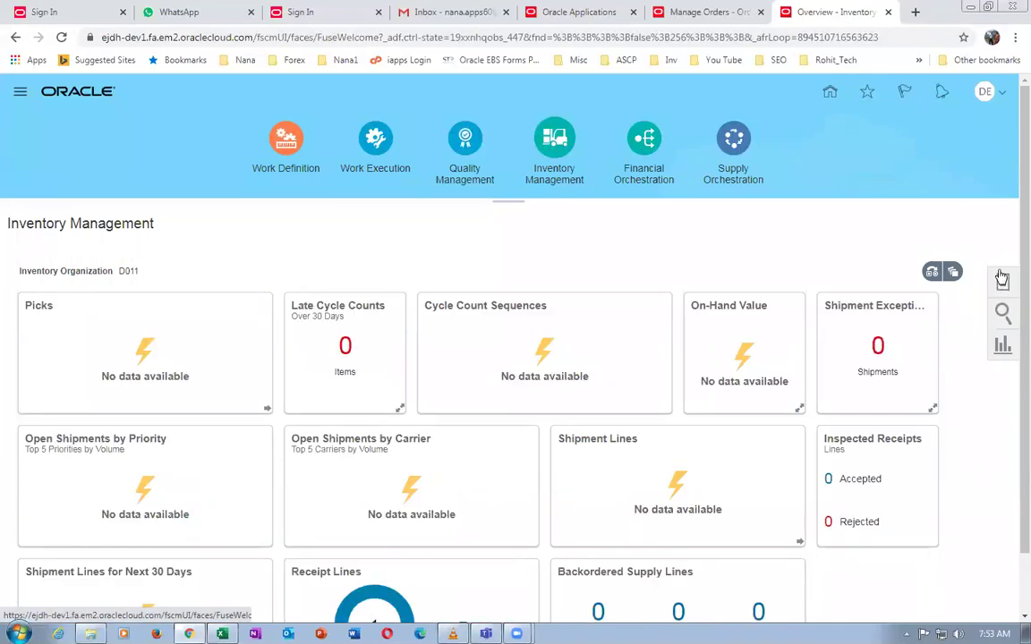
{"action": "left_click", "coordinate": [793, 216]}
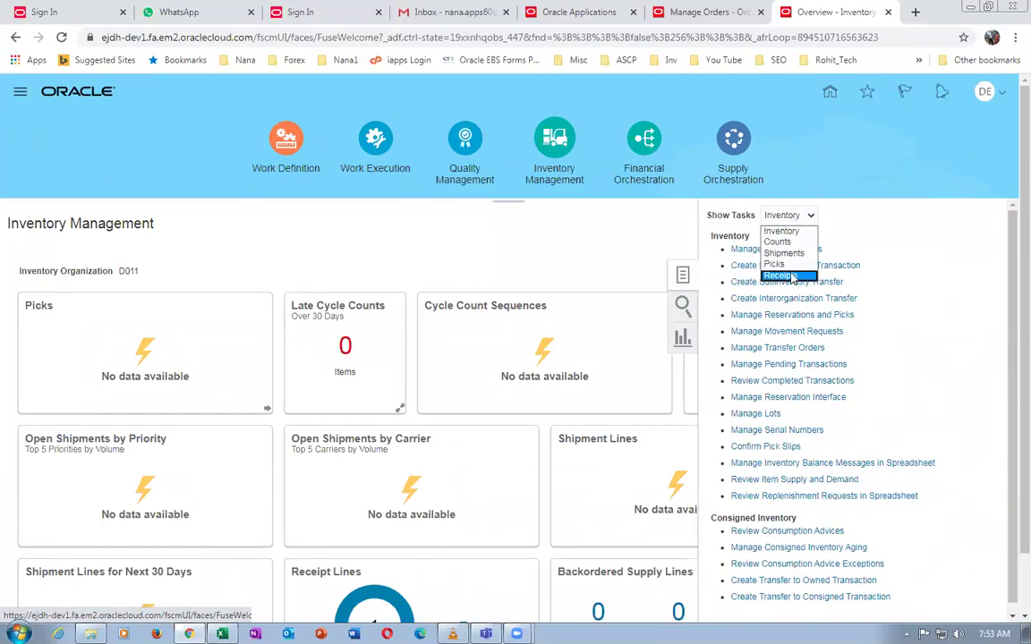
{"action": "left_click", "coordinate": [791, 277]}
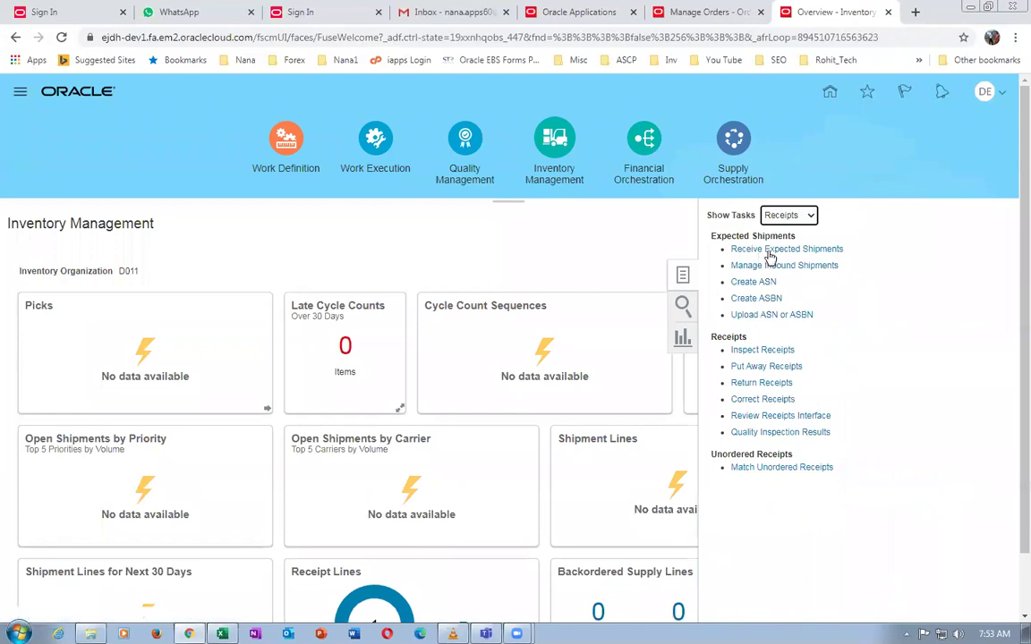
{"action": "left_click", "coordinate": [772, 250]}
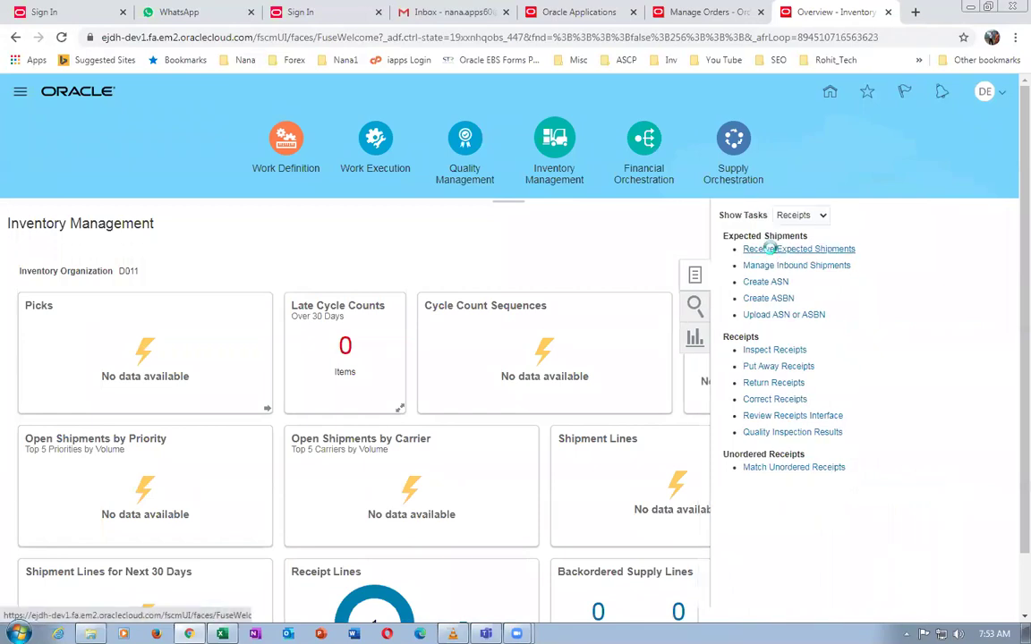
{"action": "left_click", "coordinate": [674, 239]}
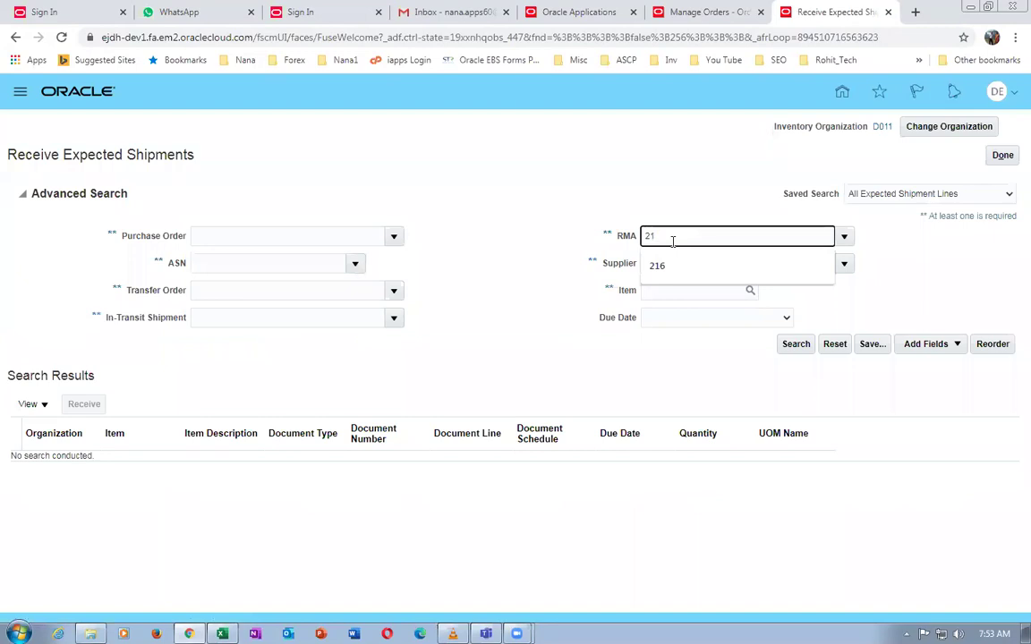
Find RMA 218, receive its line at the expected quantity, and create a receipt
{"action": "key", "text": "Tab"}
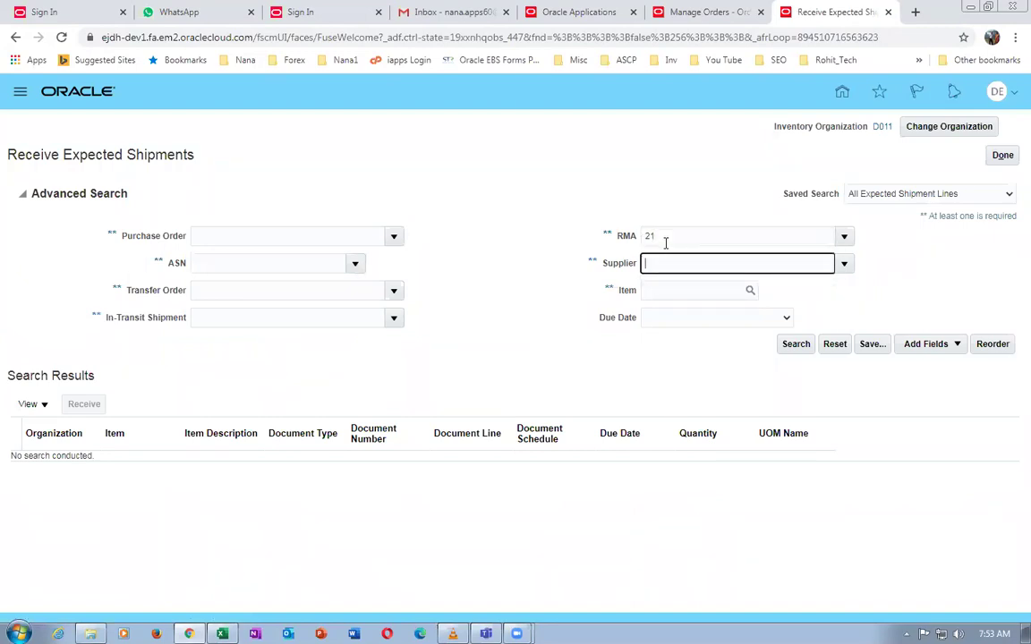
{"action": "key", "text": "Return"}
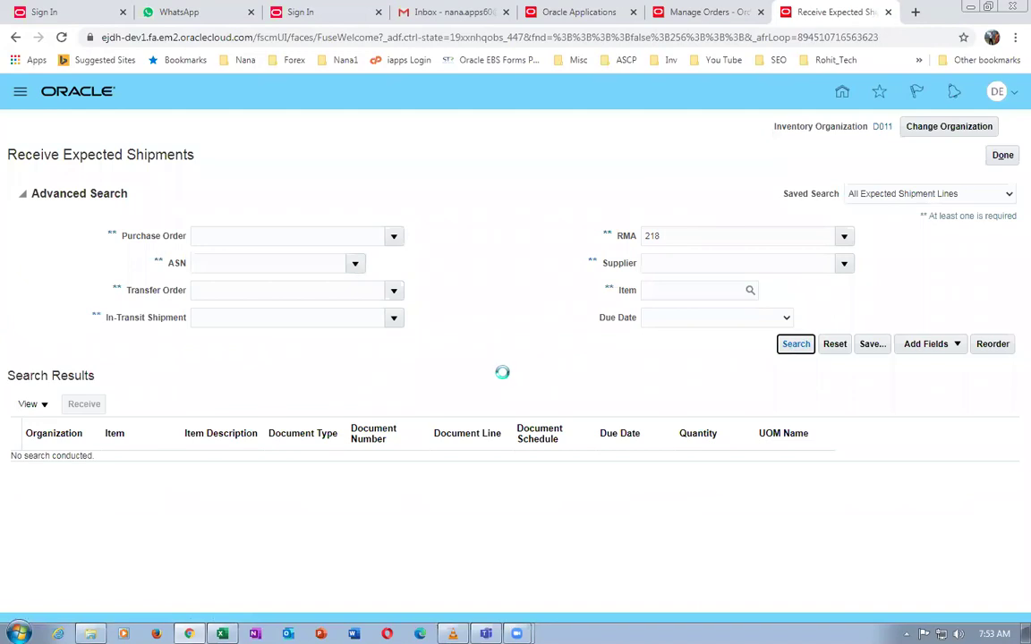
{"action": "left_click", "coordinate": [24, 315]}
{"action": "left_click", "coordinate": [80, 258]}
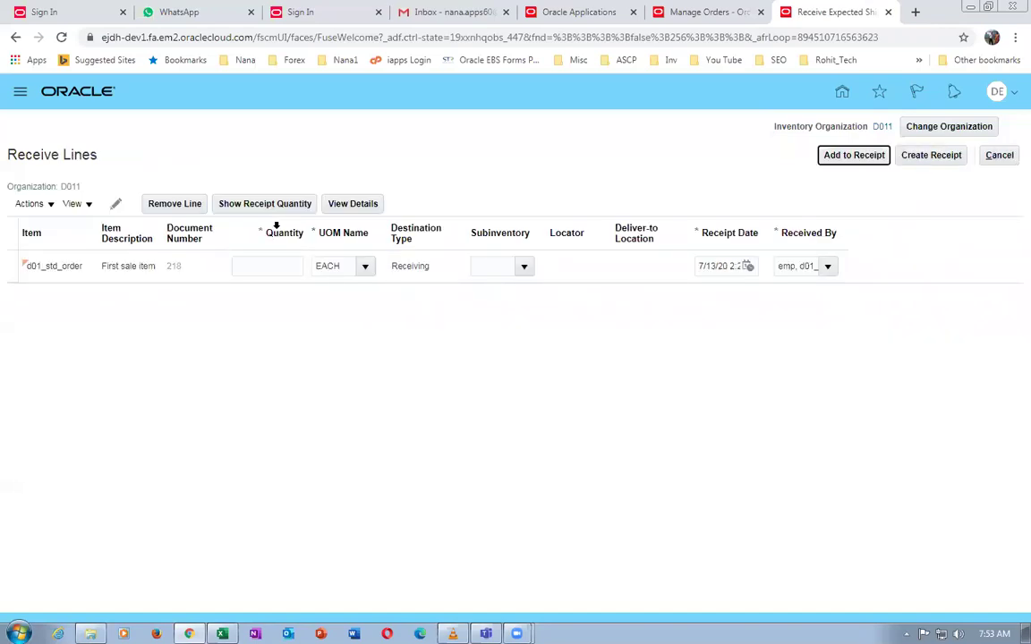
{"action": "left_click", "coordinate": [269, 205]}
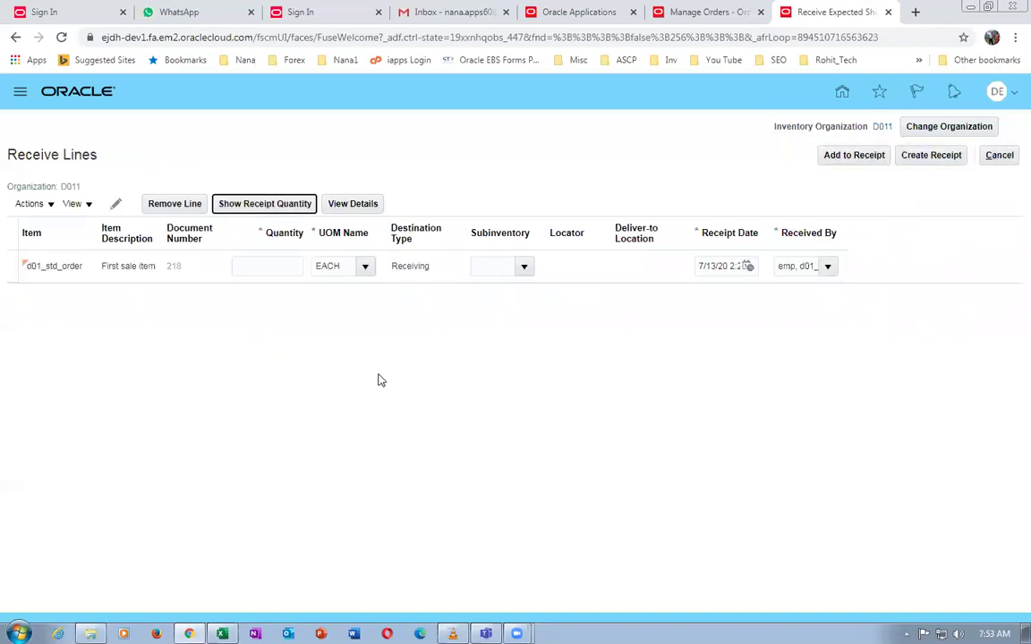
{"action": "left_click", "coordinate": [925, 159]}
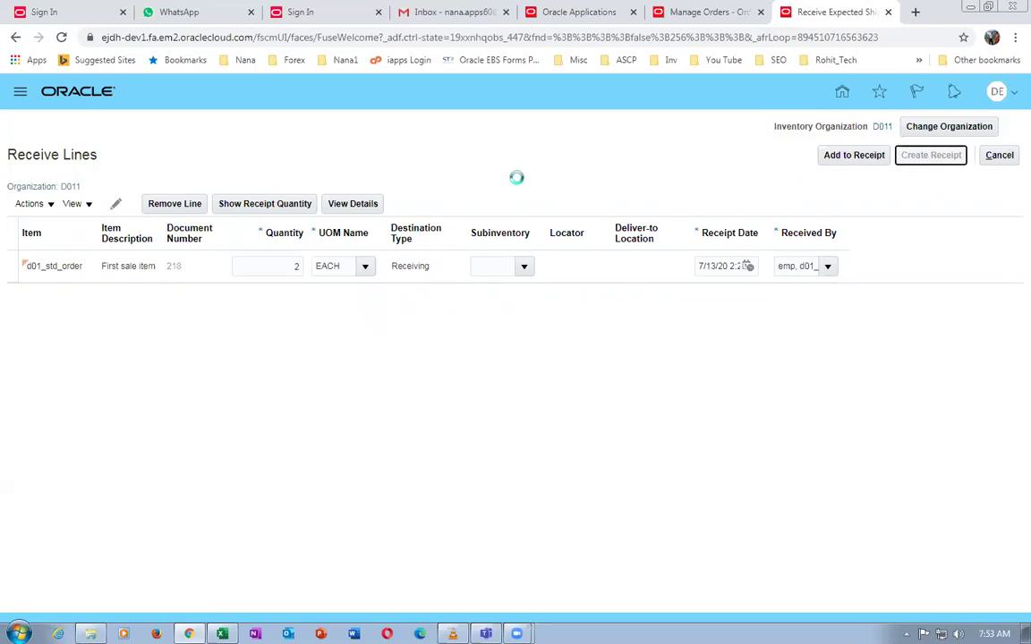
Record shipment 33453, packing slip 547567, waybill 56754 and a note, then submit receipt 1001
{"action": "left_click", "coordinate": [316, 304]}
{"action": "type", "text": "33453"}
{"action": "left_click", "coordinate": [328, 331]}
{"action": "type", "text": "547567"}
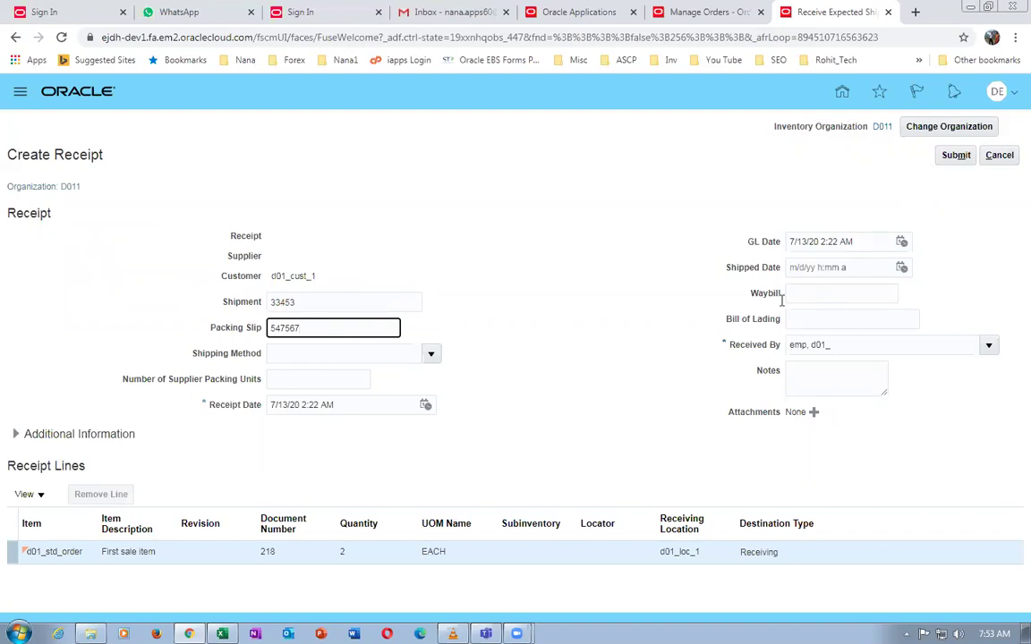
{"action": "left_click", "coordinate": [837, 297]}
{"action": "type", "text": "56754"}
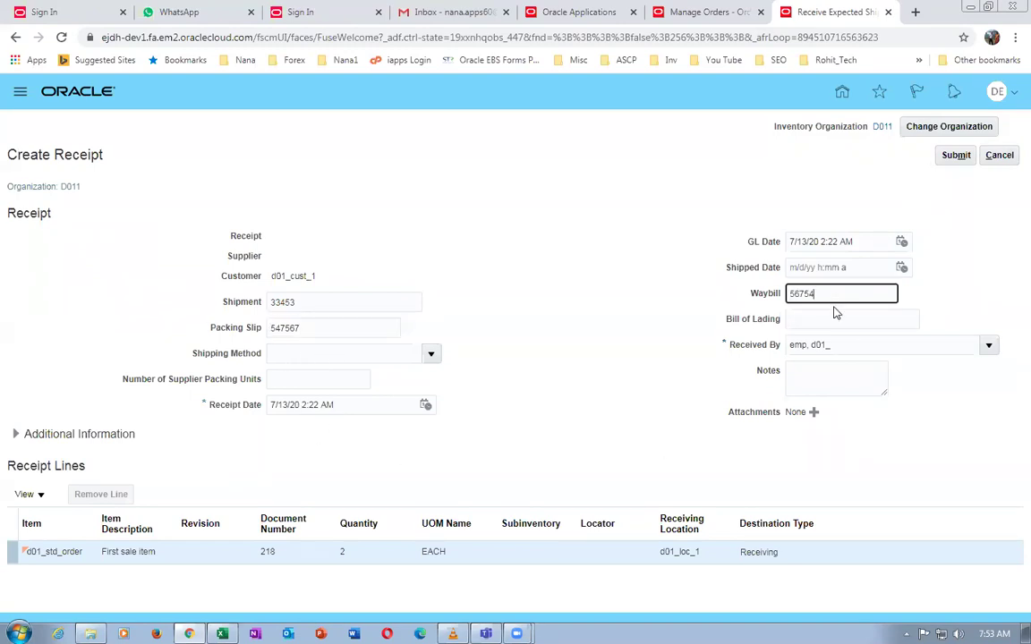
{"action": "left_click", "coordinate": [829, 318]}
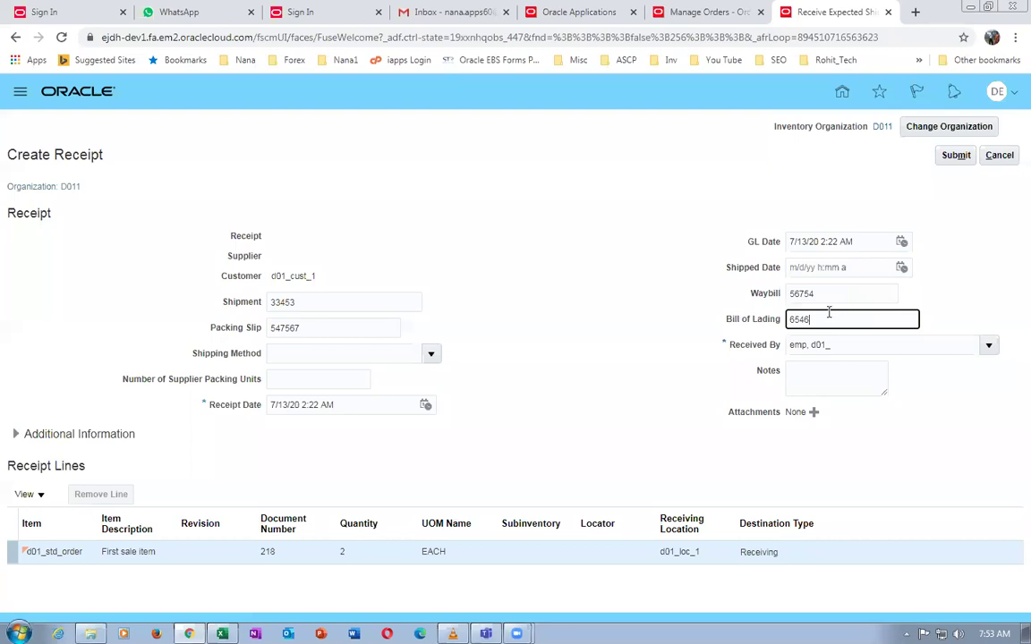
{"action": "left_click", "coordinate": [817, 372]}
{"action": "type", "text": "fbcfbncf"}
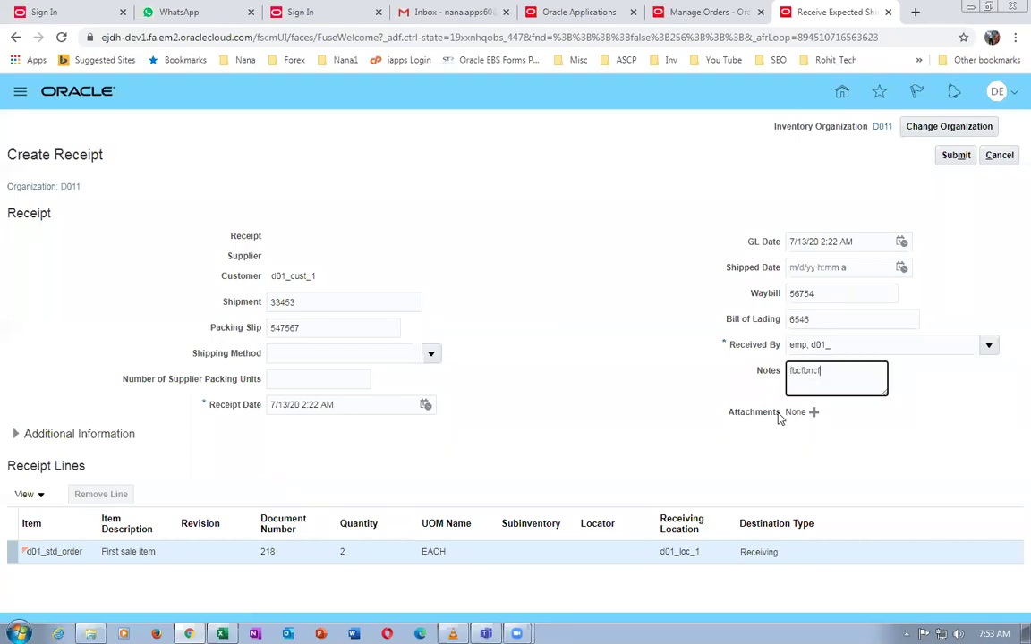
{"action": "left_click", "coordinate": [955, 155]}
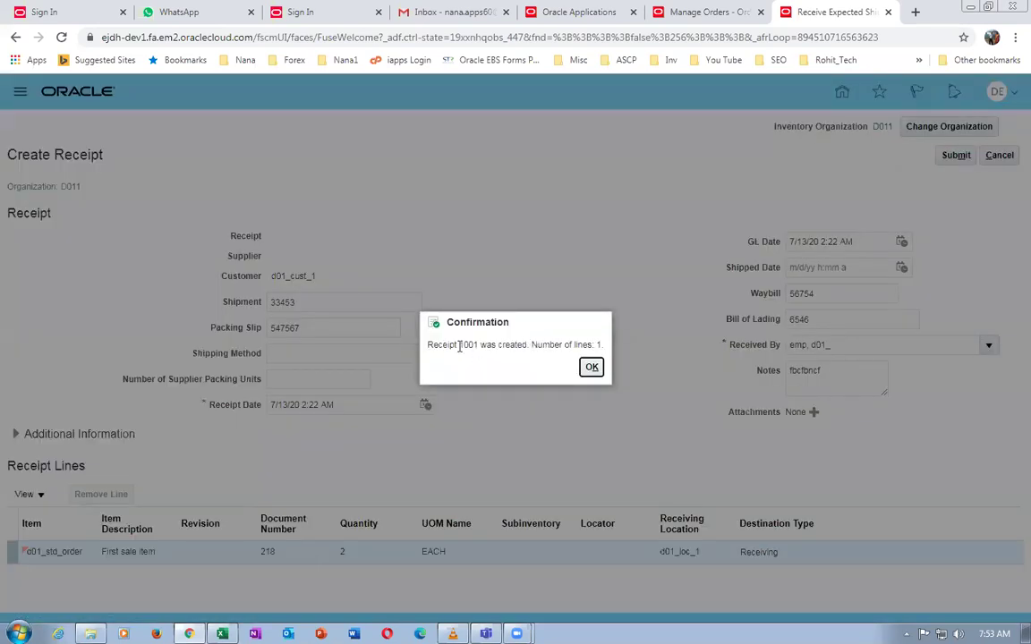
{"action": "left_click_drag", "start_coordinate": [459, 346], "coordinate": [483, 345]}
{"action": "left_click", "coordinate": [592, 369]}
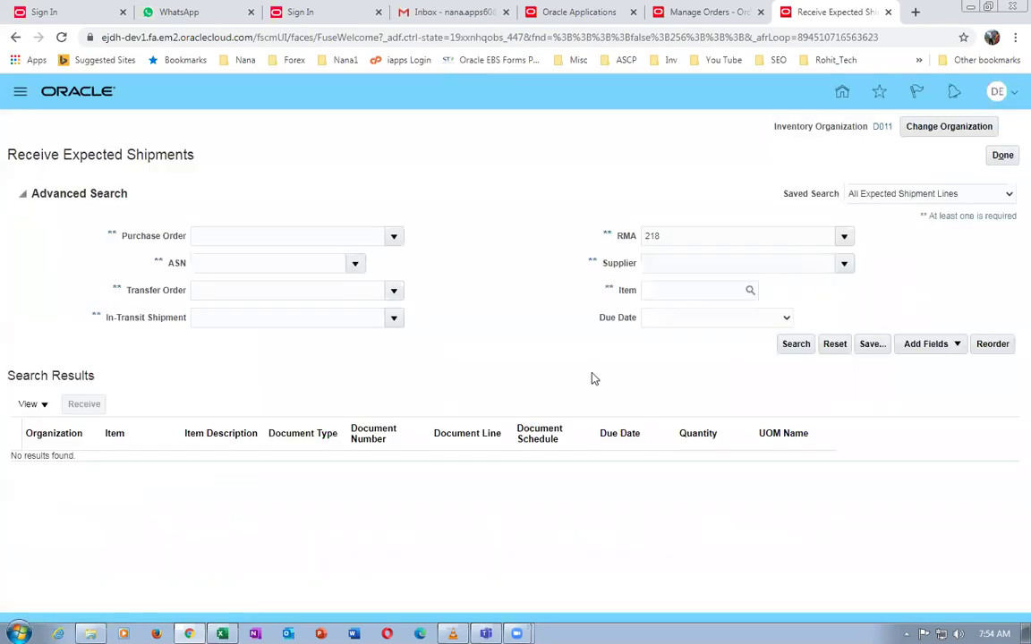
Search Put Away Receipts for receipt 1001's lines
{"action": "left_click", "coordinate": [1002, 158]}
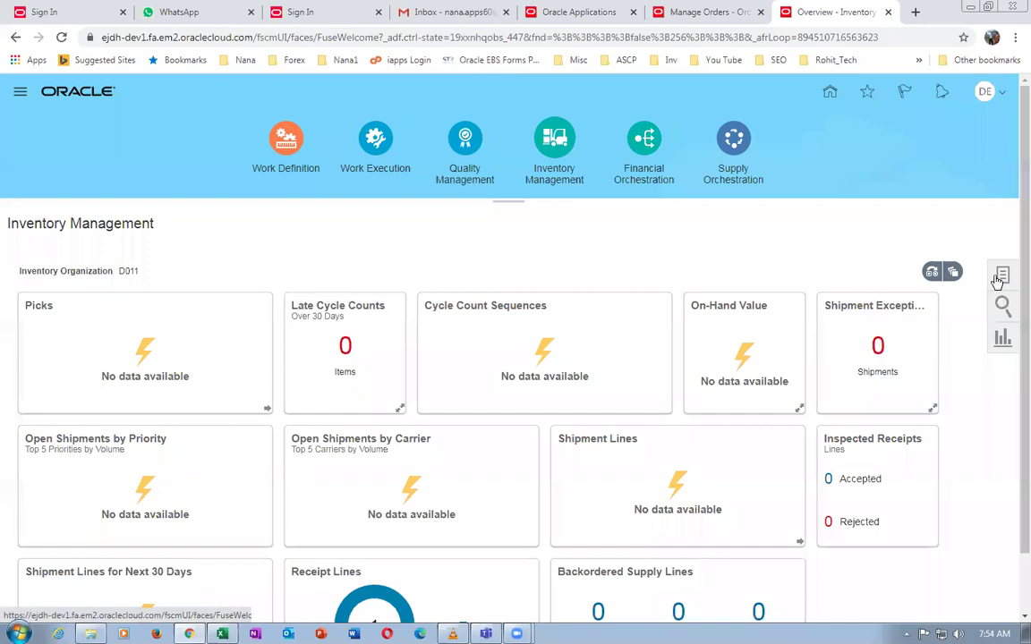
{"action": "left_click", "coordinate": [1002, 275]}
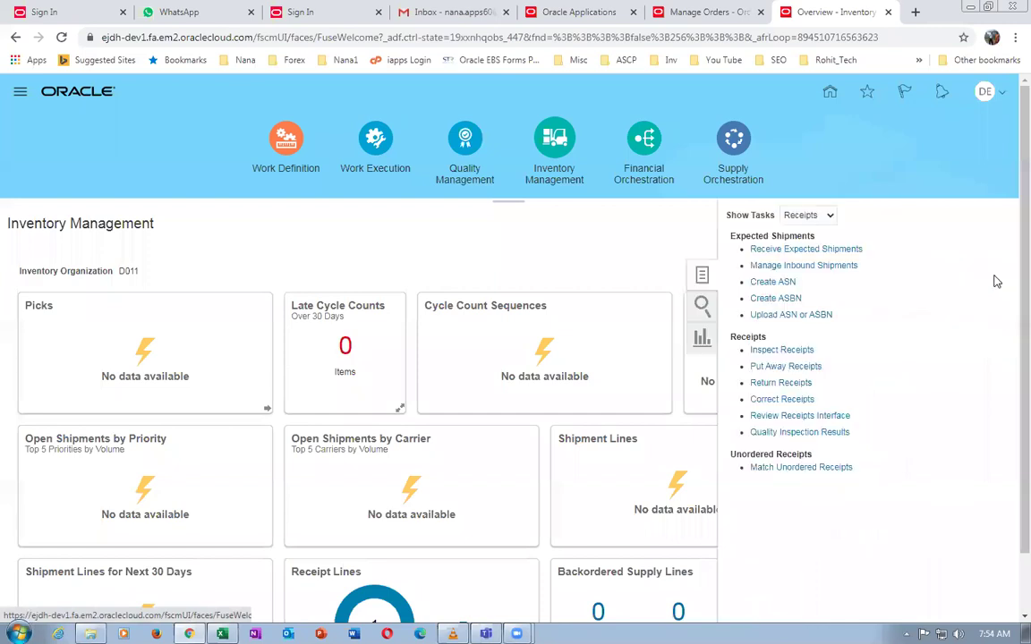
{"action": "left_click", "coordinate": [778, 364]}
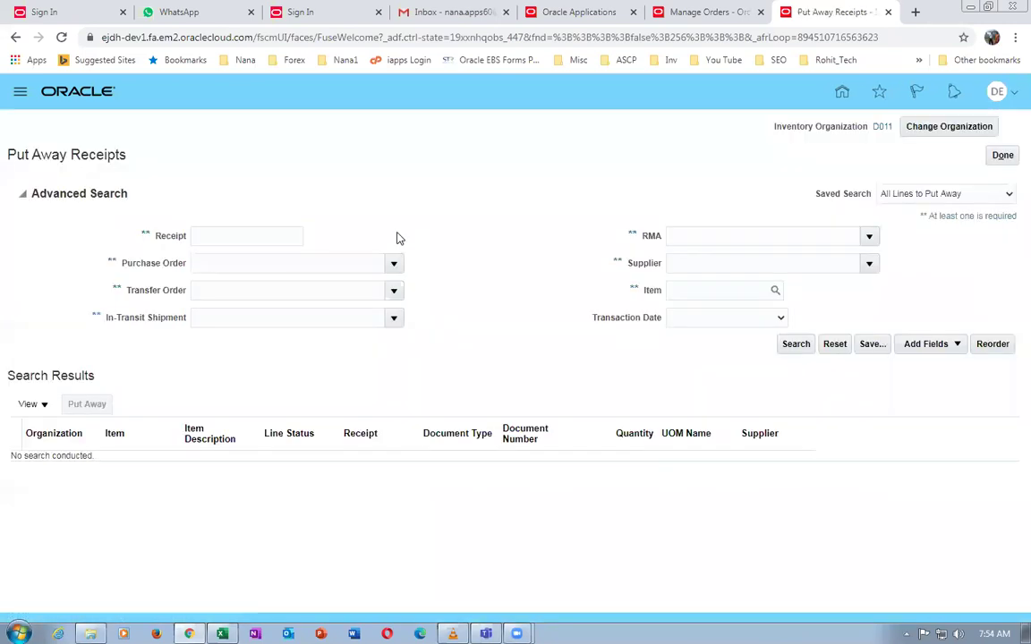
{"action": "left_click", "coordinate": [249, 234]}
{"action": "type", "text": "1"}
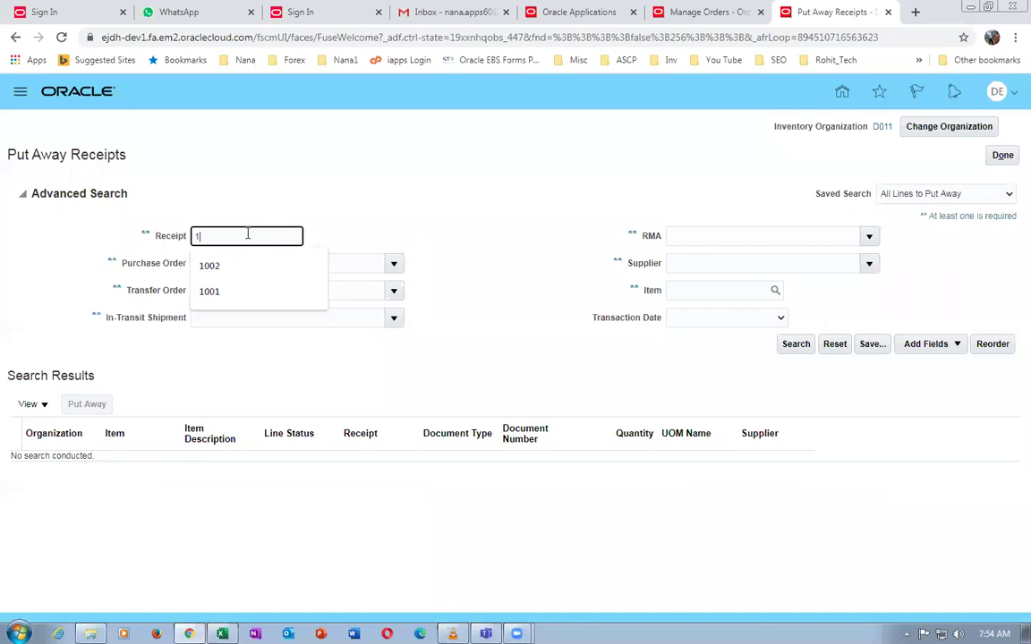
{"action": "type", "text": "001"}
{"action": "key", "text": "Tab"}
{"action": "left_click", "coordinate": [798, 345]}
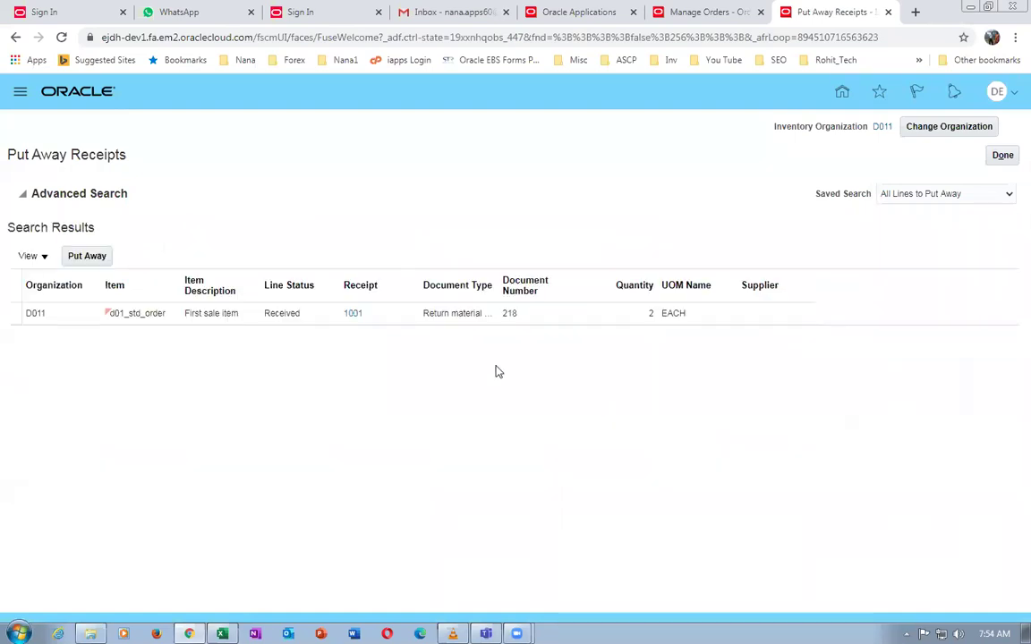
Put away receipt 1001's line into subinventory d011_FGS, then refresh order 218's orchestration process
{"action": "left_click", "coordinate": [11, 314]}
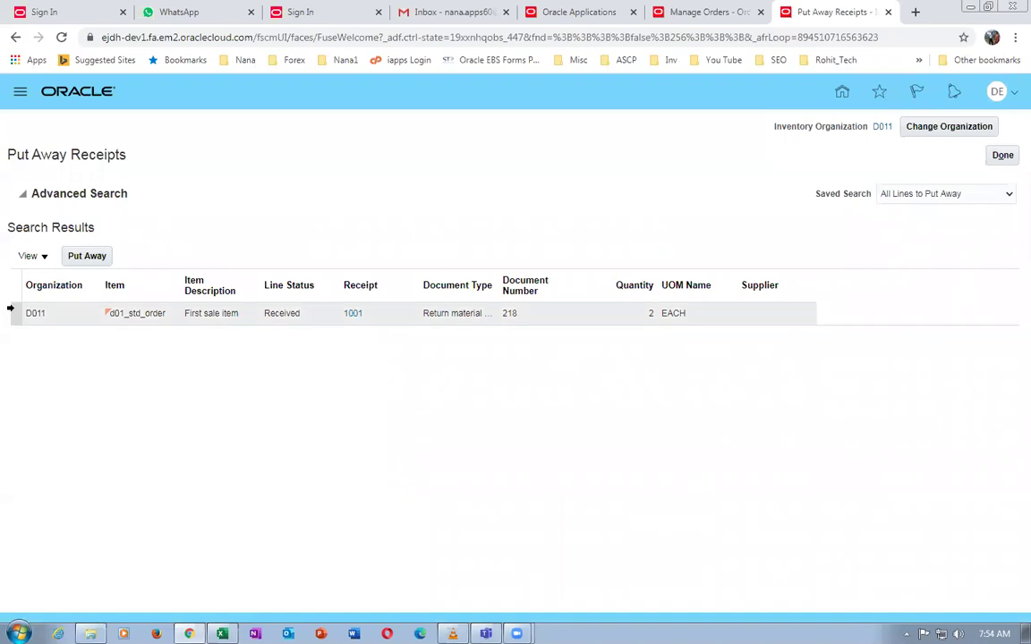
{"action": "left_click", "coordinate": [84, 257]}
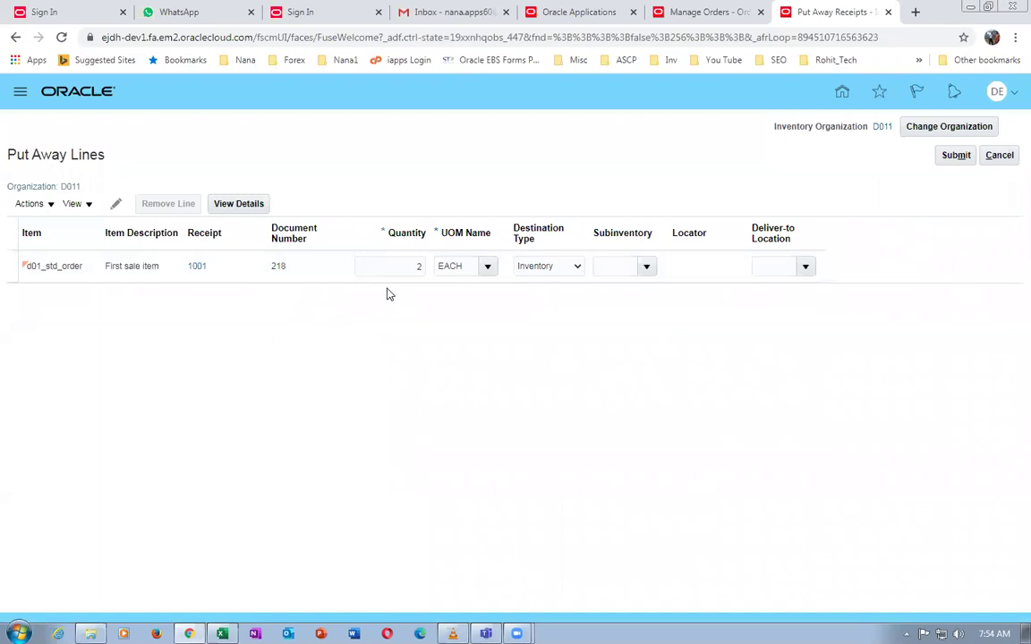
{"action": "left_click", "coordinate": [648, 272]}
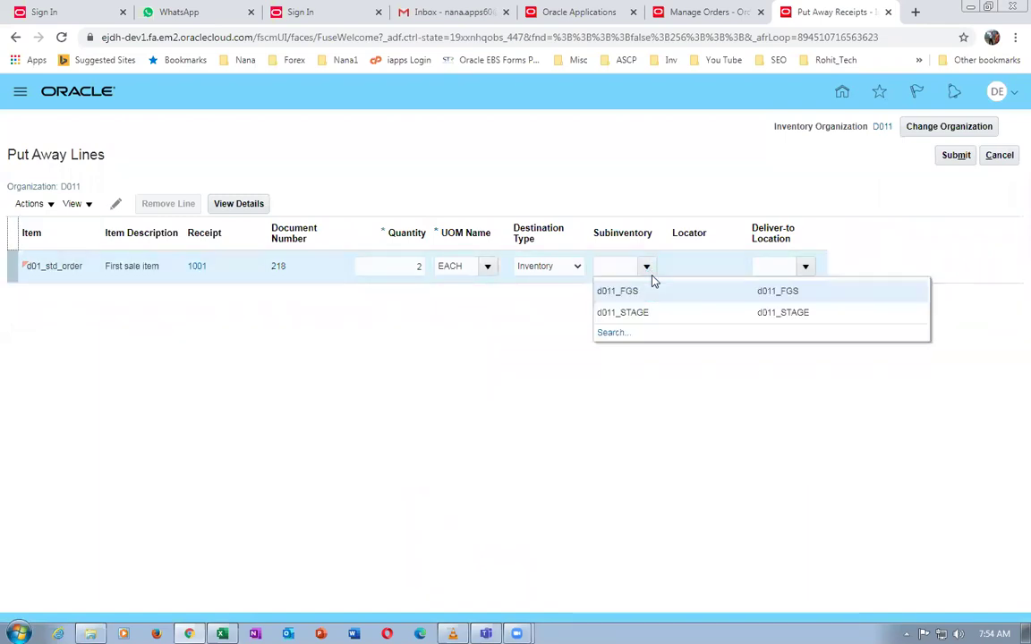
{"action": "left_click", "coordinate": [662, 293]}
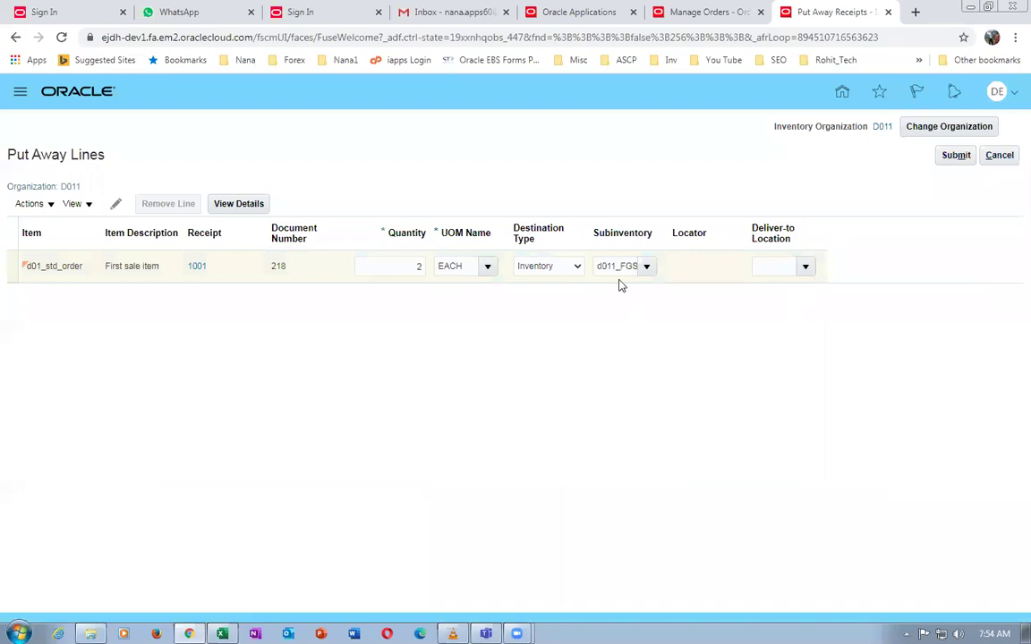
{"action": "left_click", "coordinate": [955, 155]}
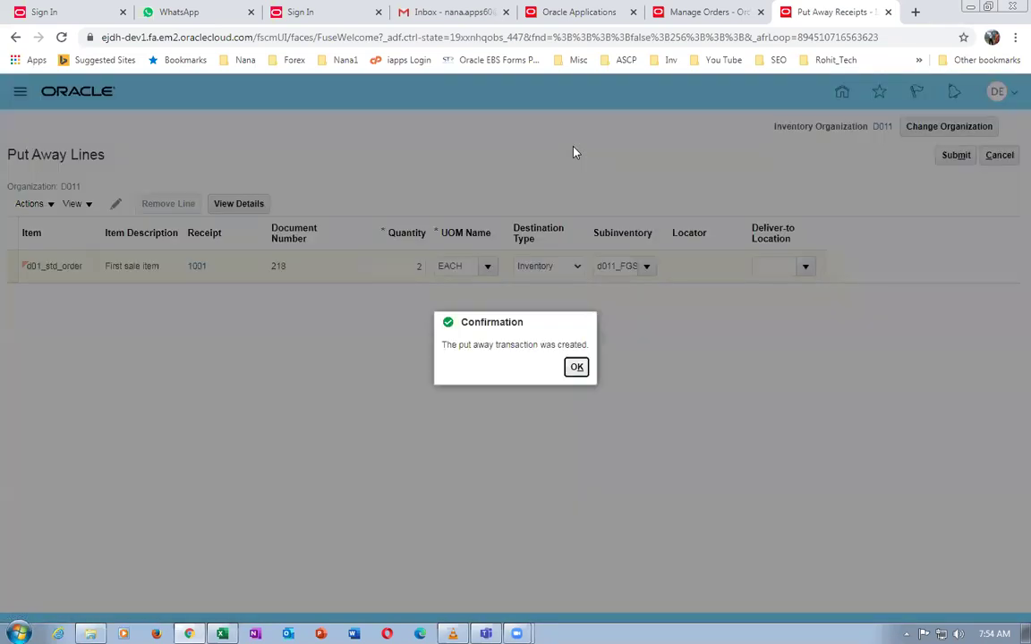
{"action": "left_click", "coordinate": [578, 367]}
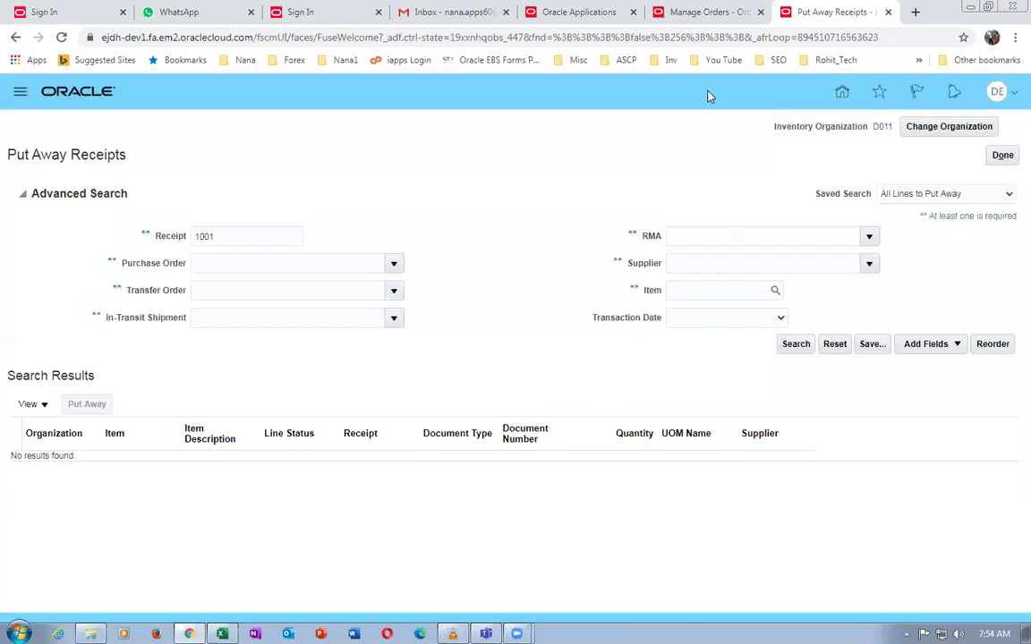
{"action": "left_click", "coordinate": [694, 13]}
{"action": "left_click", "coordinate": [941, 222]}
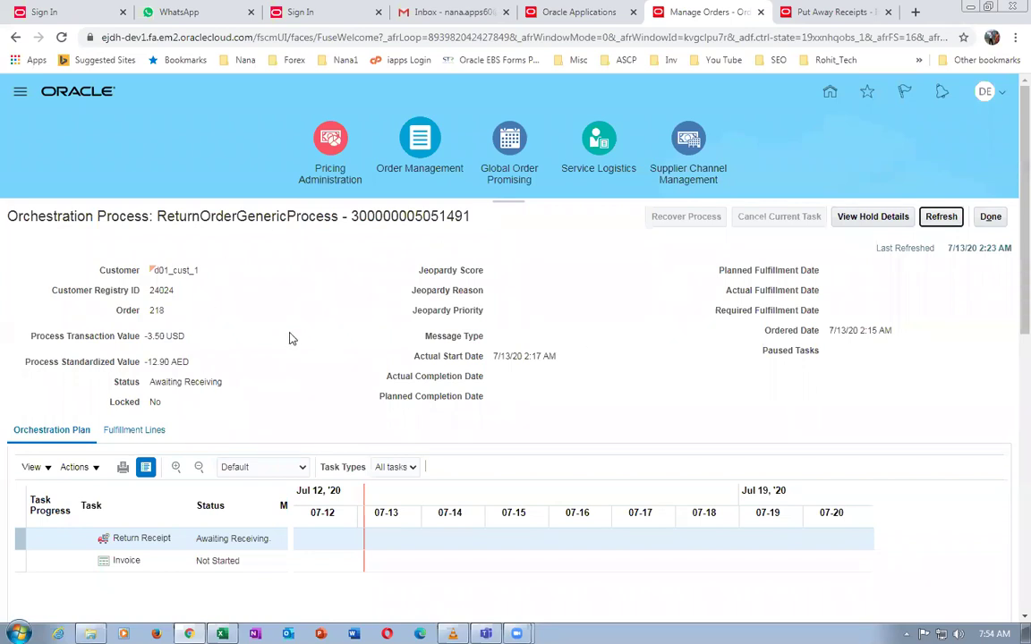
Refresh order 218's orchestration status again, then close the Put Away Receipts page with Done
{"action": "left_click", "coordinate": [939, 217]}
{"action": "left_click", "coordinate": [825, 12]}
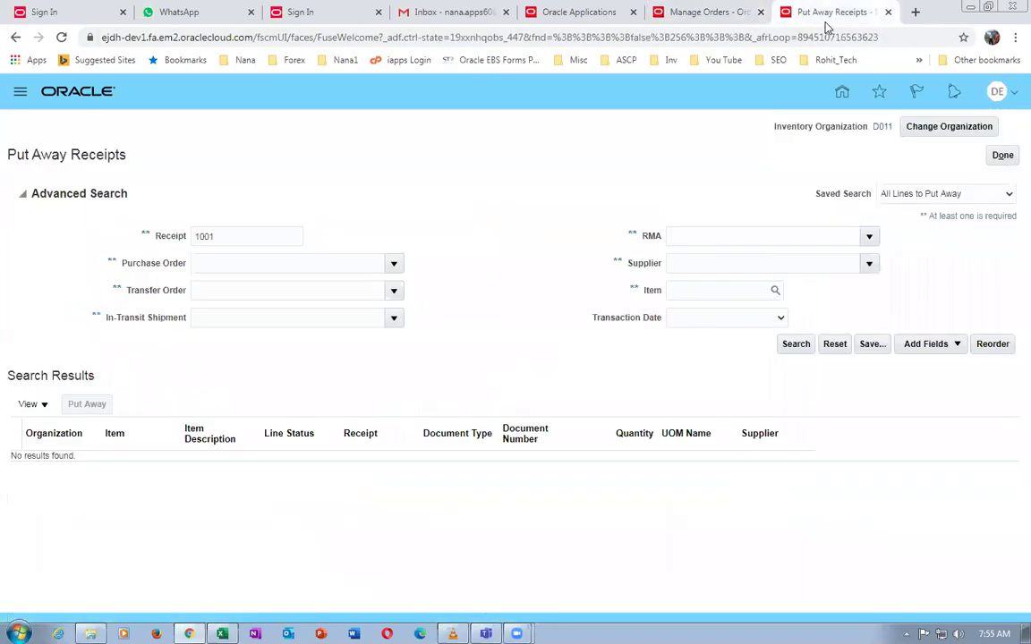
{"action": "left_click", "coordinate": [1004, 156]}
From Tools > Scheduled Processes, look up the Send Receipt Confirmation job by name for a new process
{"action": "left_click", "coordinate": [828, 93]}
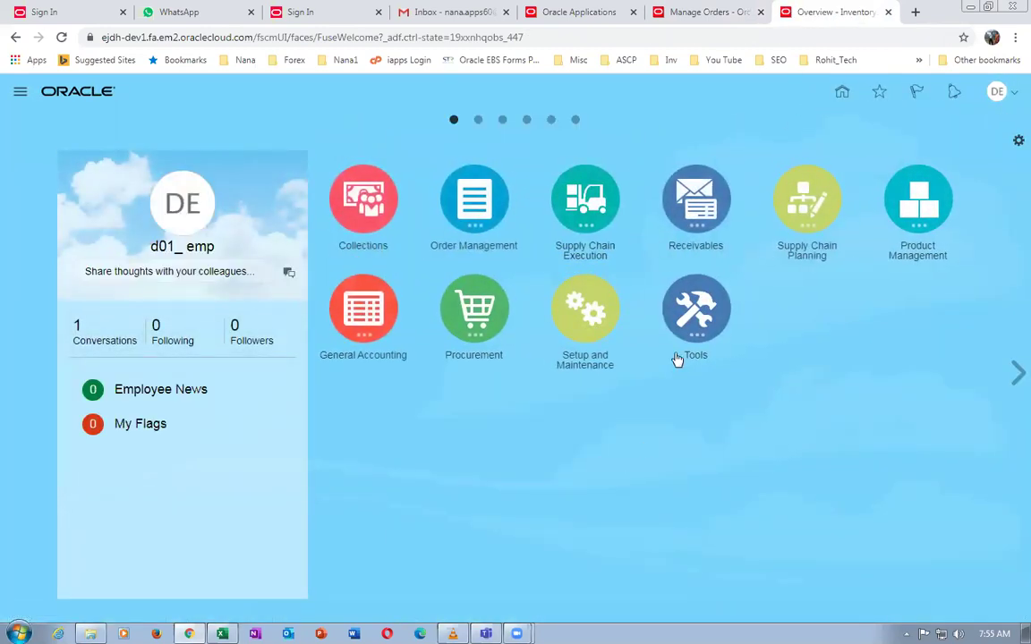
{"action": "left_click", "coordinate": [705, 356]}
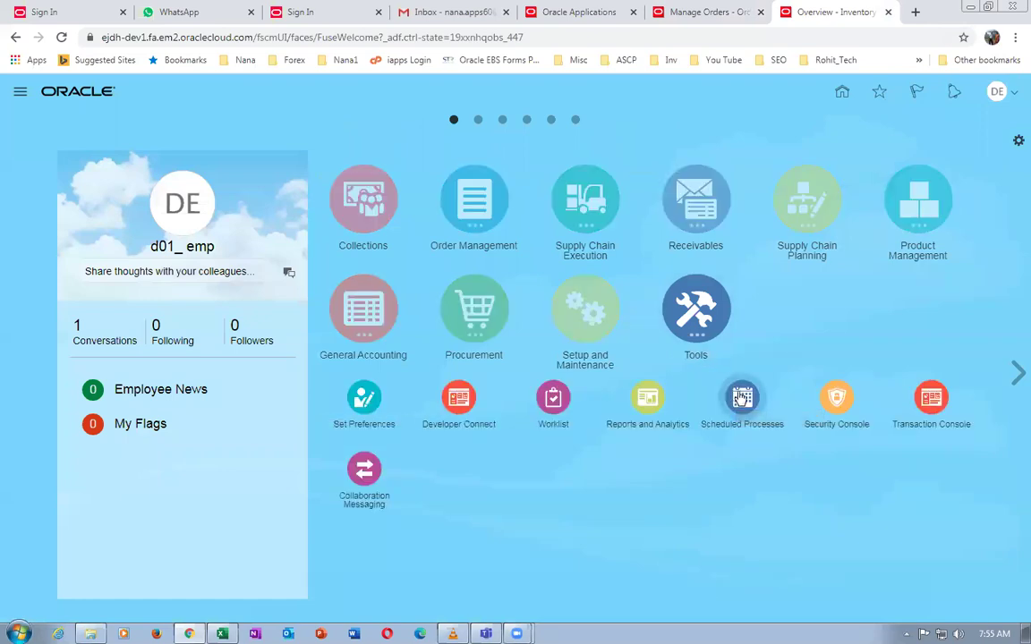
{"action": "left_click", "coordinate": [742, 400]}
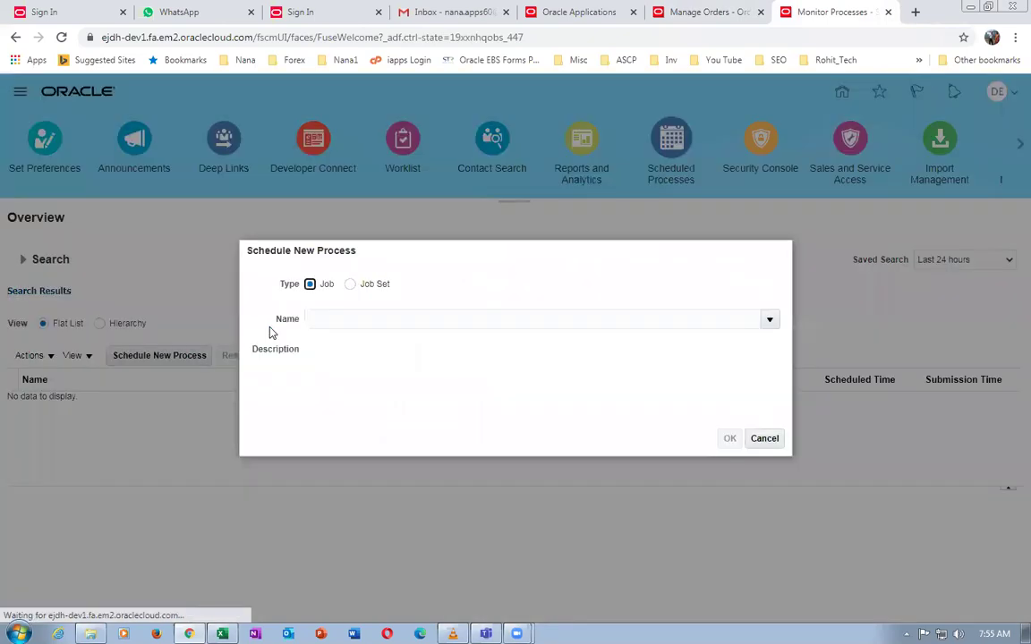
{"action": "type", "text": "send receipt conf"}
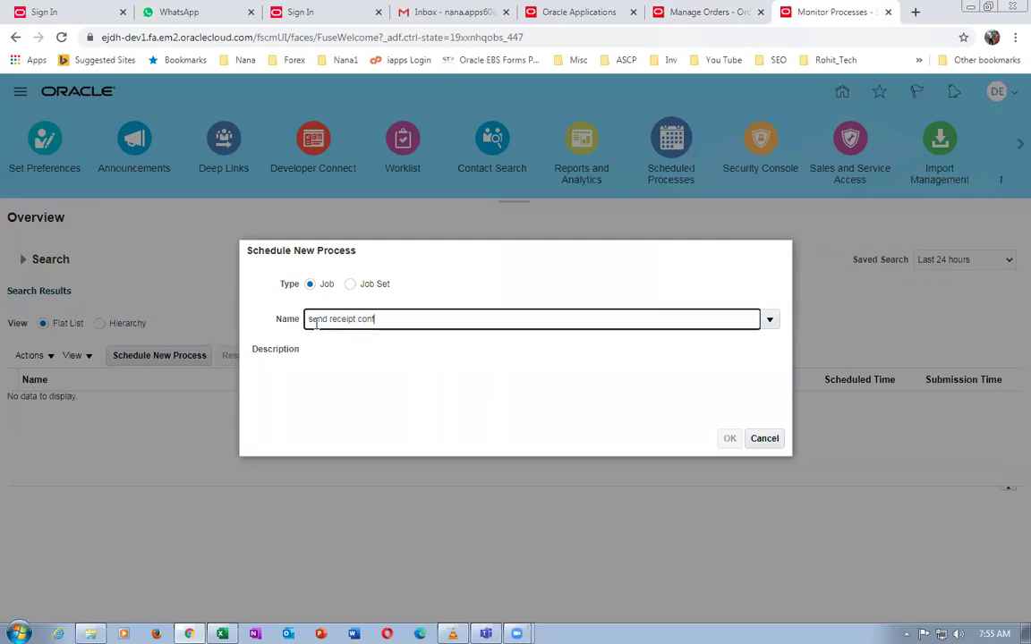
{"action": "key", "text": "Tab"}
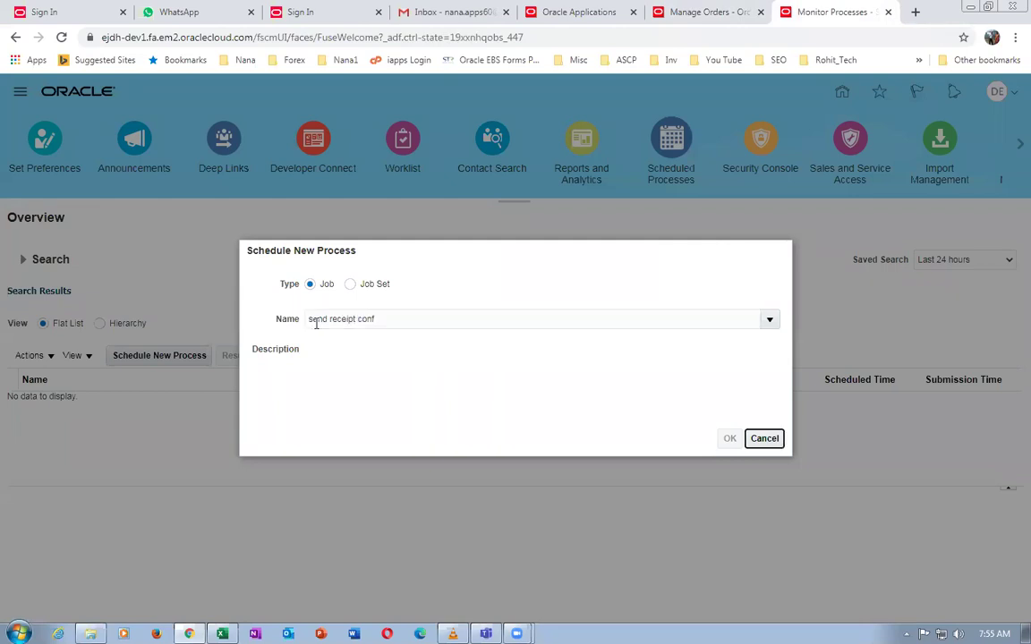
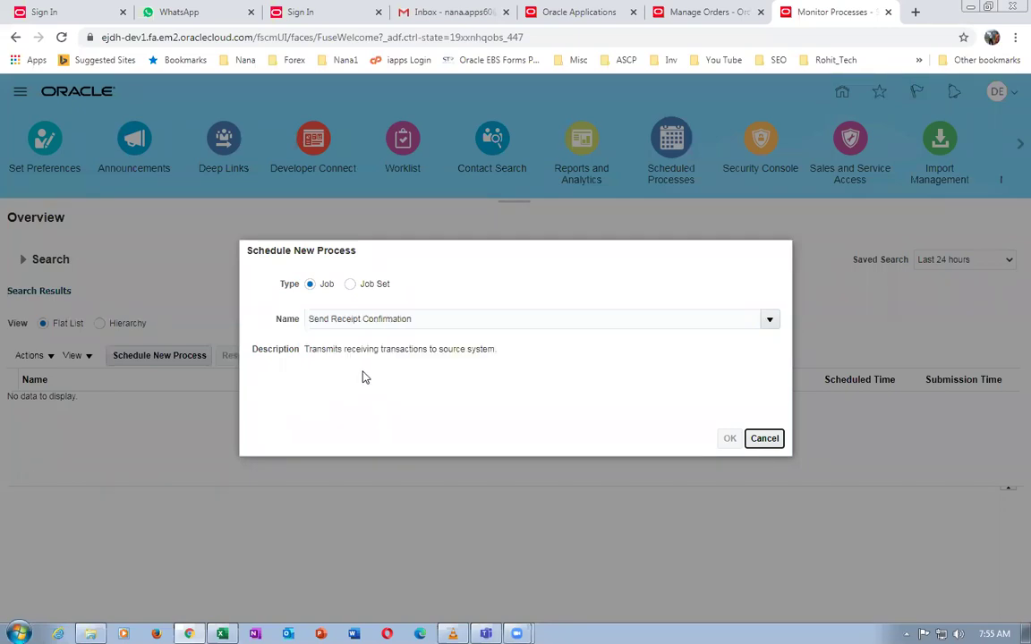
Schedule Send Receipt Confirmation with organization D011 and source Oracle Fusion Order Orchestration And Planning
{"action": "left_click", "coordinate": [728, 439]}
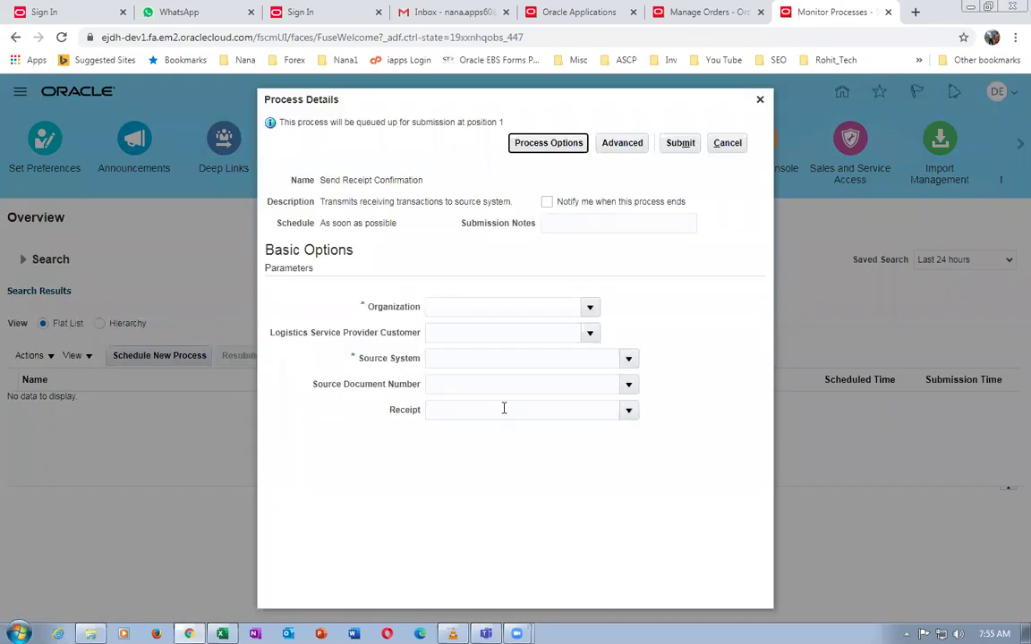
{"action": "left_click", "coordinate": [483, 308]}
{"action": "type", "text": "D011"}
{"action": "key", "text": "Tab"}
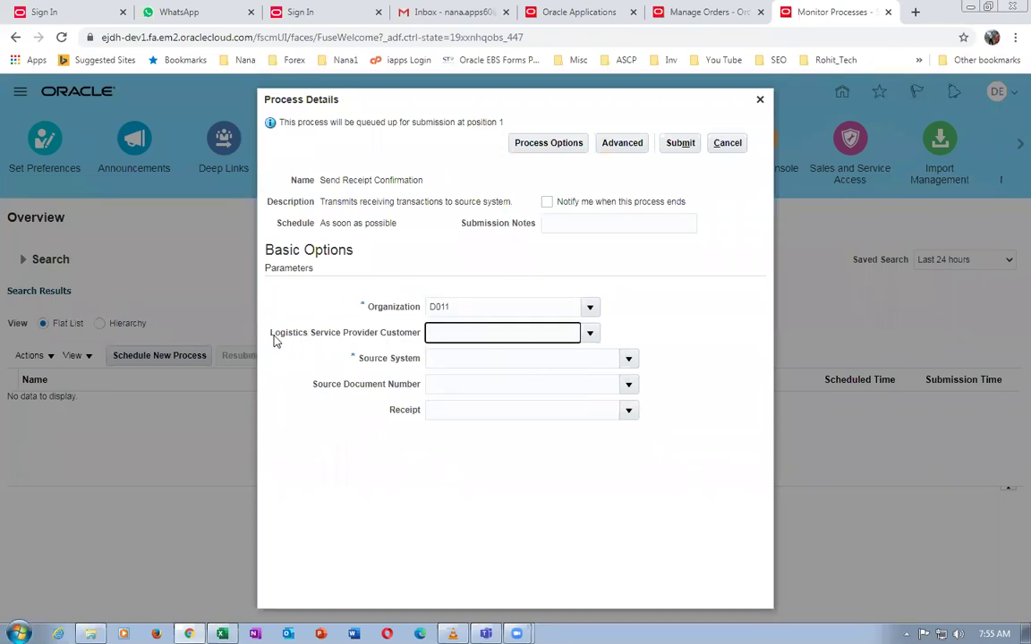
{"action": "left_click", "coordinate": [509, 360]}
{"action": "left_click", "coordinate": [629, 362]}
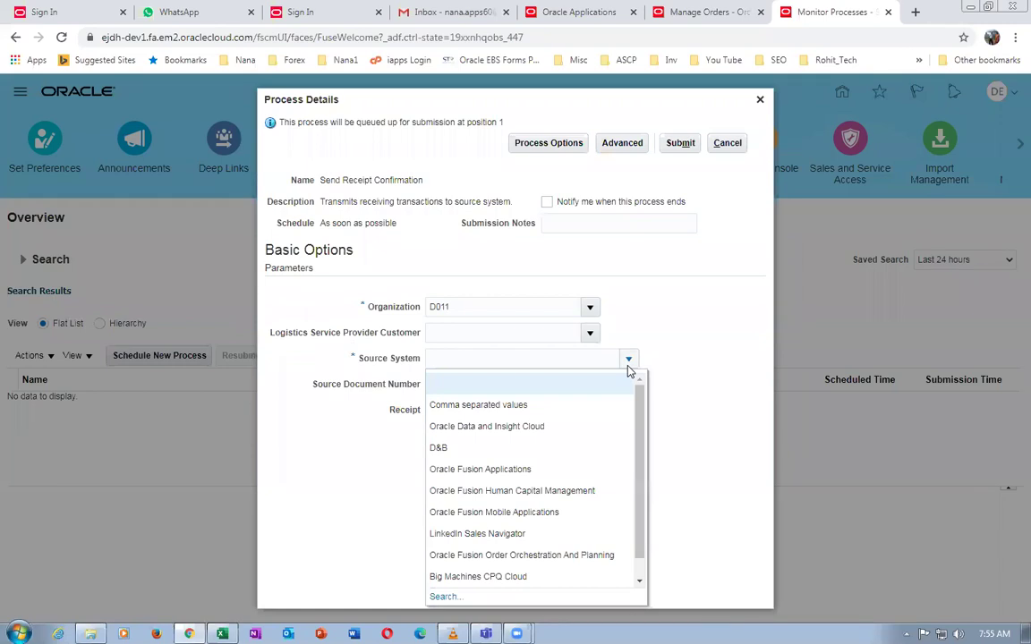
{"action": "left_click", "coordinate": [585, 555]}
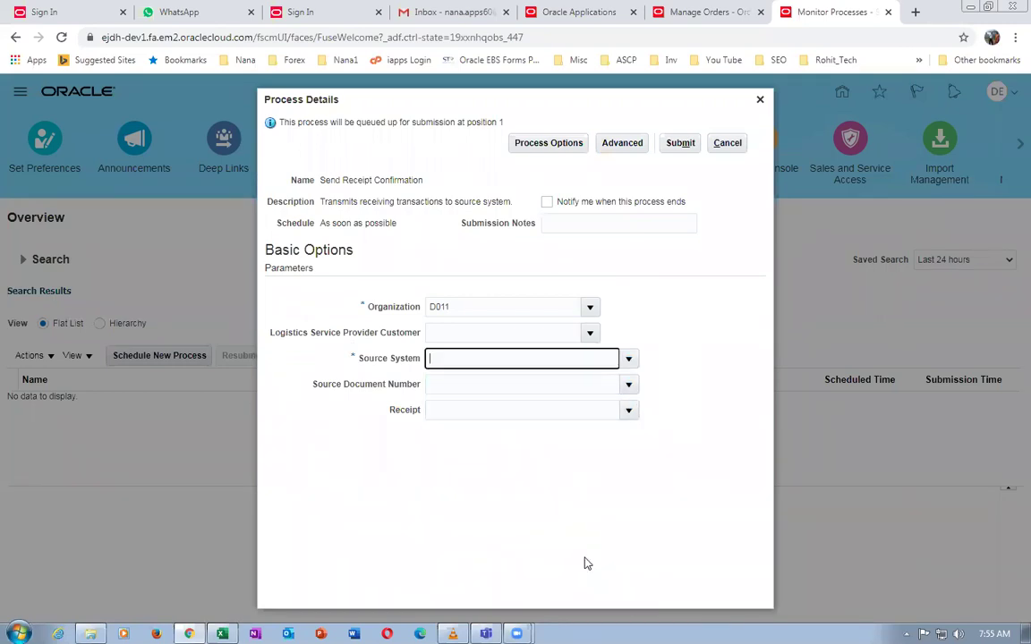
Look up receipt 1001 as the receipt parameter and submit the job
{"action": "left_click", "coordinate": [543, 412]}
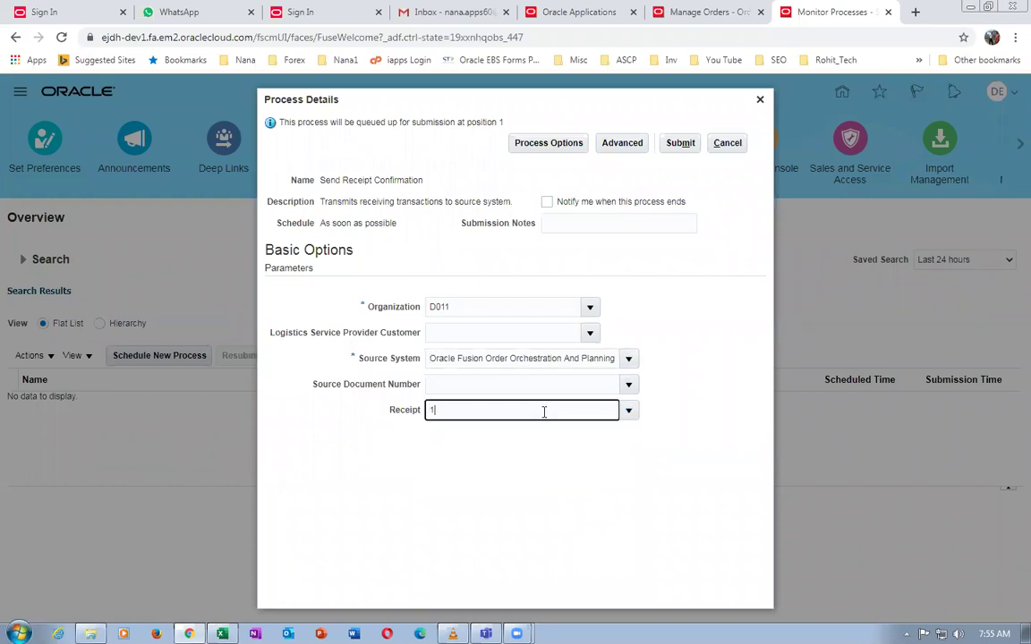
{"action": "key", "text": "Tab"}
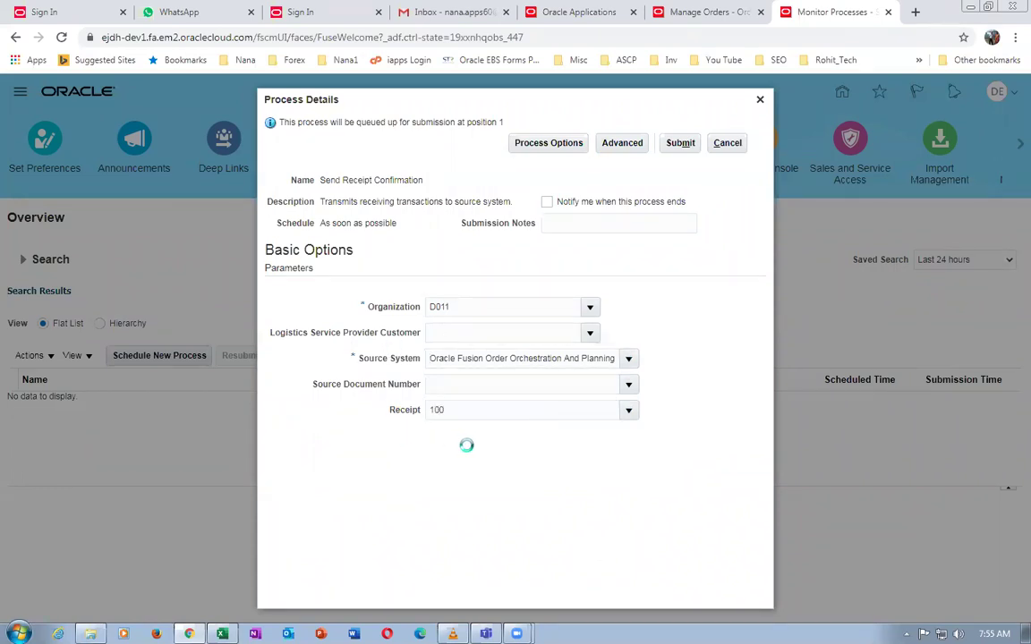
{"action": "left_click", "coordinate": [629, 410]}
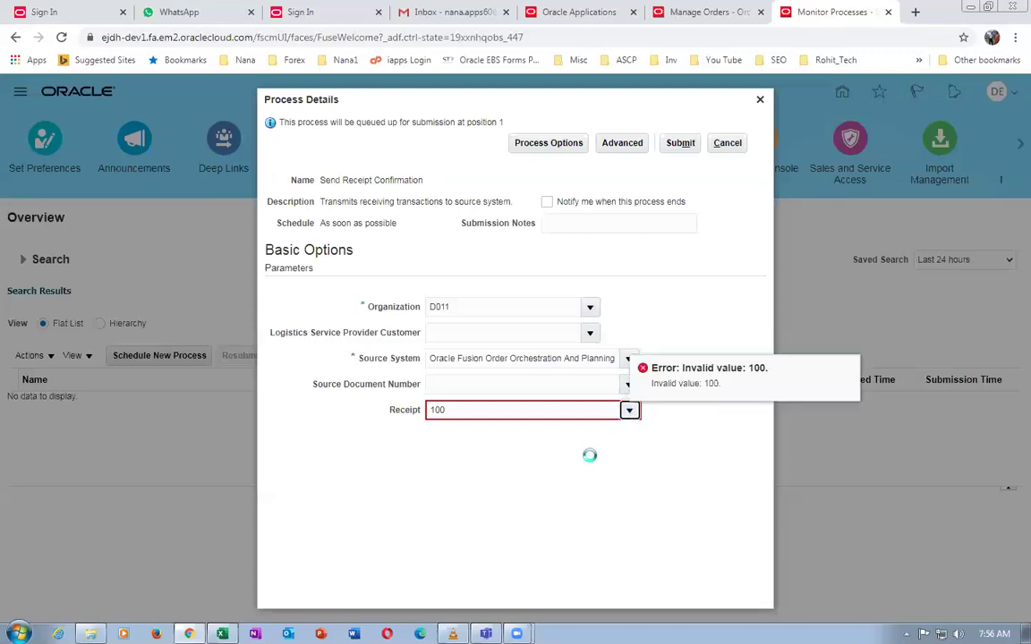
{"action": "left_click", "coordinate": [508, 475]}
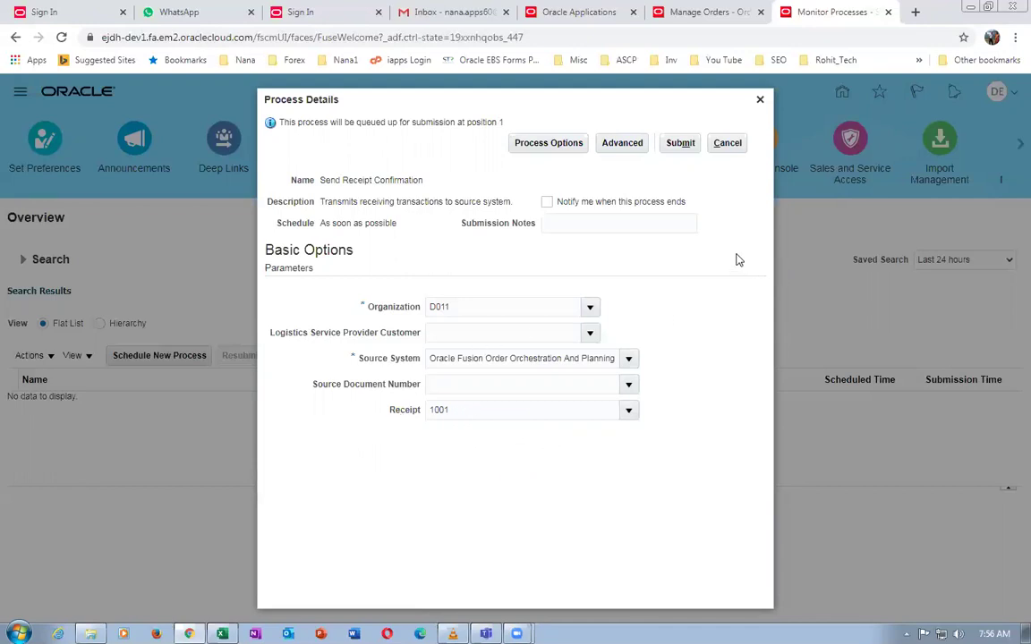
{"action": "left_click", "coordinate": [677, 147]}
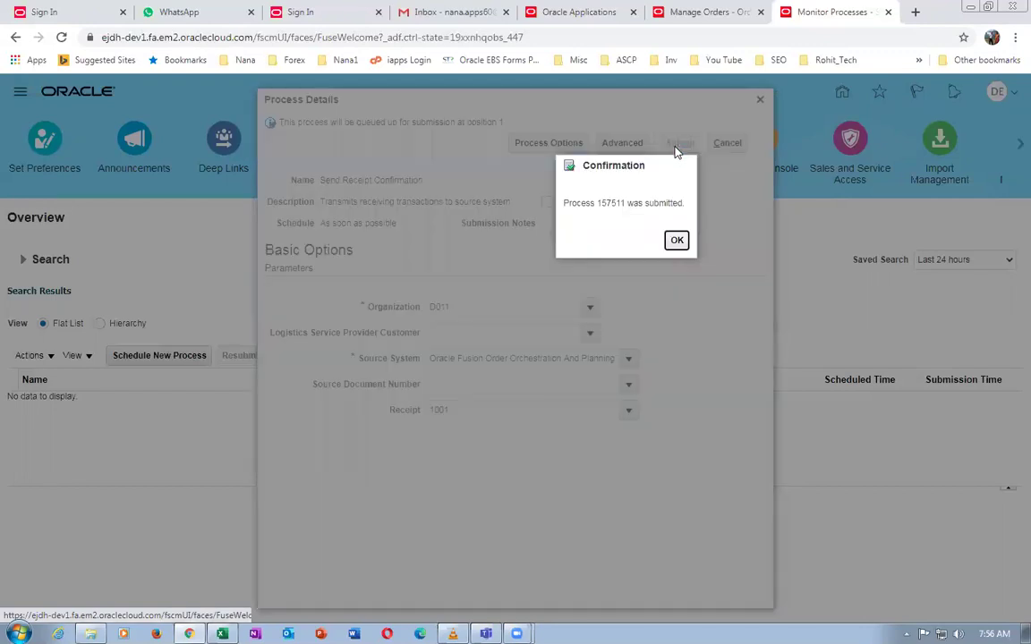
Refresh the process list until process 157511 shows Succeeded
{"action": "left_click", "coordinate": [676, 241]}
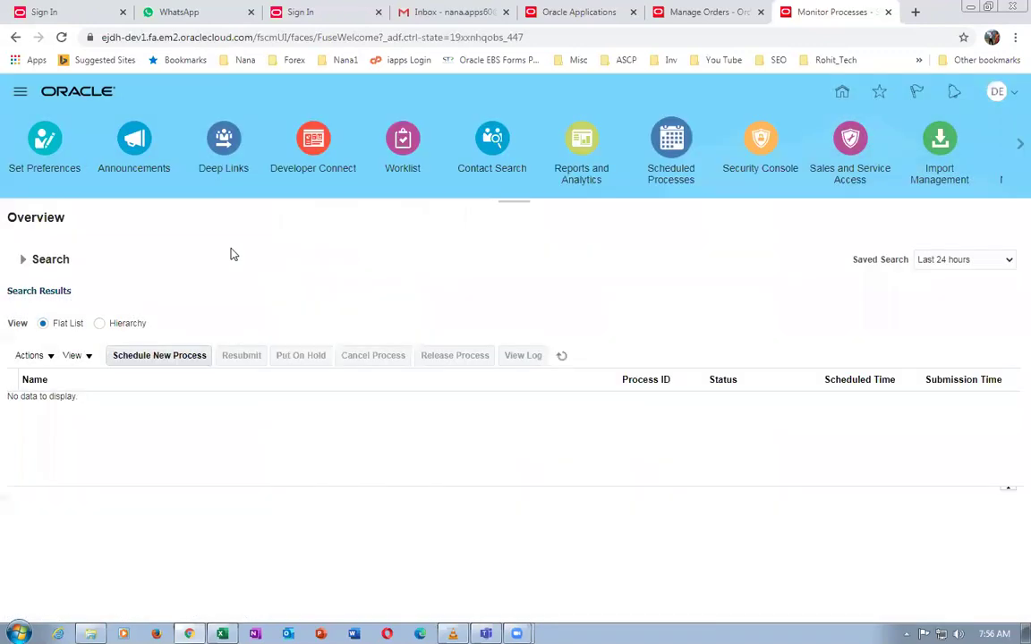
{"action": "left_click", "coordinate": [561, 357]}
{"action": "left_click", "coordinate": [559, 357]}
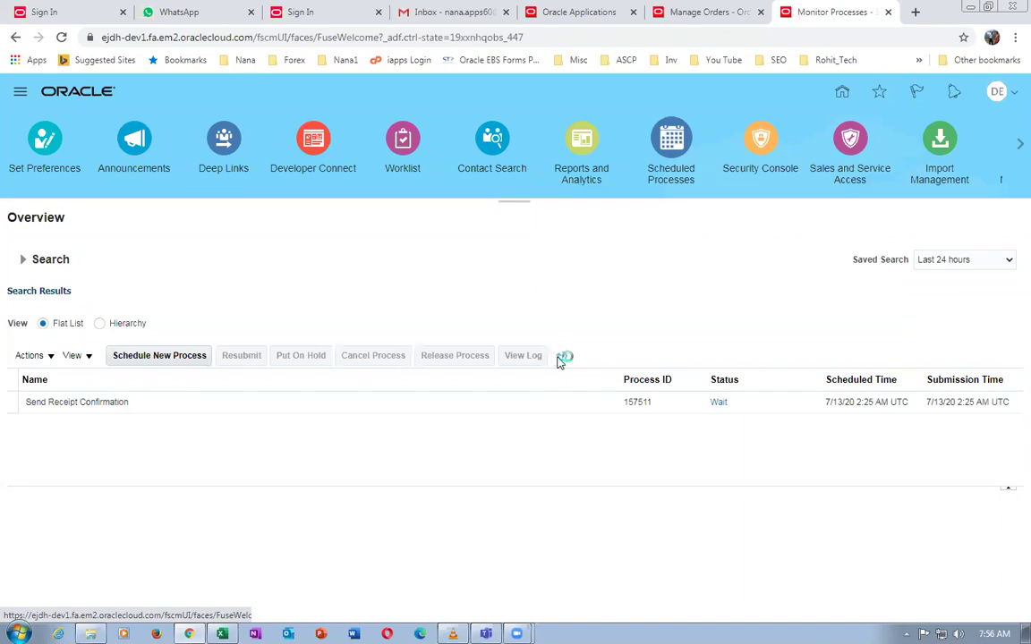
{"action": "left_click", "coordinate": [561, 357]}
{"action": "left_click", "coordinate": [560, 360]}
{"action": "left_click", "coordinate": [561, 359]}
{"action": "left_click", "coordinate": [561, 358]}
{"action": "left_click", "coordinate": [562, 358]}
Review process 157511's details, then go back to return order 218's orchestration page
{"action": "left_click", "coordinate": [509, 402]}
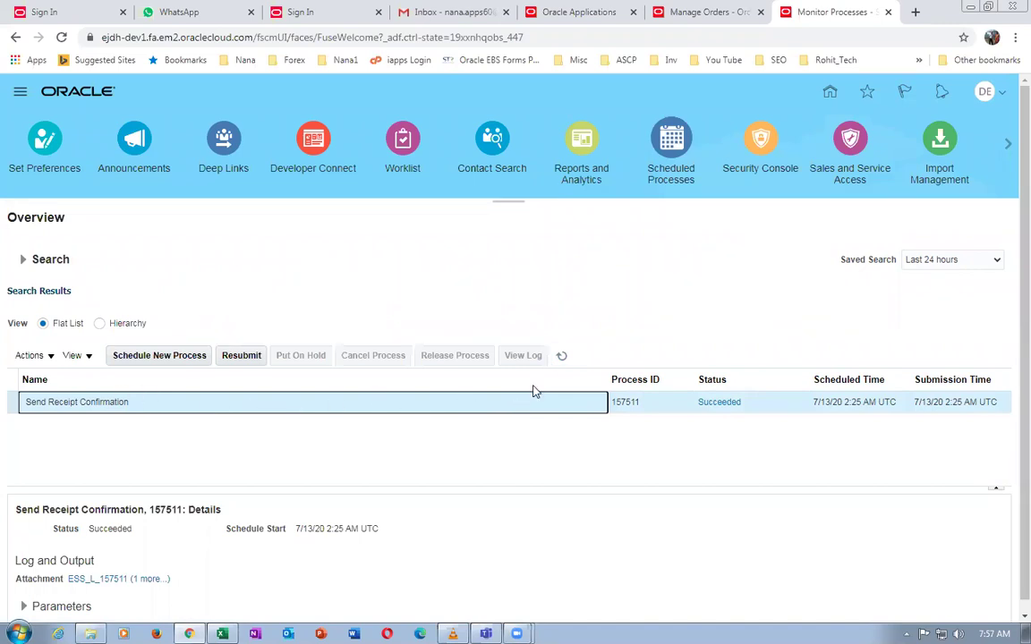
{"action": "left_click", "coordinate": [510, 324]}
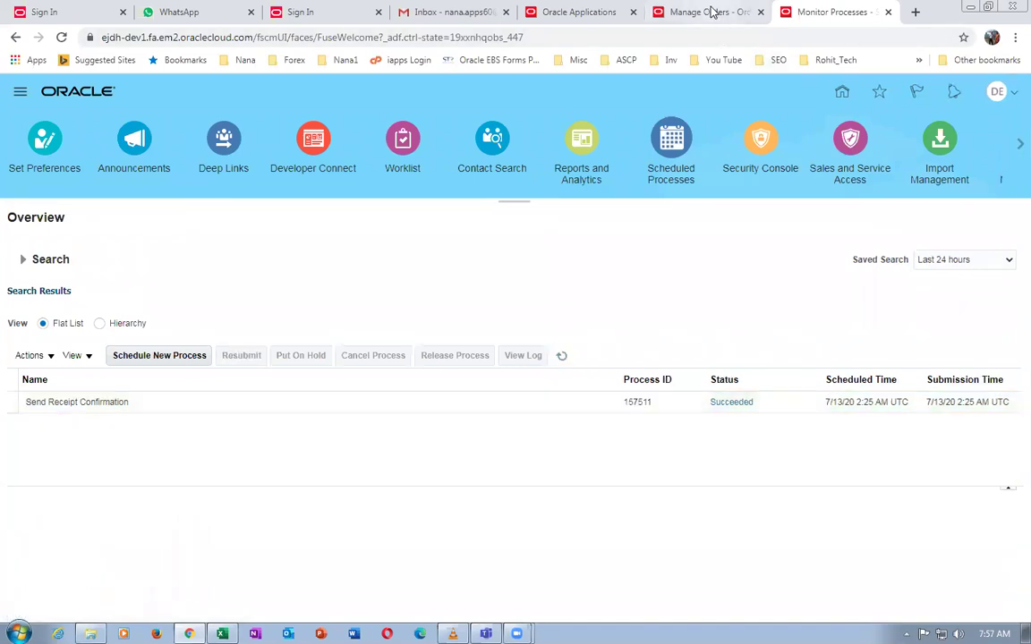
{"action": "left_click", "coordinate": [712, 12]}
{"action": "left_click", "coordinate": [954, 217]}
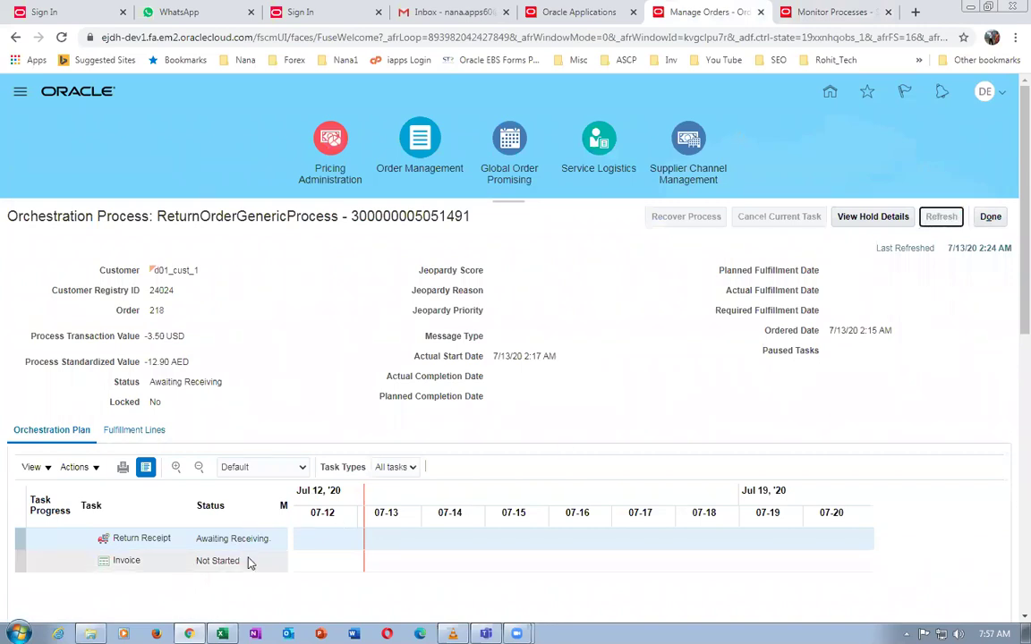
Refresh order 218 until the receipt is Delivered and billing is Awaiting Billing, then view the Fusion OM Worksheet
{"action": "left_click", "coordinate": [942, 216]}
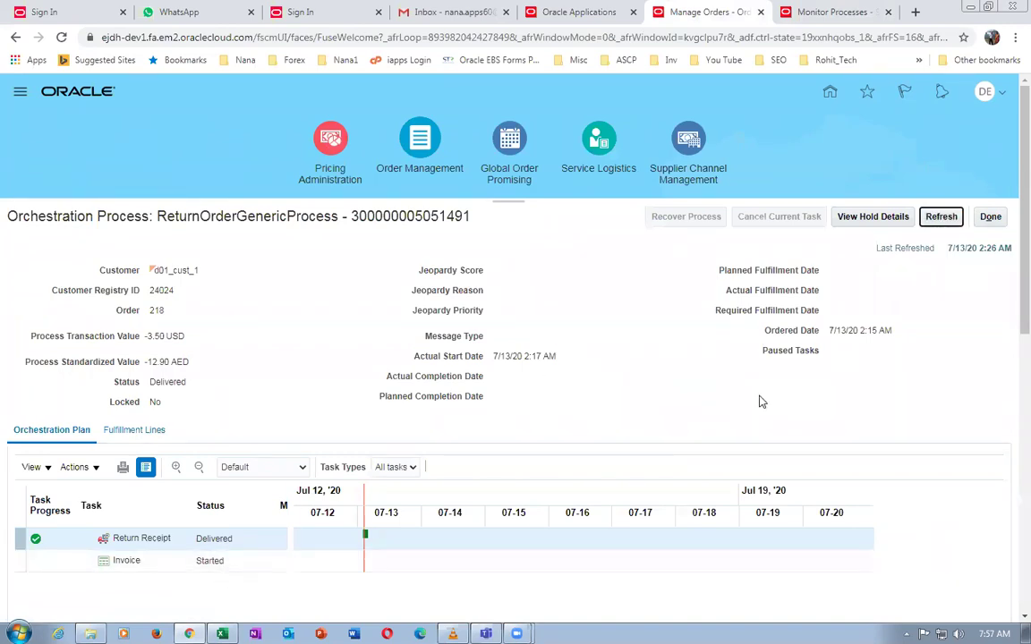
{"action": "left_click", "coordinate": [943, 217]}
{"action": "left_click", "coordinate": [947, 223]}
{"action": "left_click", "coordinate": [947, 223]}
{"action": "left_click", "coordinate": [944, 220]}
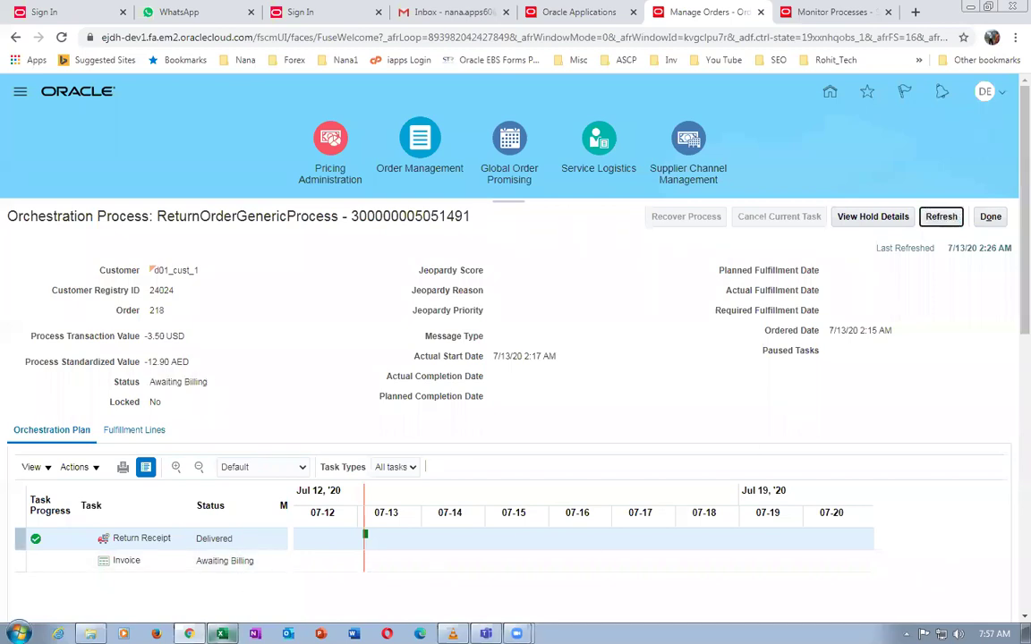
{"action": "left_click", "coordinate": [222, 634]}
{"action": "left_click", "coordinate": [466, 448]}
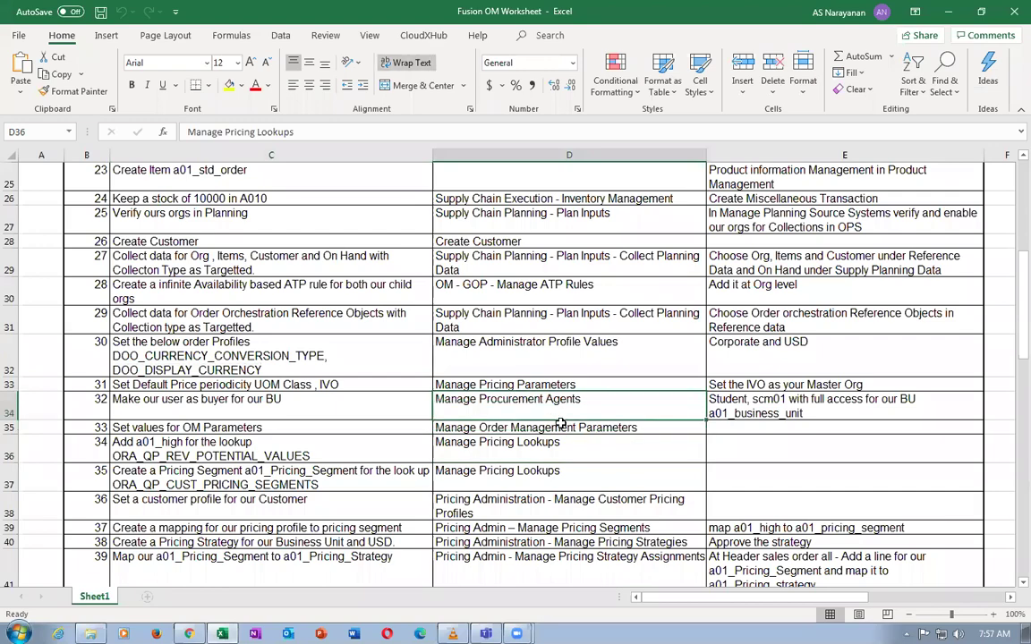
Scroll down the worksheet and read the Create a Return Order step and its note
{"action": "left_click", "coordinate": [508, 403]}
{"action": "scroll", "coordinate": [562, 427], "scroll_direction": "down", "scroll_amount": 2}
{"action": "scroll", "coordinate": [562, 427], "scroll_direction": "down", "scroll_amount": 1}
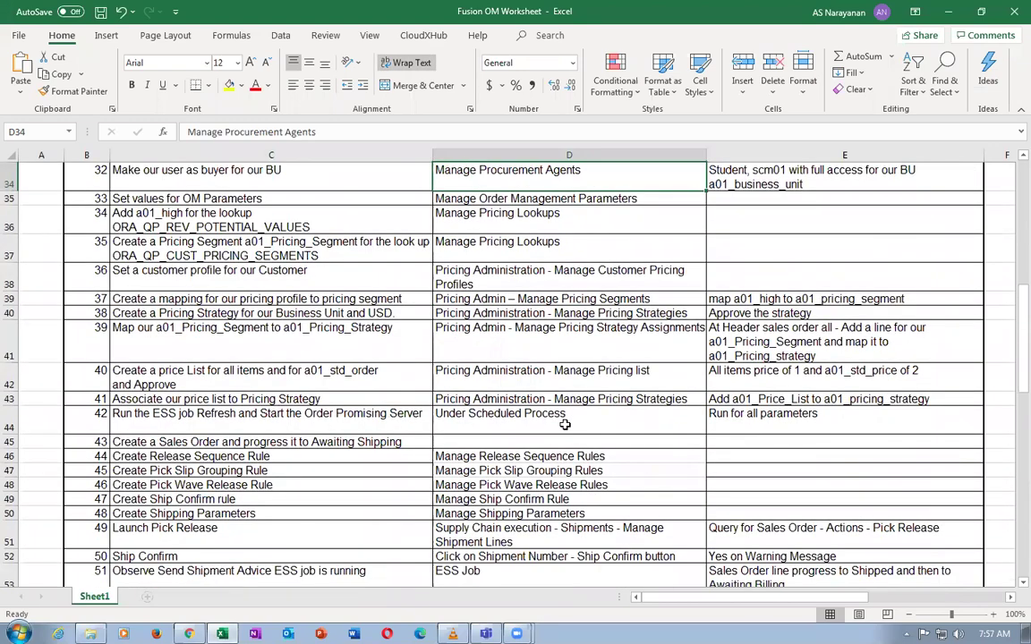
{"action": "scroll", "coordinate": [564, 426], "scroll_direction": "down", "scroll_amount": 1}
{"action": "scroll", "coordinate": [505, 426], "scroll_direction": "down", "scroll_amount": 1}
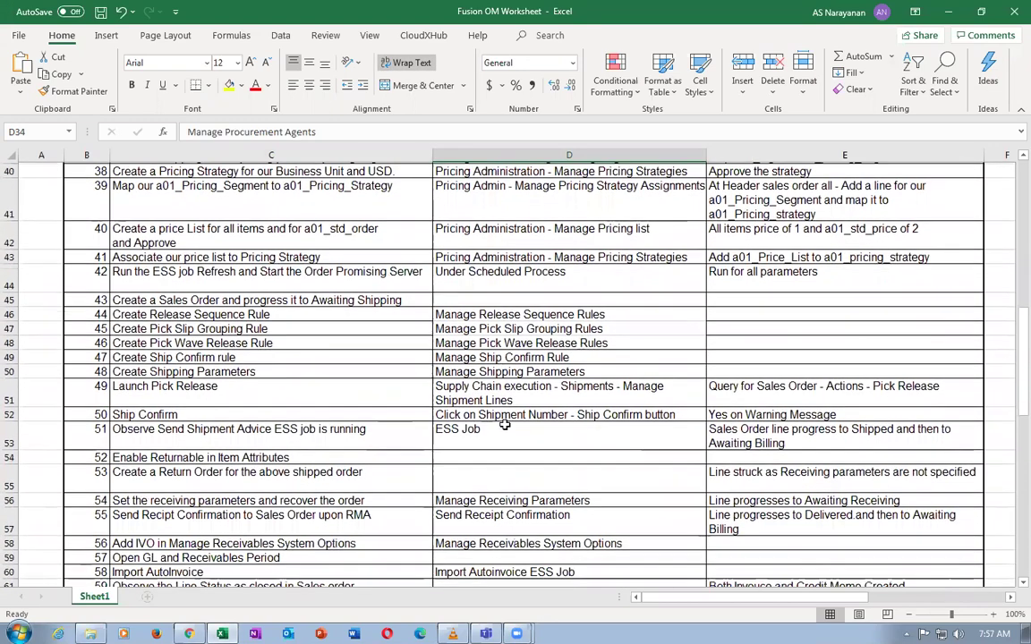
{"action": "left_click", "coordinate": [255, 471]}
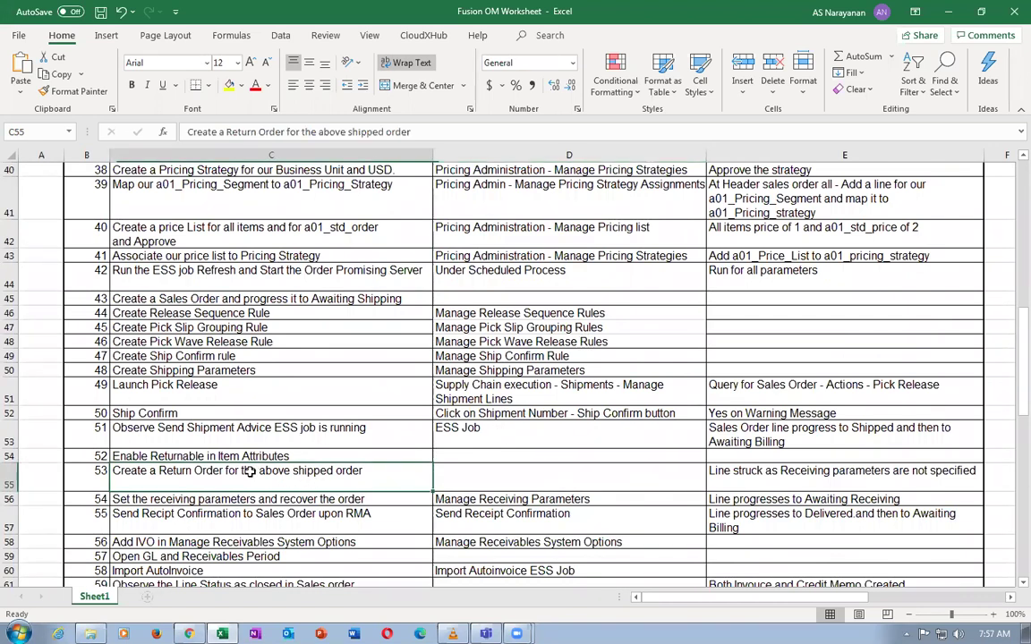
{"action": "left_click", "coordinate": [795, 483]}
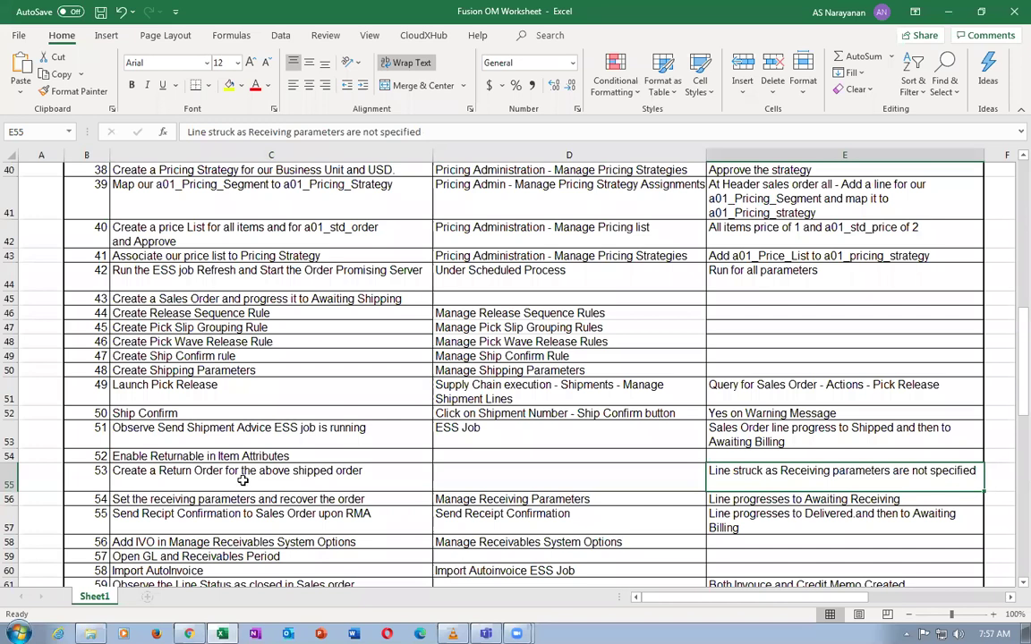
{"action": "key", "text": "Left"}
{"action": "key", "text": "Left"}
{"action": "left_click", "coordinate": [777, 477]}
Review steps 56–57: Manage Receiving Parameters and Send Receipt Confirmation with their expected results
{"action": "left_click", "coordinate": [198, 502]}
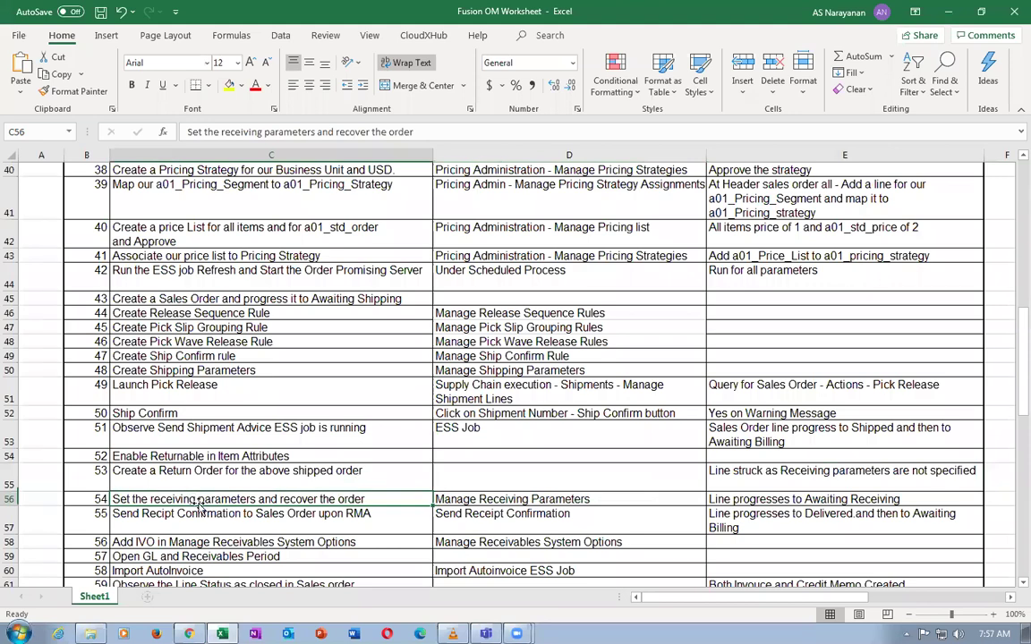
{"action": "left_click", "coordinate": [537, 499]}
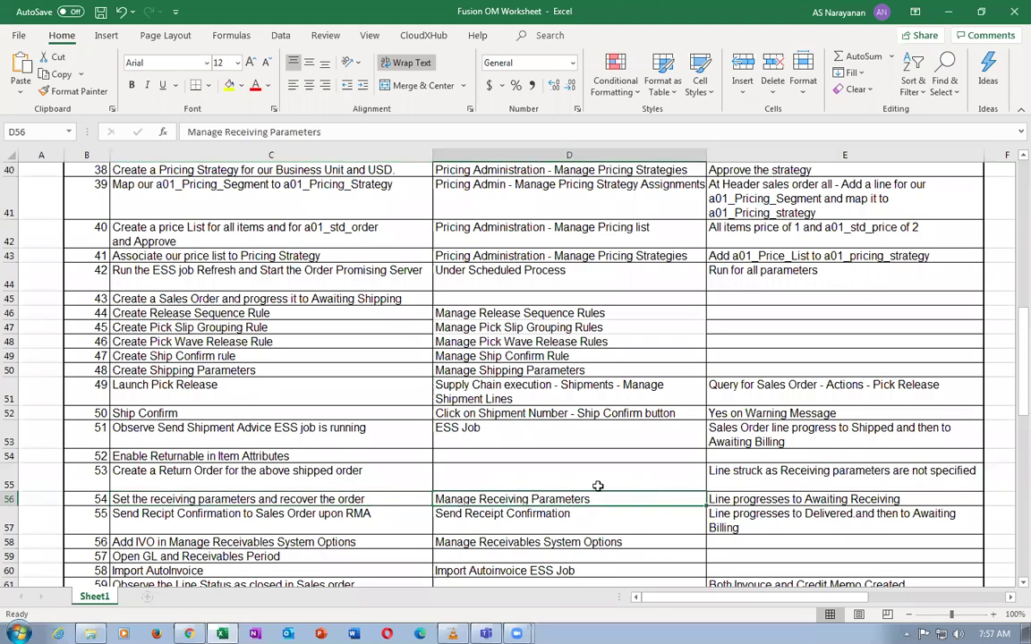
{"action": "left_click", "coordinate": [739, 500]}
{"action": "scroll", "coordinate": [669, 503], "scroll_direction": "down", "scroll_amount": 3}
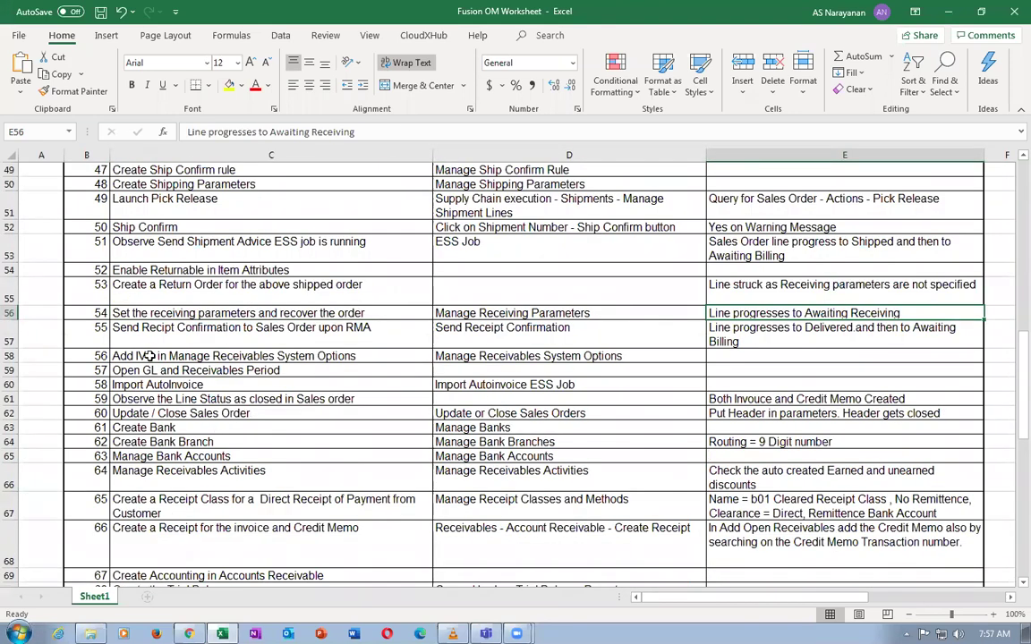
{"action": "left_click", "coordinate": [144, 328]}
{"action": "left_click", "coordinate": [468, 332]}
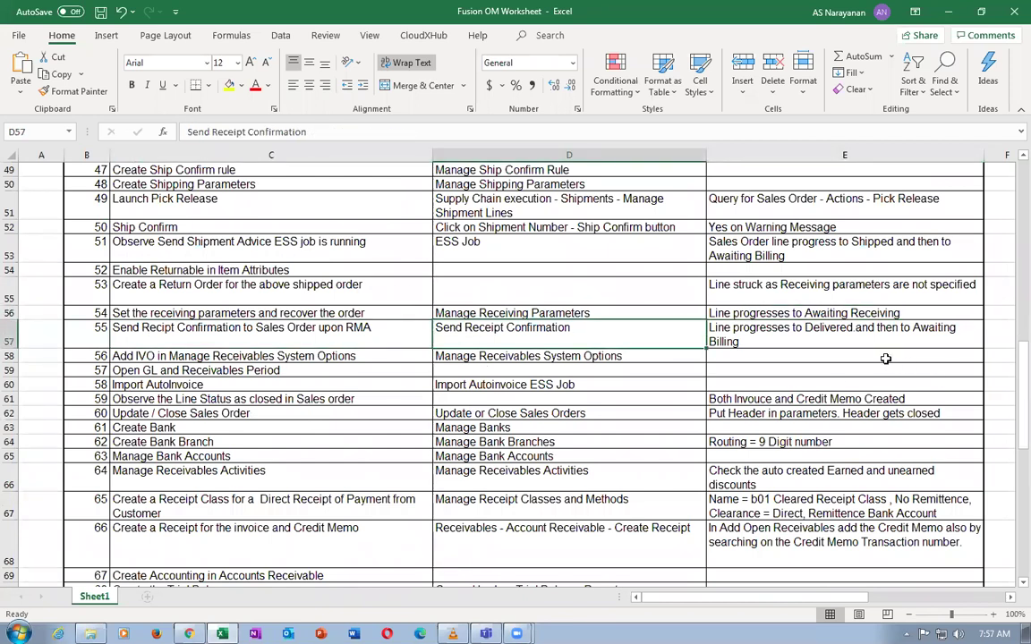
{"action": "left_click", "coordinate": [806, 334]}
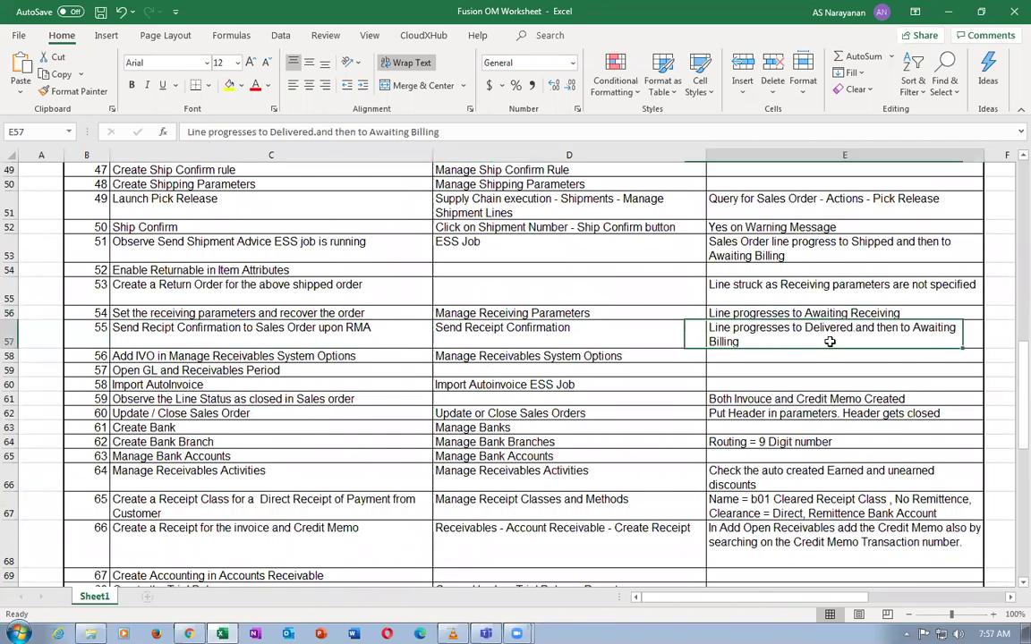
Review the Add IVO and Open GL and Receivables Period steps, then return to the order 218 page
{"action": "left_click", "coordinate": [178, 356]}
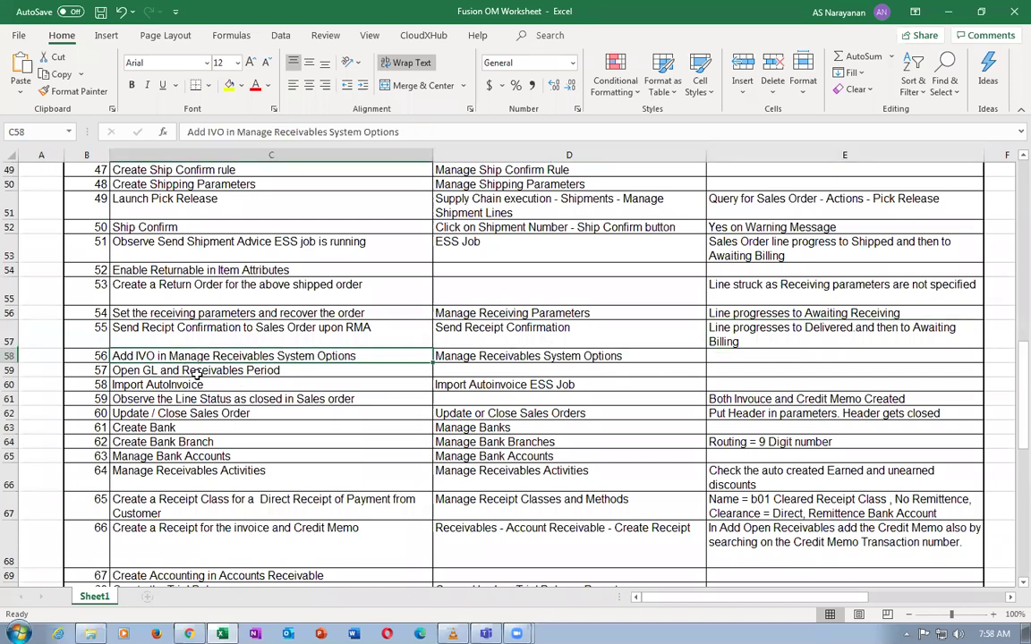
{"action": "left_click", "coordinate": [193, 374]}
{"action": "left_click", "coordinate": [212, 356]}
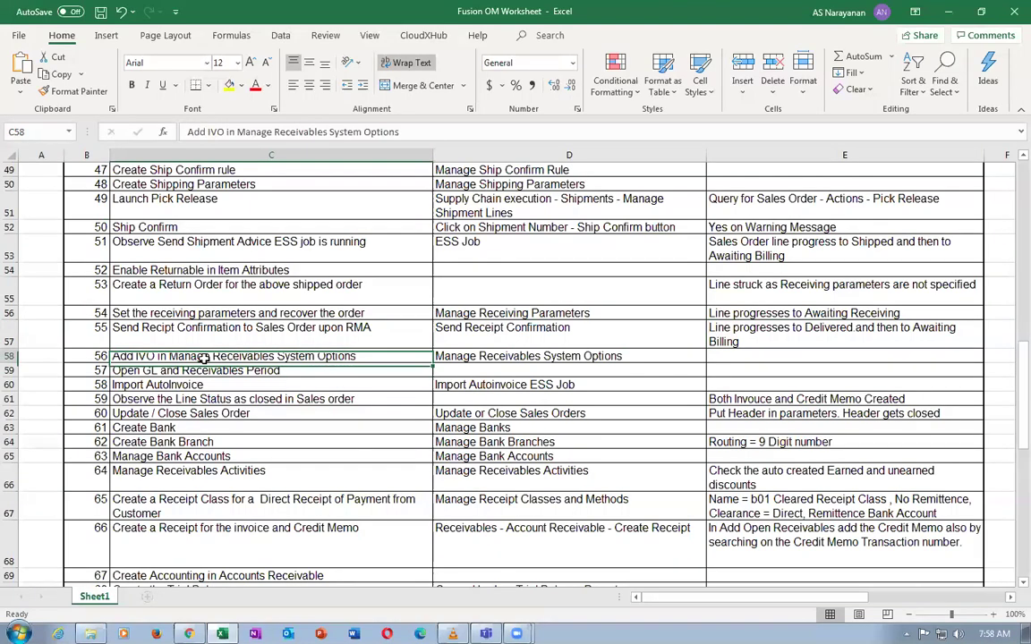
{"action": "left_click", "coordinate": [508, 358]}
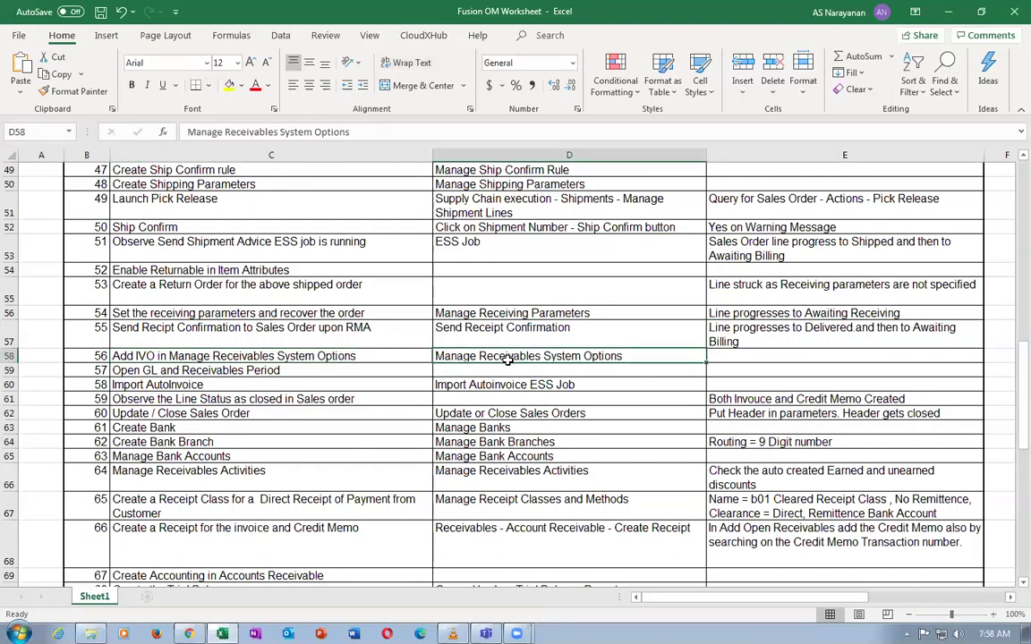
{"action": "left_click", "coordinate": [183, 372]}
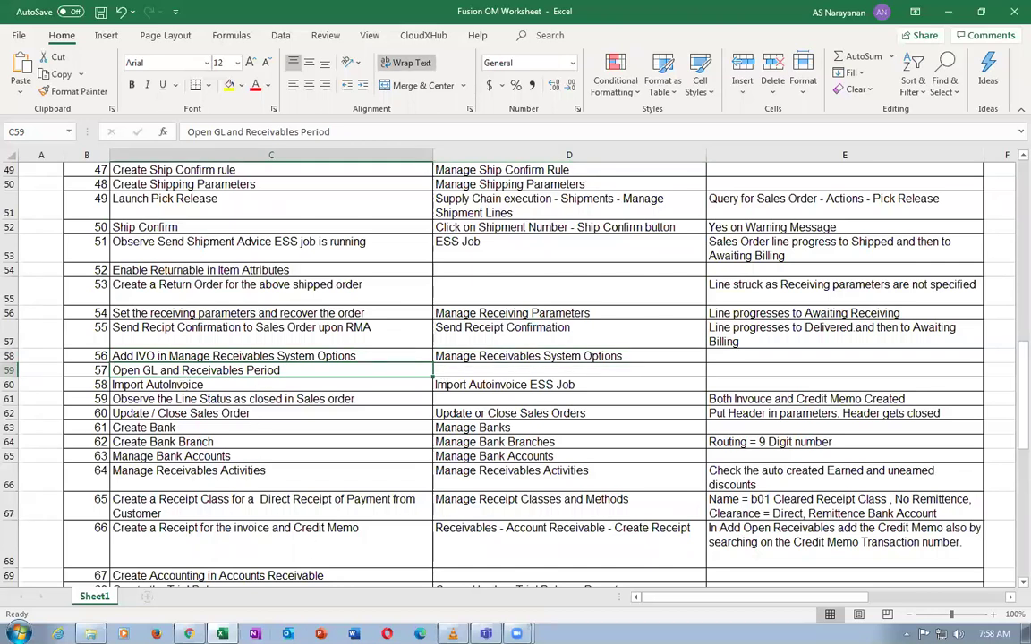
{"action": "left_click", "coordinate": [189, 634]}
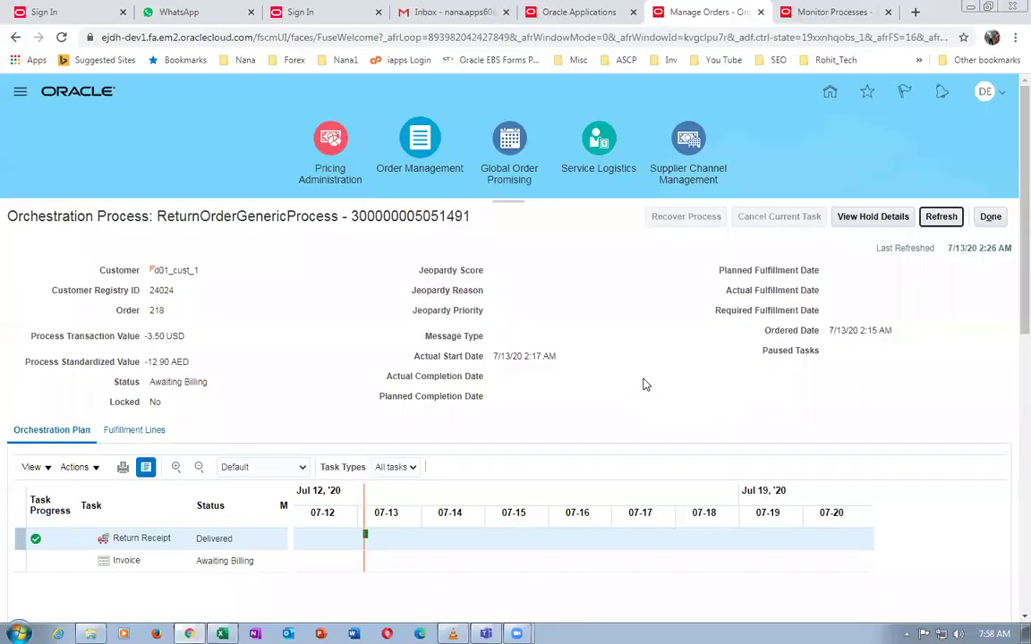
From the home page, open General Accounting Period Close and the General Ledger period statuses for d01 US US
{"action": "left_click", "coordinate": [838, 11]}
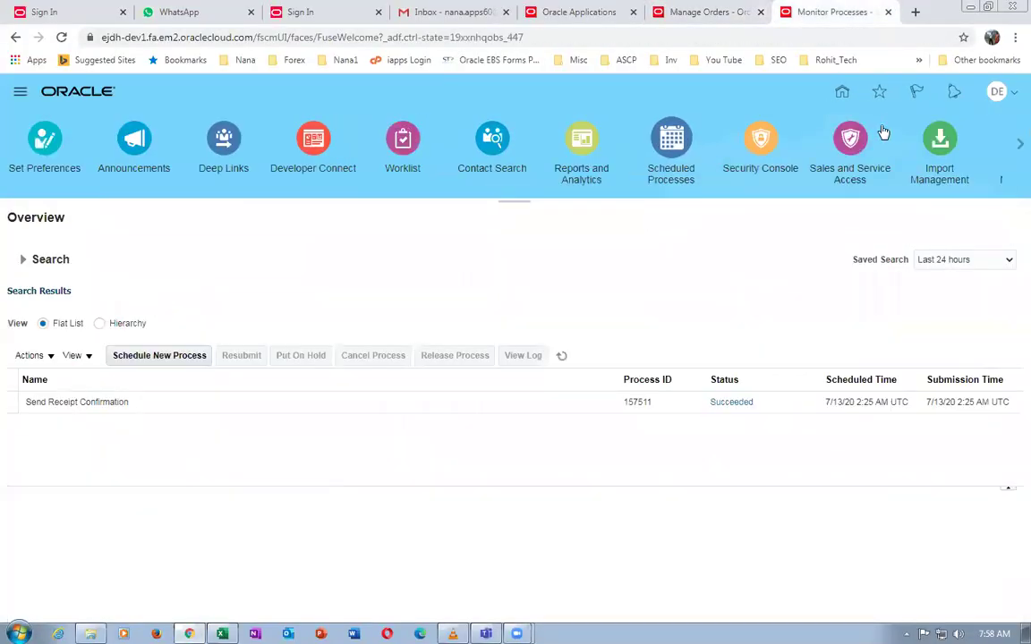
{"action": "left_click", "coordinate": [842, 93]}
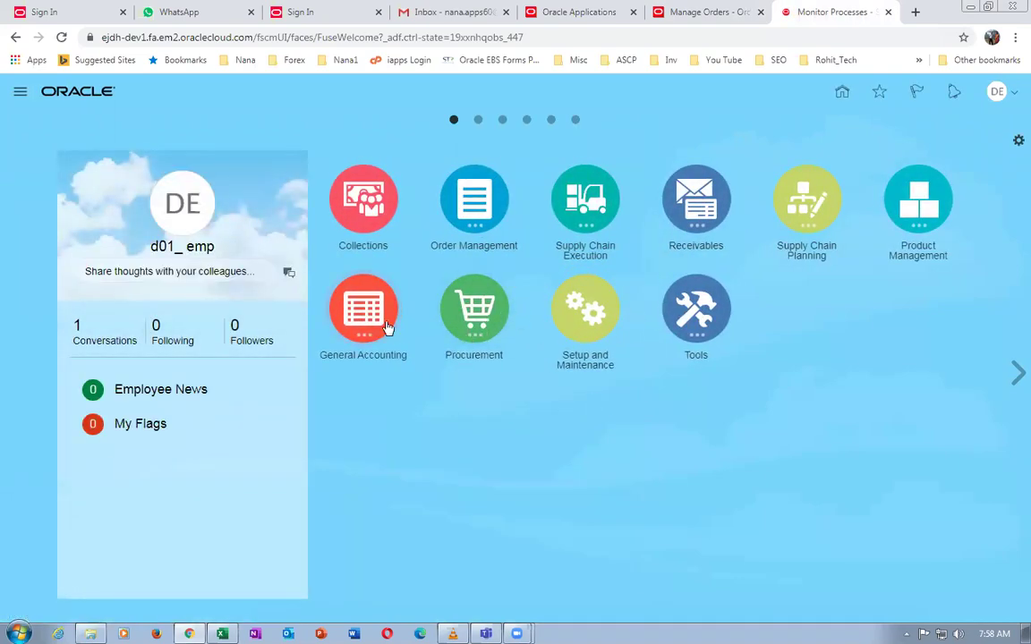
{"action": "left_click", "coordinate": [383, 326]}
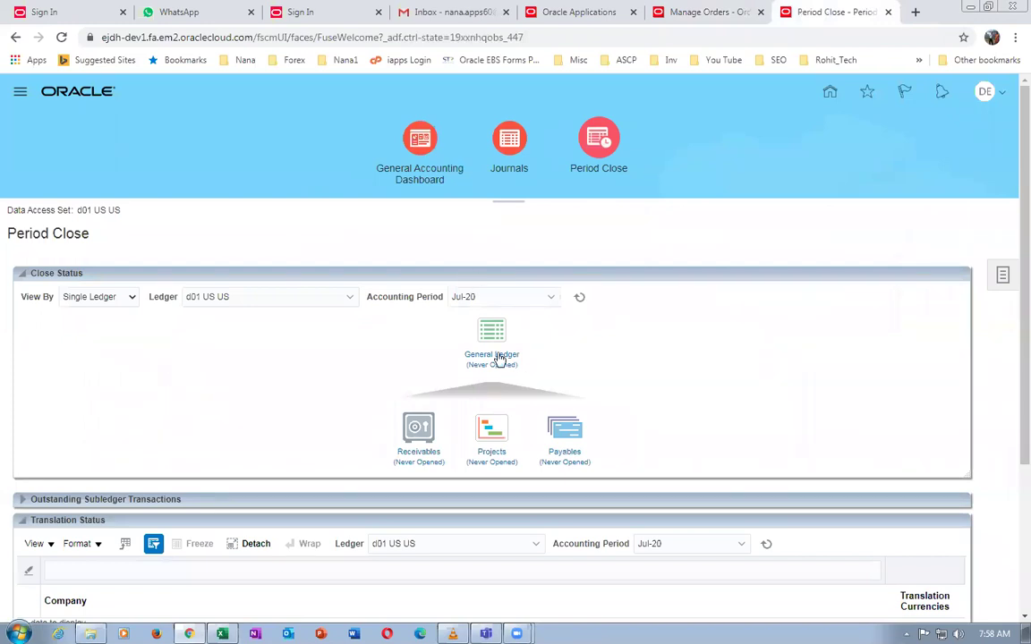
{"action": "left_click", "coordinate": [499, 358]}
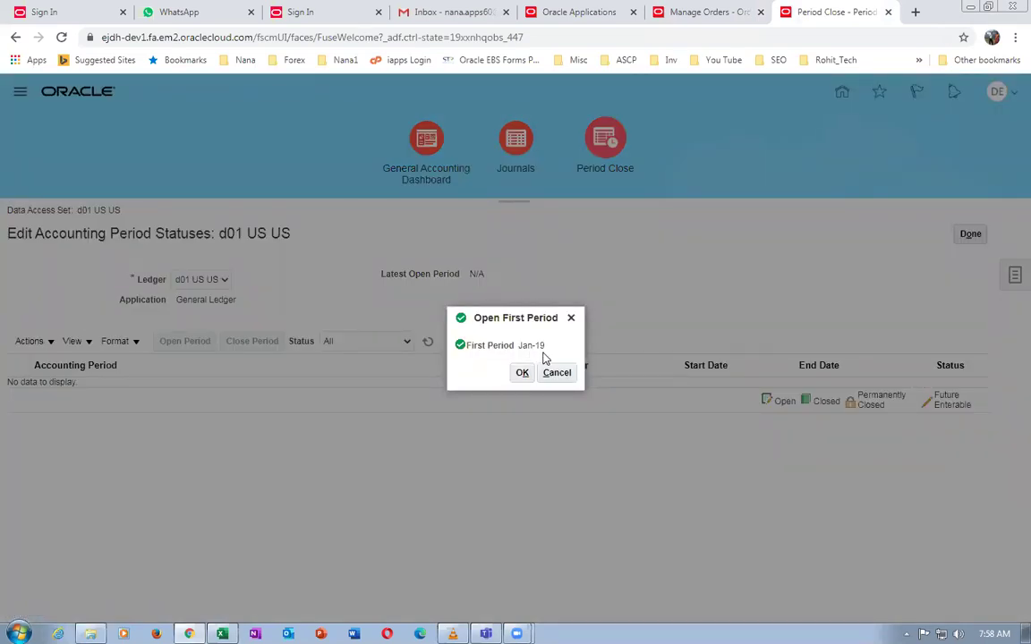
Open Jan-19 as the first General Ledger period and refresh until Feb-19 shows Future Enterable
{"action": "left_click", "coordinate": [521, 372]}
{"action": "left_click", "coordinate": [650, 369]}
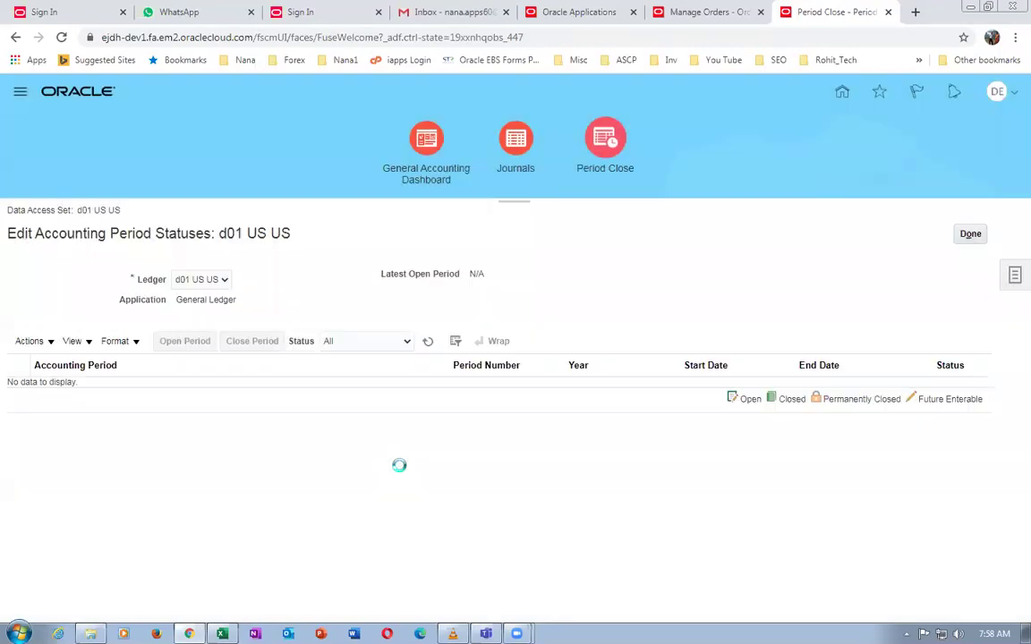
{"action": "left_click", "coordinate": [430, 344]}
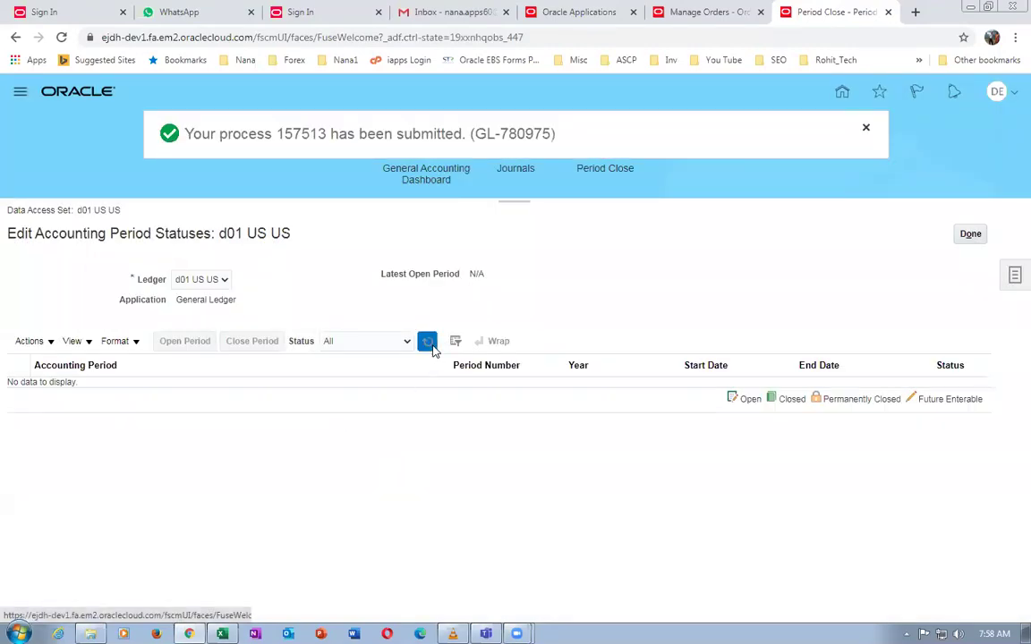
{"action": "left_click", "coordinate": [429, 344]}
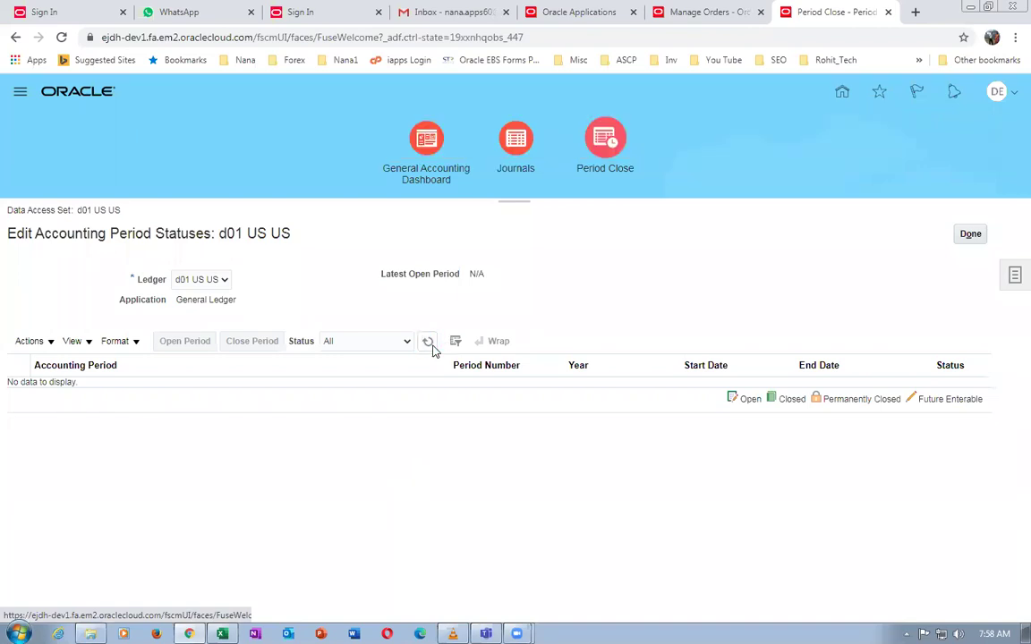
{"action": "left_click", "coordinate": [432, 348]}
{"action": "left_click", "coordinate": [432, 349]}
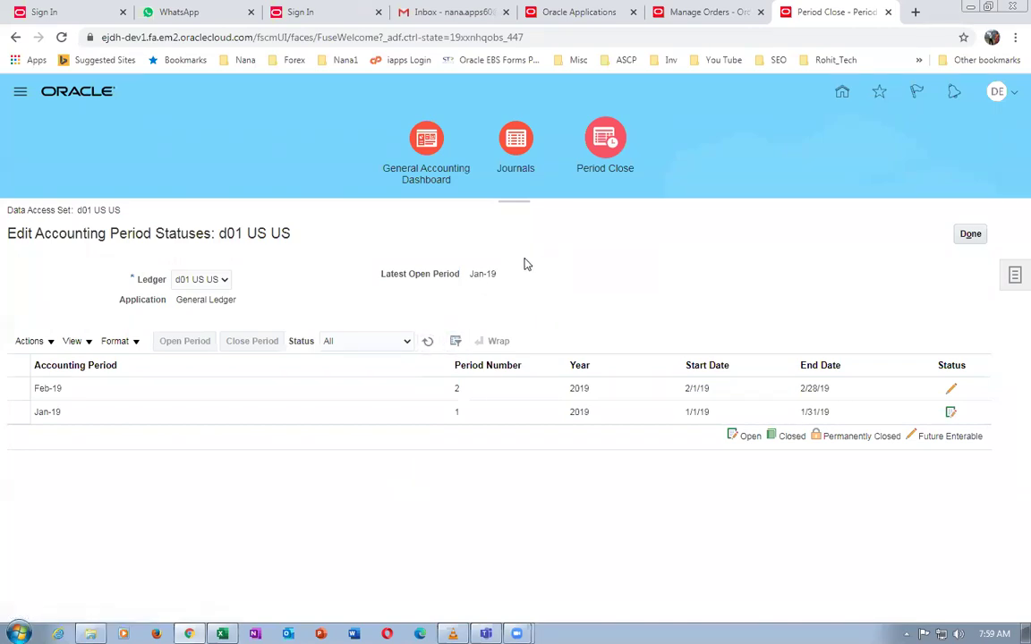
Open all General Ledger periods up to target period Sep-20
{"action": "left_click", "coordinate": [25, 343]}
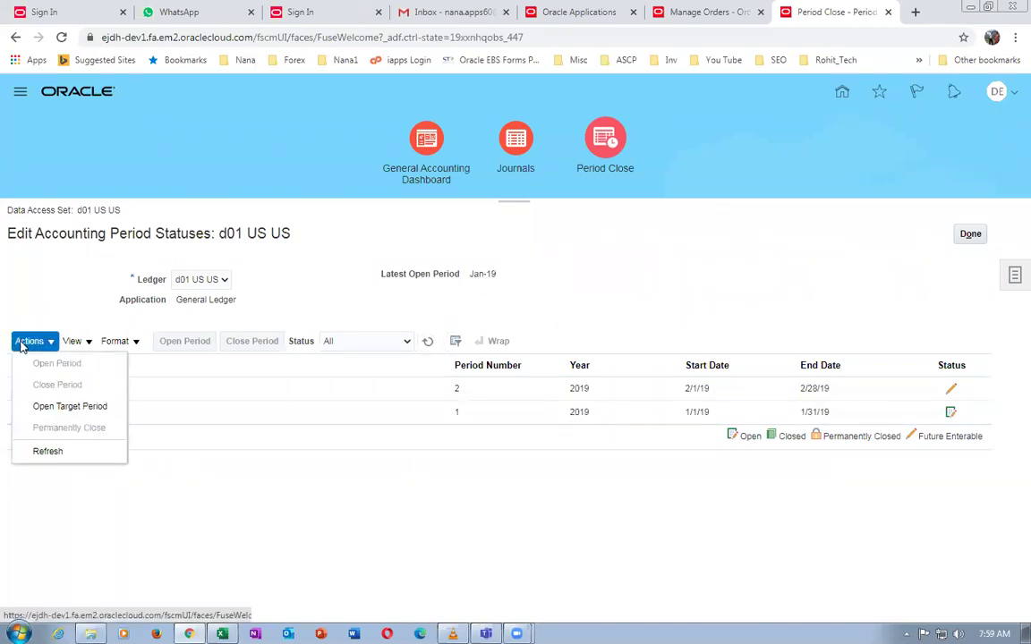
{"action": "left_click", "coordinate": [70, 409]}
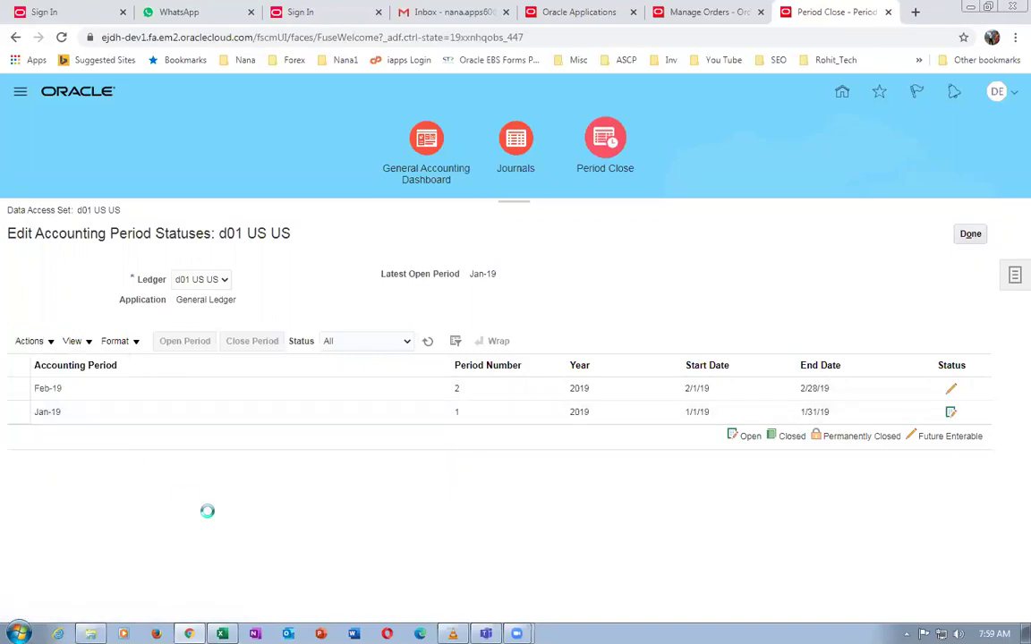
{"action": "left_click", "coordinate": [555, 347]}
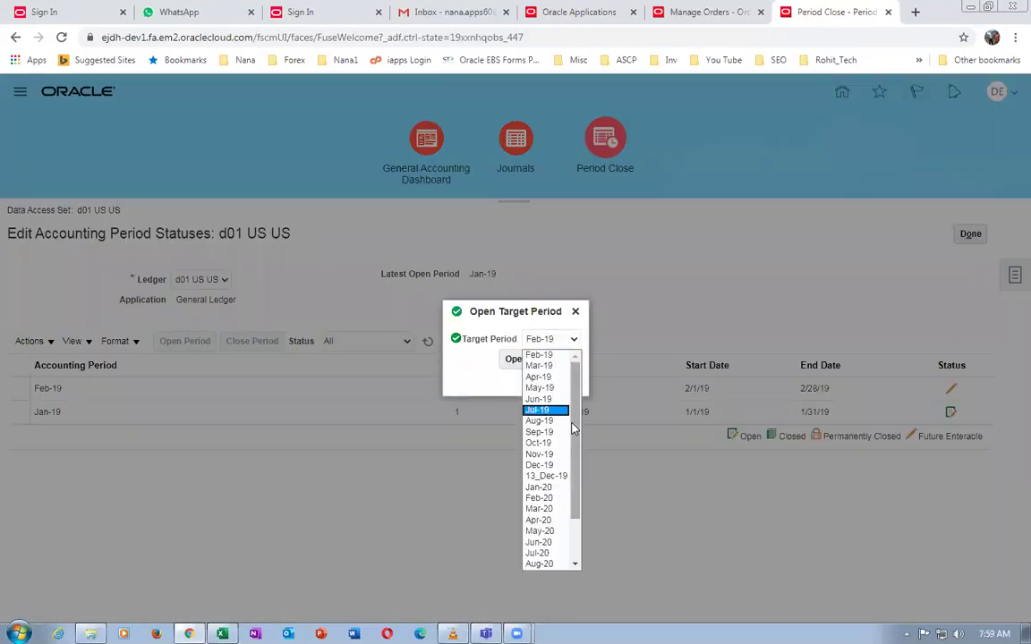
{"action": "scroll", "coordinate": [550, 447], "scroll_direction": "down", "scroll_amount": 3}
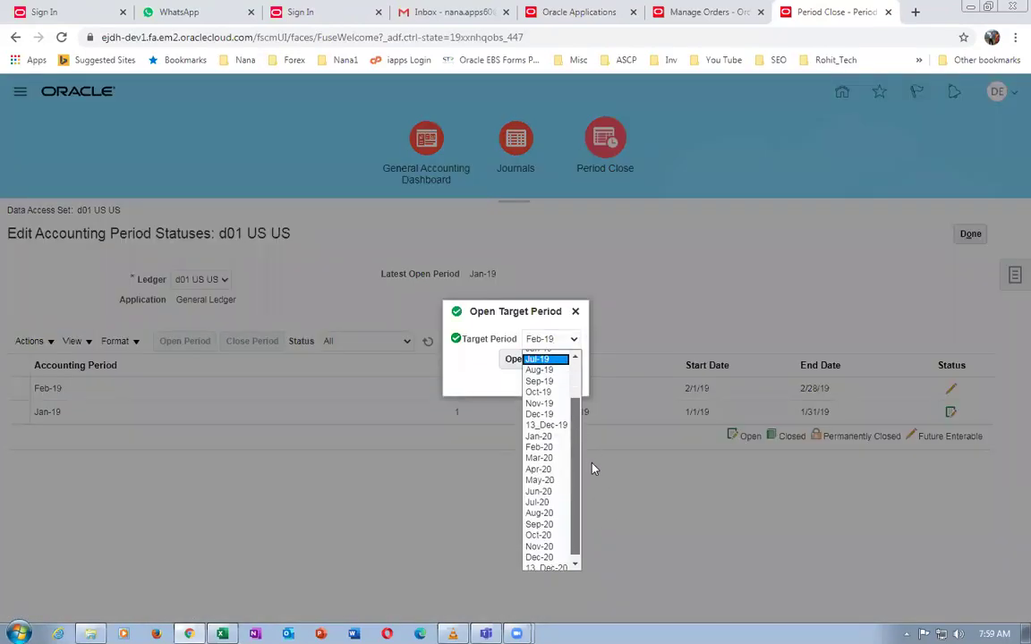
{"action": "left_click", "coordinate": [553, 524]}
{"action": "left_click", "coordinate": [519, 360]}
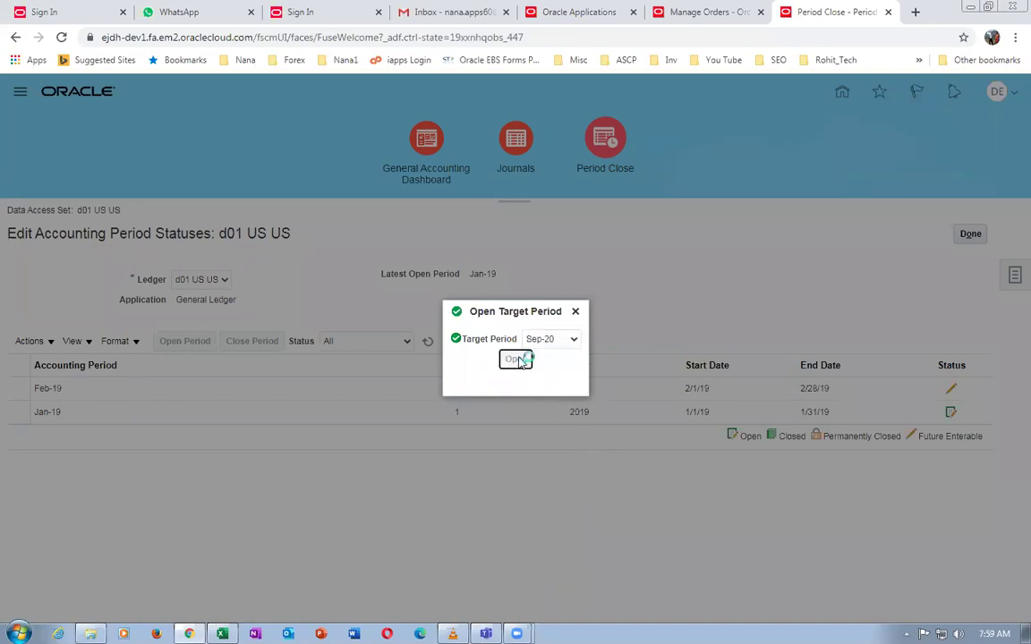
{"action": "left_click", "coordinate": [775, 369]}
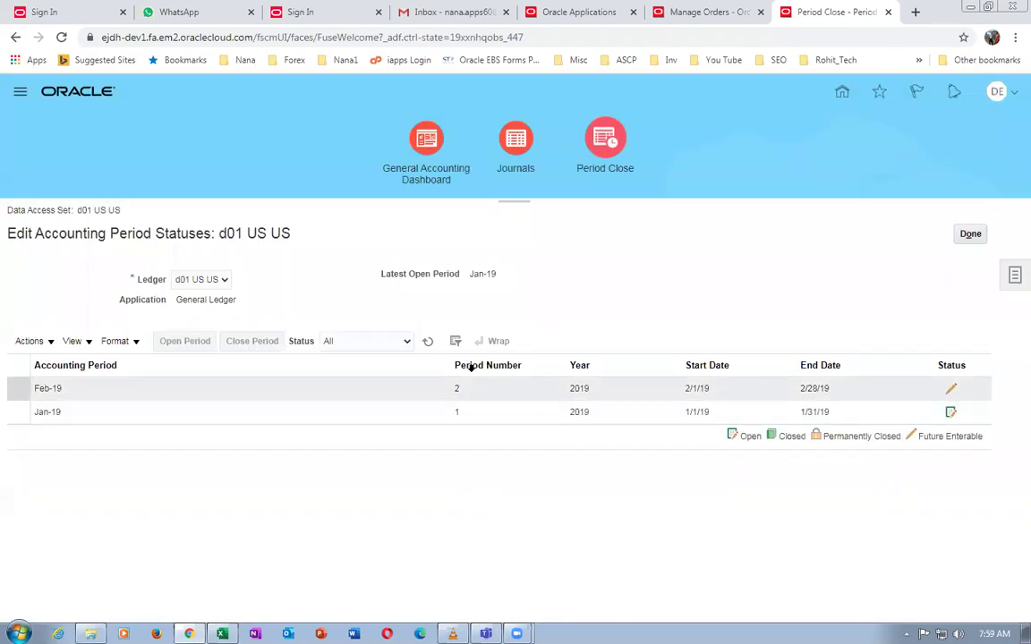
Refresh the period list to confirm periods open through Sep-20, then go to the Excel worksheet
{"action": "left_click", "coordinate": [426, 348]}
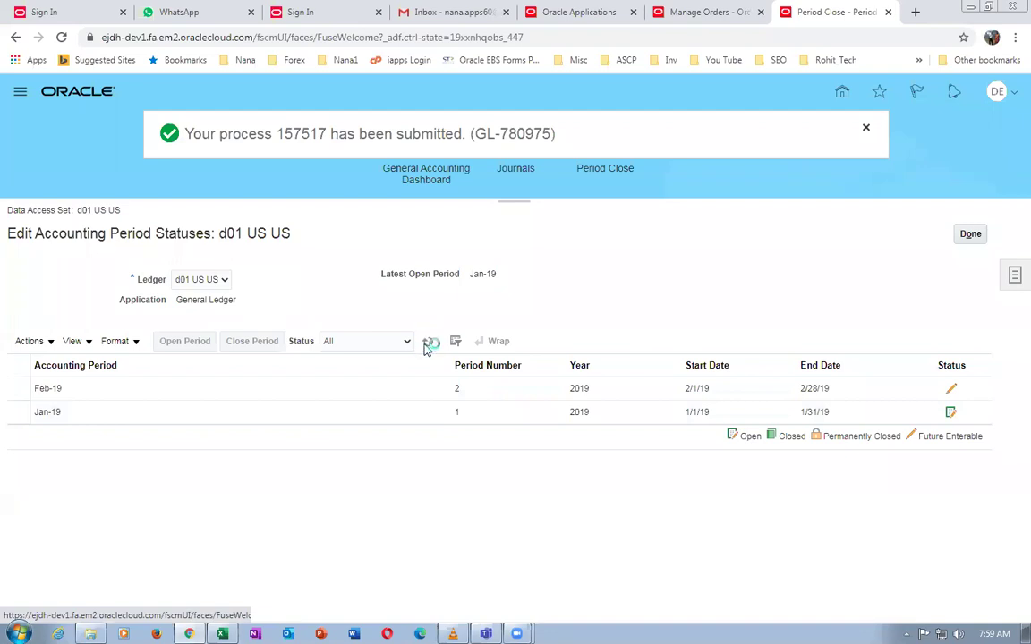
{"action": "left_click", "coordinate": [426, 345]}
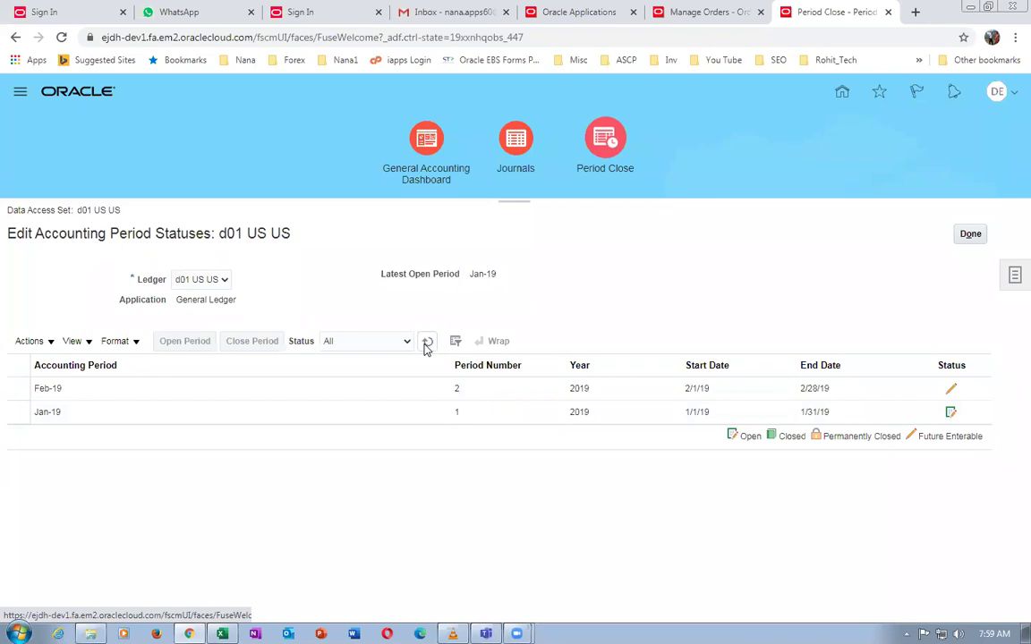
{"action": "left_click", "coordinate": [427, 346]}
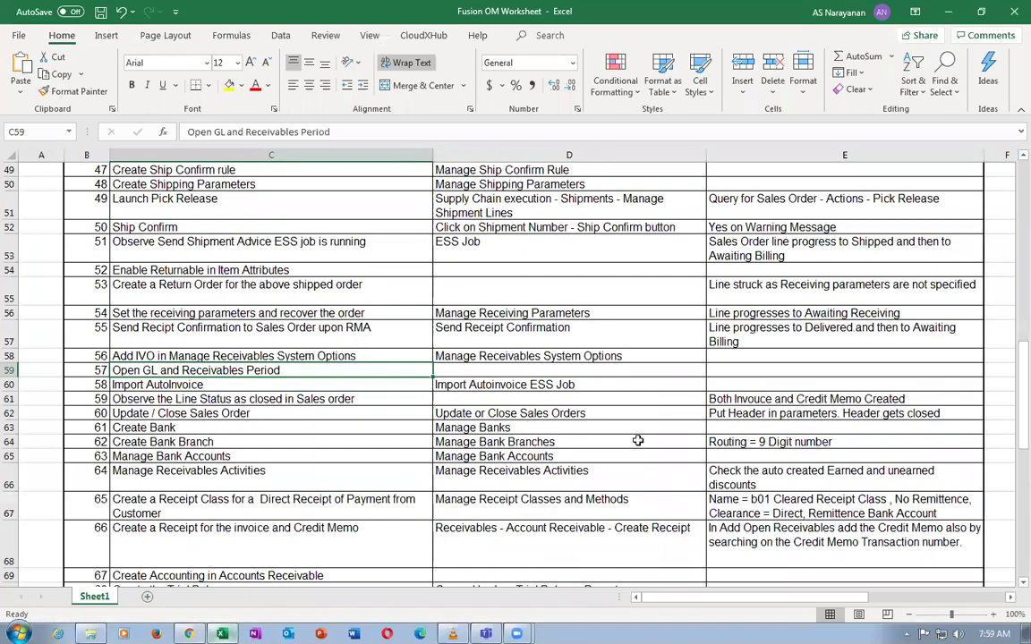
{"action": "key", "text": "alt+Tab"}
{"action": "left_click", "coordinate": [770, 460]}
Scan column G's job roles, including Order Orchestration Error Recovery Manager, then return to the browser
{"action": "key", "text": "Right"}
{"action": "key", "text": "Right"}
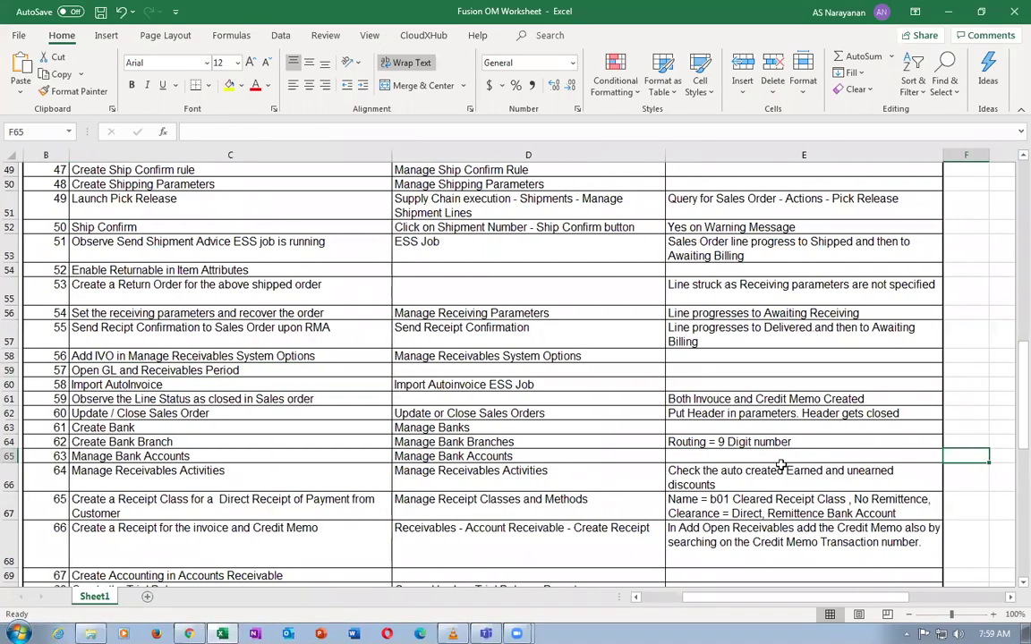
{"action": "key", "text": "Up"}
{"action": "key", "text": "Up"}
{"action": "key", "text": "Up"}
{"action": "key", "text": "Up"}
{"action": "key", "text": "Up"}
{"action": "key", "text": "Up"}
{"action": "key", "text": "Up"}
{"action": "key", "text": "Up"}
{"action": "key", "text": "Up"}
{"action": "key", "text": "Up"}
{"action": "key", "text": "Up"}
{"action": "key", "text": "Up"}
{"action": "key", "text": "Up"}
{"action": "key", "text": "Up"}
{"action": "key", "text": "Up"}
{"action": "key", "text": "Up"}
{"action": "key", "text": "Up"}
{"action": "key", "text": "Up"}
{"action": "key", "text": "Up"}
{"action": "key", "text": "Up"}
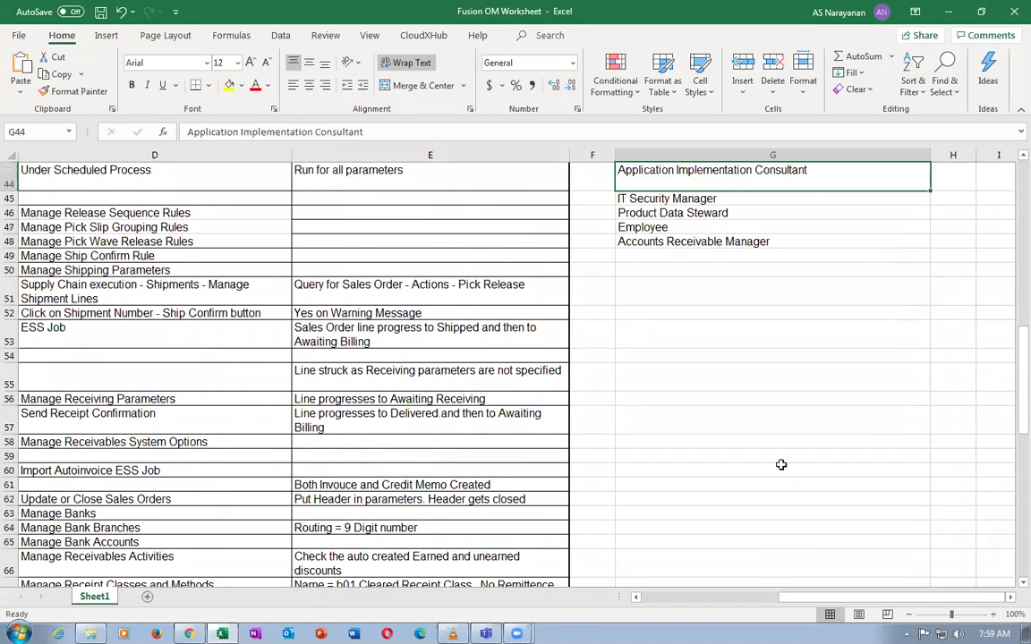
{"action": "key", "text": "Down"}
{"action": "key", "text": "Down"}
{"action": "key", "text": "Down"}
{"action": "key", "text": "Down"}
{"action": "key", "text": "Down"}
{"action": "key", "text": "Down"}
{"action": "key", "text": "Down"}
{"action": "key", "text": "Down"}
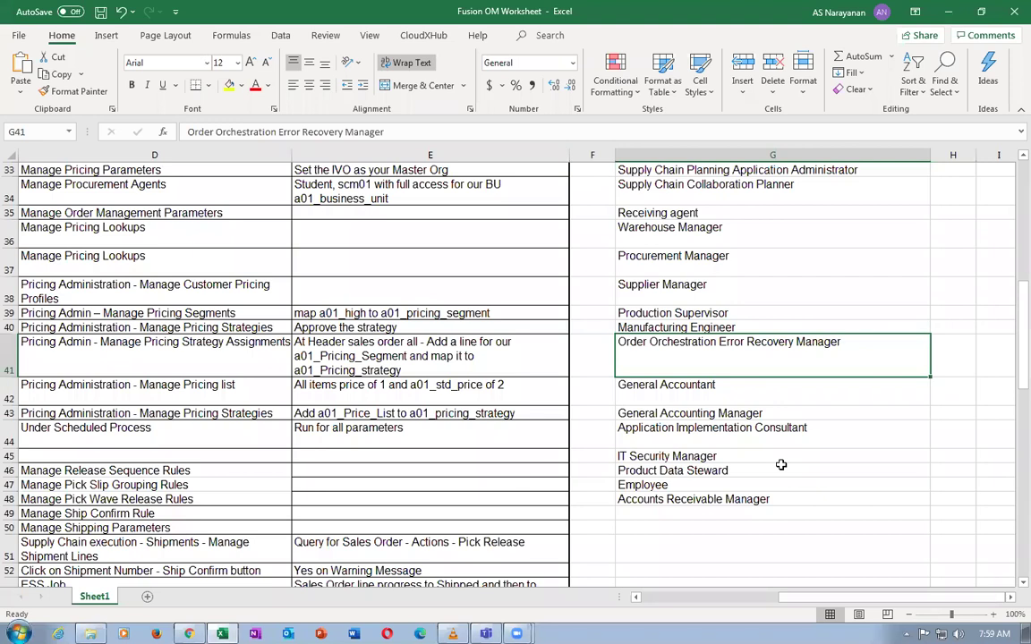
{"action": "key", "text": "alt+Tab"}
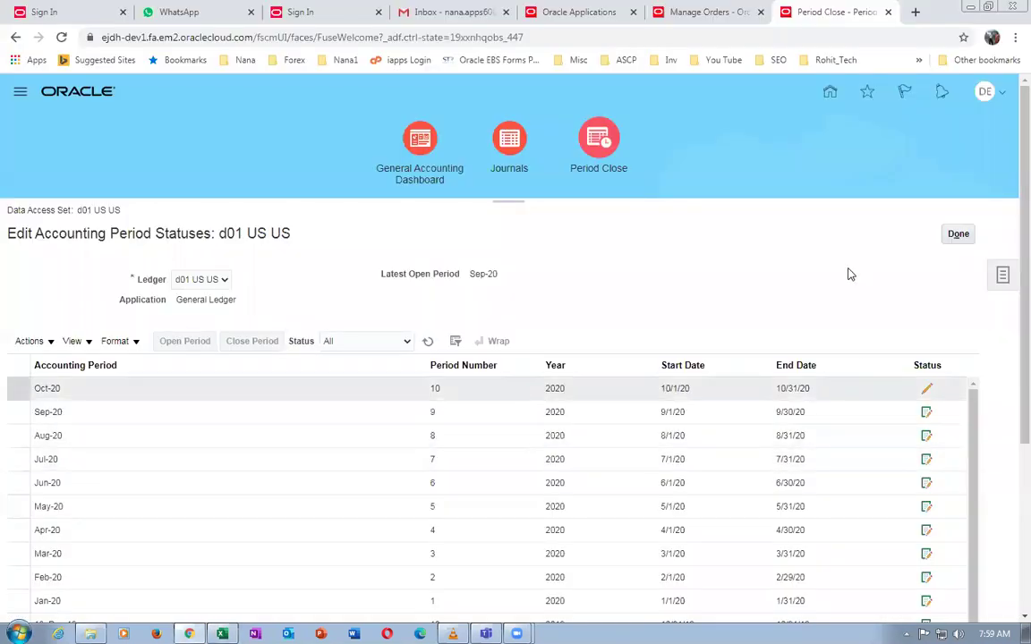
Look at Receivables' first-period choices without opening one, then return to Period Close
{"action": "left_click", "coordinate": [954, 234]}
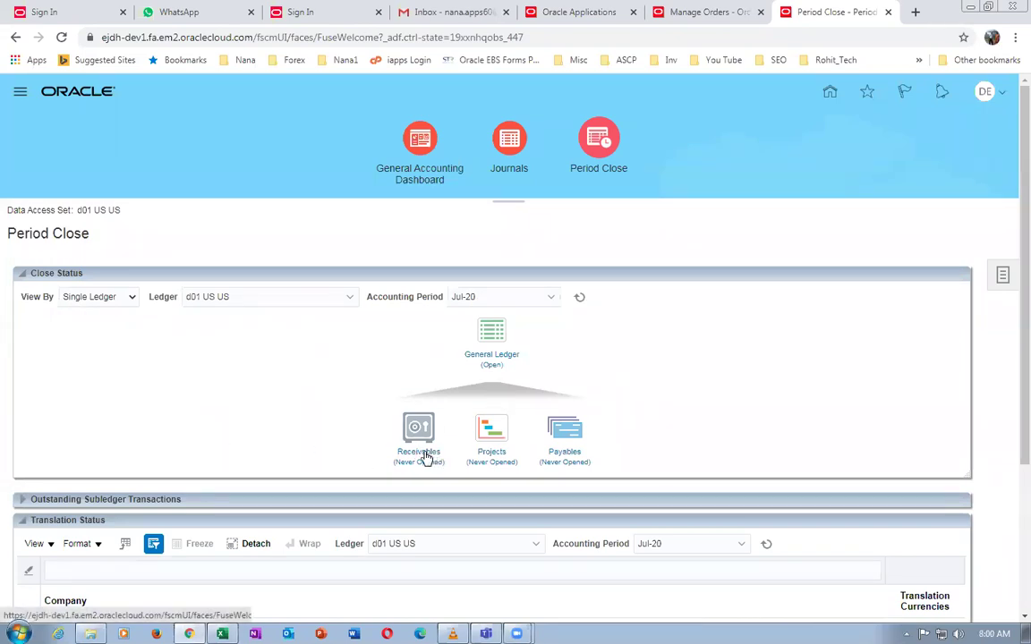
{"action": "left_click", "coordinate": [425, 454]}
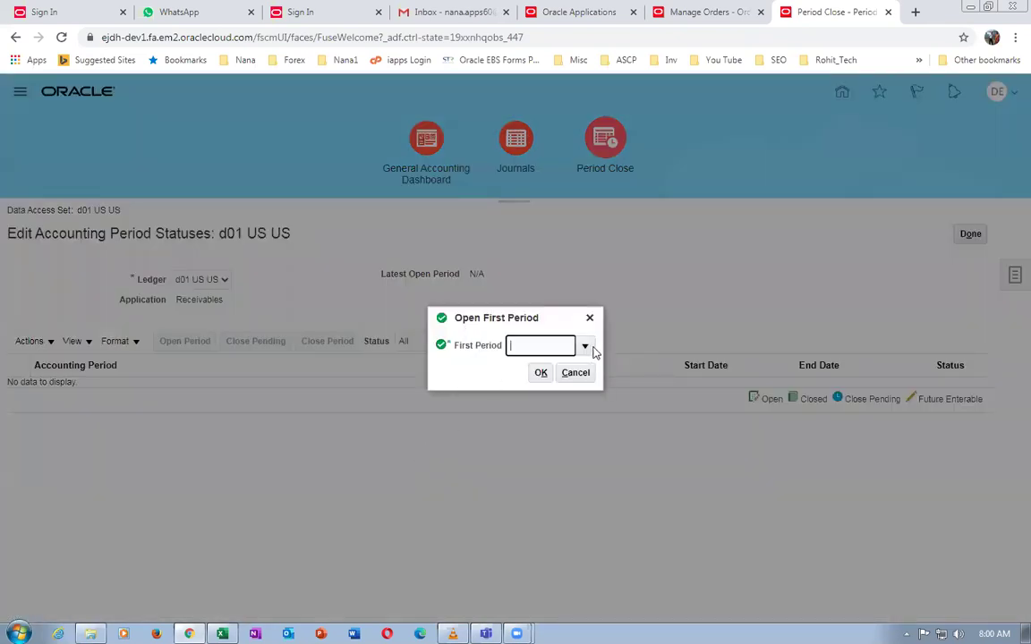
{"action": "left_click", "coordinate": [584, 347]}
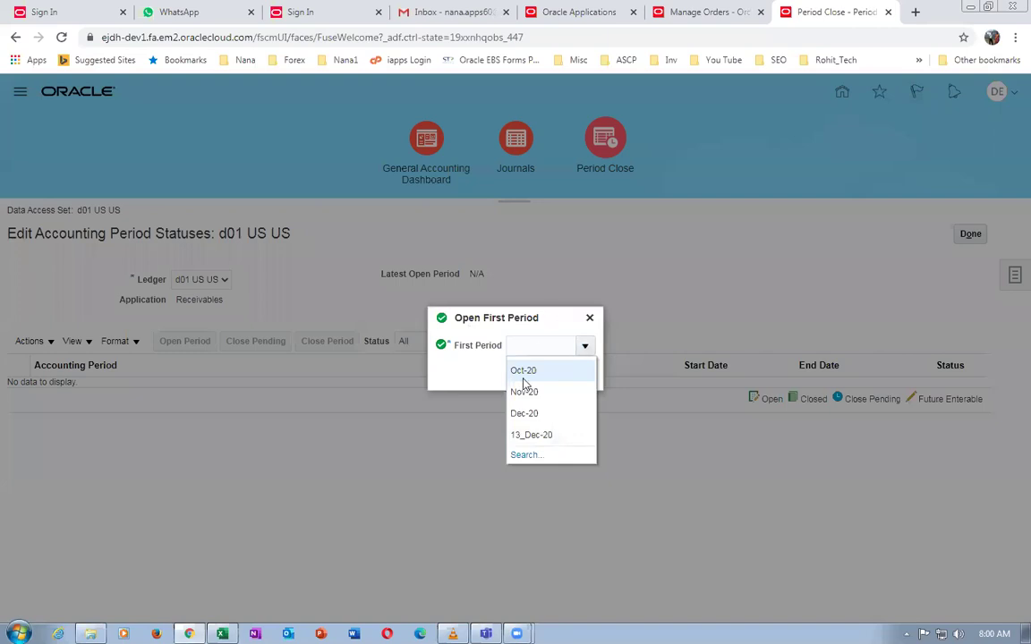
{"action": "left_click", "coordinate": [558, 323]}
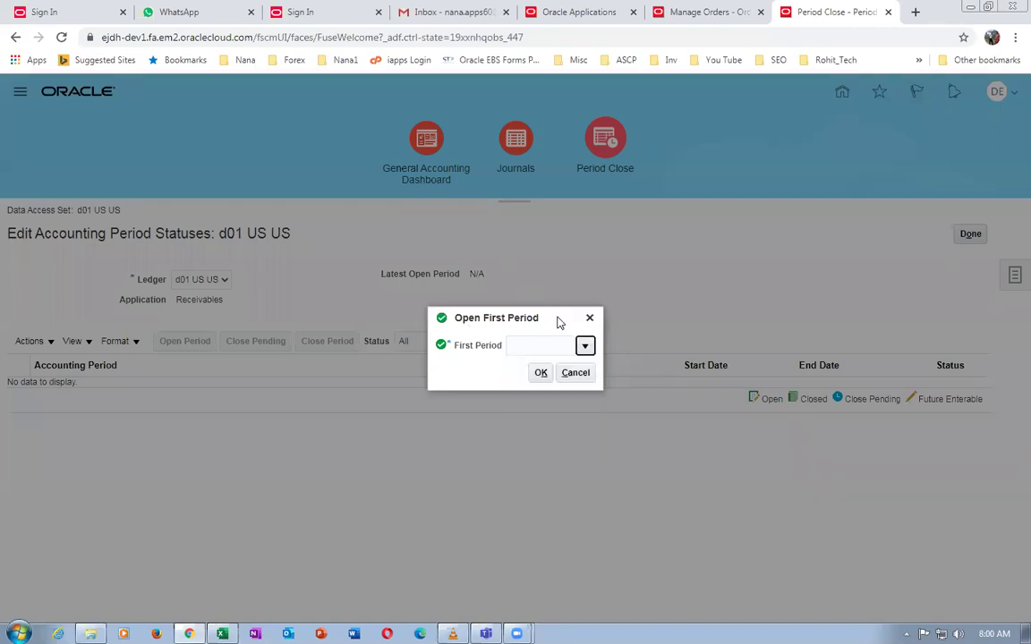
{"action": "left_click", "coordinate": [576, 379]}
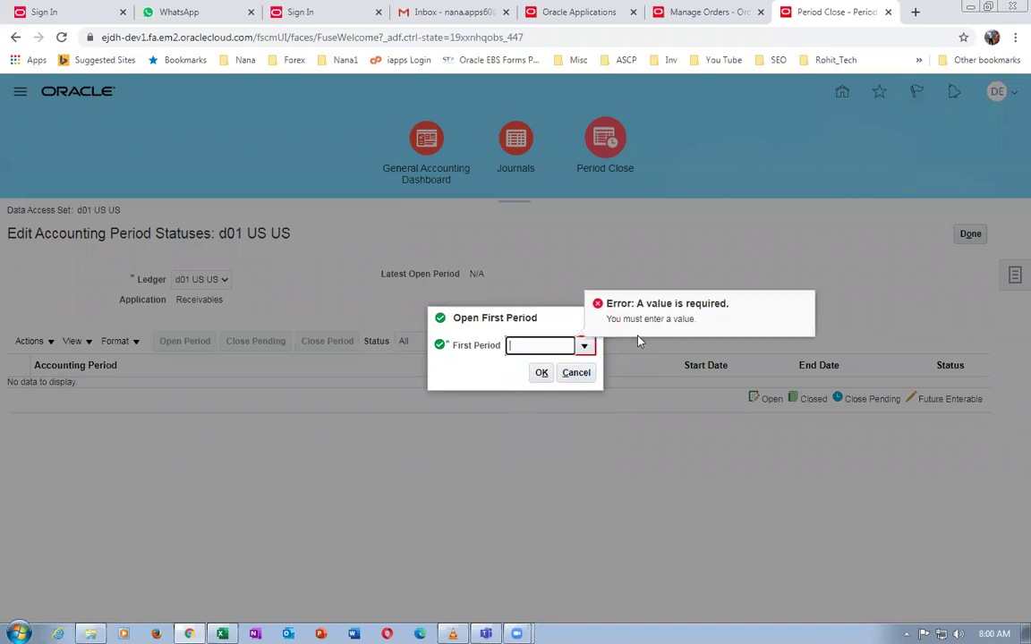
{"action": "left_click", "coordinate": [575, 373]}
{"action": "left_click", "coordinate": [588, 318]}
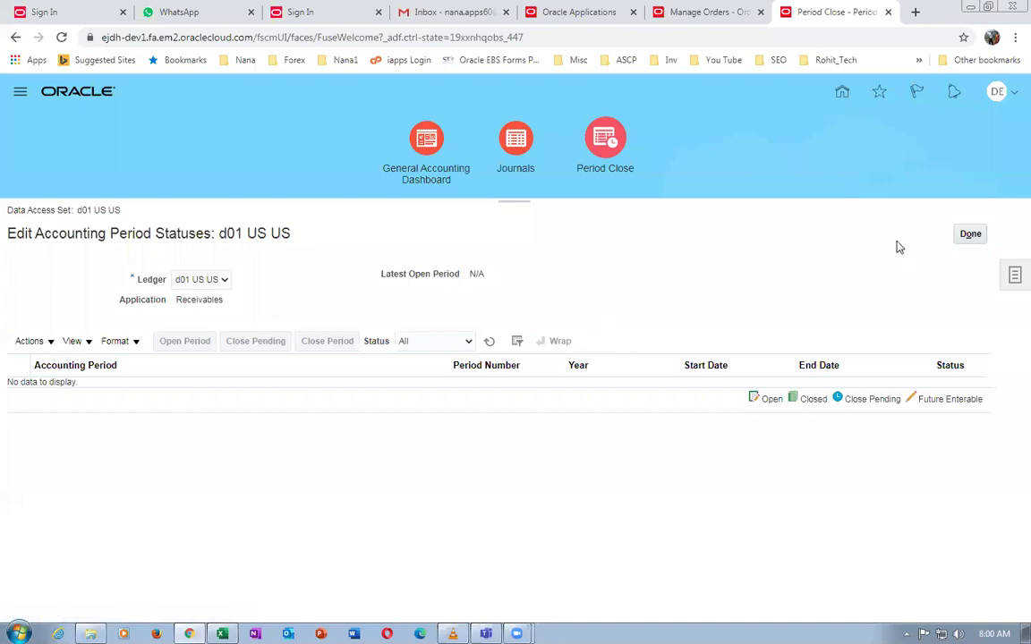
{"action": "left_click", "coordinate": [971, 233]}
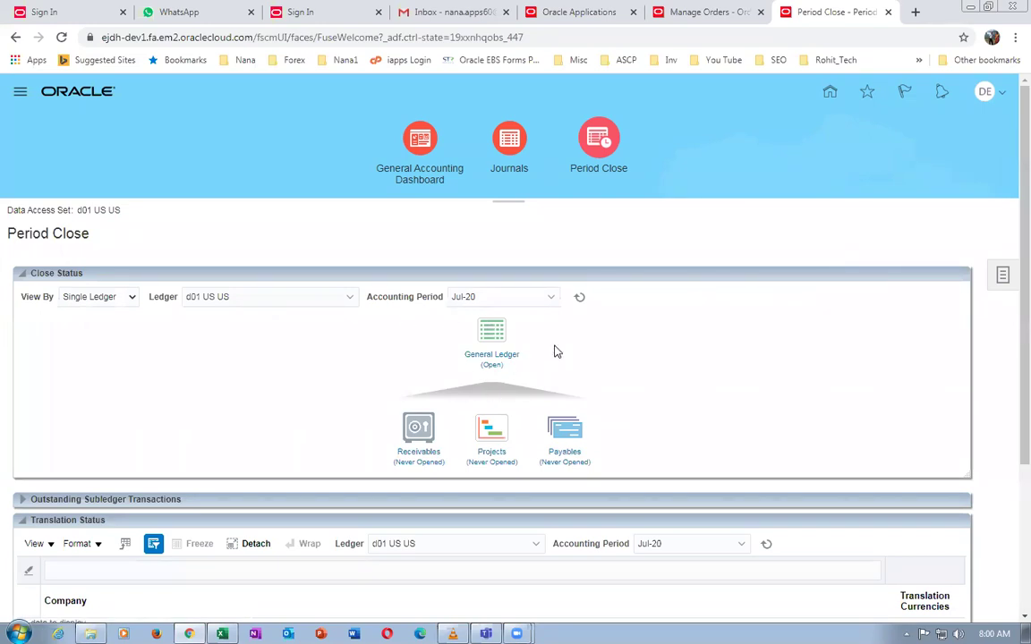
Sign out, then navigate back to the General Accounting Period Close work area
{"action": "left_click", "coordinate": [988, 93]}
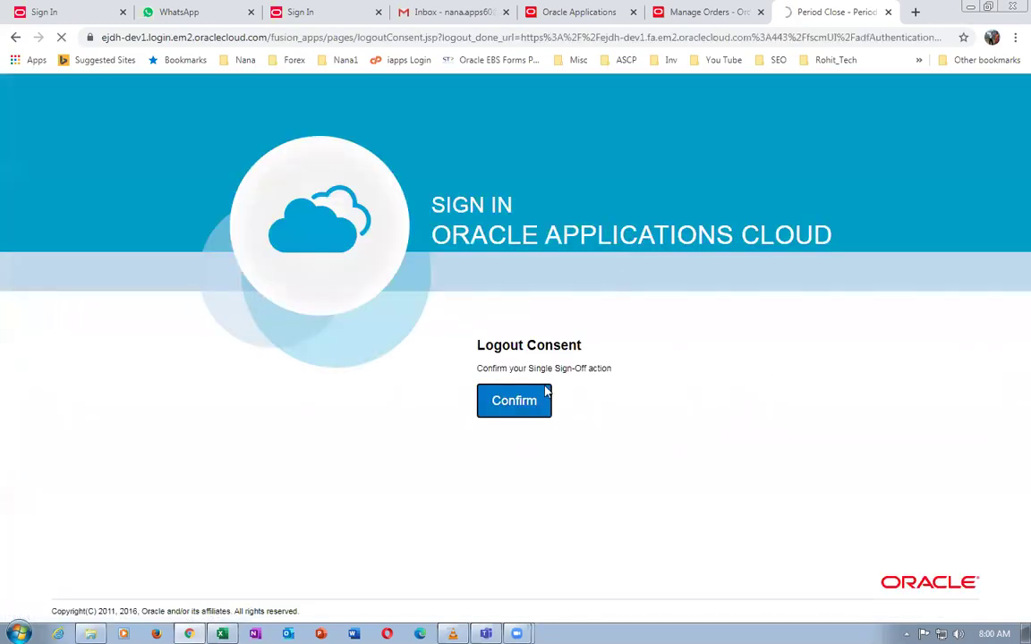
{"action": "left_click", "coordinate": [525, 407]}
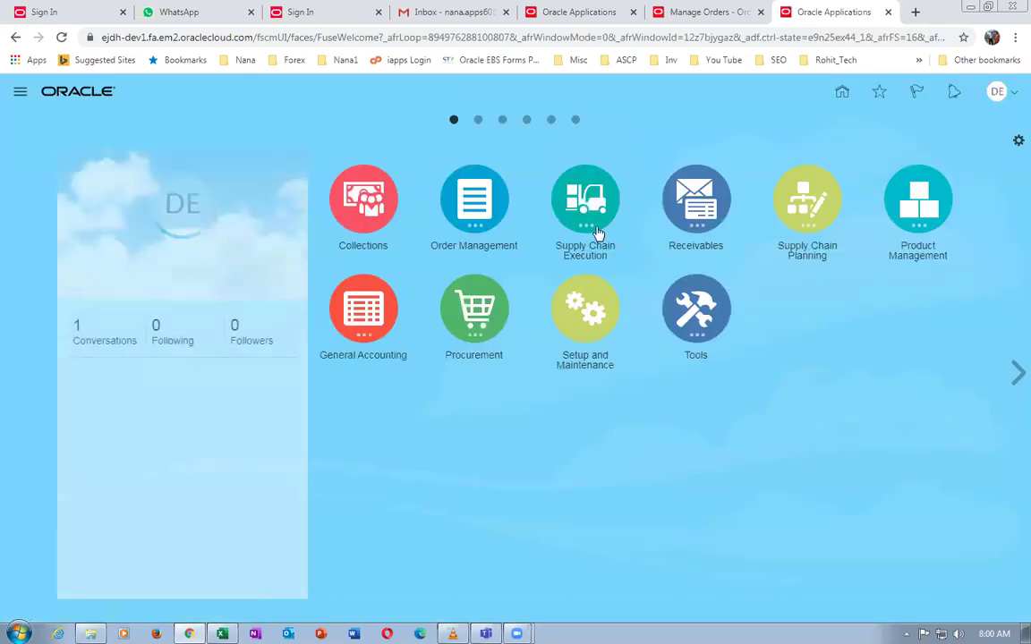
{"action": "left_click", "coordinate": [356, 313]}
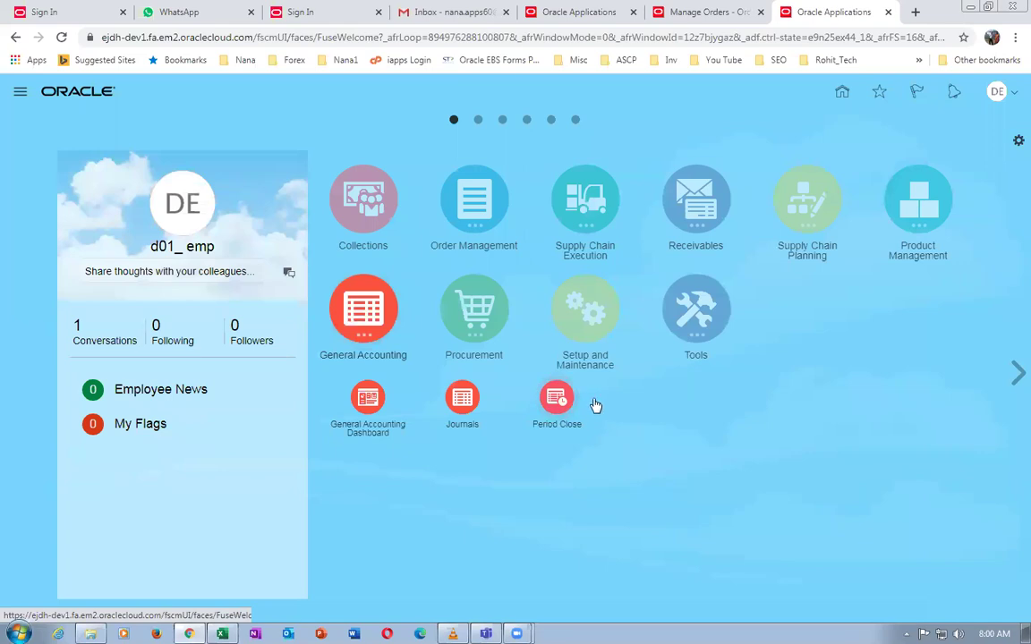
{"action": "left_click", "coordinate": [595, 405]}
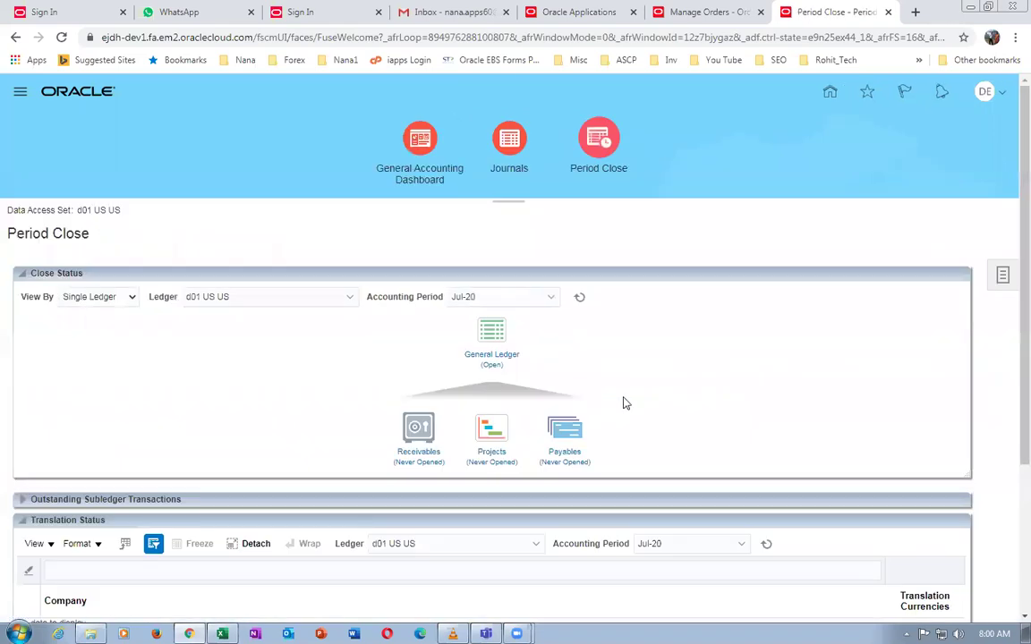
Open Jan-19 as the first Receivables period and refresh until it shows Open
{"action": "left_click", "coordinate": [418, 436]}
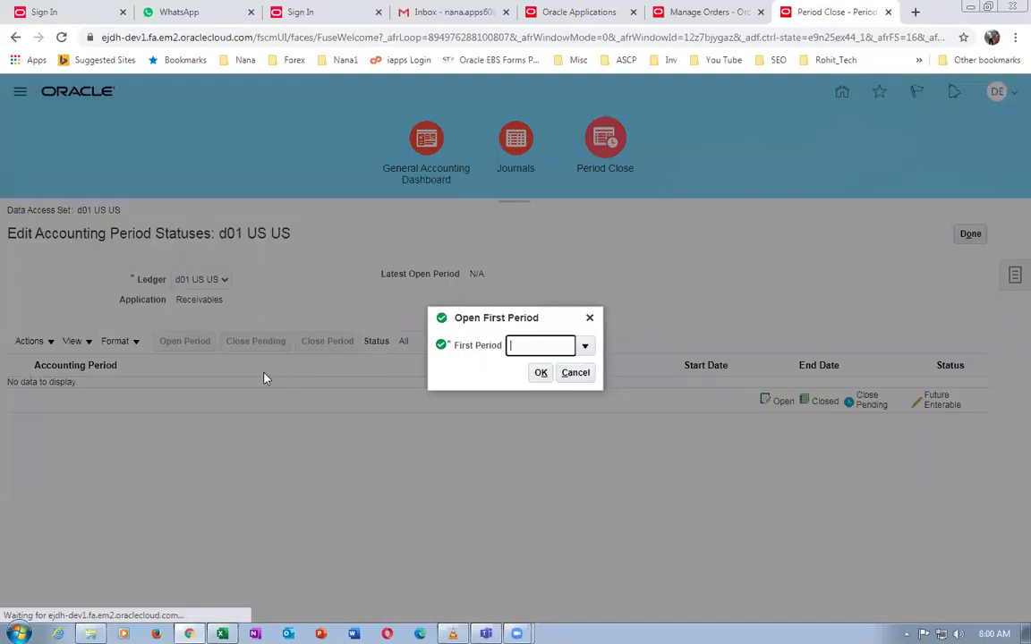
{"action": "left_click", "coordinate": [585, 346]}
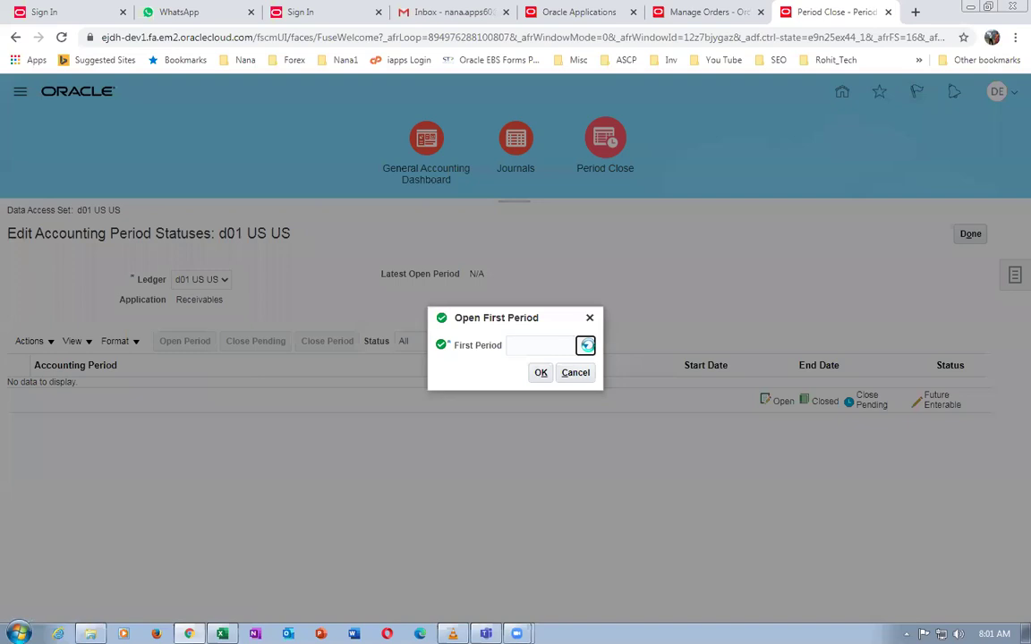
{"action": "left_click", "coordinate": [562, 373]}
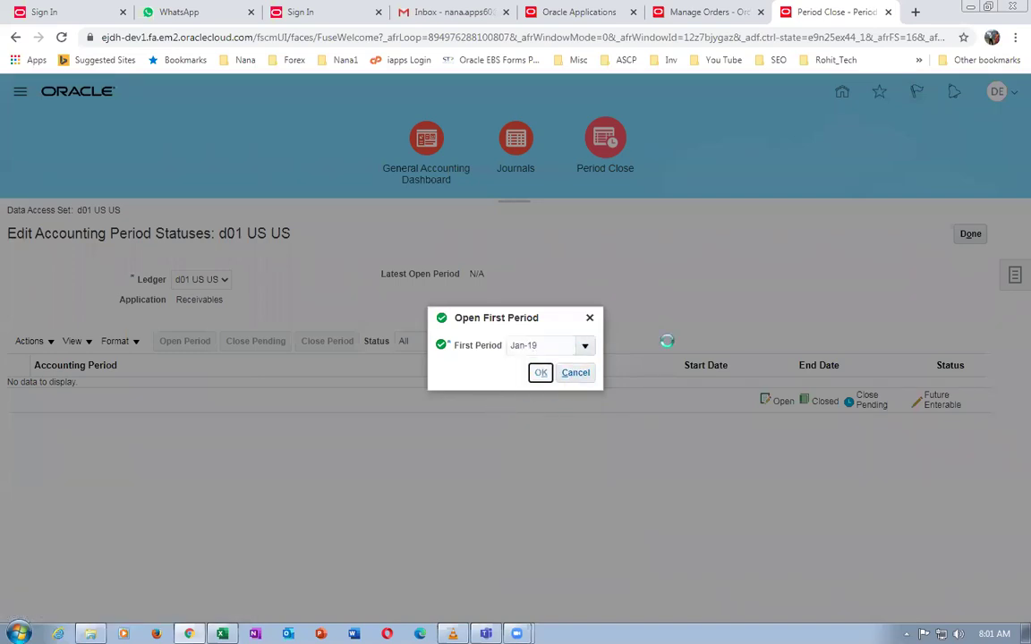
{"action": "left_click", "coordinate": [758, 374]}
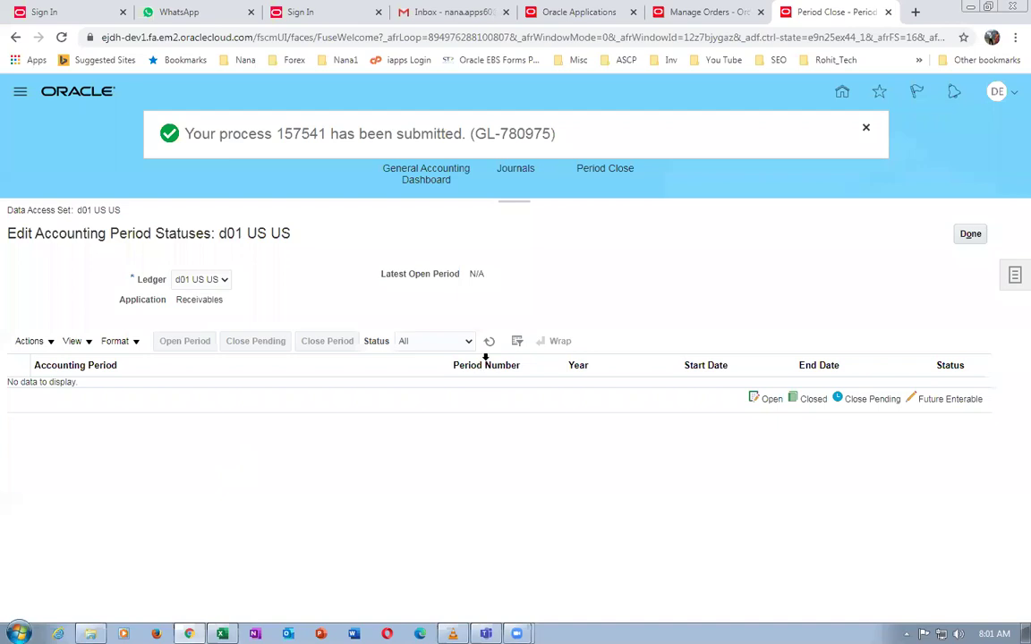
{"action": "left_click", "coordinate": [489, 342]}
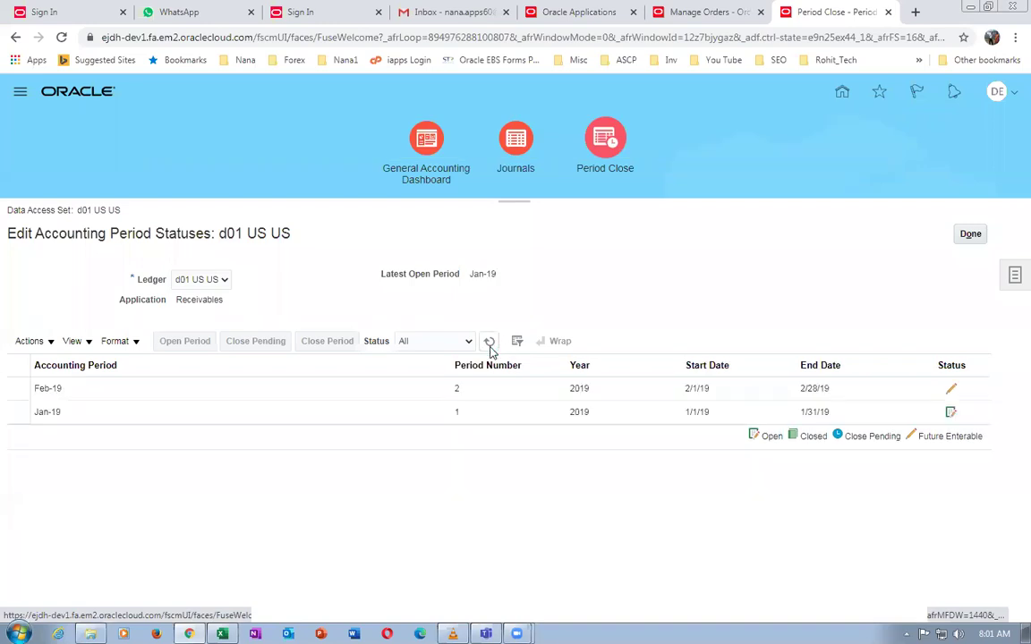
{"action": "left_click", "coordinate": [491, 348]}
Open all Receivables periods up to target period Sep-20, accept the warning, and refresh the statuses
{"action": "left_click", "coordinate": [37, 344]}
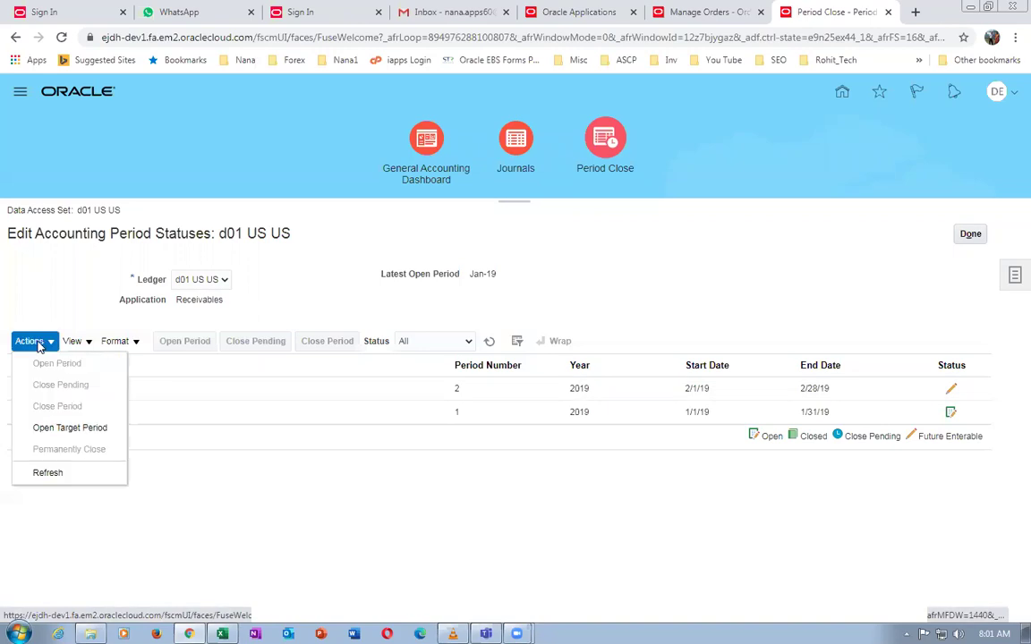
{"action": "left_click", "coordinate": [47, 427]}
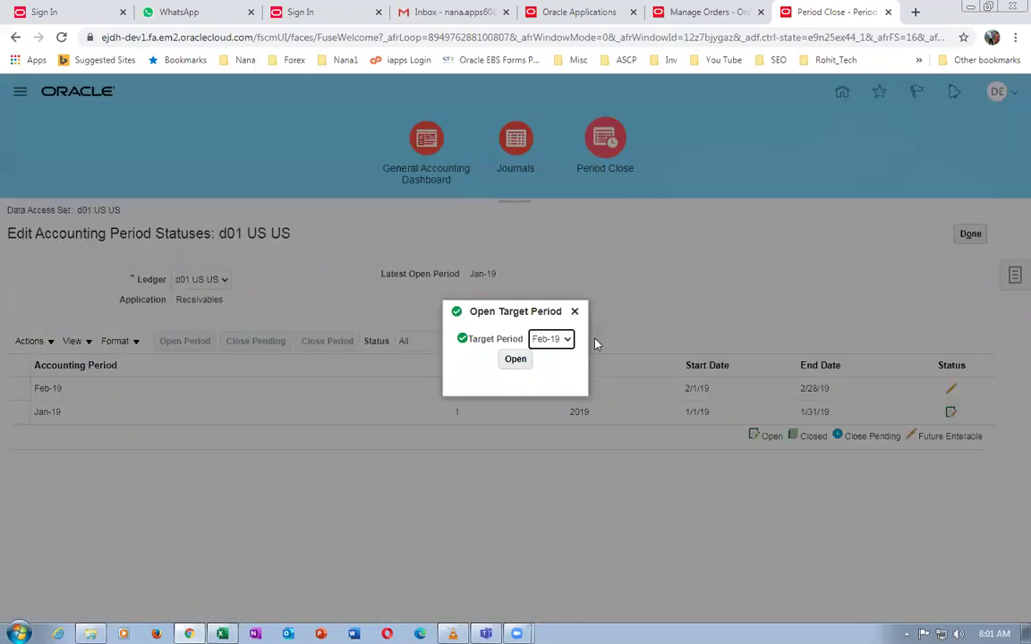
{"action": "left_click", "coordinate": [549, 339]}
{"action": "scroll", "coordinate": [542, 484], "scroll_direction": "down", "scroll_amount": 2}
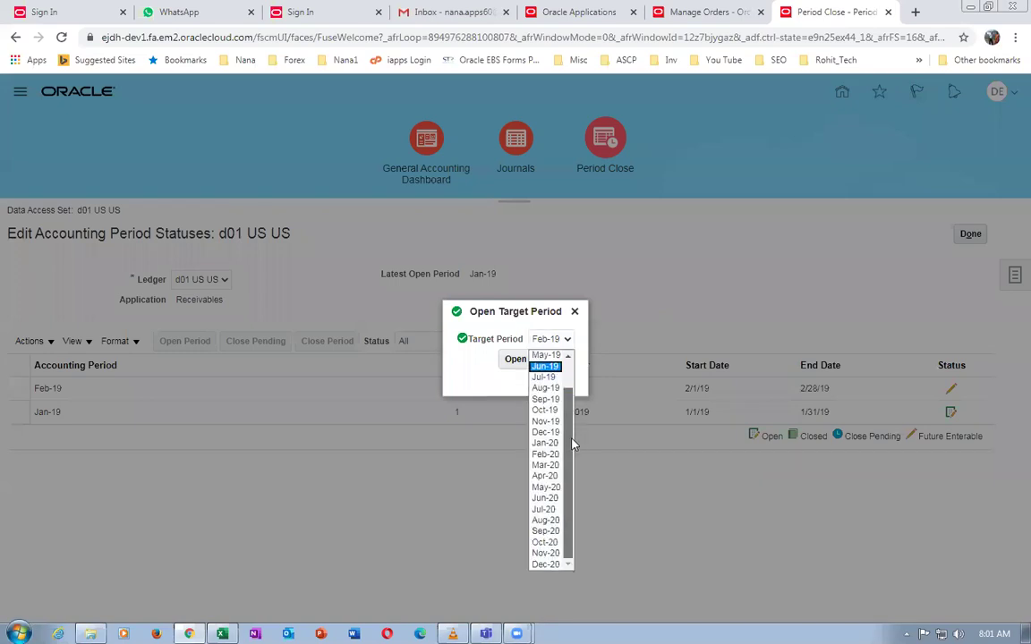
{"action": "left_click", "coordinate": [544, 532]}
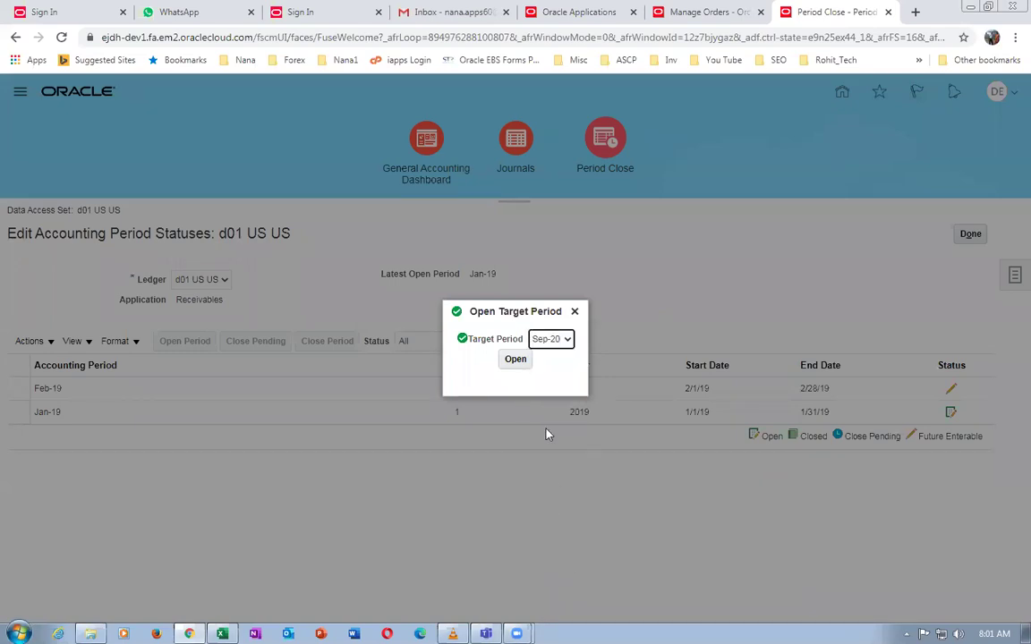
{"action": "left_click", "coordinate": [524, 366]}
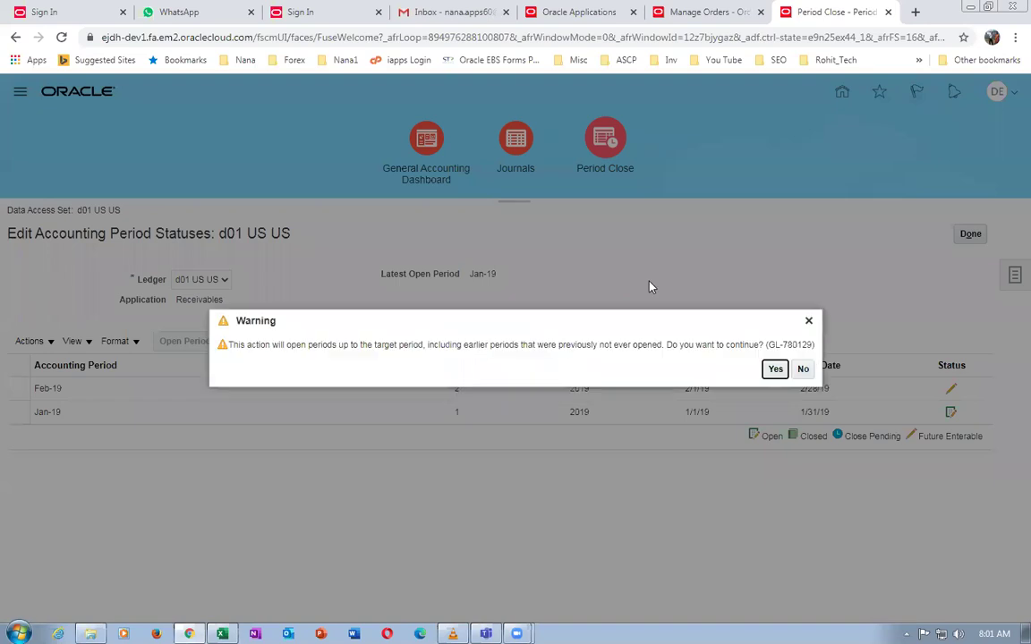
{"action": "left_click", "coordinate": [772, 370]}
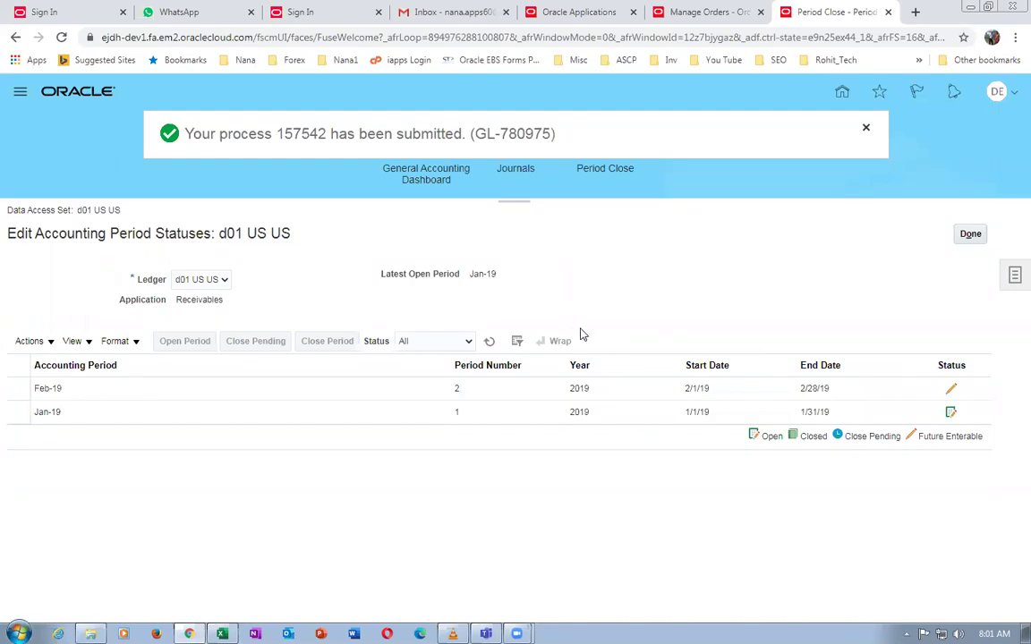
{"action": "left_click", "coordinate": [489, 344]}
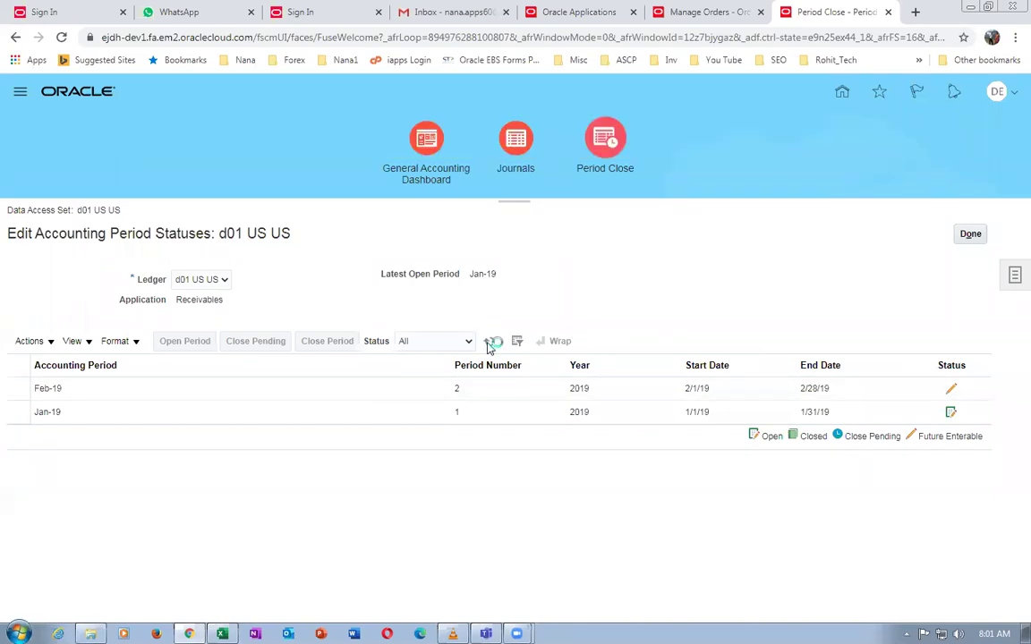
{"action": "left_click", "coordinate": [488, 343]}
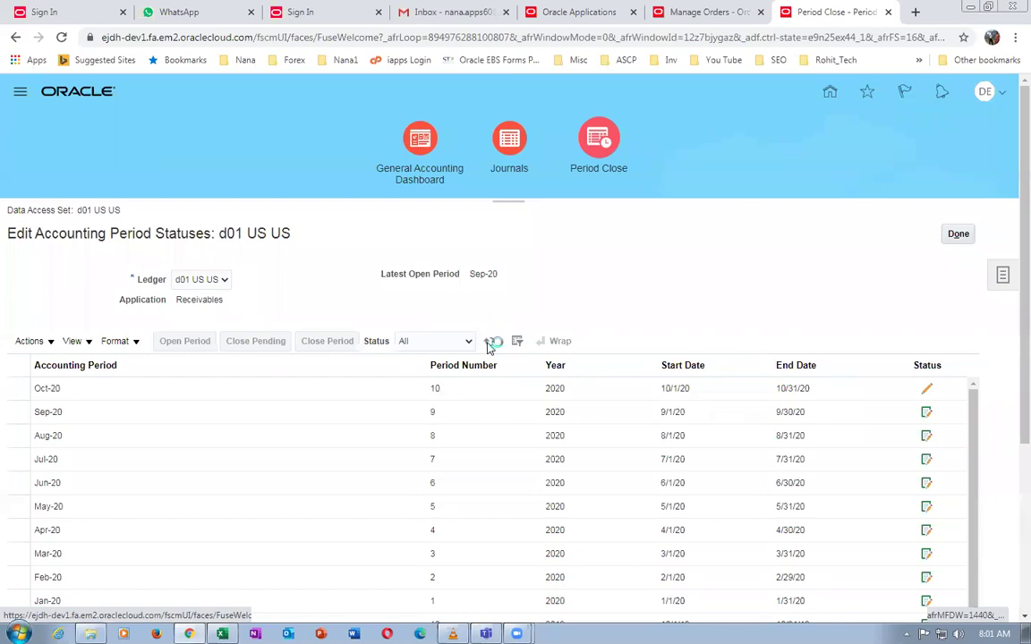
Refresh the Receivables period statuses, finish with Done, and return to the Fusion OM Worksheet
{"action": "left_click", "coordinate": [488, 343]}
{"action": "left_click", "coordinate": [489, 344]}
{"action": "left_click", "coordinate": [489, 345]}
{"action": "left_click", "coordinate": [956, 234]}
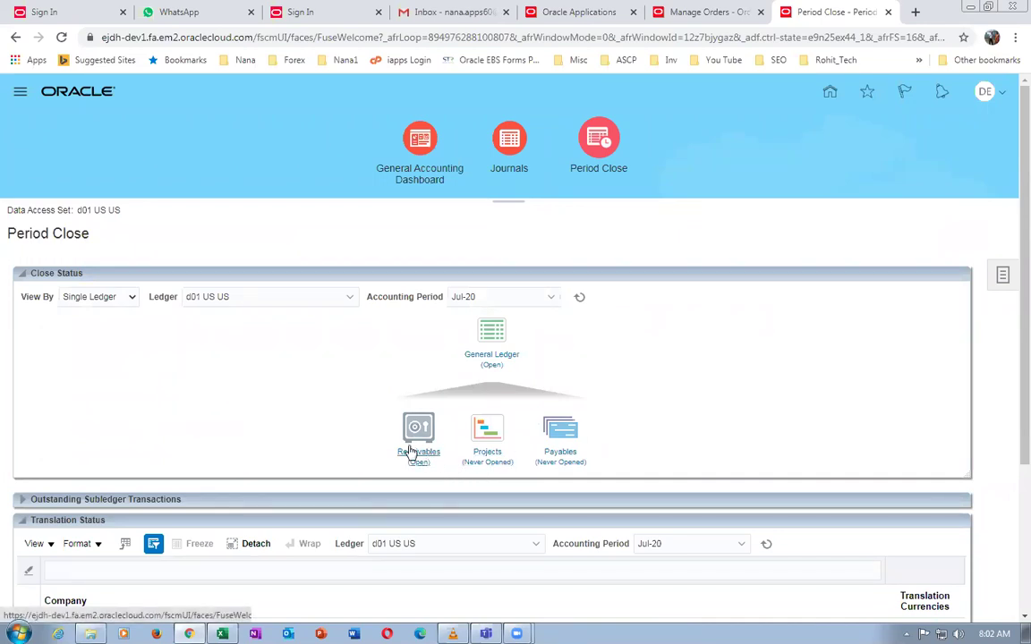
{"action": "key", "text": "alt+Tab"}
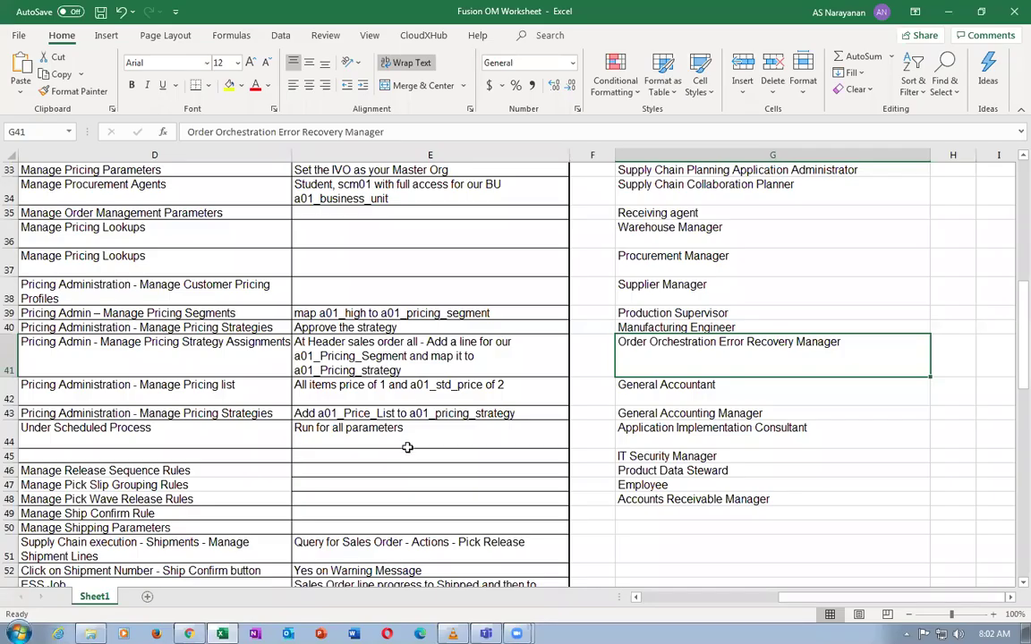
Move down the worksheet task list to the Import AutoInvoice step
{"action": "key", "text": "Home"}
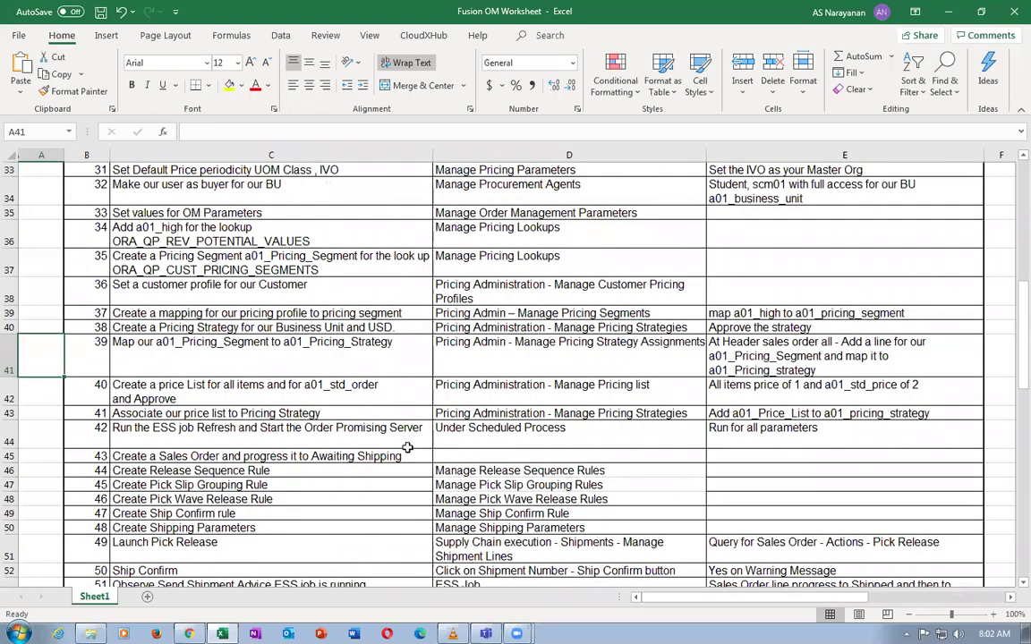
{"action": "key", "text": "Down"}
{"action": "key", "text": "Down"}
{"action": "key", "text": "Down"}
{"action": "key", "text": "Down"}
{"action": "key", "text": "Down"}
{"action": "key", "text": "Down"}
{"action": "key", "text": "Down"}
{"action": "key", "text": "Down"}
{"action": "key", "text": "Down"}
{"action": "key", "text": "Down"}
{"action": "key", "text": "Down"}
{"action": "key", "text": "Down"}
{"action": "key", "text": "Down"}
{"action": "key", "text": "Down"}
{"action": "key", "text": "Down"}
{"action": "key", "text": "Down"}
{"action": "key", "text": "Down"}
{"action": "key", "text": "Down"}
{"action": "key", "text": "Down"}
{"action": "key", "text": "Down"}
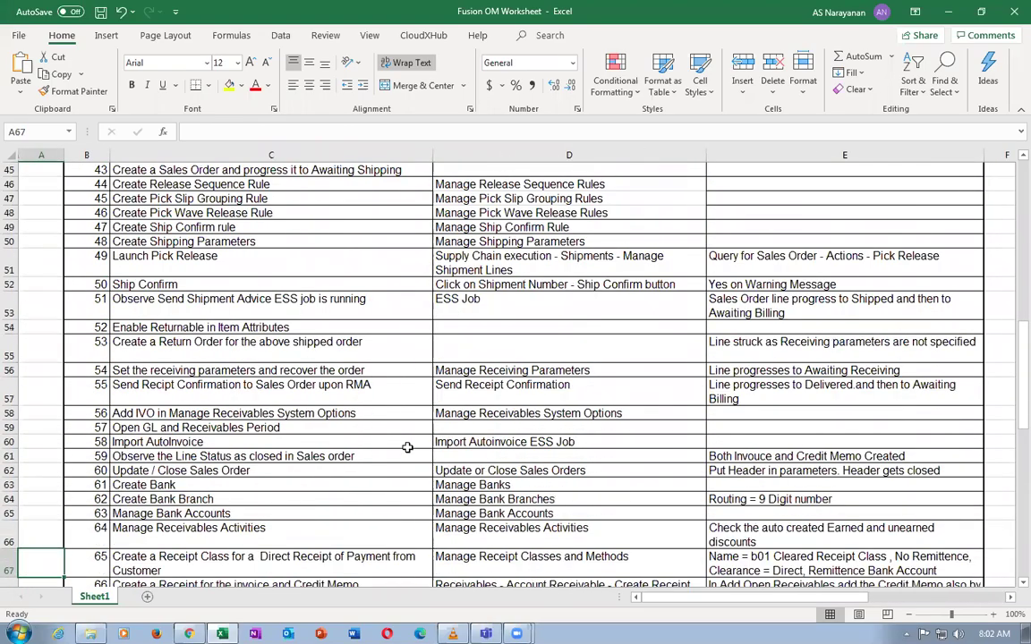
{"action": "key", "text": "Down"}
{"action": "key", "text": "Down"}
{"action": "key", "text": "Down"}
{"action": "key", "text": "Down"}
{"action": "key", "text": "Down"}
{"action": "key", "text": "Down"}
{"action": "key", "text": "Down"}
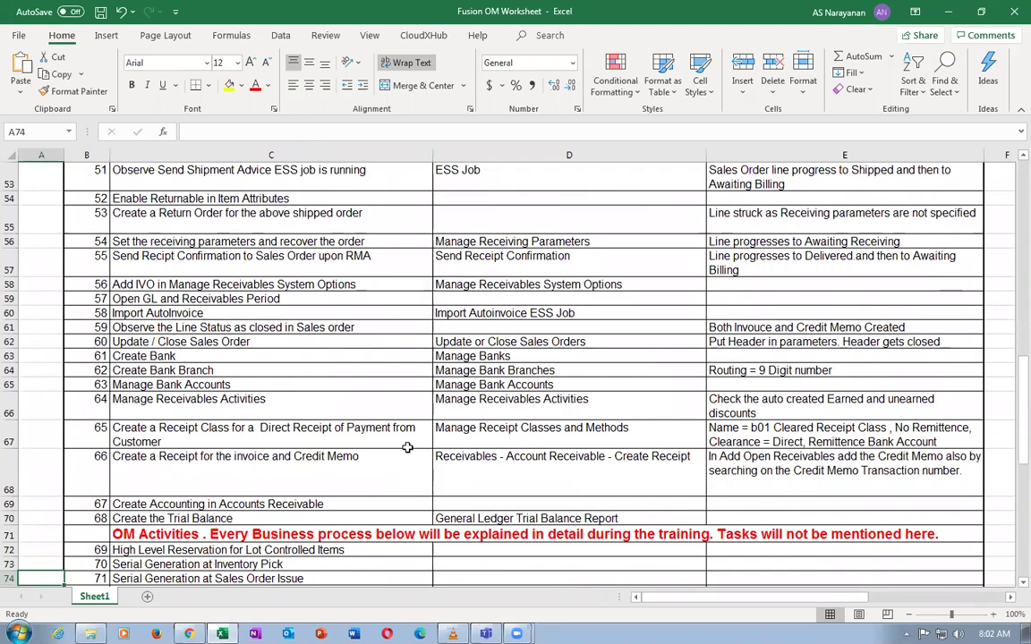
{"action": "left_click", "coordinate": [554, 281]}
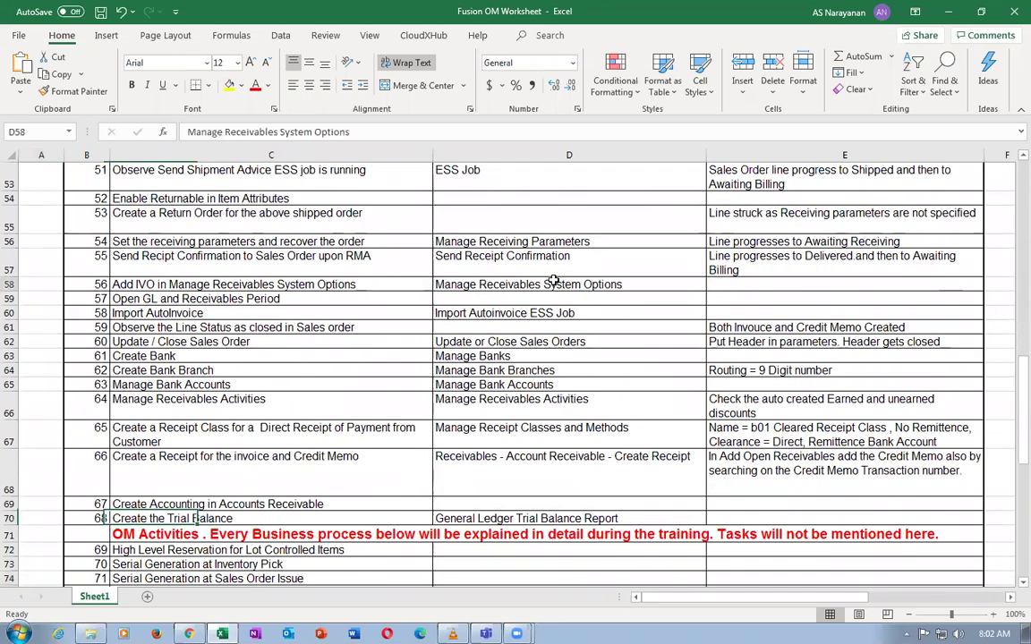
{"action": "left_click", "coordinate": [192, 299]}
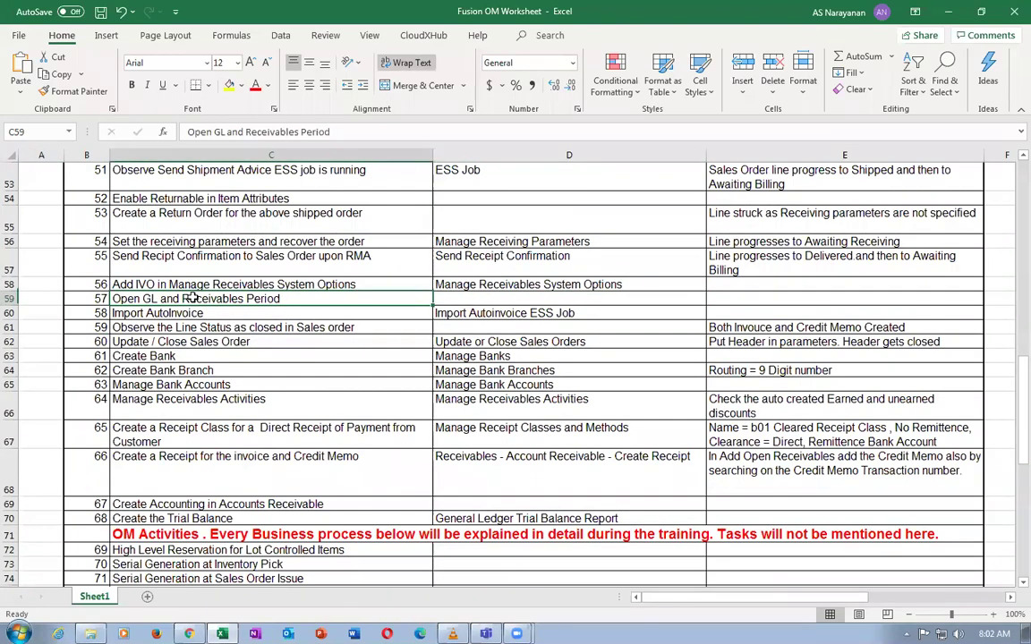
{"action": "key", "text": "Down"}
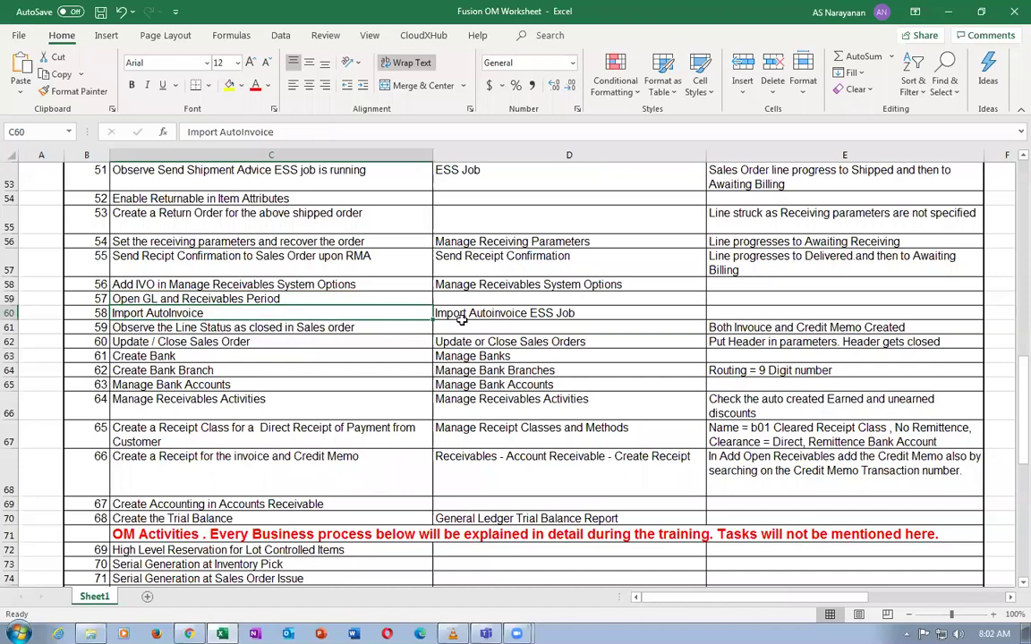
{"action": "left_click", "coordinate": [469, 313]}
Copy the Import Autoinvoice ESS Job entry and switch back to Chrome
{"action": "left_click", "coordinate": [266, 287]}
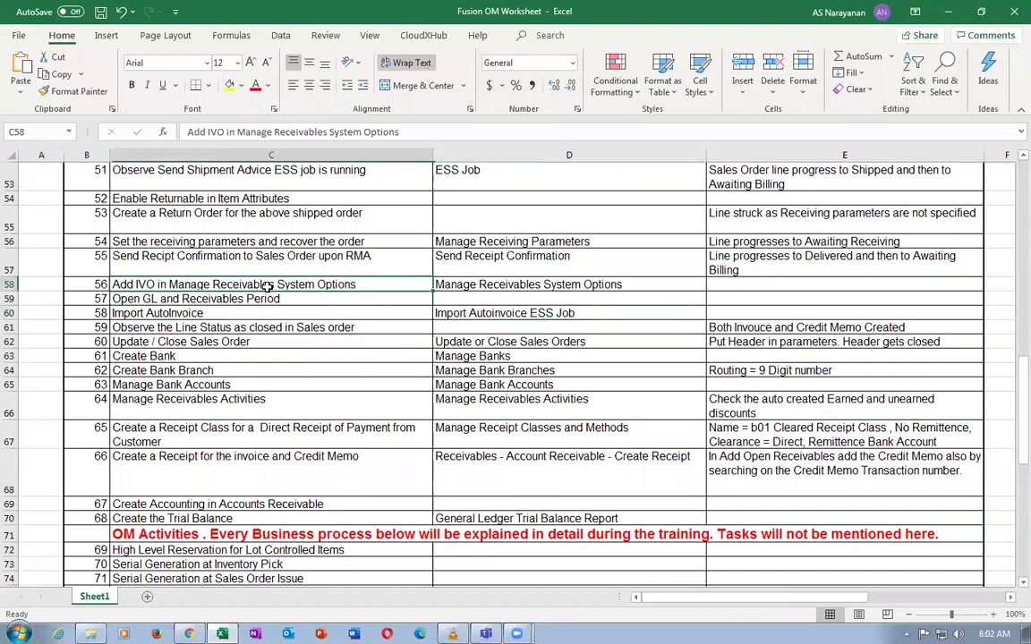
{"action": "double_click", "coordinate": [126, 285]}
{"action": "left_click_drag", "start_coordinate": [115, 283], "coordinate": [154, 284]}
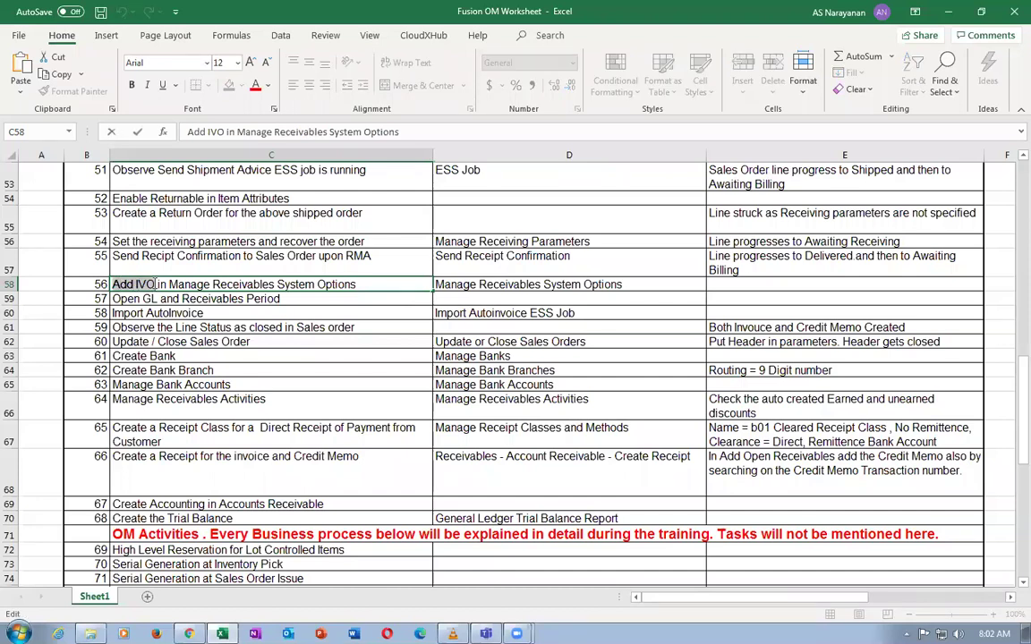
{"action": "left_click", "coordinate": [519, 285]}
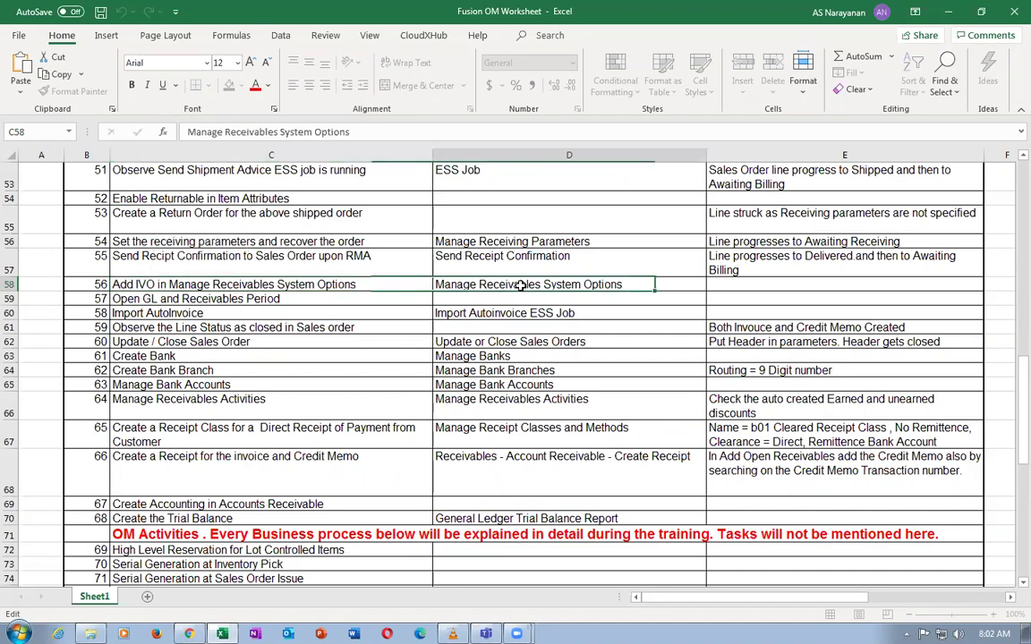
{"action": "left_click", "coordinate": [512, 315]}
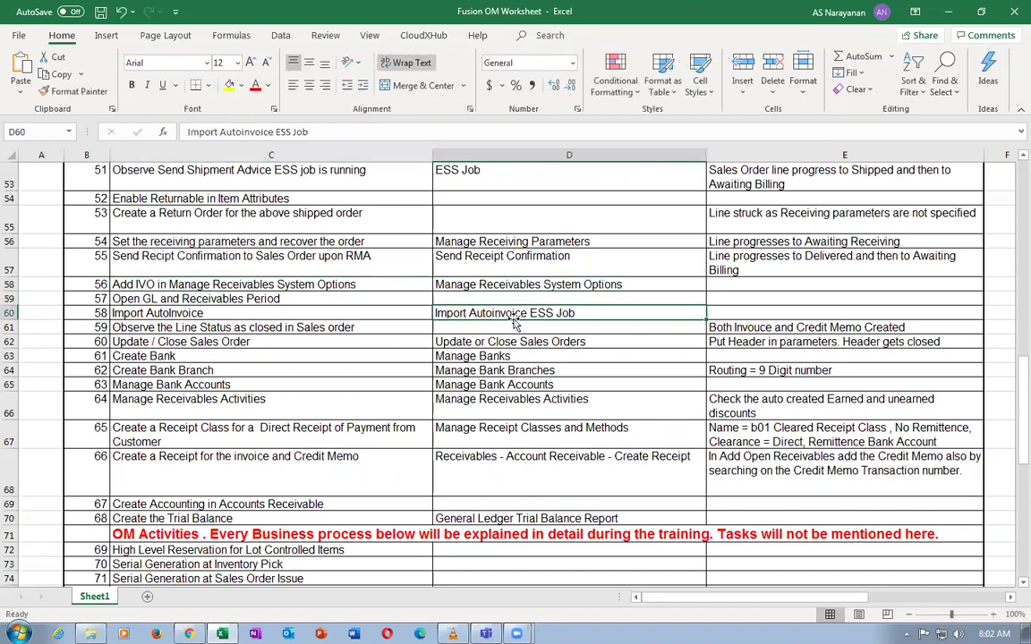
{"action": "key", "text": "ctrl+c"}
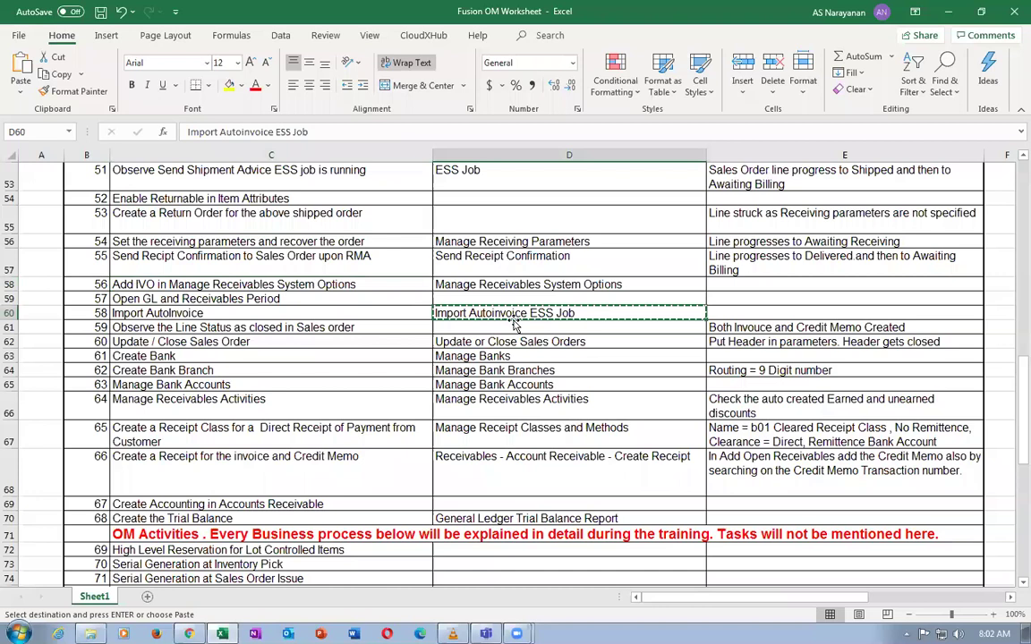
{"action": "key", "text": "alt+Tab"}
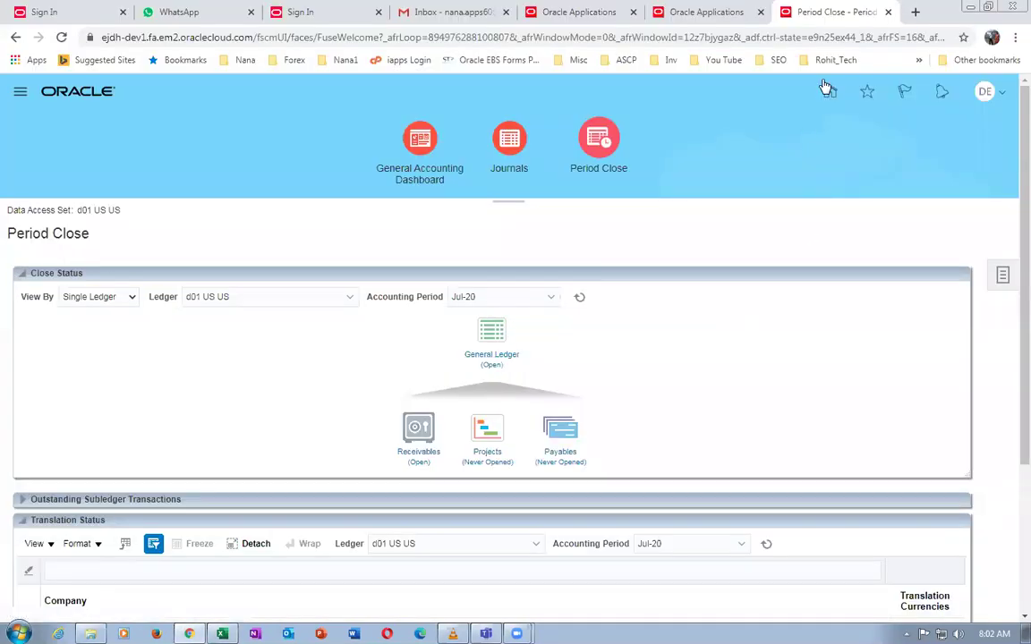
From Home > Tools > Scheduled Processes, schedule a new process and select the Import AutoInvoice job
{"action": "left_click", "coordinate": [831, 93]}
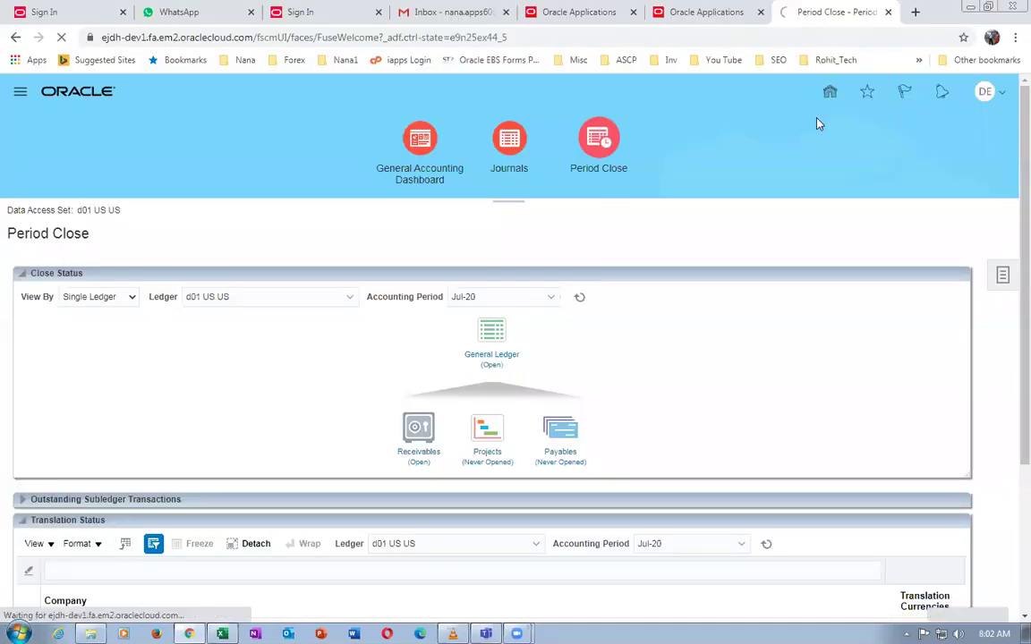
{"action": "left_click", "coordinate": [709, 315]}
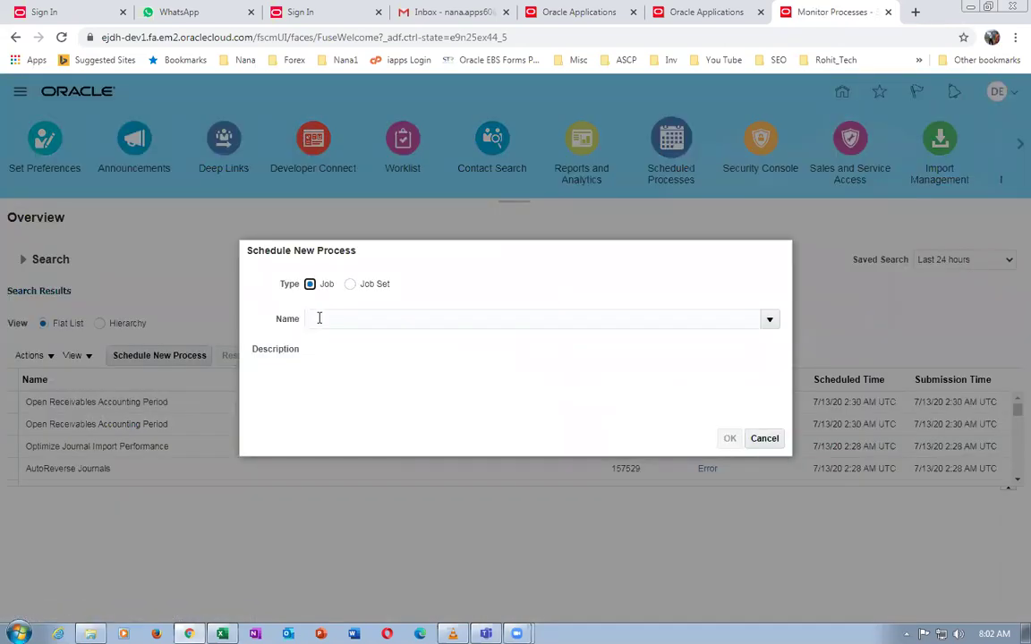
{"action": "left_click", "coordinate": [317, 318]}
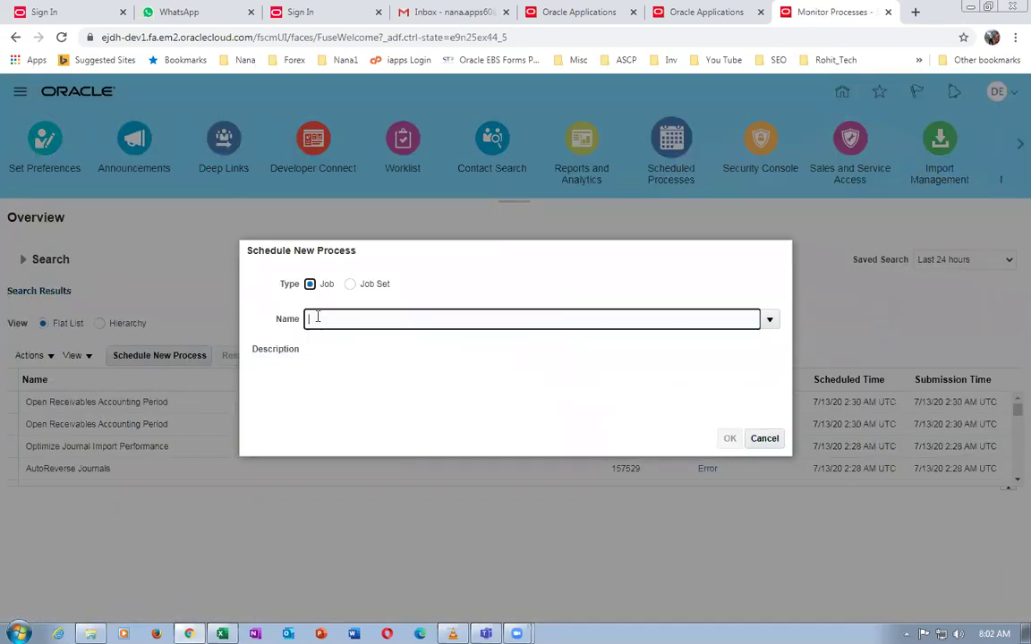
{"action": "key", "text": "ctrl+v"}
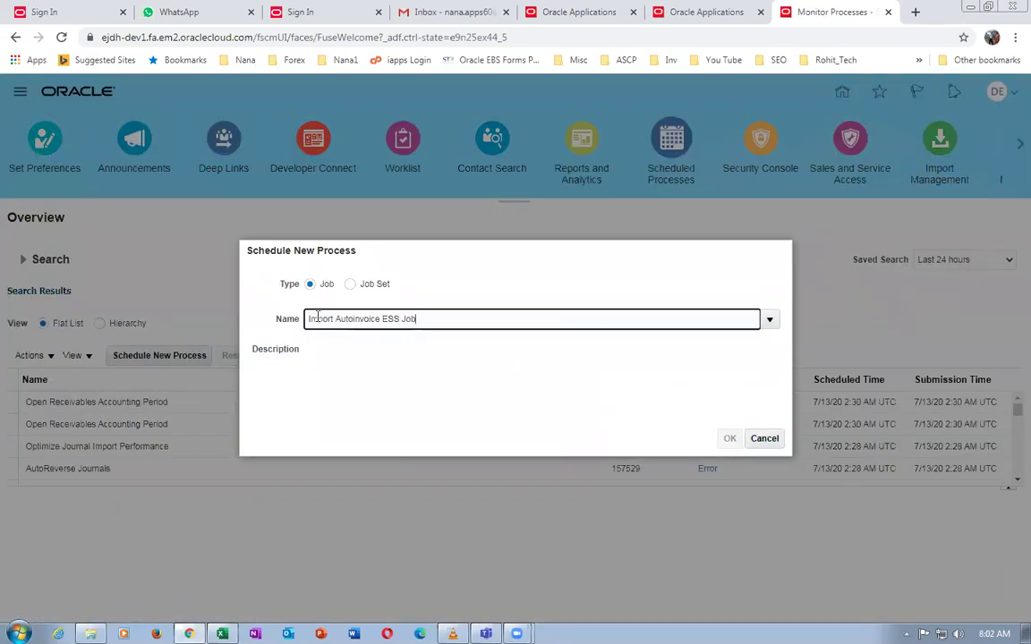
{"action": "key", "text": "BackSpace"}
{"action": "key", "text": "BackSpace"}
{"action": "left_click", "coordinate": [616, 426]}
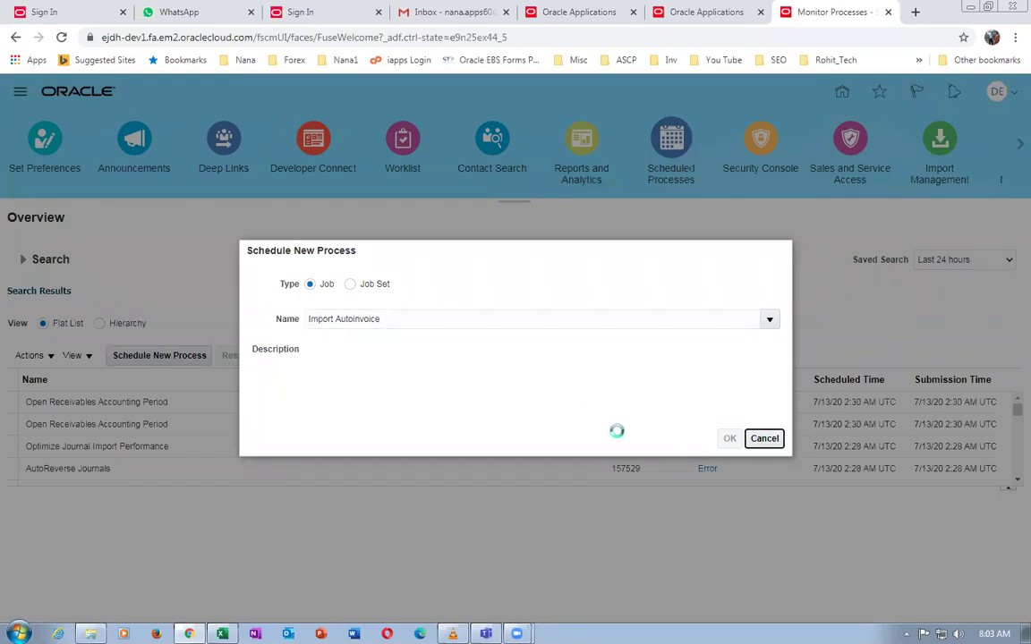
{"action": "left_click", "coordinate": [460, 390]}
{"action": "left_click", "coordinate": [821, 441]}
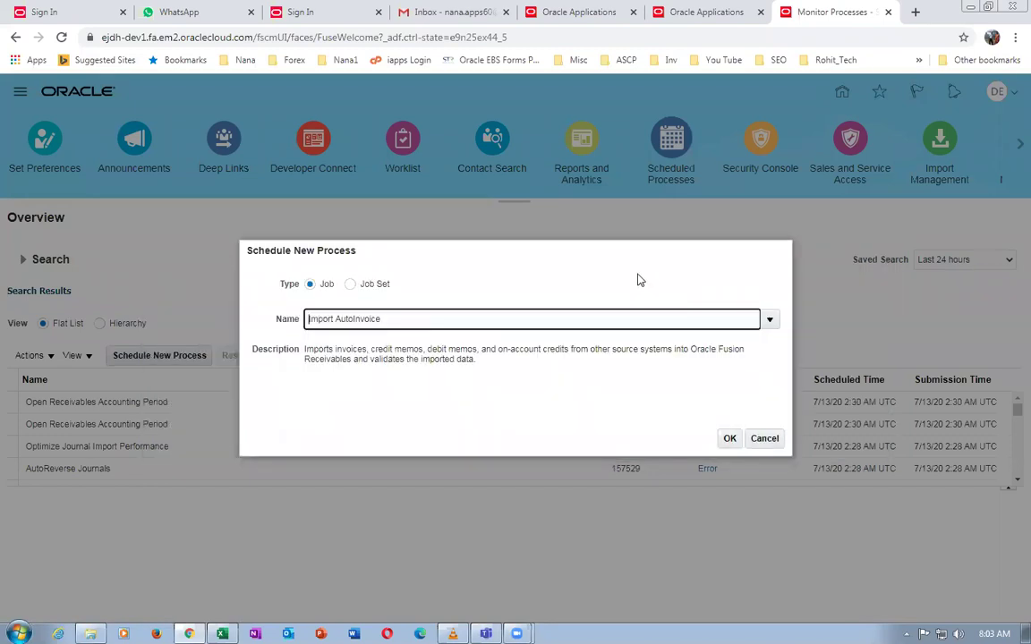
{"action": "left_click", "coordinate": [722, 432]}
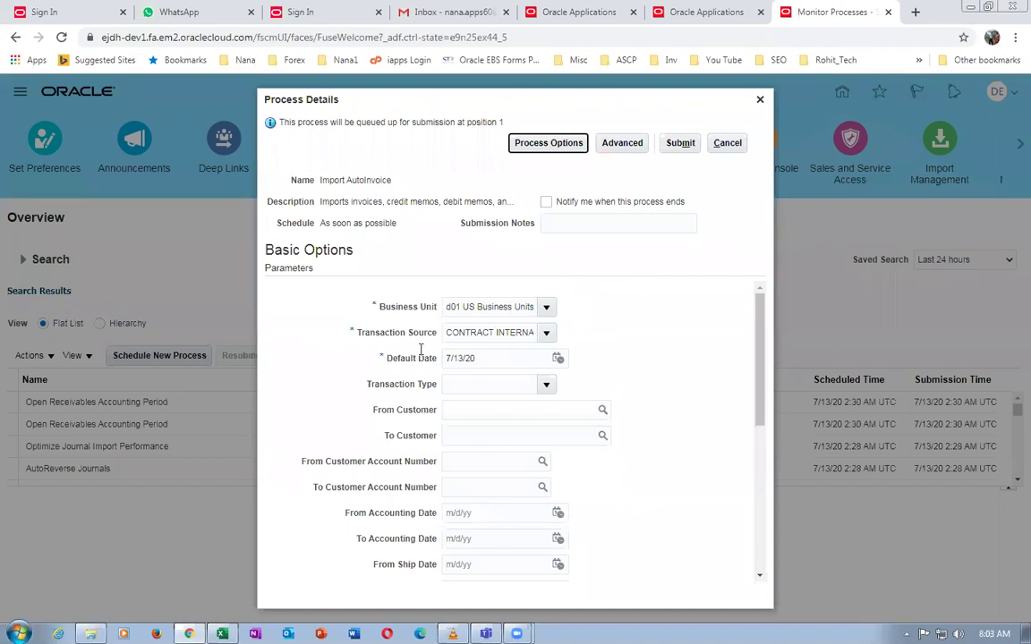
Submit Import AutoInvoice with source Distributed Order Orchestration and sales orders 217 to 218
{"action": "left_click", "coordinate": [546, 332]}
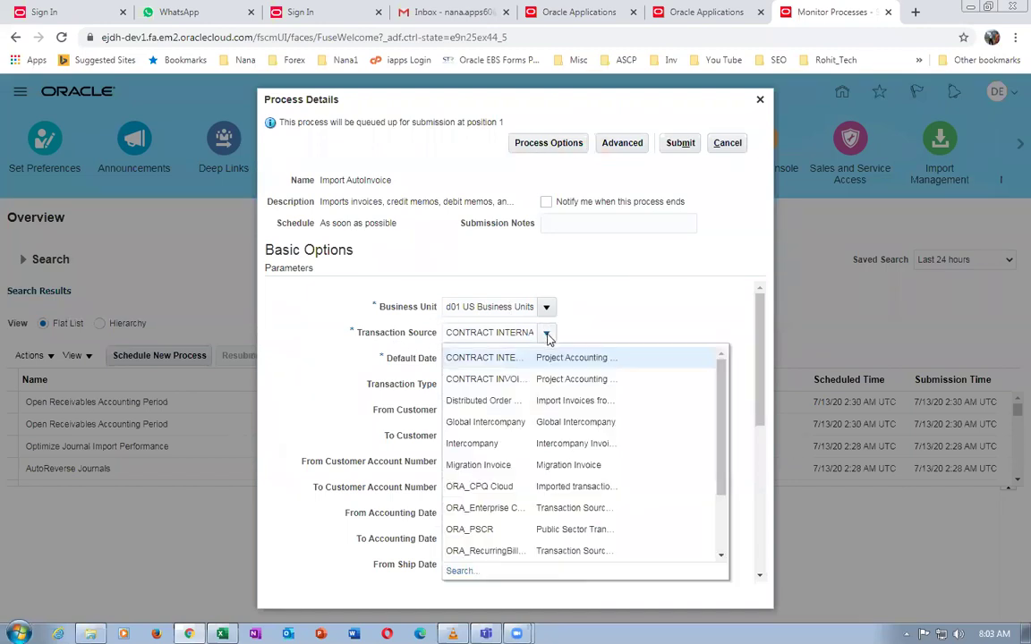
{"action": "left_click", "coordinate": [506, 409]}
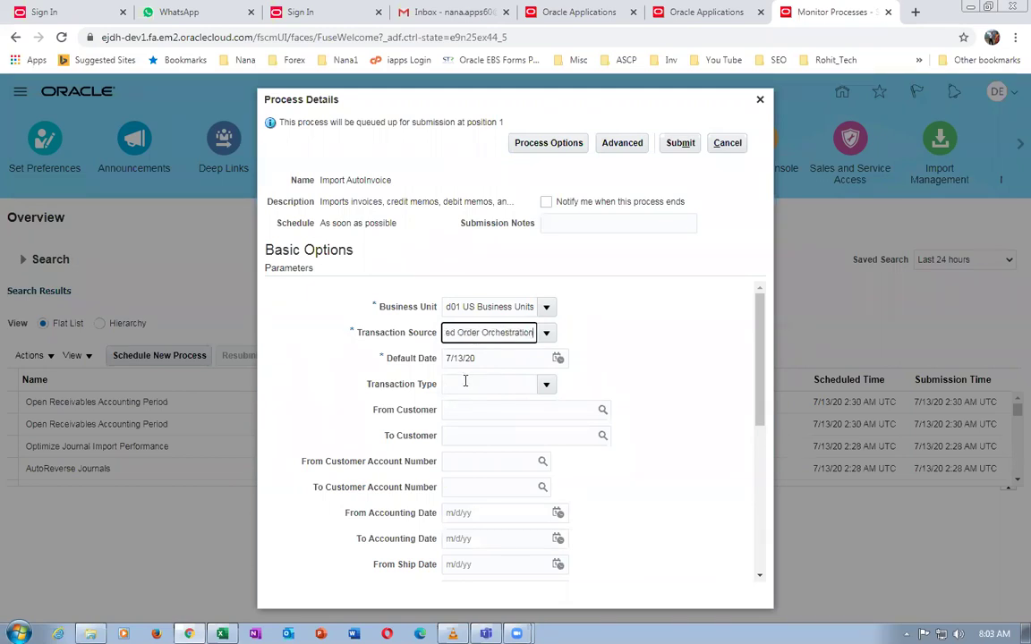
{"action": "left_click_drag", "start_coordinate": [762, 380], "coordinate": [782, 484]}
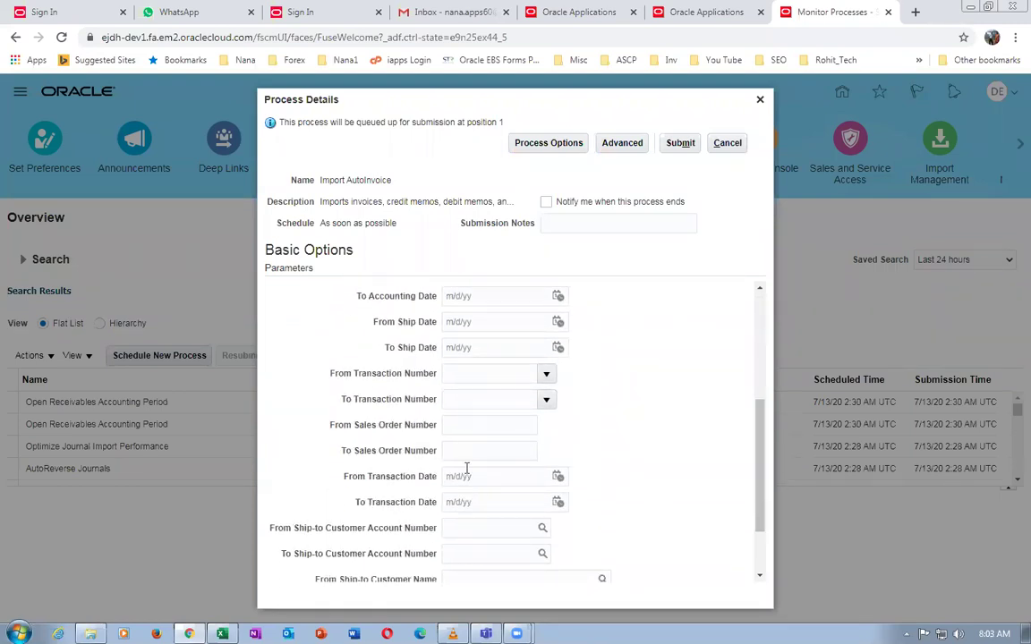
{"action": "left_click", "coordinate": [461, 428]}
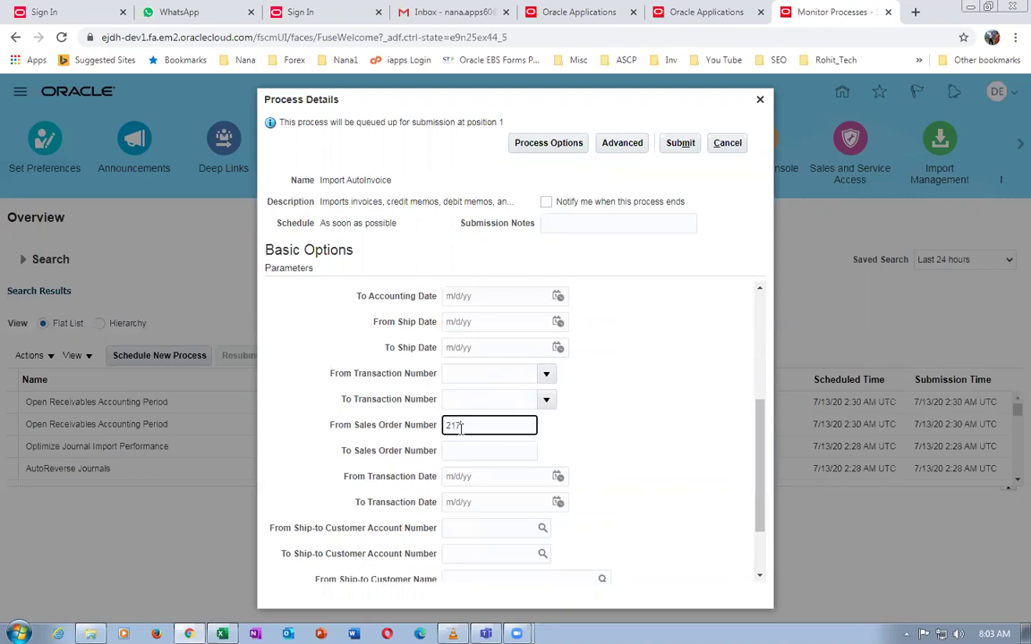
{"action": "key", "text": "Tab"}
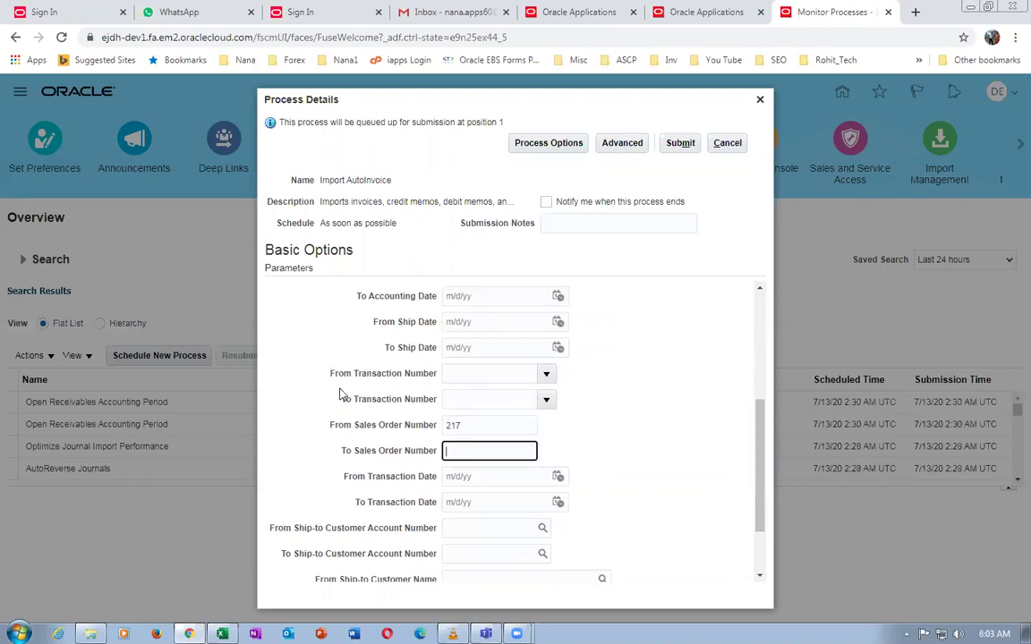
{"action": "type", "text": "218"}
{"action": "left_click", "coordinate": [627, 410]}
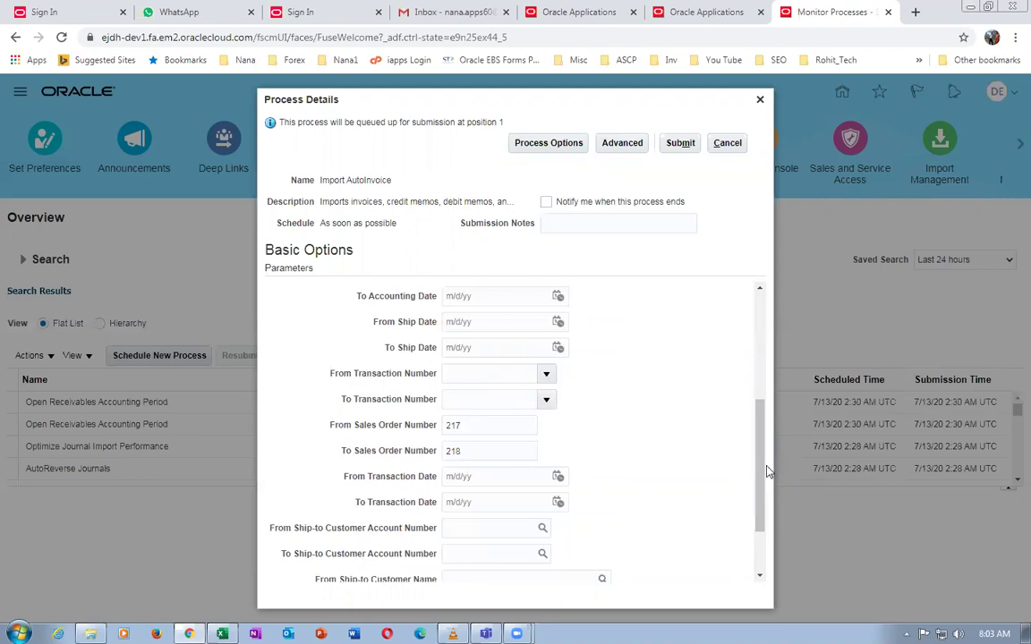
{"action": "left_click_drag", "start_coordinate": [761, 475], "coordinate": [782, 532]}
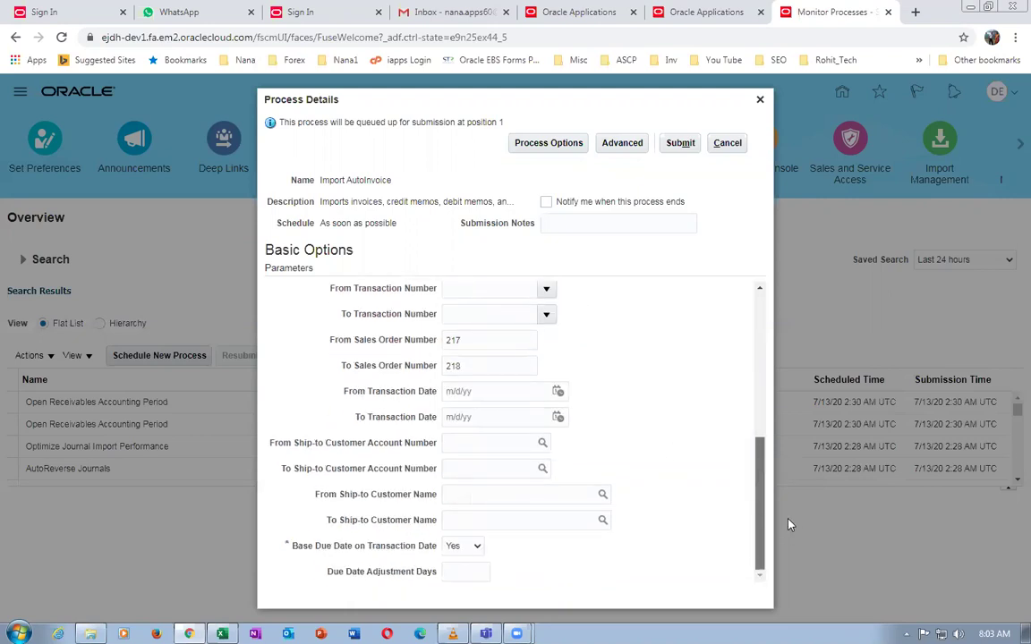
{"action": "scroll", "coordinate": [769, 391], "scroll_direction": "up", "scroll_amount": 3}
{"action": "left_click", "coordinate": [682, 143]}
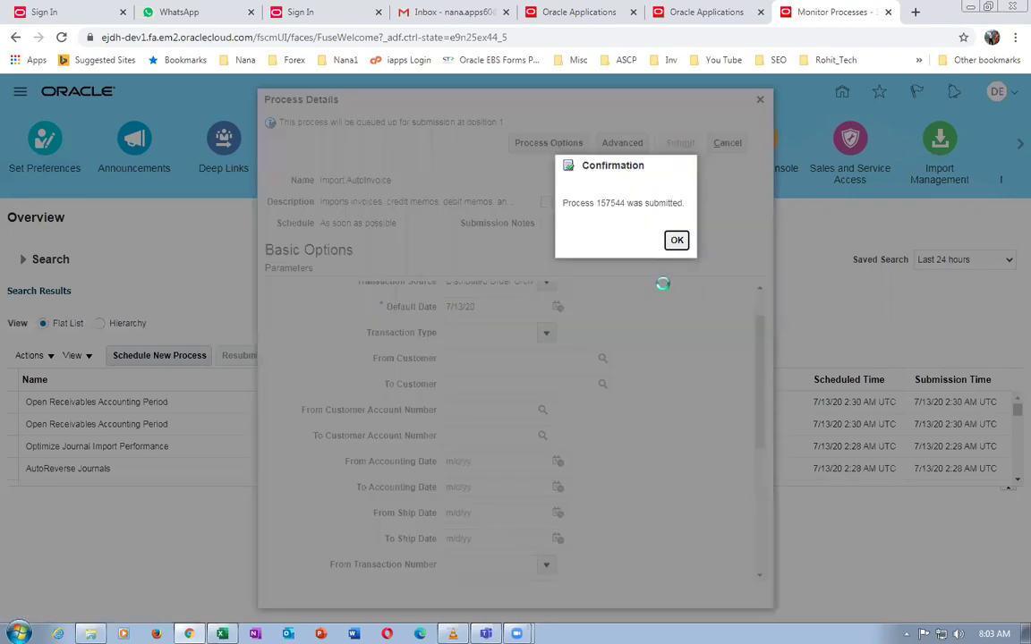
{"action": "key", "text": "Return"}
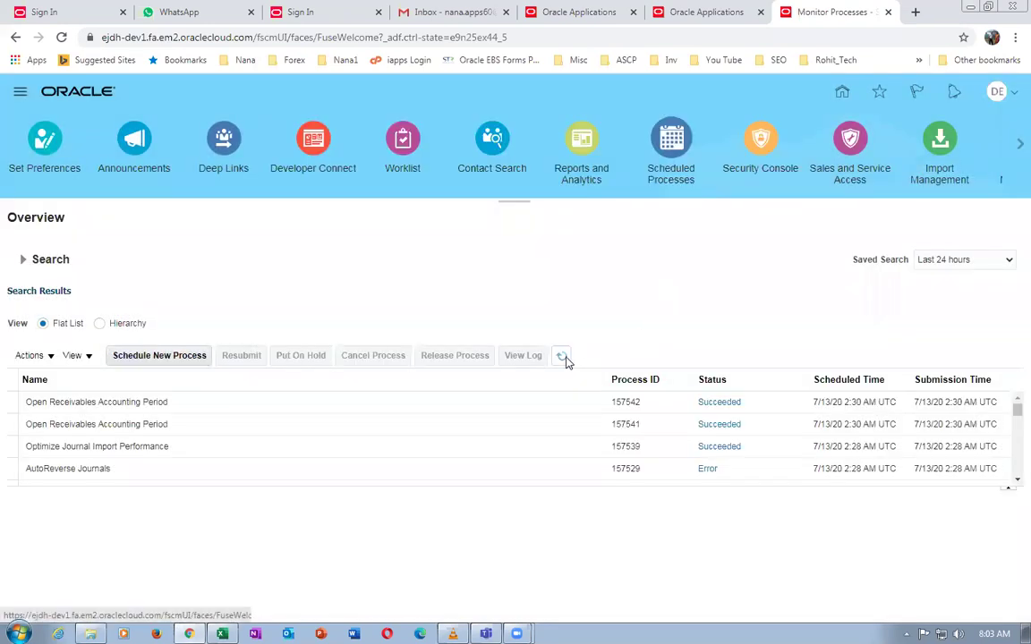
Refresh the process list until Import AutoInvoice 157544 and its follow-on processes show Succeeded
{"action": "left_click", "coordinate": [567, 360]}
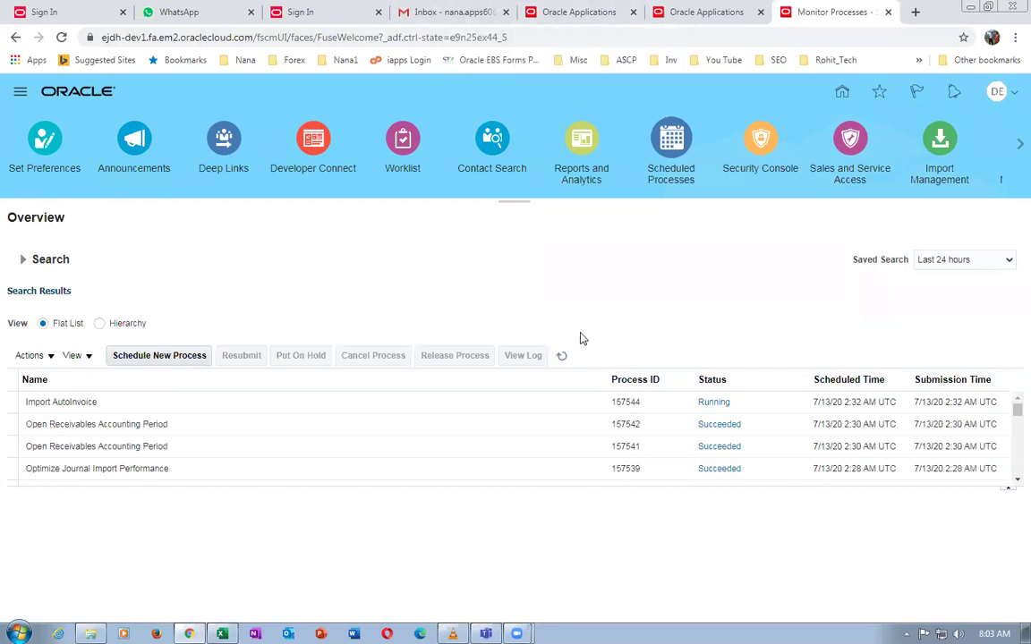
{"action": "left_click", "coordinate": [563, 360]}
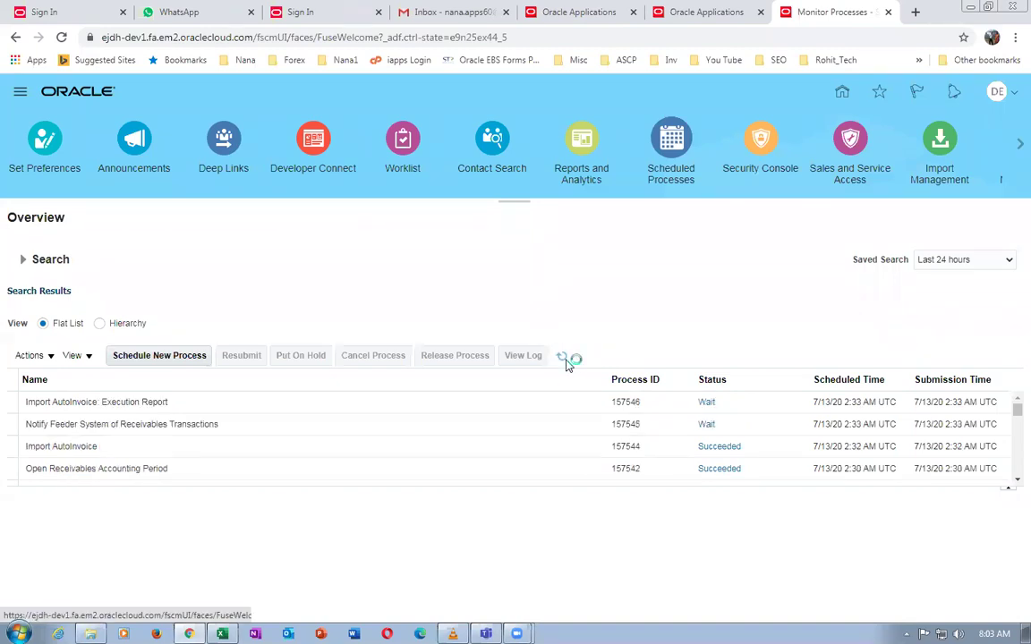
{"action": "left_click", "coordinate": [564, 360]}
{"action": "left_click", "coordinate": [564, 359]}
Select the Import AutoInvoice: Execution Report row and republish it
{"action": "left_click", "coordinate": [266, 405]}
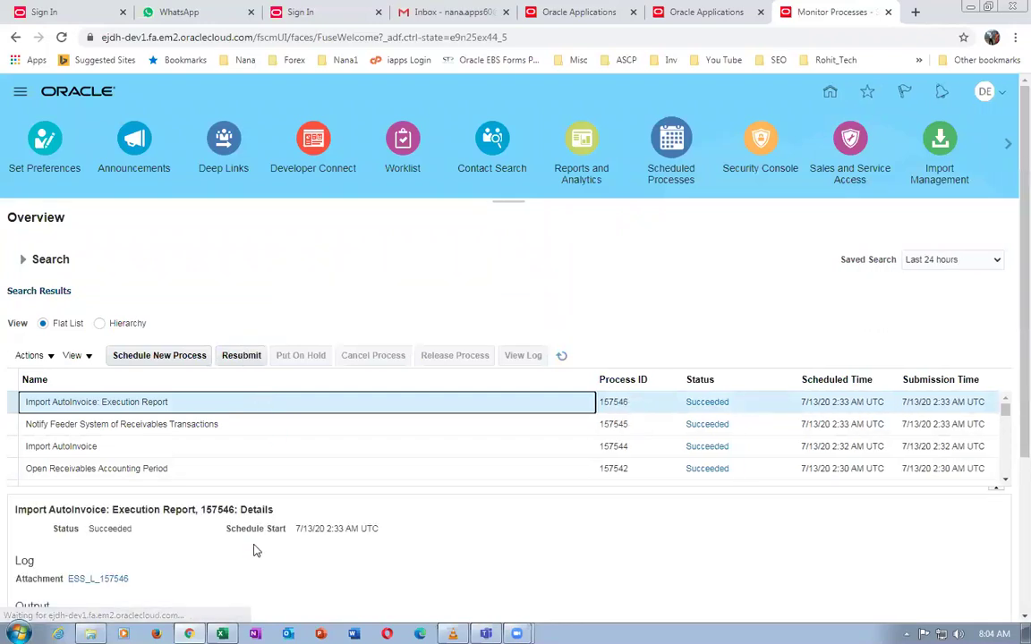
{"action": "scroll", "coordinate": [256, 549], "scroll_direction": "down", "scroll_amount": 3}
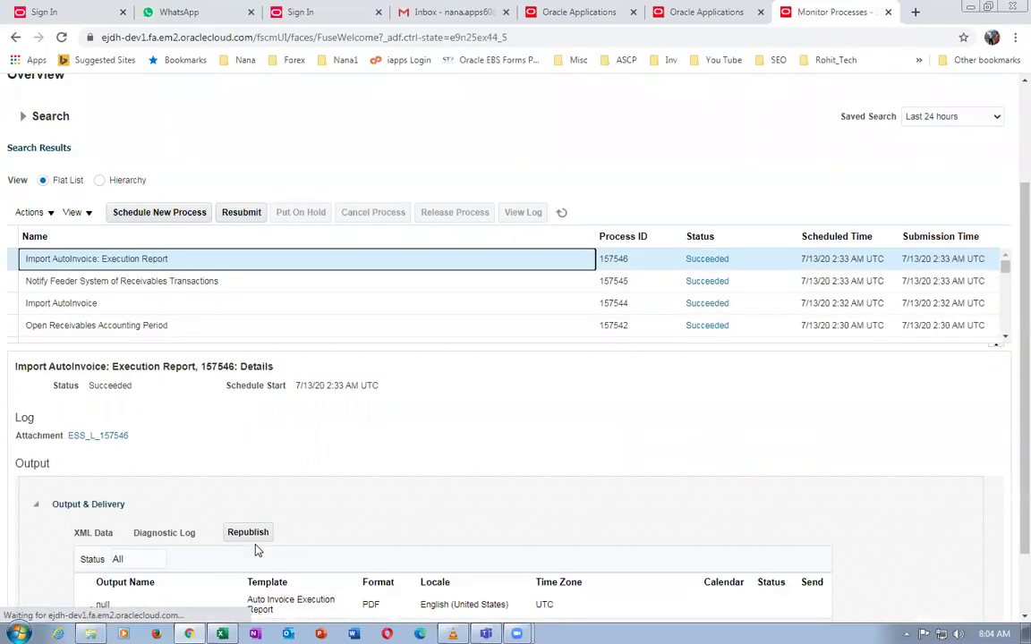
{"action": "left_click", "coordinate": [248, 533]}
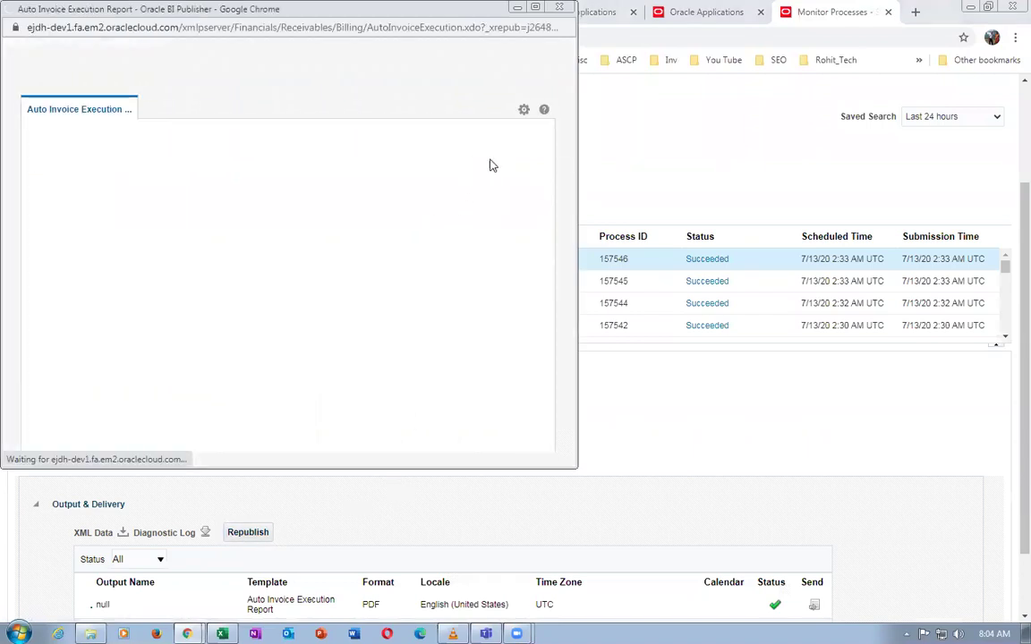
Export the execution report as a PDF, save it, and open it from Downloads
{"action": "left_click", "coordinate": [522, 111]}
{"action": "mouse_move", "coordinate": [523, 134]}
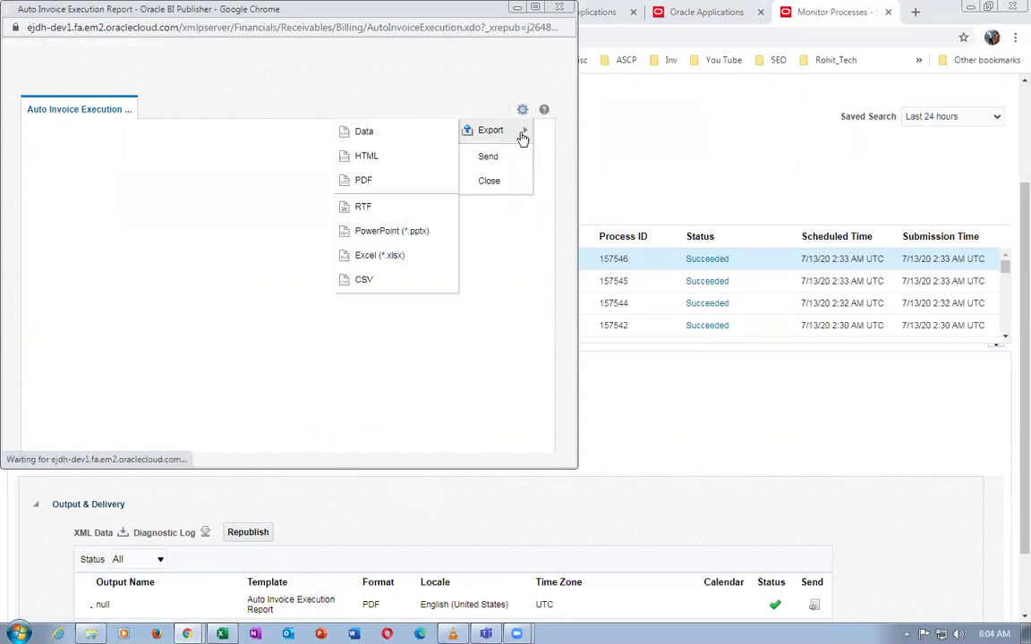
{"action": "left_click", "coordinate": [365, 183]}
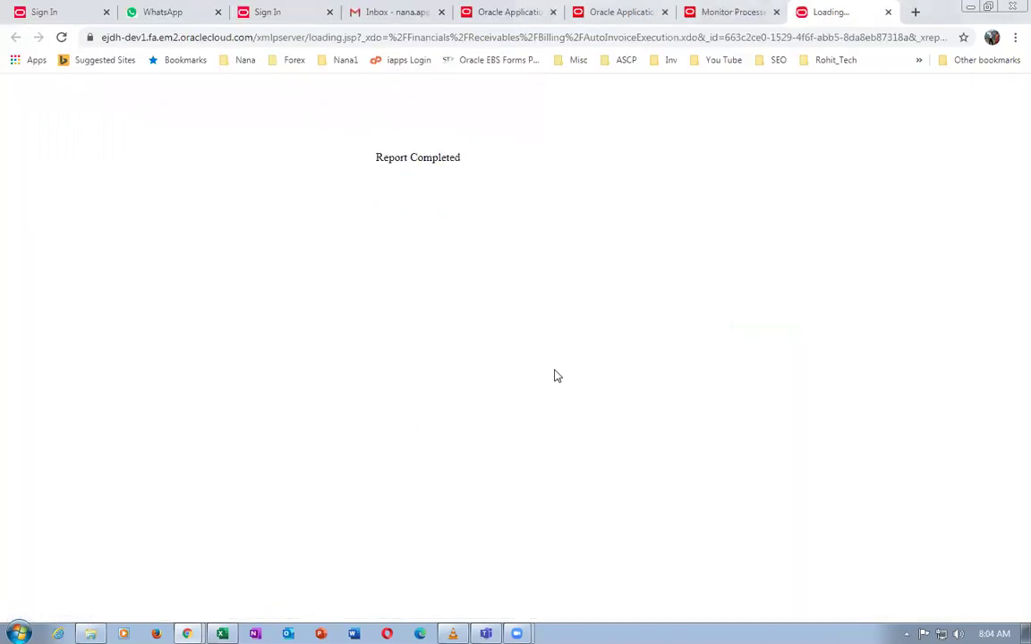
{"action": "left_click", "coordinate": [394, 321]}
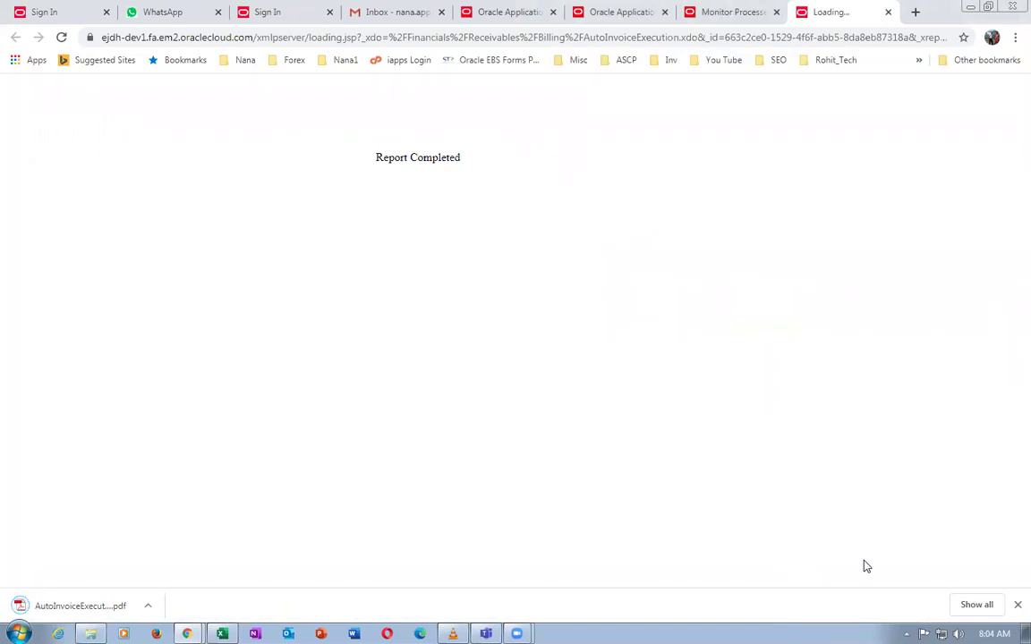
{"action": "key", "text": "ctrl+j"}
{"action": "left_click", "coordinate": [410, 179]}
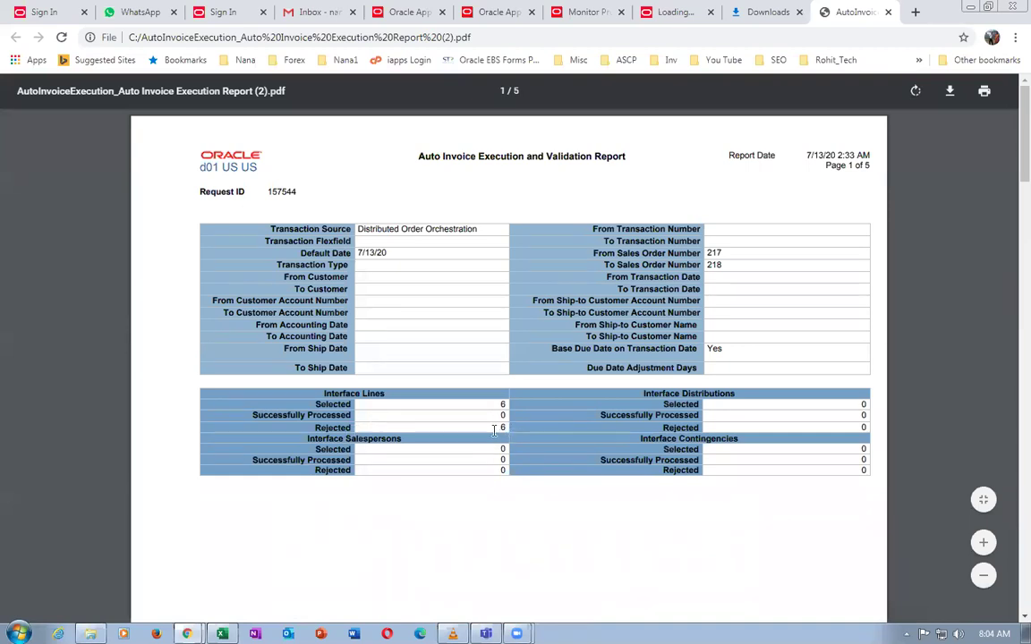
Review the 6 rejected interface lines and the item validation organization error
{"action": "left_click_drag", "start_coordinate": [497, 427], "coordinate": [516, 430]}
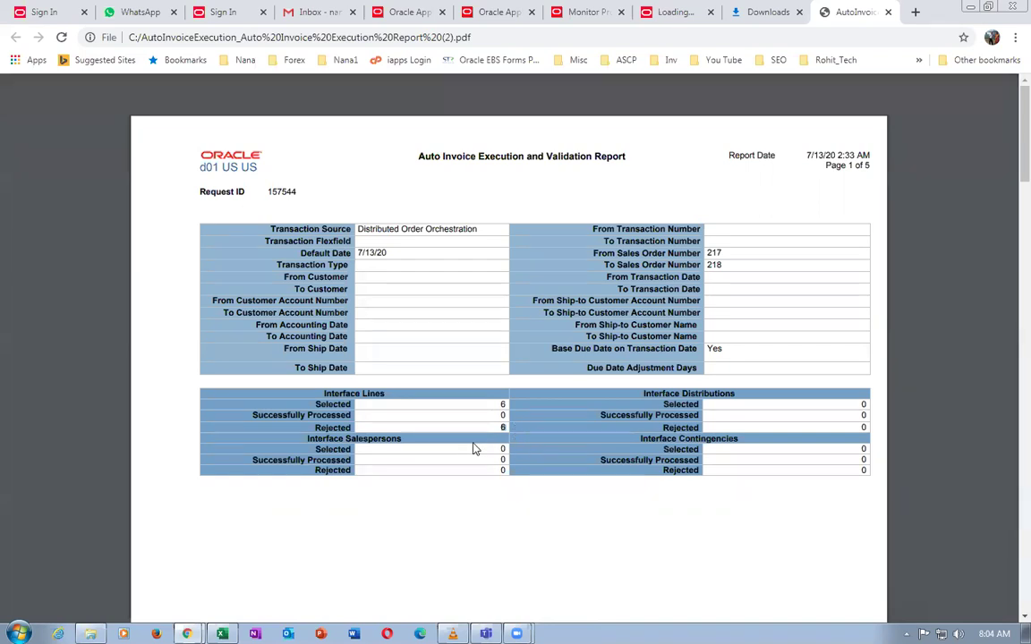
{"action": "scroll", "coordinate": [483, 452], "scroll_direction": "down", "scroll_amount": 3}
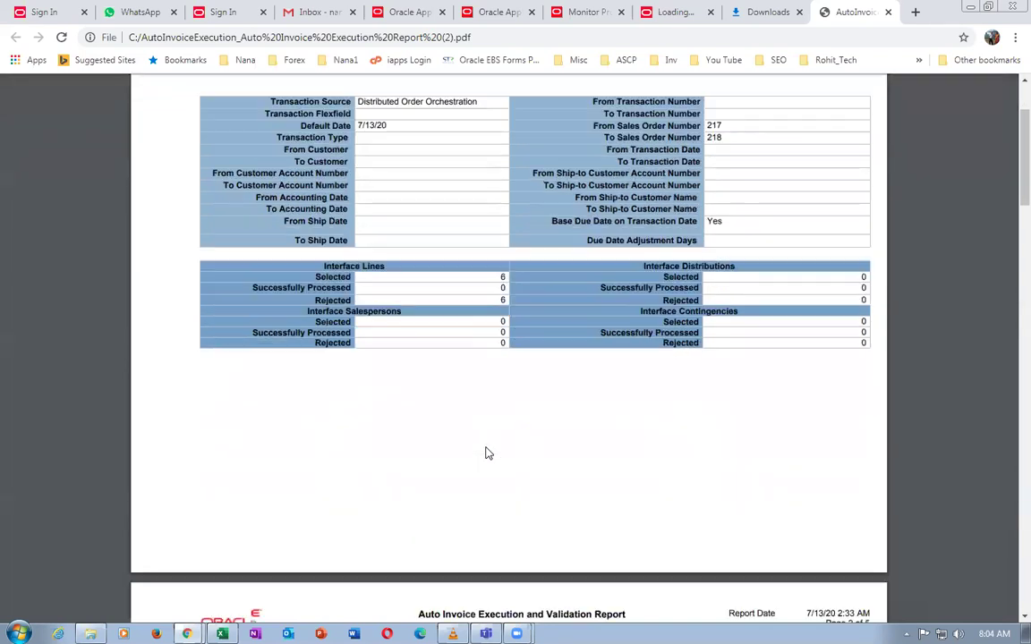
{"action": "scroll", "coordinate": [485, 454], "scroll_direction": "down", "scroll_amount": 5}
{"action": "scroll", "coordinate": [488, 454], "scroll_direction": "down", "scroll_amount": 7}
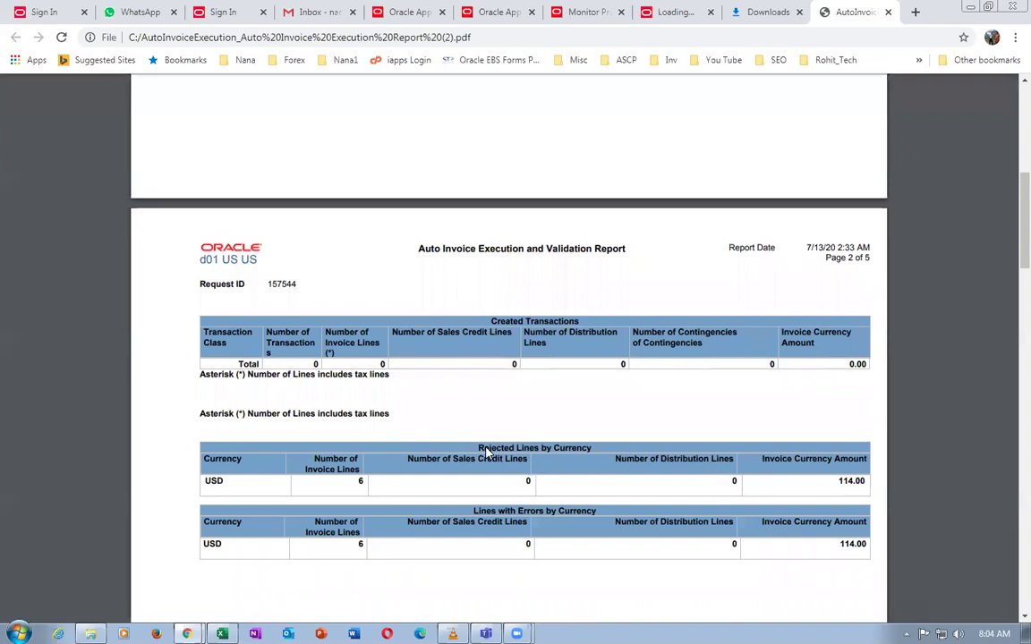
{"action": "scroll", "coordinate": [488, 454], "scroll_direction": "down", "scroll_amount": 2}
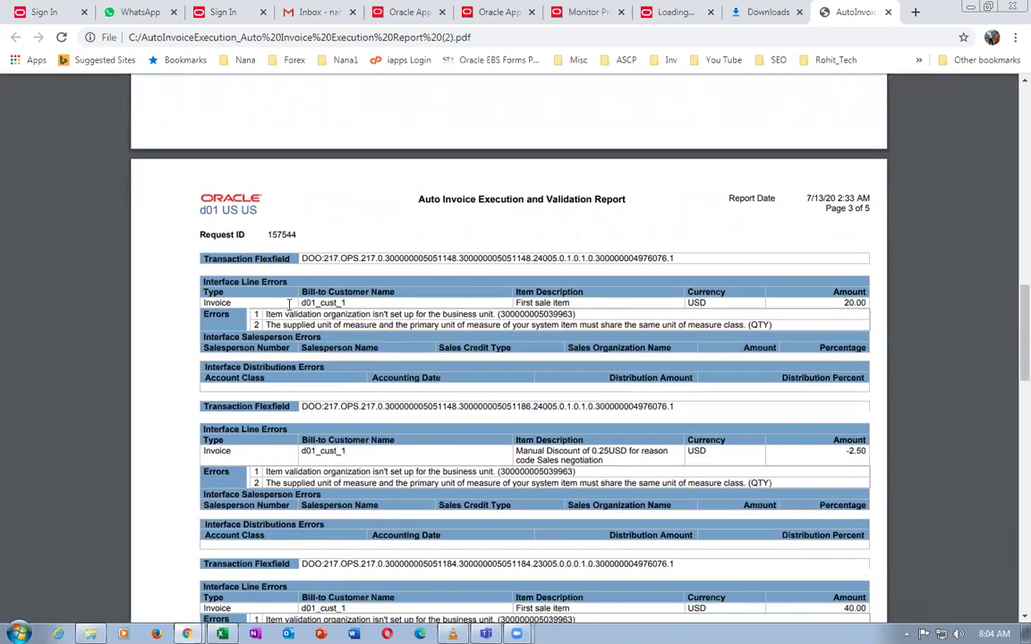
{"action": "left_click_drag", "start_coordinate": [285, 314], "coordinate": [394, 325]}
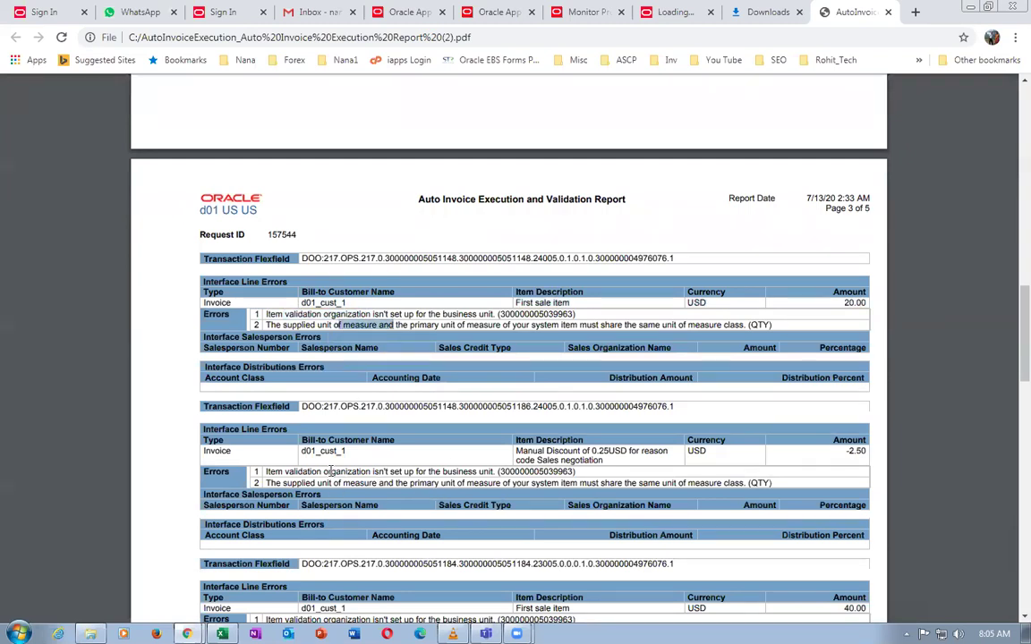
{"action": "left_click", "coordinate": [611, 478]}
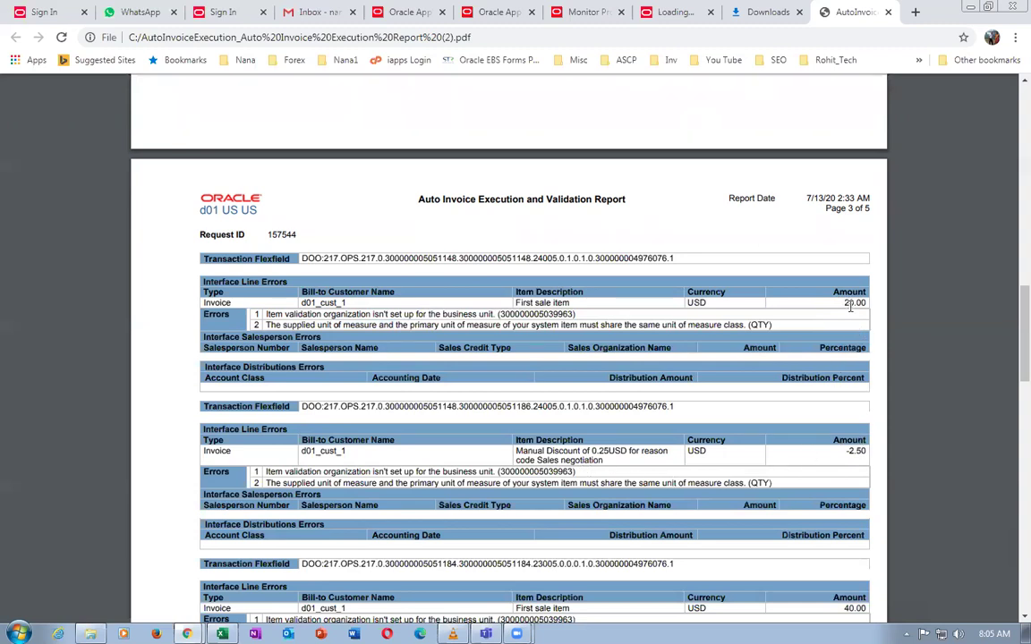
Read further down to the Manual Discount line error, then close the report tab
{"action": "scroll", "coordinate": [741, 480], "scroll_direction": "down", "scroll_amount": 2}
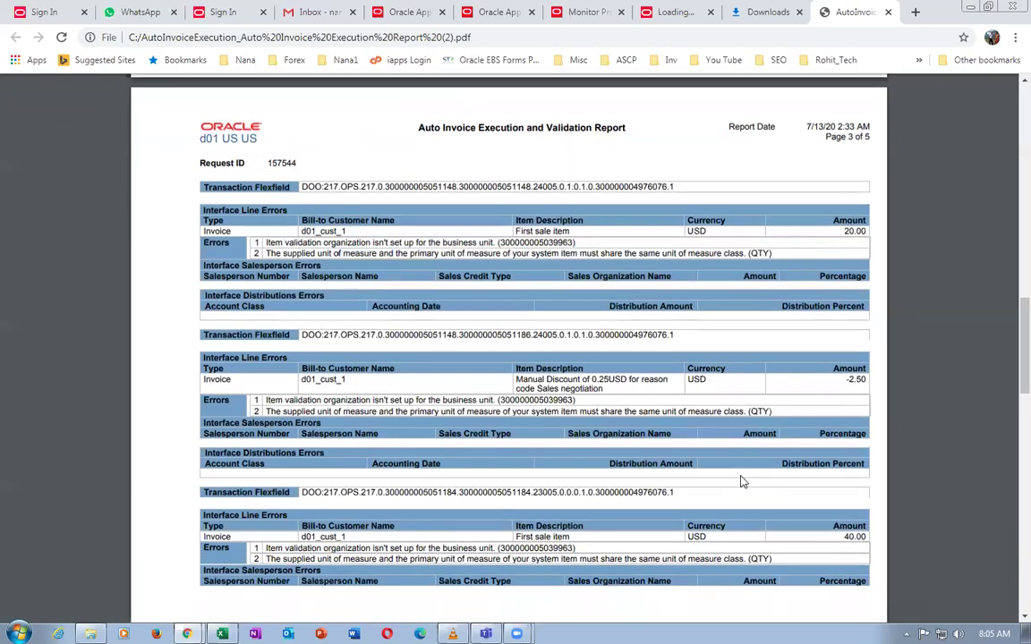
{"action": "scroll", "coordinate": [741, 481], "scroll_direction": "down", "scroll_amount": 2}
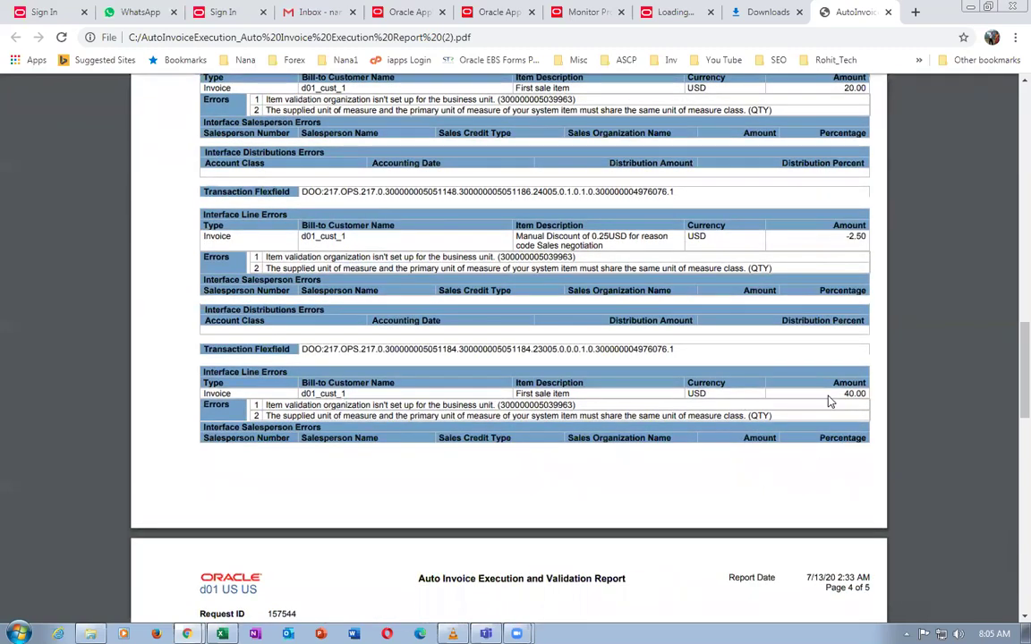
{"action": "scroll", "coordinate": [806, 465], "scroll_direction": "down", "scroll_amount": 3}
{"action": "scroll", "coordinate": [806, 464], "scroll_direction": "down", "scroll_amount": 4}
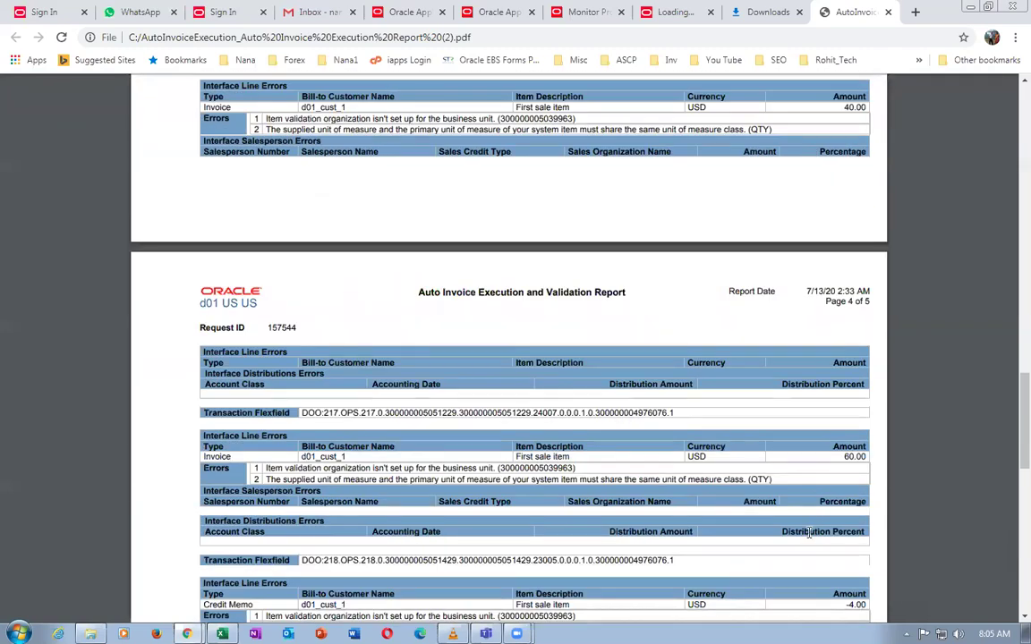
{"action": "scroll", "coordinate": [821, 472], "scroll_direction": "down", "scroll_amount": 4}
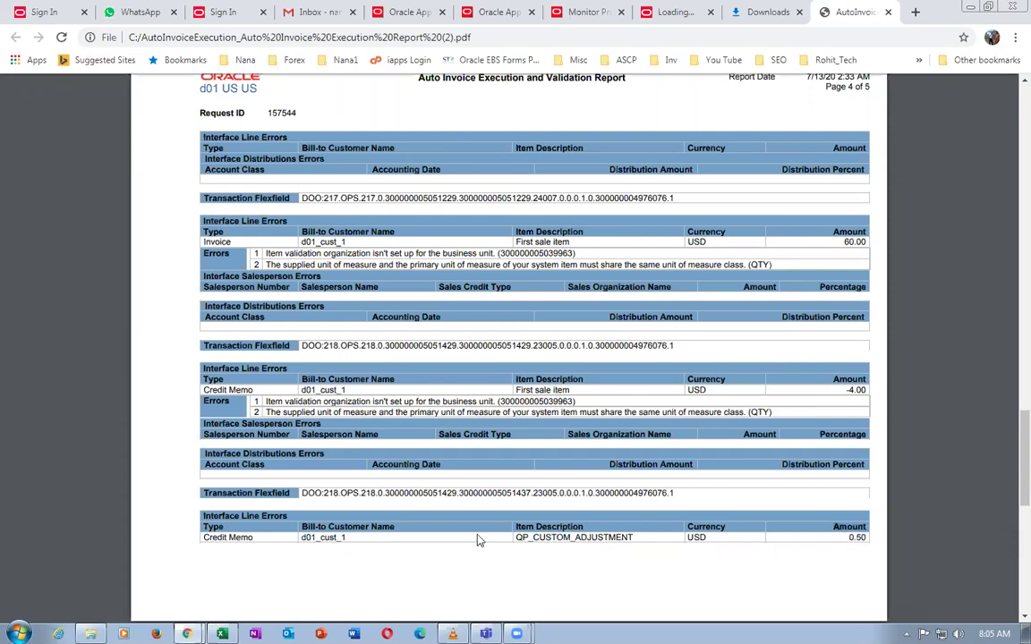
{"action": "scroll", "coordinate": [895, 548], "scroll_direction": "up", "scroll_amount": 13}
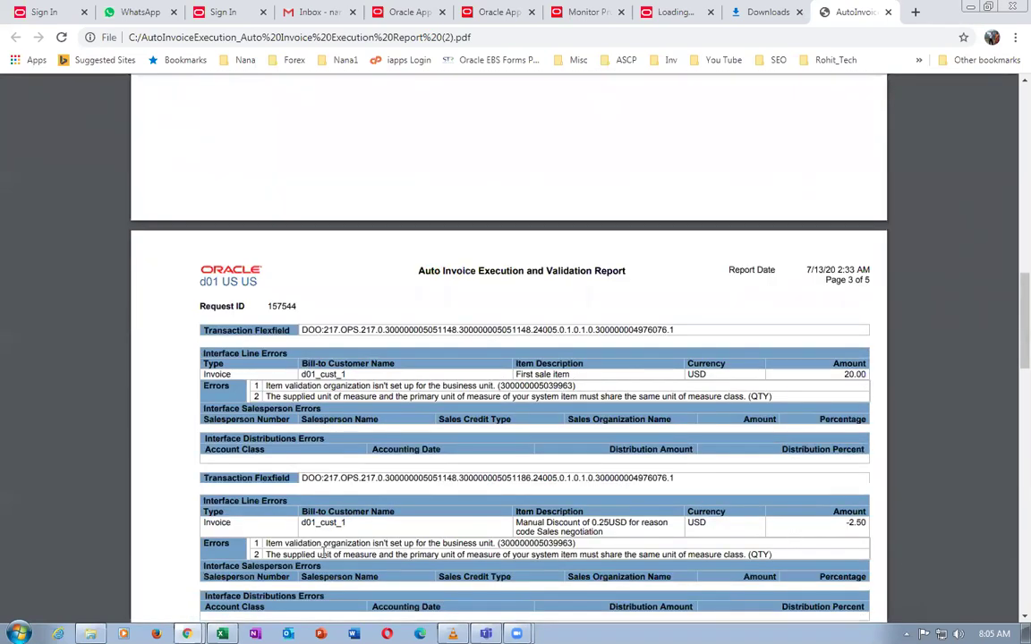
{"action": "triple_click", "coordinate": [555, 526]}
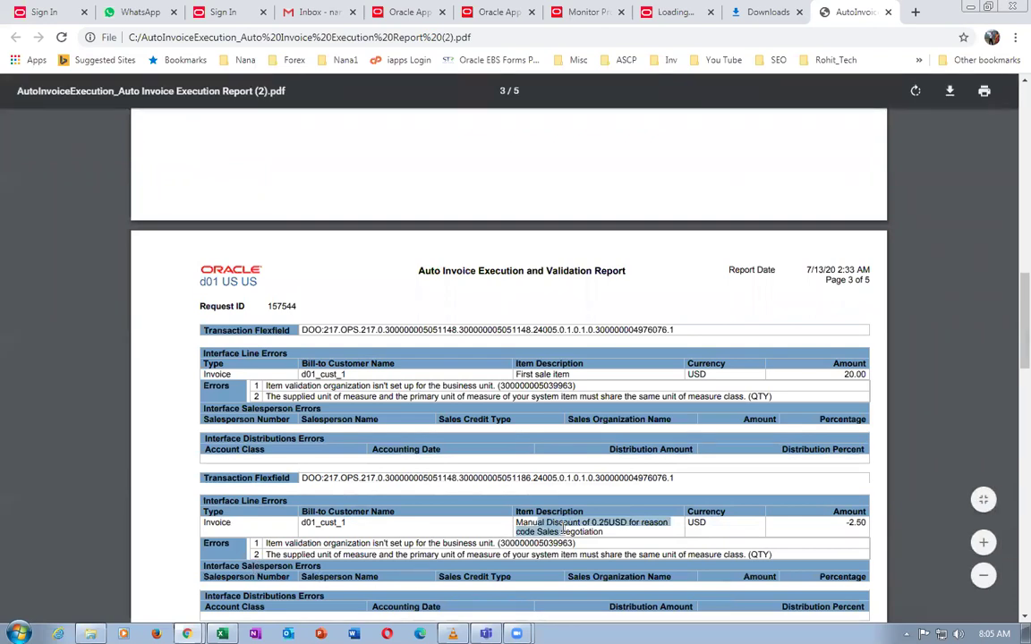
{"action": "left_click_drag", "start_coordinate": [843, 519], "coordinate": [866, 517]}
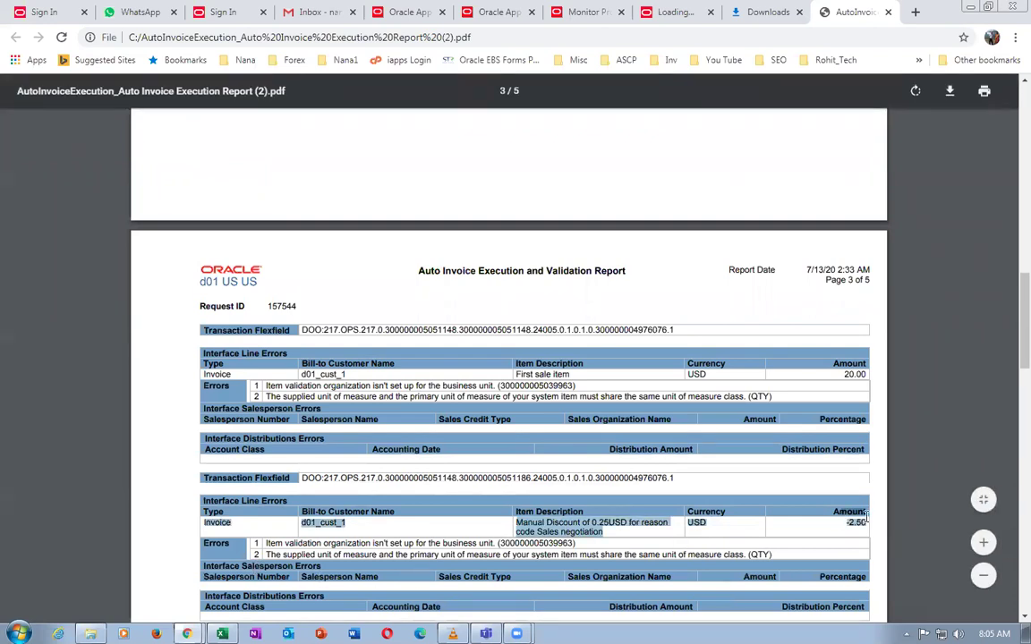
{"action": "left_click", "coordinate": [888, 12]}
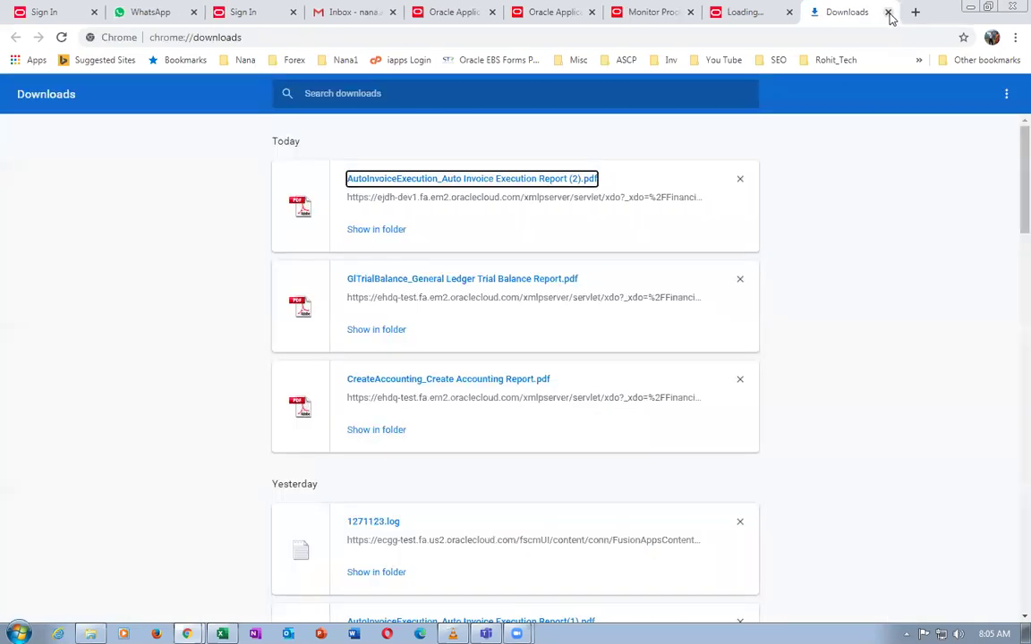
Close the Downloads and loading tabs, then duplicate Monitor Processes and reload it to the home page
{"action": "left_click", "coordinate": [888, 11]}
{"action": "left_click", "coordinate": [888, 12]}
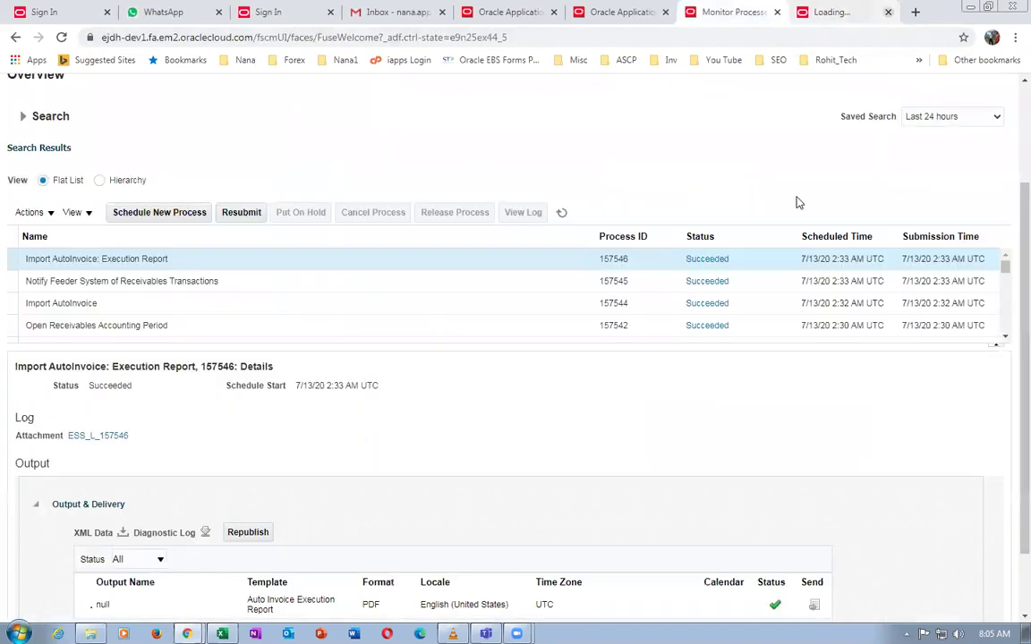
{"action": "right_click", "coordinate": [824, 14]}
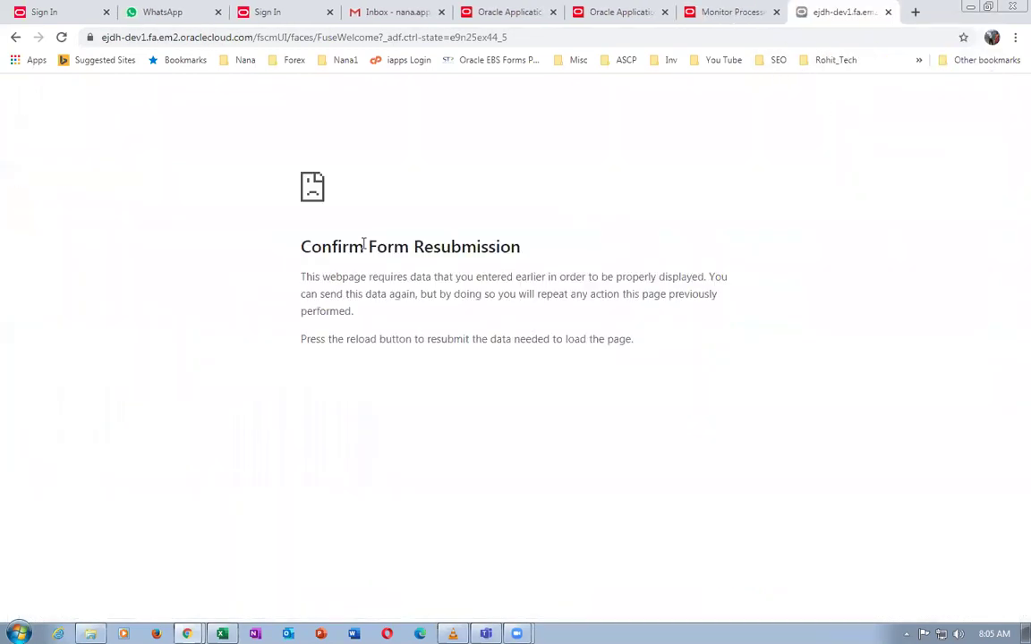
{"action": "left_click", "coordinate": [349, 37]}
{"action": "key", "text": "Return"}
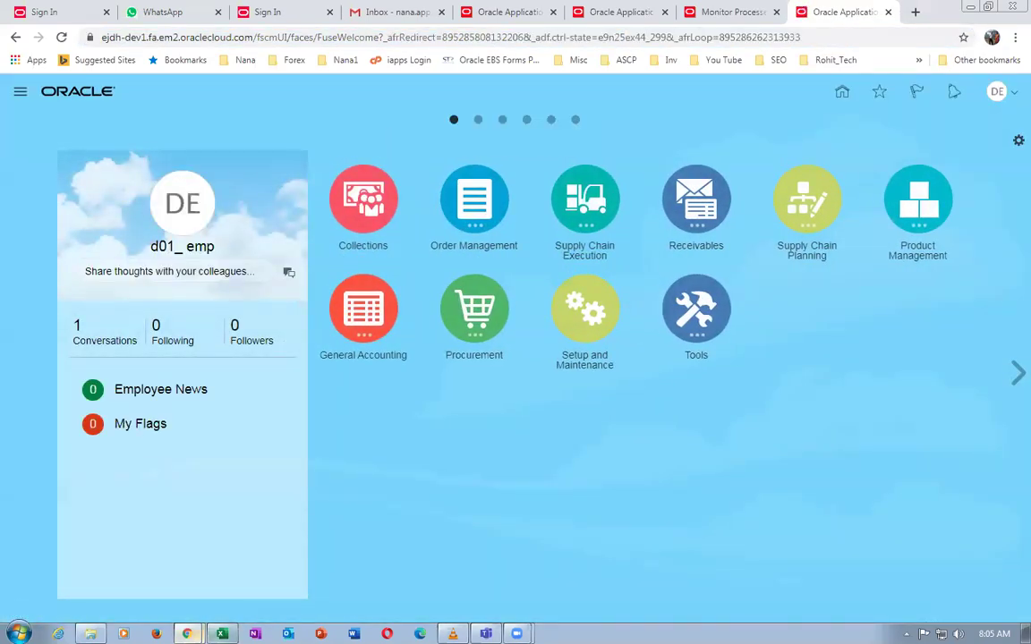
Copy 'Manage Receivables System Options' from cell D58 in Excel, then return to Chrome
{"action": "left_click", "coordinate": [222, 634]}
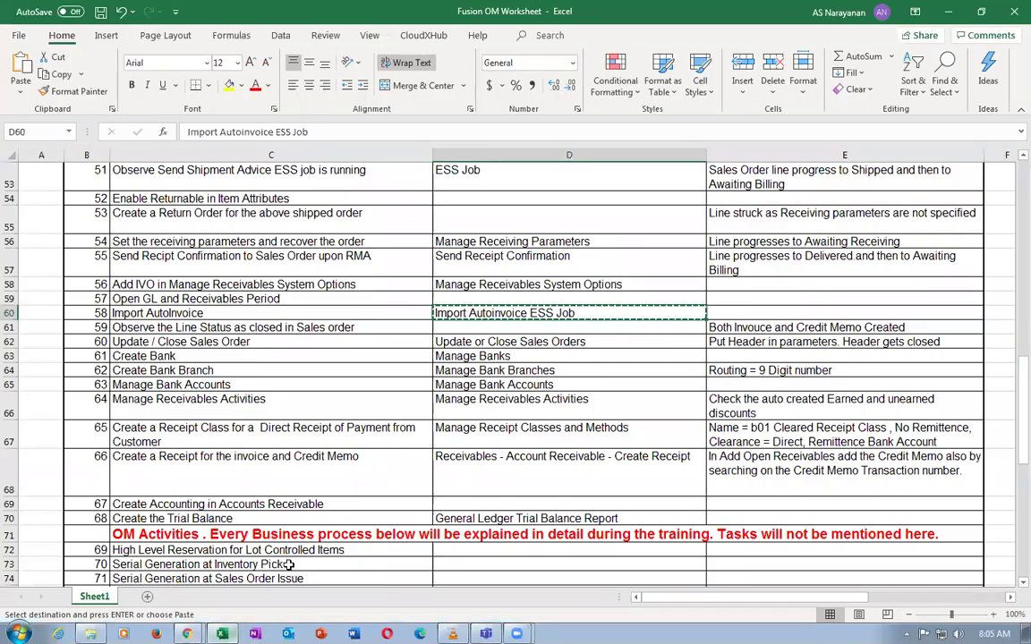
{"action": "left_click", "coordinate": [334, 407]}
{"action": "key", "text": "Escape"}
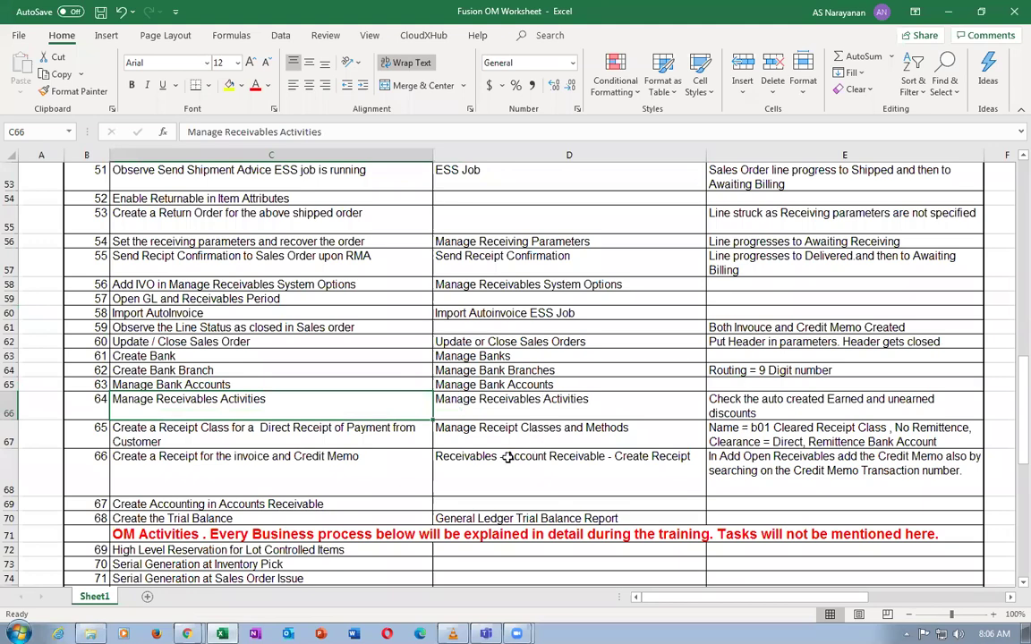
{"action": "scroll", "coordinate": [518, 385], "scroll_direction": "up", "scroll_amount": 1}
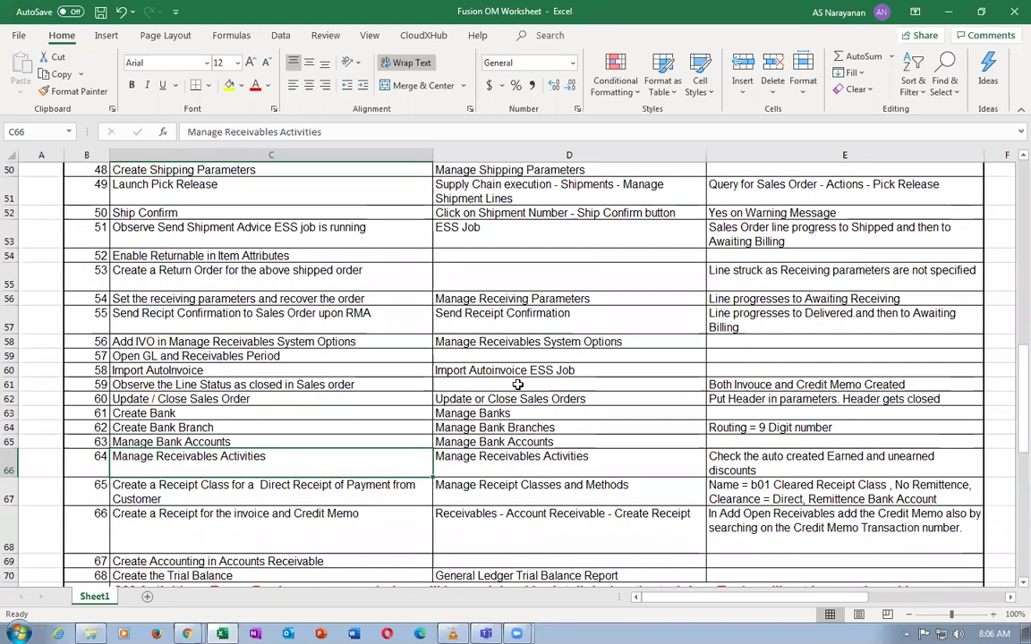
{"action": "left_click", "coordinate": [501, 341]}
{"action": "key", "text": "ctrl+c"}
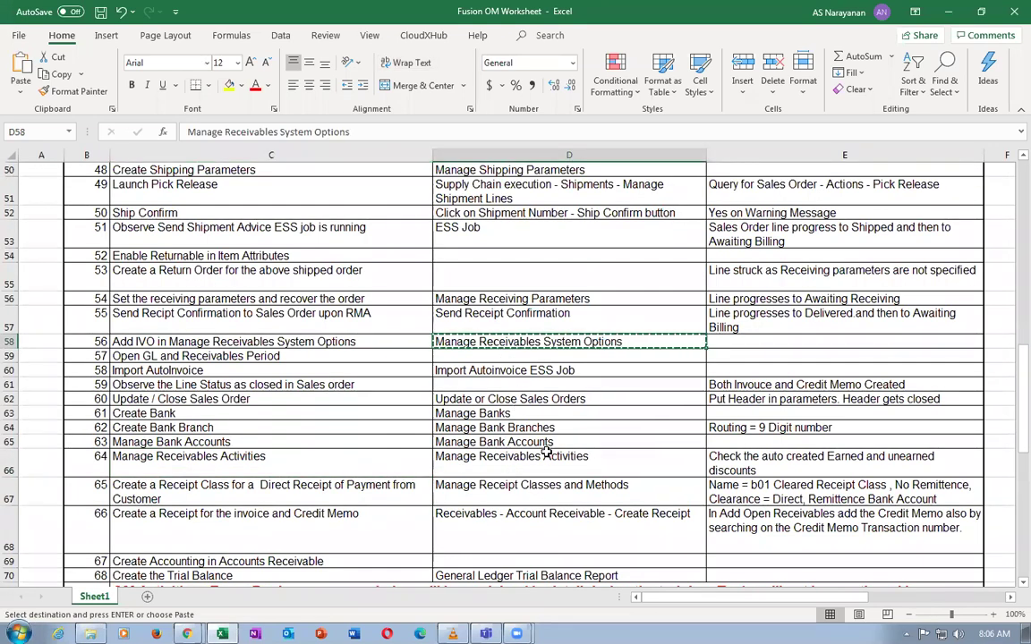
{"action": "key", "text": "alt+Tab"}
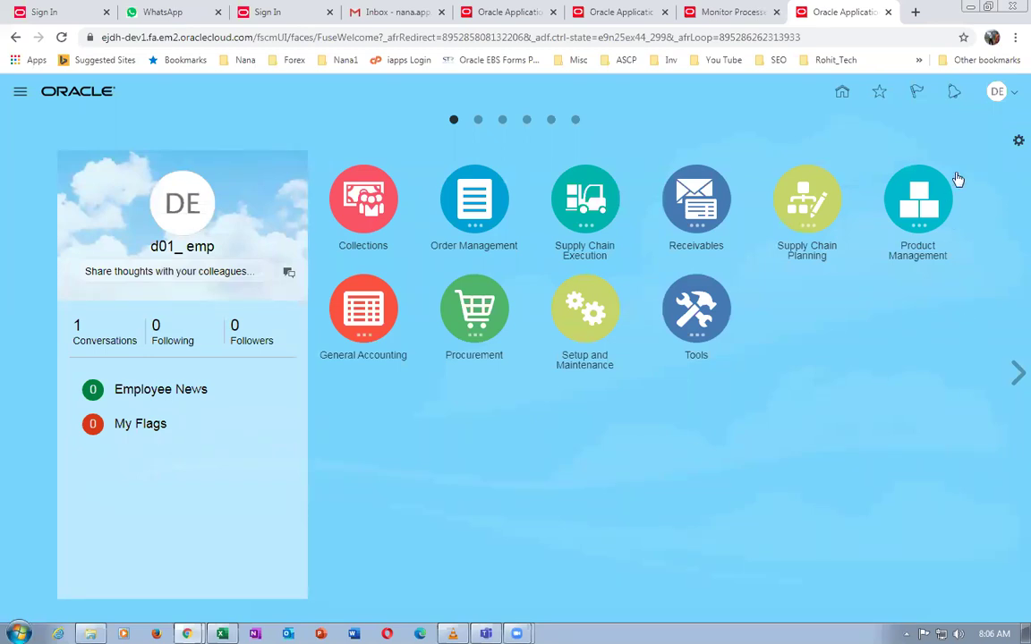
In Setup and Maintenance, search for the Manage Receivables System Options task and open it
{"action": "left_click", "coordinate": [997, 92]}
{"action": "left_click", "coordinate": [797, 303]}
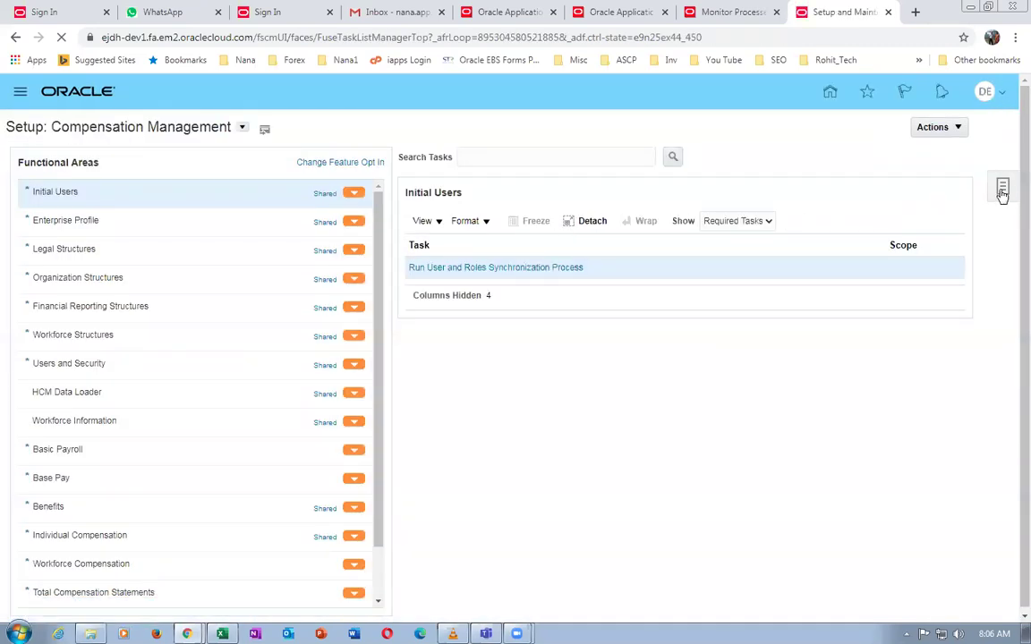
{"action": "left_click", "coordinate": [1003, 192]}
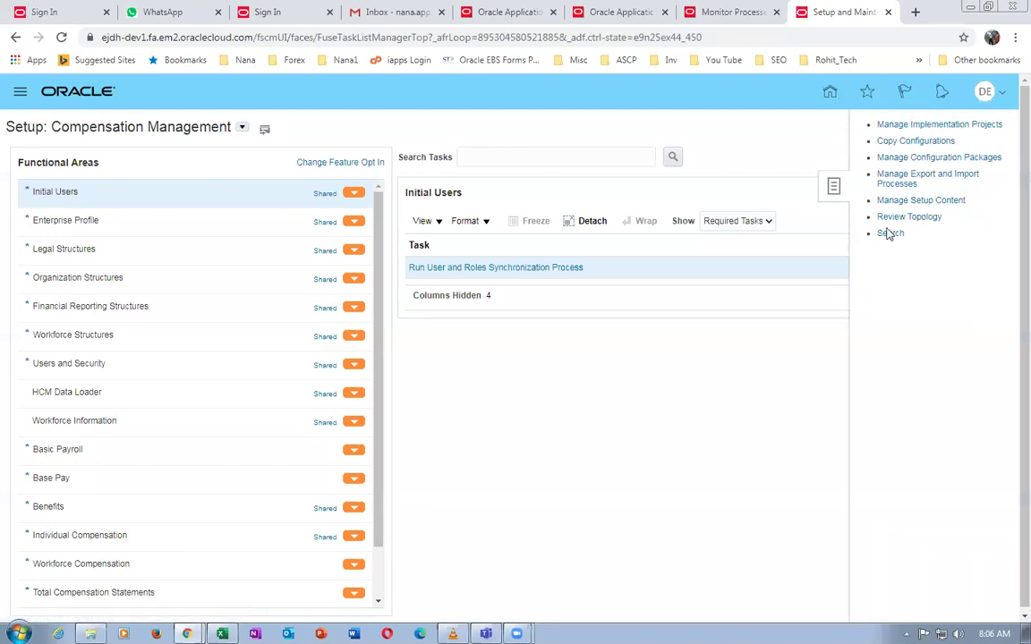
{"action": "left_click", "coordinate": [883, 234]}
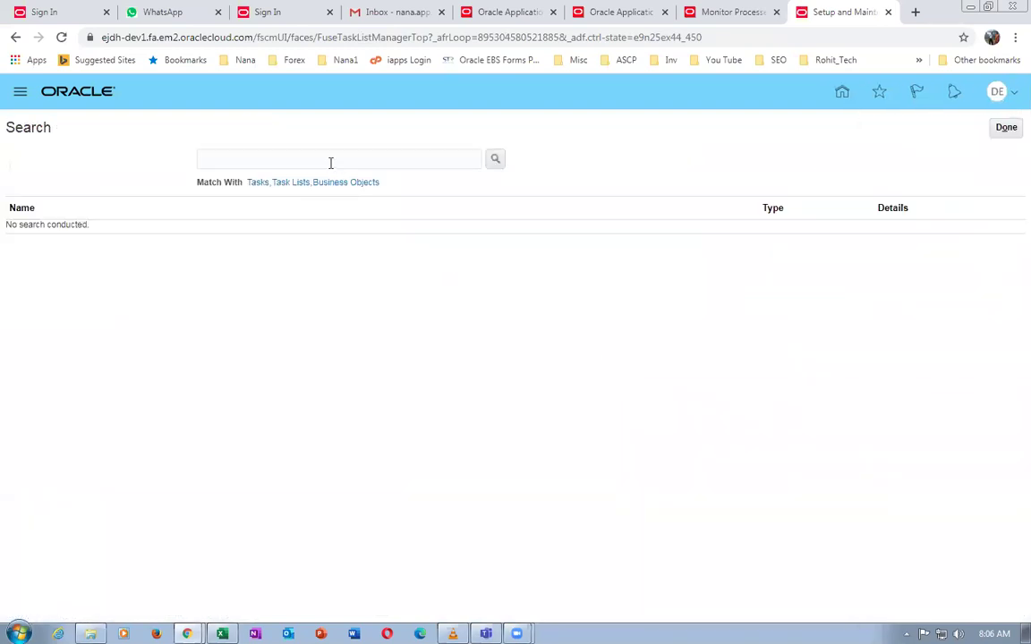
{"action": "left_click", "coordinate": [330, 163]}
{"action": "key", "text": "ctrl+v"}
{"action": "key", "text": "Return"}
{"action": "left_click", "coordinate": [39, 231]}
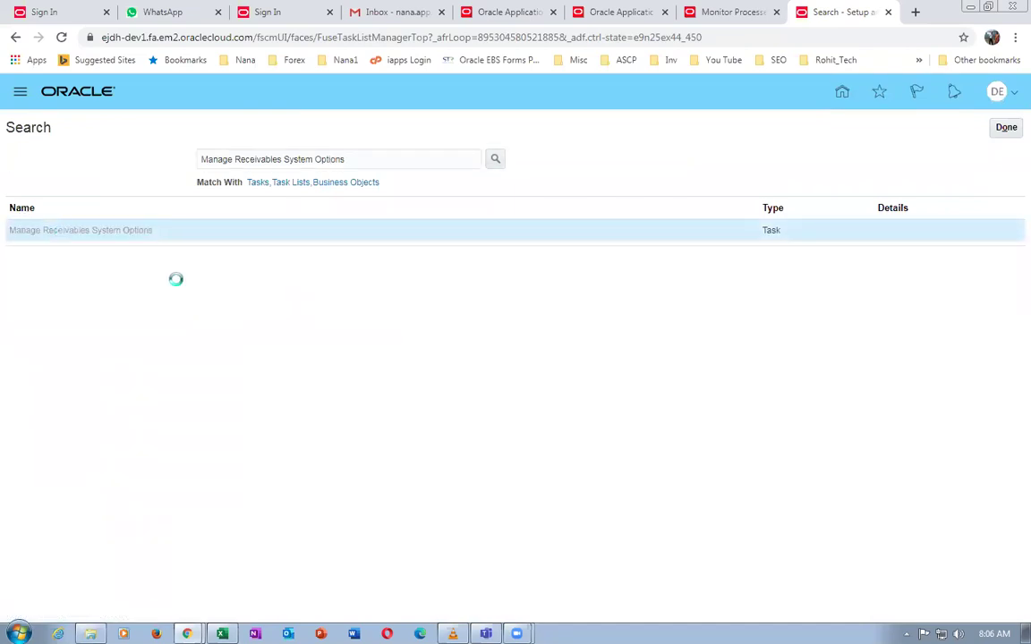
Search system options for business unit d01 US Business Units and open its record
{"action": "left_click", "coordinate": [205, 170]}
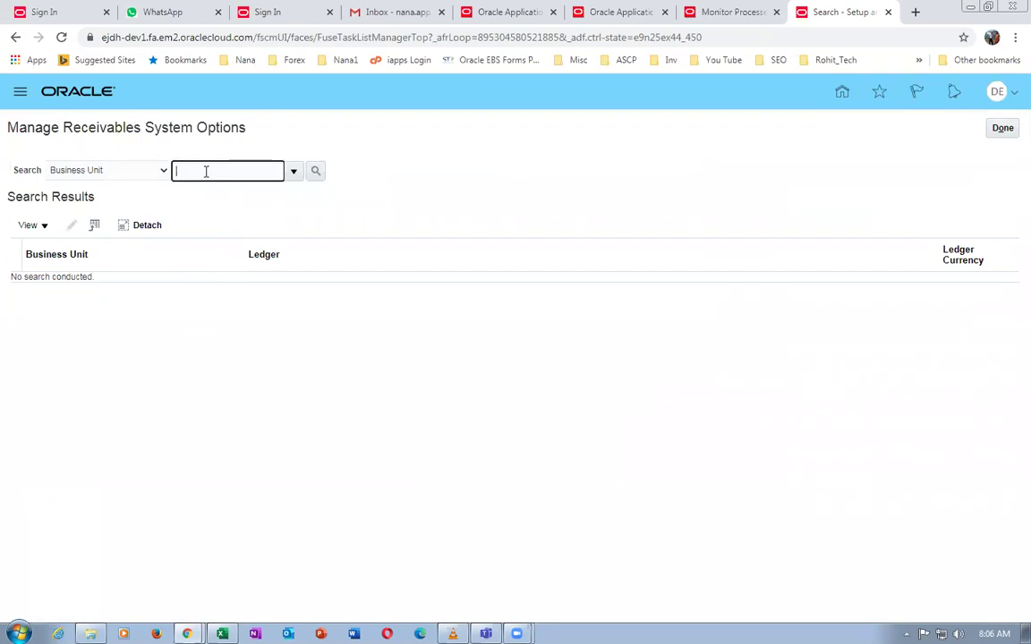
{"action": "type", "text": "d01"}
{"action": "key", "text": "Tab"}
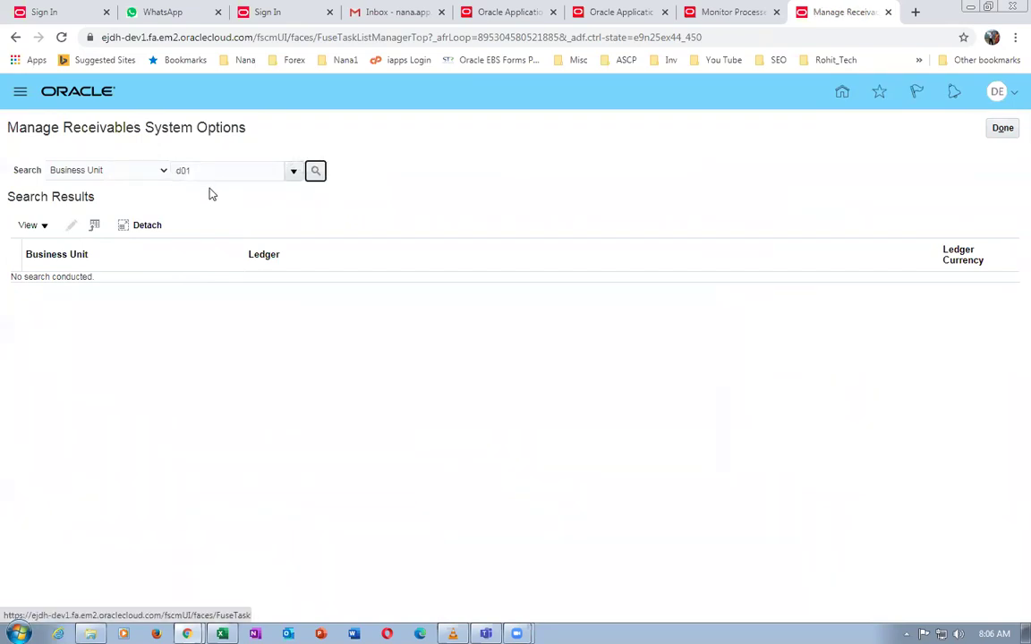
{"action": "left_click", "coordinate": [292, 171]}
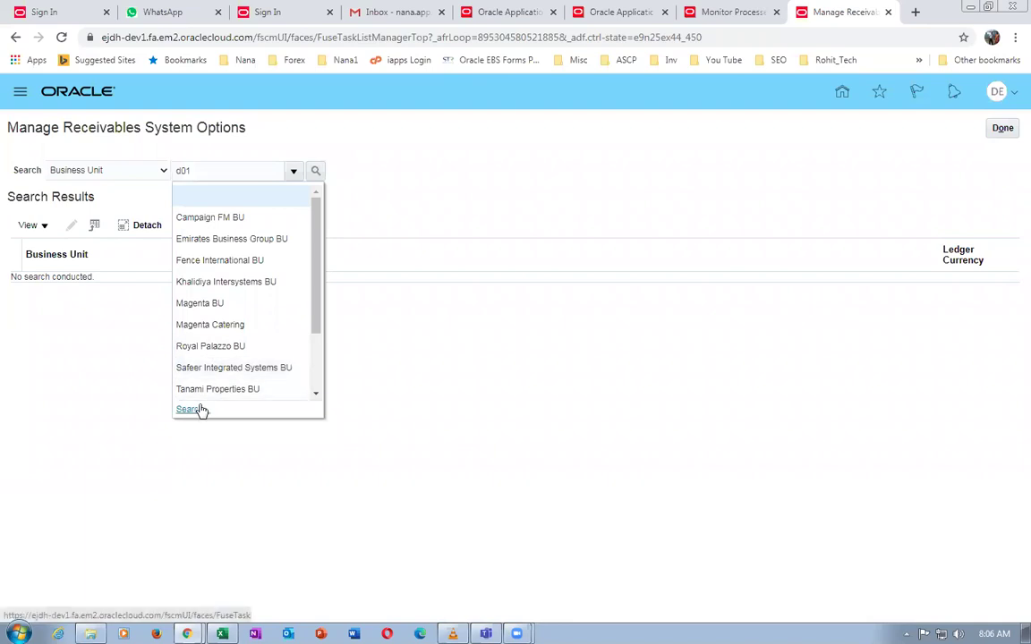
{"action": "left_click_drag", "start_coordinate": [317, 306], "coordinate": [278, 372]}
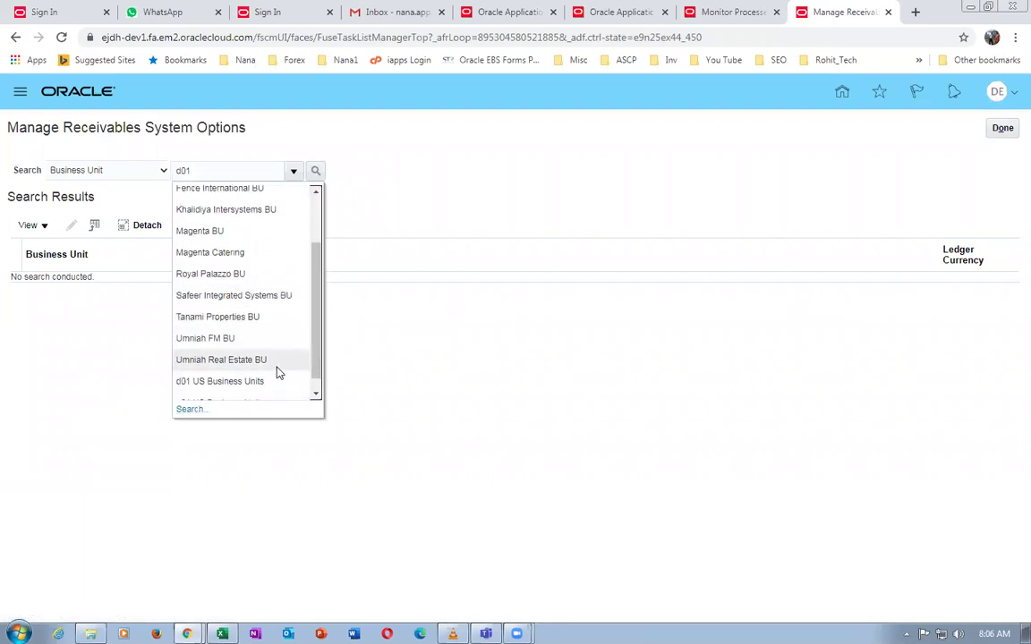
{"action": "left_click", "coordinate": [267, 380]}
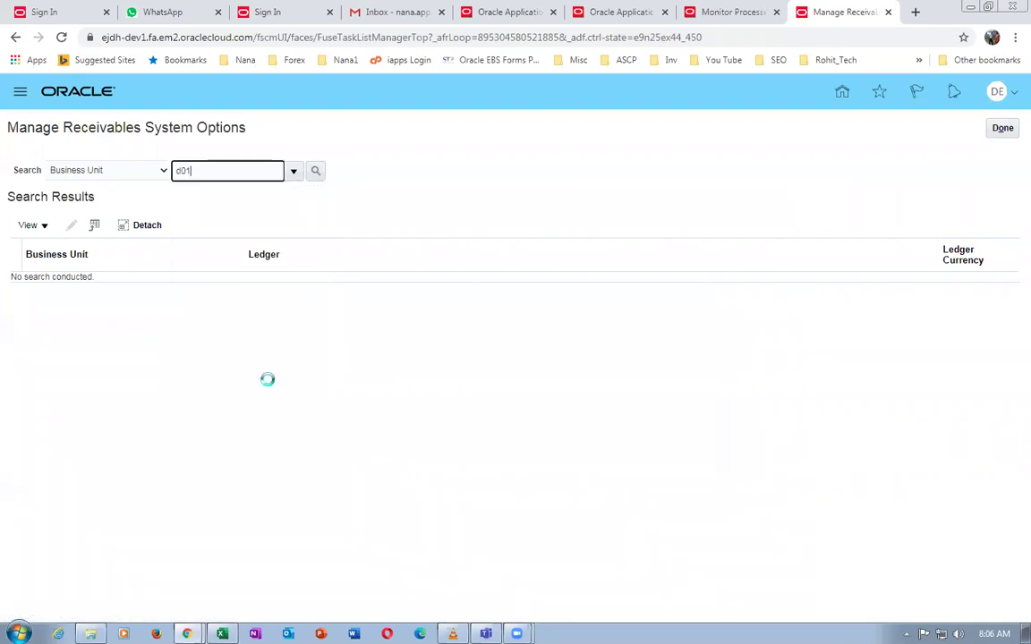
{"action": "left_click", "coordinate": [320, 175]}
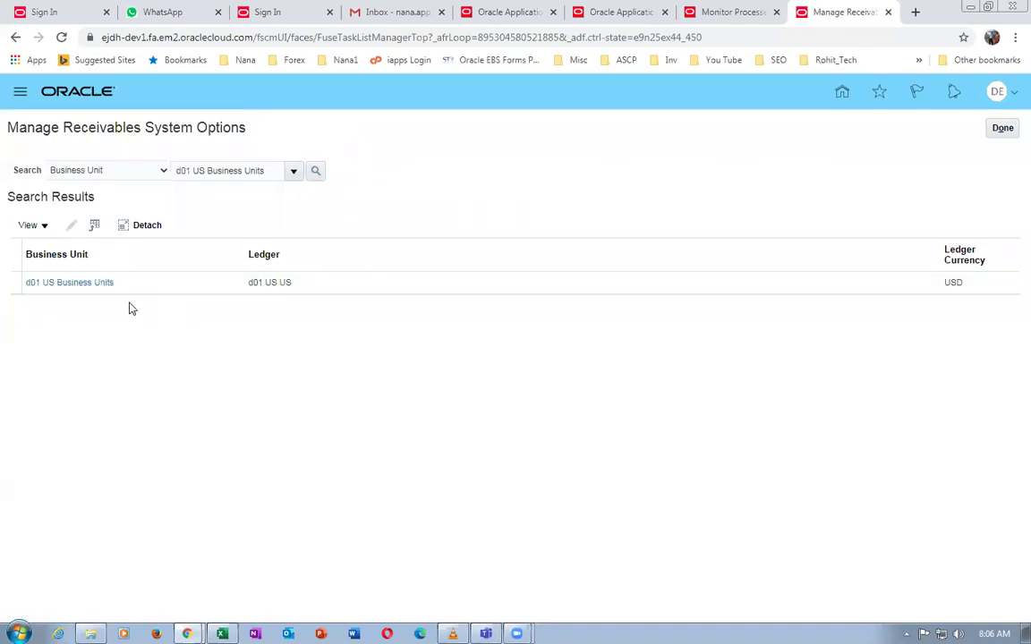
{"action": "left_click", "coordinate": [83, 282]}
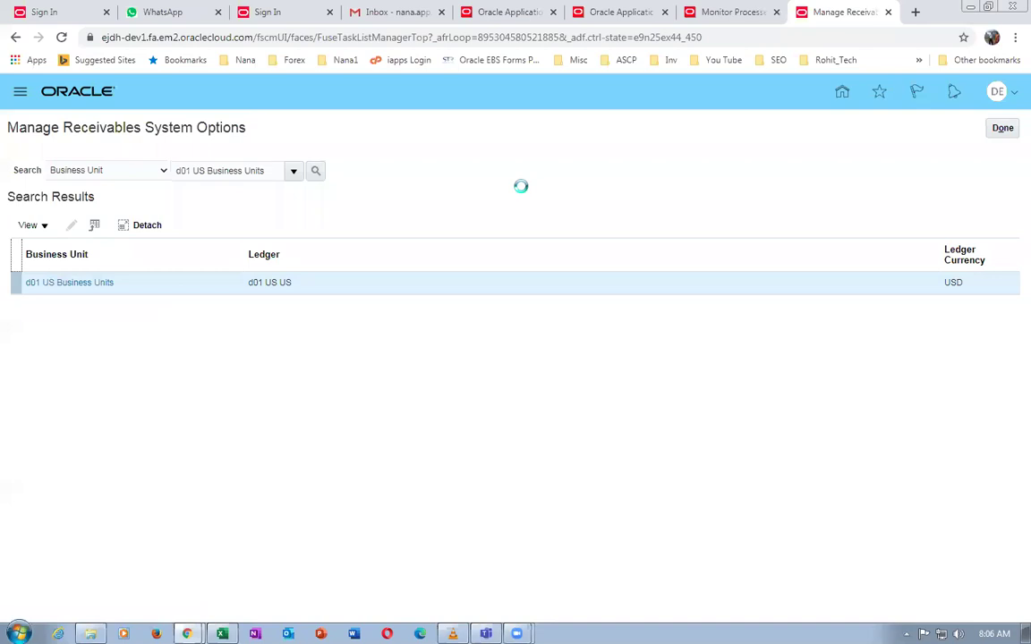
Set Item Validation Organization to d01_master_org and save and close the system options
{"action": "scroll", "coordinate": [524, 193], "scroll_direction": "down", "scroll_amount": 3}
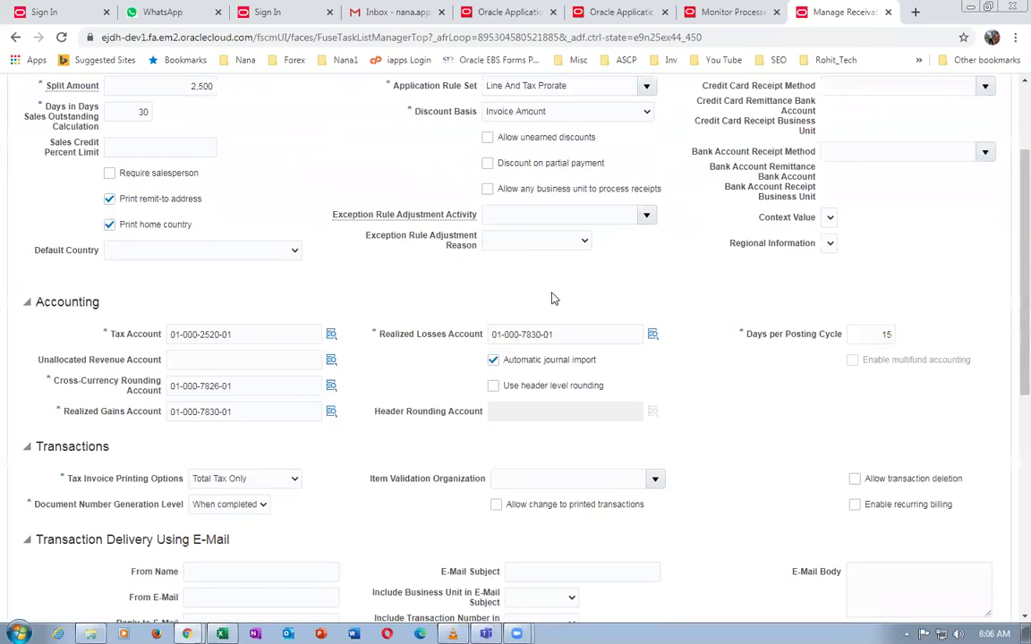
{"action": "scroll", "coordinate": [567, 358], "scroll_direction": "down", "scroll_amount": 3}
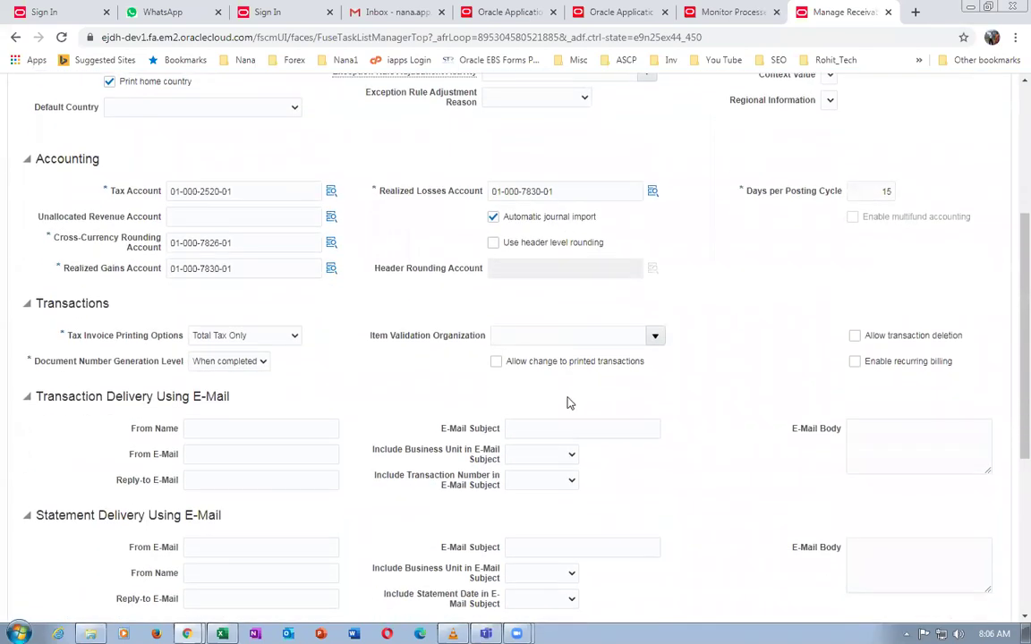
{"action": "left_click", "coordinate": [512, 335]}
{"action": "type", "text": "c01"}
{"action": "scroll", "coordinate": [794, 361], "scroll_direction": "up", "scroll_amount": 3}
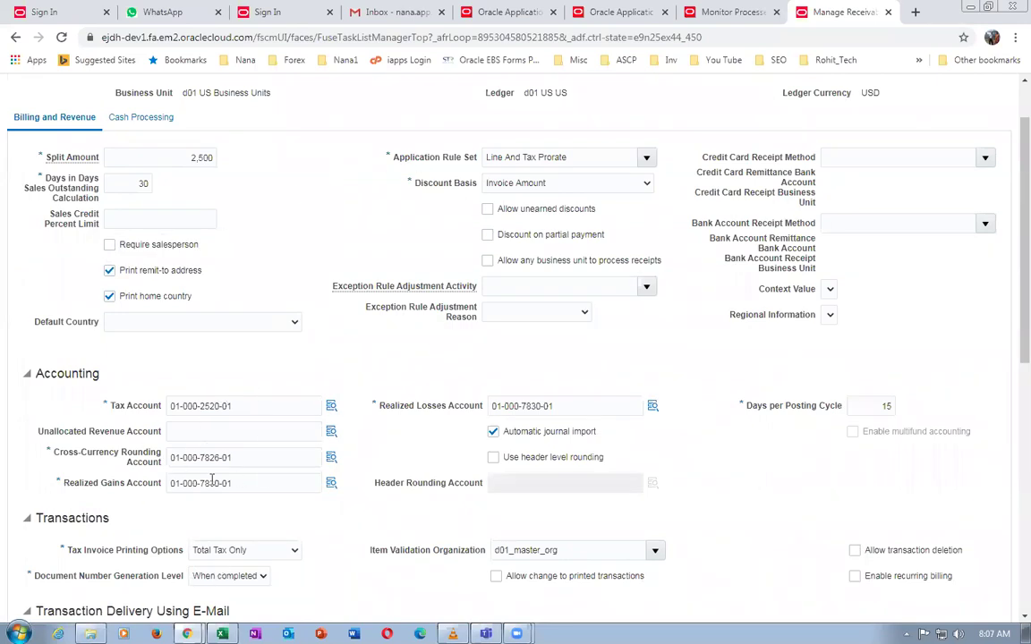
{"action": "scroll", "coordinate": [237, 525], "scroll_direction": "down", "scroll_amount": 3}
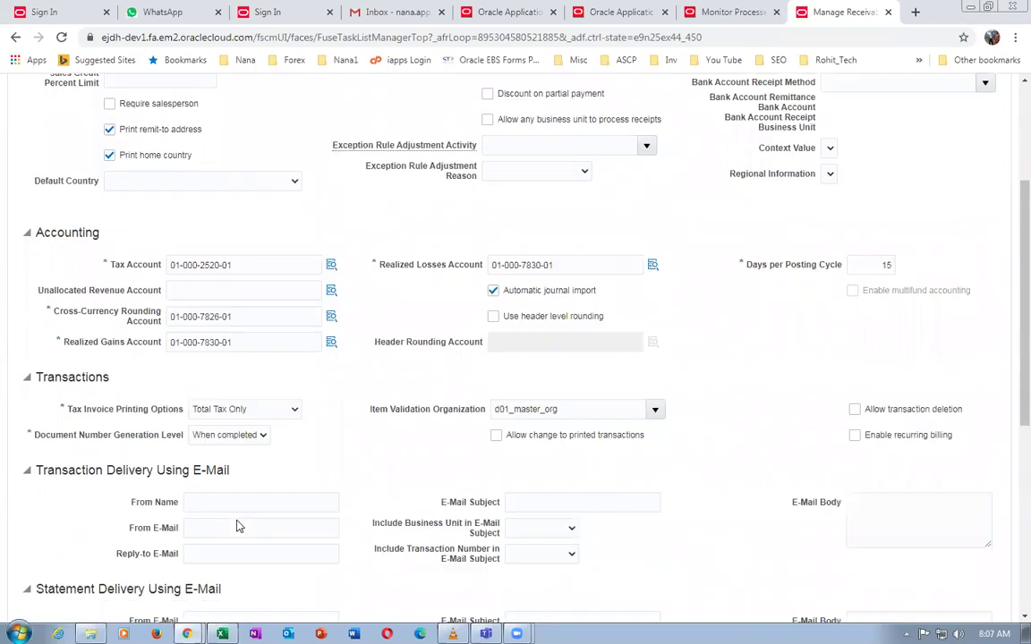
{"action": "scroll", "coordinate": [254, 479], "scroll_direction": "down", "scroll_amount": 4}
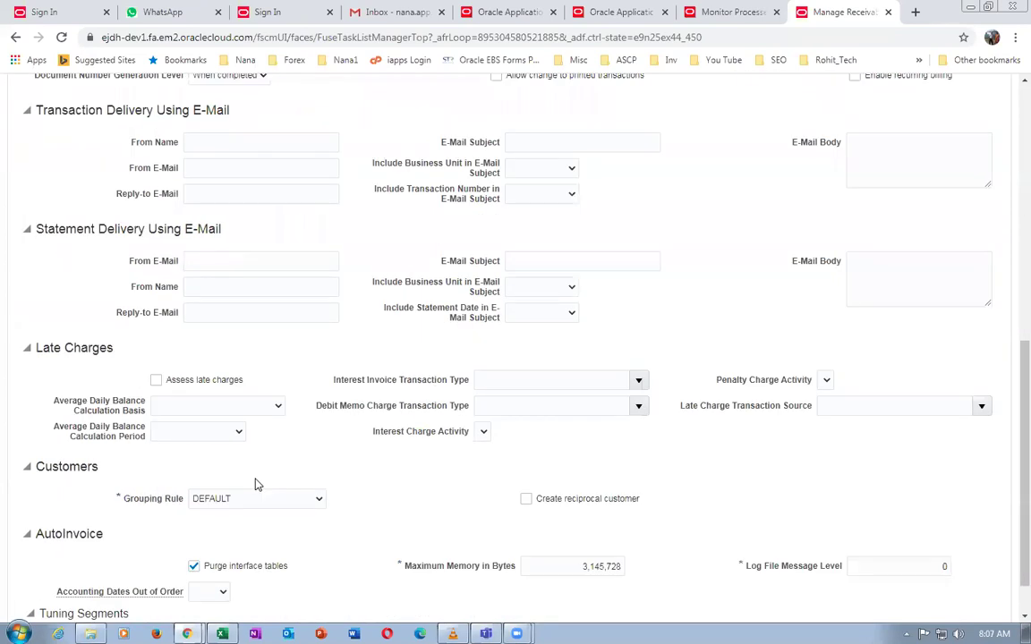
{"action": "scroll", "coordinate": [233, 437], "scroll_direction": "up", "scroll_amount": 4}
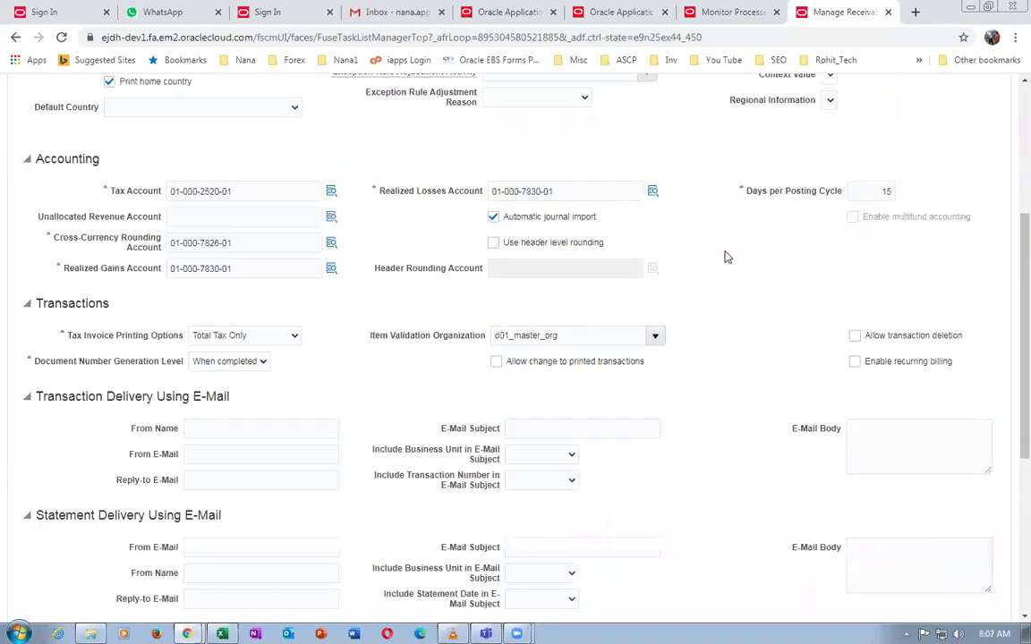
{"action": "scroll", "coordinate": [809, 261], "scroll_direction": "up", "scroll_amount": 4}
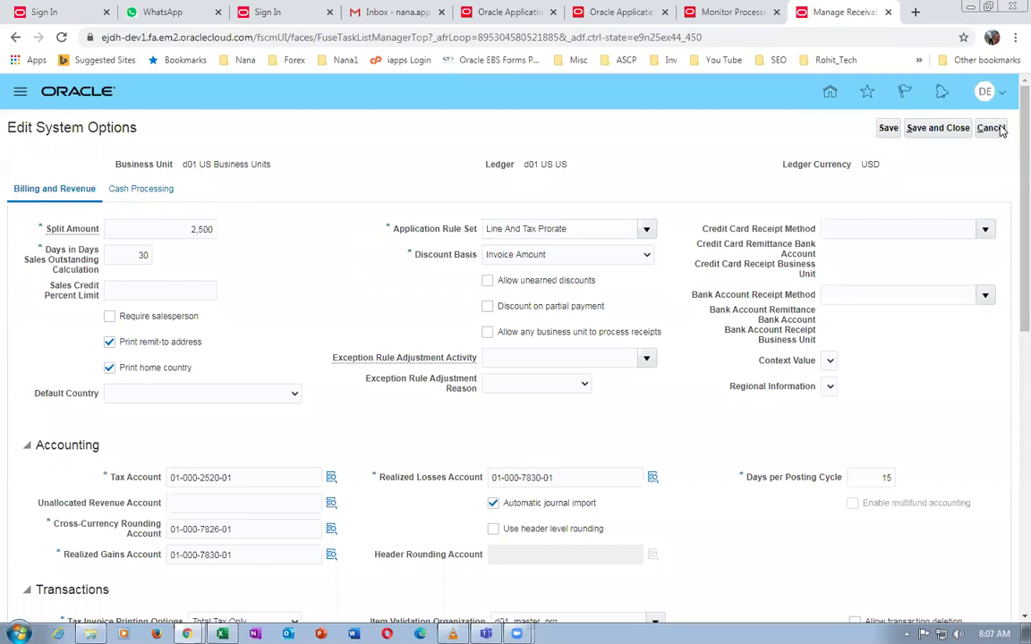
{"action": "left_click", "coordinate": [937, 128]}
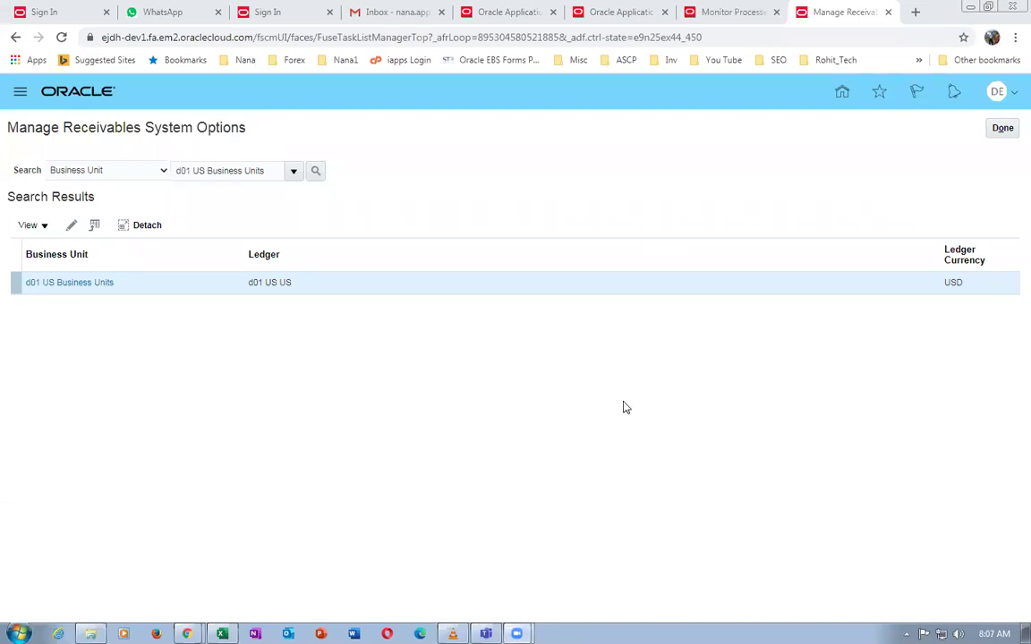
Close the system options task and show details of Import AutoInvoice process 157544 in Scheduled Processes
{"action": "left_click", "coordinate": [1002, 127]}
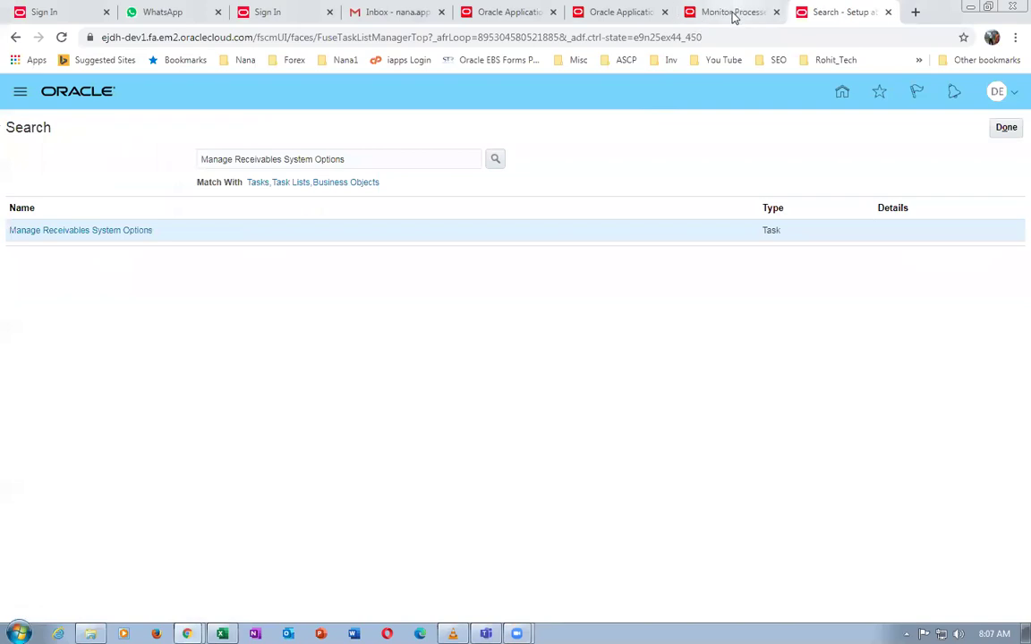
{"action": "left_click", "coordinate": [732, 12]}
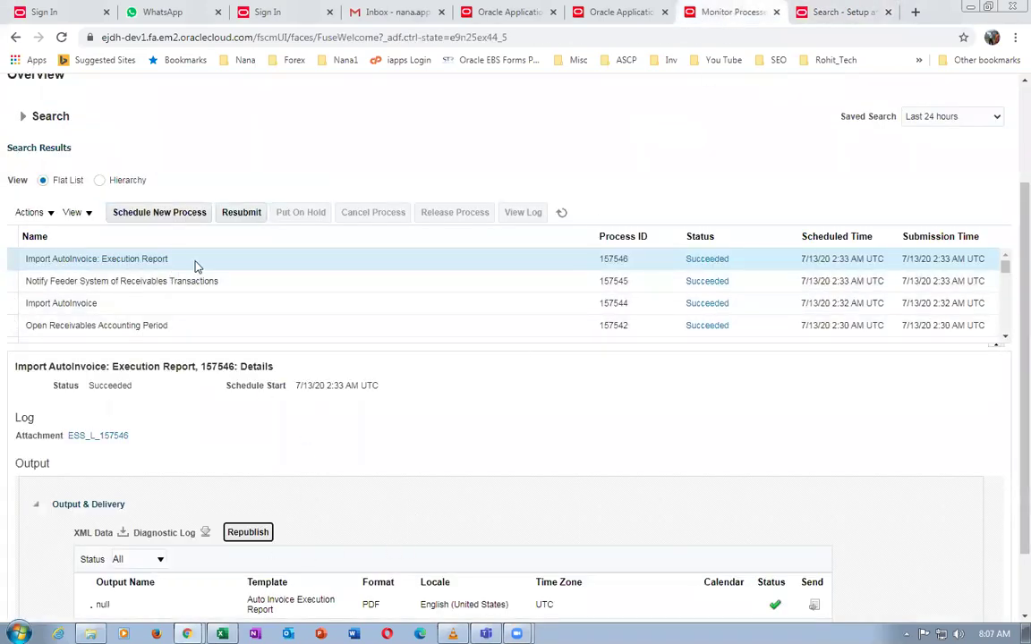
{"action": "left_click", "coordinate": [197, 302]}
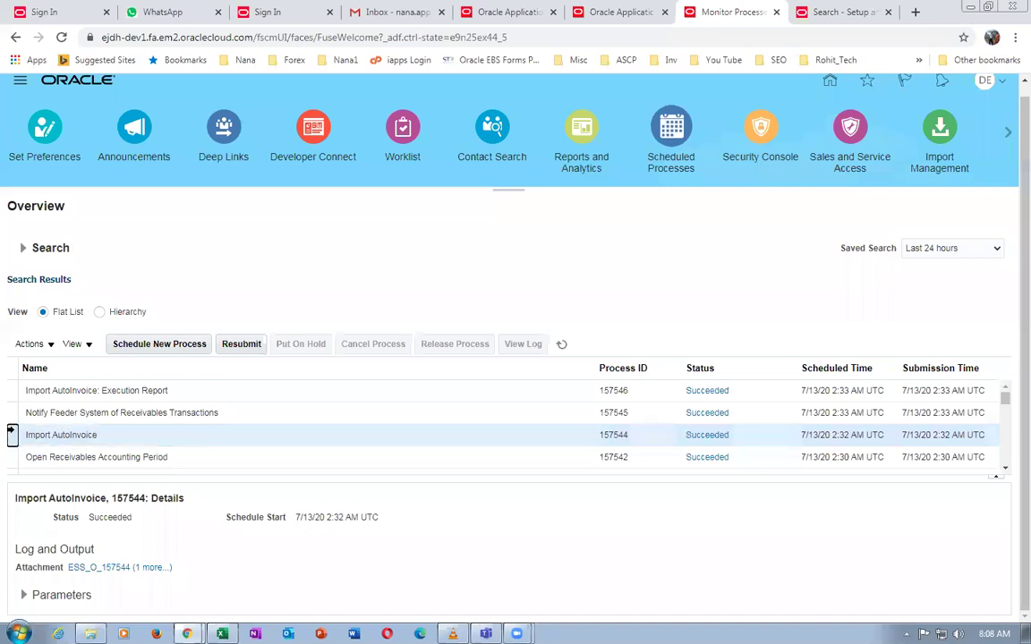
Resubmit Import AutoInvoice 157544 with the same parameters
{"action": "left_click", "coordinate": [152, 438]}
{"action": "left_click", "coordinate": [133, 440]}
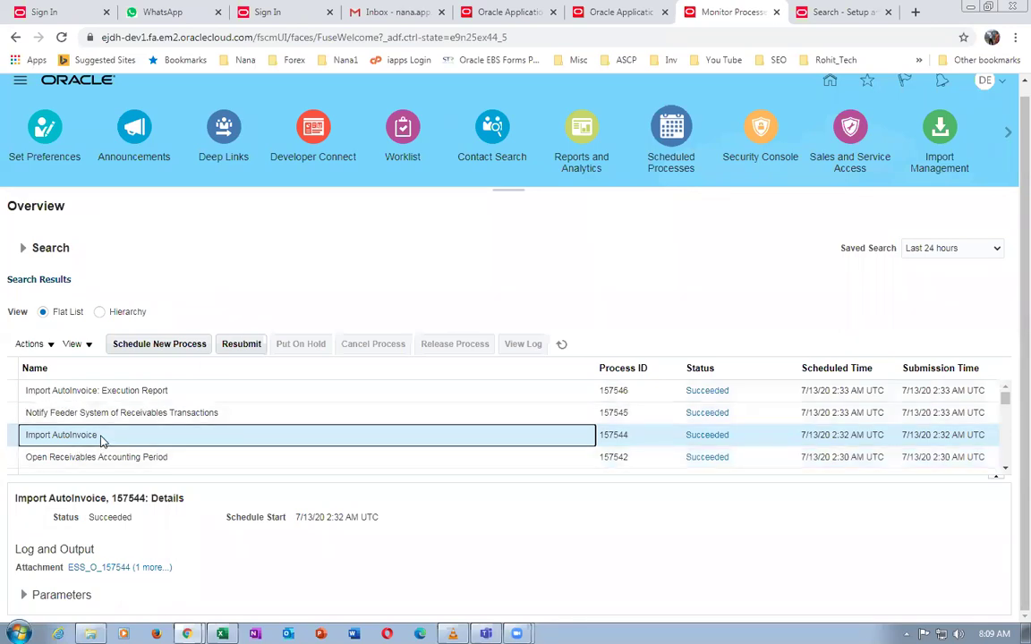
{"action": "left_click", "coordinate": [241, 344]}
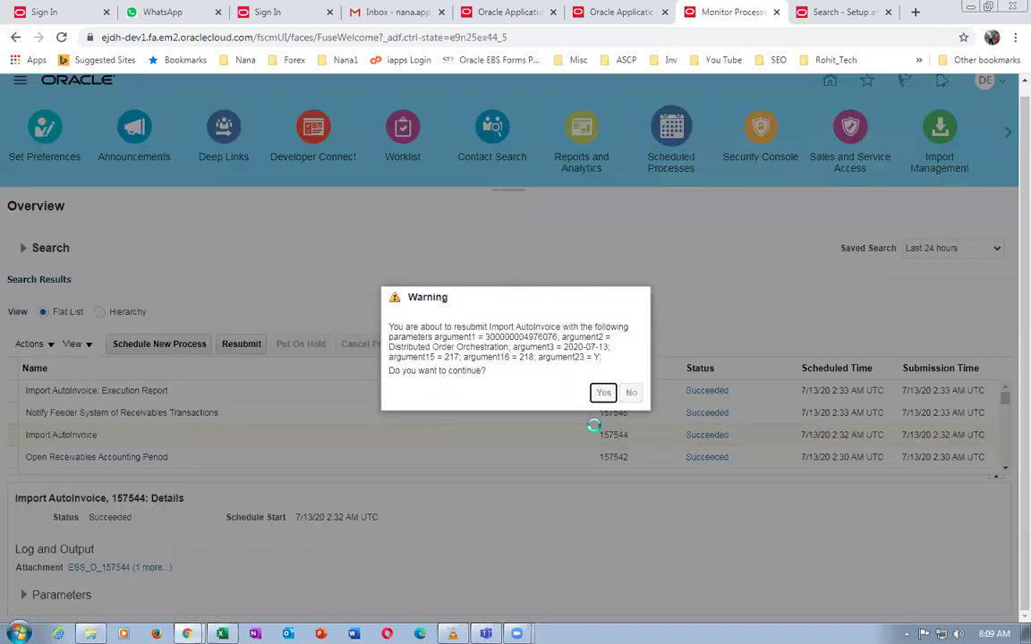
{"action": "left_click", "coordinate": [604, 392]}
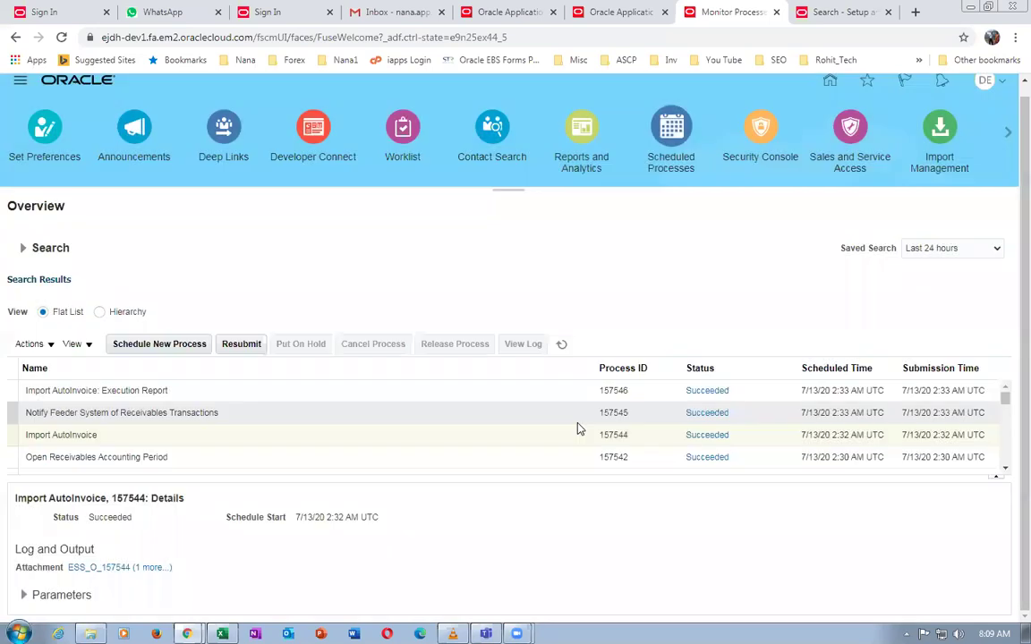
Refresh the process list until new run 157550 shows Succeeded
{"action": "left_click", "coordinate": [562, 346]}
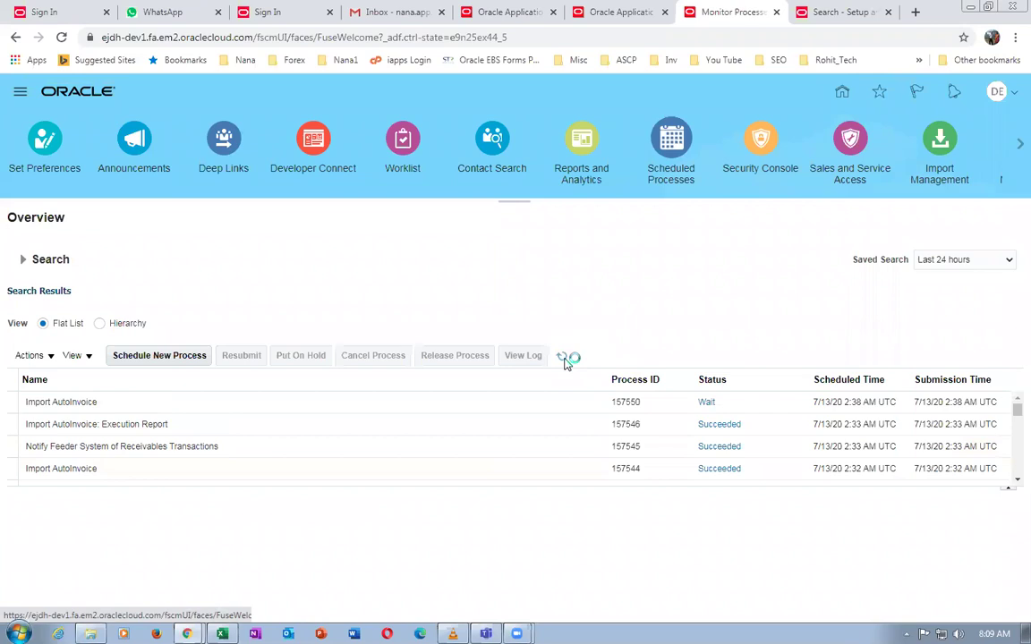
{"action": "left_click", "coordinate": [562, 356]}
{"action": "left_click", "coordinate": [563, 357]}
{"action": "left_click", "coordinate": [563, 357]}
{"action": "left_click", "coordinate": [564, 359]}
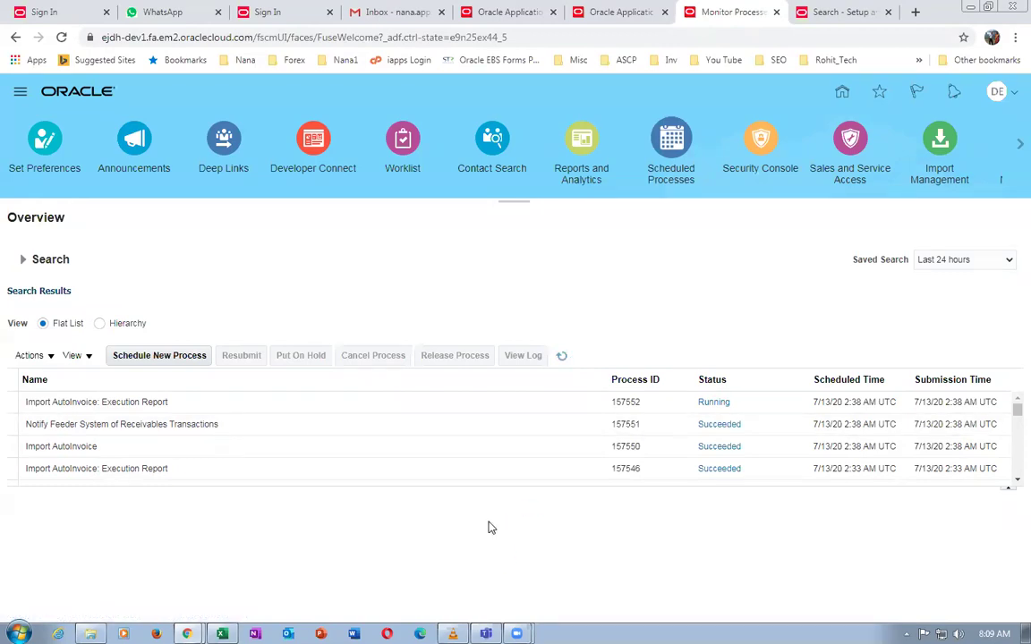
Once Execution Report 157552 finishes, select it and republish its output
{"action": "left_click", "coordinate": [562, 358]}
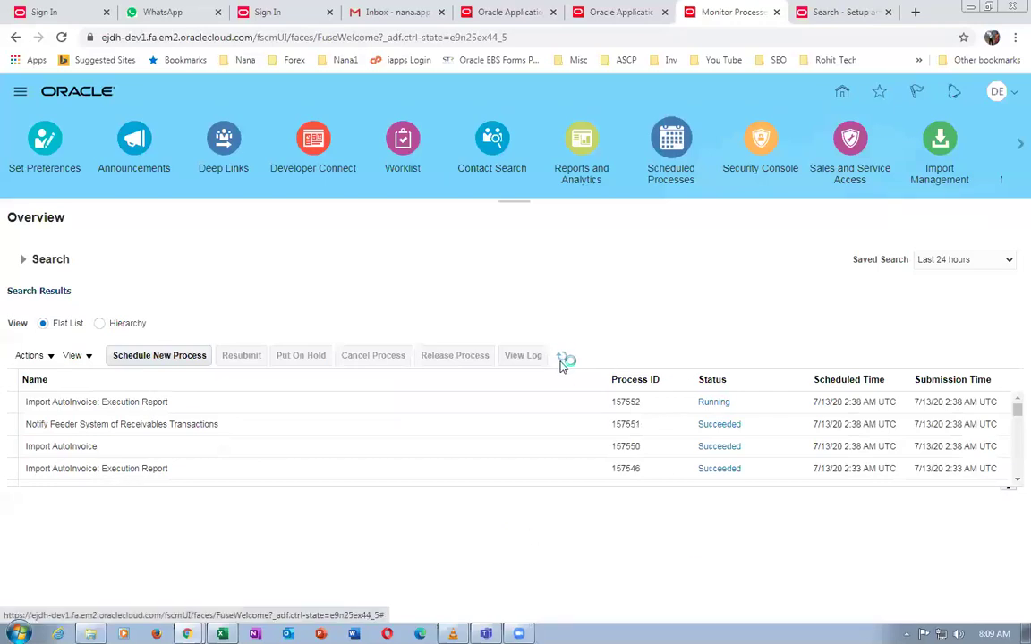
{"action": "left_click", "coordinate": [237, 405]}
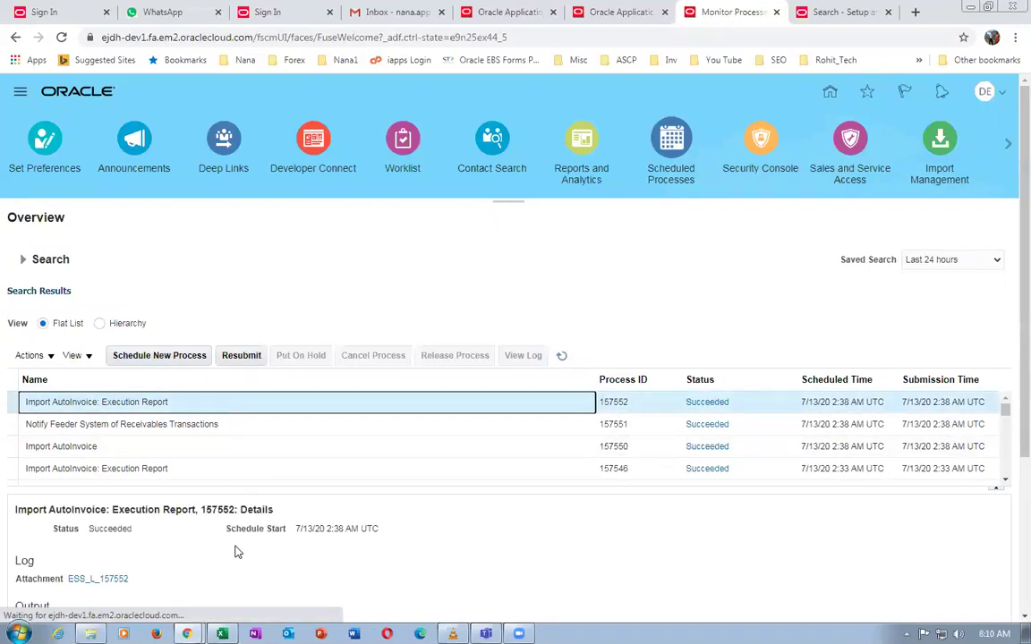
{"action": "scroll", "coordinate": [235, 549], "scroll_direction": "down", "scroll_amount": 3}
{"action": "left_click", "coordinate": [242, 460]}
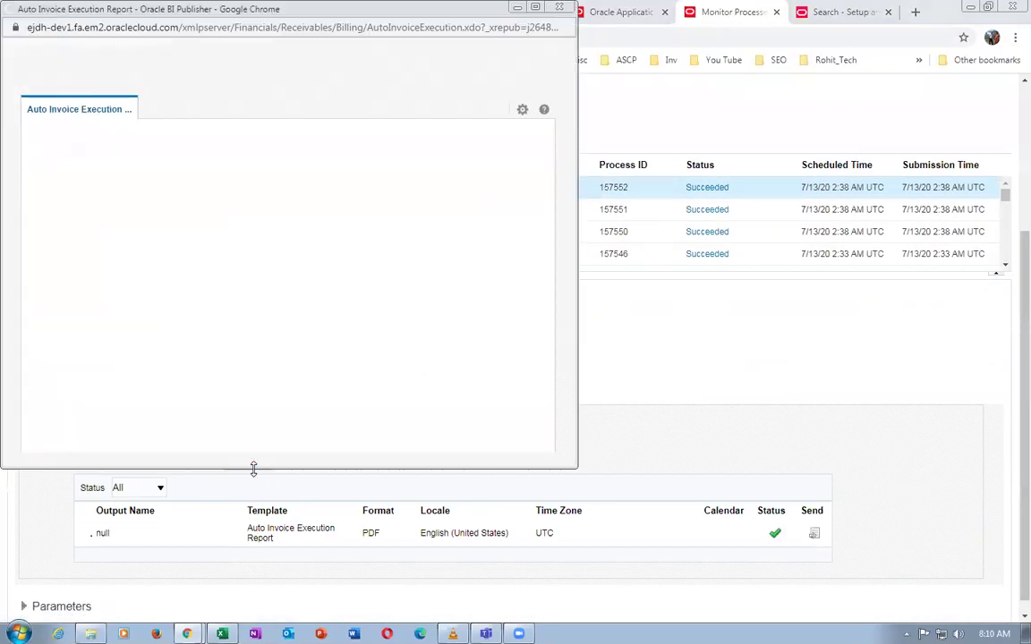
Export the Auto Invoice Execution Report as a PDF and save it to Downloads
{"action": "left_click", "coordinate": [522, 112]}
{"action": "mouse_move", "coordinate": [506, 139]}
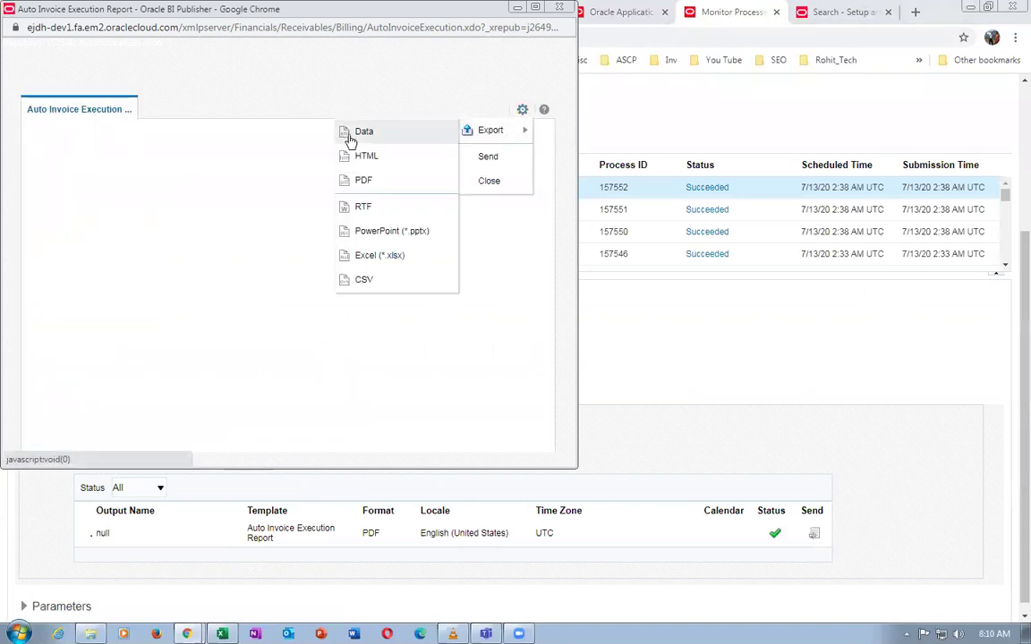
{"action": "left_click", "coordinate": [363, 186]}
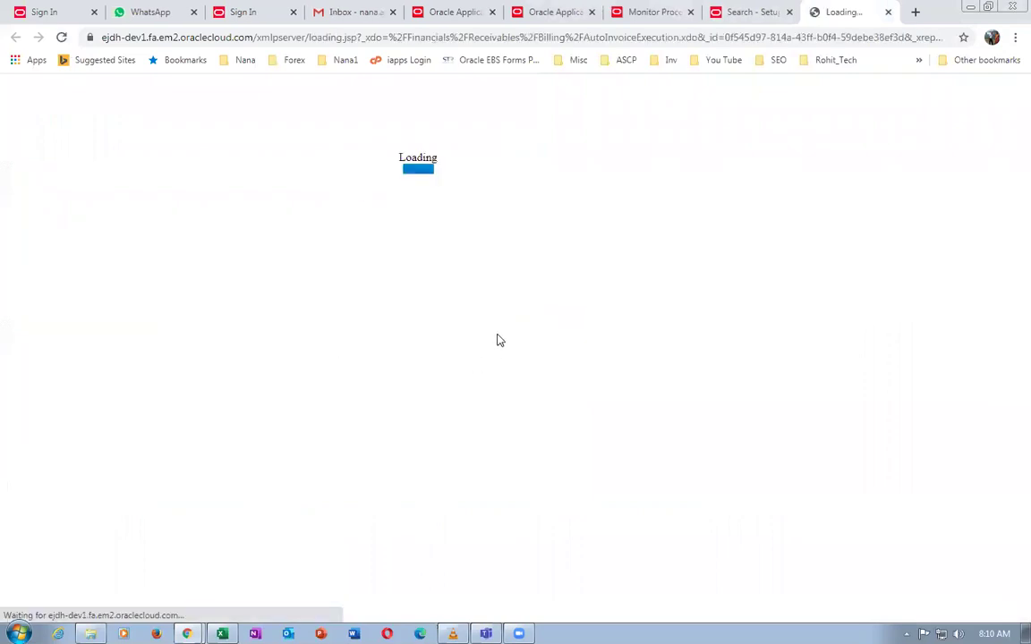
{"action": "left_click", "coordinate": [382, 320]}
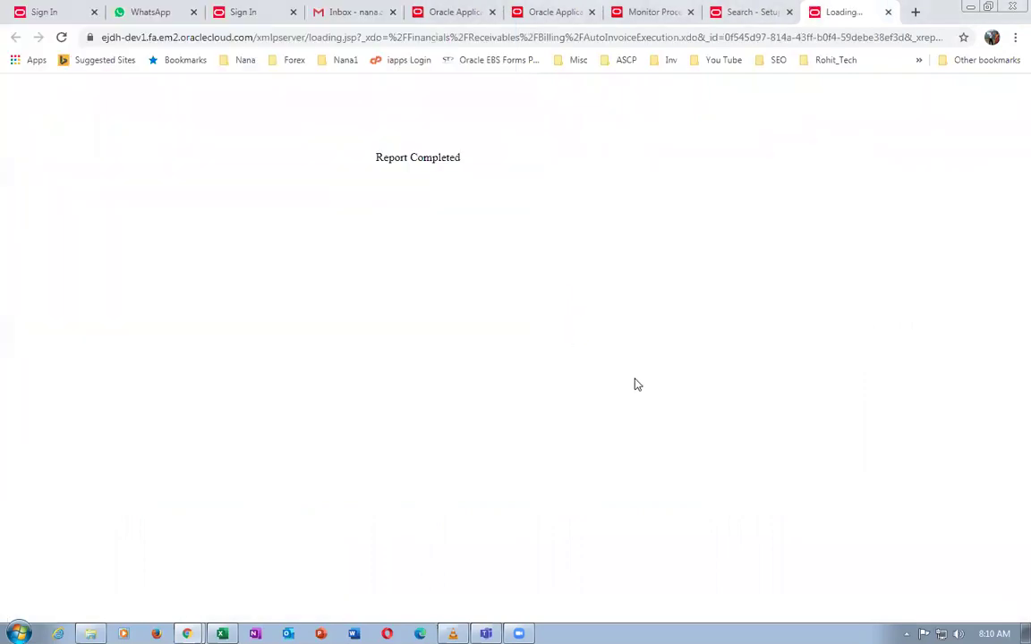
{"action": "left_click", "coordinate": [976, 605]}
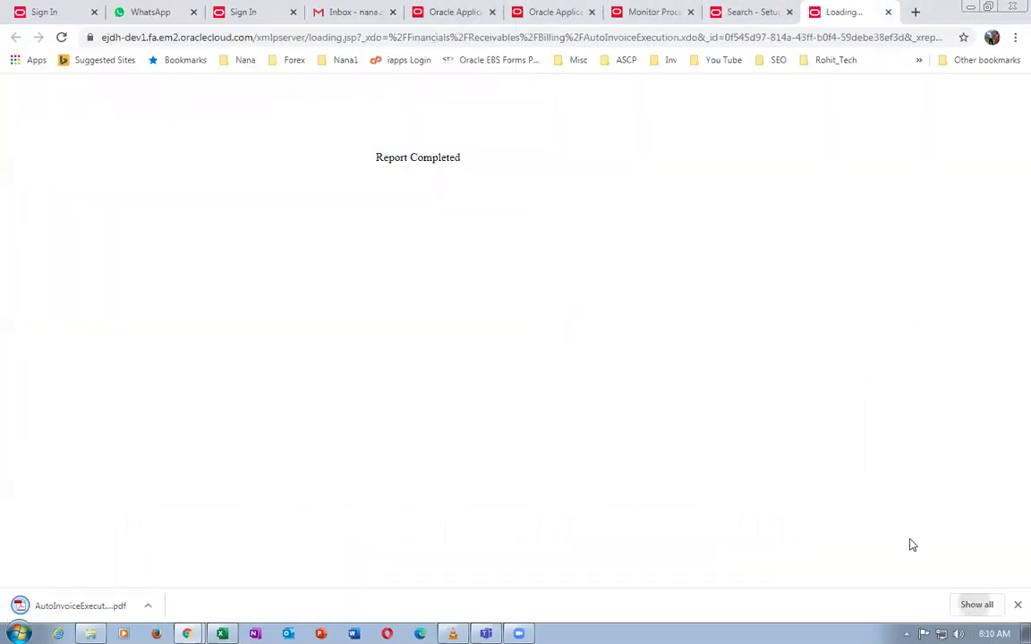
Review the PDF's Created Transactions (invoice 117.50, credit memo −3.50), then close the PDF and Downloads tabs
{"action": "left_click", "coordinate": [402, 178]}
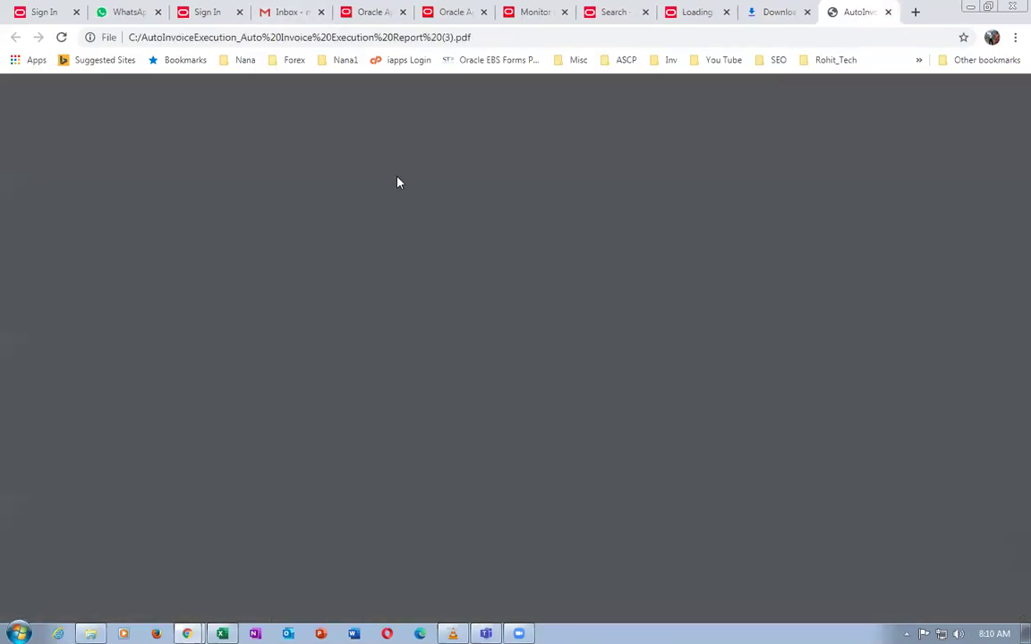
{"action": "scroll", "coordinate": [442, 256], "scroll_direction": "down", "scroll_amount": 3}
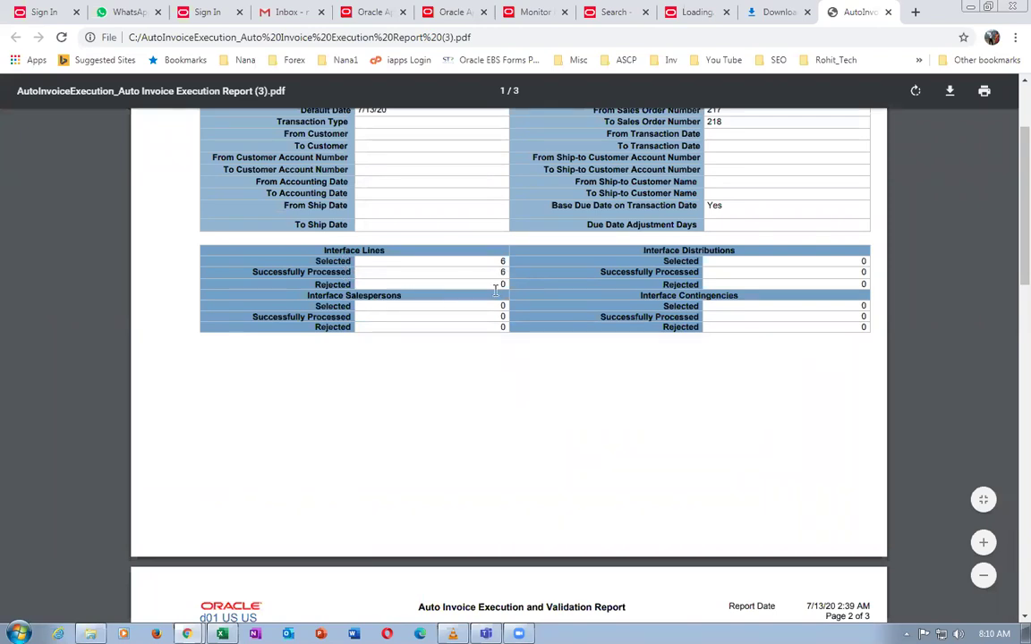
{"action": "scroll", "coordinate": [495, 292], "scroll_direction": "down", "scroll_amount": 4}
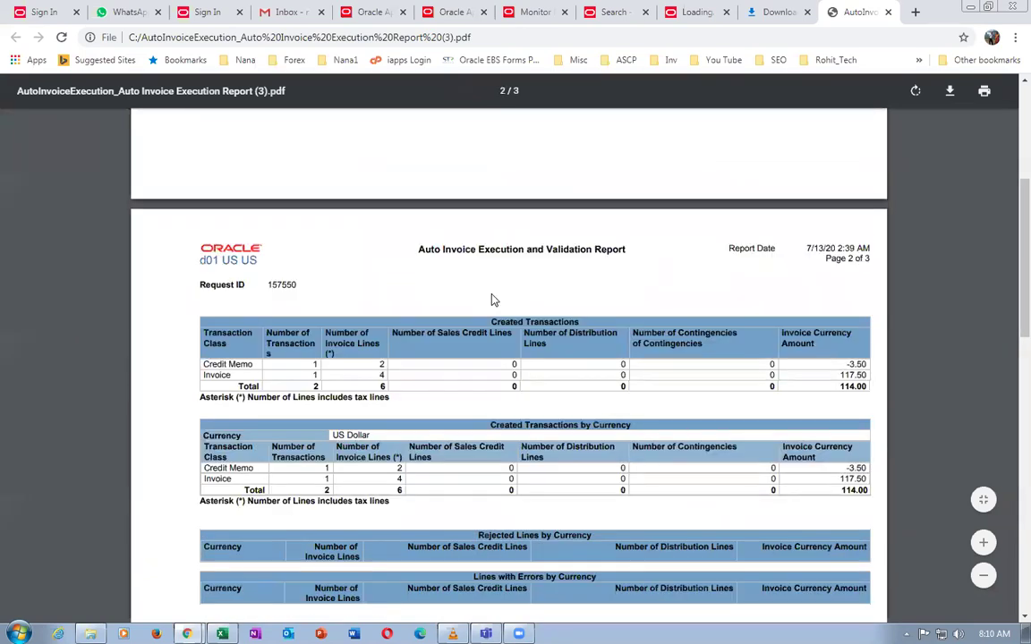
{"action": "scroll", "coordinate": [495, 299], "scroll_direction": "down", "scroll_amount": 1}
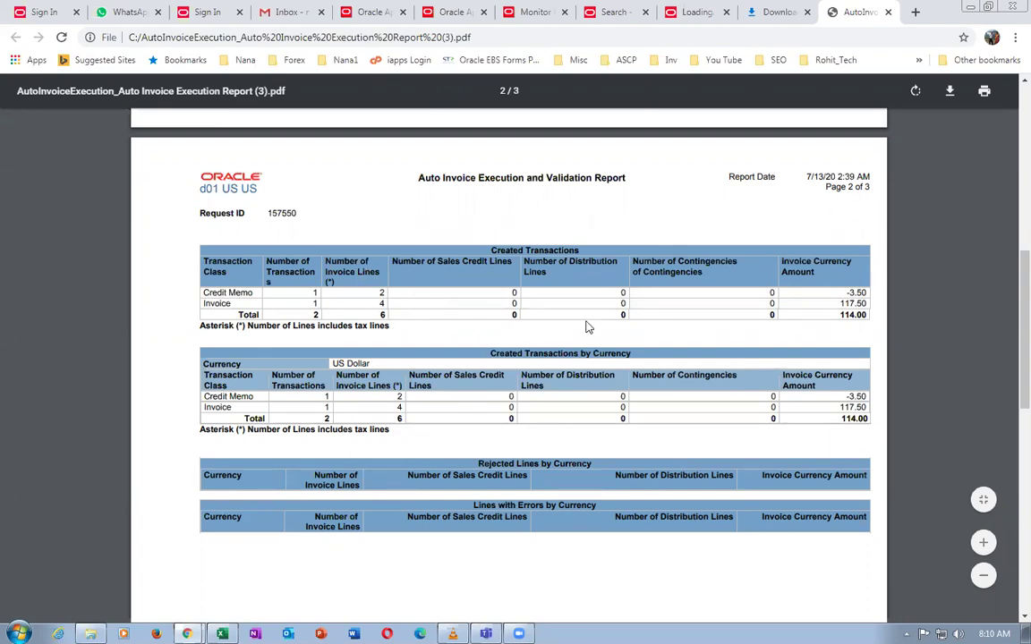
{"action": "scroll", "coordinate": [580, 335], "scroll_direction": "down", "scroll_amount": 3}
{"action": "scroll", "coordinate": [580, 333], "scroll_direction": "up", "scroll_amount": 4}
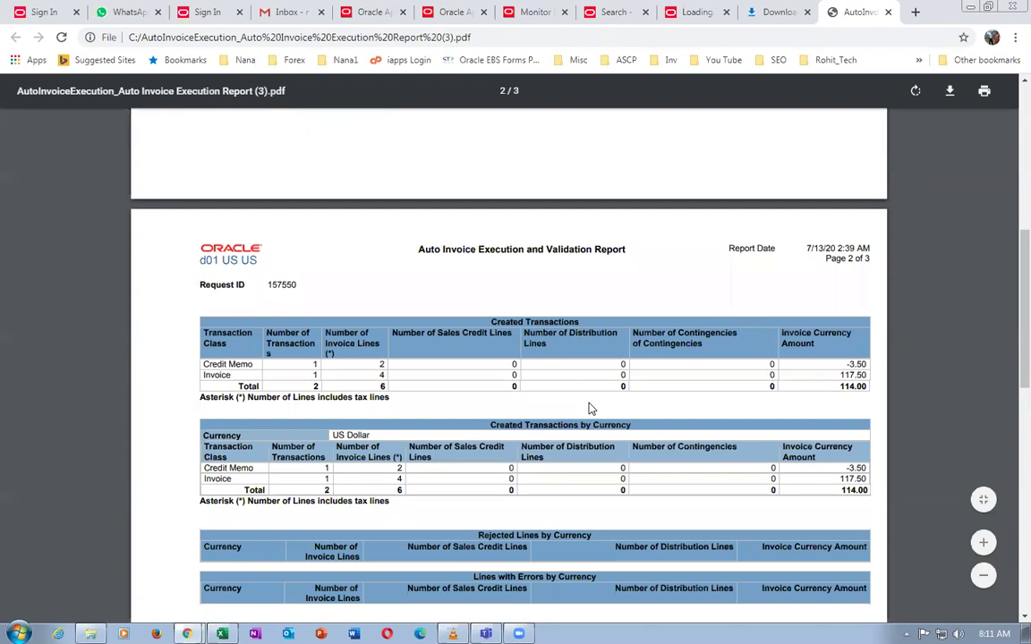
{"action": "scroll", "coordinate": [590, 409], "scroll_direction": "down", "scroll_amount": 2}
{"action": "scroll", "coordinate": [492, 392], "scroll_direction": "down", "scroll_amount": 5}
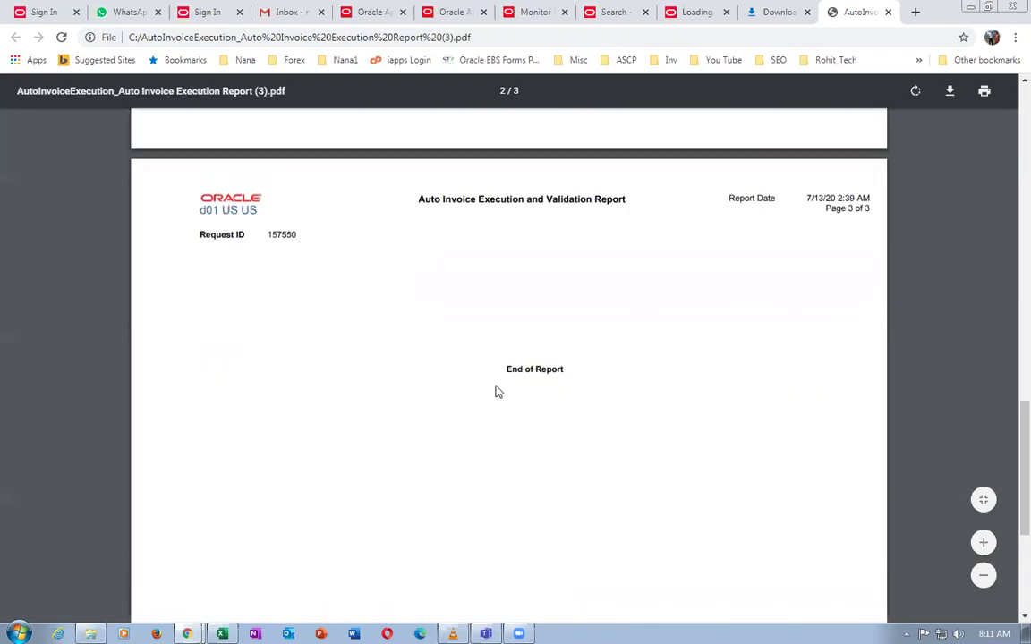
{"action": "scroll", "coordinate": [501, 394], "scroll_direction": "up", "scroll_amount": 6}
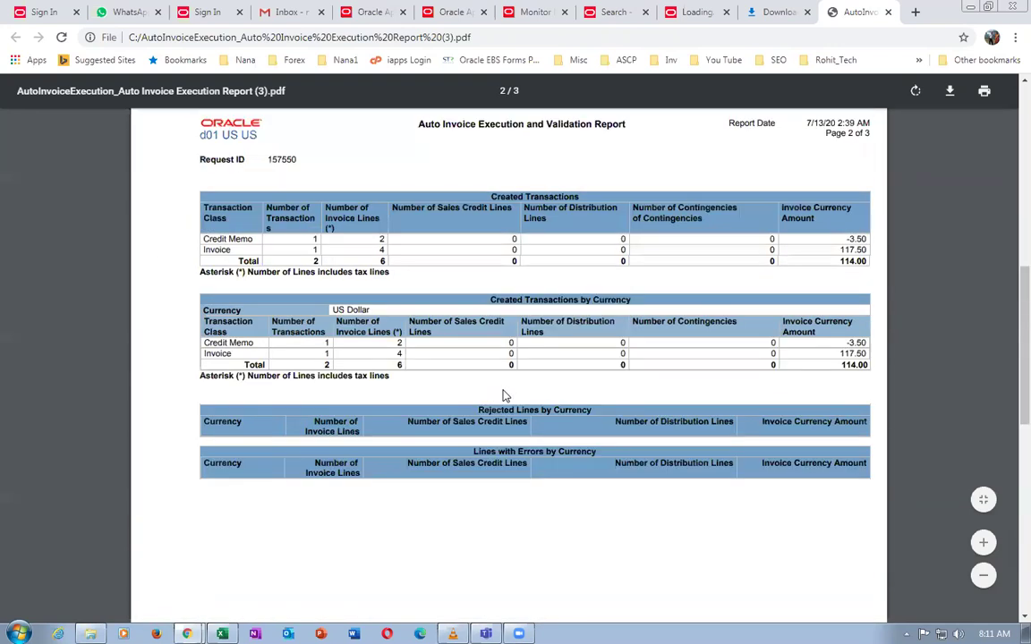
{"action": "scroll", "coordinate": [505, 395], "scroll_direction": "up", "scroll_amount": 1}
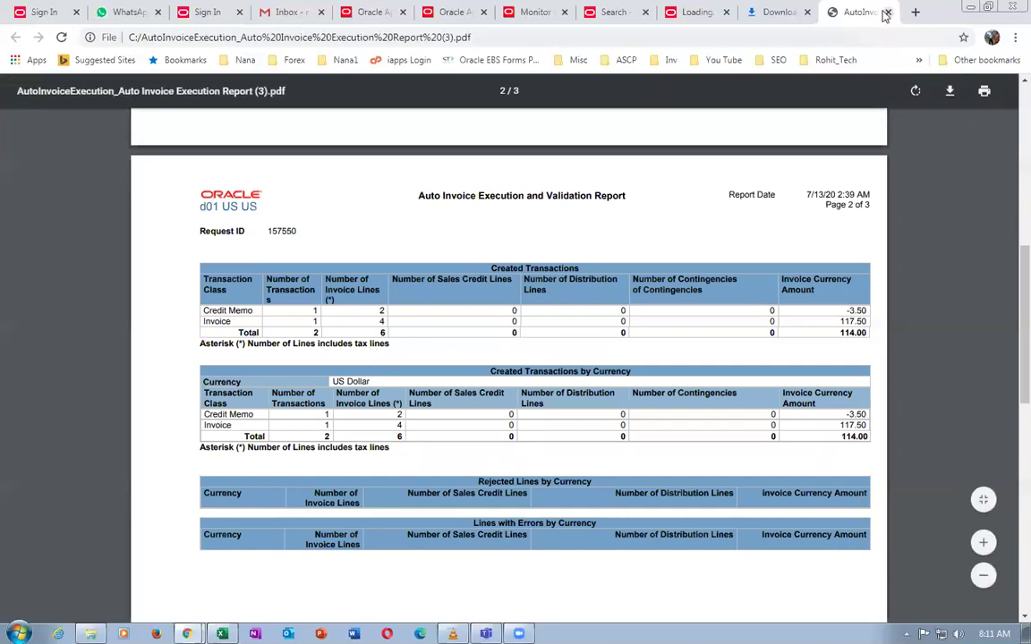
{"action": "left_click", "coordinate": [886, 12]}
{"action": "left_click", "coordinate": [887, 13]}
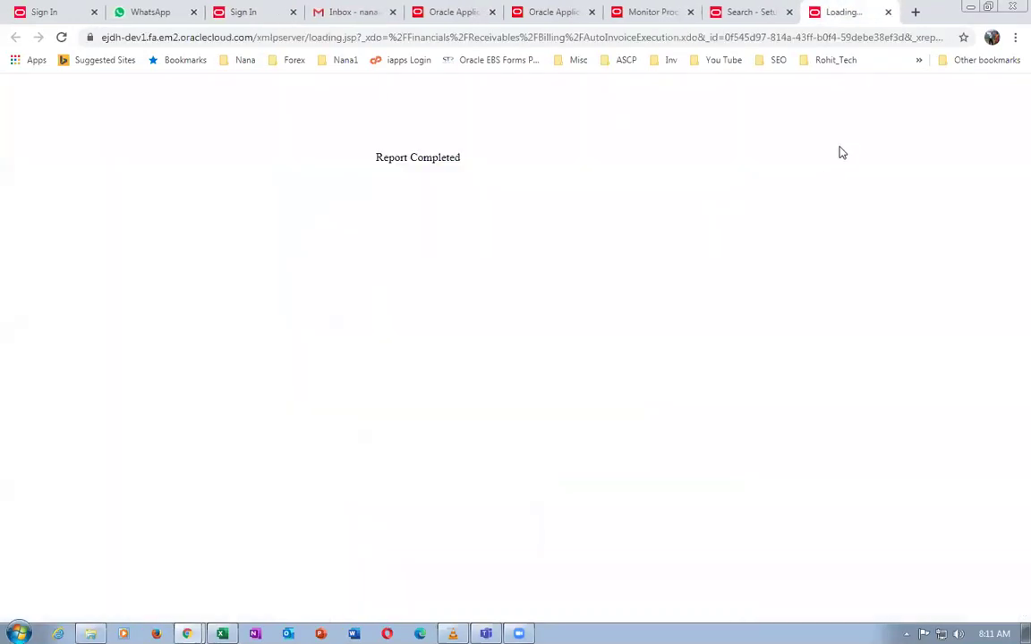
Go from Setup via Home to Receivables Billing and open Manage Transactions without saving the search
{"action": "left_click", "coordinate": [888, 12]}
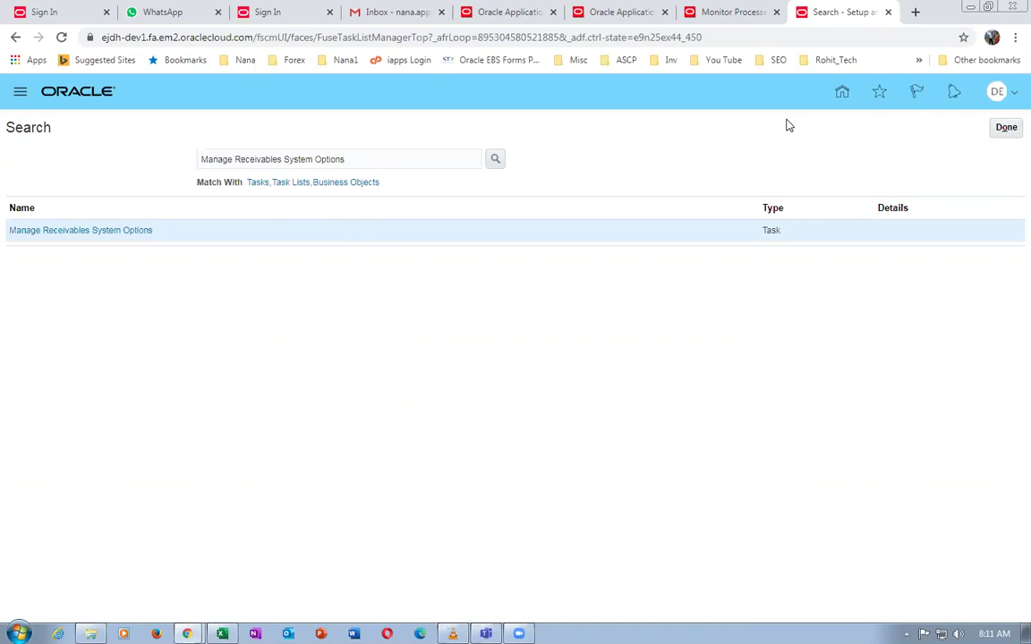
{"action": "left_click", "coordinate": [1006, 127]}
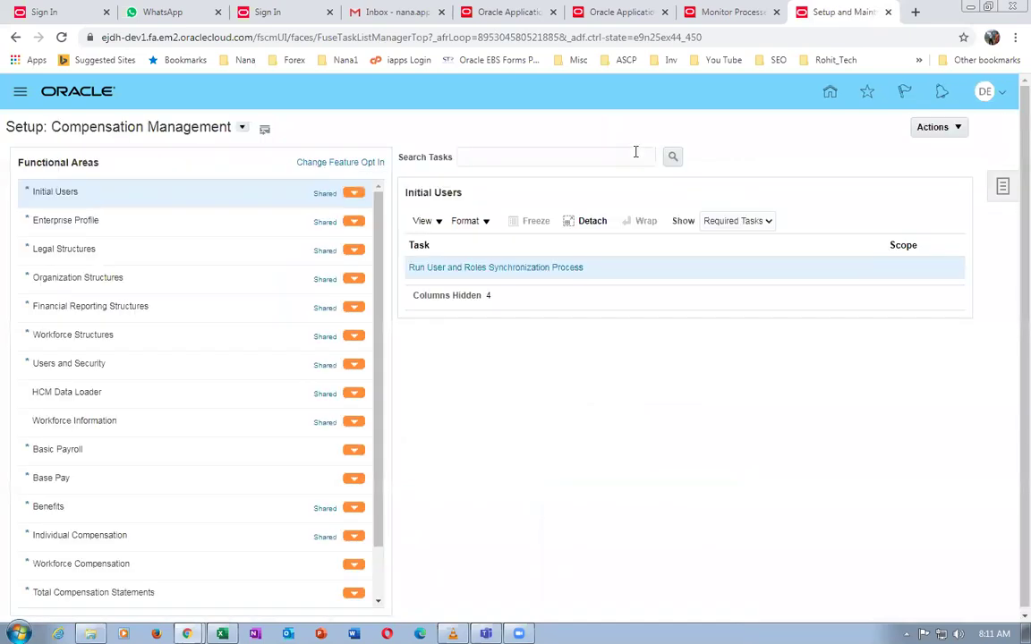
{"action": "left_click", "coordinate": [829, 93]}
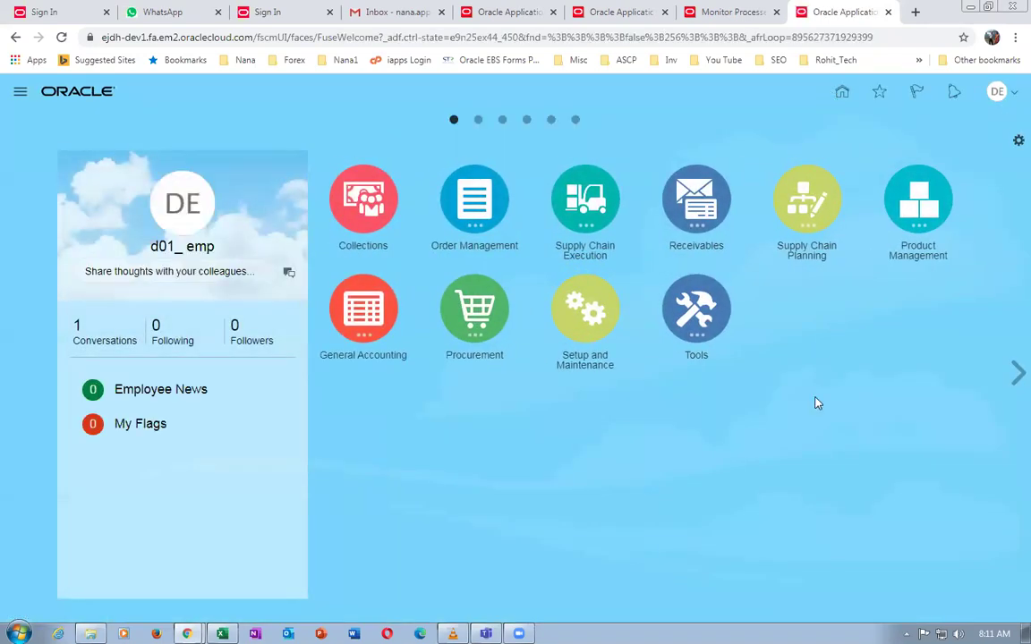
{"action": "left_click", "coordinate": [683, 222]}
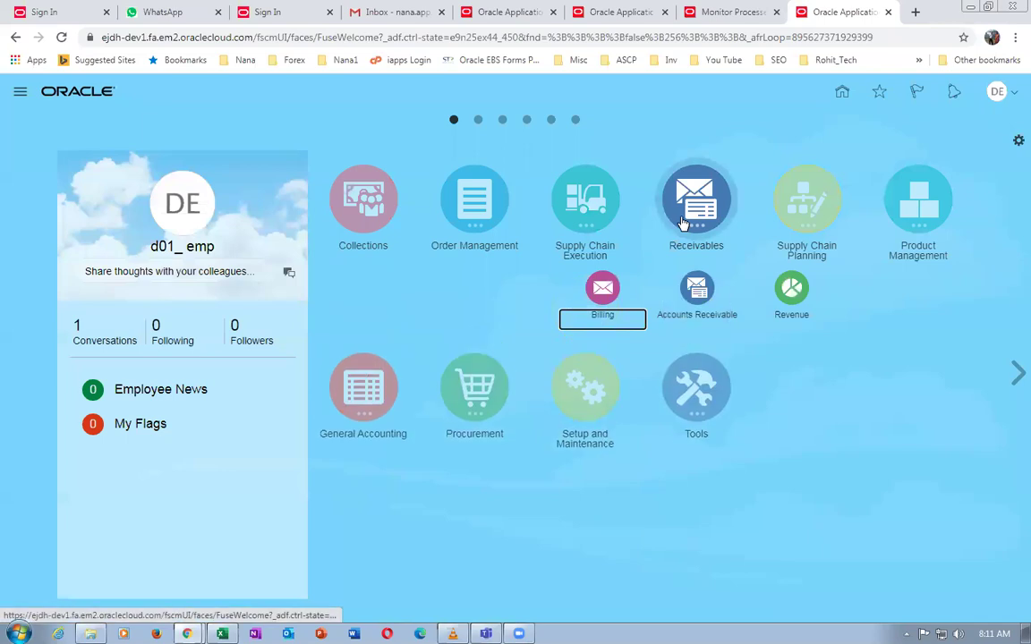
{"action": "left_click", "coordinate": [608, 290]}
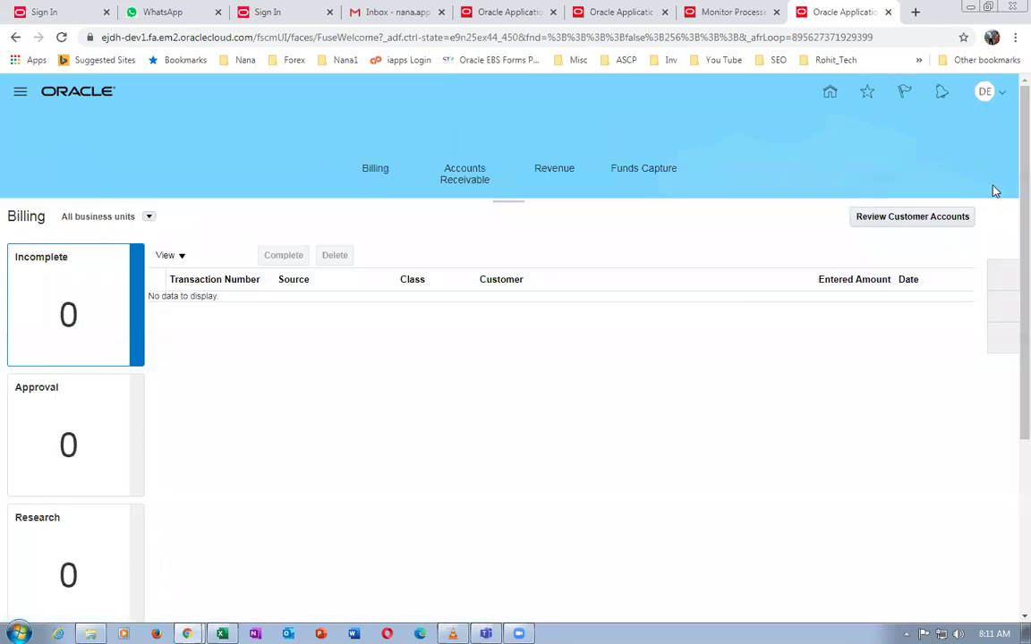
{"action": "left_click", "coordinate": [1002, 275]}
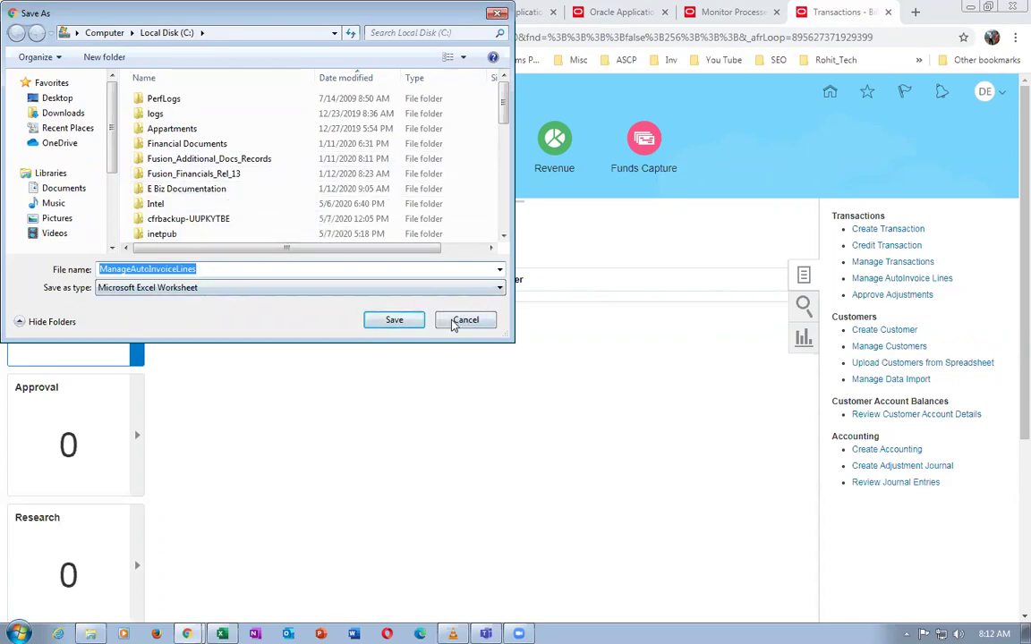
{"action": "left_click", "coordinate": [462, 320]}
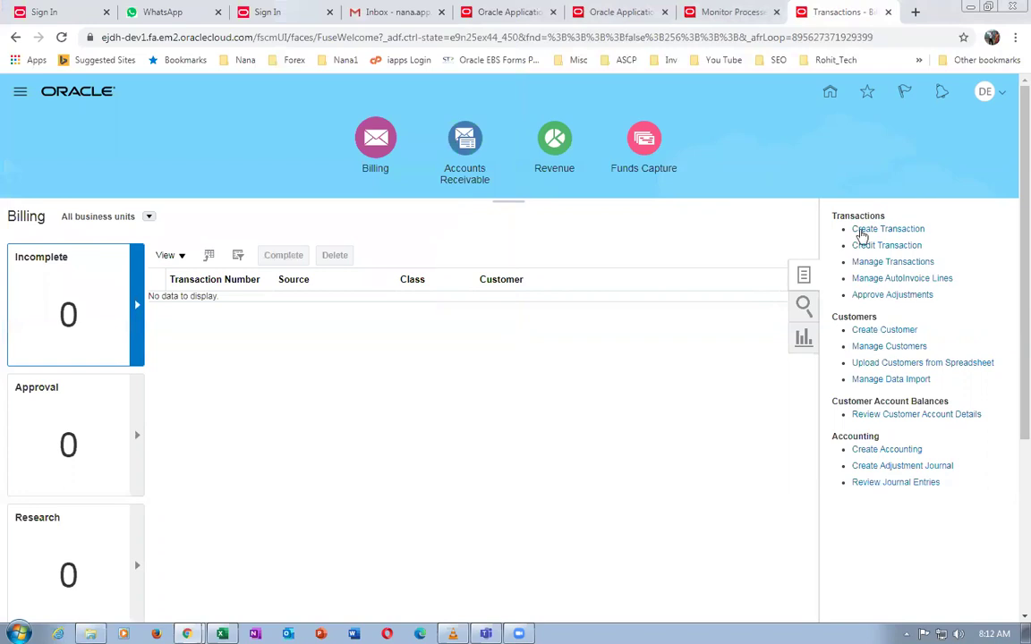
{"action": "left_click", "coordinate": [860, 265]}
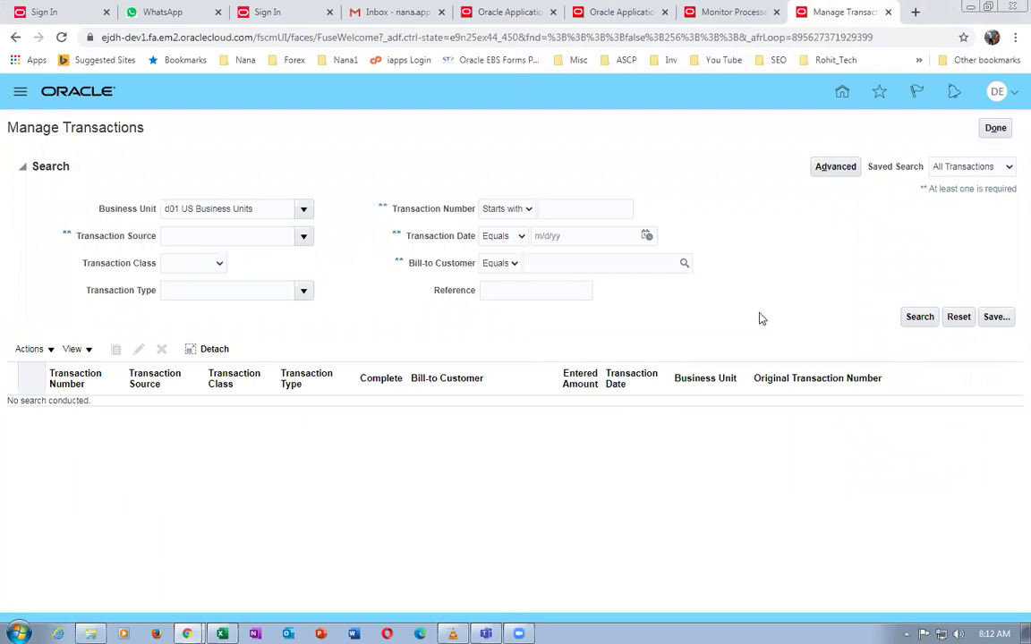
Search transactions by the d01 bill-to customer, listing invoice 6003 and credit memo 6004
{"action": "left_click", "coordinate": [496, 292]}
{"action": "left_click", "coordinate": [553, 266]}
{"action": "type", "text": "d01"}
{"action": "key", "text": "Tab"}
{"action": "left_click", "coordinate": [919, 317]}
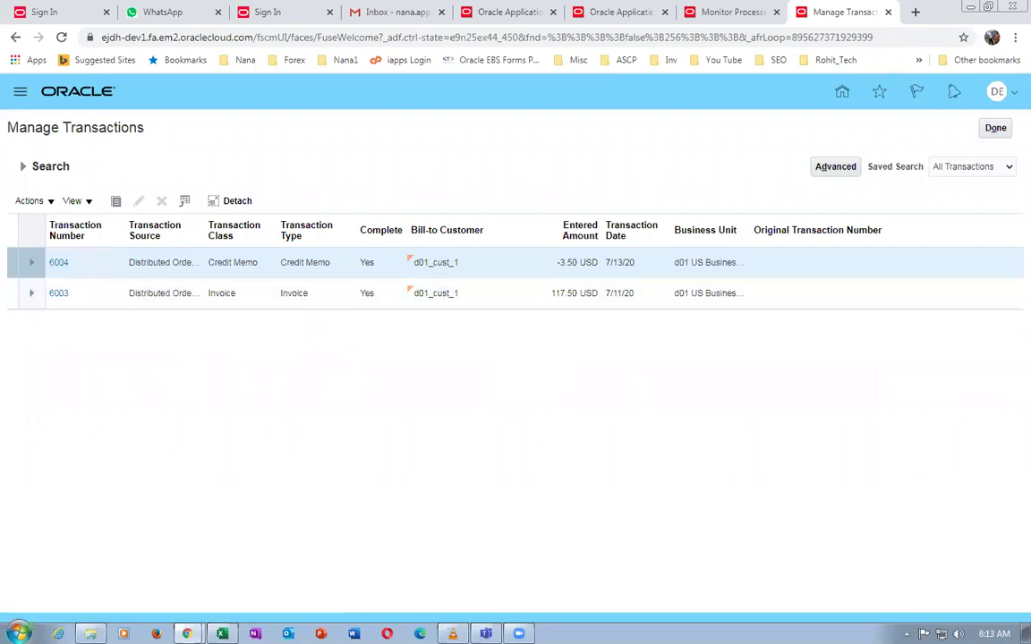
Launch a blank Notepad from the Start menu
{"action": "left_click", "coordinate": [19, 633]}
{"action": "type", "text": "no"}
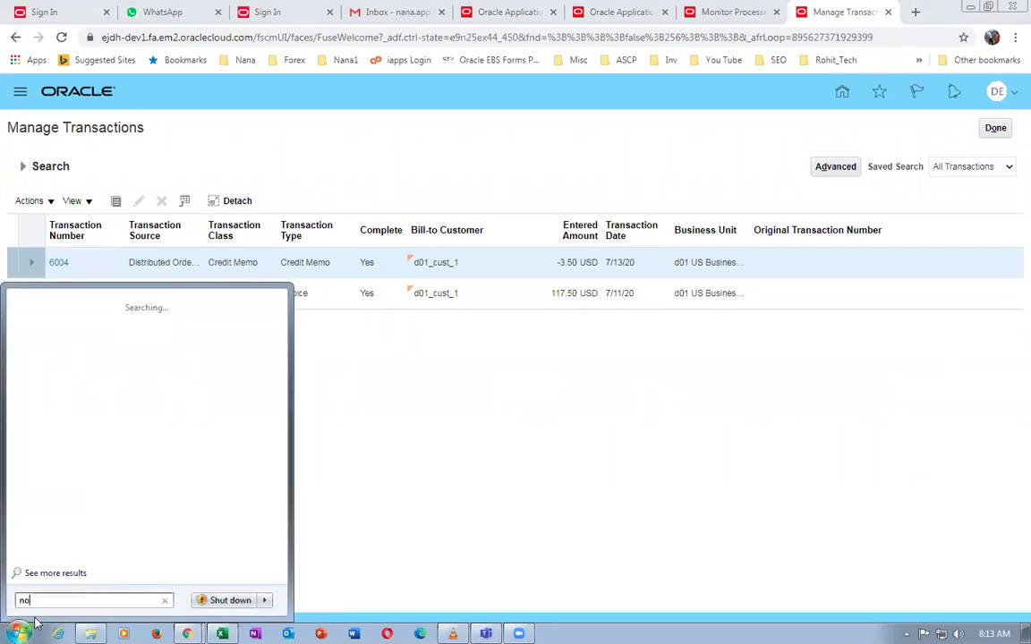
{"action": "type", "text": "tepad"}
{"action": "key", "text": "Return"}
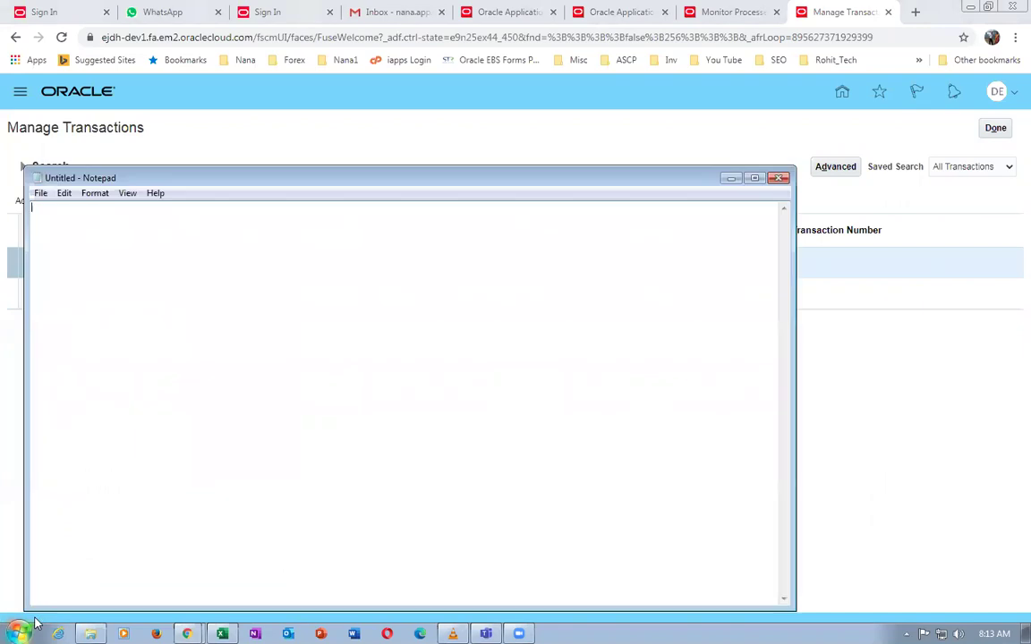
Note 'Transation numnber 6003 6004' in Notepad, then bring the transactions page back to the front
{"action": "left_click_drag", "start_coordinate": [237, 184], "coordinate": [544, 347]}
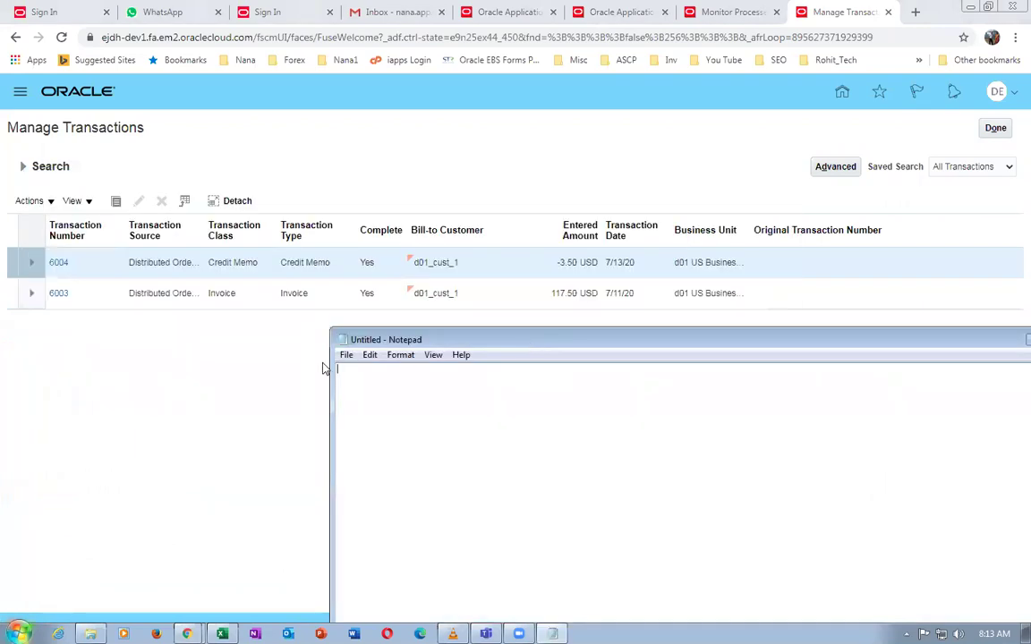
{"action": "type", "text": "Transation numnber    6003"}
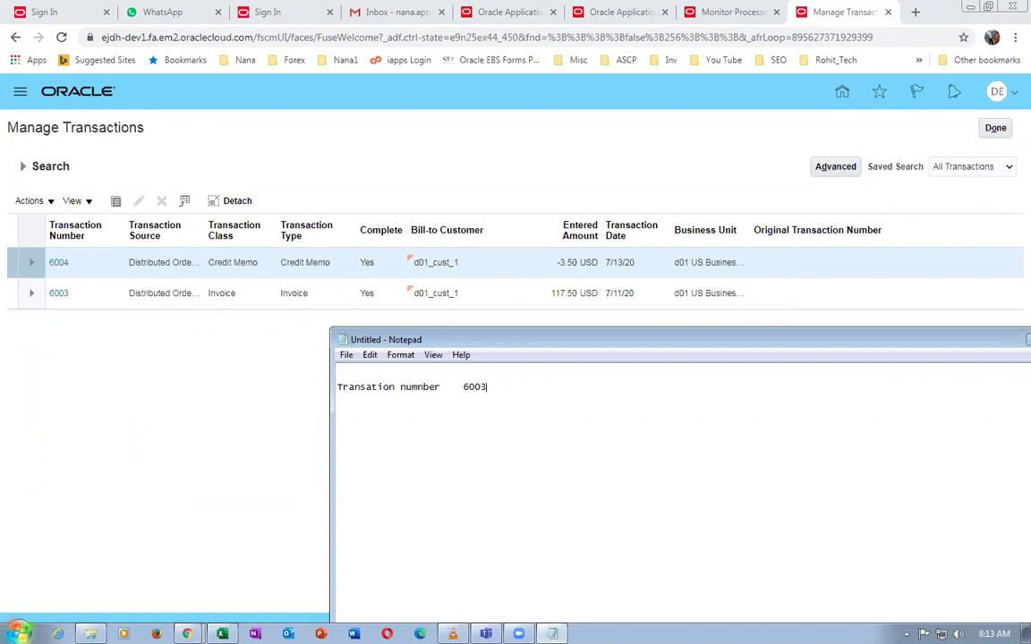
{"action": "type", "text": "    6004"}
{"action": "left_click_drag", "start_coordinate": [681, 341], "coordinate": [483, 338]}
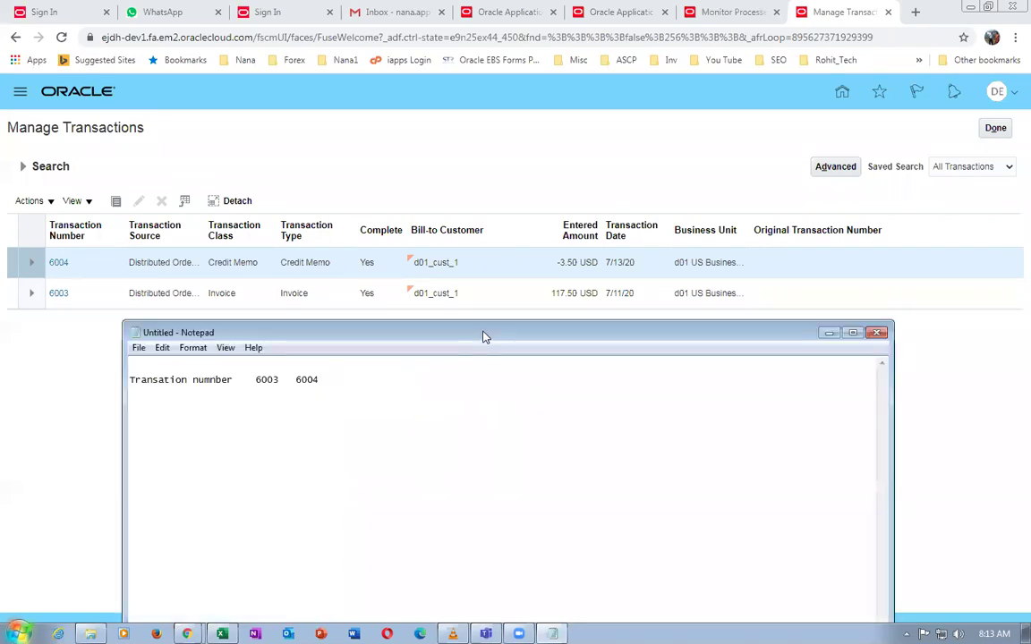
{"action": "left_click", "coordinate": [497, 188]}
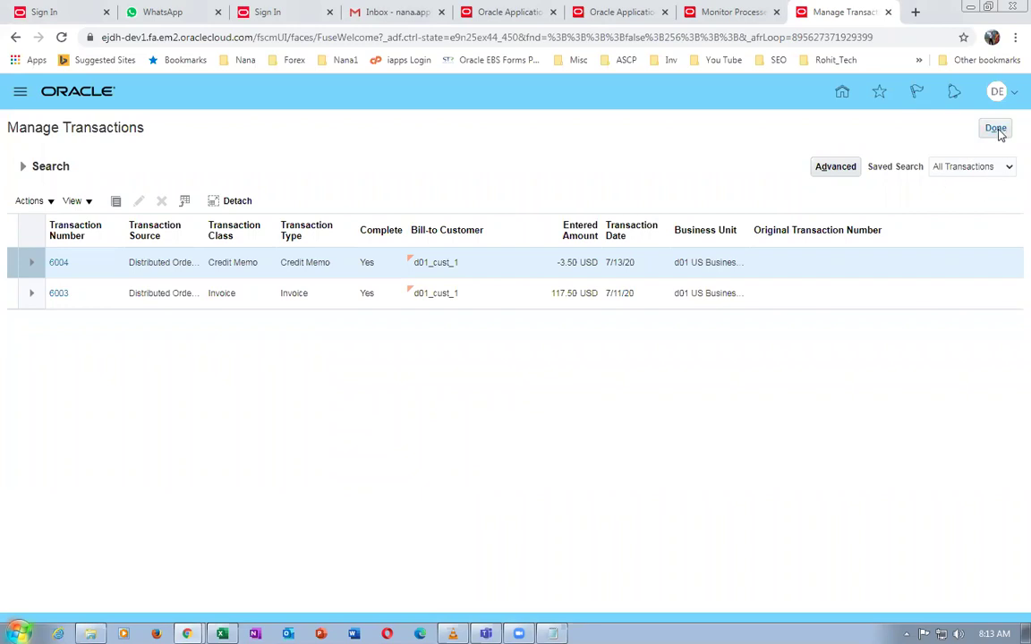
{"action": "left_click", "coordinate": [58, 263]}
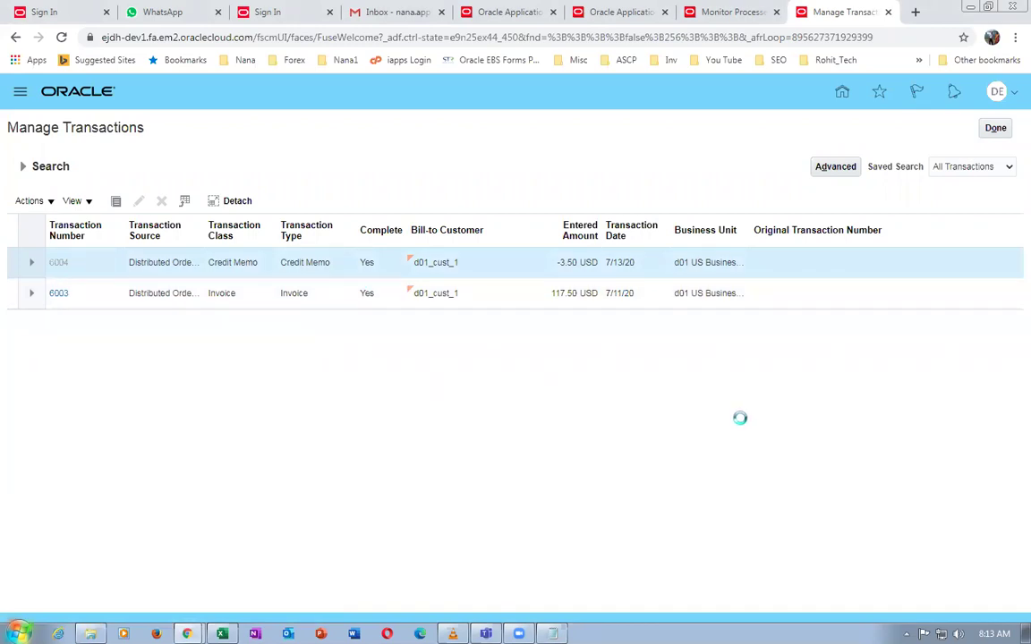
{"action": "scroll", "coordinate": [739, 423], "scroll_direction": "down", "scroll_amount": 2}
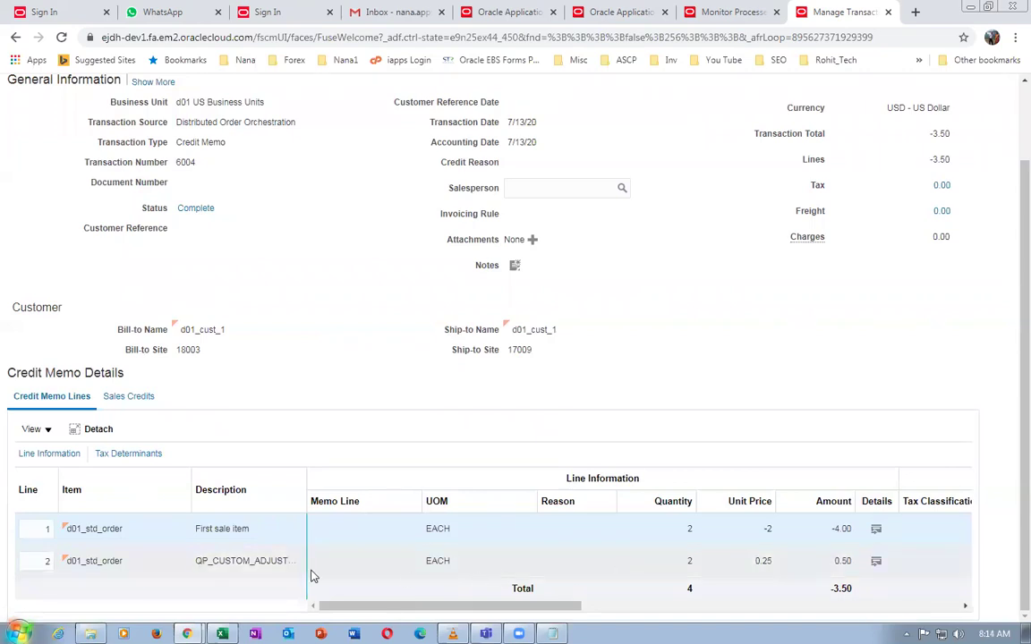
{"action": "scroll", "coordinate": [1008, 351], "scroll_direction": "up", "scroll_amount": 1}
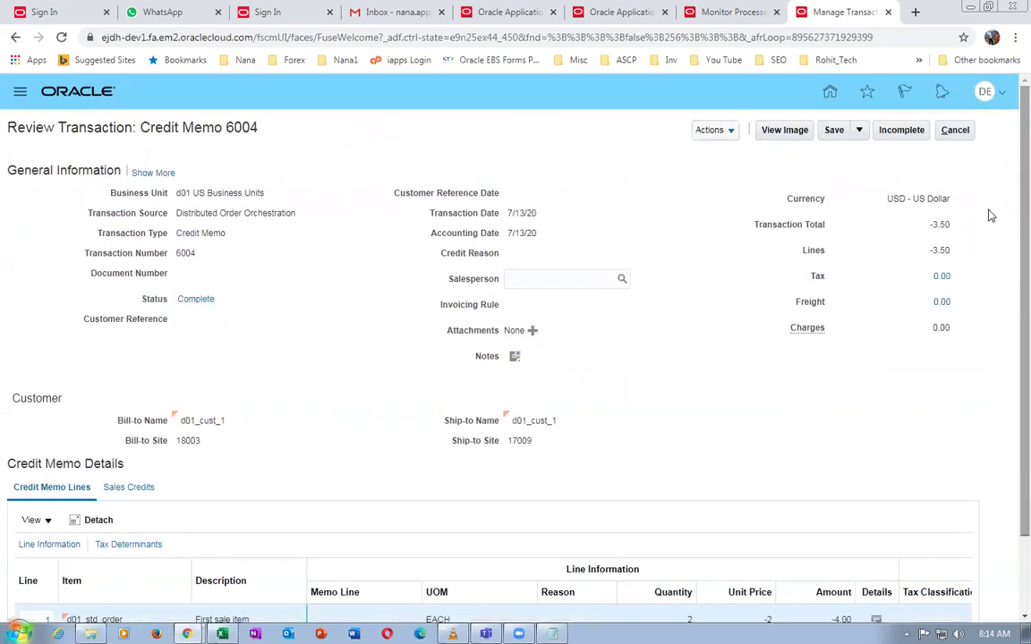
{"action": "left_click", "coordinate": [954, 131]}
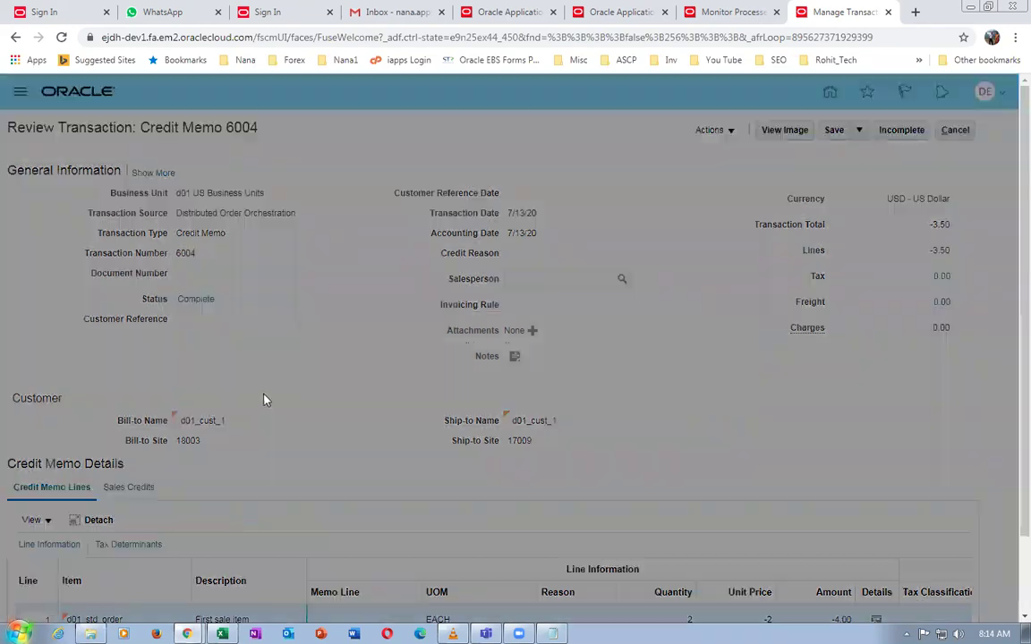
{"action": "left_click", "coordinate": [680, 367]}
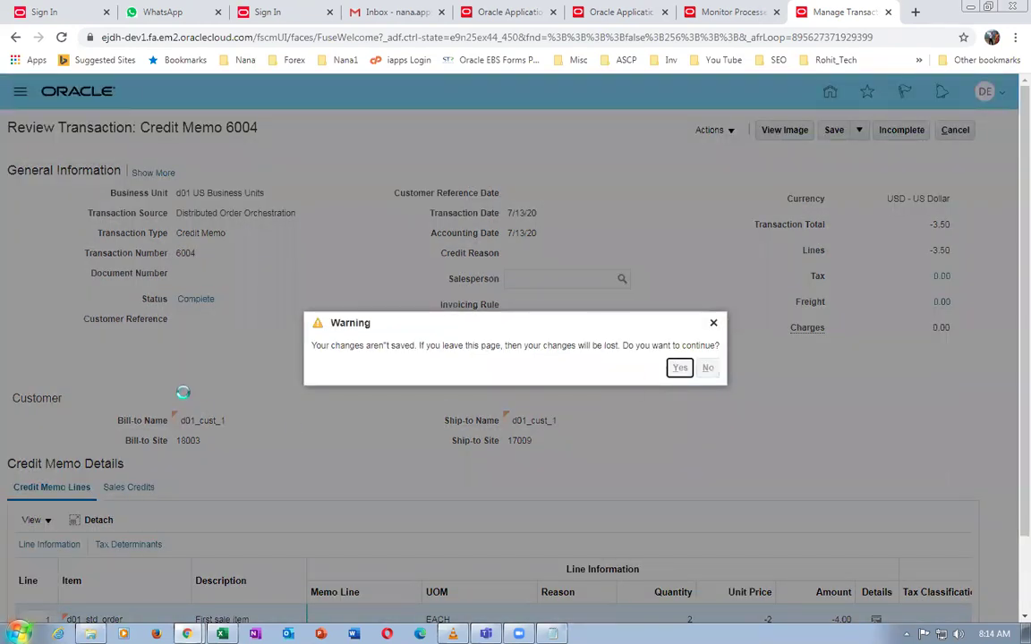
{"action": "left_click", "coordinate": [58, 294]}
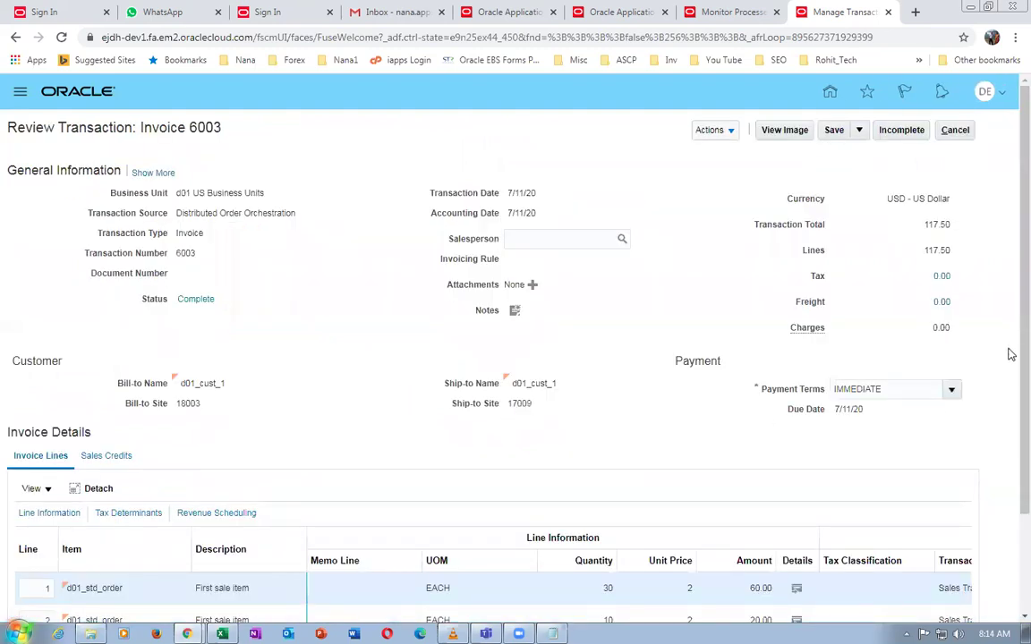
{"action": "scroll", "coordinate": [1010, 483], "scroll_direction": "down", "scroll_amount": 3}
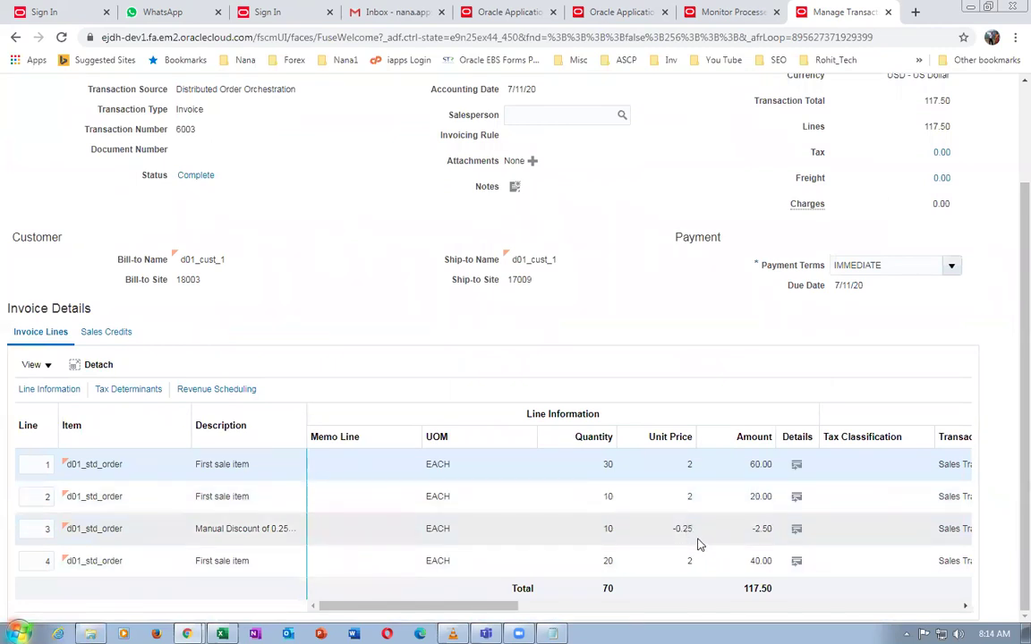
{"action": "left_click", "coordinate": [266, 529]}
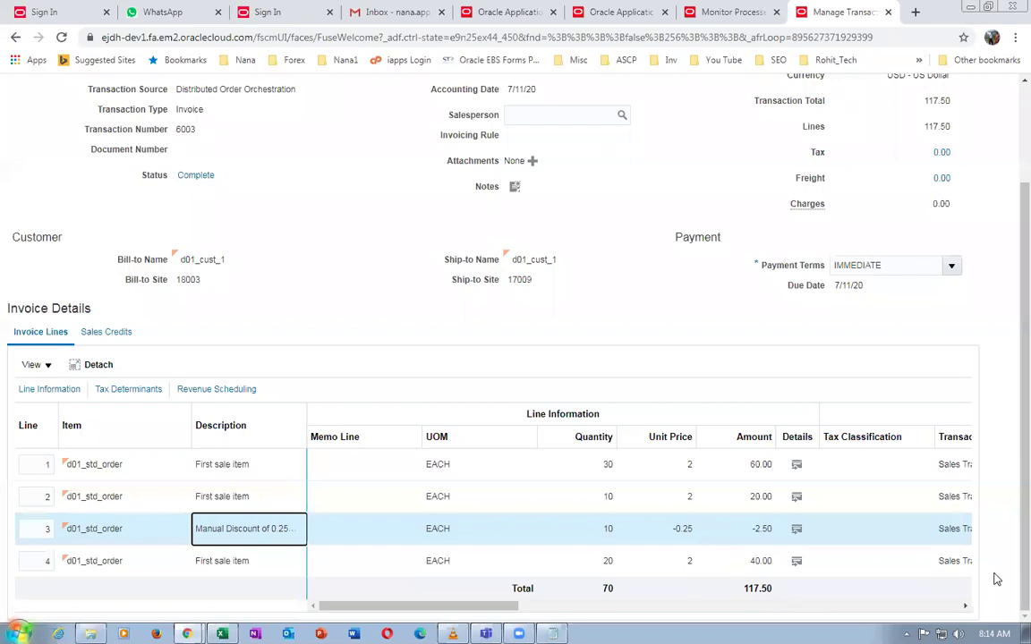
{"action": "scroll", "coordinate": [1011, 374], "scroll_direction": "up", "scroll_amount": 3}
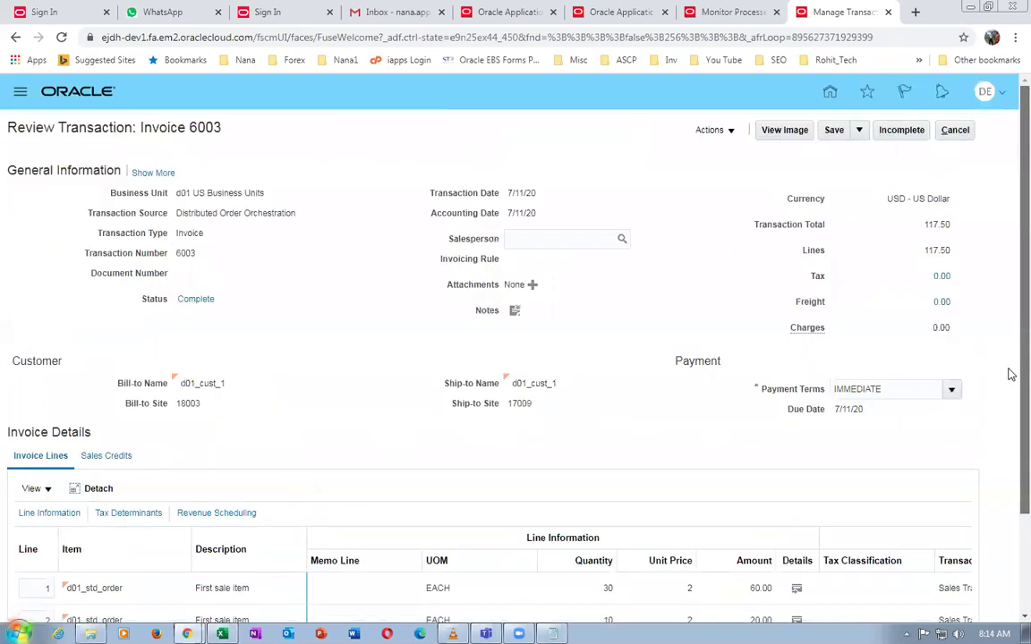
{"action": "left_click", "coordinate": [955, 134]}
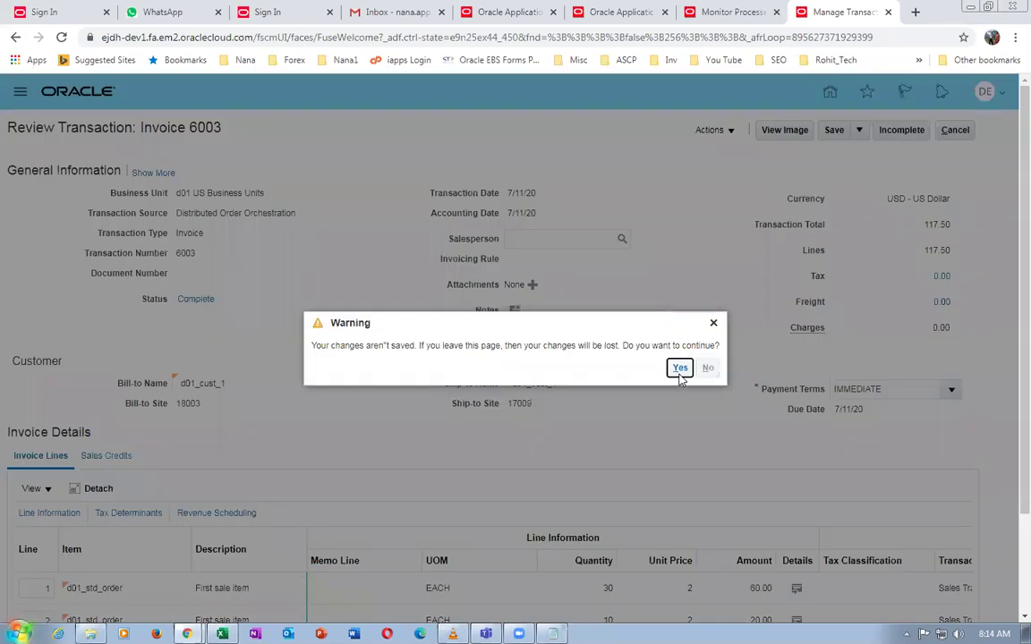
{"action": "left_click", "coordinate": [680, 369]}
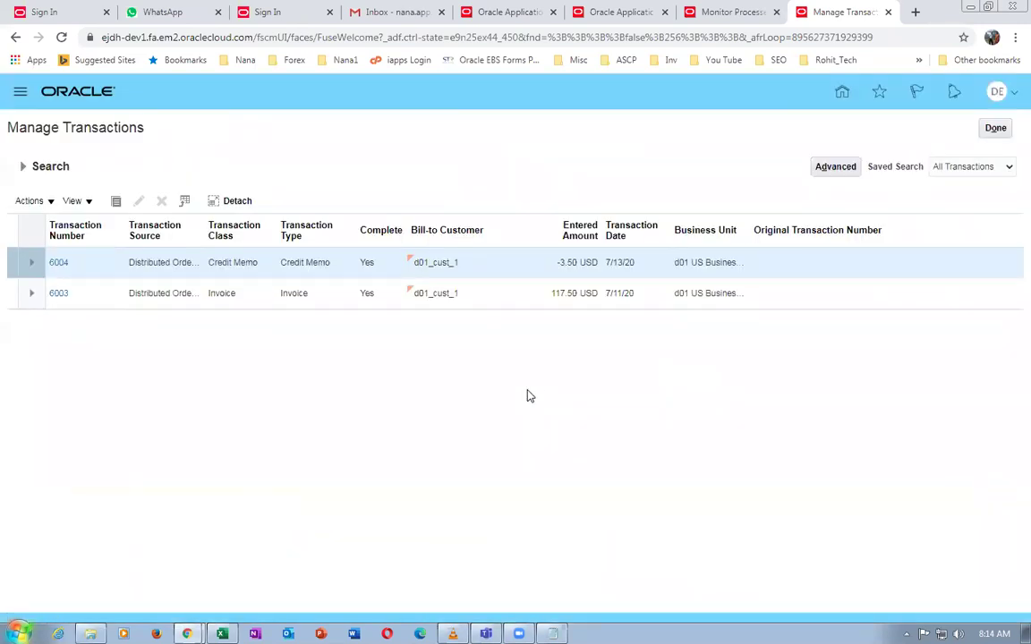
{"action": "key", "text": "alt+Tab"}
{"action": "key", "text": "alt+Tab"}
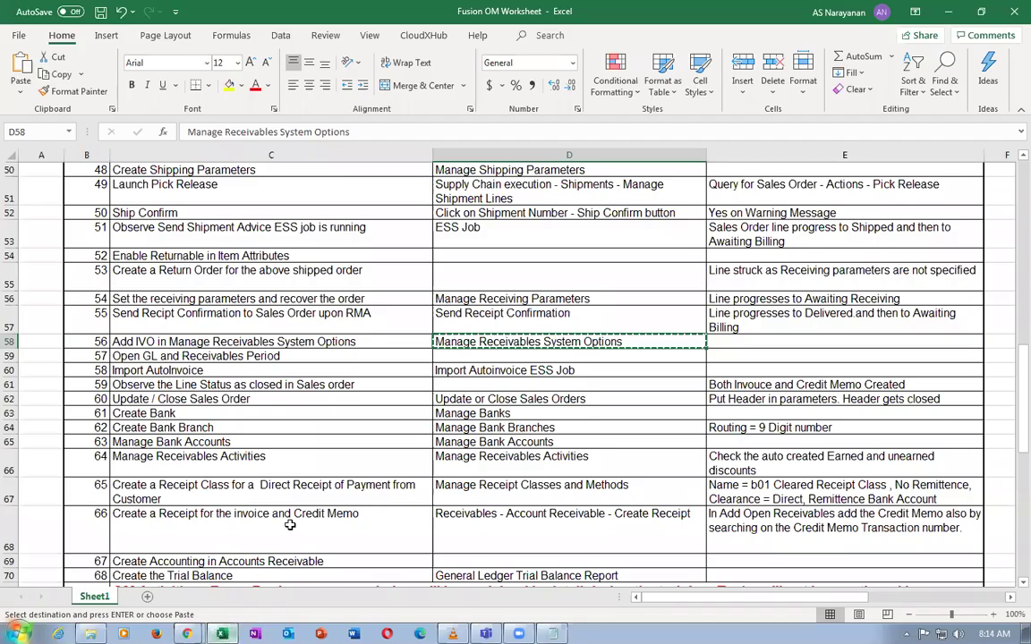
Check the worksheet's Import AutoInvoice step, its job name, and the closed line status step
{"action": "left_click", "coordinate": [364, 371]}
{"action": "left_click", "coordinate": [485, 370]}
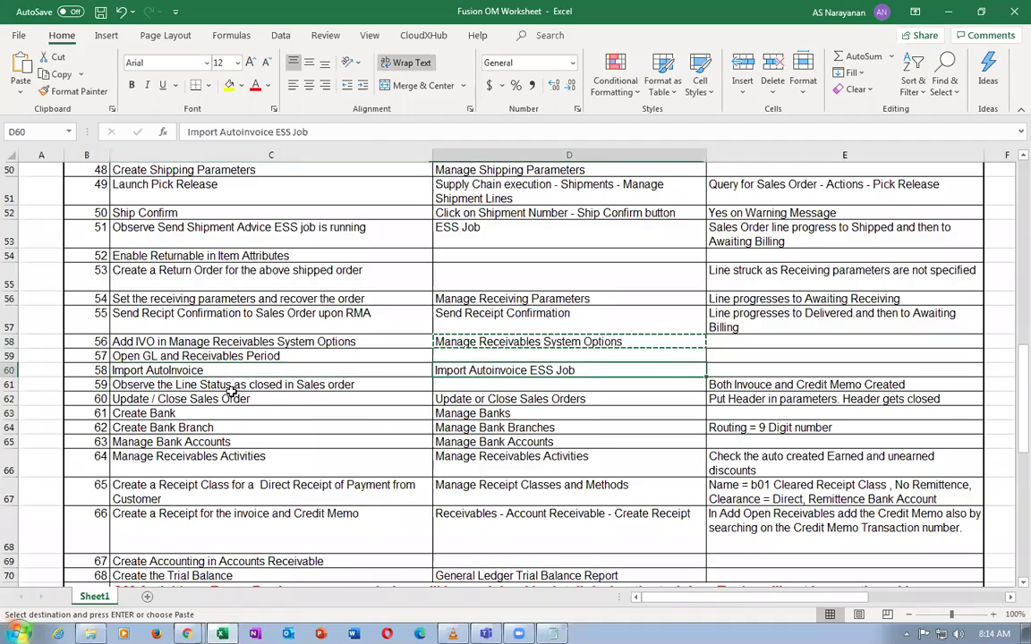
{"action": "left_click", "coordinate": [231, 388]}
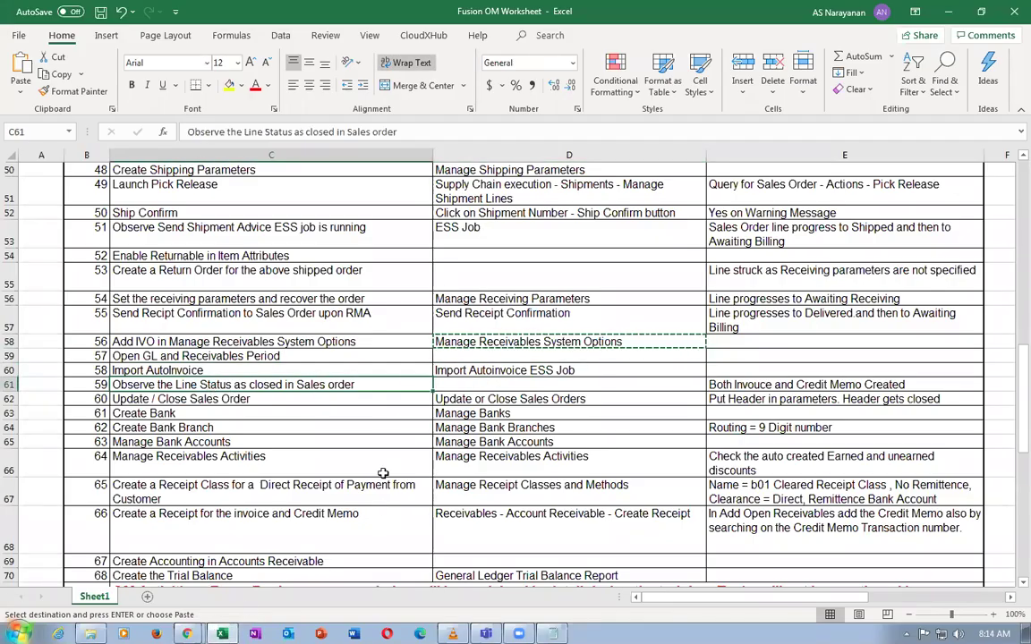
Bring the Manage Transactions Chrome window forward from the taskbar
{"action": "left_click", "coordinate": [187, 634]}
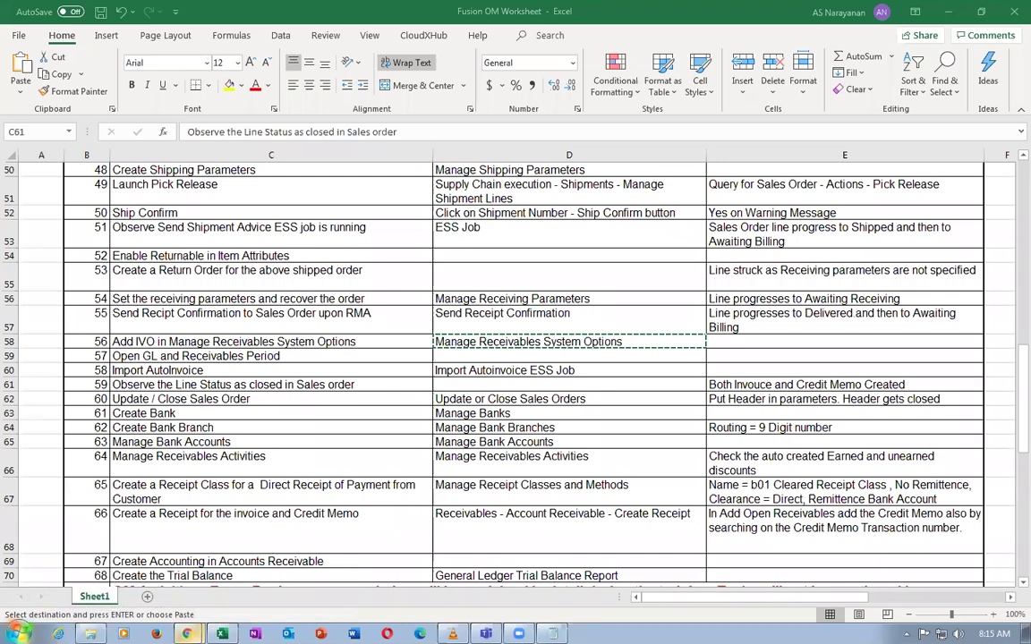
{"action": "left_click", "coordinate": [187, 633]}
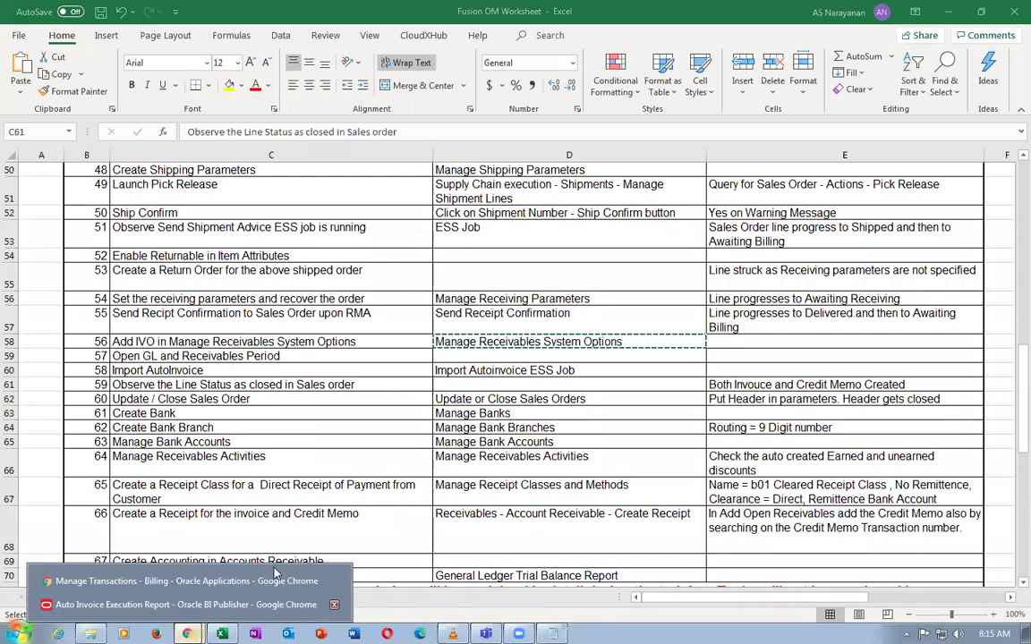
{"action": "left_click", "coordinate": [186, 589]}
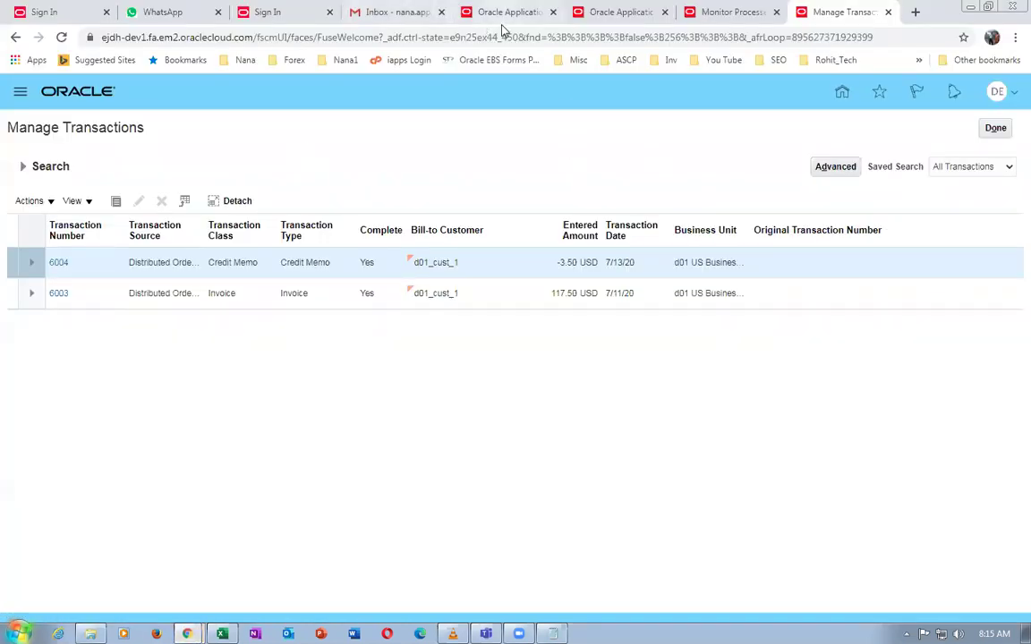
Go from the home page to the Order Management work area, reloading after the session timeout
{"action": "left_click", "coordinate": [512, 14]}
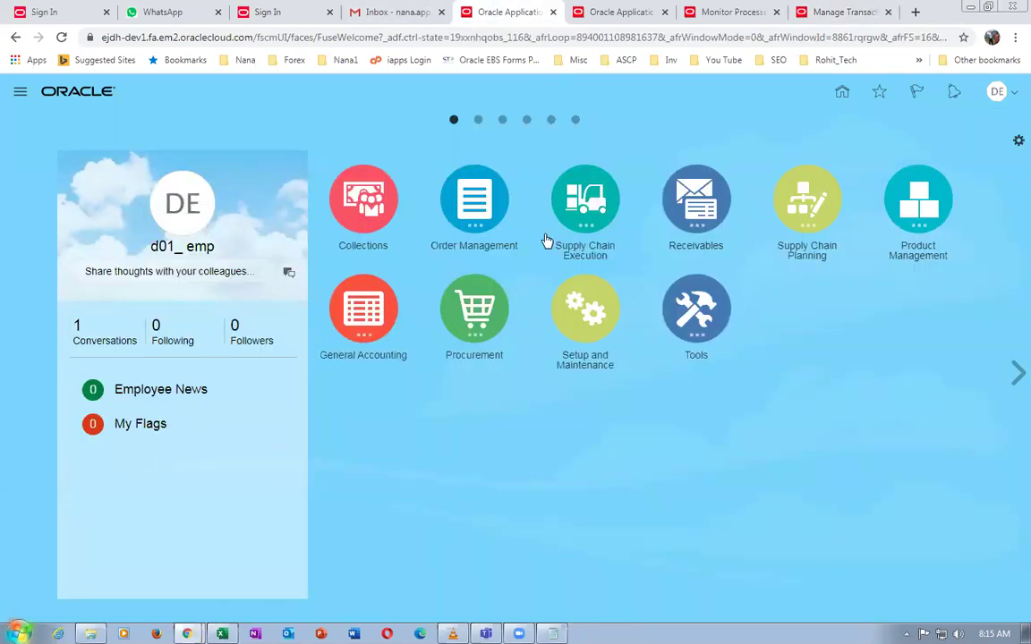
{"action": "left_click", "coordinate": [466, 224]}
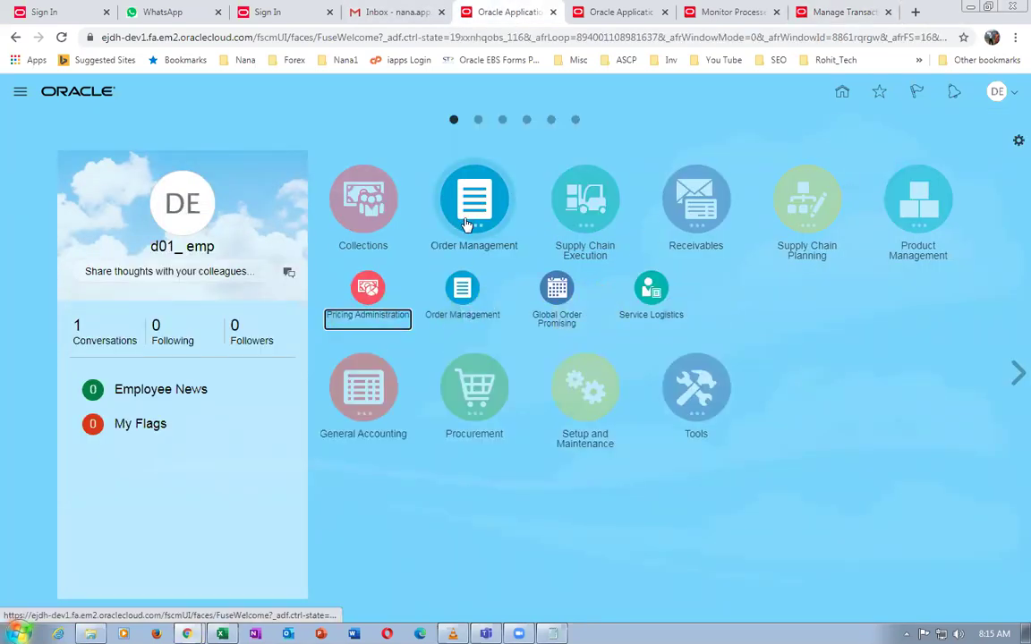
{"action": "left_click", "coordinate": [456, 309]}
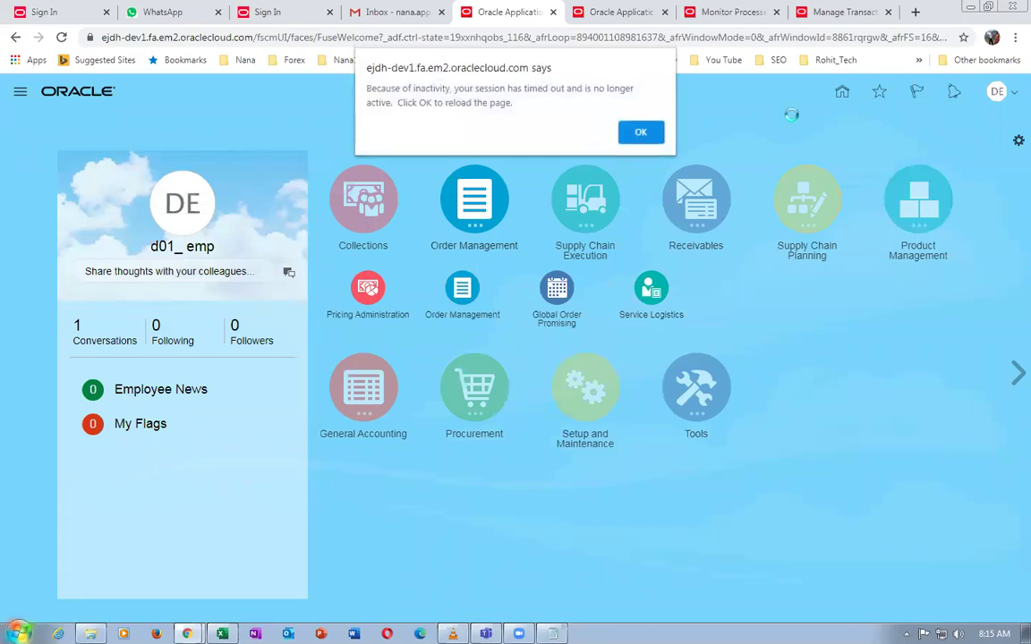
{"action": "left_click", "coordinate": [643, 131]}
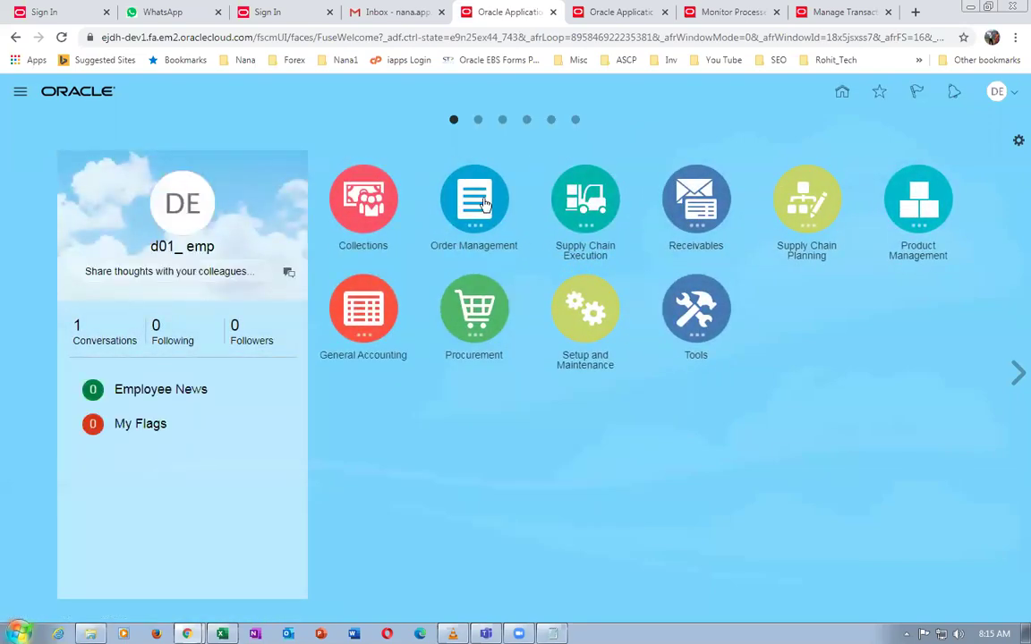
{"action": "left_click", "coordinate": [484, 204]}
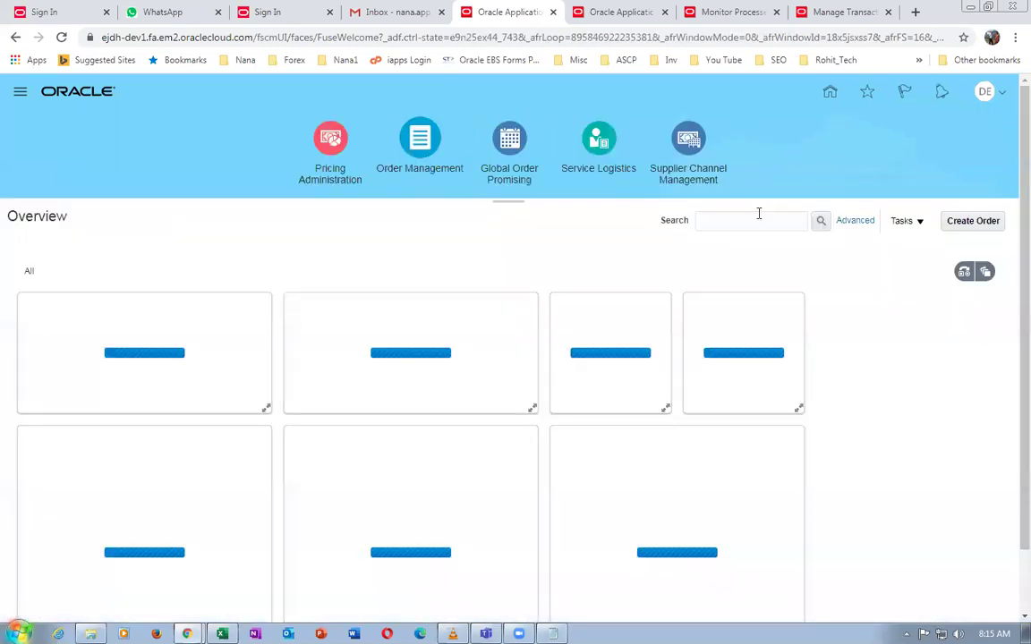
Open sales order 217 and confirm its three lines are Closed while the order remains Processing
{"action": "left_click", "coordinate": [757, 218]}
{"action": "type", "text": "217"}
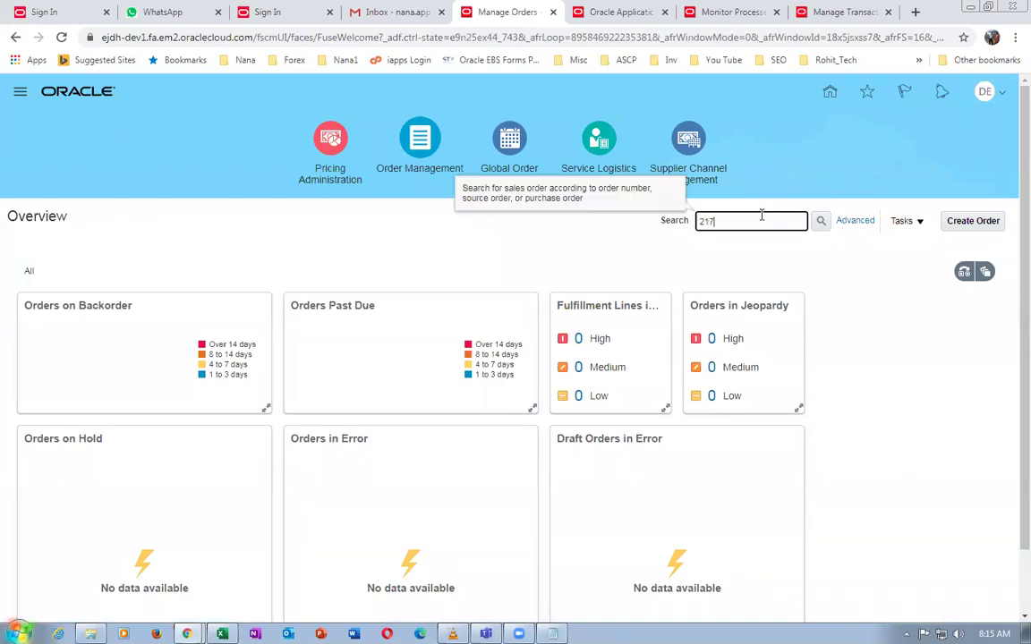
{"action": "key", "text": "Return"}
{"action": "scroll", "coordinate": [426, 529], "scroll_direction": "down", "scroll_amount": 2}
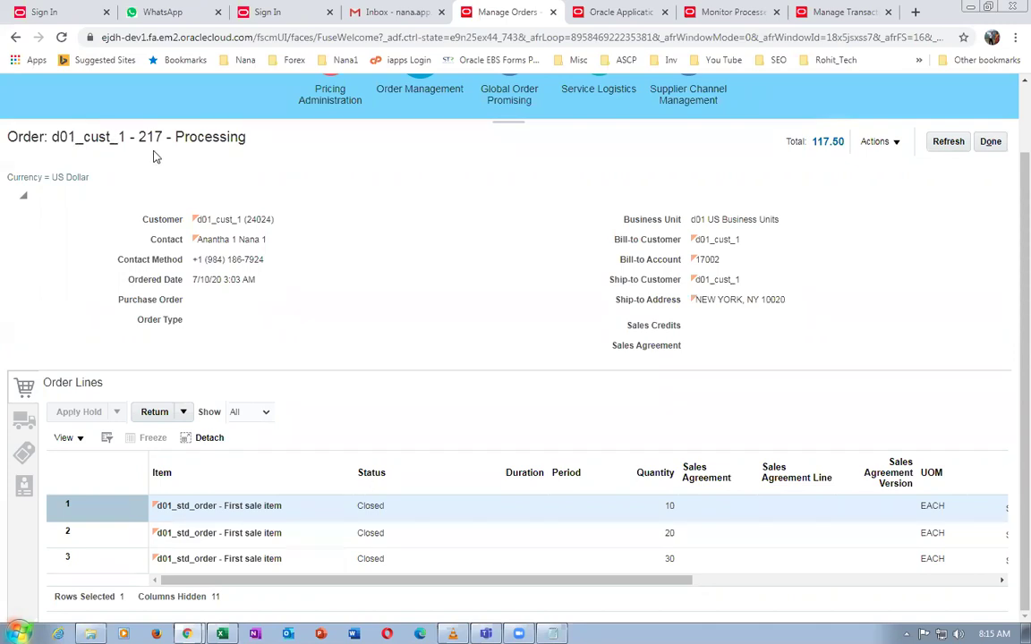
{"action": "left_click_drag", "start_coordinate": [170, 139], "coordinate": [246, 155]}
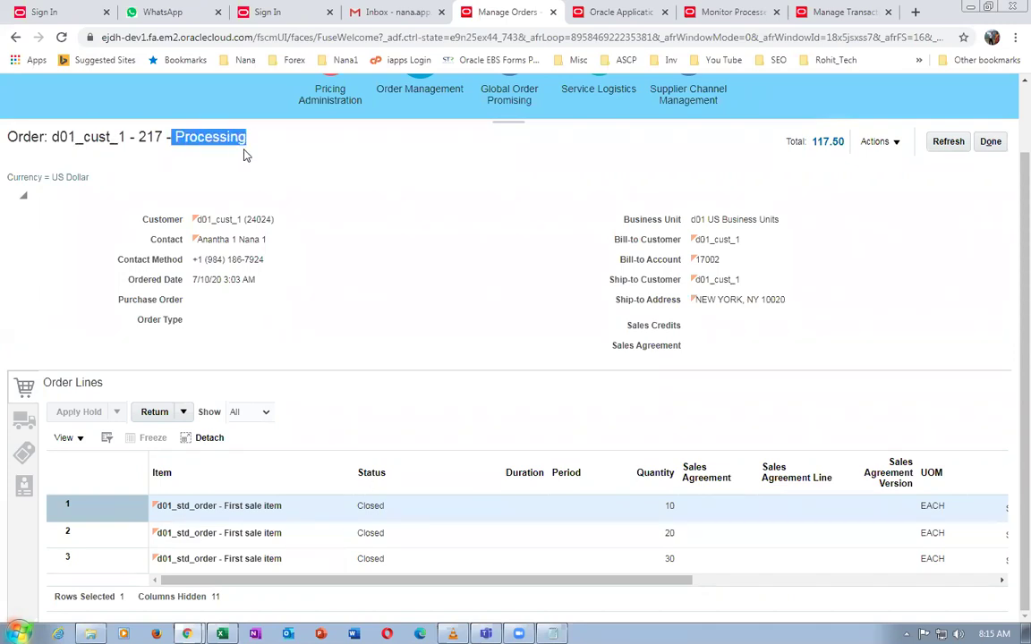
{"action": "left_click", "coordinate": [254, 170]}
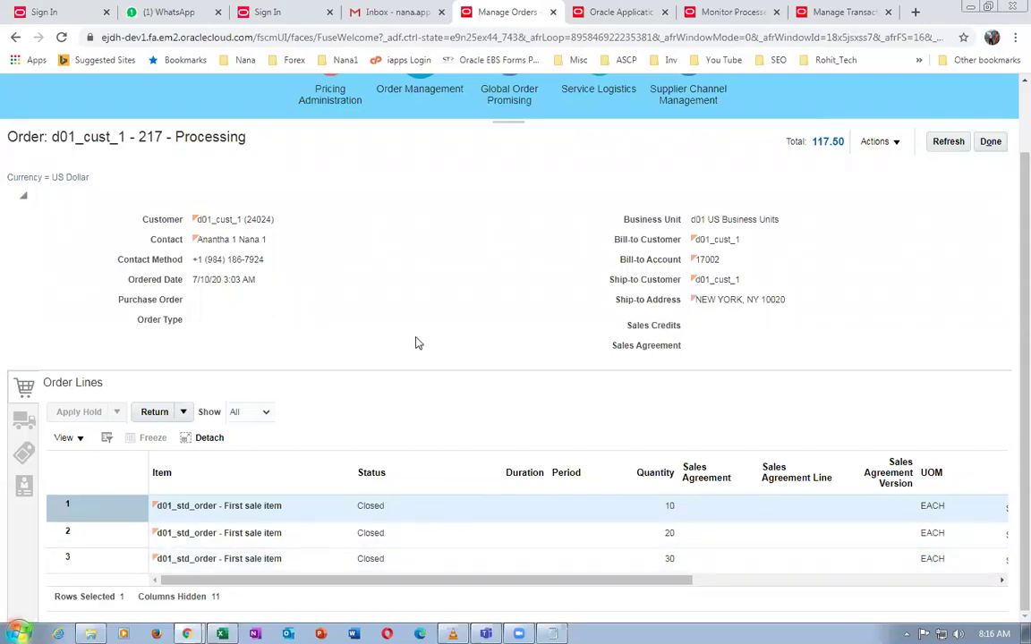
Go to Scheduled Processes and look up process names matching 'close'
{"action": "left_click", "coordinate": [596, 13]}
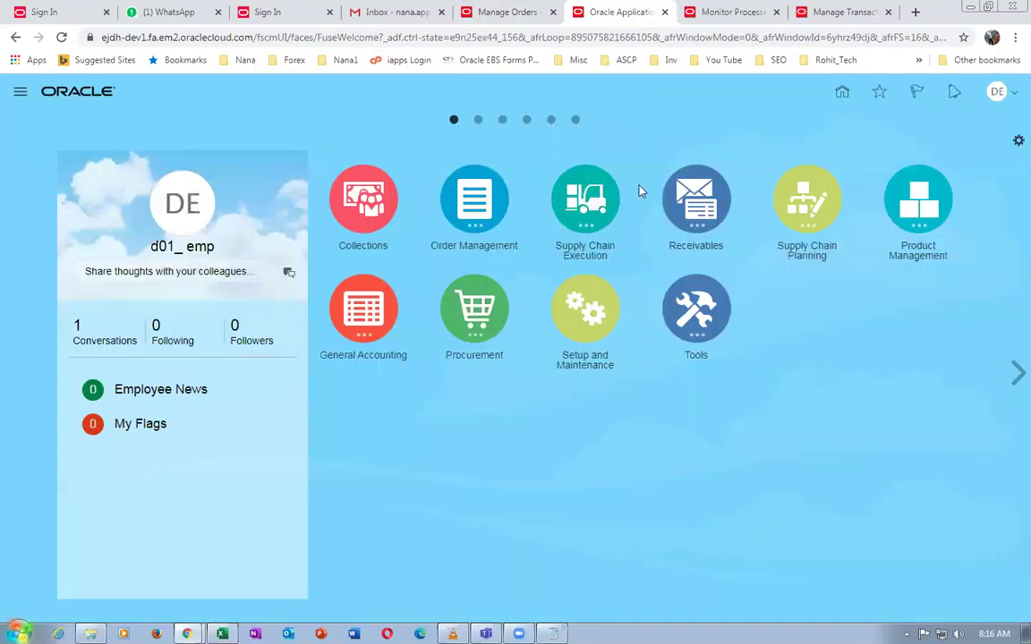
{"action": "left_click", "coordinate": [697, 312]}
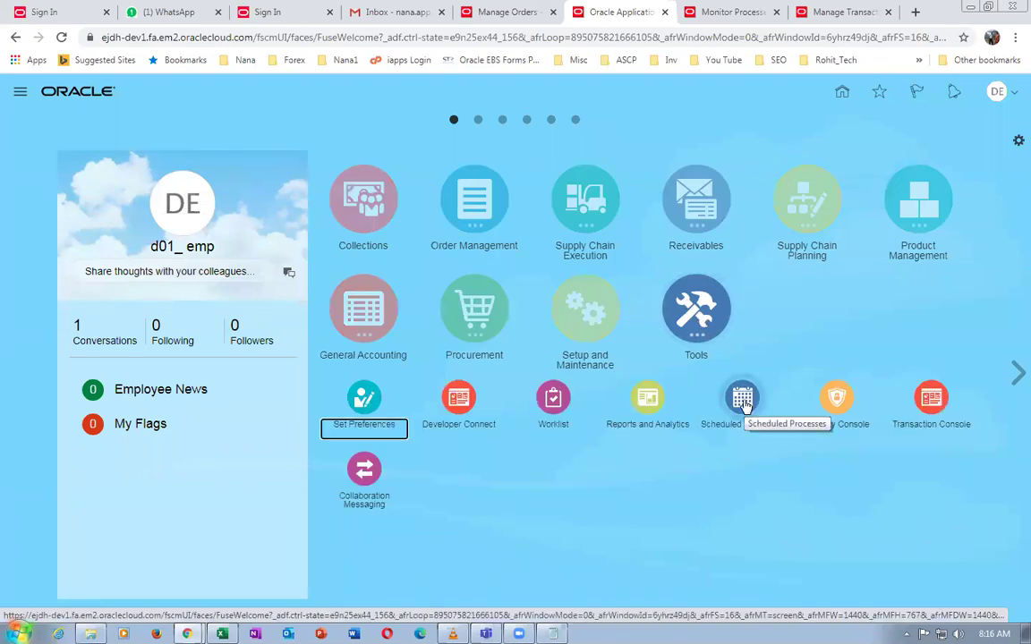
{"action": "left_click", "coordinate": [743, 403]}
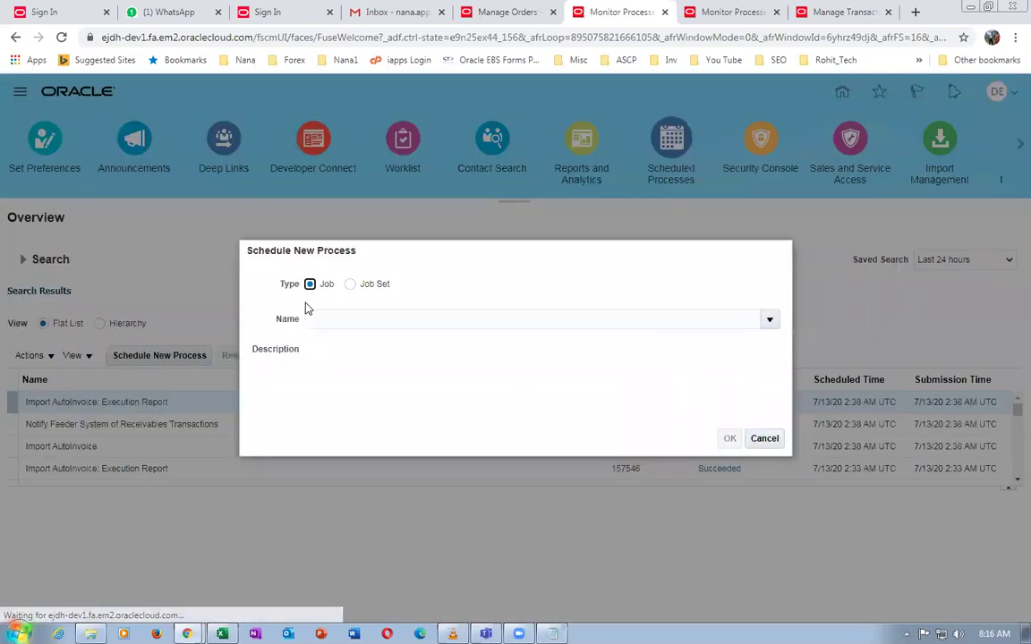
{"action": "type", "text": "close"}
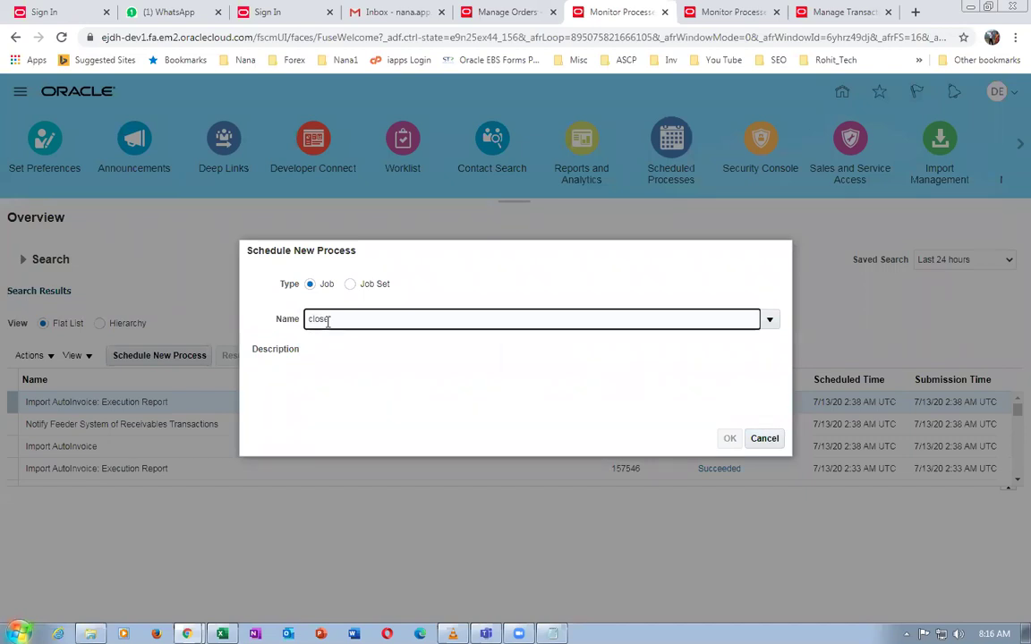
{"action": "key", "text": "Tab"}
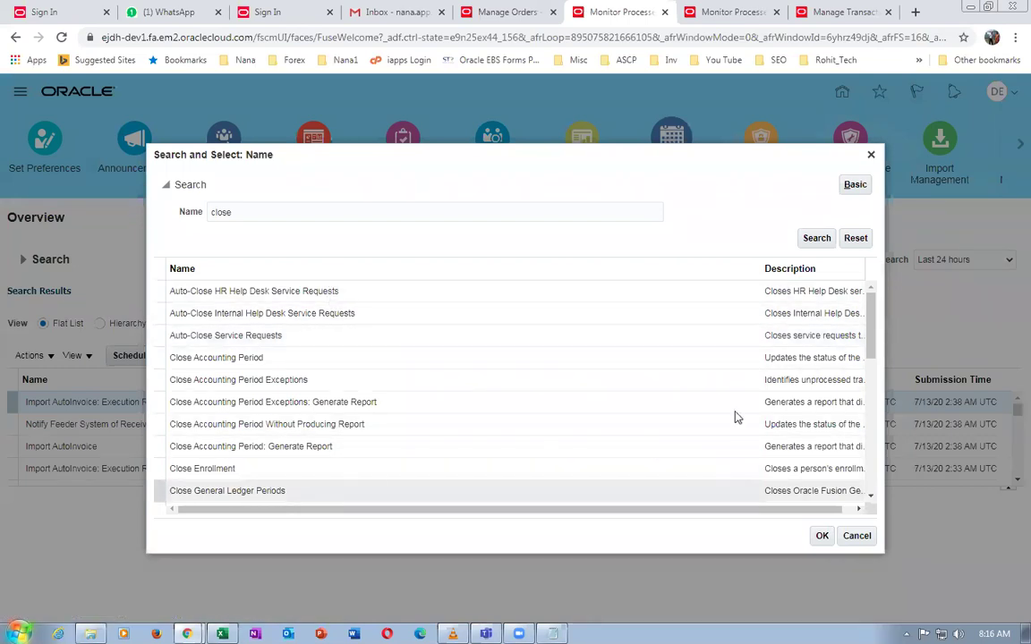
{"action": "left_click_drag", "start_coordinate": [872, 340], "coordinate": [877, 376]}
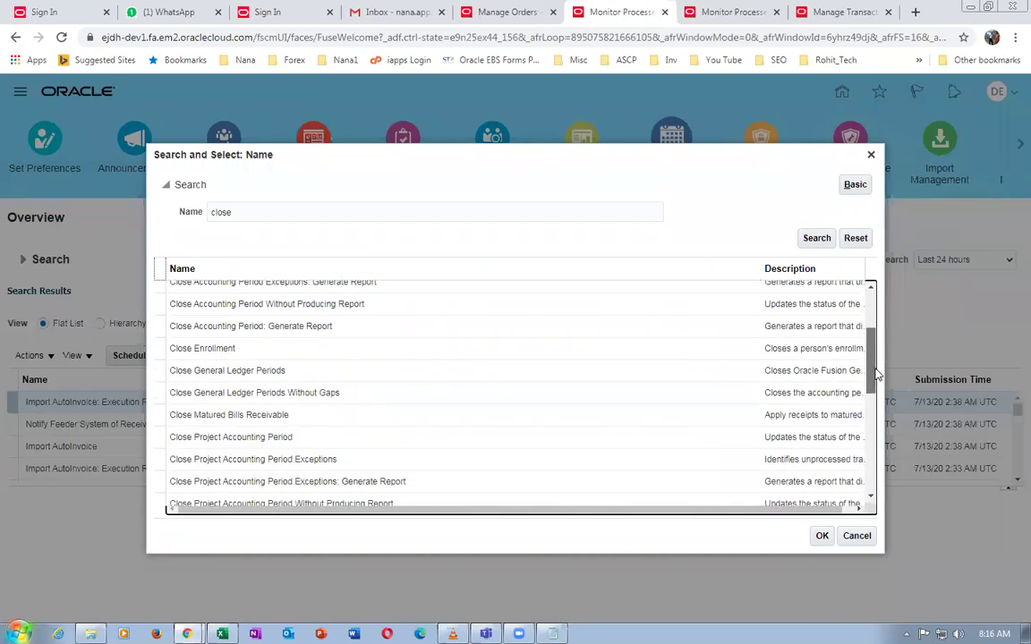
{"action": "left_click_drag", "start_coordinate": [877, 376], "coordinate": [884, 408]}
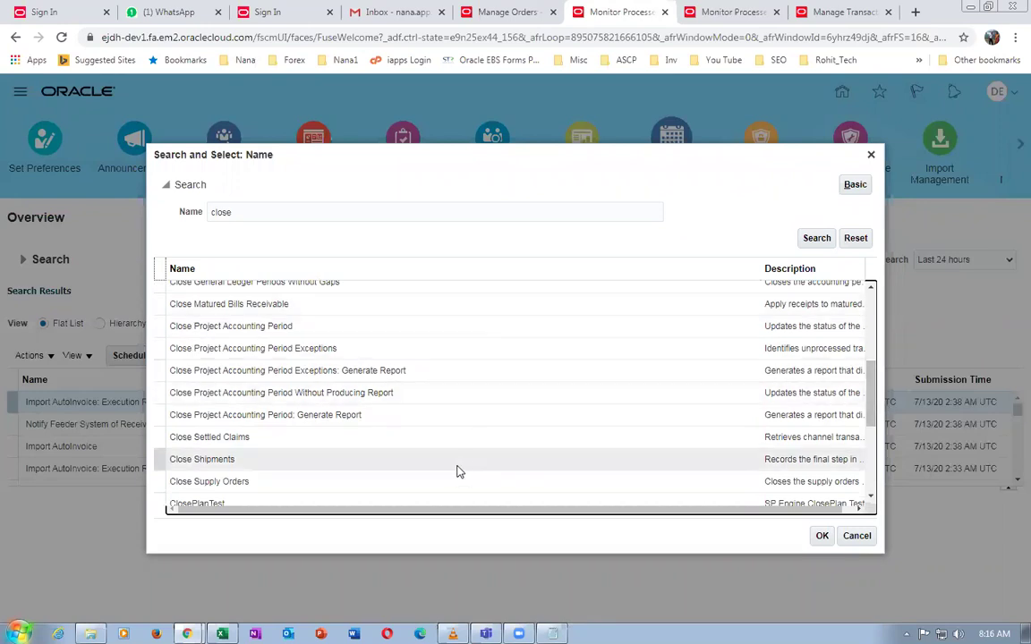
Search process names for 'update%close%' and choose Update or Close Sales Orders
{"action": "double_click", "coordinate": [275, 214]}
{"action": "type", "text": "upd"}
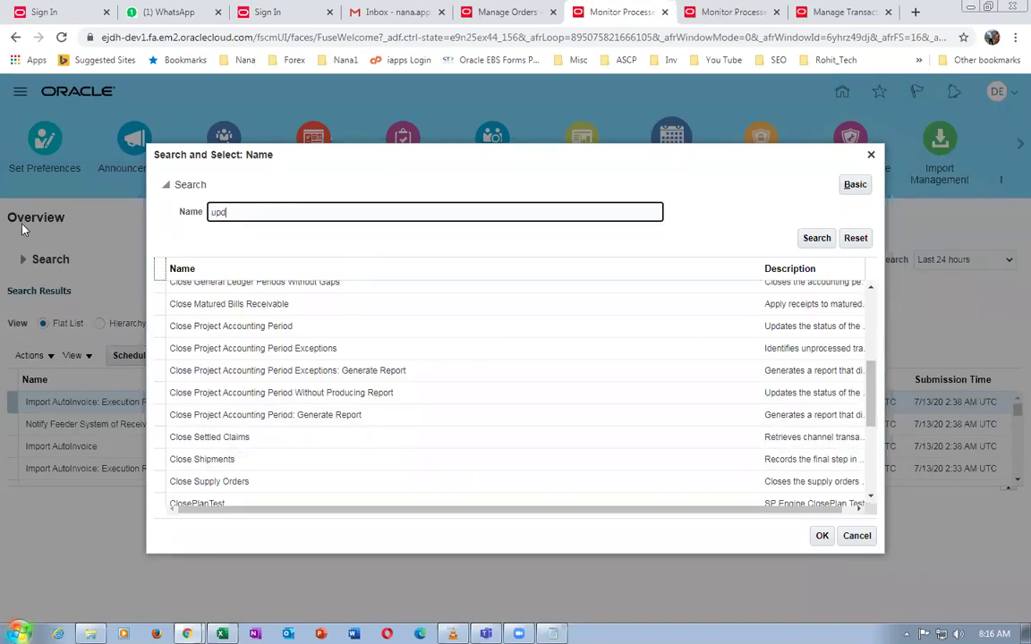
{"action": "type", "text": "ate%close%"}
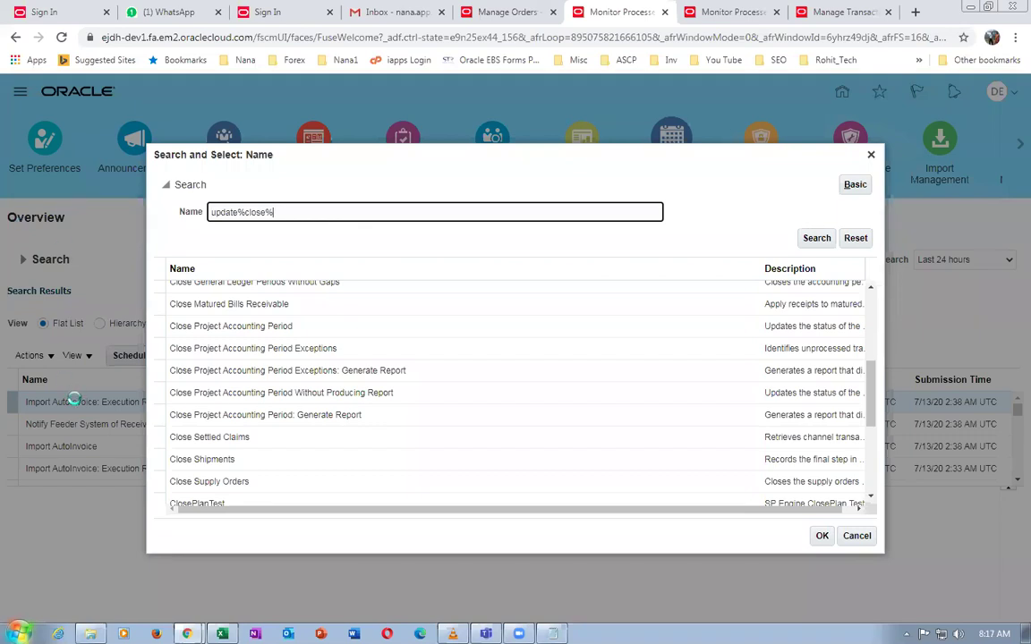
{"action": "key", "text": "Return"}
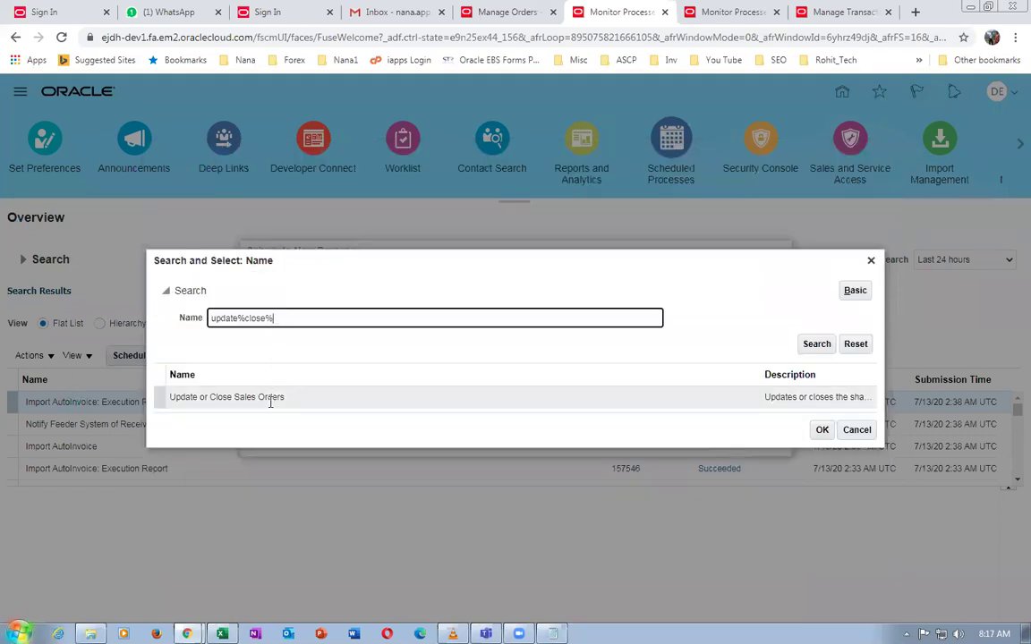
{"action": "left_click", "coordinate": [820, 430]}
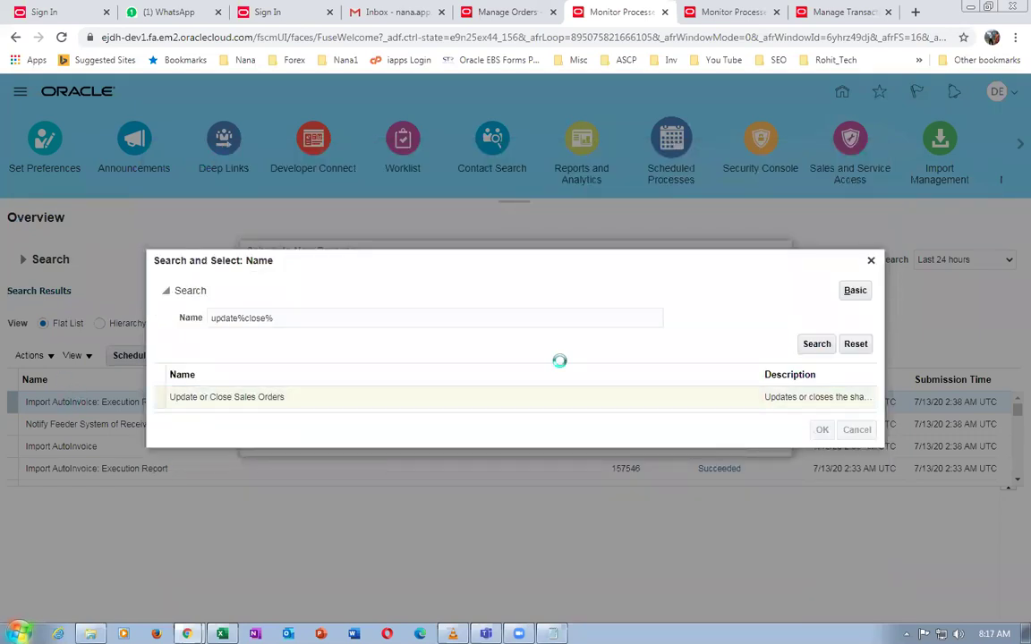
{"action": "left_click", "coordinate": [729, 438]}
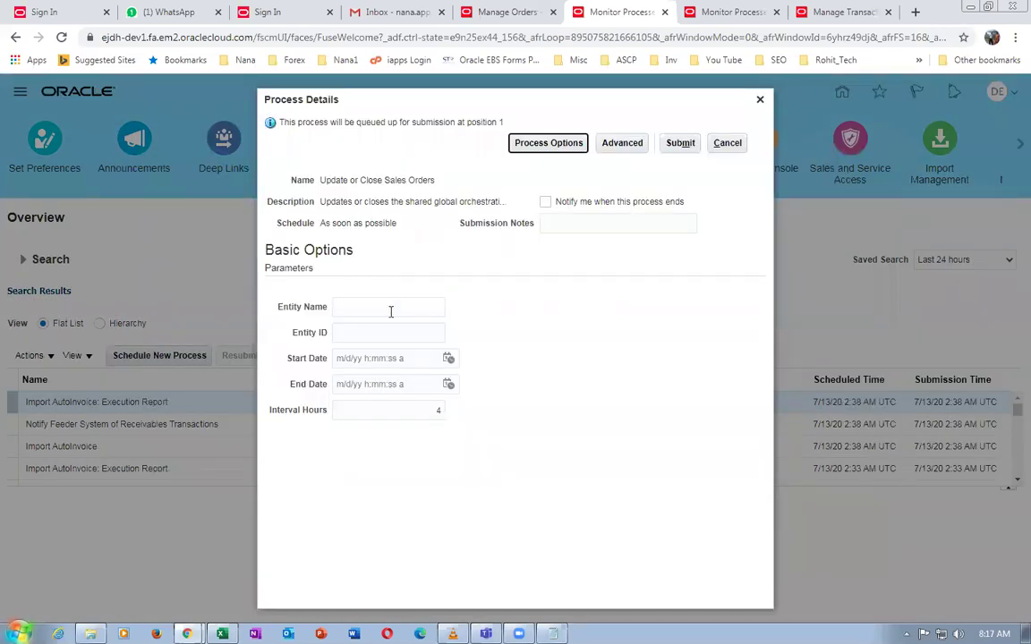
Submit Update or Close Sales Orders with Entity Name Header and Interval Hours 1
{"action": "left_click", "coordinate": [384, 309]}
{"action": "type", "text": "Headere"}
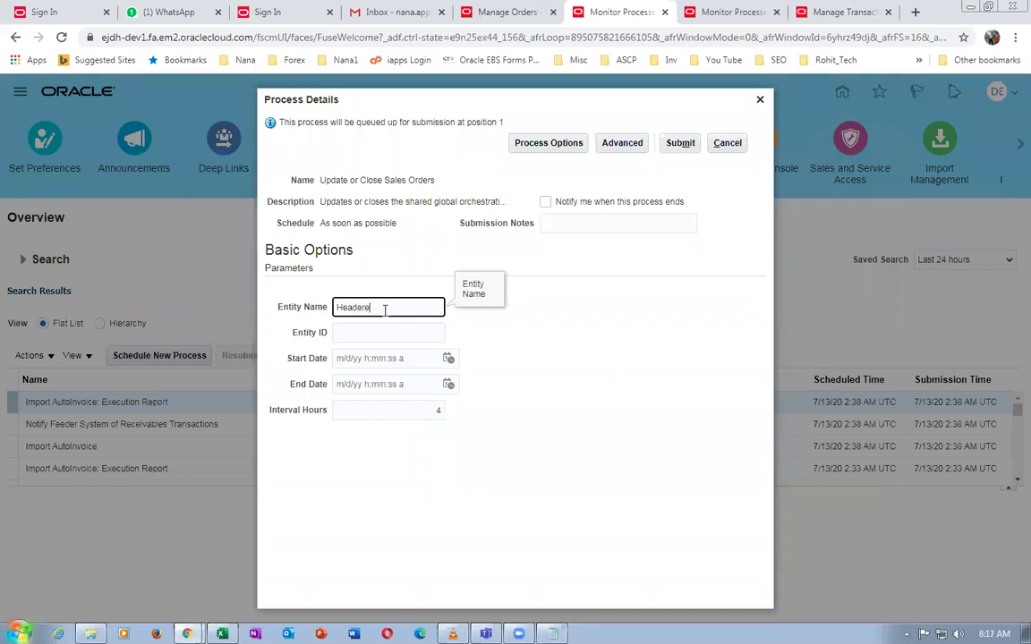
{"action": "left_click", "coordinate": [584, 392]}
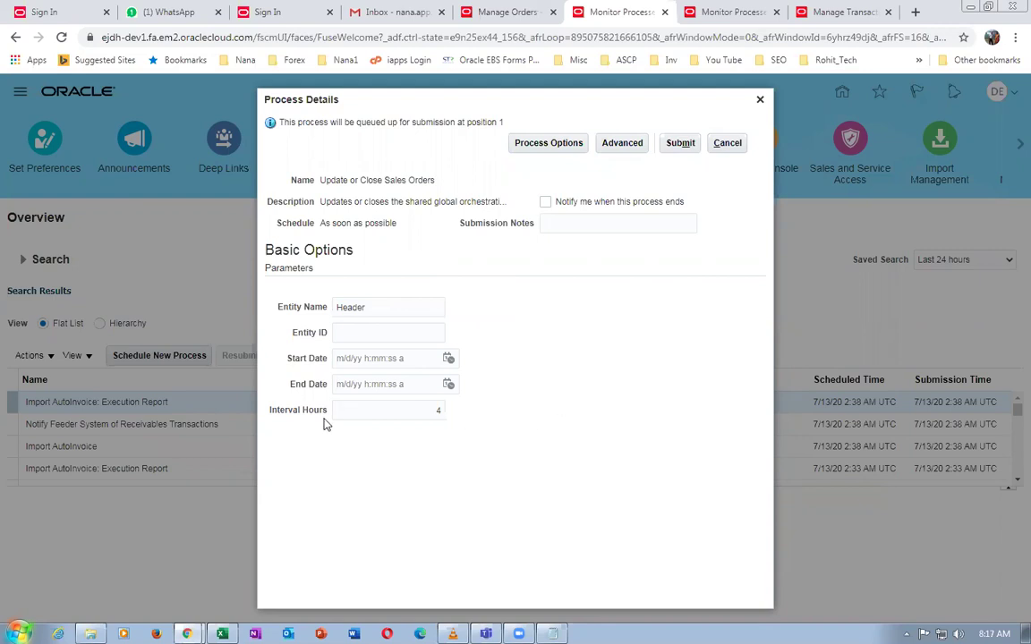
{"action": "double_click", "coordinate": [437, 411]}
{"action": "type", "text": "1"}
{"action": "left_click", "coordinate": [680, 143]}
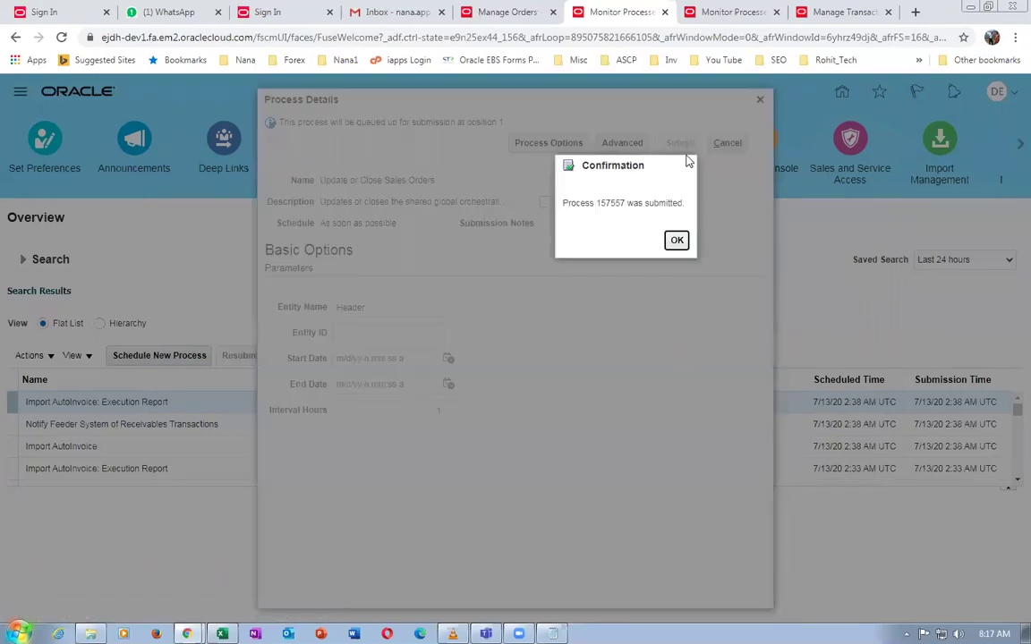
{"action": "left_click", "coordinate": [678, 242]}
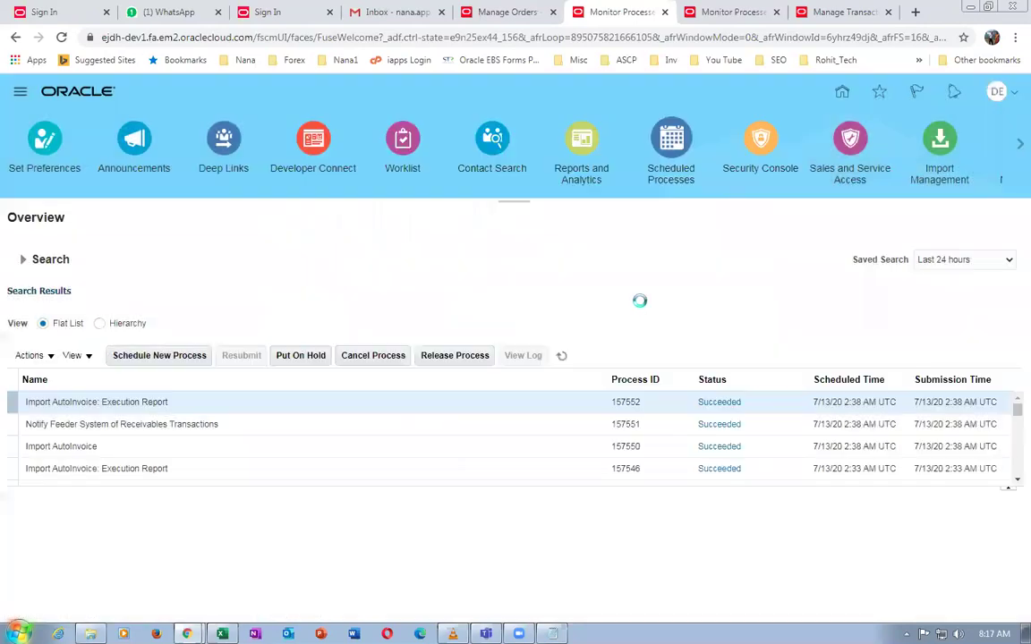
Keep refreshing the process list until run 157557 changes from Wait to Succeeded
{"action": "left_click", "coordinate": [561, 357]}
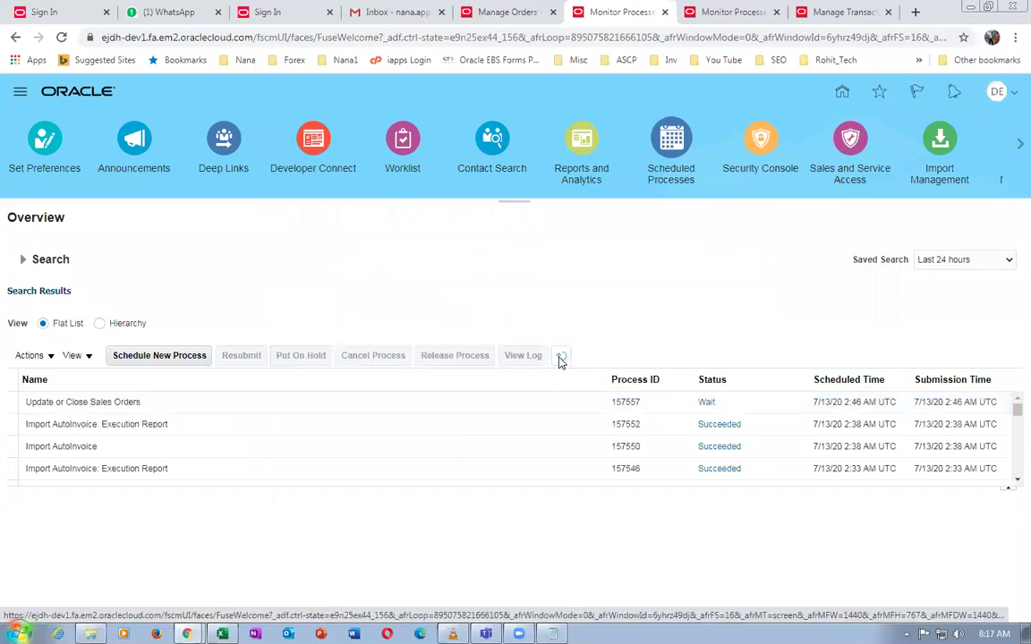
{"action": "left_click", "coordinate": [562, 357]}
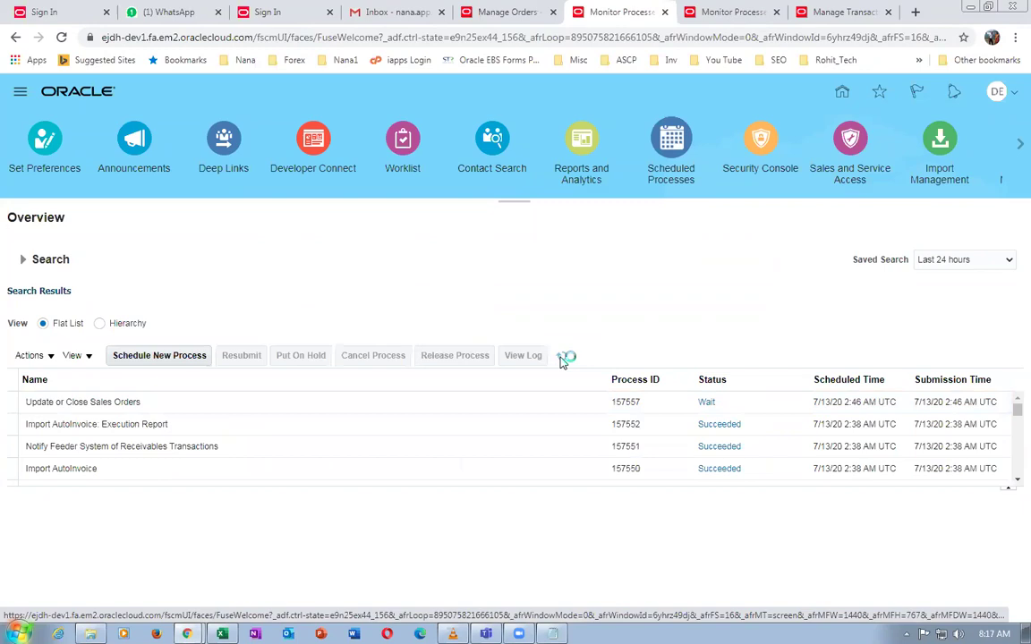
{"action": "left_click", "coordinate": [562, 357]}
{"action": "left_click", "coordinate": [562, 358]}
{"action": "left_click", "coordinate": [563, 358]}
{"action": "left_click", "coordinate": [514, 403]}
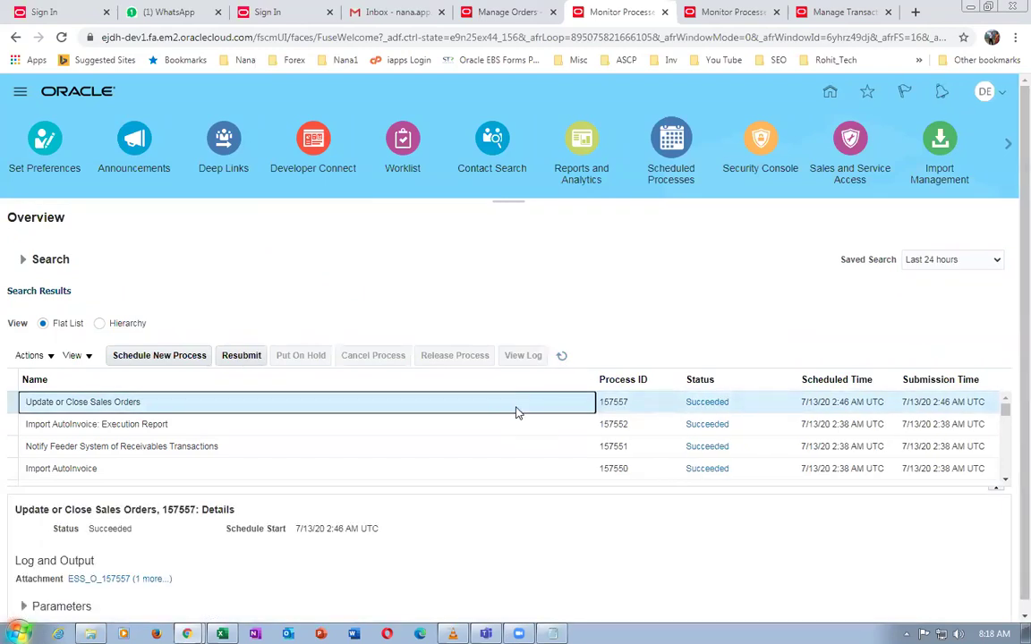
{"action": "left_click", "coordinate": [562, 357]}
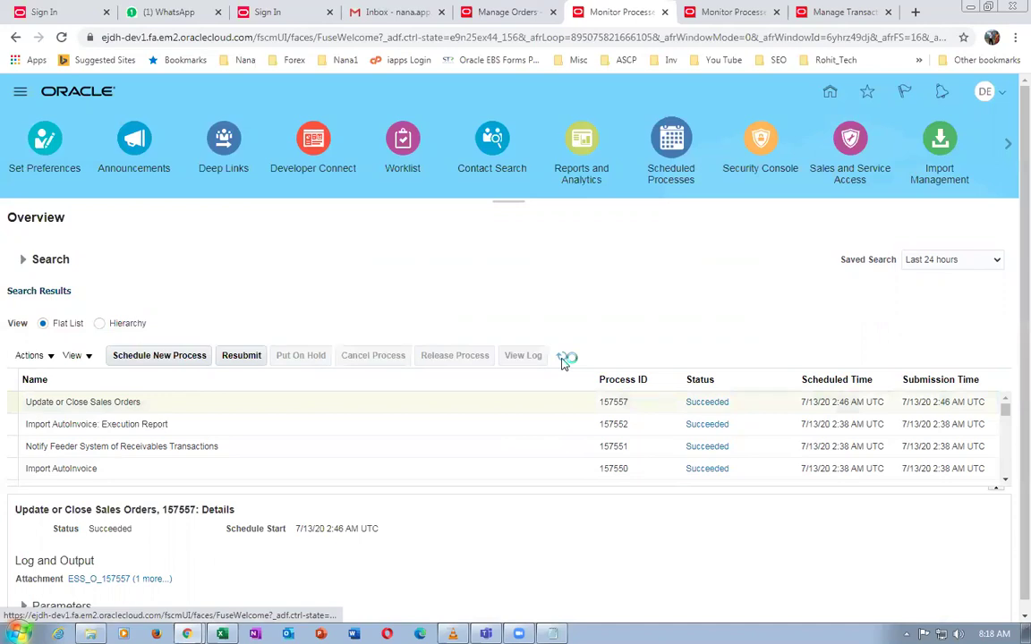
{"action": "left_click", "coordinate": [562, 357]}
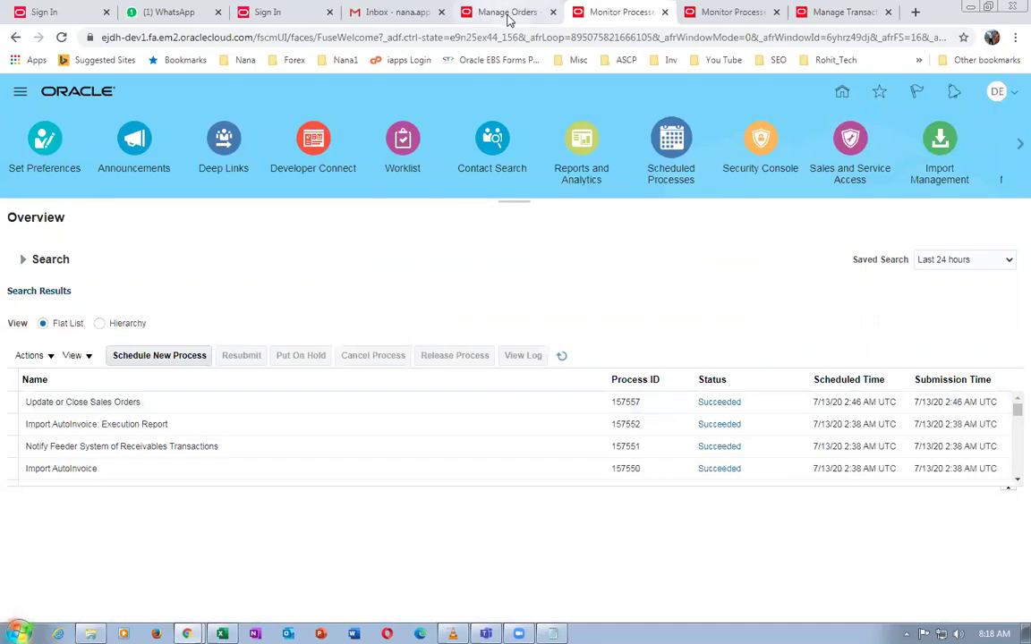
{"action": "left_click", "coordinate": [460, 15]}
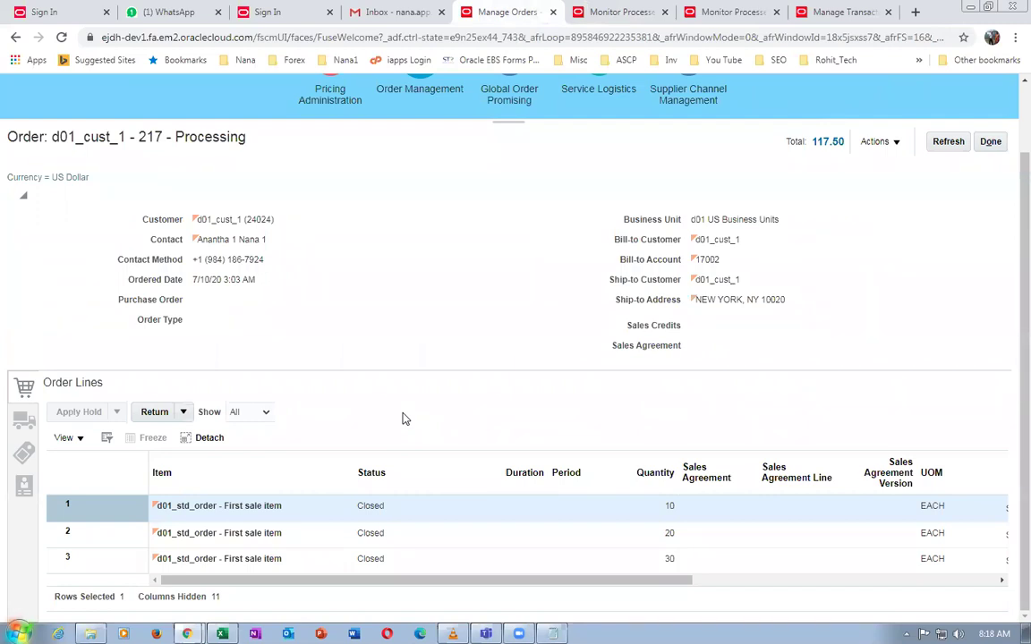
{"action": "left_click", "coordinate": [948, 142]}
{"action": "left_click", "coordinate": [944, 143]}
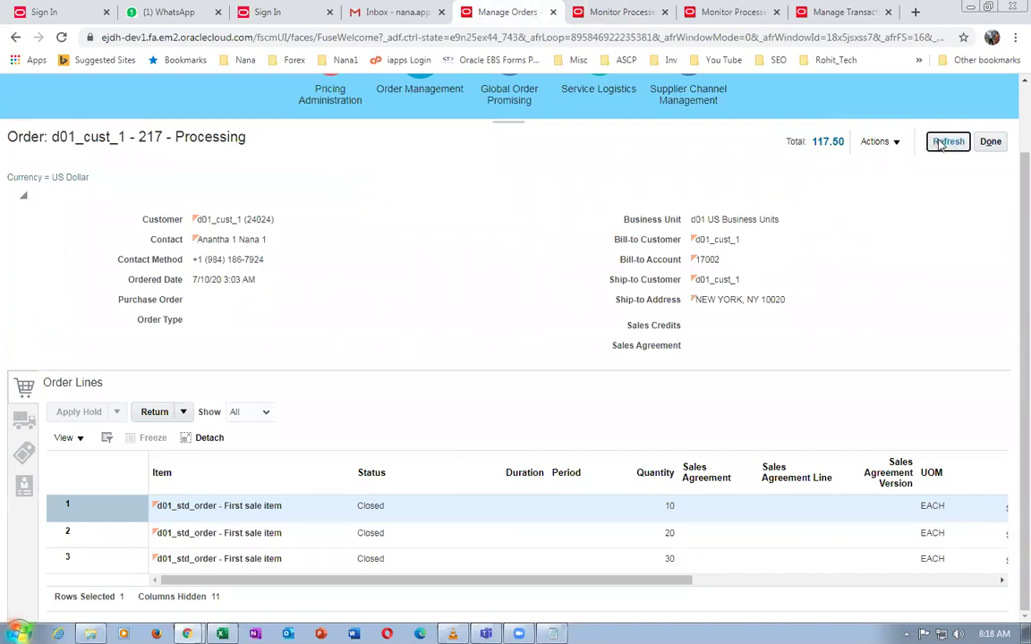
{"action": "left_click", "coordinate": [940, 145]}
{"action": "left_click", "coordinate": [944, 143]}
{"action": "left_click", "coordinate": [992, 142]}
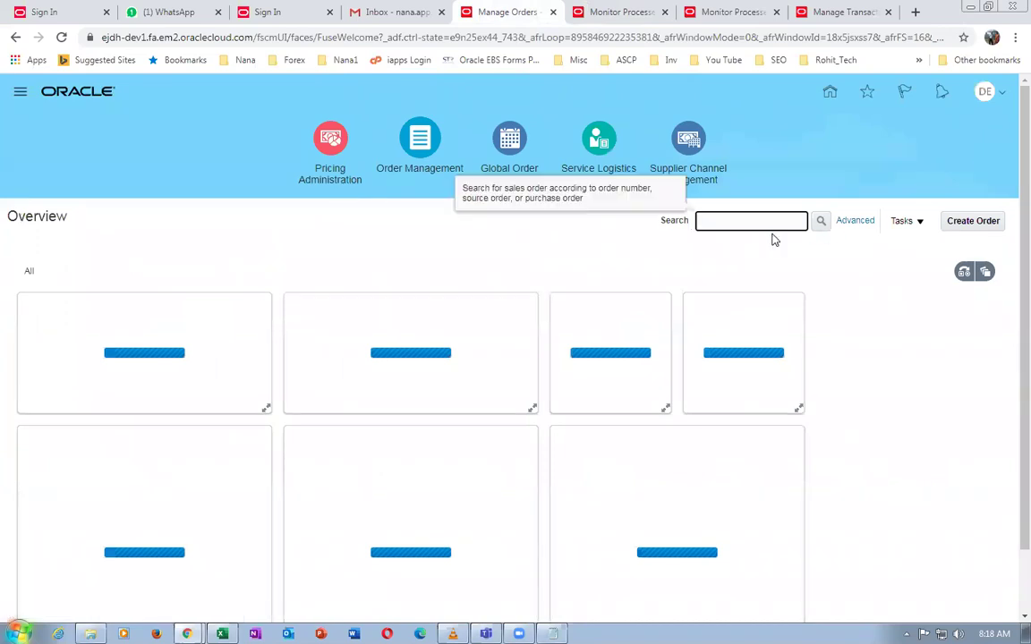
{"action": "type", "text": "217"}
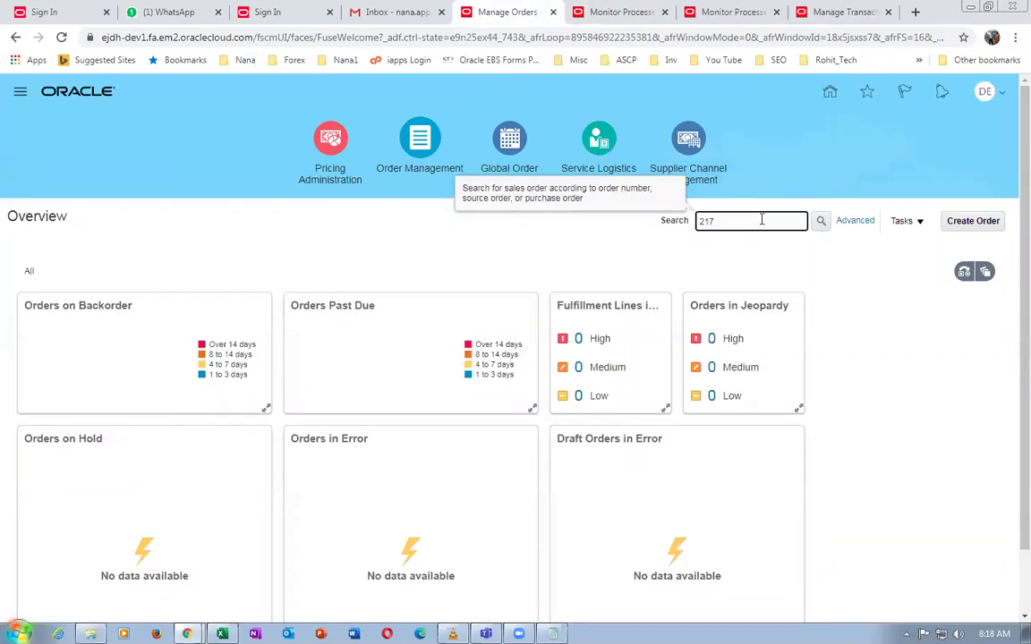
{"action": "key", "text": "Return"}
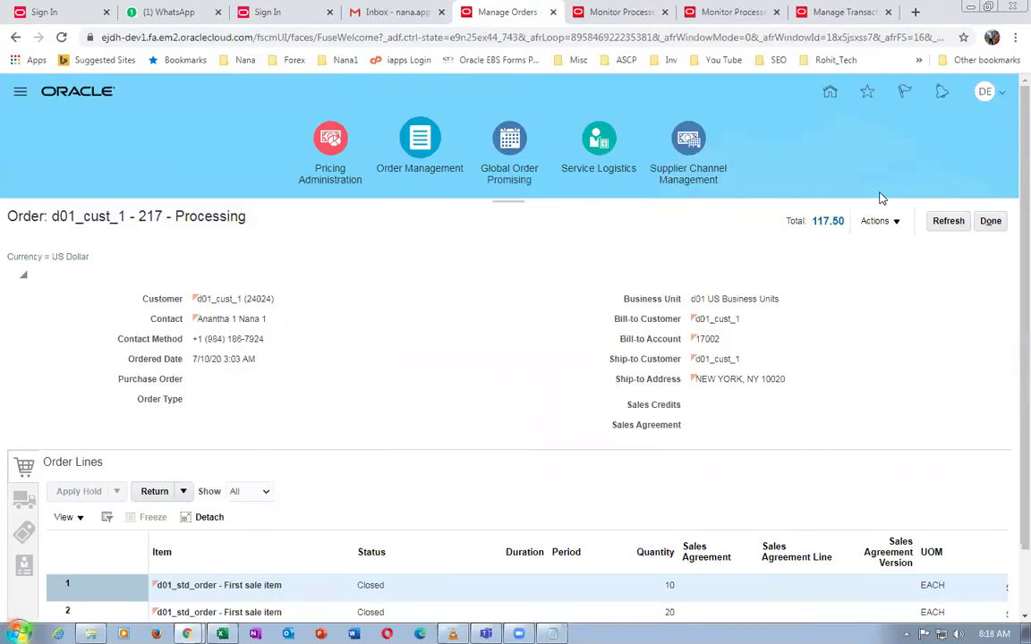
{"action": "left_click", "coordinate": [948, 221]}
Schedule another Update or Close Sales Orders run with Entity Name Header and Interval Hours 0
{"action": "left_click", "coordinate": [569, 11]}
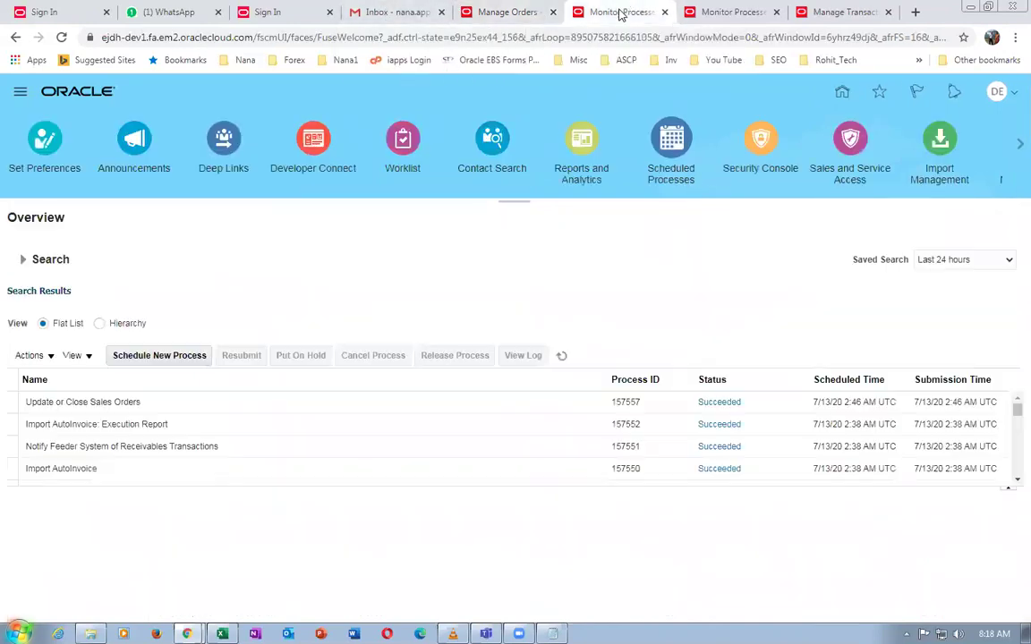
{"action": "left_click", "coordinate": [159, 355]}
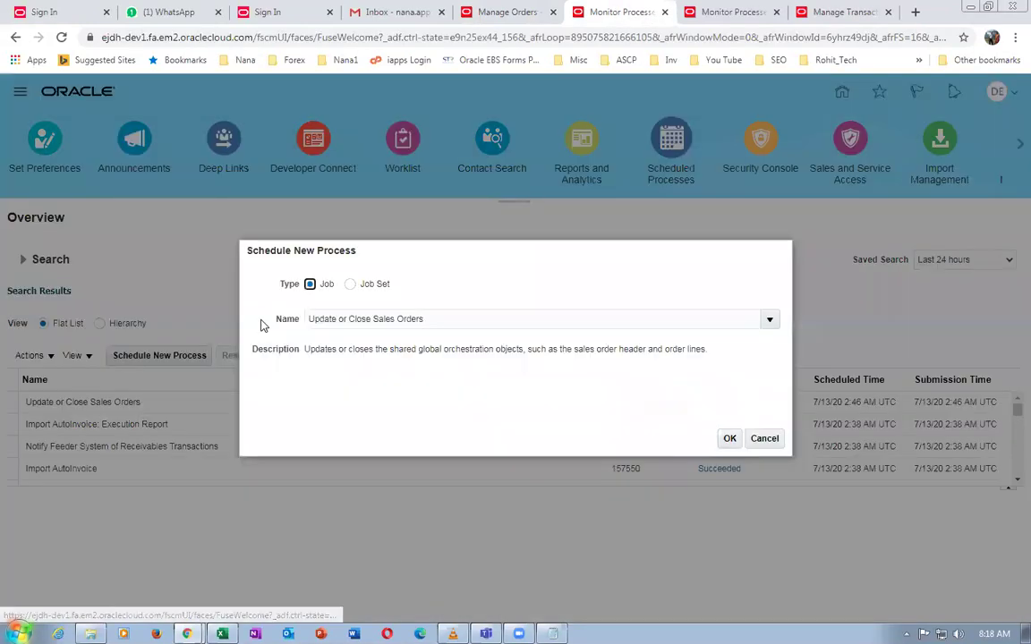
{"action": "left_click", "coordinate": [729, 438]}
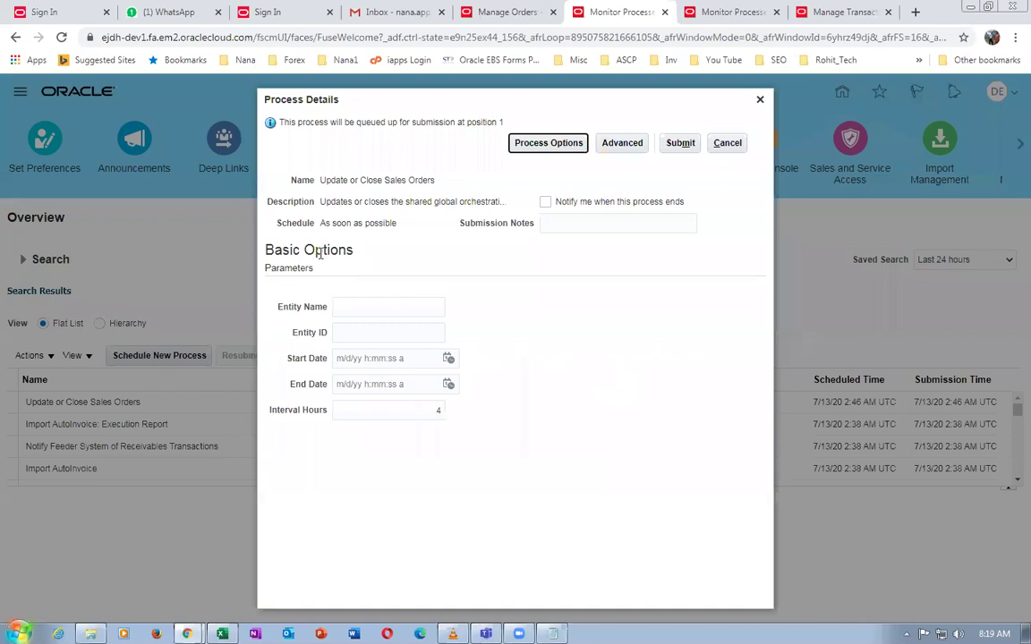
{"action": "left_click", "coordinate": [346, 305]}
{"action": "type", "text": "Header"}
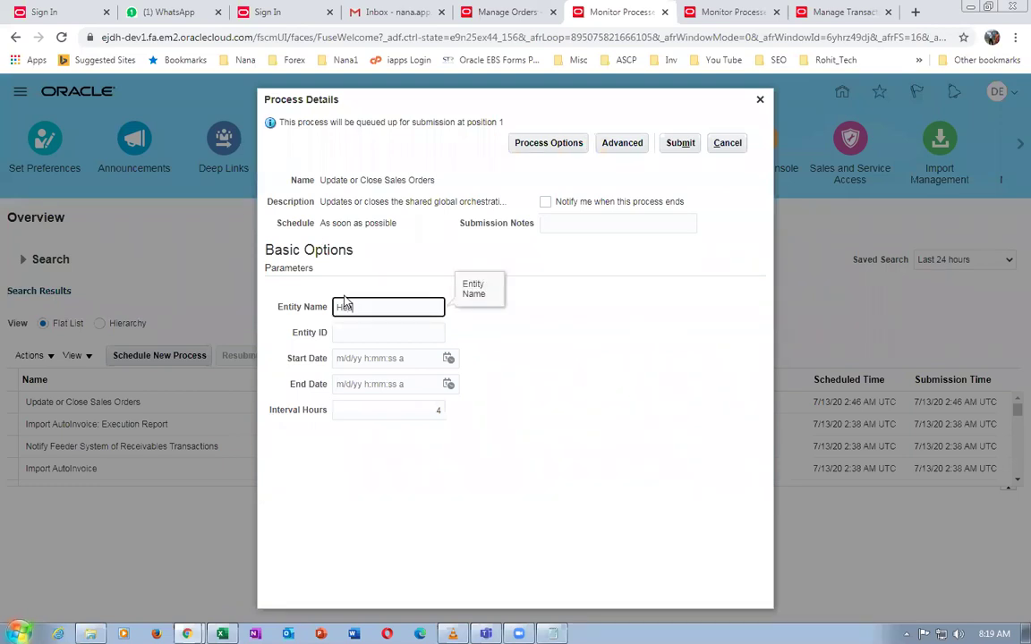
{"action": "left_click", "coordinate": [430, 410]}
{"action": "key", "text": "BackSpace"}
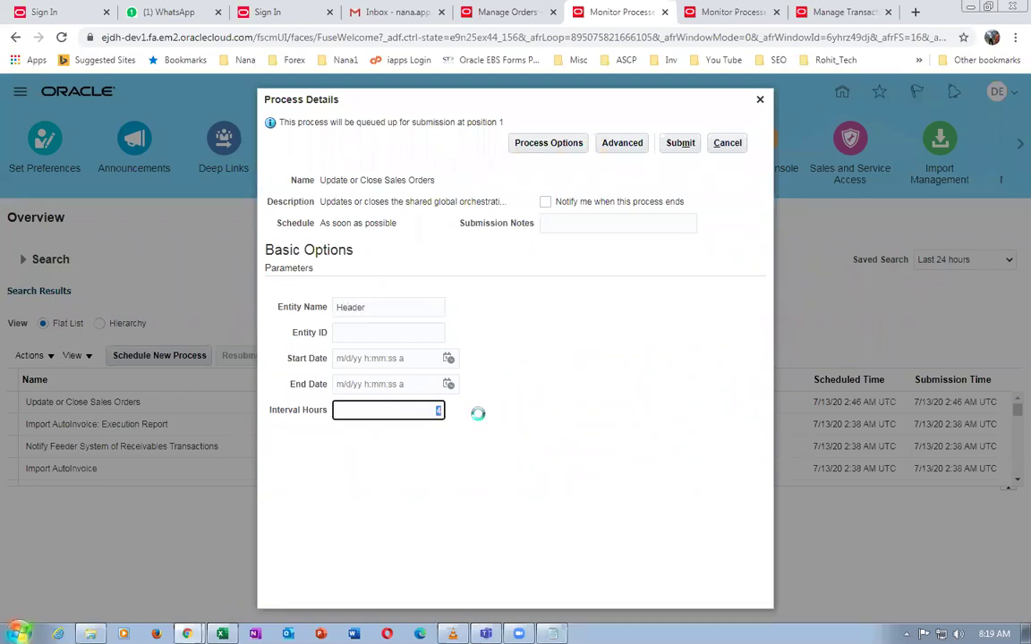
{"action": "type", "text": "0"}
{"action": "left_click", "coordinate": [481, 428]}
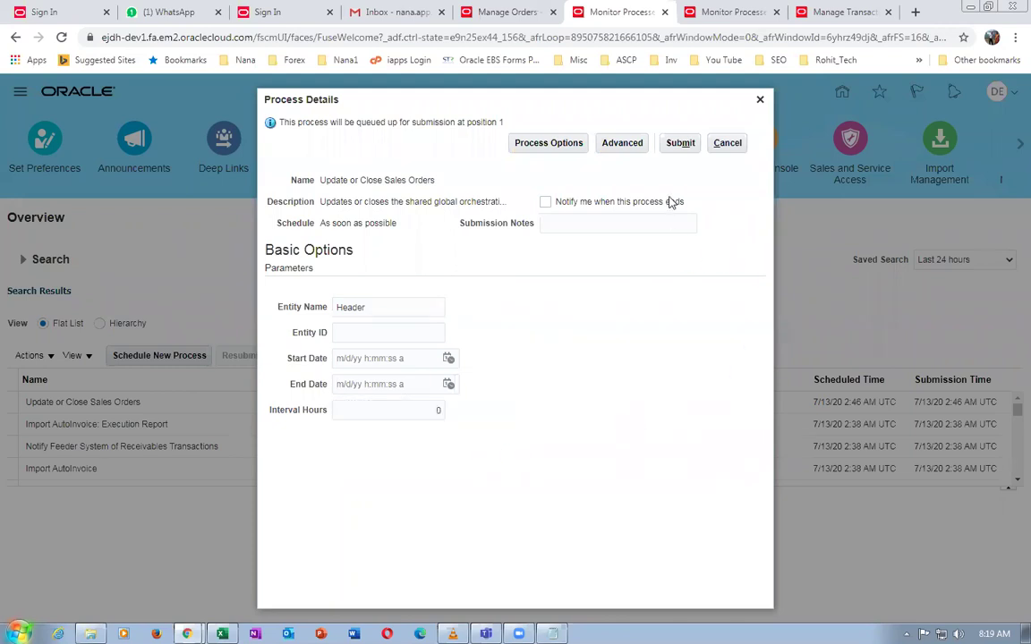
{"action": "left_click", "coordinate": [680, 145]}
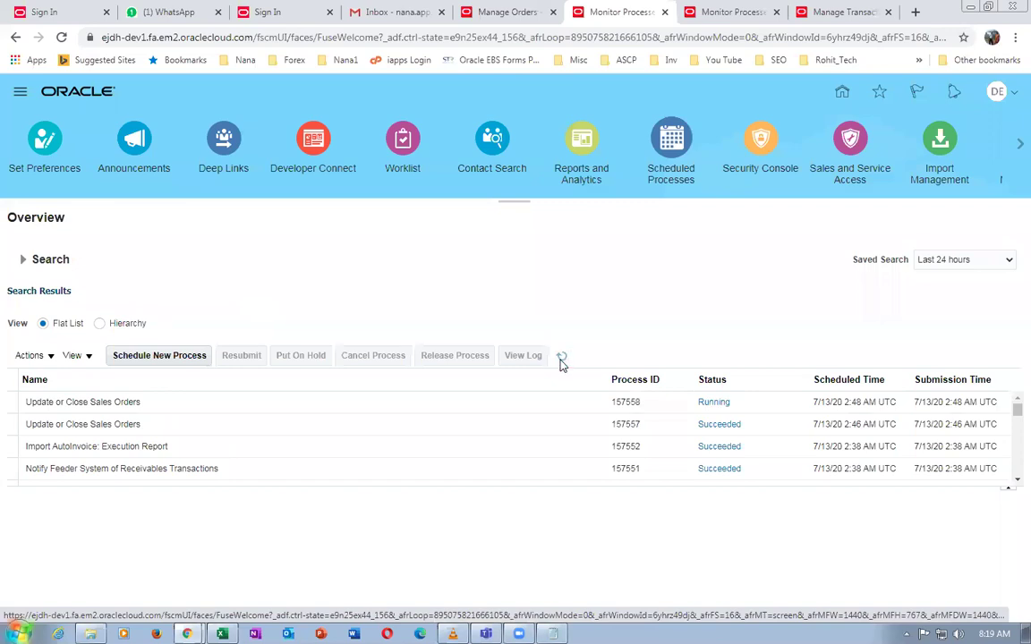
Refresh until process 157558 shows Error, then reload sales order 217
{"action": "left_click", "coordinate": [561, 359]}
{"action": "left_click", "coordinate": [558, 364]}
{"action": "left_click", "coordinate": [558, 365]}
{"action": "left_click", "coordinate": [525, 404]}
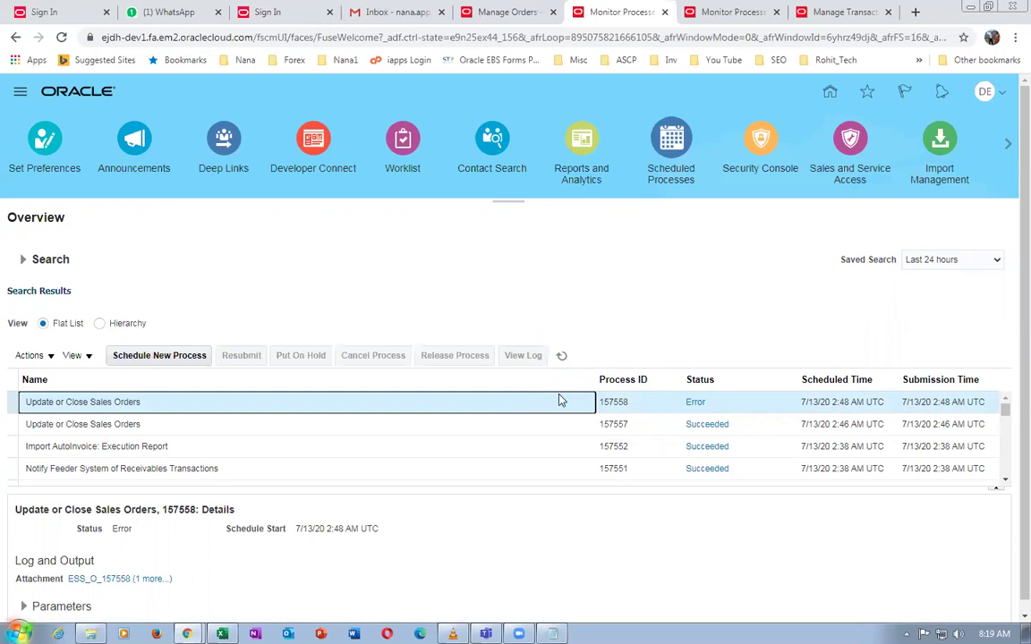
{"action": "left_click", "coordinate": [637, 404]}
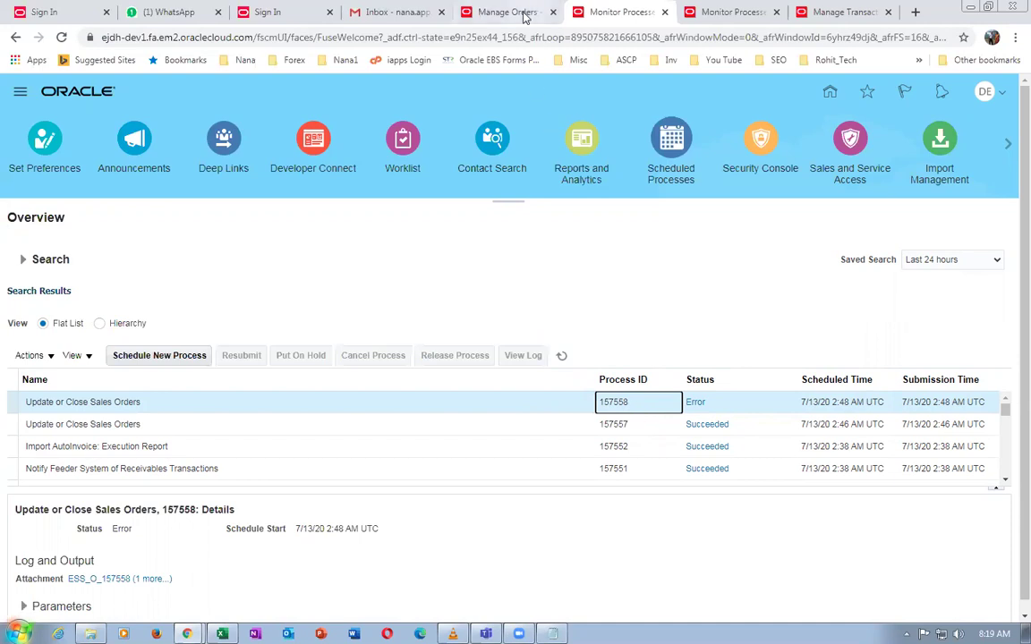
{"action": "left_click", "coordinate": [483, 13]}
{"action": "left_click", "coordinate": [948, 221]}
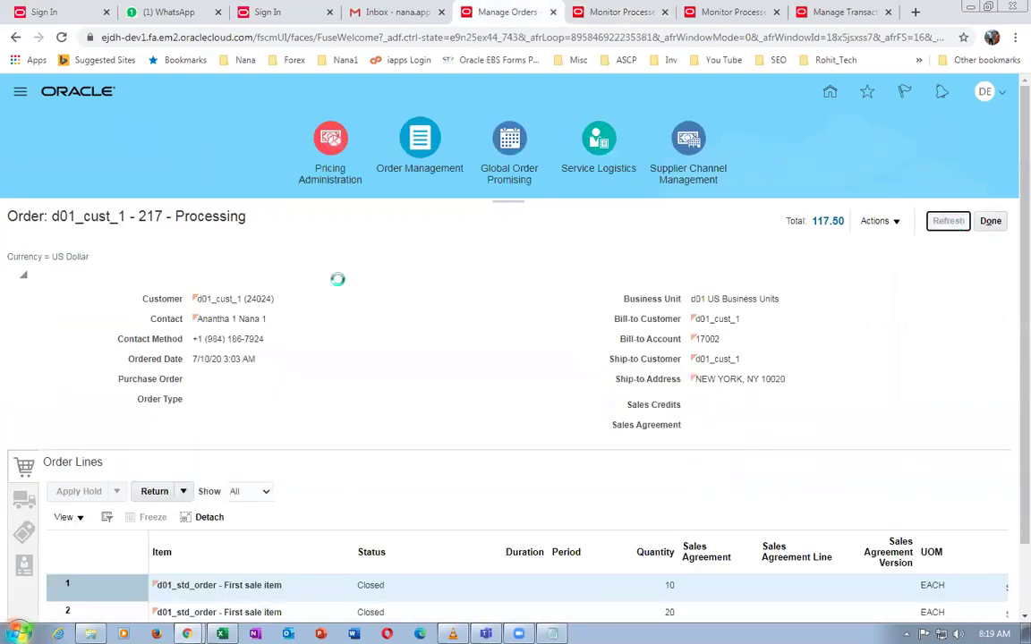
Close the order and search for order 217, noting its Processing status
{"action": "left_click", "coordinate": [988, 222]}
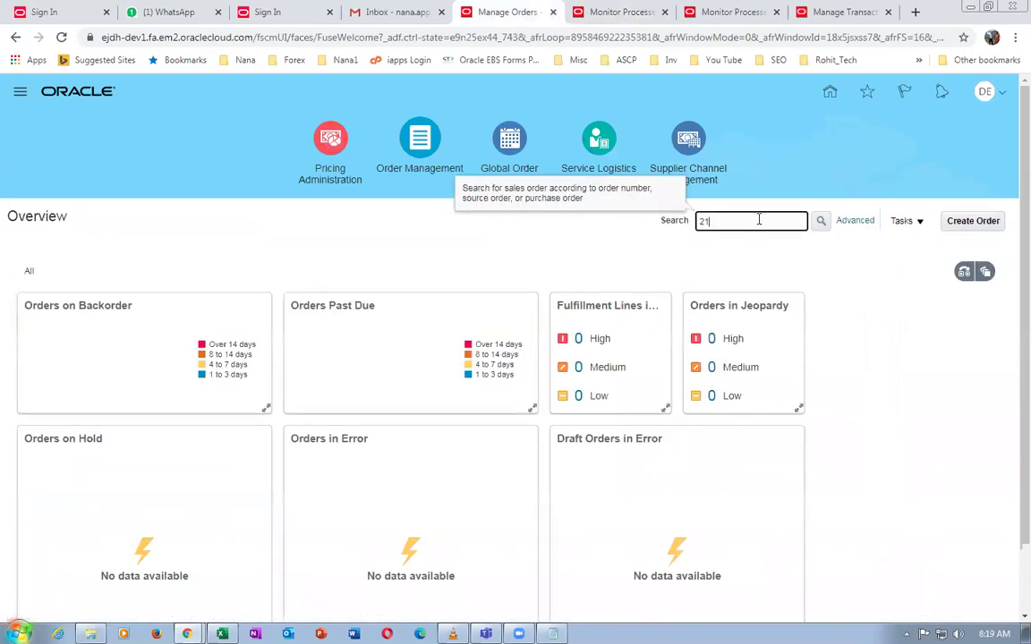
{"action": "type", "text": "217"}
{"action": "key", "text": "Return"}
{"action": "left_click_drag", "start_coordinate": [189, 217], "coordinate": [240, 218]}
{"action": "left_click", "coordinate": [298, 264]}
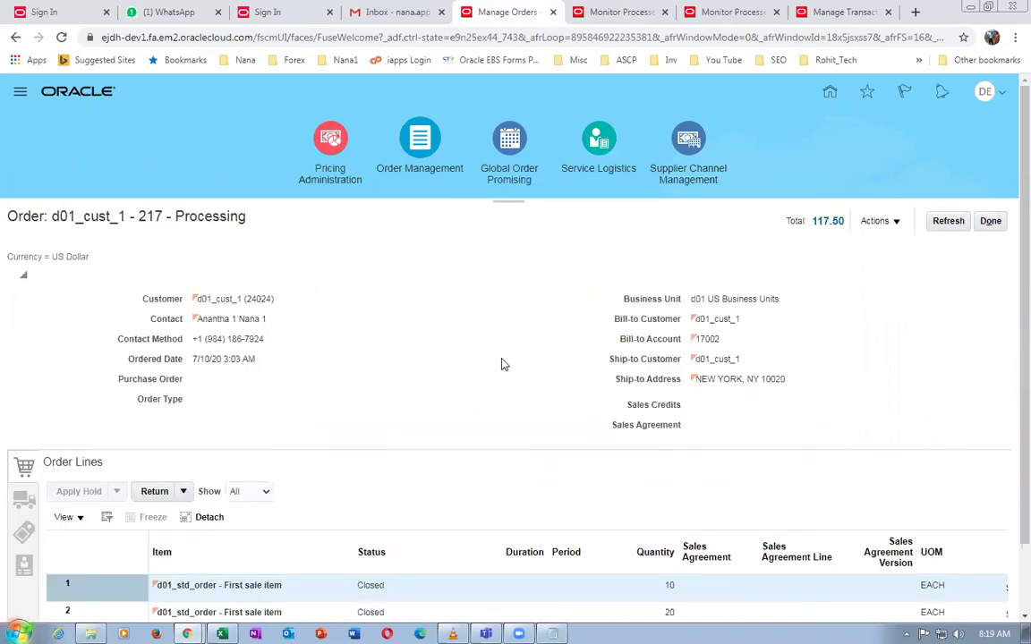
Compare the details of succeeded process 157557 and errored process 157558
{"action": "left_click", "coordinate": [581, 7]}
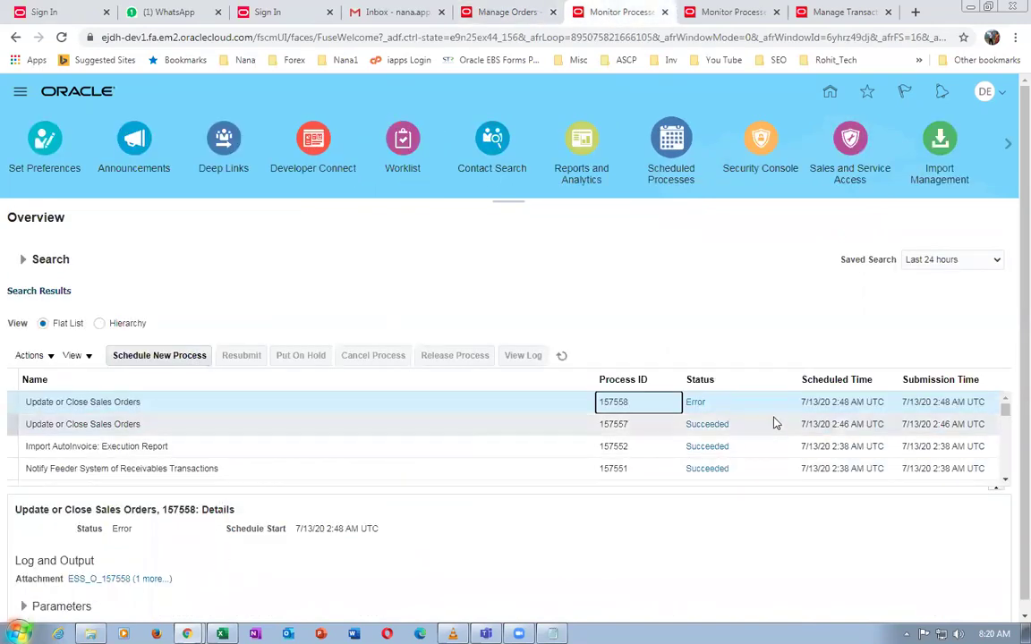
{"action": "left_click", "coordinate": [187, 425]}
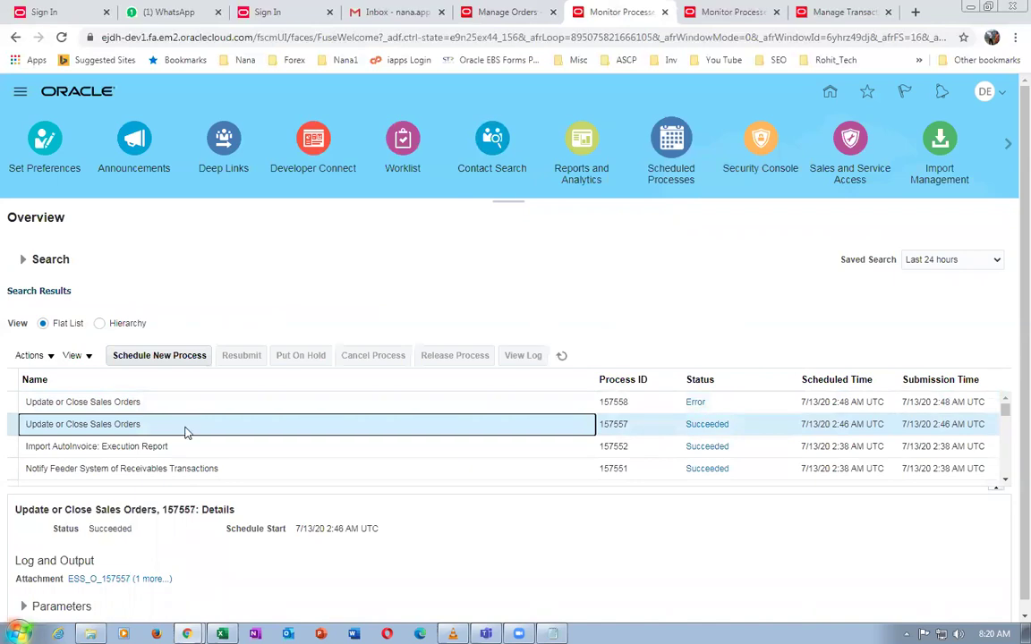
{"action": "left_click", "coordinate": [170, 401]}
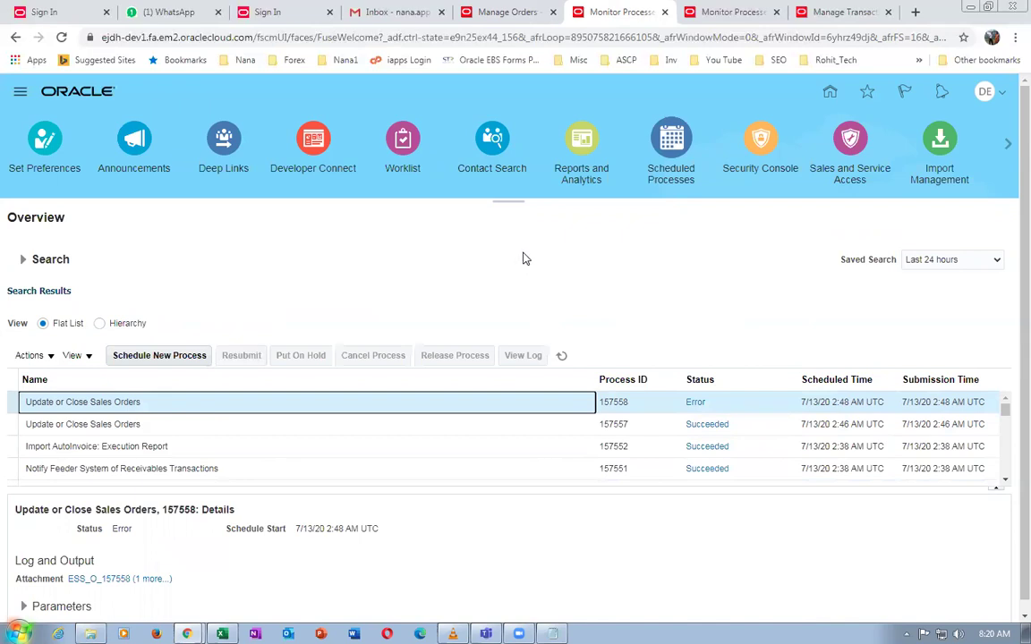
Return to sales order 217 and look over its order lines view options
{"action": "left_click", "coordinate": [502, 16]}
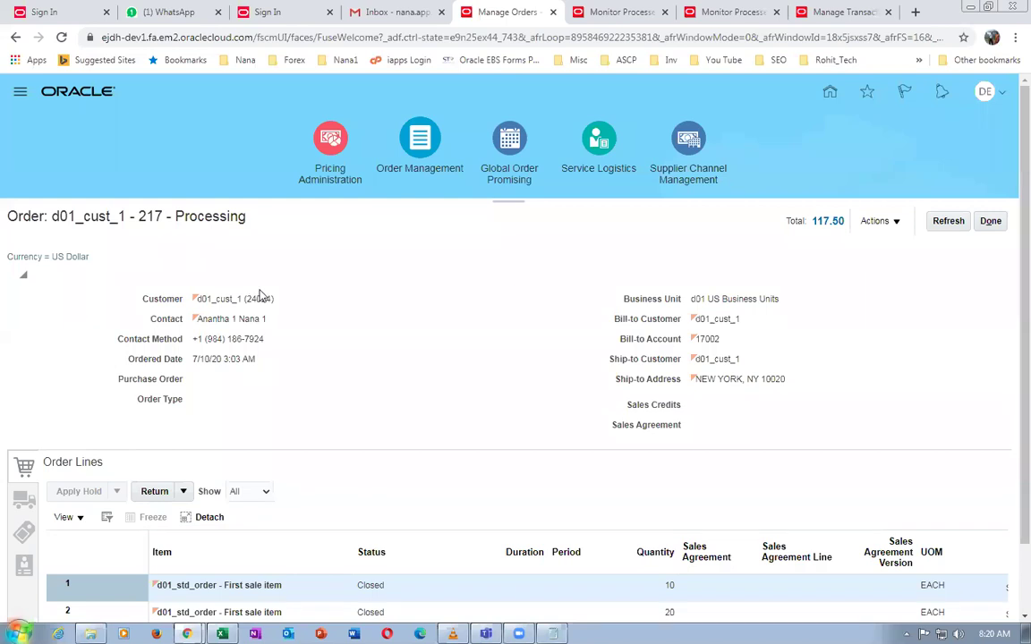
{"action": "scroll", "coordinate": [309, 367], "scroll_direction": "down", "scroll_amount": 1}
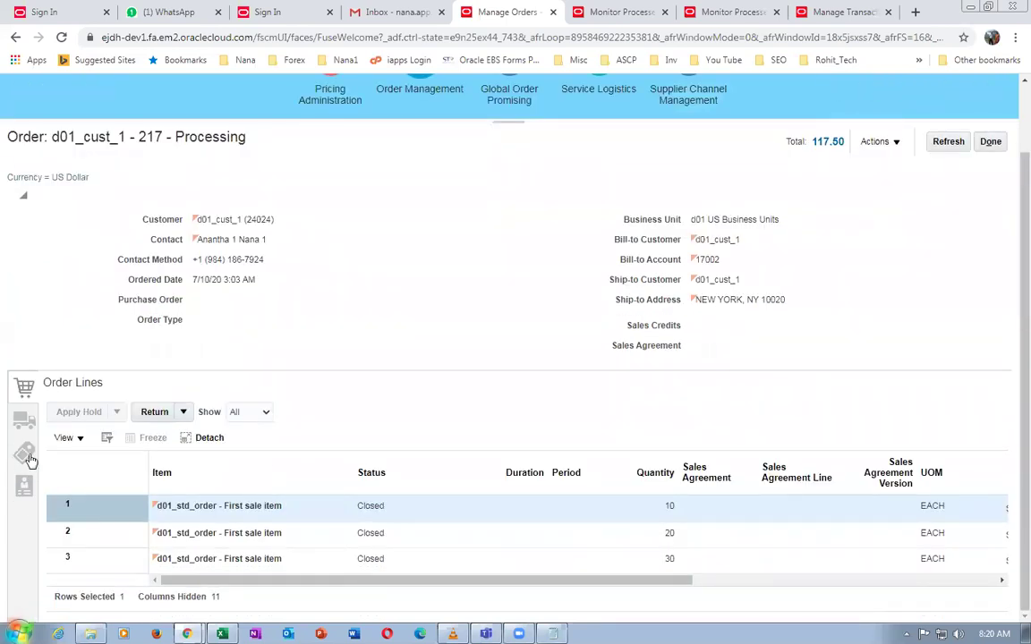
{"action": "left_click", "coordinate": [66, 438]}
{"action": "mouse_move", "coordinate": [106, 459]}
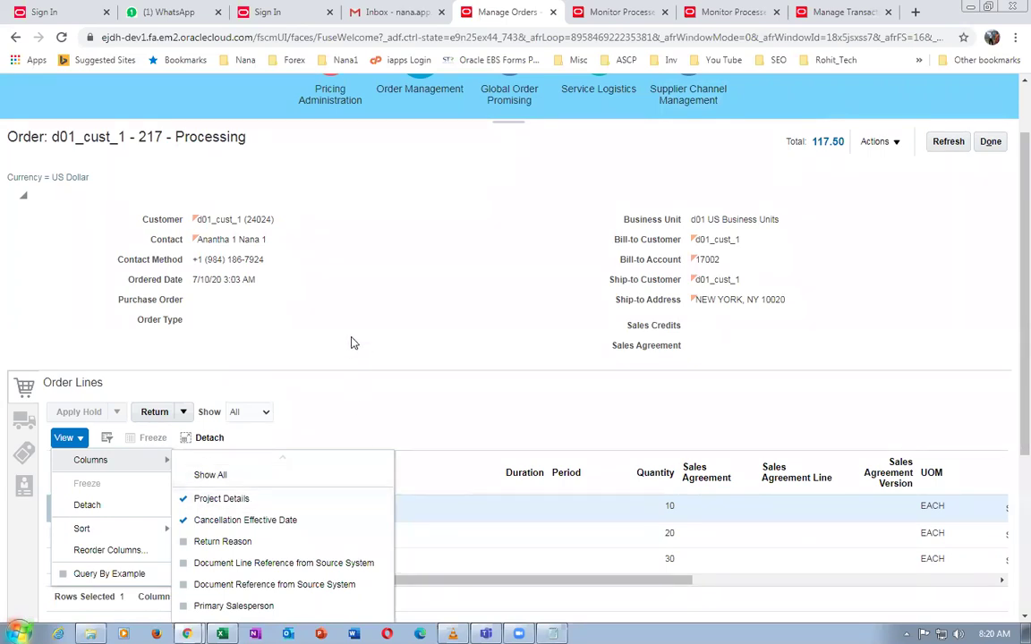
{"action": "left_click", "coordinate": [316, 303]}
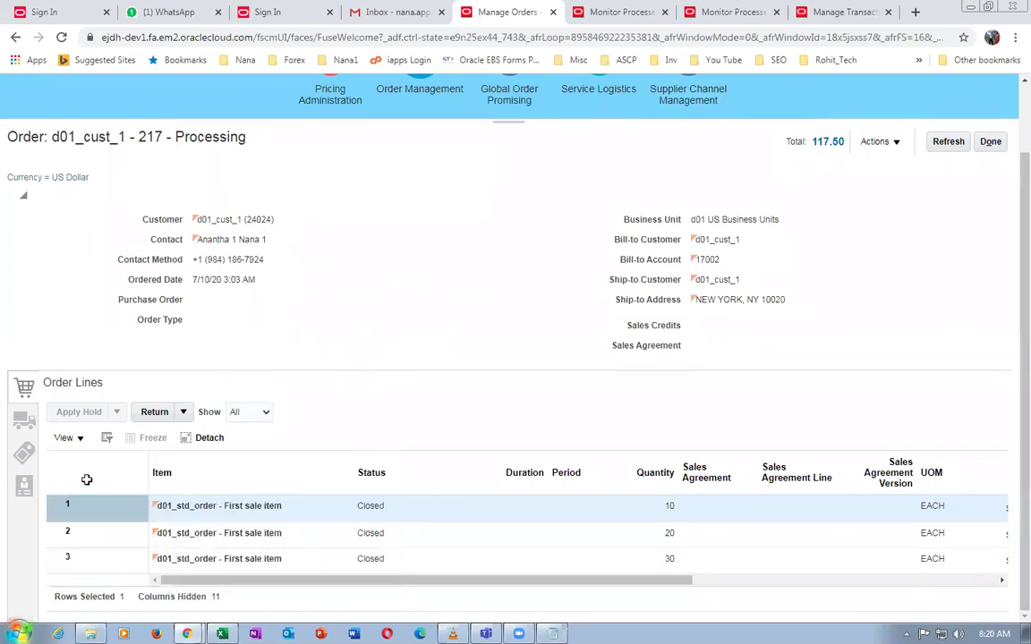
Show the order's shipment and billing and payment details, then inspect the first line
{"action": "left_click", "coordinate": [24, 420]}
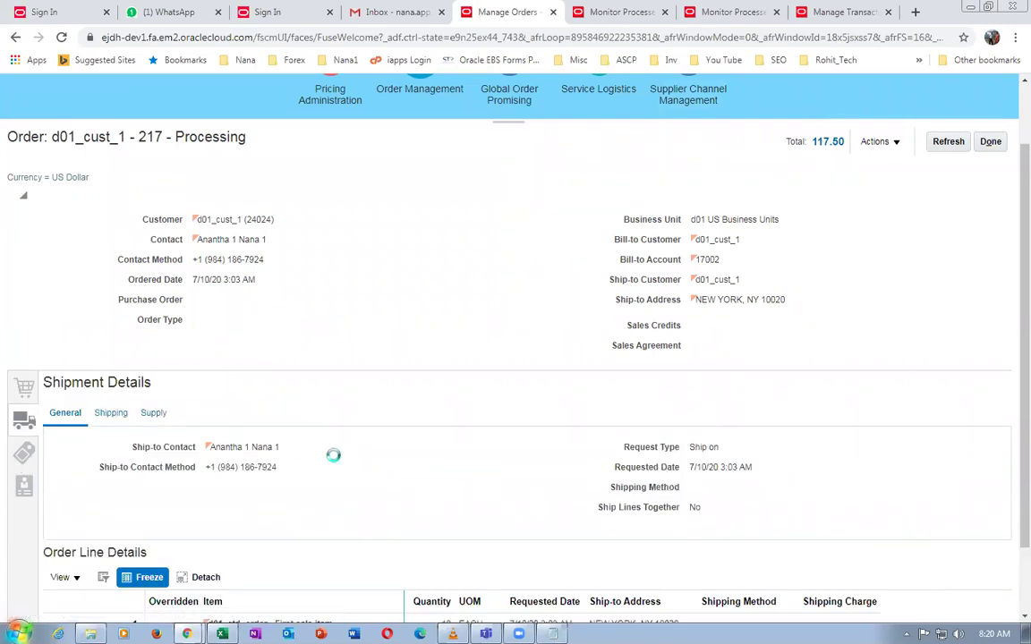
{"action": "left_click", "coordinate": [314, 544]}
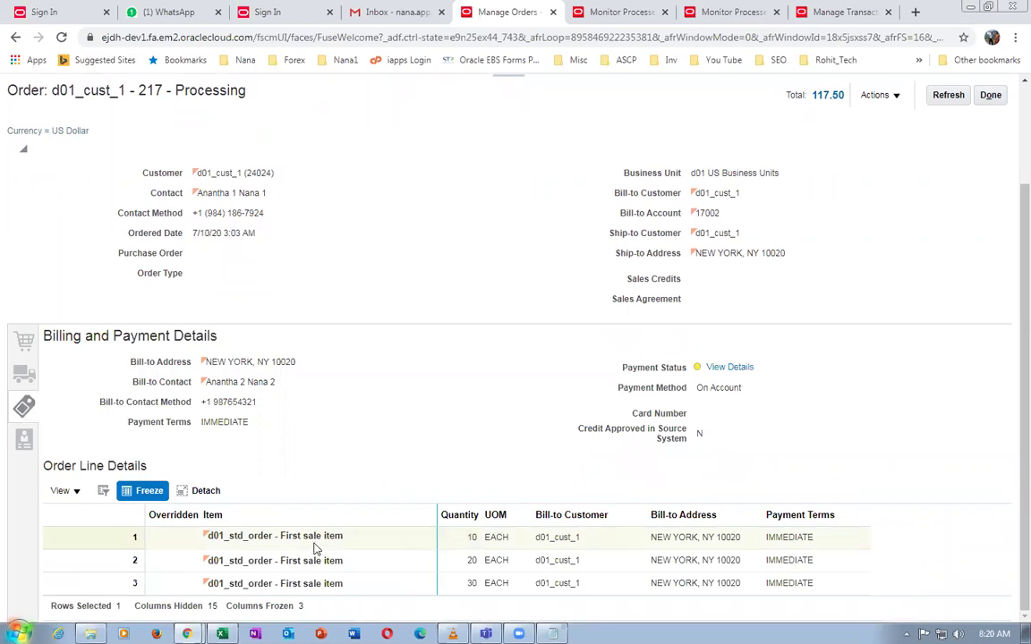
{"action": "left_click", "coordinate": [368, 545]}
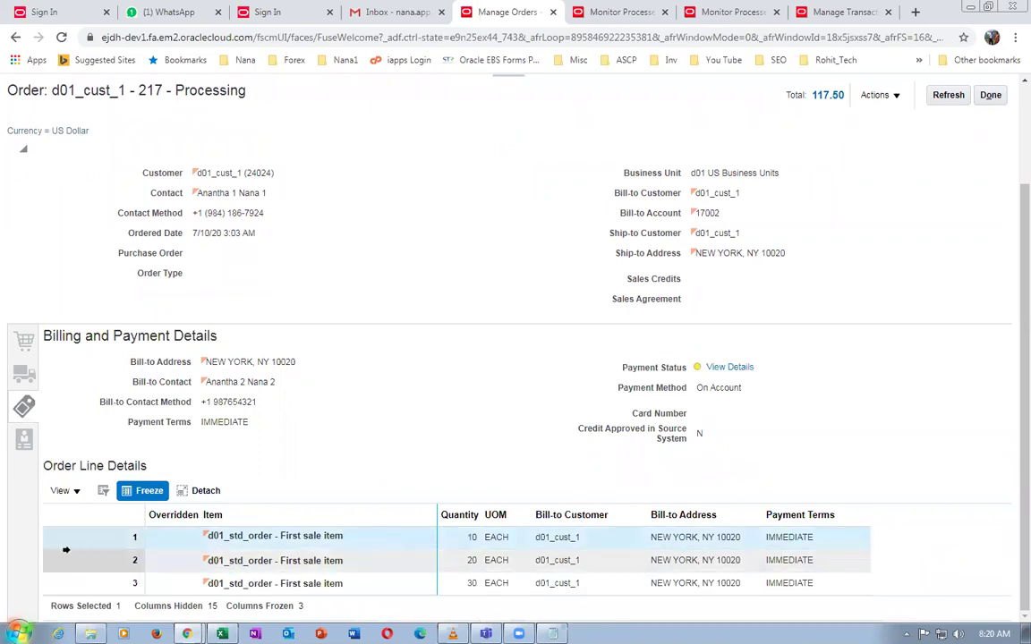
{"action": "left_click", "coordinate": [57, 493]}
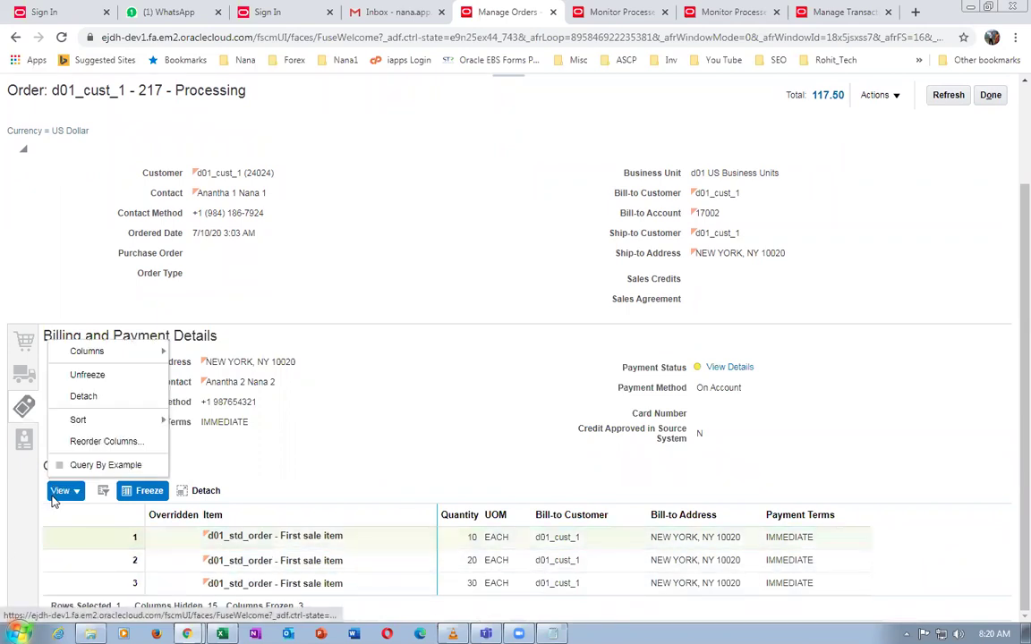
{"action": "mouse_move", "coordinate": [123, 360]}
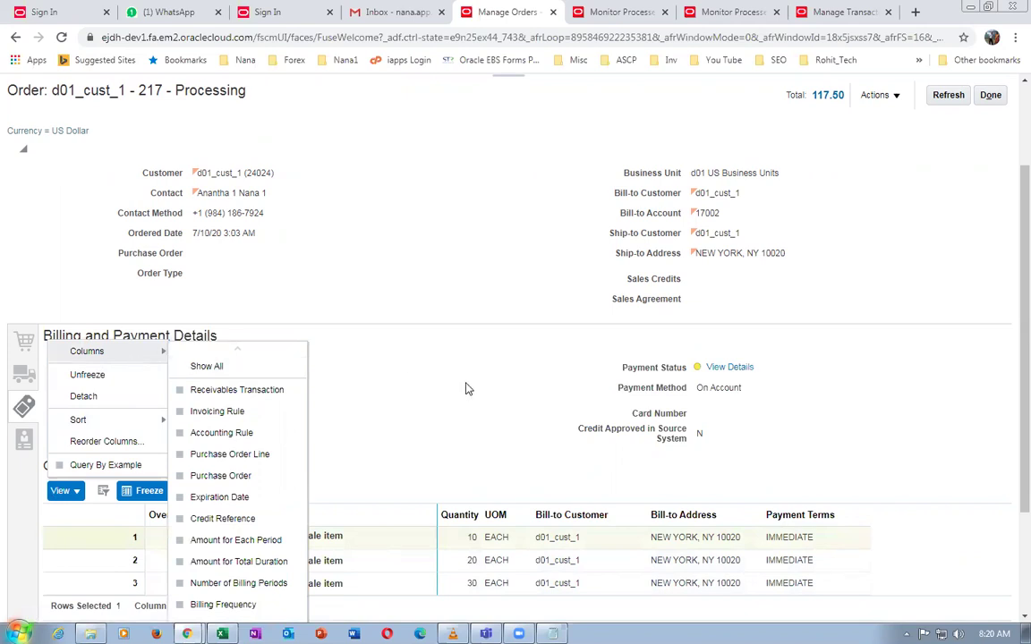
{"action": "left_click", "coordinate": [421, 349]}
{"action": "scroll", "coordinate": [551, 428], "scroll_direction": "up", "scroll_amount": 1}
{"action": "scroll", "coordinate": [551, 428], "scroll_direction": "up", "scroll_amount": 1}
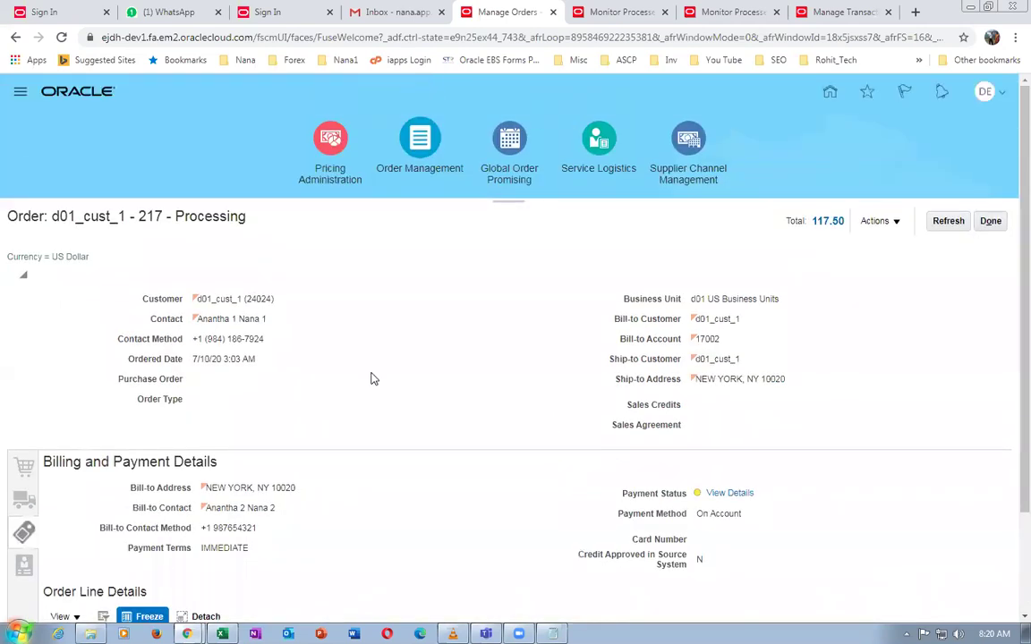
In the Excel setup sheet, review the close-order step note and copy the Manage Banks task name
{"action": "key", "text": "alt+Tab"}
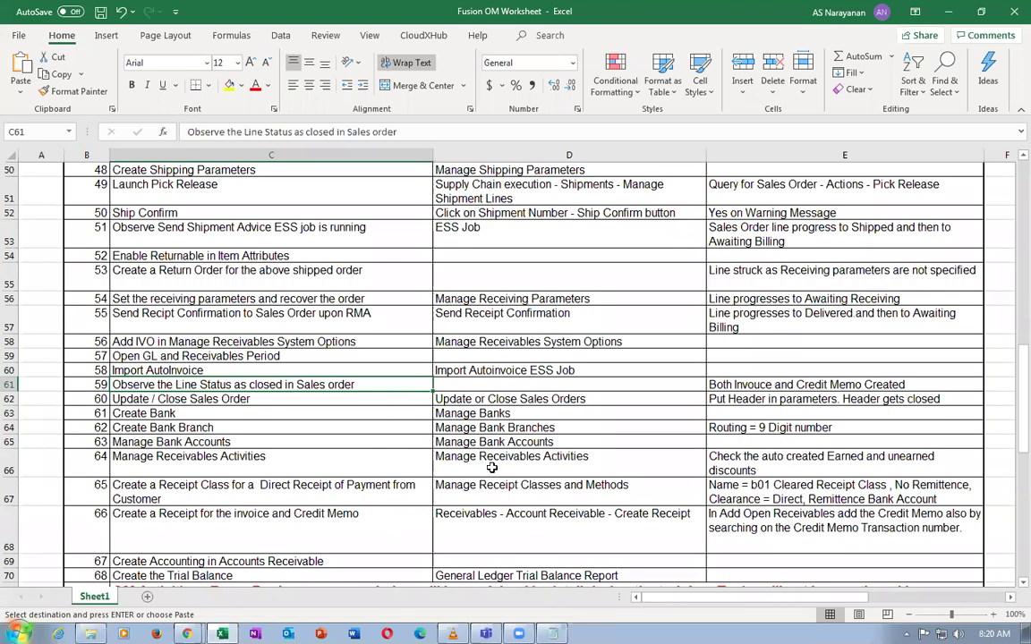
{"action": "left_click", "coordinate": [467, 399]}
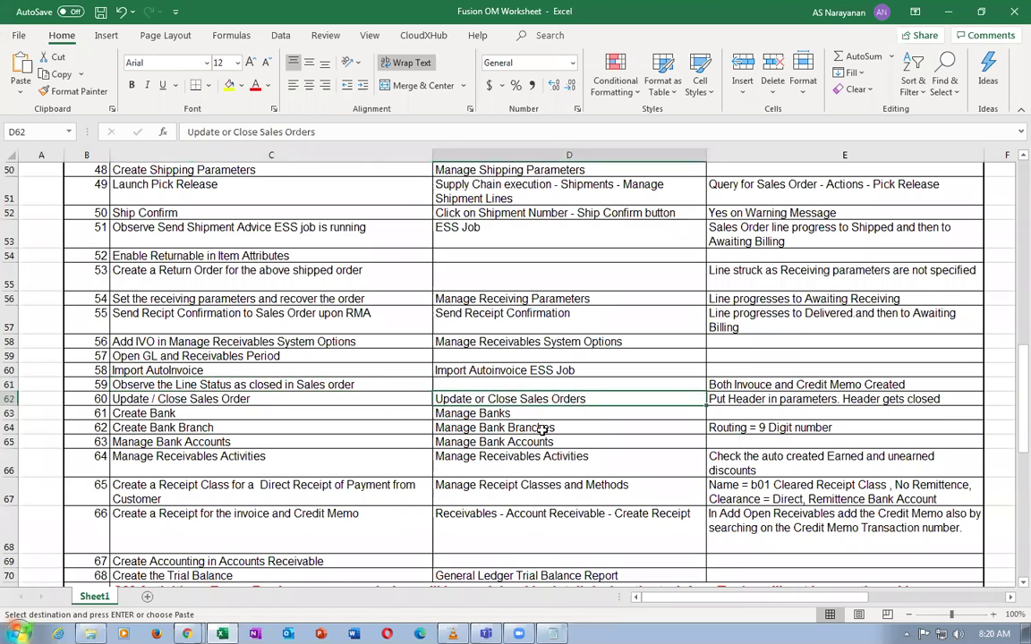
{"action": "left_click", "coordinate": [749, 405]}
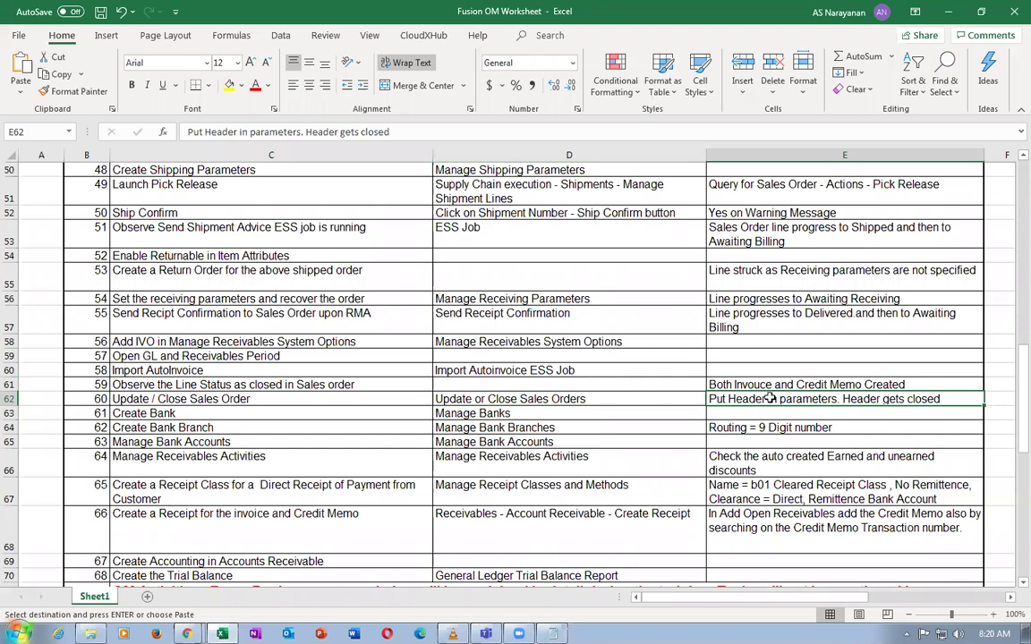
{"action": "left_click", "coordinate": [538, 402]}
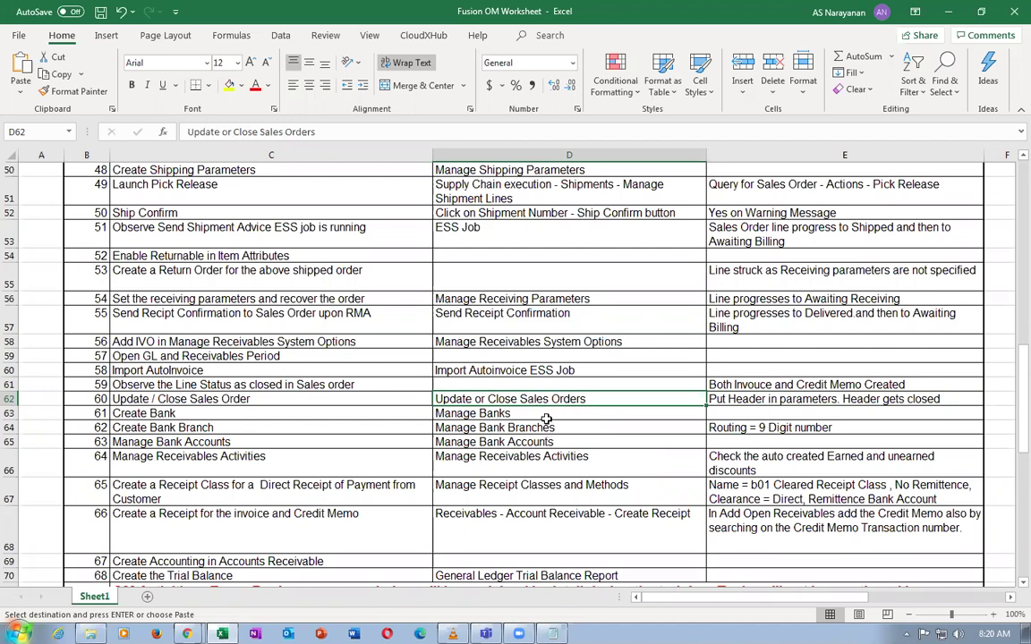
{"action": "left_click", "coordinate": [544, 415]}
{"action": "key", "text": "ctrl+c"}
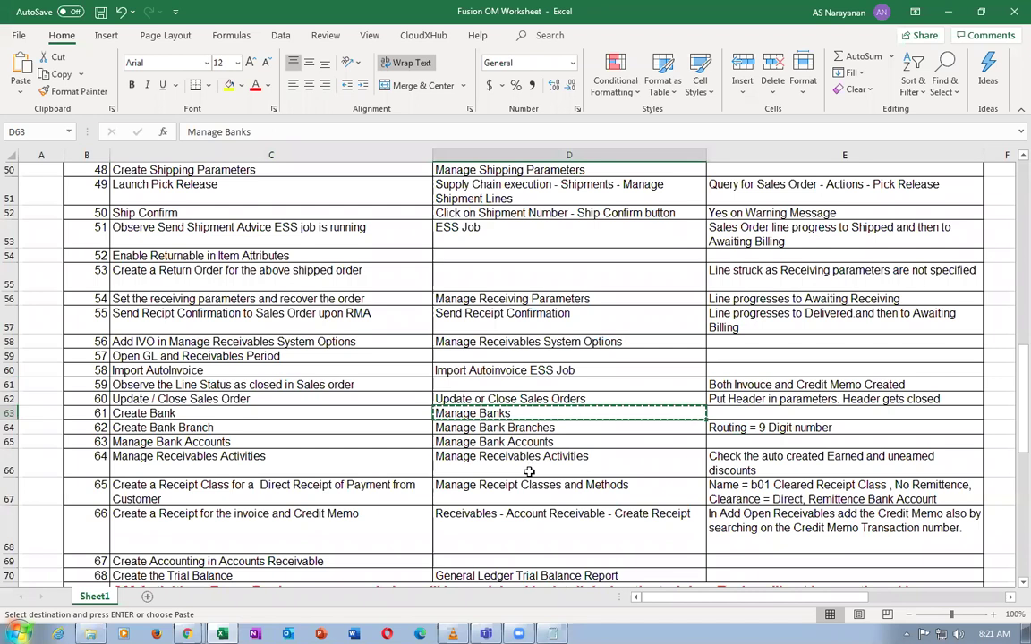
{"action": "key", "text": "alt+Tab"}
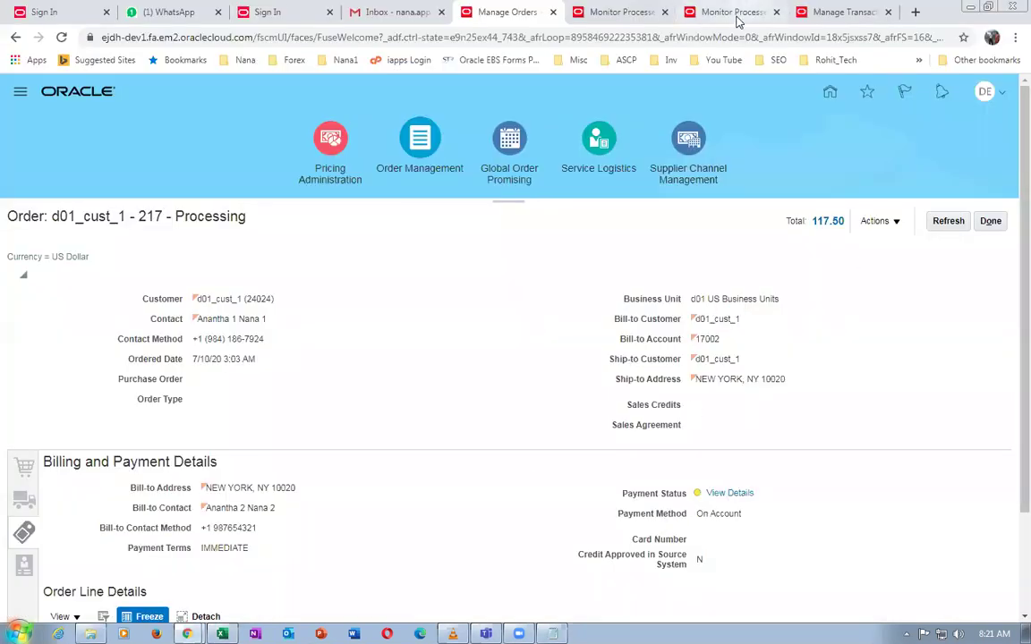
Look over the invoice and credit memo transactions, then close the transactions page
{"action": "left_click", "coordinate": [736, 14]}
{"action": "left_click", "coordinate": [827, 13]}
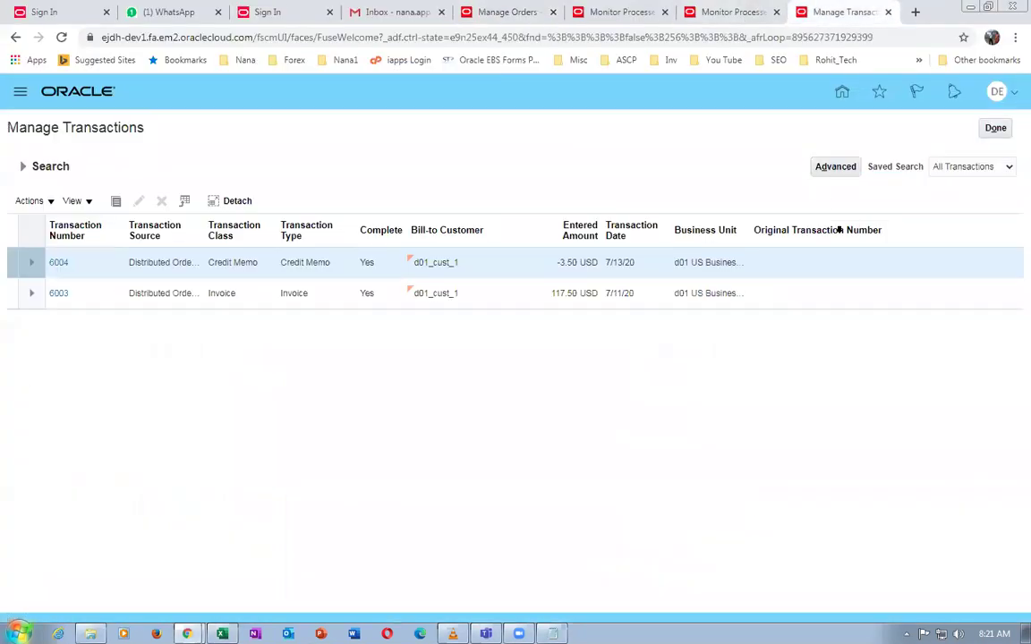
{"action": "left_click", "coordinate": [996, 128]}
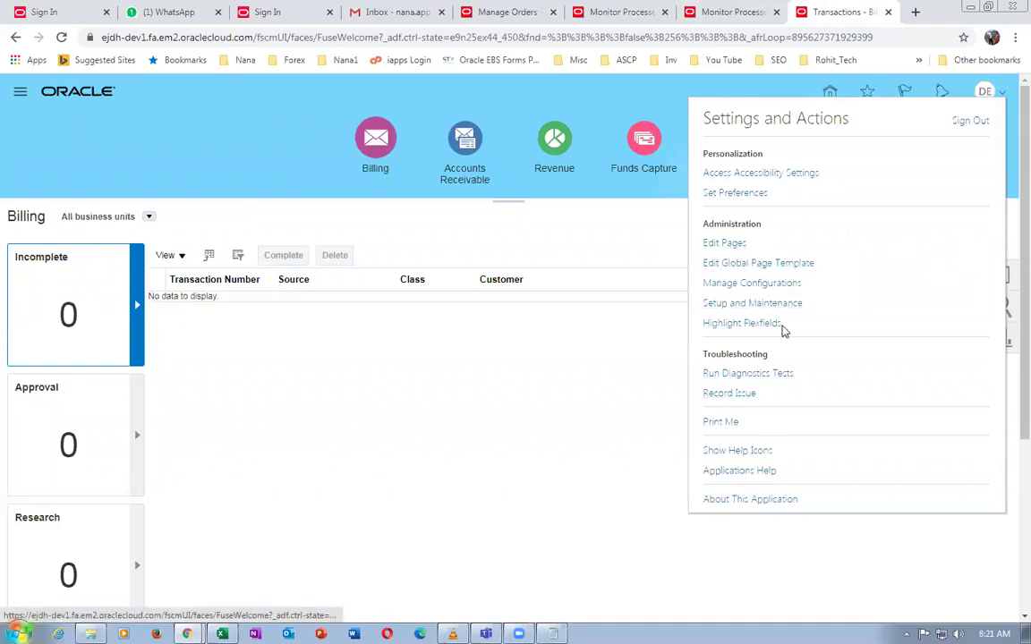
Search Setup and Maintenance tasks for Manage Banks, open it, and start creating a bank
{"action": "left_click", "coordinate": [762, 302]}
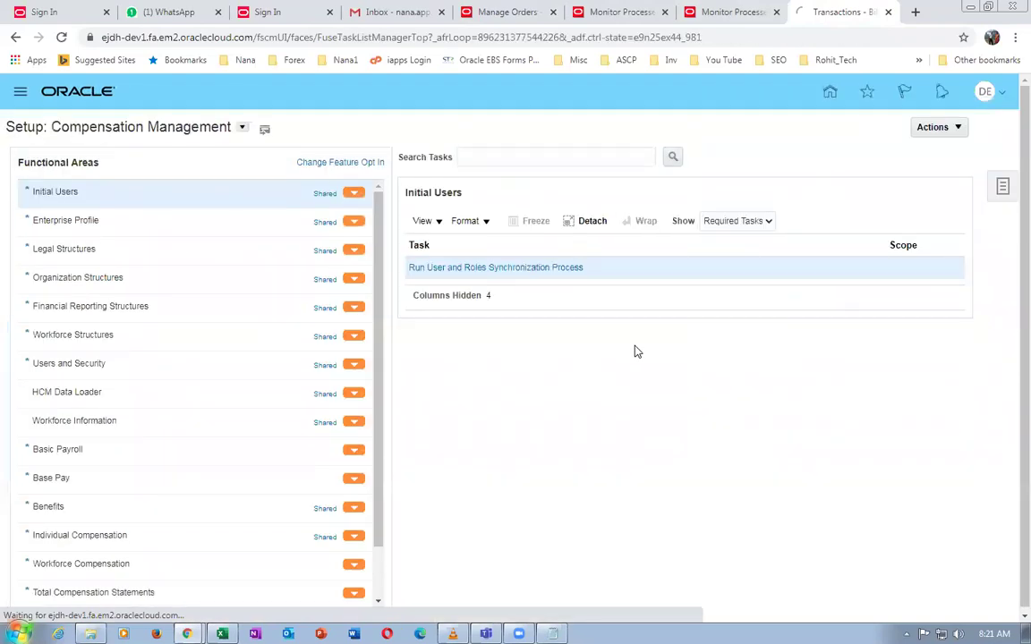
{"action": "left_click", "coordinate": [1004, 188]}
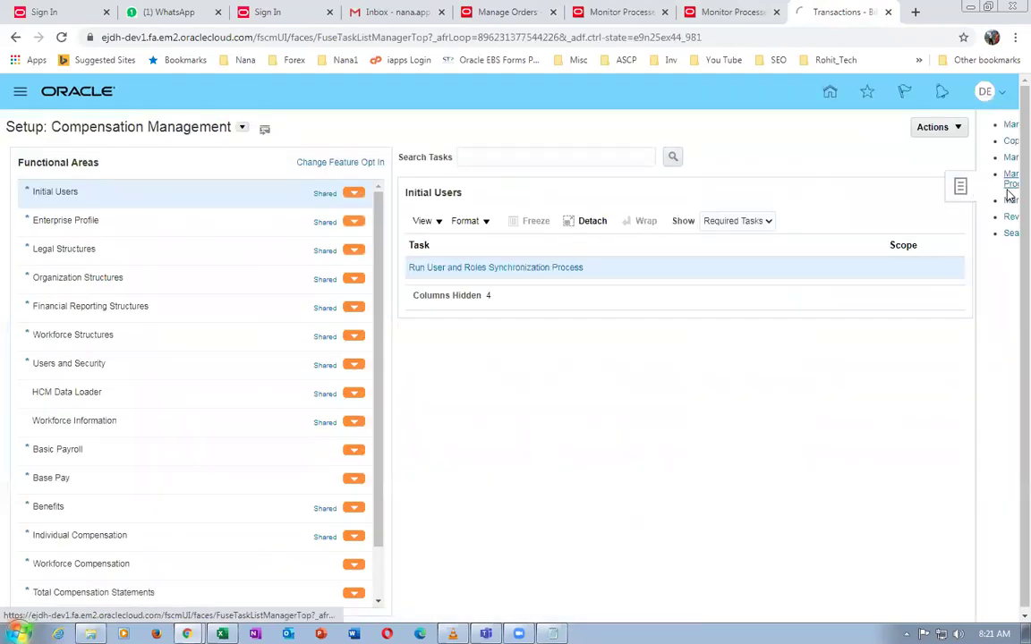
{"action": "left_click", "coordinate": [889, 233]}
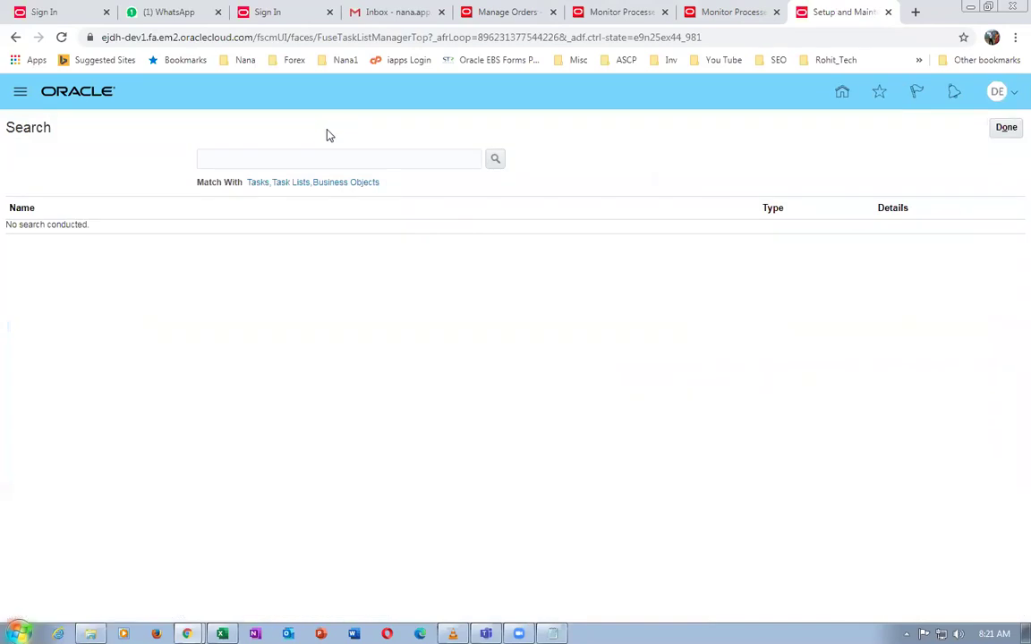
{"action": "left_click", "coordinate": [313, 159]}
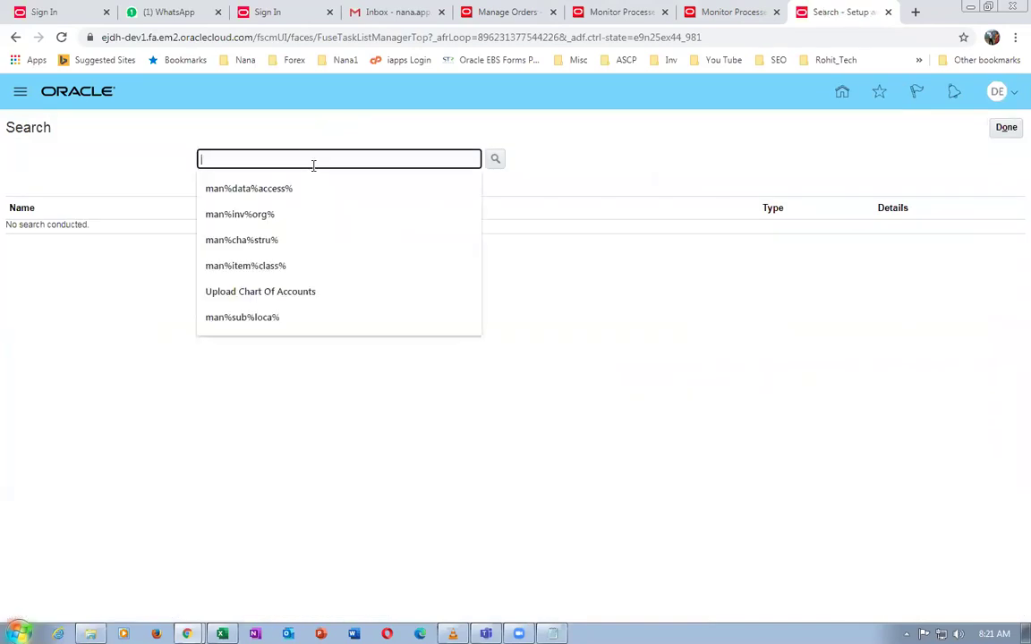
{"action": "key", "text": "ctrl+v"}
{"action": "key", "text": "Return"}
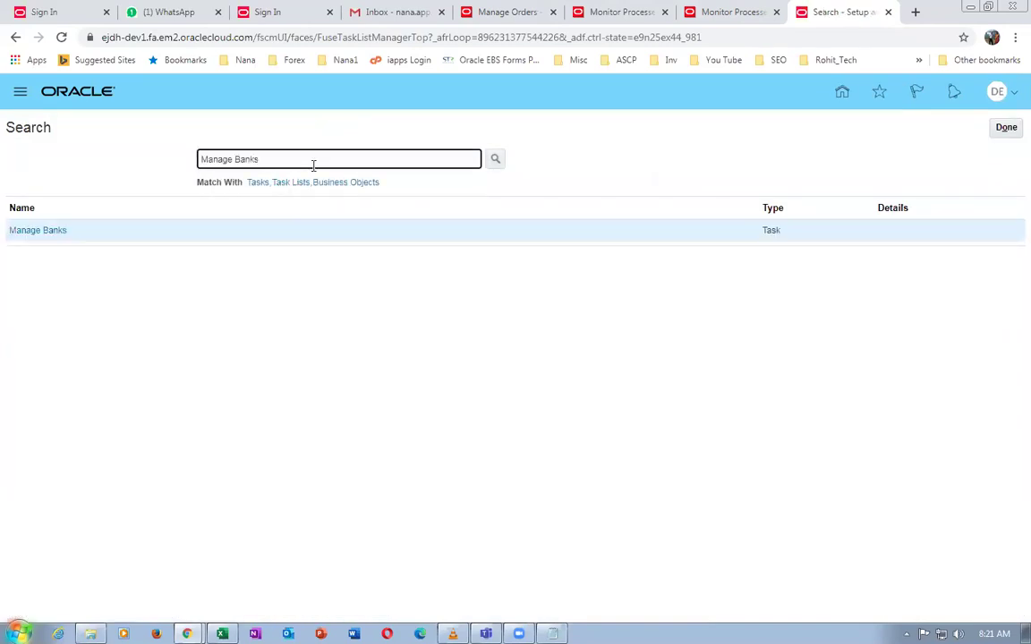
{"action": "left_click", "coordinate": [34, 230]}
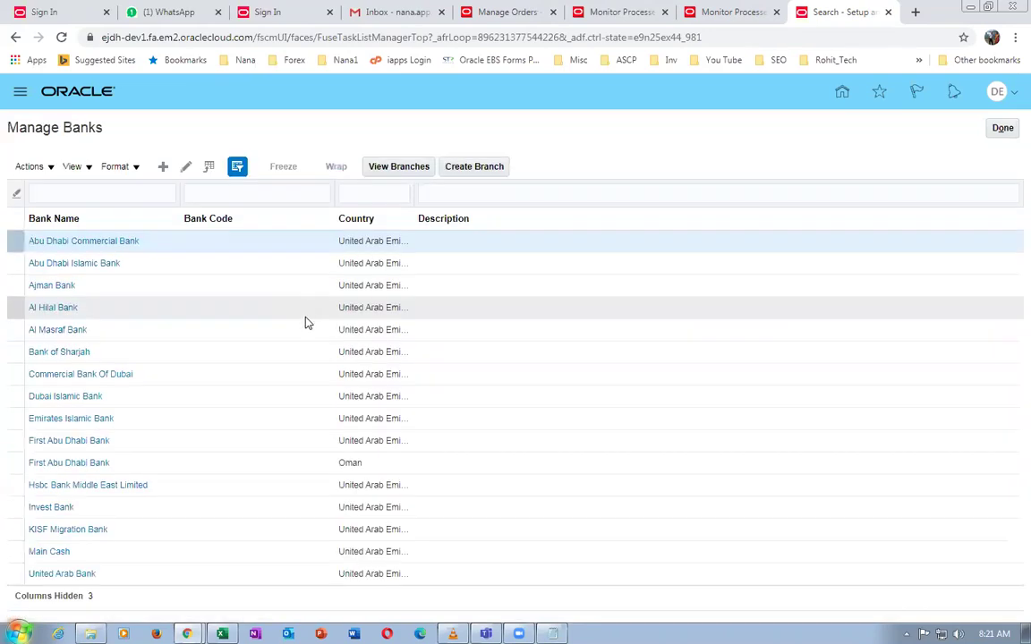
{"action": "left_click", "coordinate": [163, 168]}
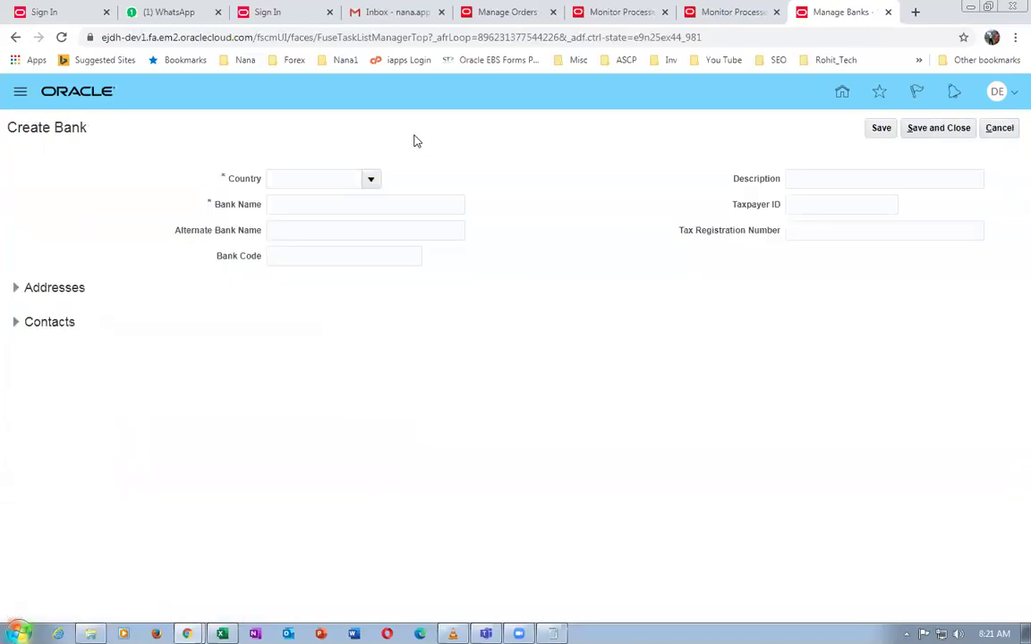
Set the new bank's country to United States
{"action": "left_click", "coordinate": [371, 171]}
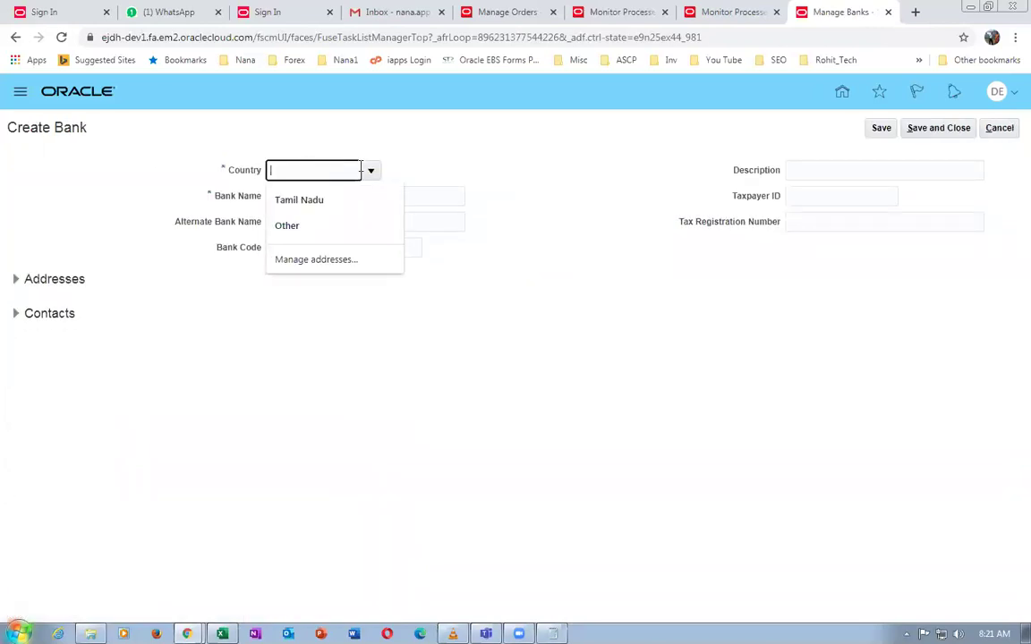
{"action": "left_click", "coordinate": [372, 172]}
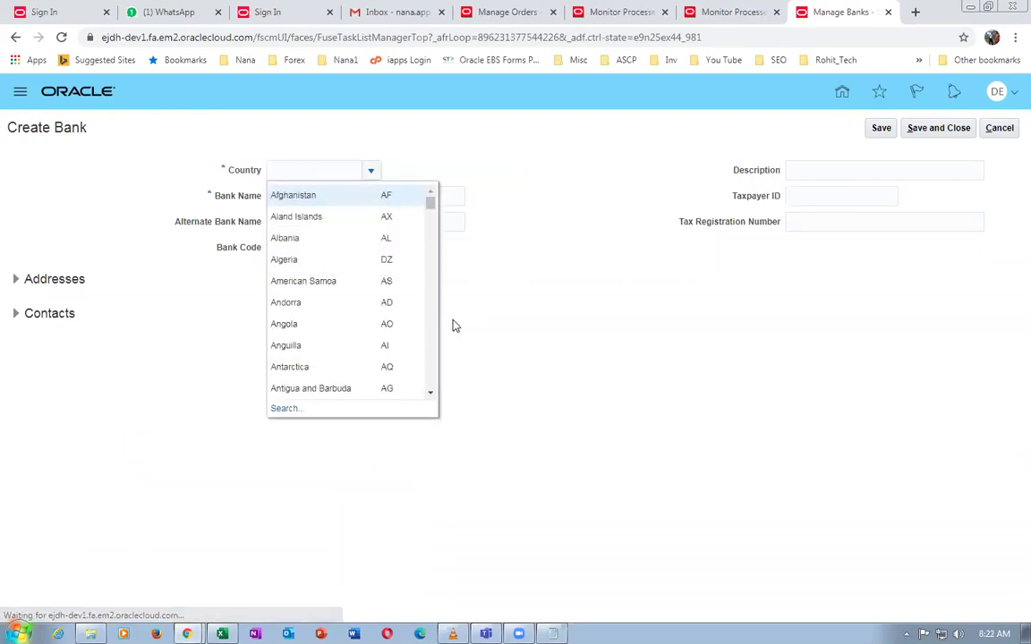
{"action": "left_click", "coordinate": [288, 409]}
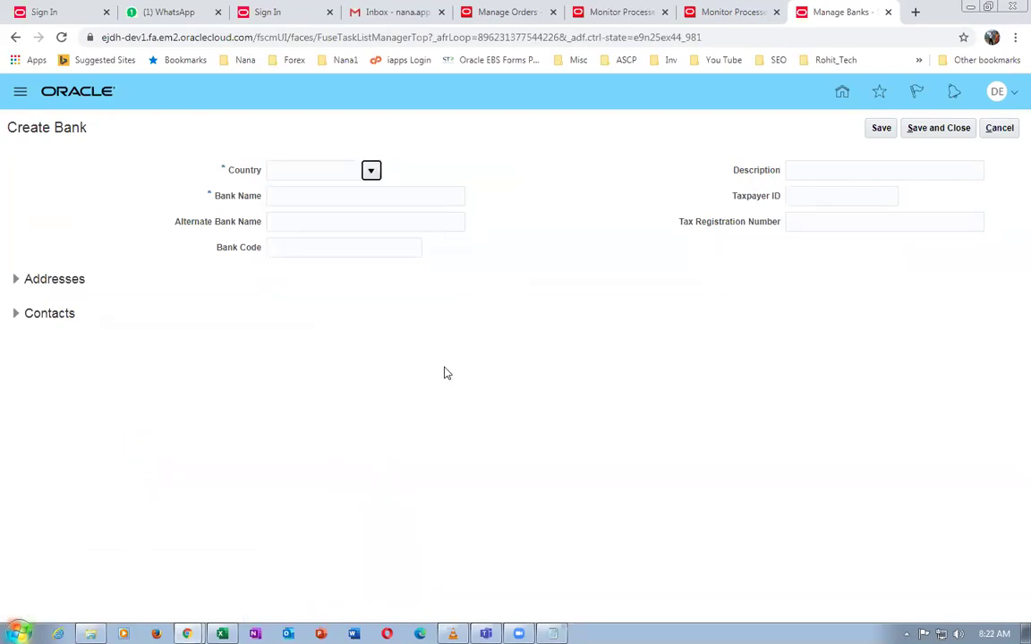
{"action": "left_click", "coordinate": [523, 320]}
{"action": "type", "text": "United Sta"}
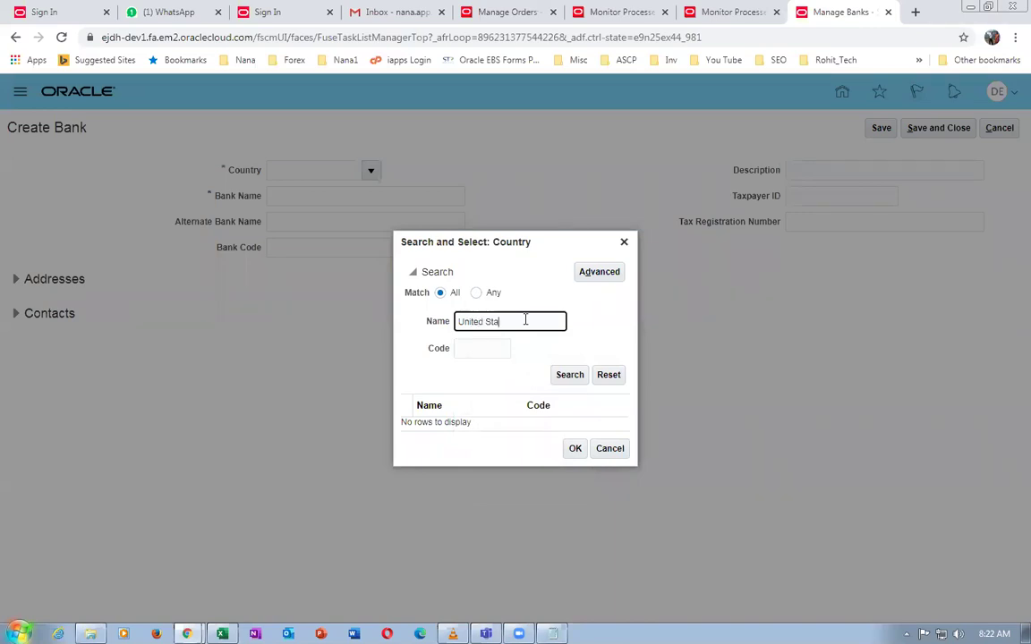
{"action": "left_click", "coordinate": [569, 375]}
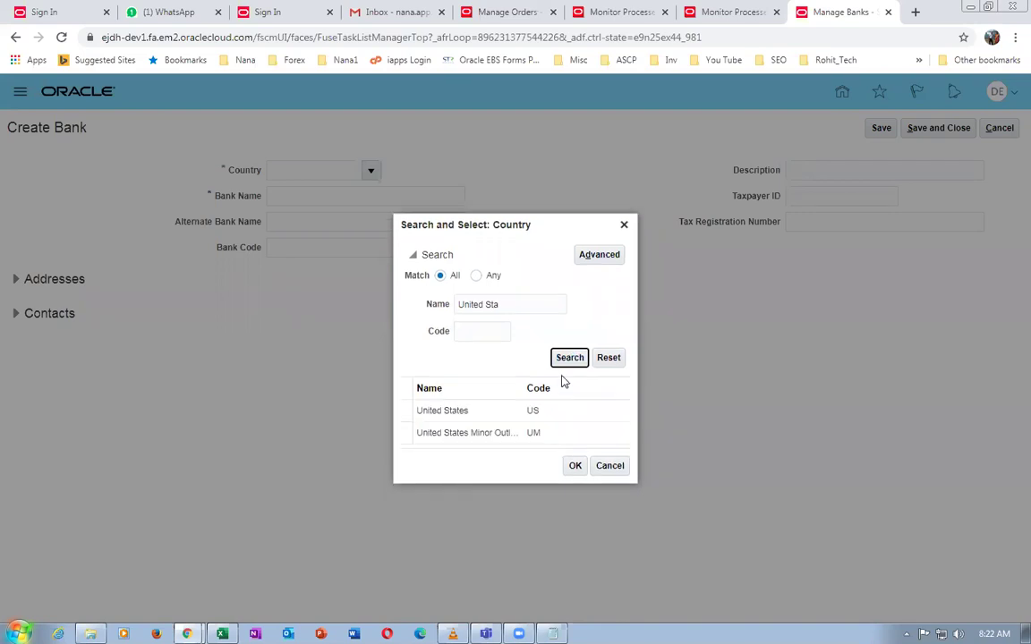
{"action": "left_click", "coordinate": [475, 413]}
{"action": "left_click", "coordinate": [573, 465]}
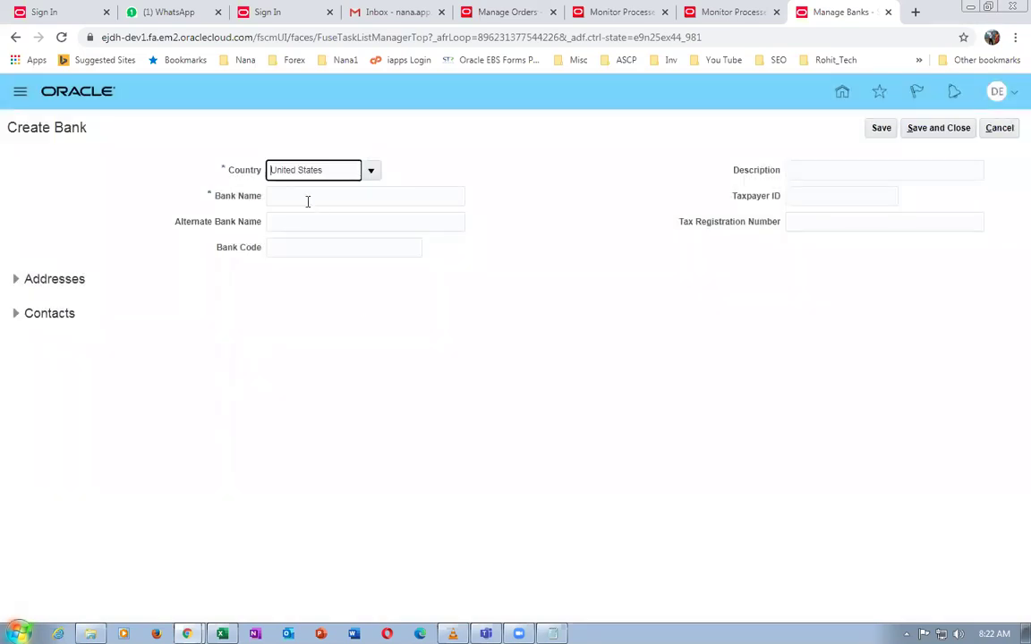
Enter bank name d01 HSBC, alternate name d01 HSBC Alt, code 23456, description d01 HSBC
{"action": "left_click", "coordinate": [306, 196]}
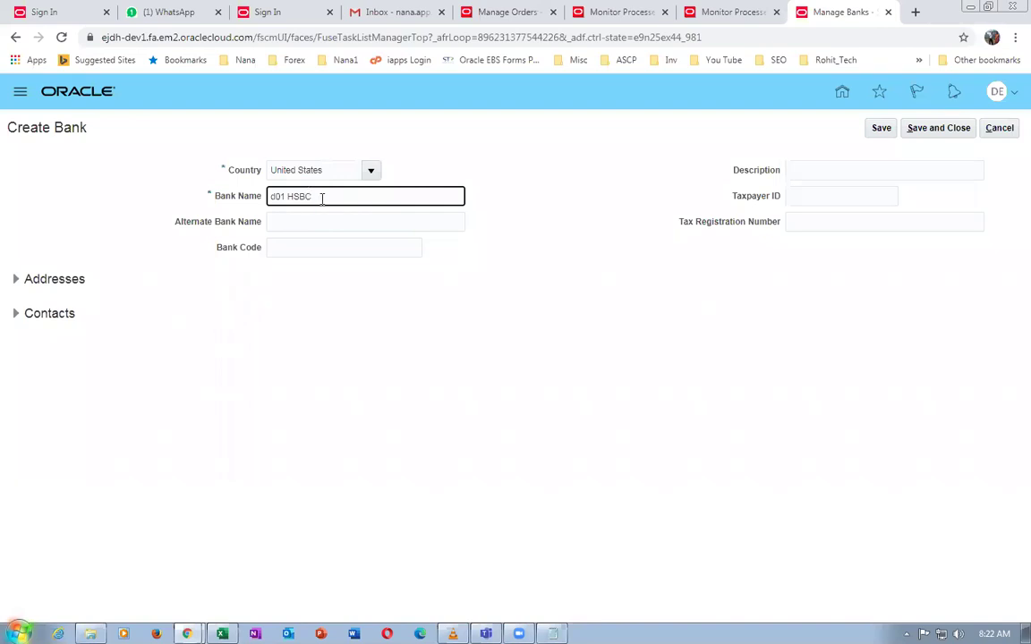
{"action": "left_click_drag", "start_coordinate": [321, 197], "coordinate": [214, 199]}
{"action": "left_click", "coordinate": [366, 223]}
{"action": "key", "text": "ctrl+v"}
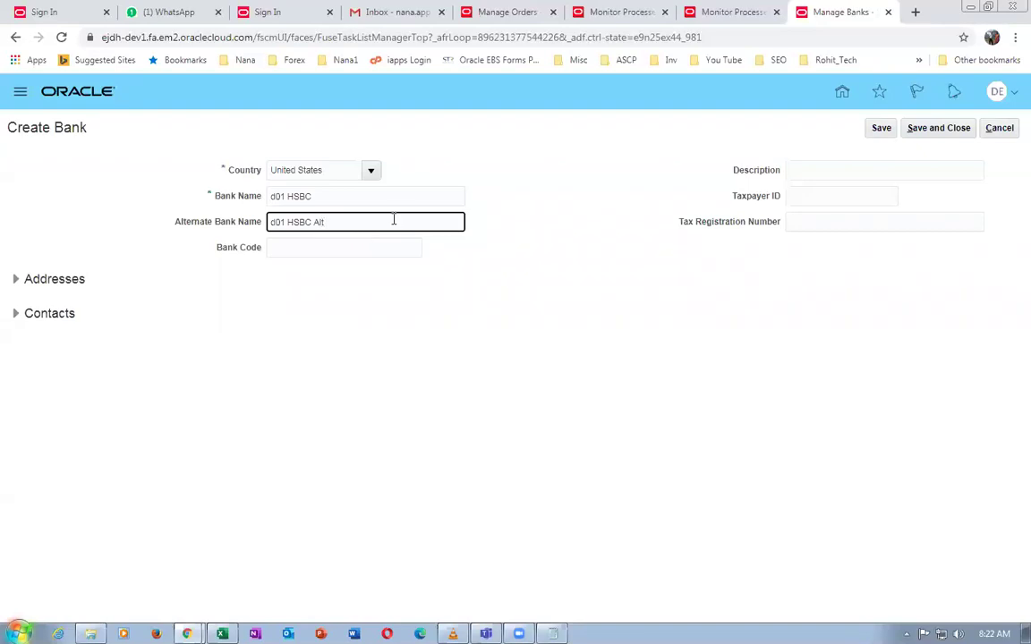
{"action": "left_click", "coordinate": [354, 253]}
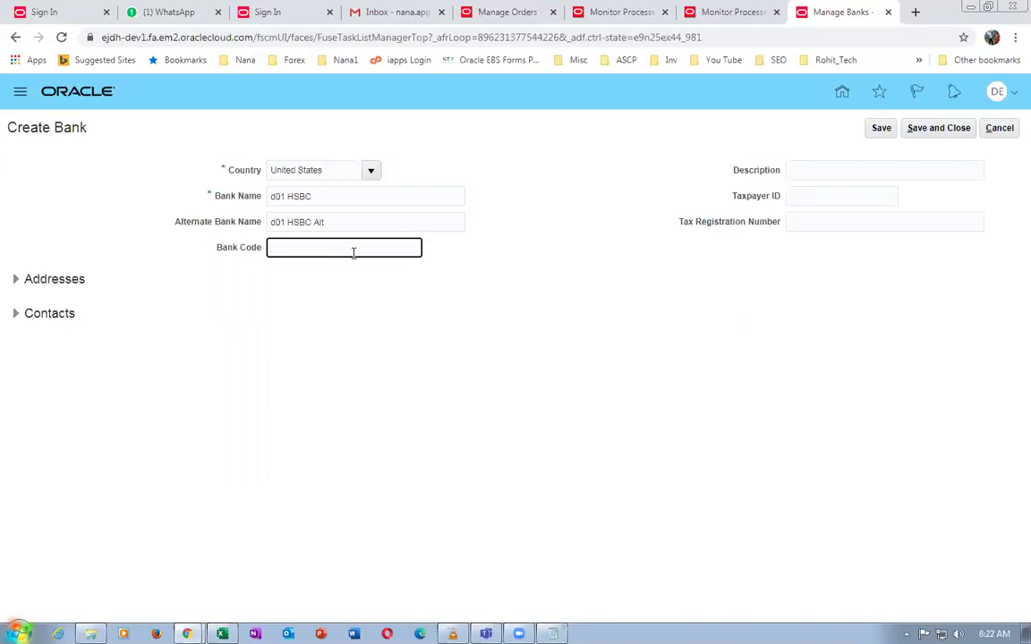
{"action": "type", "text": "456"}
{"action": "left_click_drag", "start_coordinate": [313, 196], "coordinate": [266, 204]}
{"action": "key", "text": "ctrl+c"}
{"action": "left_click", "coordinate": [848, 164]}
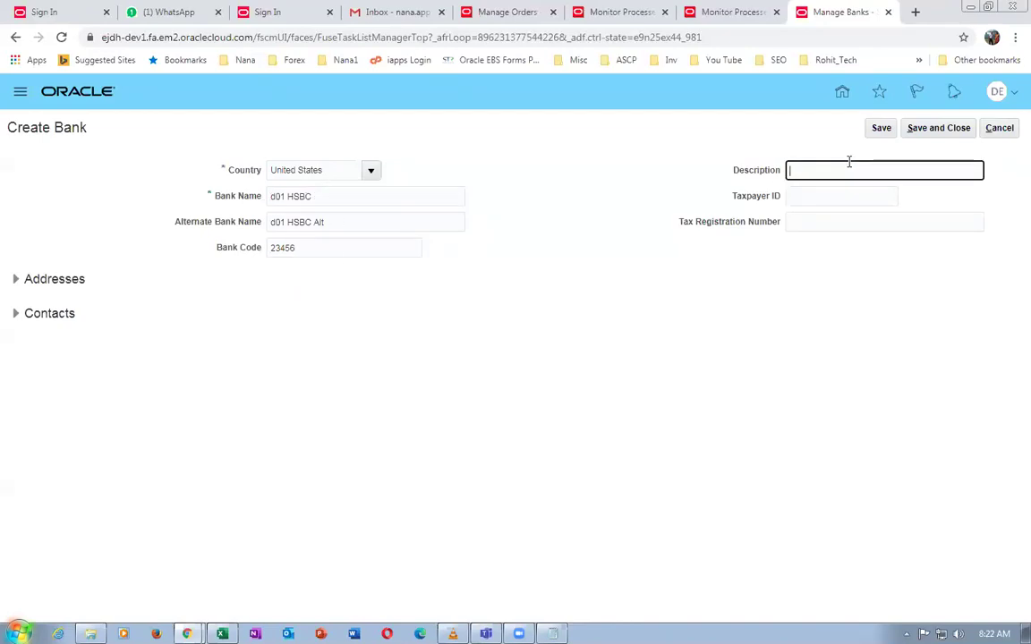
{"action": "key", "text": "ctrl+v"}
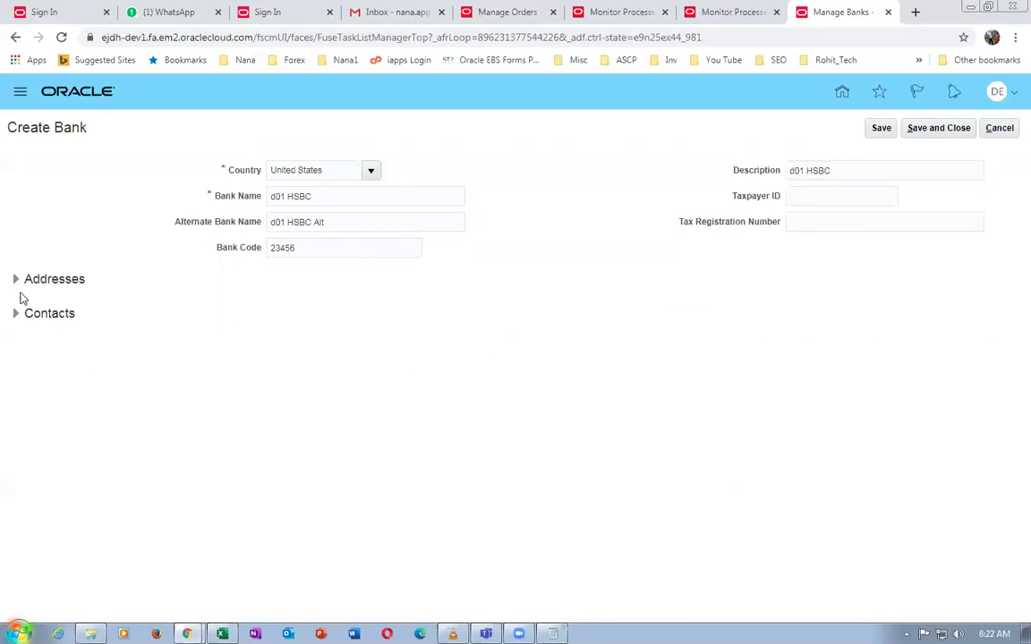
Start a new bank address with line 1 'd01 bank addr 1' and city New York
{"action": "left_click", "coordinate": [14, 281]}
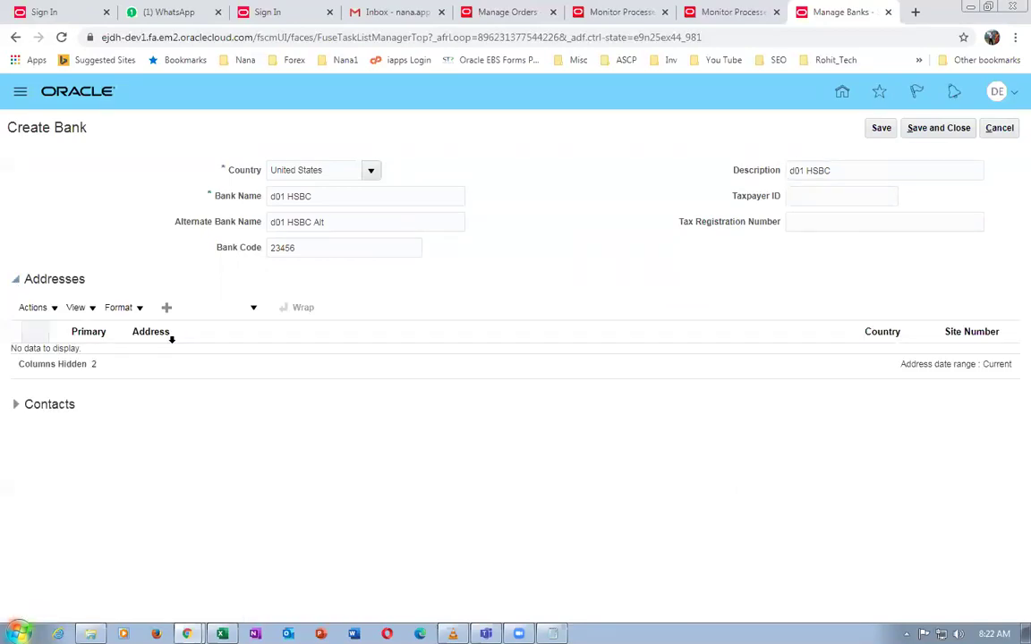
{"action": "left_click", "coordinate": [166, 307]}
{"action": "left_click", "coordinate": [427, 342]}
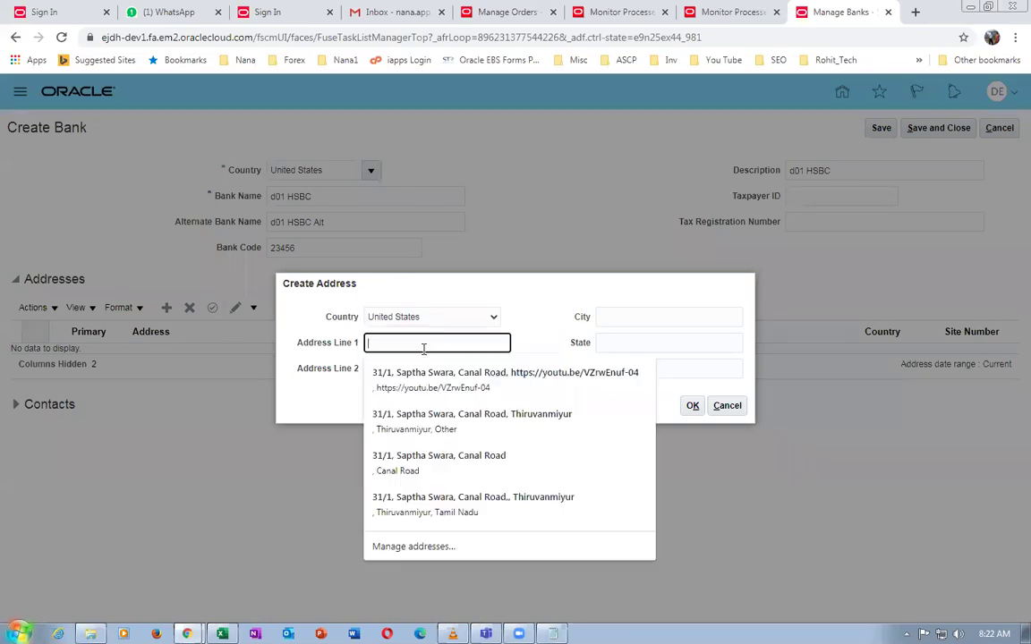
{"action": "type", "text": "d01"}
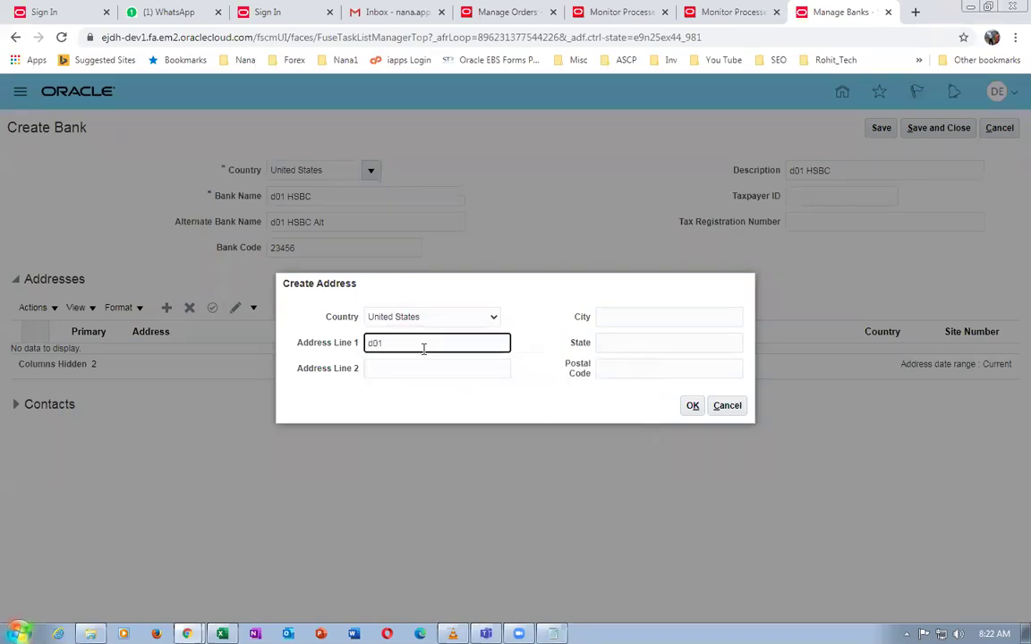
{"action": "type", "text": " bank addr 1"}
{"action": "left_click", "coordinate": [655, 317]}
{"action": "type", "text": "new York"}
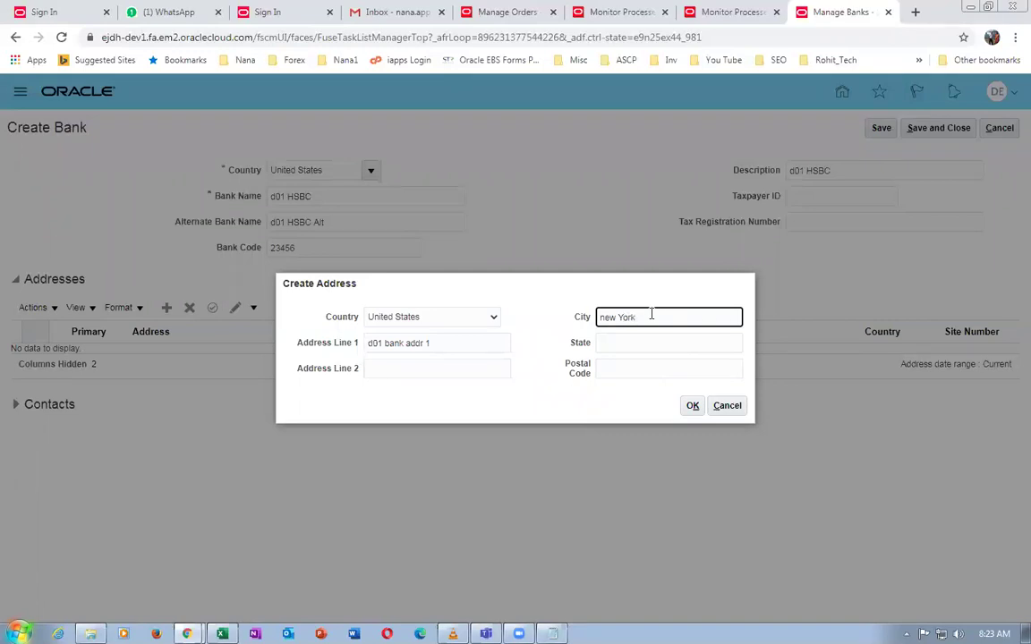
{"action": "key", "text": "Home"}
{"action": "key", "text": "Delete"}
{"action": "type", "text": "N"}
Finish the address with state NY and postal code 10020, save it, and show the contacts
{"action": "left_click", "coordinate": [643, 349]}
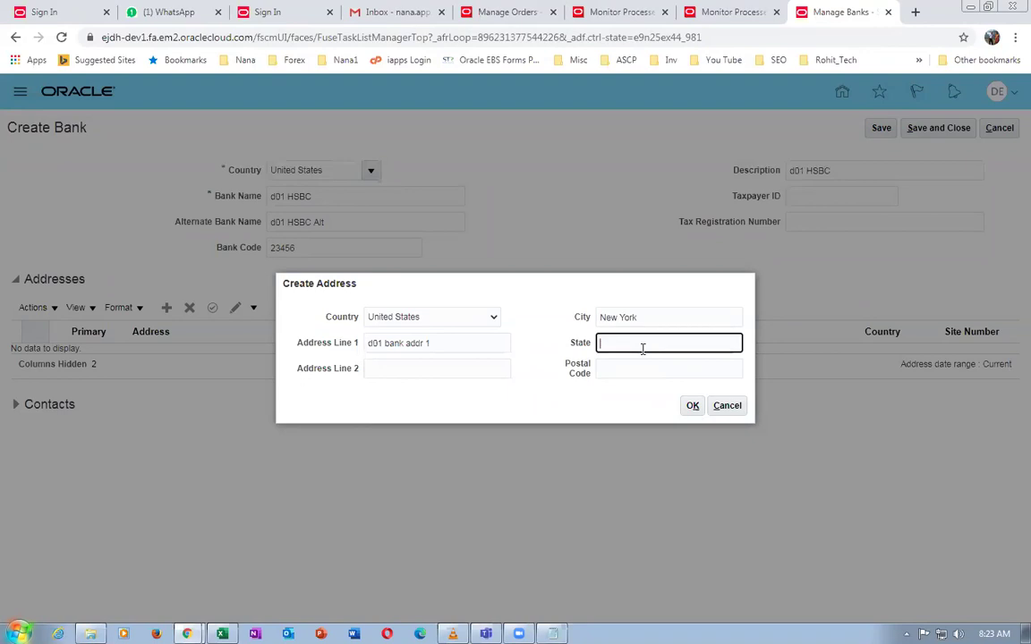
{"action": "type", "text": "NY"}
{"action": "left_click", "coordinate": [631, 367]}
{"action": "type", "text": "1002"}
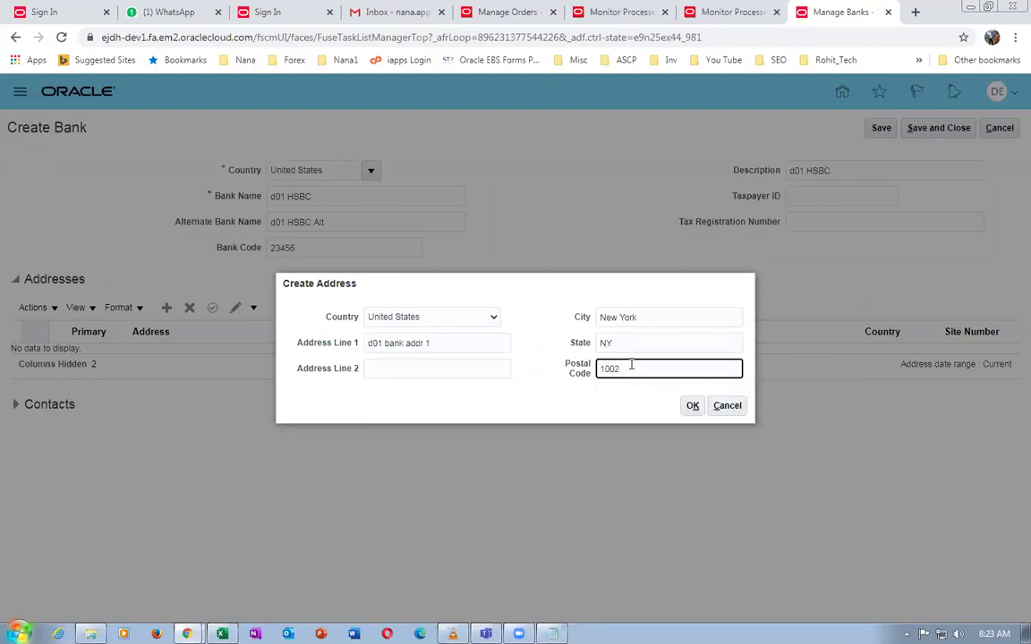
{"action": "type", "text": "0"}
{"action": "key", "text": "Tab"}
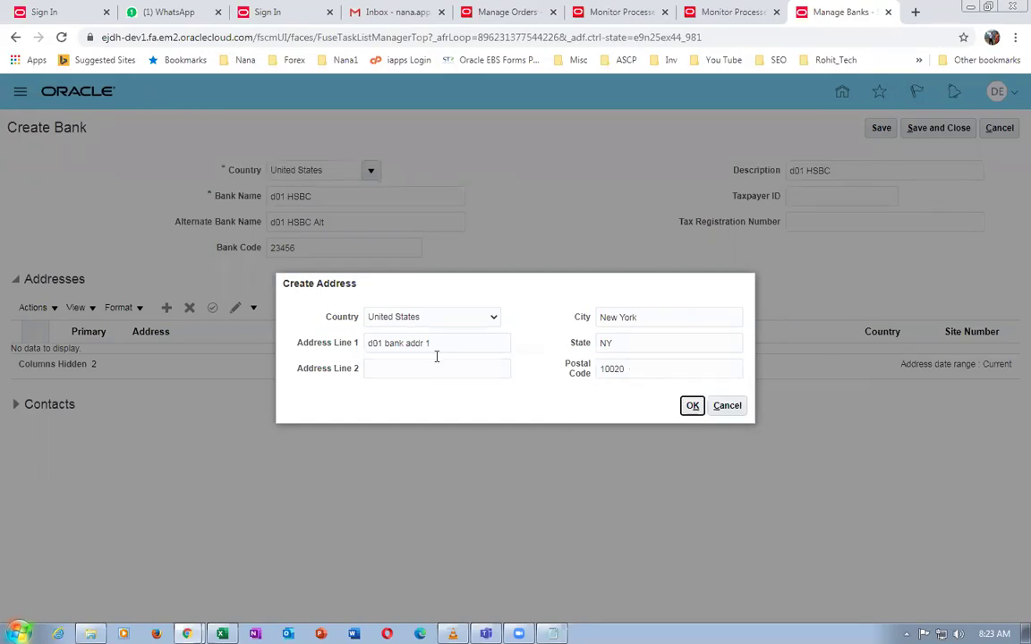
{"action": "left_click", "coordinate": [691, 406]}
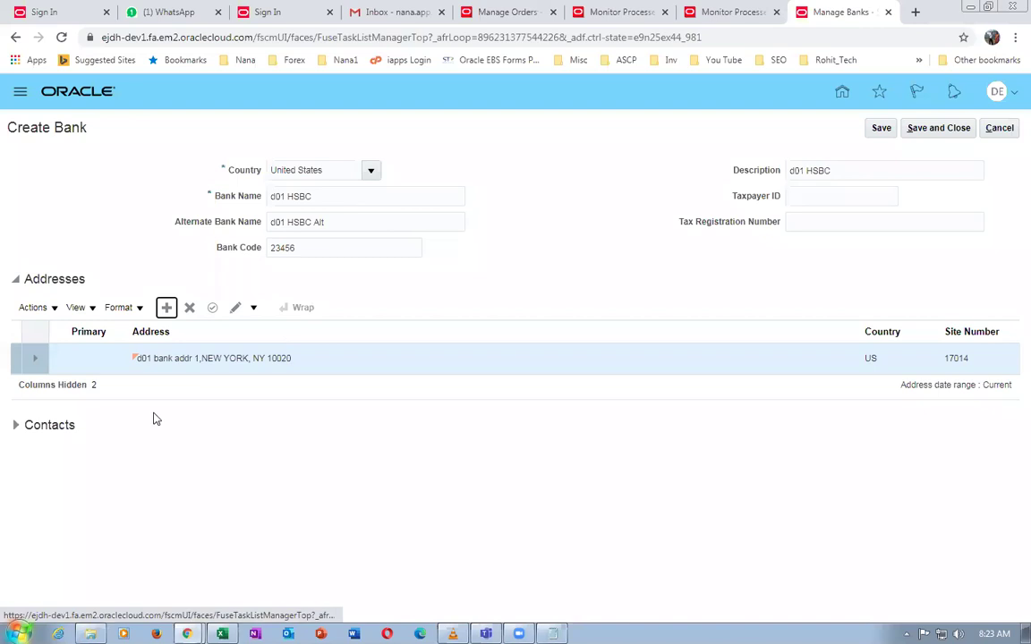
{"action": "left_click", "coordinate": [16, 426]}
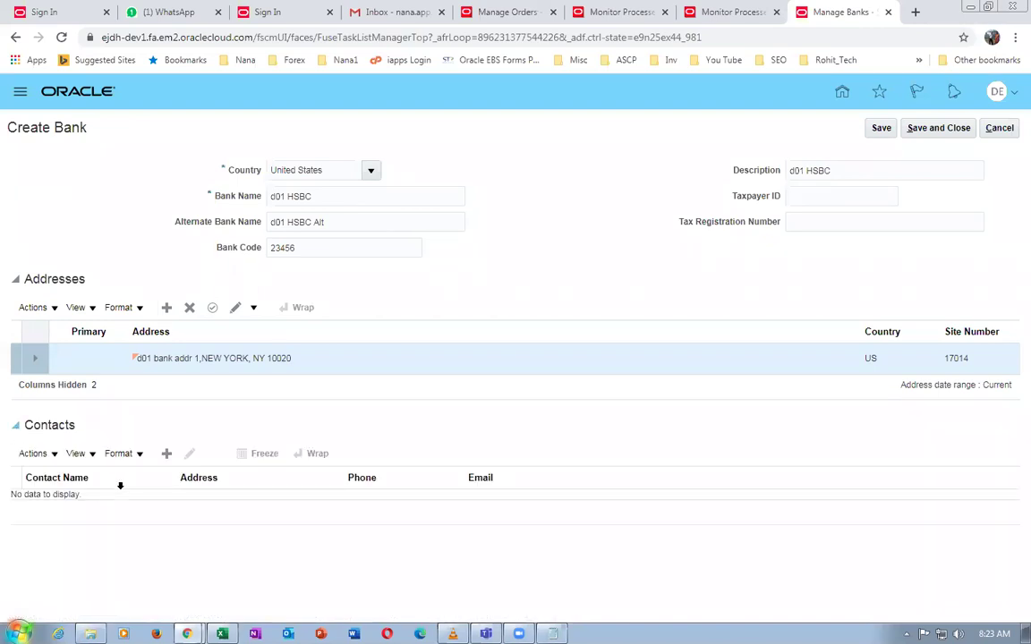
Add a bank contact with the contact's first and last name, leaving the middle name empty
{"action": "left_click", "coordinate": [167, 455]}
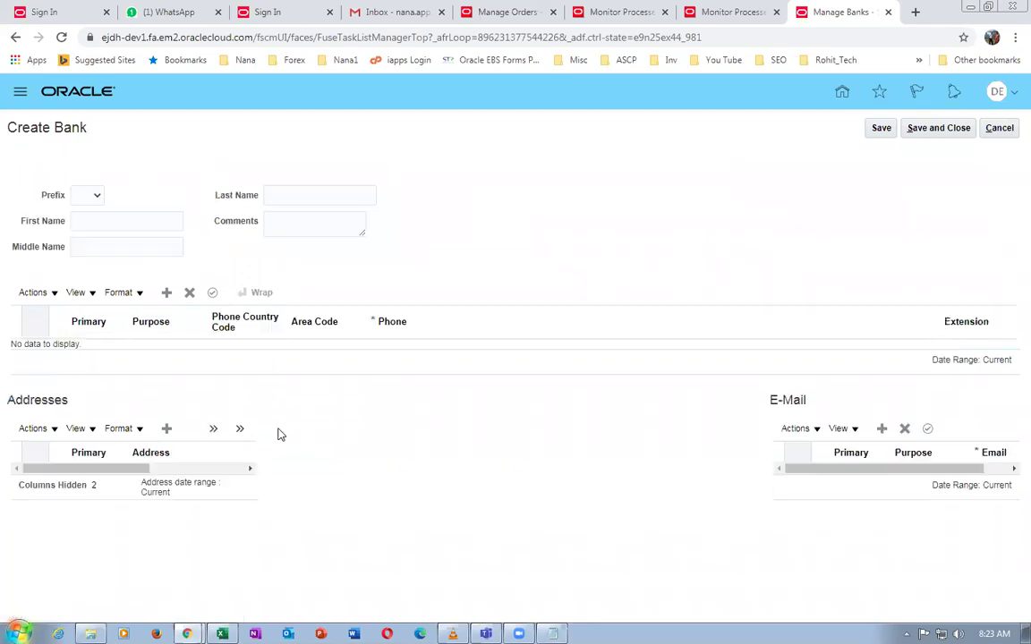
{"action": "left_click", "coordinate": [77, 196]}
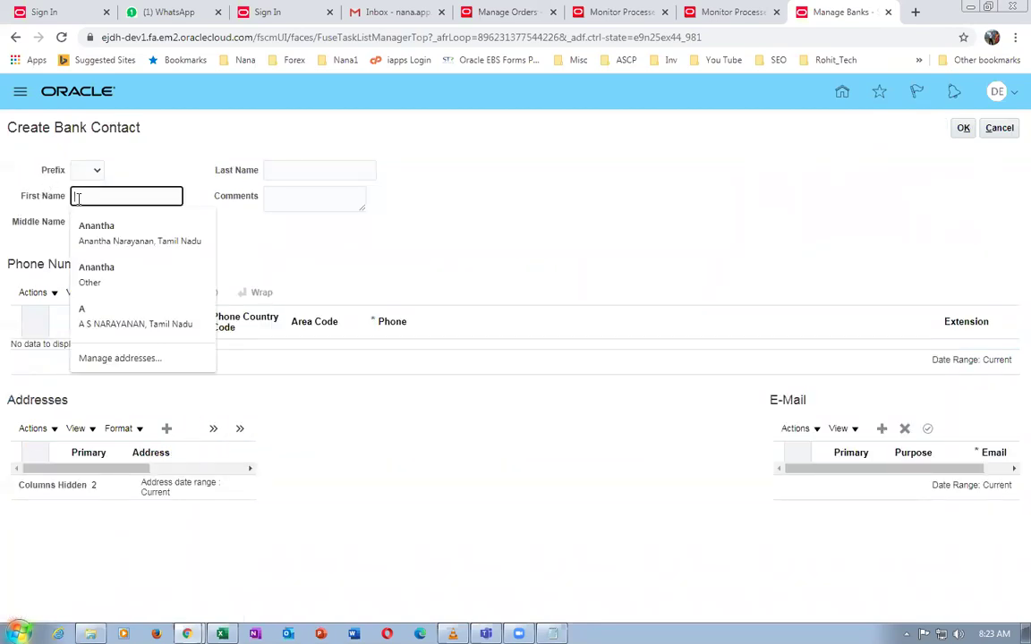
{"action": "type", "text": "Anantha 1"}
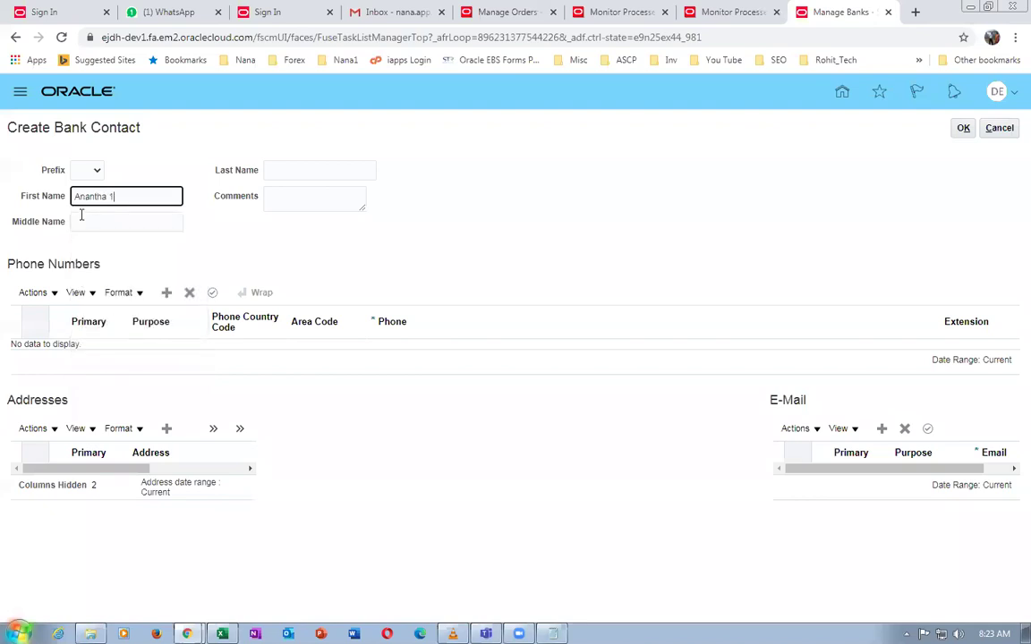
{"action": "left_click", "coordinate": [83, 219]}
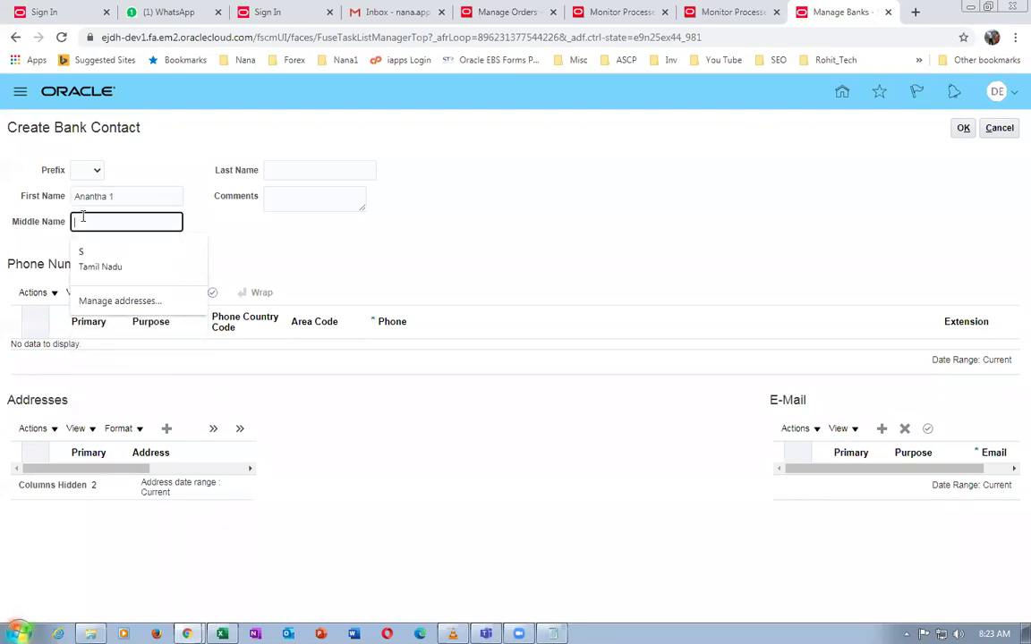
{"action": "type", "text": "Nana 1"}
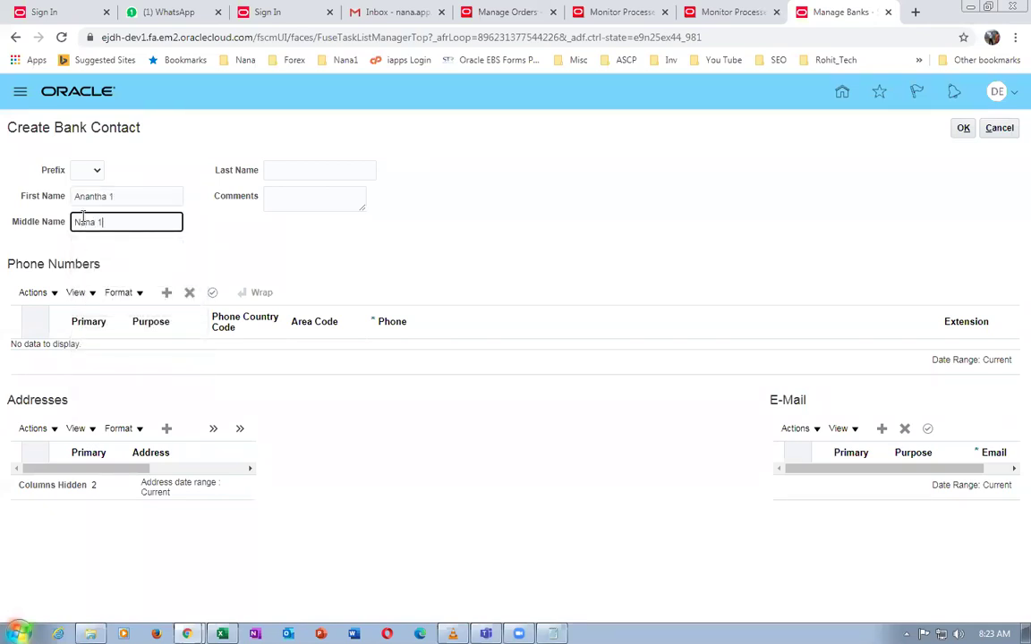
{"action": "left_click_drag", "start_coordinate": [166, 223], "coordinate": [28, 220]}
{"action": "key", "text": "BackSpace"}
{"action": "left_click", "coordinate": [301, 169]}
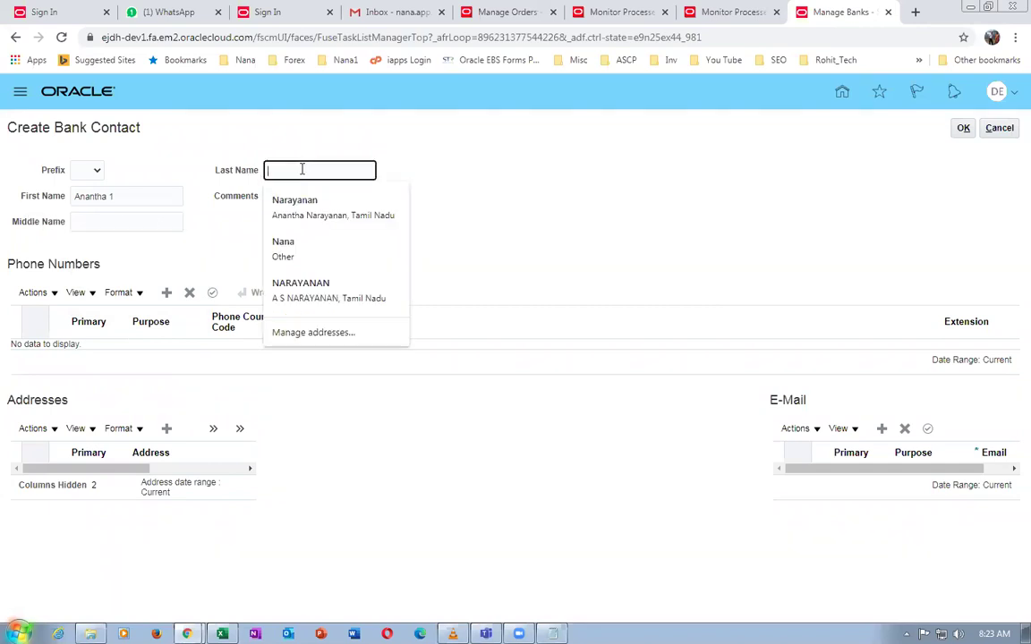
{"action": "type", "text": "Nana"}
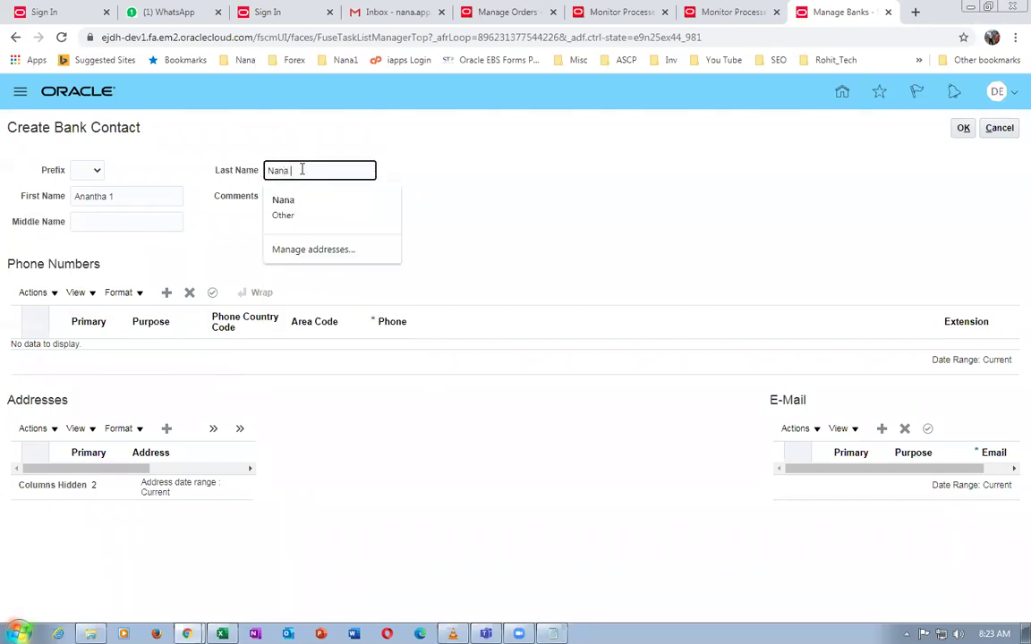
{"action": "type", "text": " 1"}
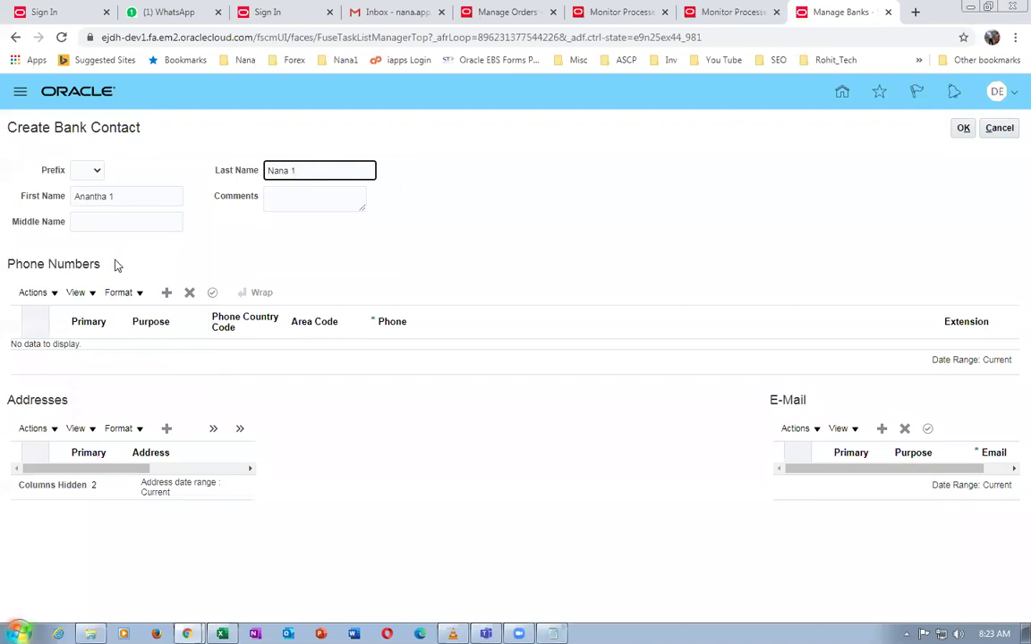
Add a Work phone number for the contact with its area code and number
{"action": "left_click", "coordinate": [161, 293]}
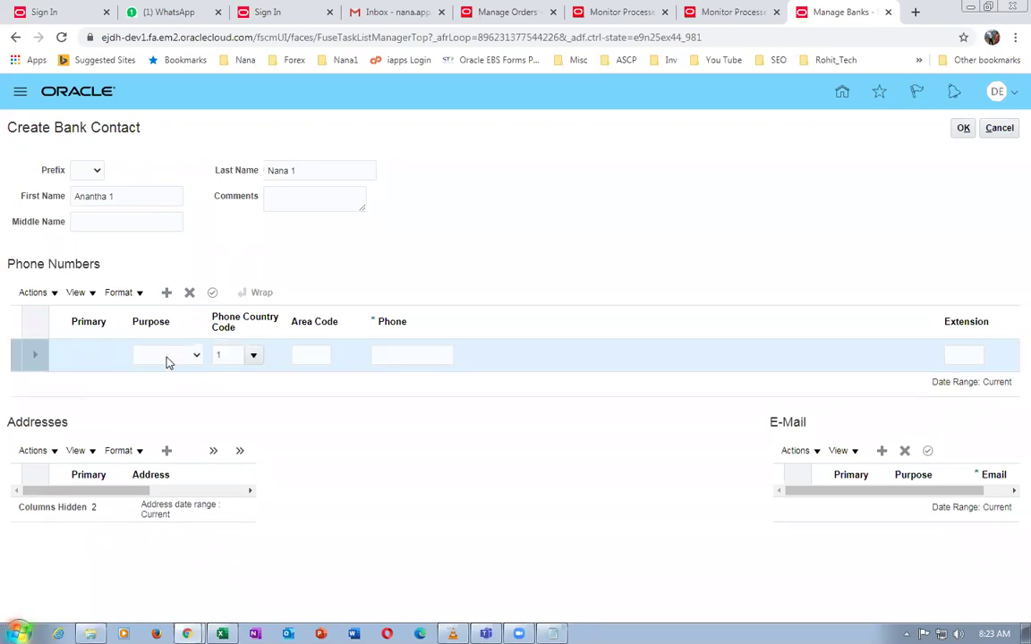
{"action": "left_click", "coordinate": [165, 355]}
{"action": "left_click", "coordinate": [148, 379]}
{"action": "left_click", "coordinate": [305, 357]}
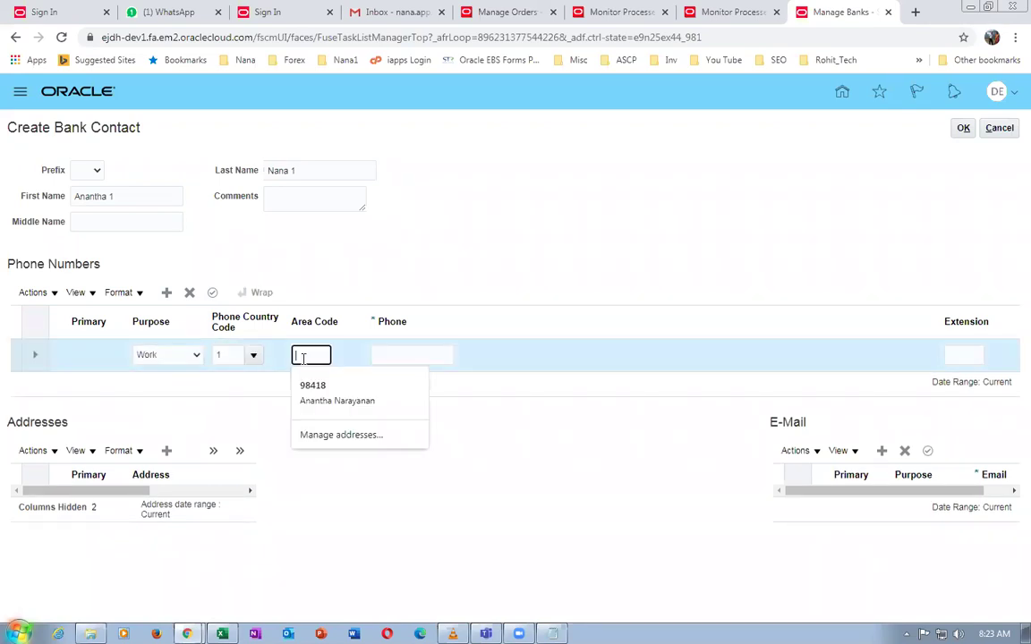
{"action": "type", "text": "44"}
{"action": "left_click", "coordinate": [404, 351]}
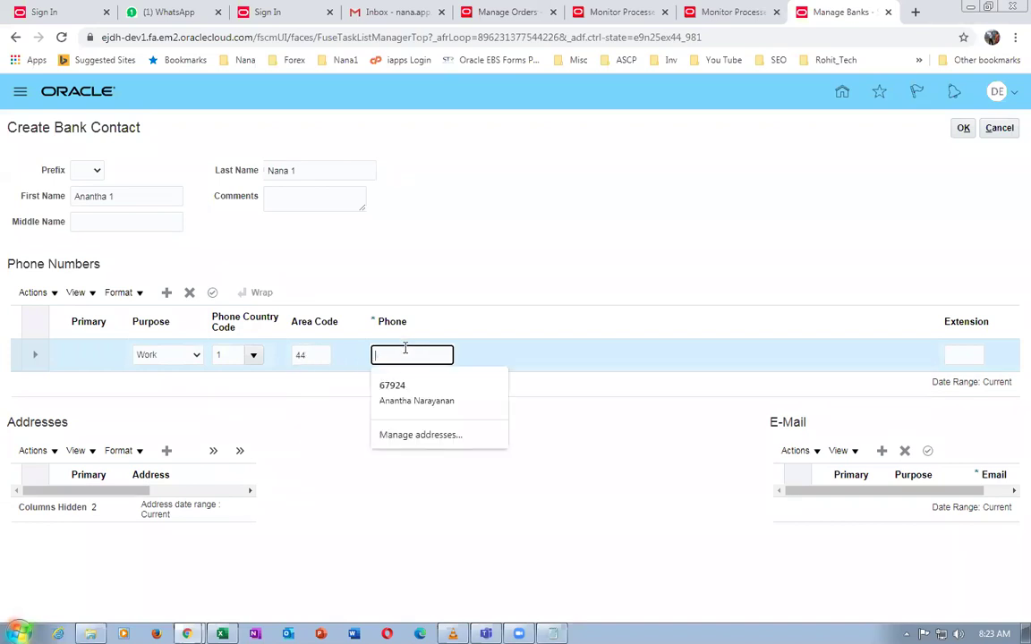
{"action": "type", "text": "234567890"}
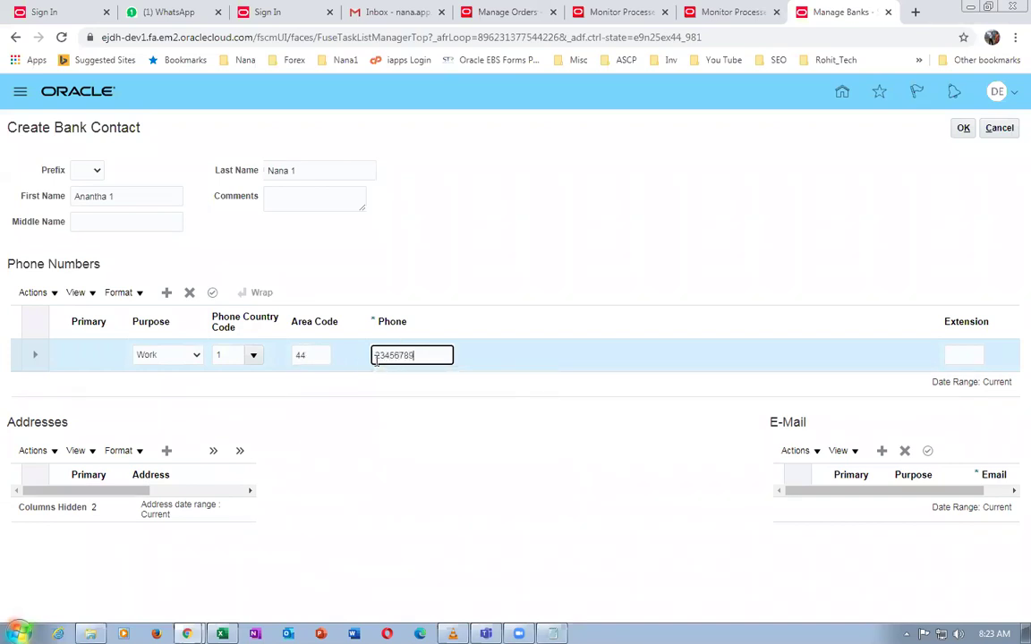
{"action": "left_click", "coordinate": [212, 291]}
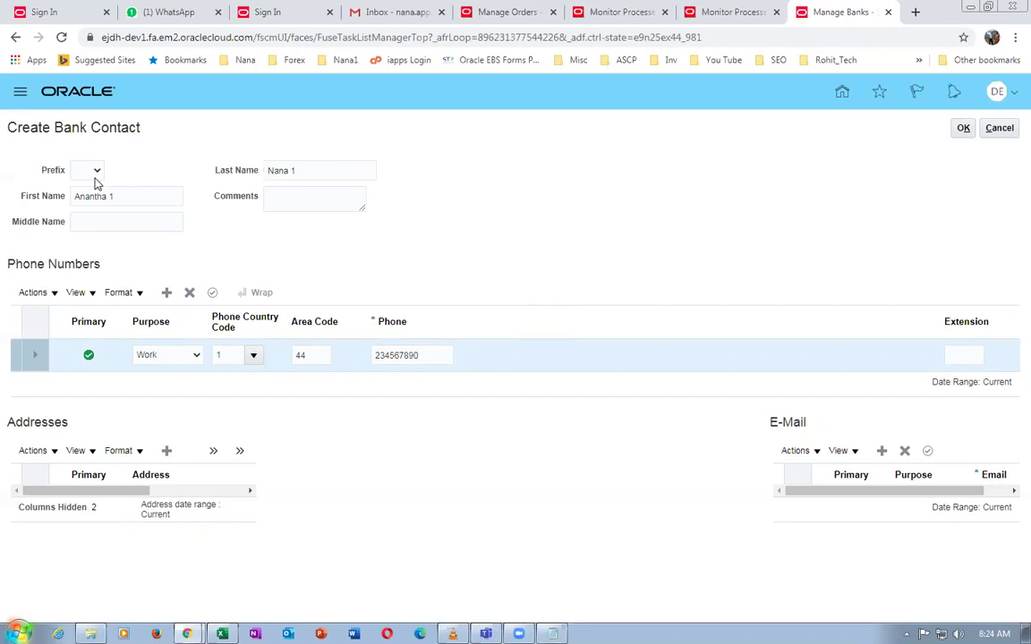
Add the contact's street address in New York, NY, postal code 10020
{"action": "left_click", "coordinate": [167, 452]}
{"action": "left_click", "coordinate": [379, 348]}
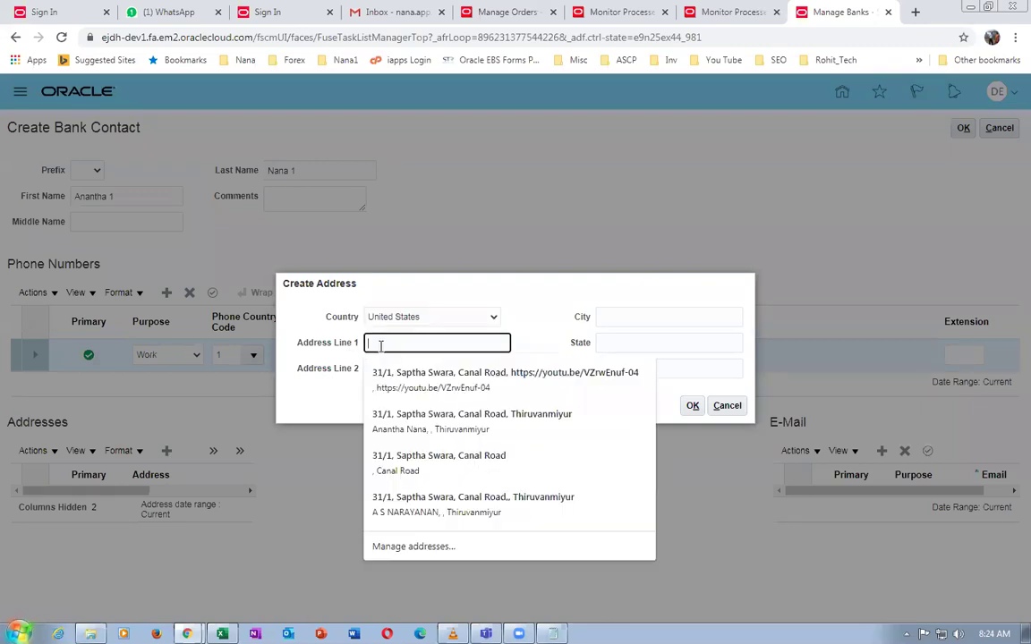
{"action": "type", "text": "ddr contact "}
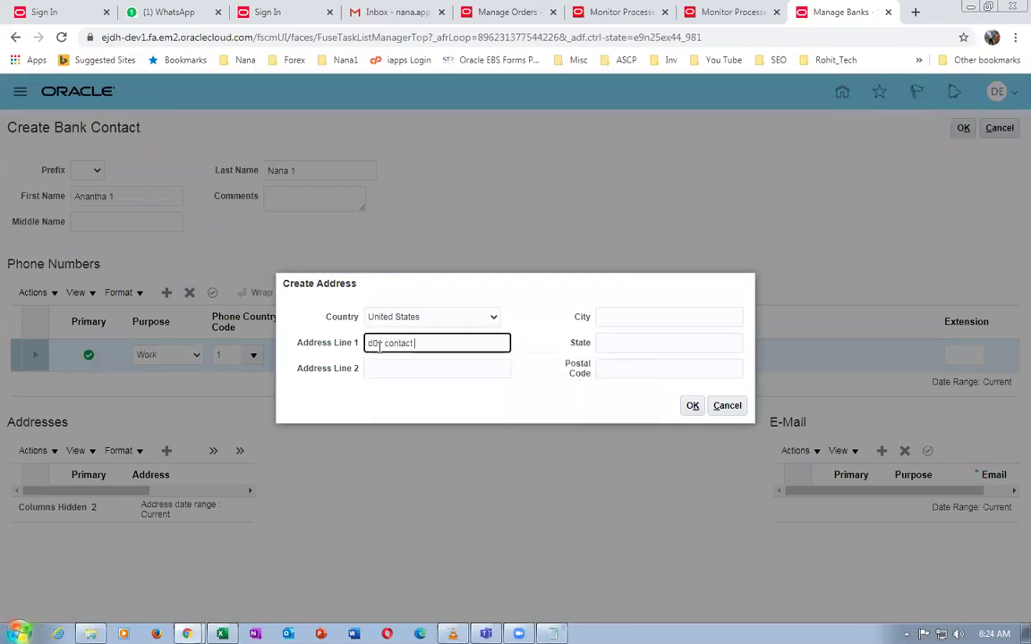
{"action": "type", "text": "addr 2"}
{"action": "left_click", "coordinate": [612, 320]}
{"action": "type", "text": "N"}
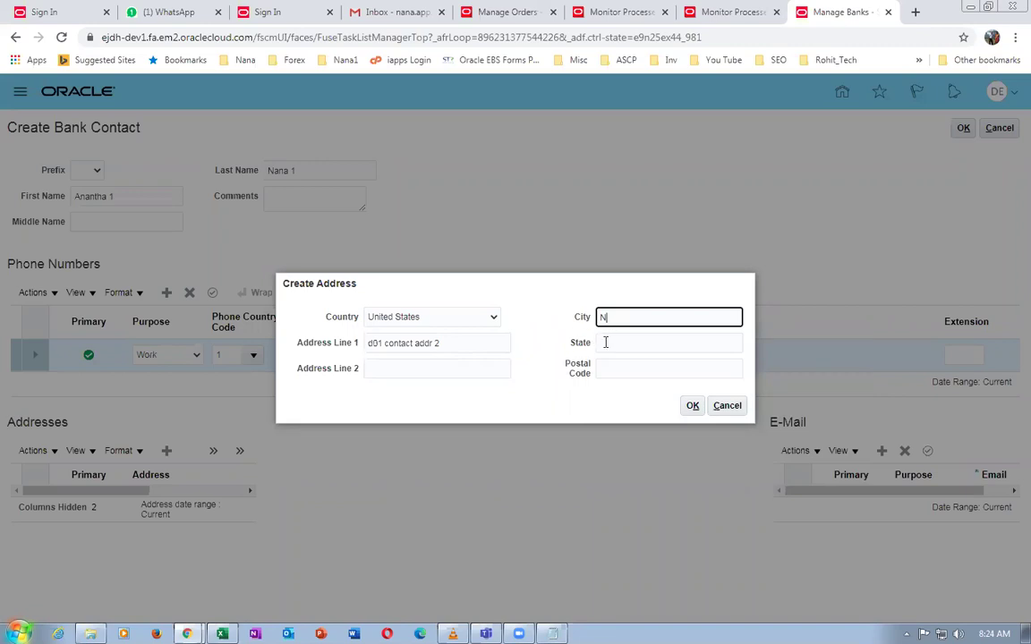
{"action": "type", "text": "ew York"}
{"action": "left_click", "coordinate": [610, 343]}
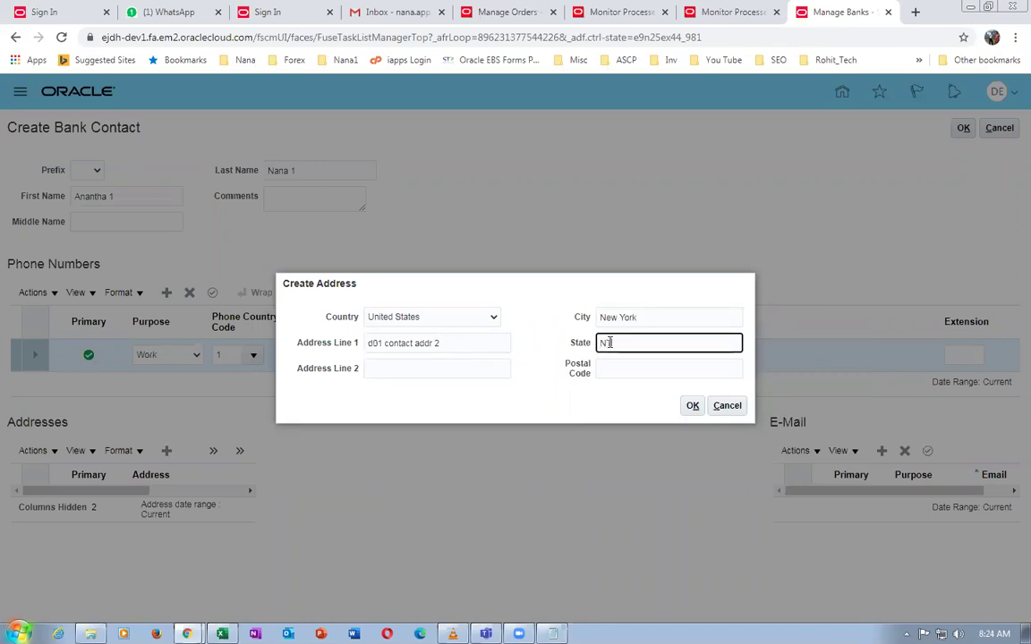
{"action": "type", "text": "N"}
{"action": "key", "text": "Tab"}
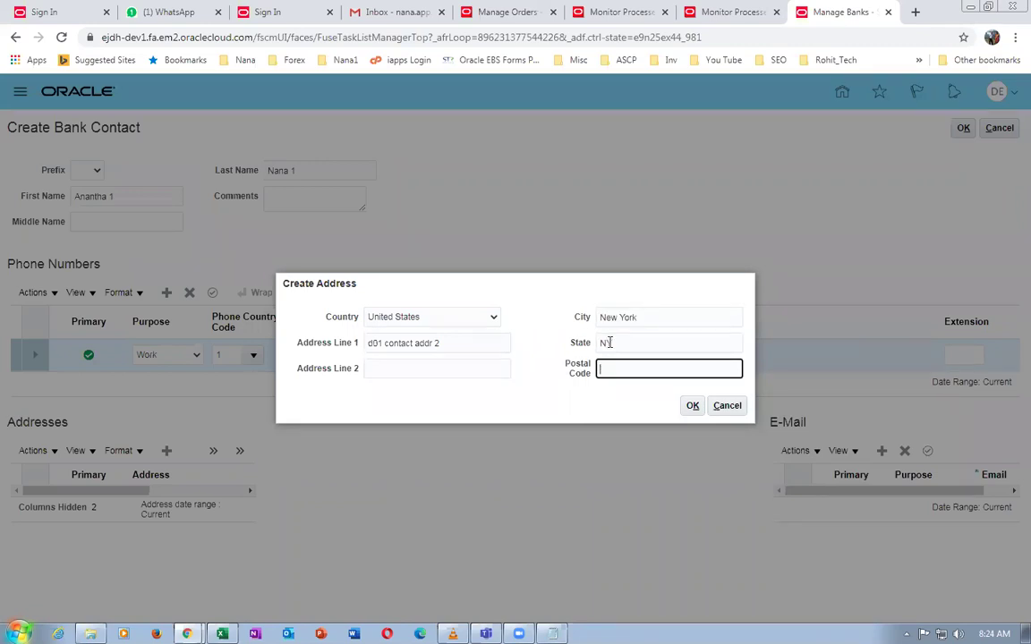
{"action": "type", "text": "10020"}
{"action": "key", "text": "Tab"}
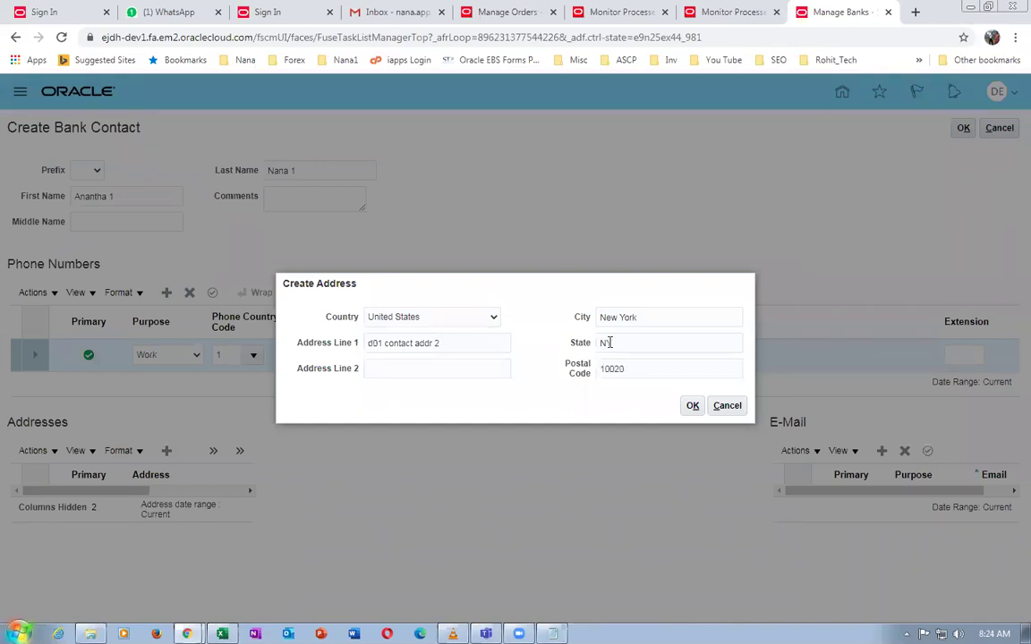
{"action": "left_click", "coordinate": [693, 406]}
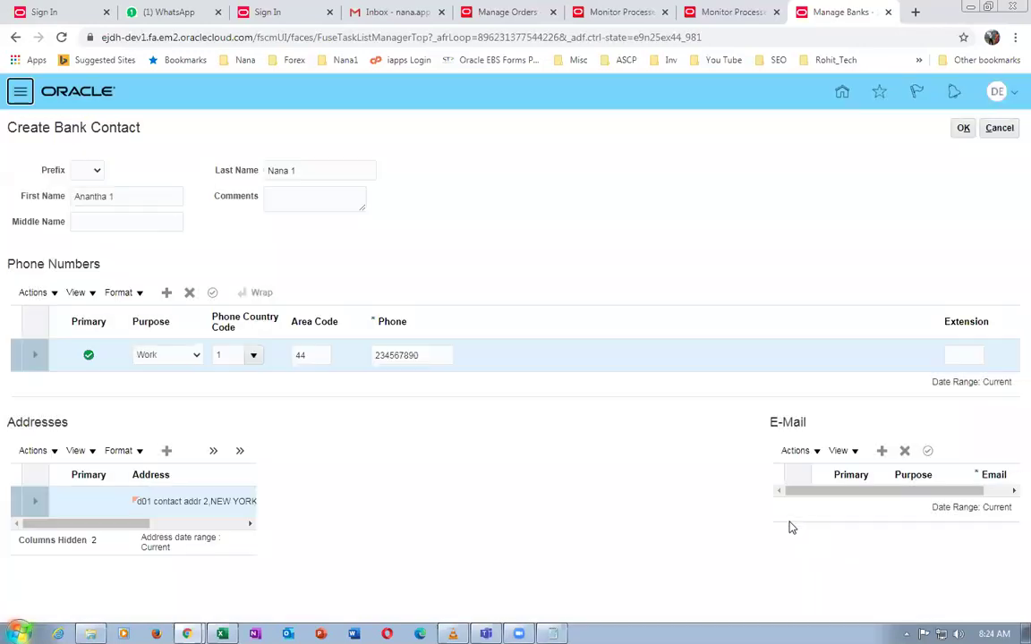
Add a Work e-mail address for the contact and confirm the new bank contact
{"action": "left_click", "coordinate": [886, 452]}
{"action": "left_click", "coordinate": [908, 508]}
{"action": "left_click", "coordinate": [908, 529]}
{"action": "left_click", "coordinate": [977, 503]}
{"action": "type", "text": "me@you.com"}
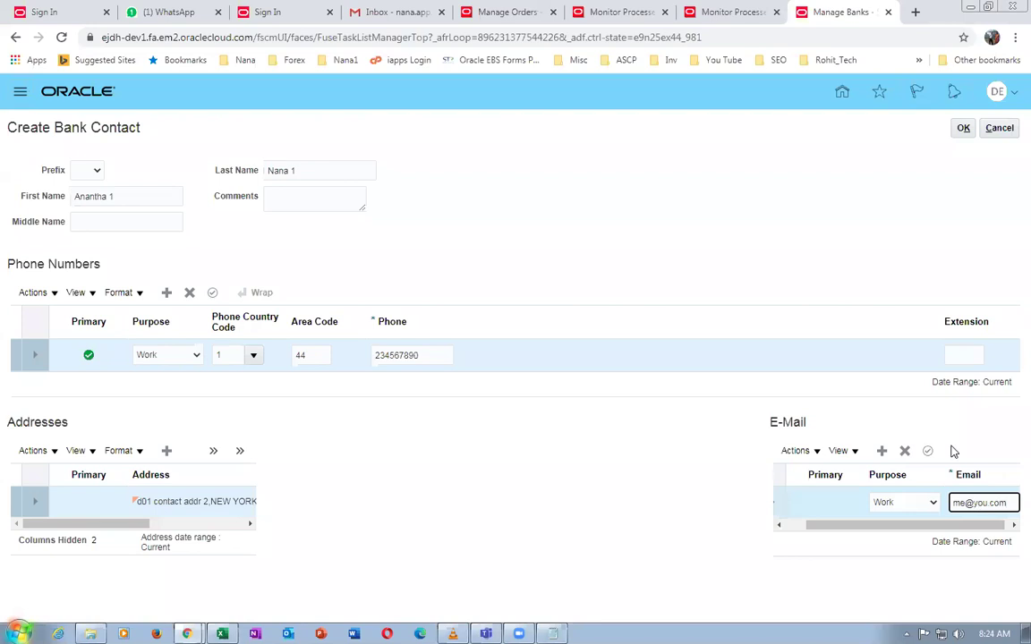
{"action": "left_click", "coordinate": [677, 407]}
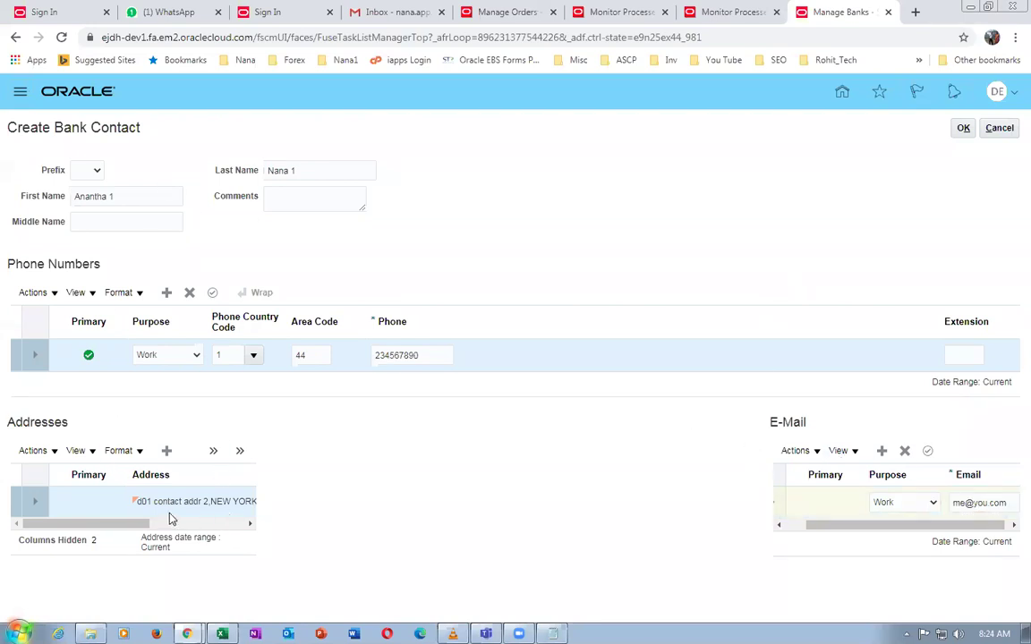
{"action": "left_click", "coordinate": [963, 128]}
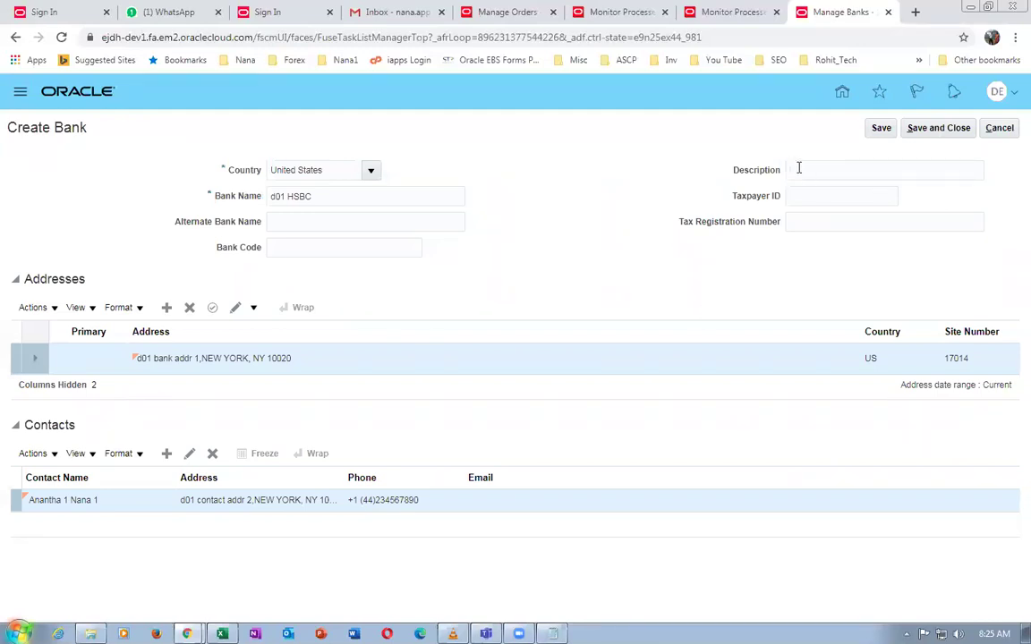
Save the d01 HSBC bank, then copy 'Manage Bank Branches' from the Excel task sheet
{"action": "left_click", "coordinate": [939, 128]}
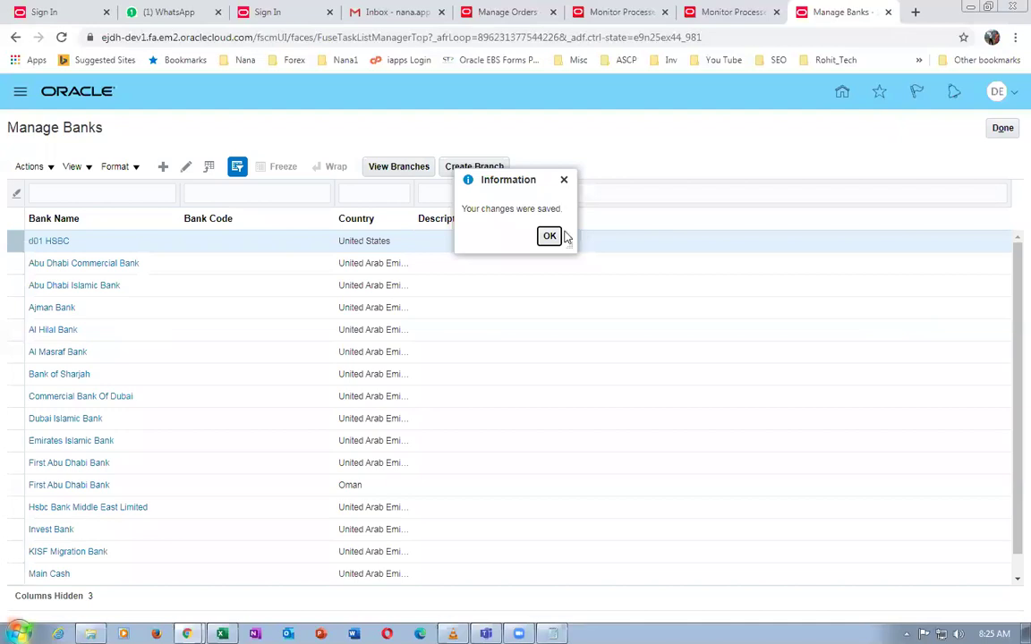
{"action": "left_click", "coordinate": [549, 237]}
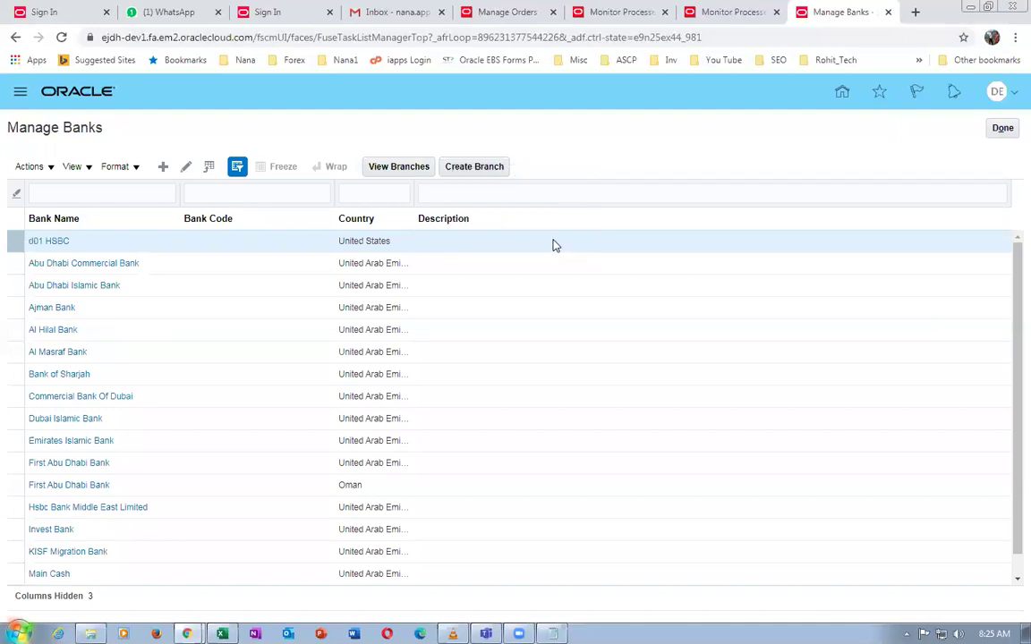
{"action": "key", "text": "alt+Tab"}
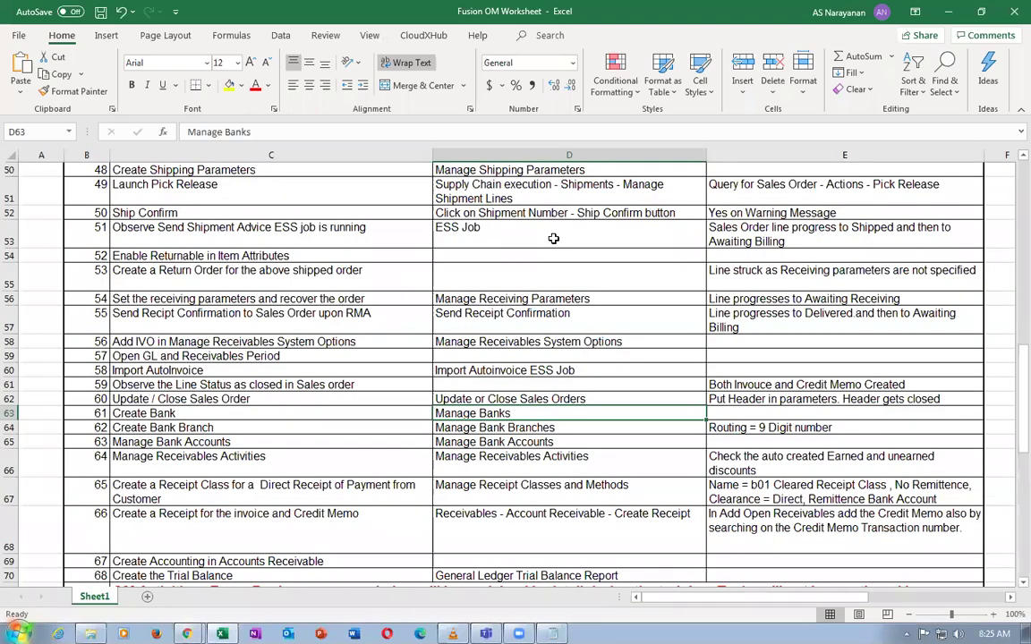
{"action": "left_click", "coordinate": [490, 429]}
{"action": "key", "text": "ctrl+c"}
{"action": "key", "text": "alt+Tab"}
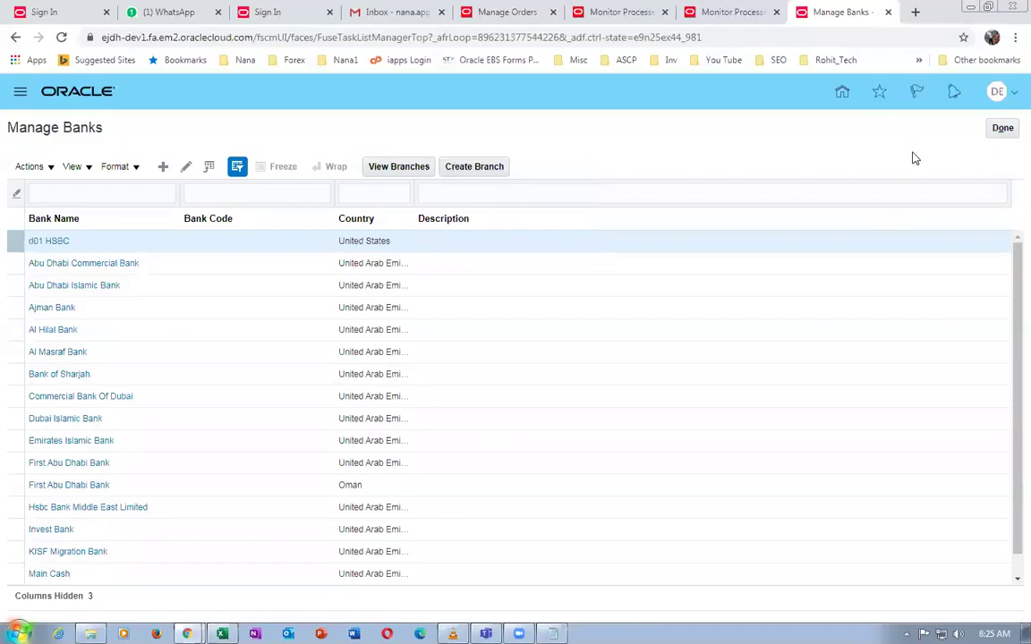
Find and open the Manage Bank Branches task and start a new branch
{"action": "left_click", "coordinate": [1002, 131]}
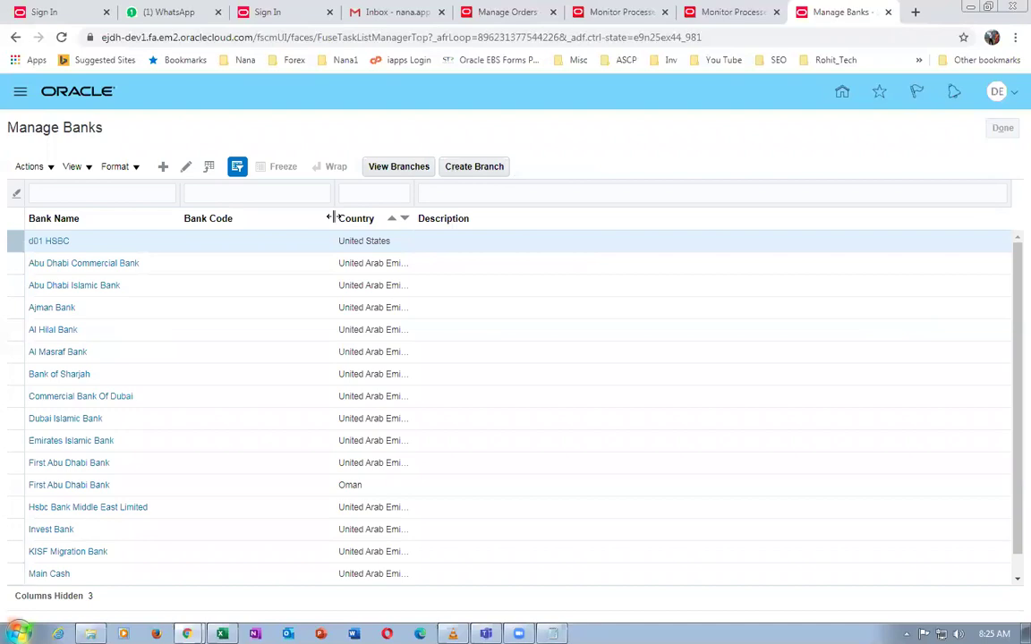
{"action": "key", "text": "ctrl+v"}
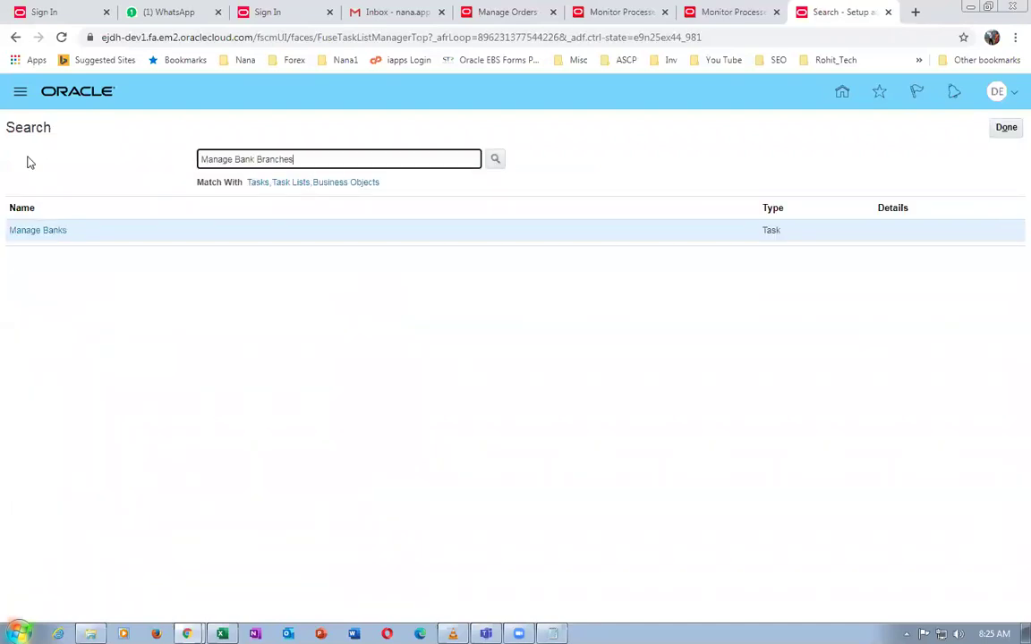
{"action": "key", "text": "Return"}
{"action": "left_click", "coordinate": [52, 230]}
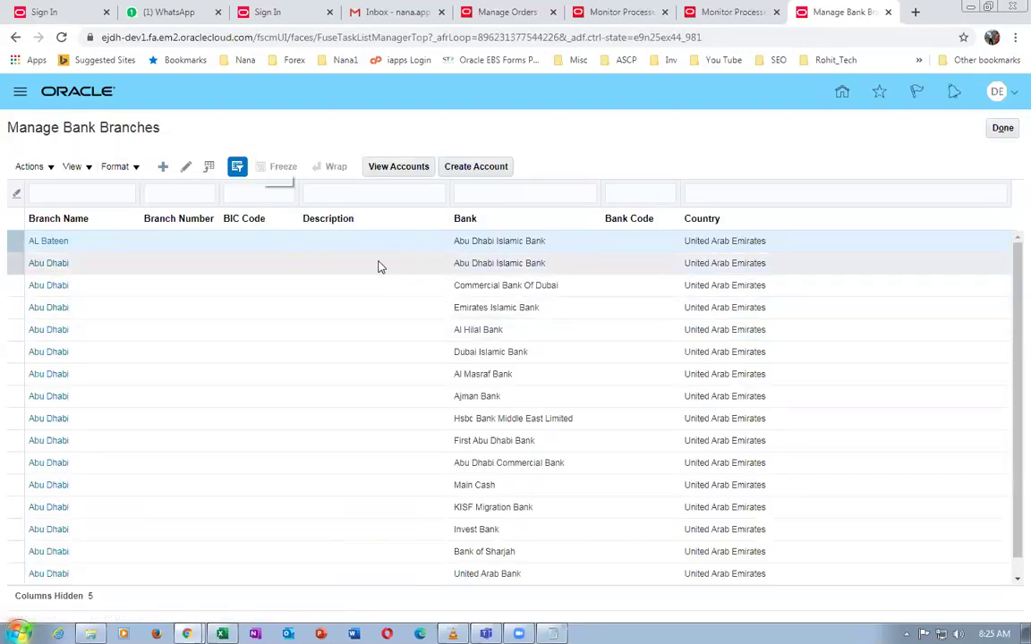
{"action": "left_click", "coordinate": [323, 176]}
Choose bank d01 HSBC, add an '_Alt' alternate branch name and routing number 021234567
{"action": "type", "text": "d01"}
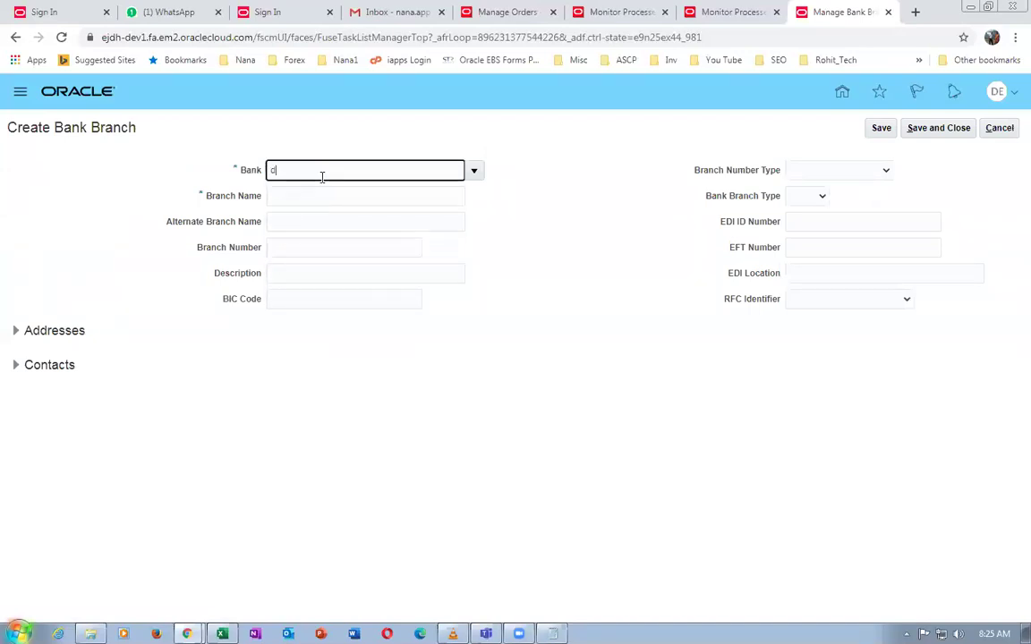
{"action": "key", "text": "Tab"}
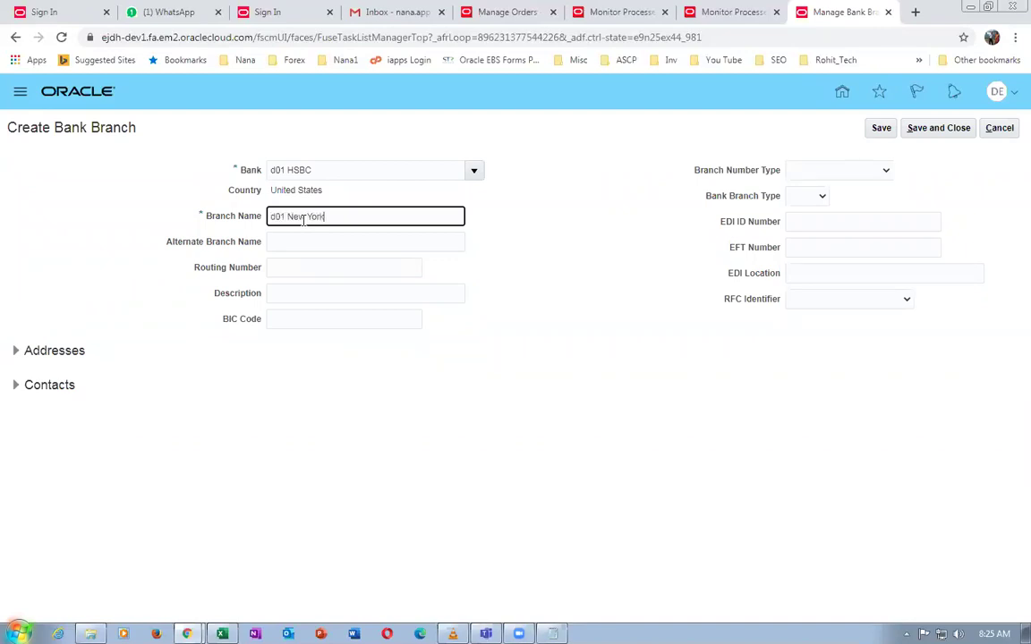
{"action": "type", "text": "anc"}
{"action": "key", "text": "ctrl+a"}
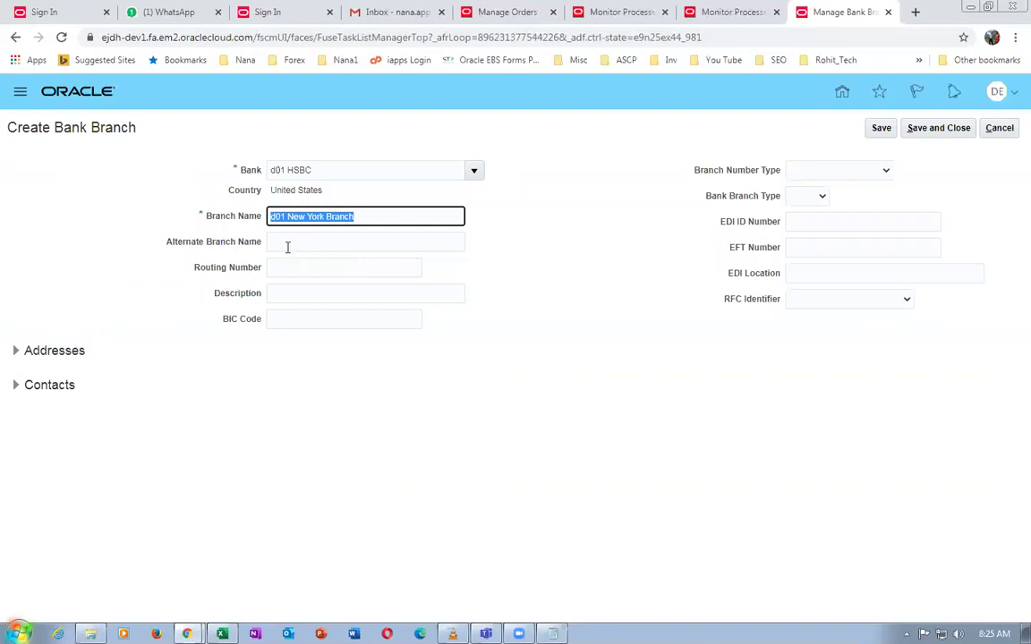
{"action": "left_click", "coordinate": [288, 246]}
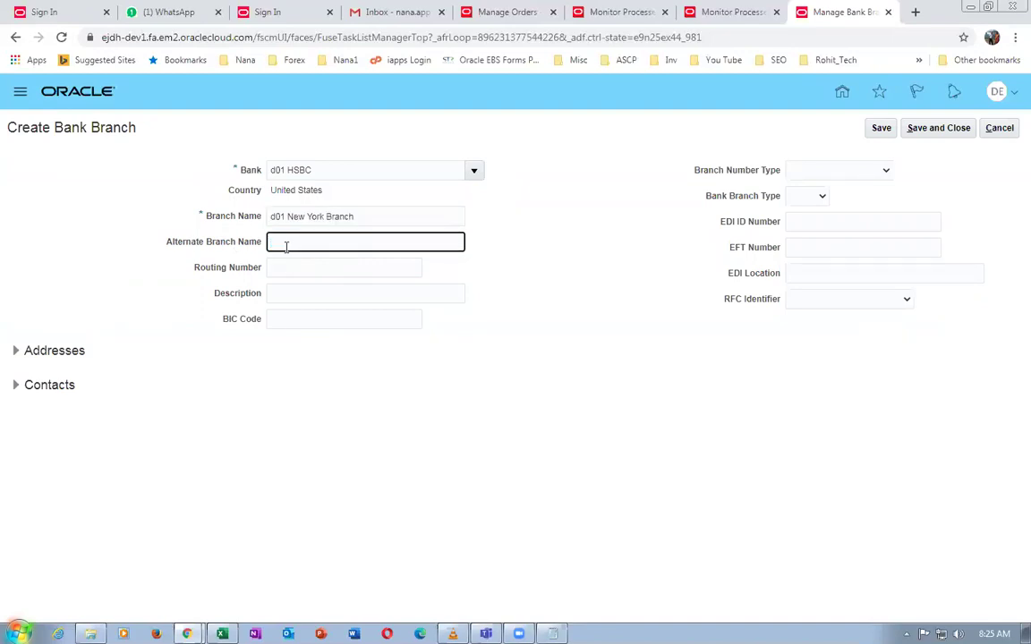
{"action": "key", "text": "ctrl+v"}
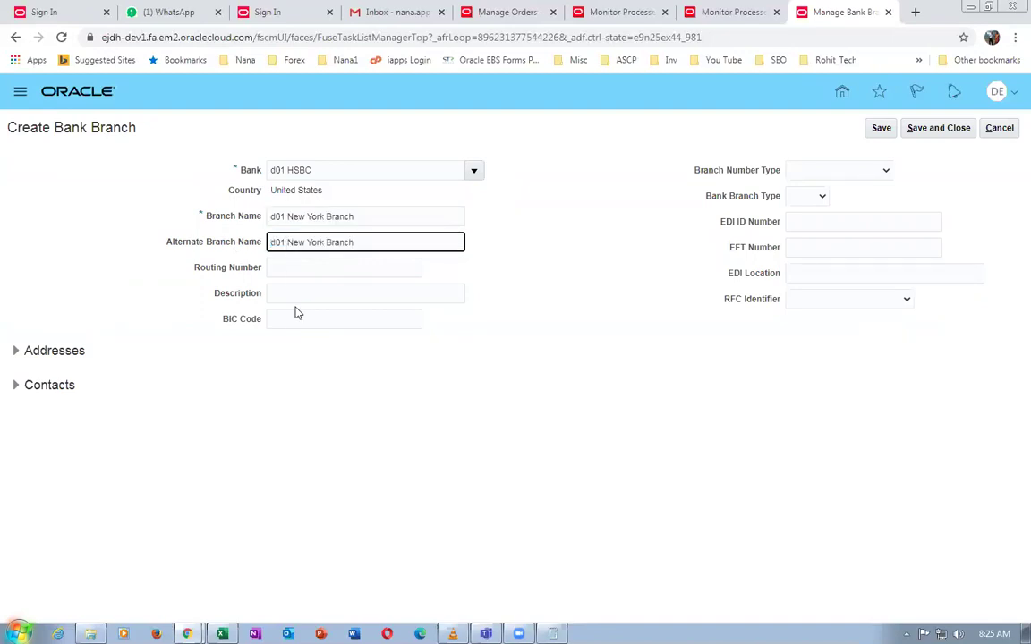
{"action": "type", "text": "_Alt"}
{"action": "left_click", "coordinate": [312, 268]}
{"action": "type", "text": "02"}
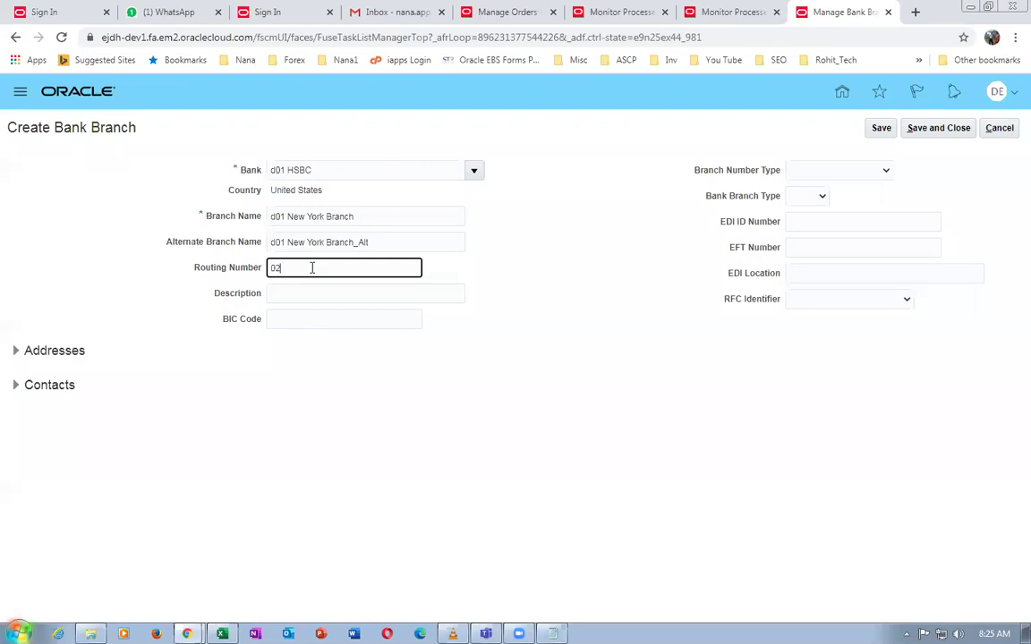
{"action": "type", "text": "1234567"}
Set the description to 'd01 New York Branch' and begin the branch address line 'd01 Branch contac'
{"action": "left_click", "coordinate": [299, 294]}
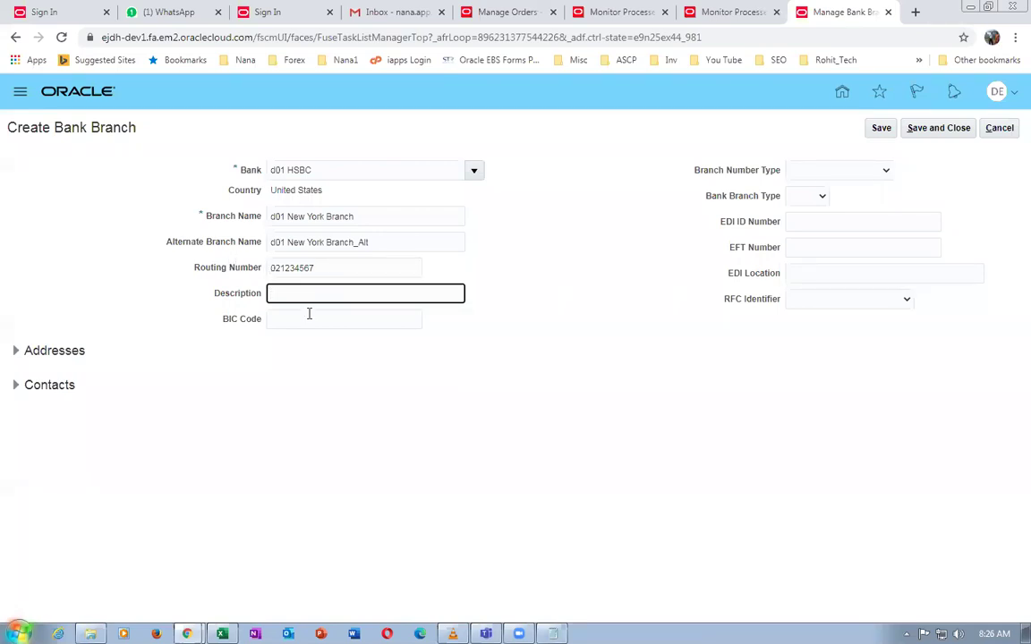
{"action": "left_click_drag", "start_coordinate": [358, 220], "coordinate": [145, 221]}
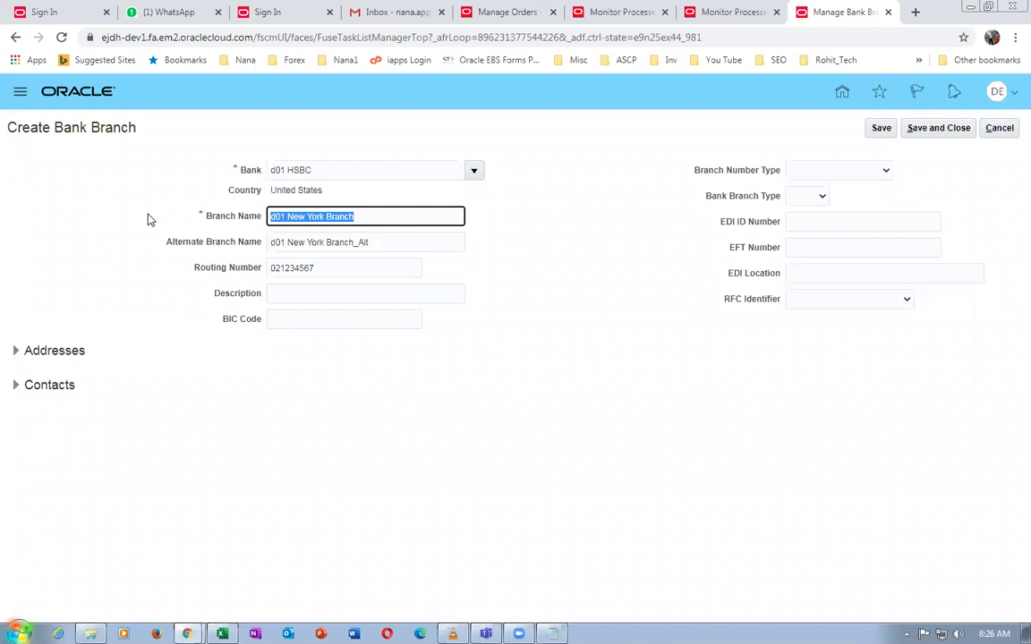
{"action": "left_click", "coordinate": [301, 301]}
{"action": "key", "text": "ctrl+v"}
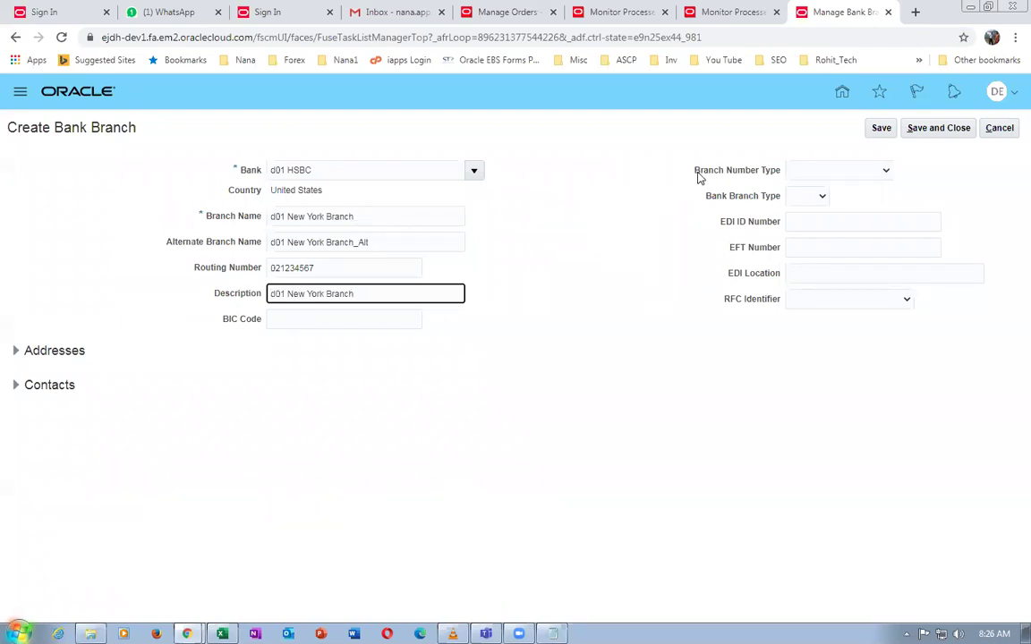
{"action": "left_click", "coordinate": [815, 175]}
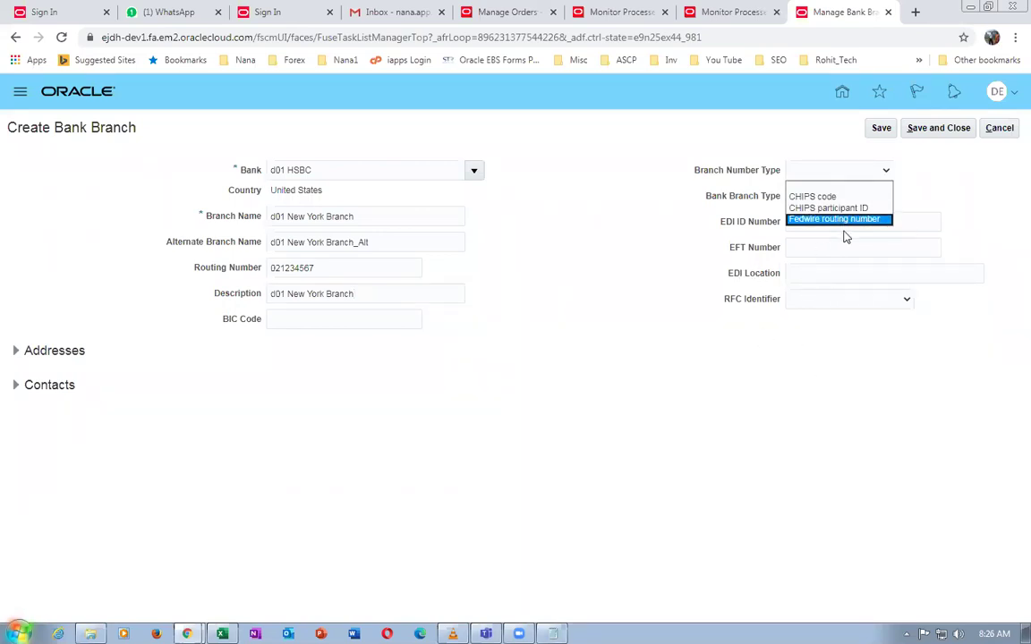
{"action": "left_click", "coordinate": [550, 292]}
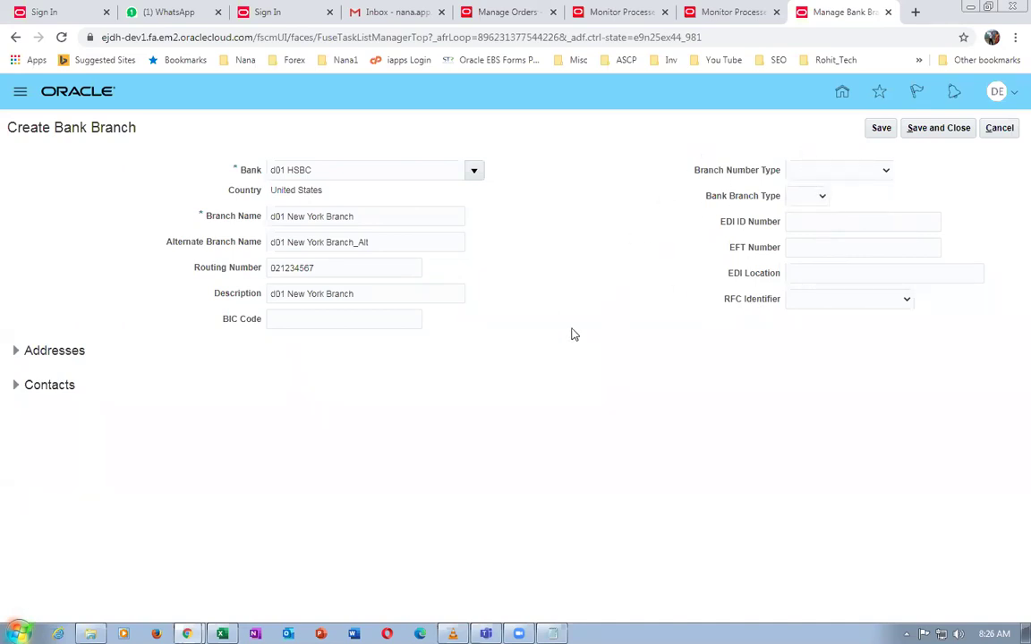
{"action": "left_click", "coordinate": [15, 351]}
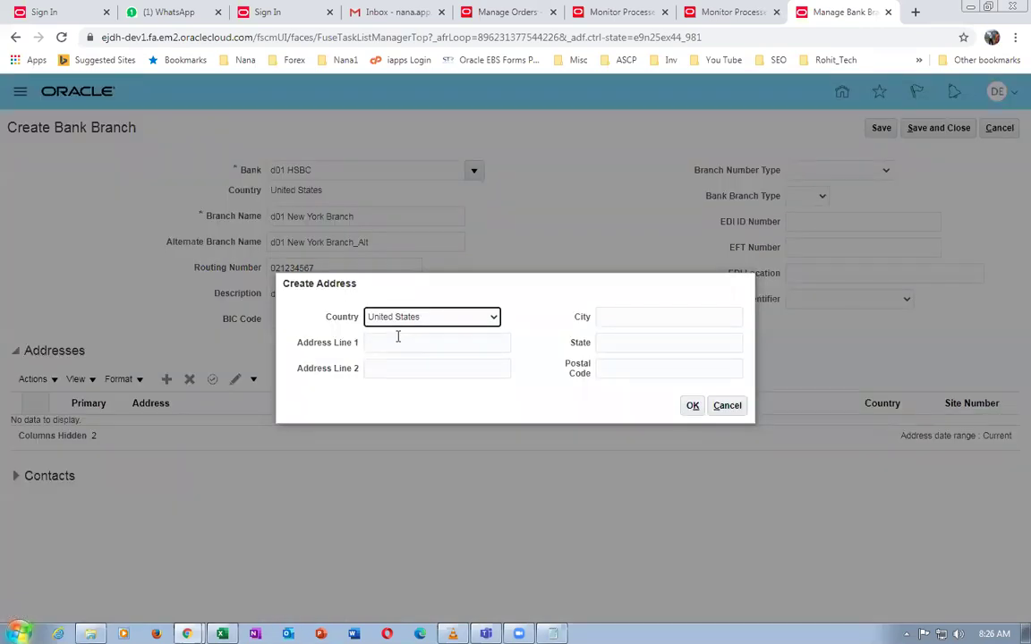
{"action": "left_click", "coordinate": [397, 340]}
{"action": "type", "text": "d"}
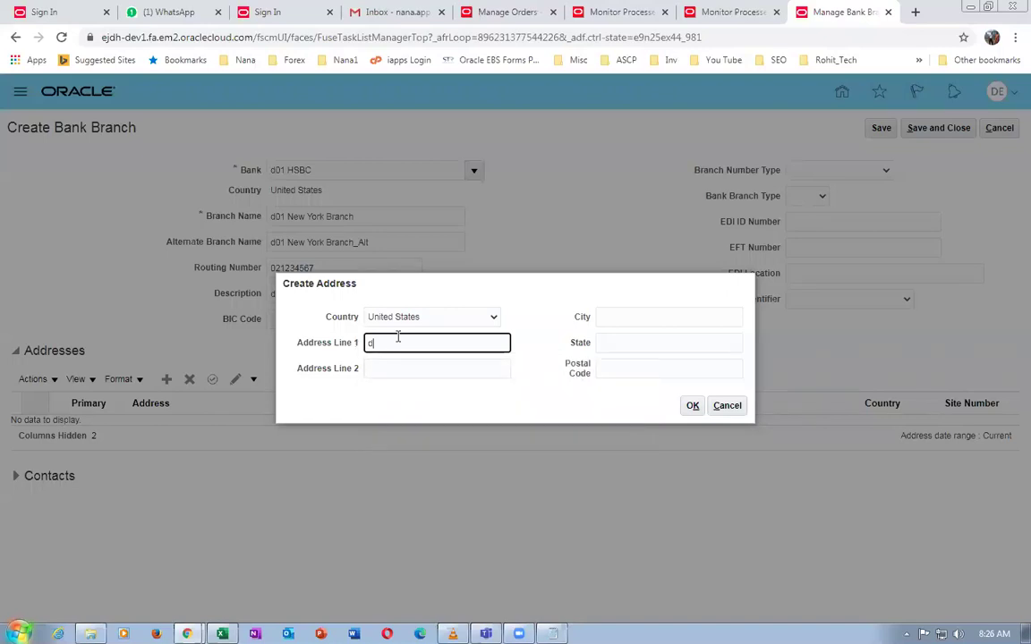
{"action": "type", "text": "01 Branch contact 3"}
Complete the branch address in New York, NY 10020, and show the branch contacts
{"action": "left_click", "coordinate": [600, 318]}
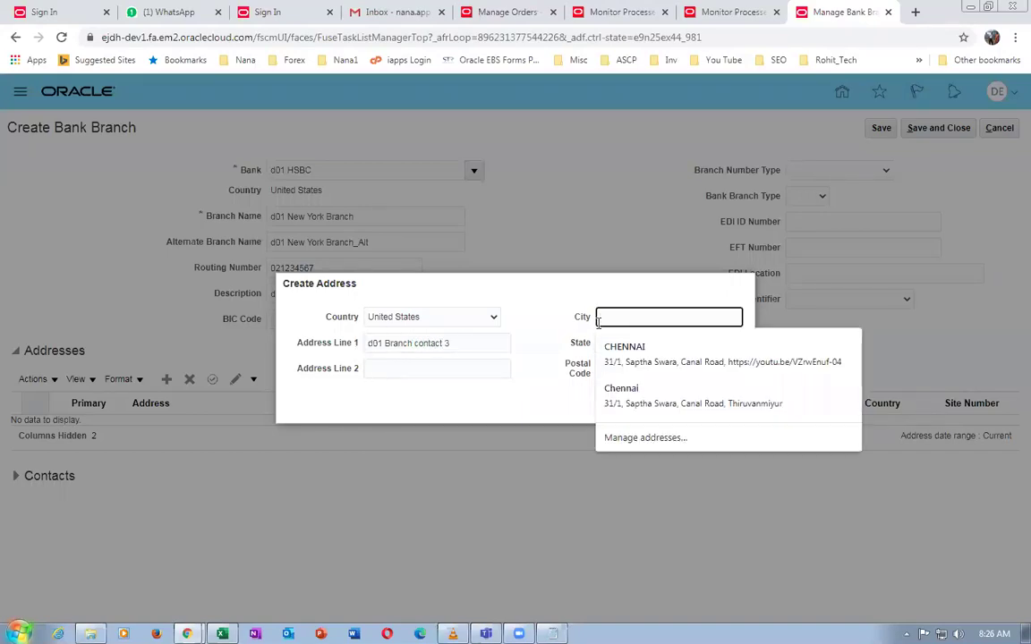
{"action": "type", "text": "New York"}
{"action": "key", "text": "Tab"}
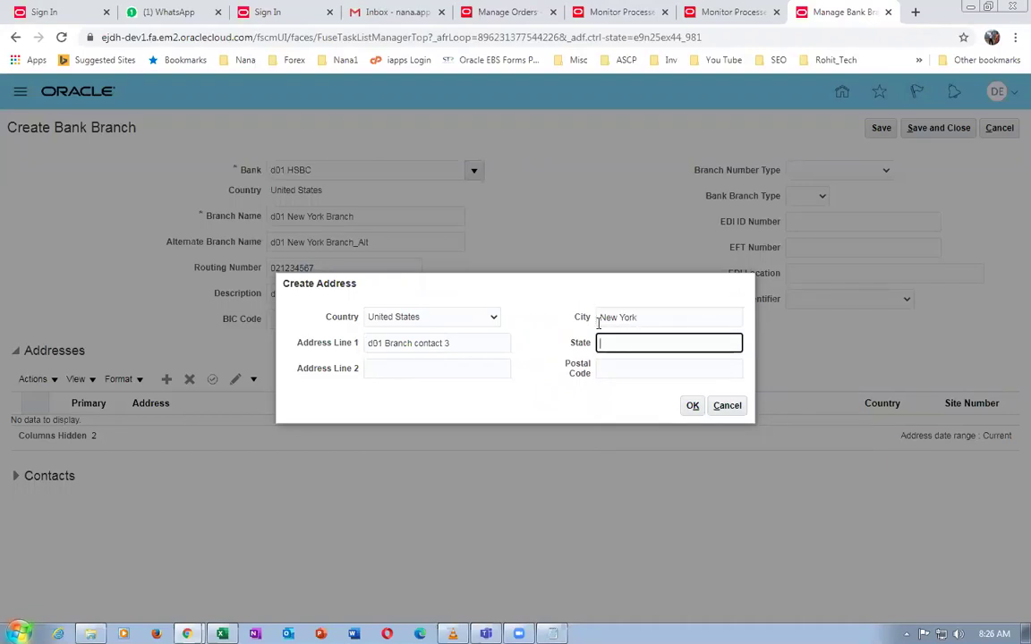
{"action": "key", "text": "Tab"}
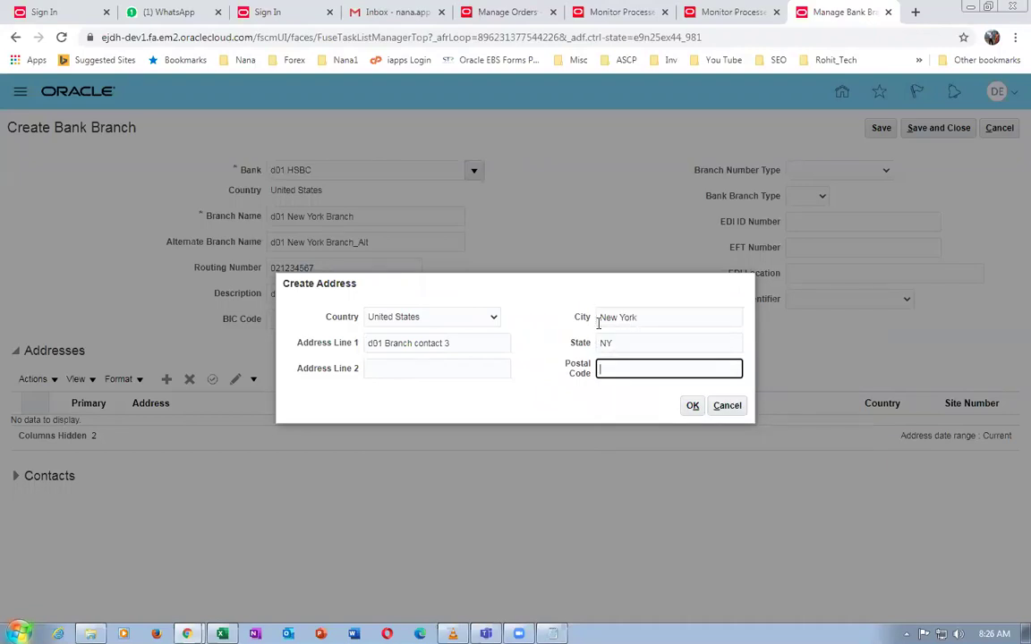
{"action": "type", "text": "10020"}
{"action": "left_click", "coordinate": [694, 407]}
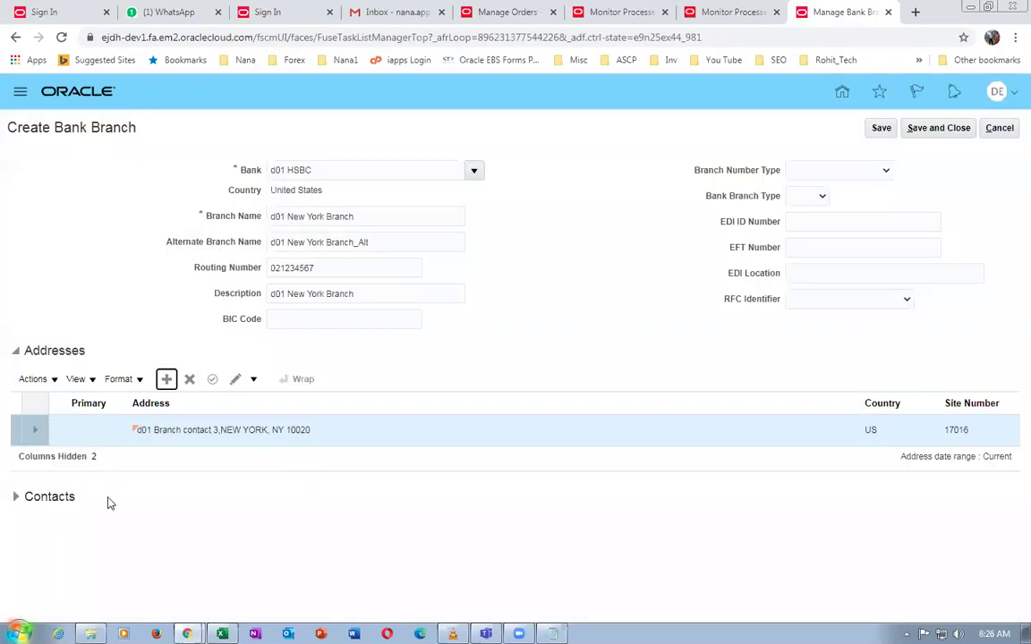
{"action": "left_click", "coordinate": [16, 497]}
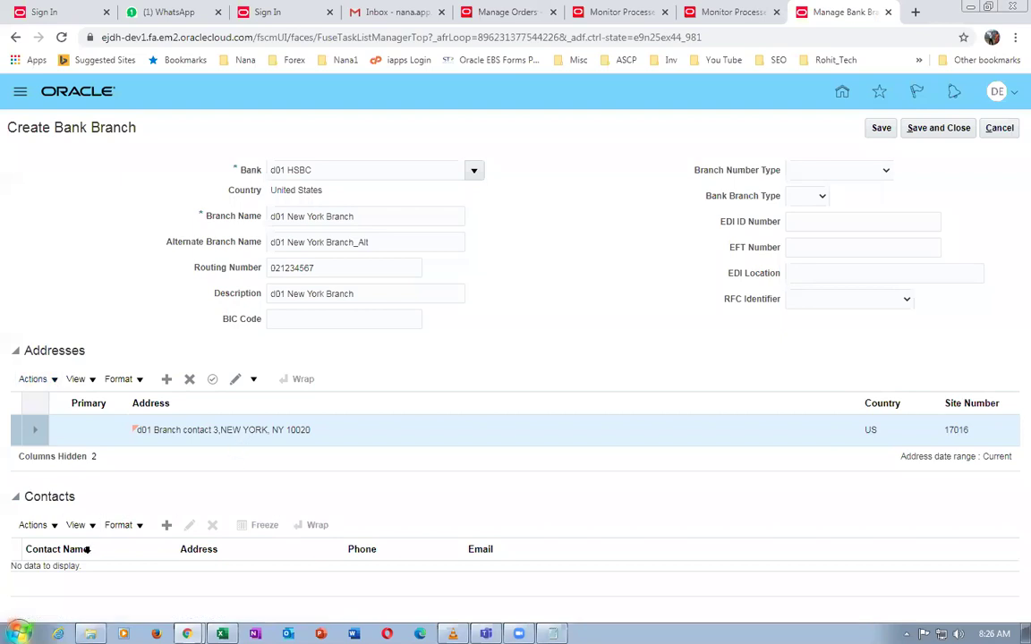
Add a branch contact with the contact's first and last name
{"action": "left_click", "coordinate": [167, 525]}
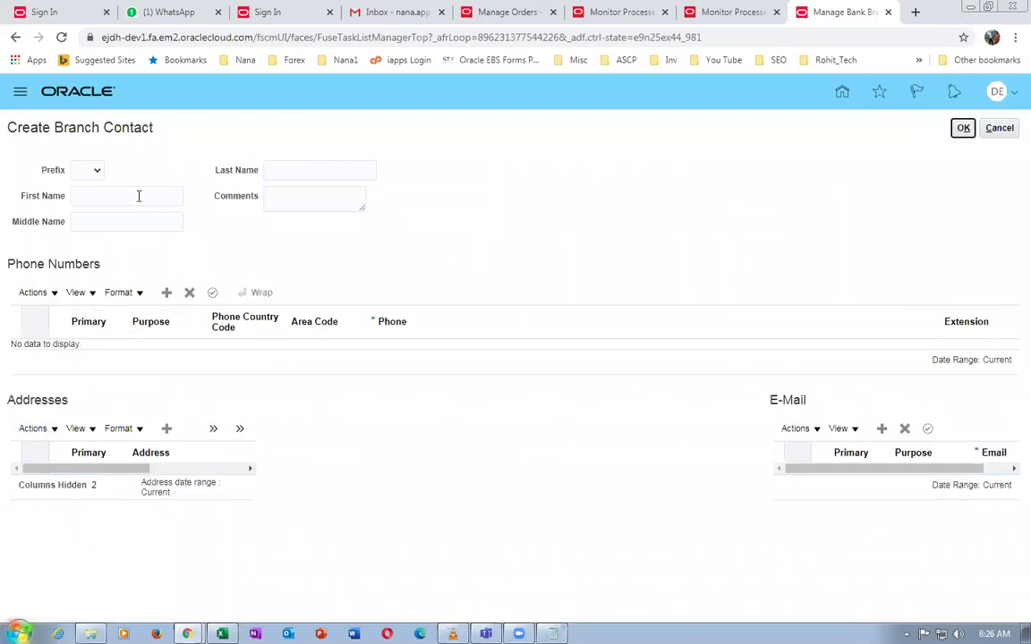
{"action": "left_click", "coordinate": [137, 197]}
{"action": "type", "text": "Anant"}
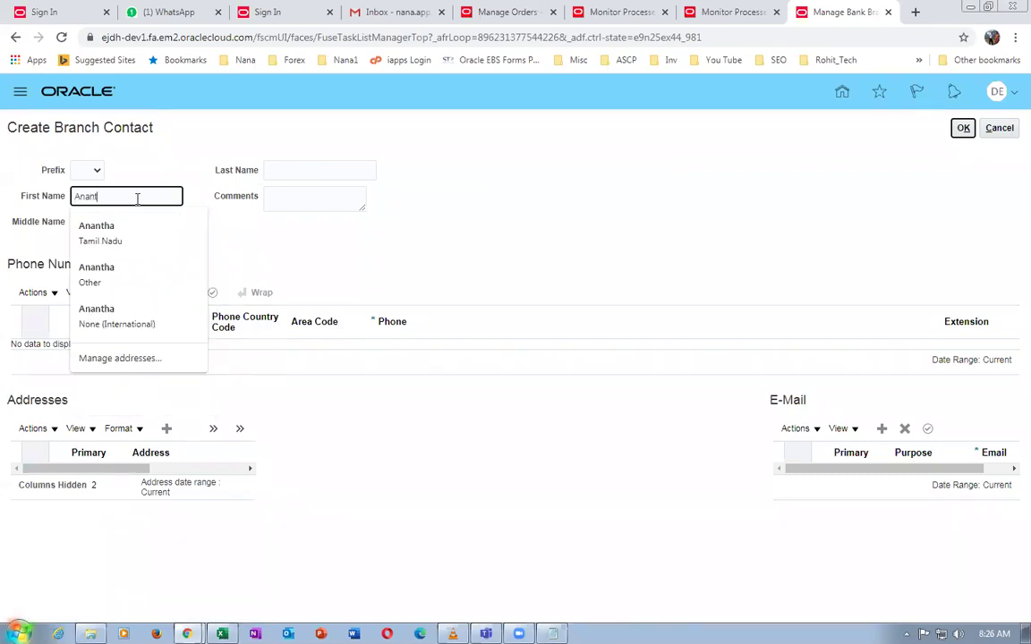
{"action": "type", "text": "h a4"}
{"action": "key", "text": "Tab"}
{"action": "key", "text": "Tab"}
{"action": "type", "text": "nANA 4"}
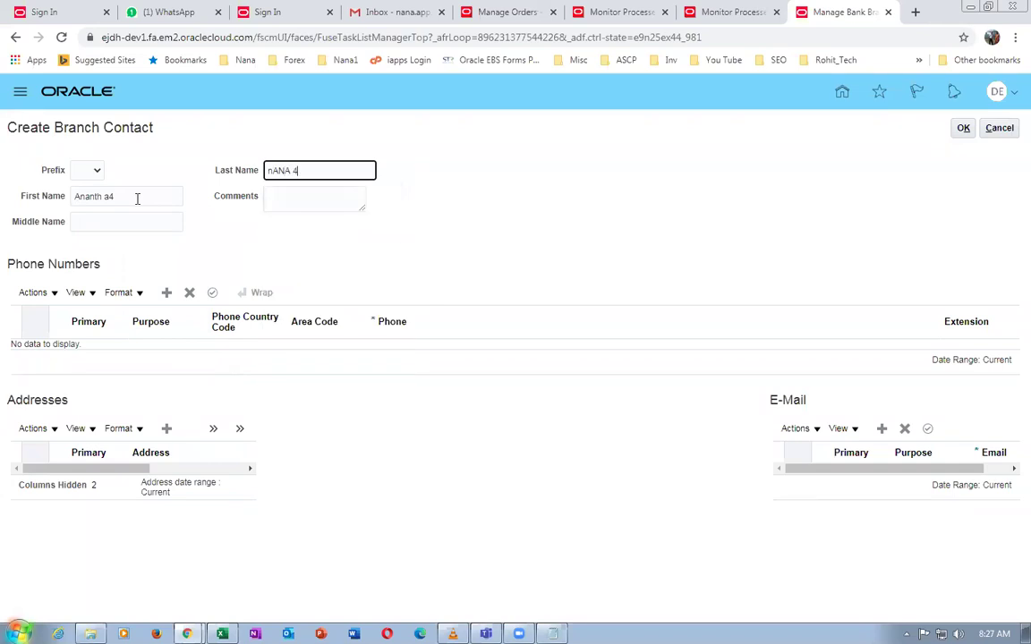
{"action": "key", "text": "ctrl+a"}
{"action": "key", "text": "BackSpace"}
{"action": "key", "text": "Escape"}
{"action": "type", "text": "nana"}
Add a Work phone number for the branch contact with its area code and number
{"action": "left_click", "coordinate": [162, 294]}
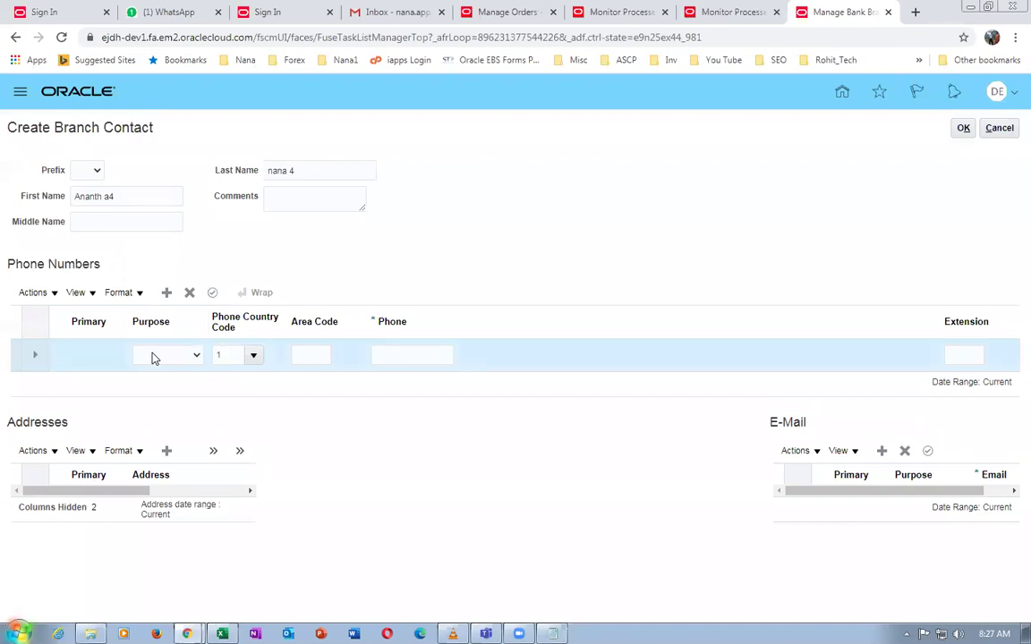
{"action": "left_click", "coordinate": [152, 355]}
{"action": "left_click", "coordinate": [147, 381]}
{"action": "left_click", "coordinate": [311, 356]}
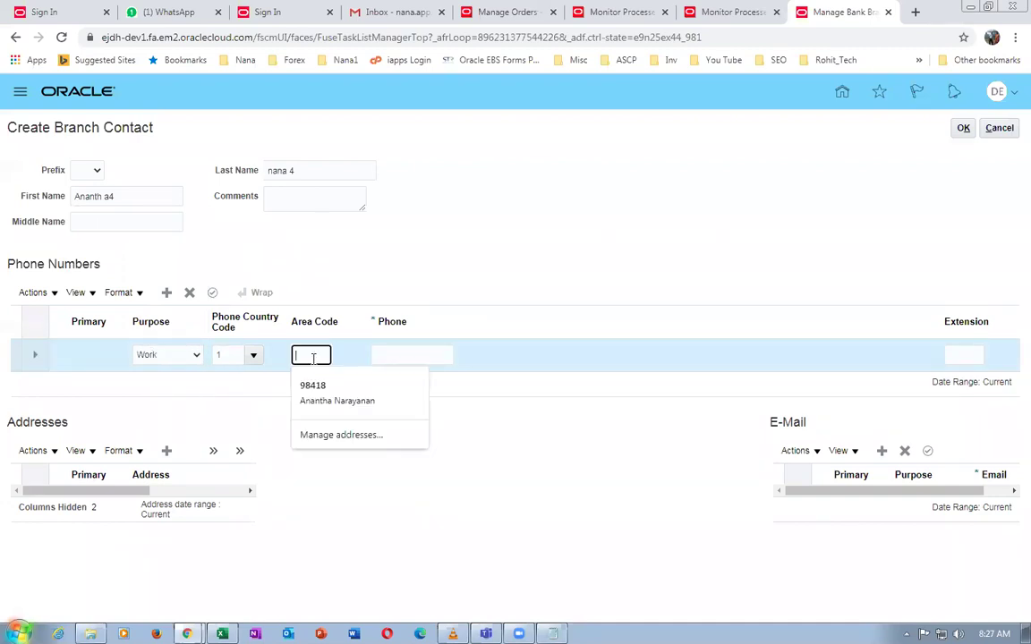
{"action": "type", "text": "44"}
{"action": "left_click", "coordinate": [395, 356]}
{"action": "type", "text": "123"}
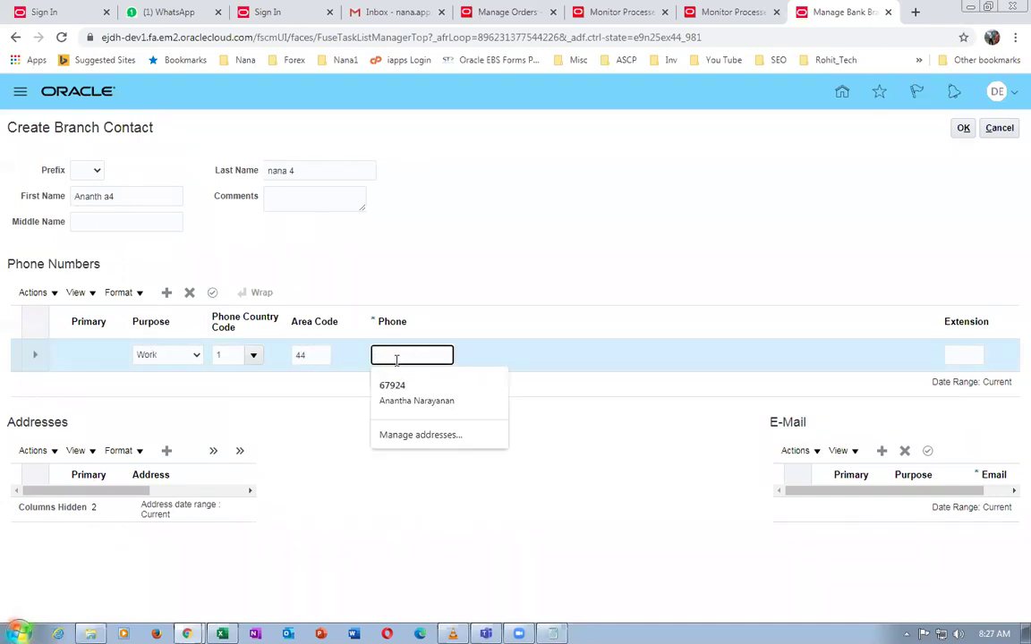
{"action": "type", "text": "456789"}
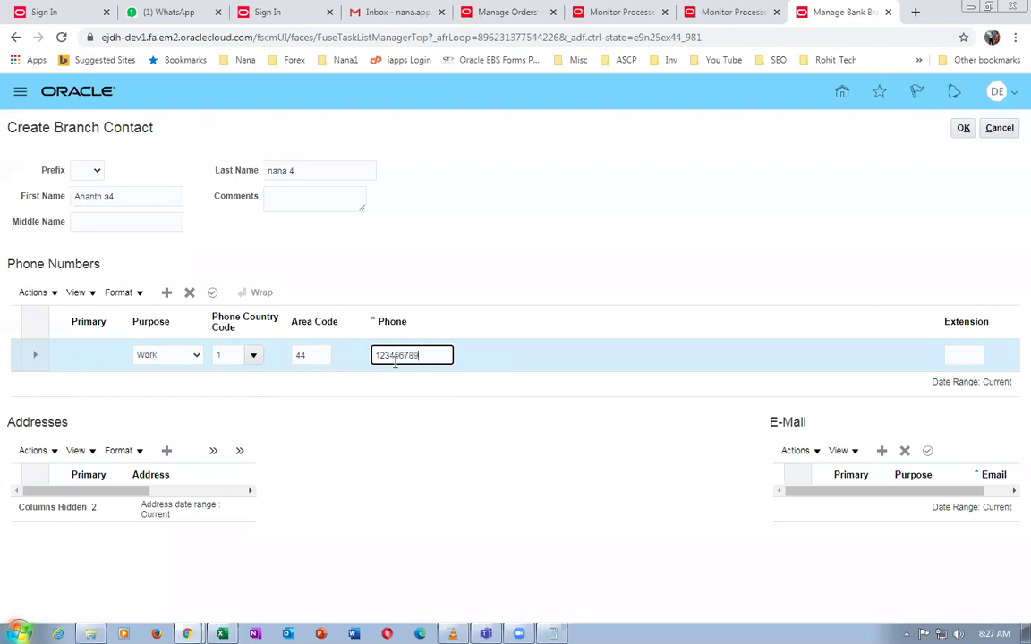
{"action": "left_click", "coordinate": [219, 295]}
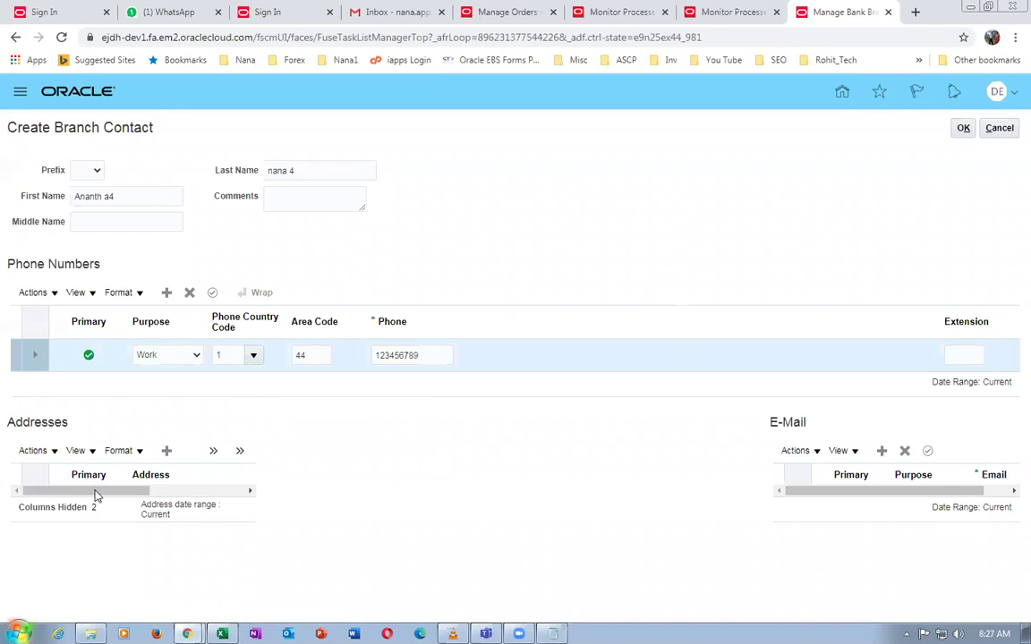
Start a new address for the branch contact and enter its first address line
{"action": "left_click", "coordinate": [166, 453]}
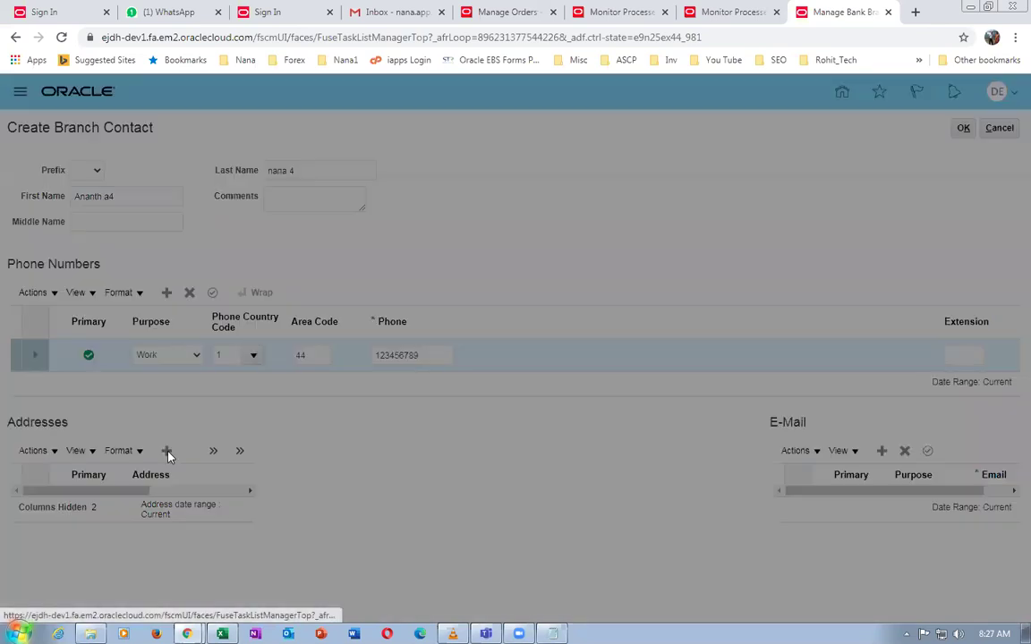
{"action": "left_click", "coordinate": [407, 343]}
{"action": "type", "text": "anan"}
{"action": "key", "text": "BackSpace"}
{"action": "key", "text": "BackSpace"}
{"action": "key", "text": "BackSpace"}
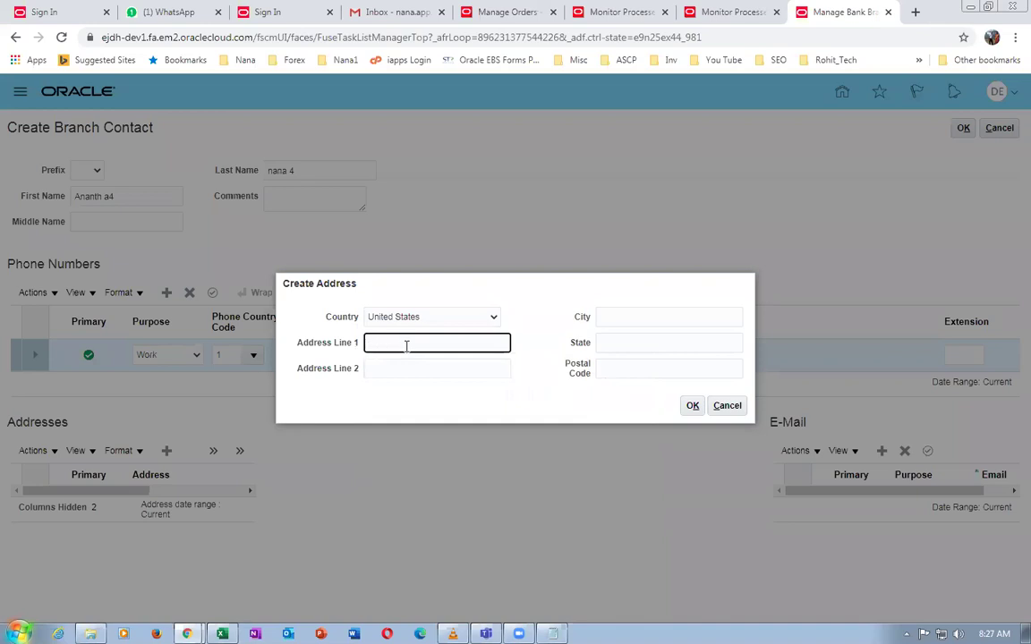
{"action": "type", "text": "01 anantha 4"}
{"action": "left_click", "coordinate": [389, 369]}
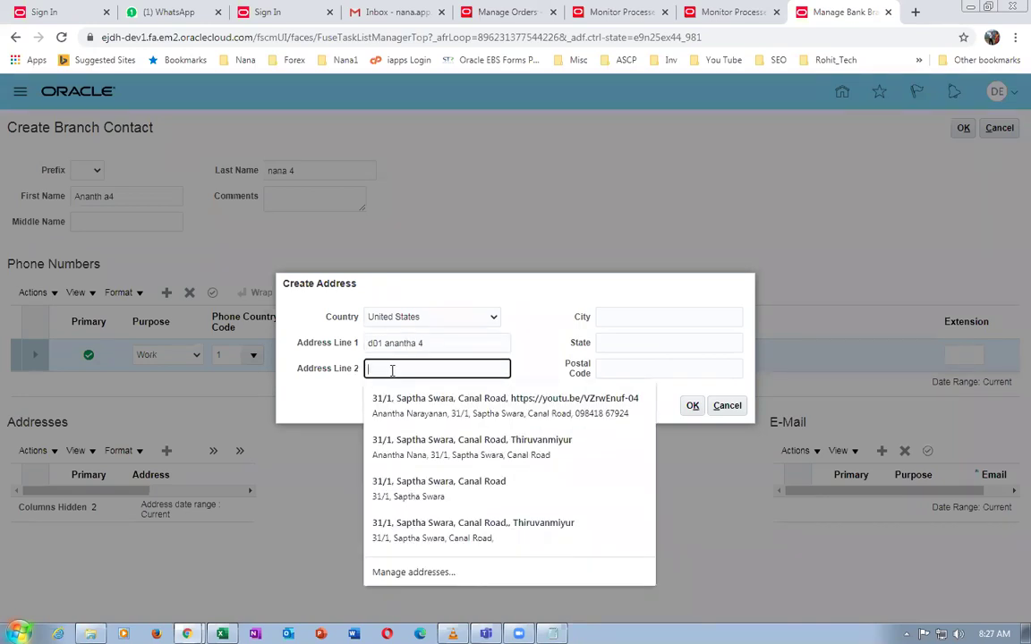
Set the address to New York, NY 10020 and confirm it
{"action": "left_click", "coordinate": [652, 317]}
{"action": "type", "text": "N"}
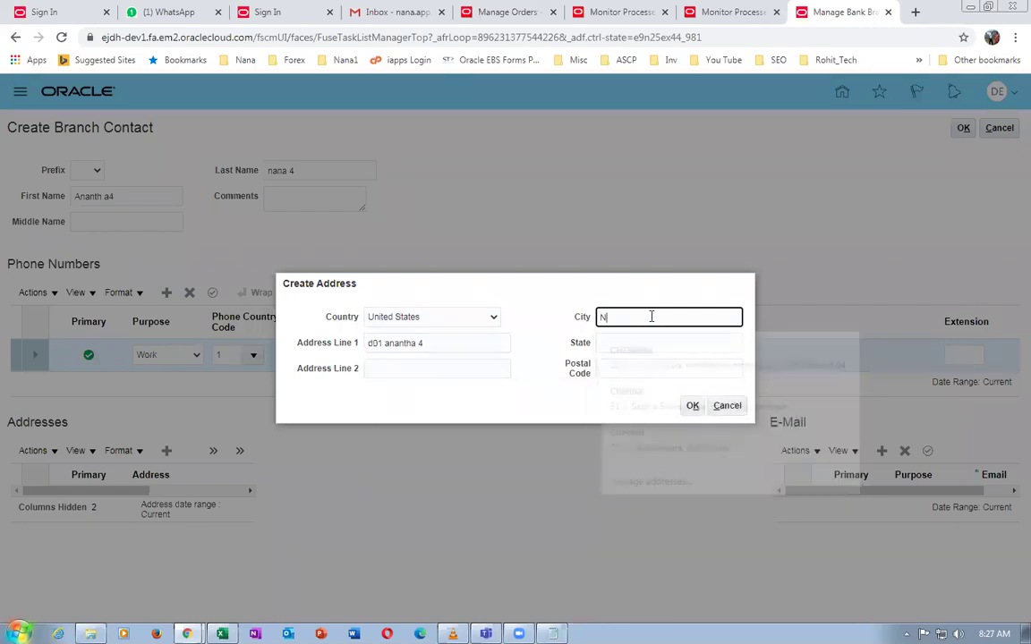
{"action": "type", "text": "ew York"}
{"action": "key", "text": "Tab"}
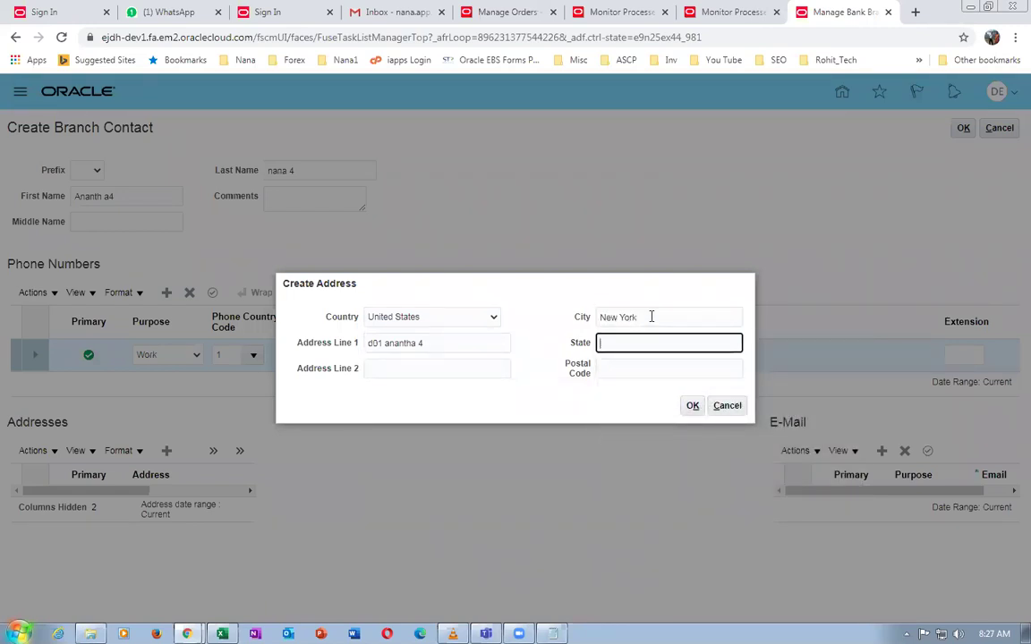
{"action": "type", "text": "NY"}
{"action": "left_click", "coordinate": [604, 370]}
{"action": "type", "text": "10"}
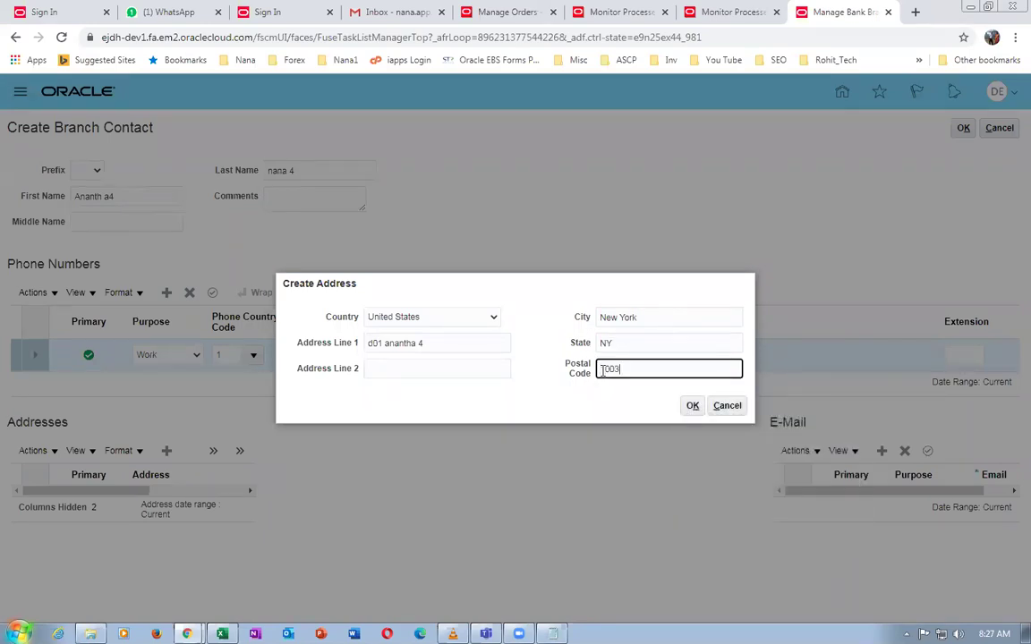
{"action": "type", "text": "020"}
{"action": "key", "text": "Tab"}
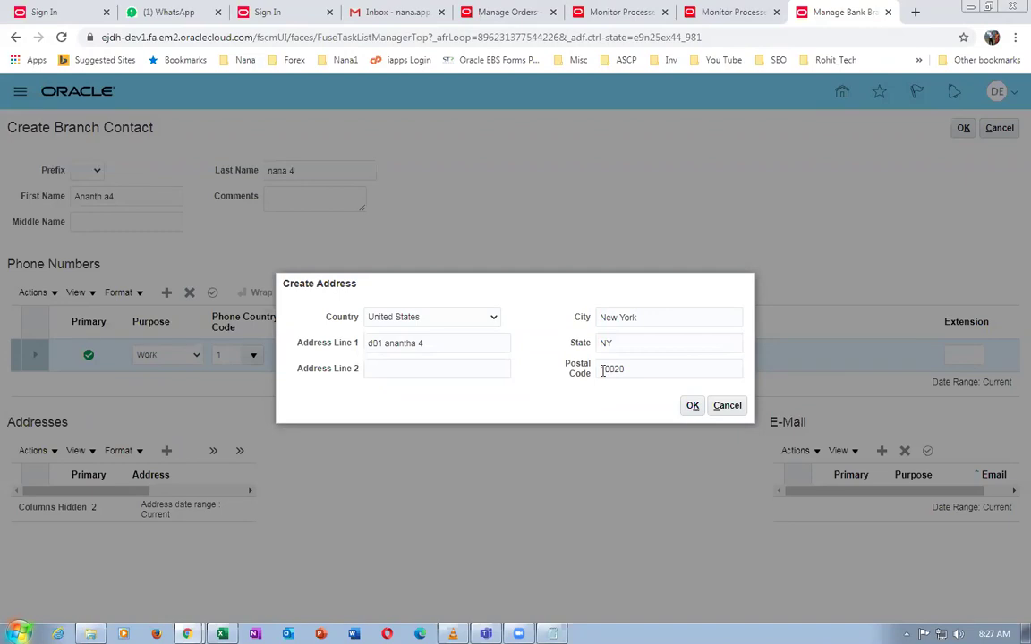
{"action": "left_click", "coordinate": [693, 406]}
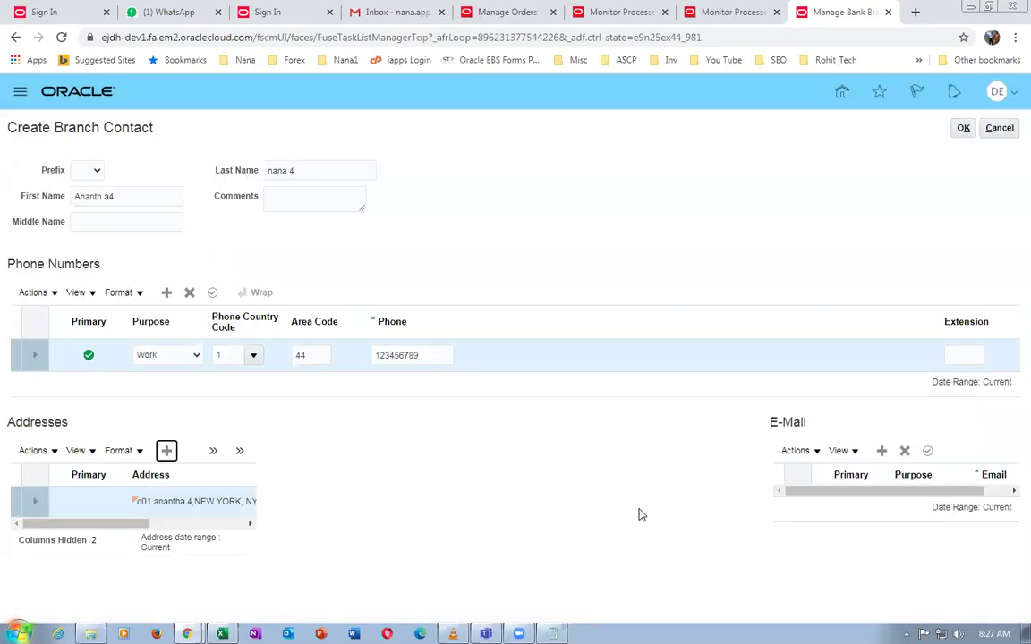
Add a Work-purpose e-mail address to the contact and save the new branch contact
{"action": "left_click", "coordinate": [881, 452]}
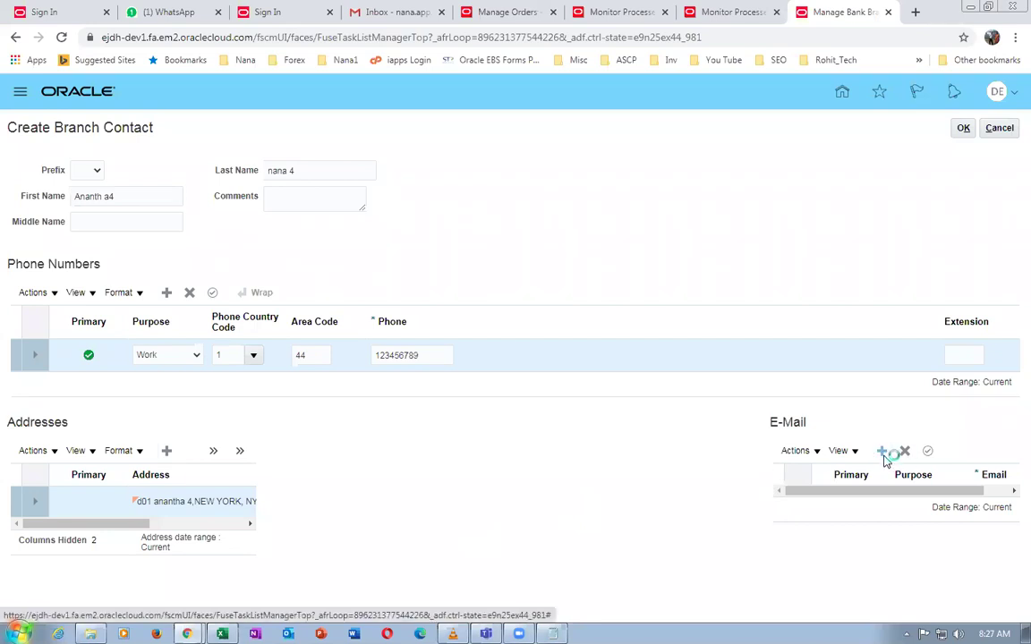
{"action": "left_click", "coordinate": [913, 505]}
{"action": "left_click", "coordinate": [907, 528]}
{"action": "left_click", "coordinate": [992, 501]}
{"action": "type", "text": "me"}
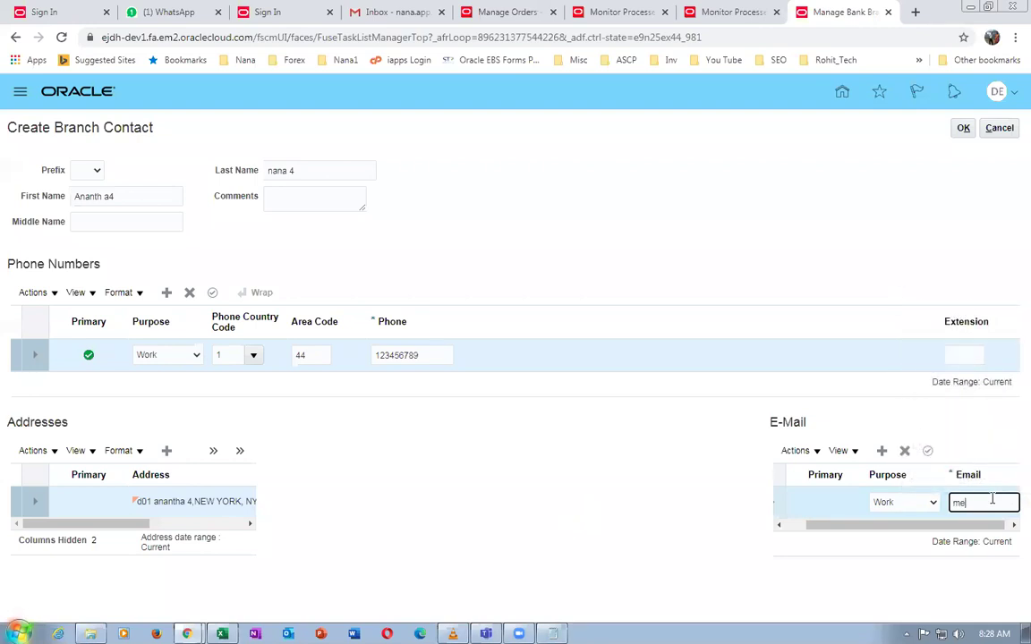
{"action": "type", "text": "1@you.com"}
{"action": "left_click", "coordinate": [696, 536]}
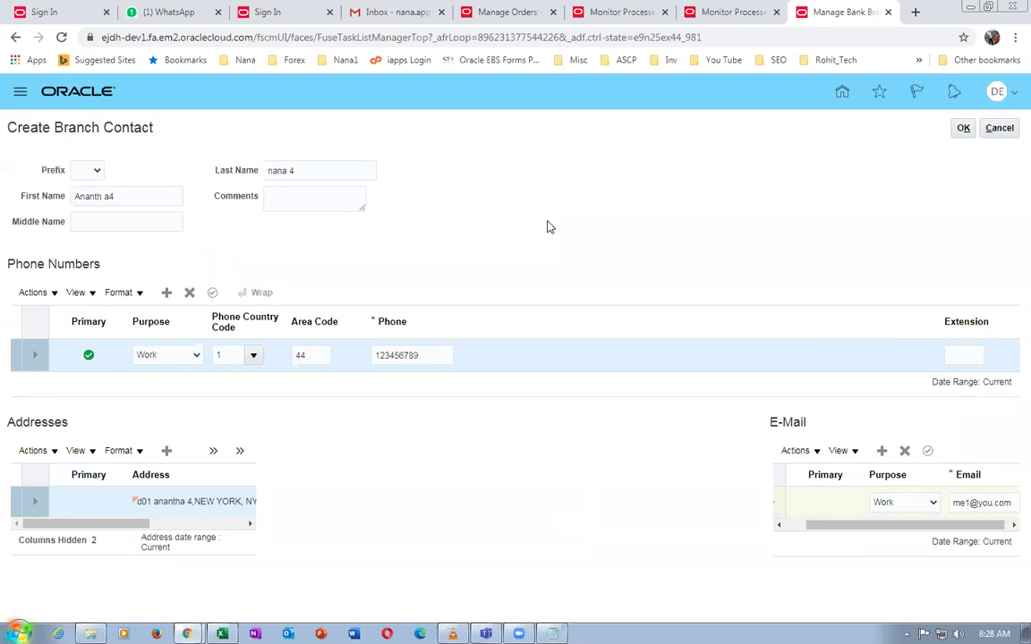
{"action": "left_click", "coordinate": [963, 128]}
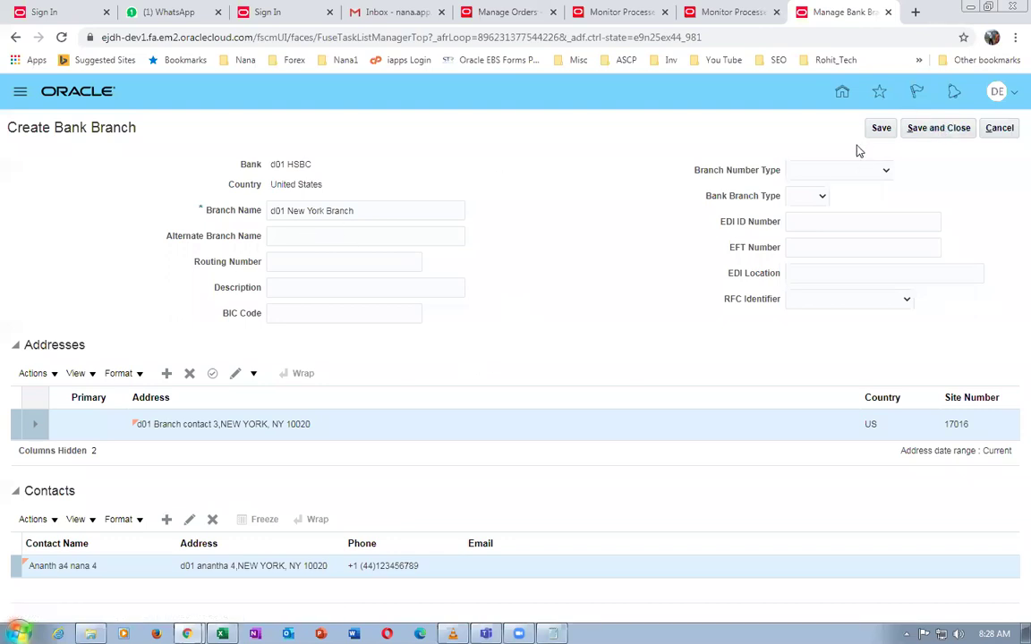
Save the d01 New York Branch and check the Manage Bank Accounts step in the Excel checklist
{"action": "left_click", "coordinate": [935, 128]}
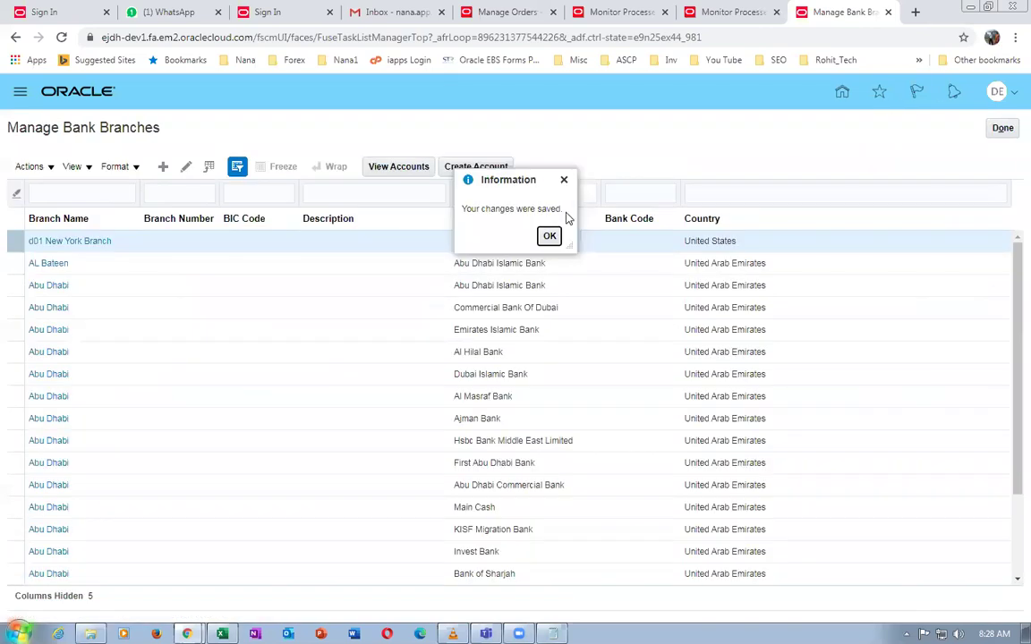
{"action": "left_click", "coordinate": [553, 233]}
{"action": "key", "text": "alt+Tab"}
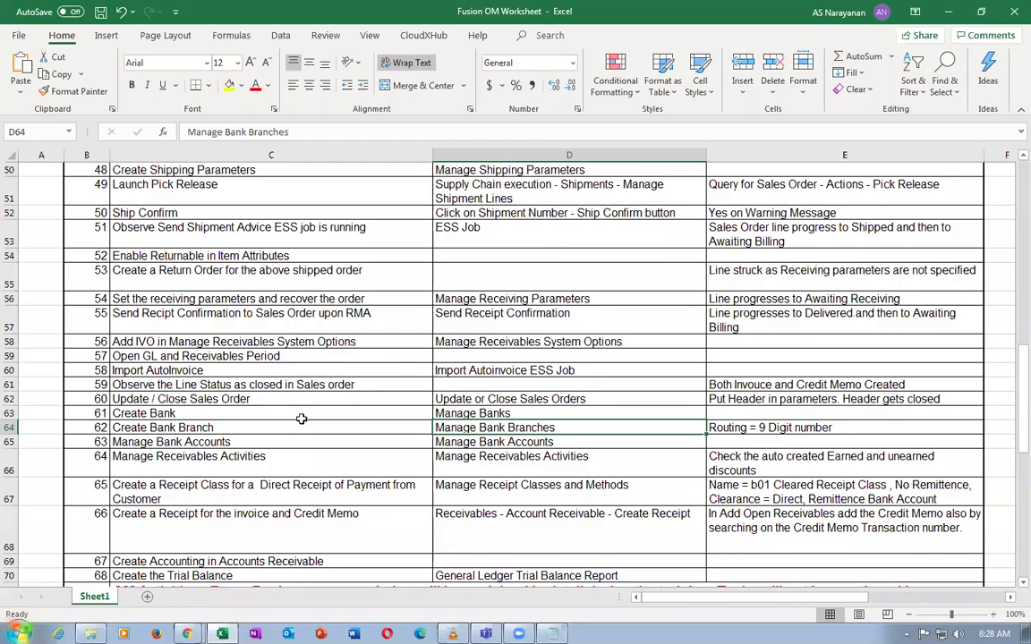
{"action": "left_click", "coordinate": [472, 415]}
{"action": "left_click", "coordinate": [472, 442]}
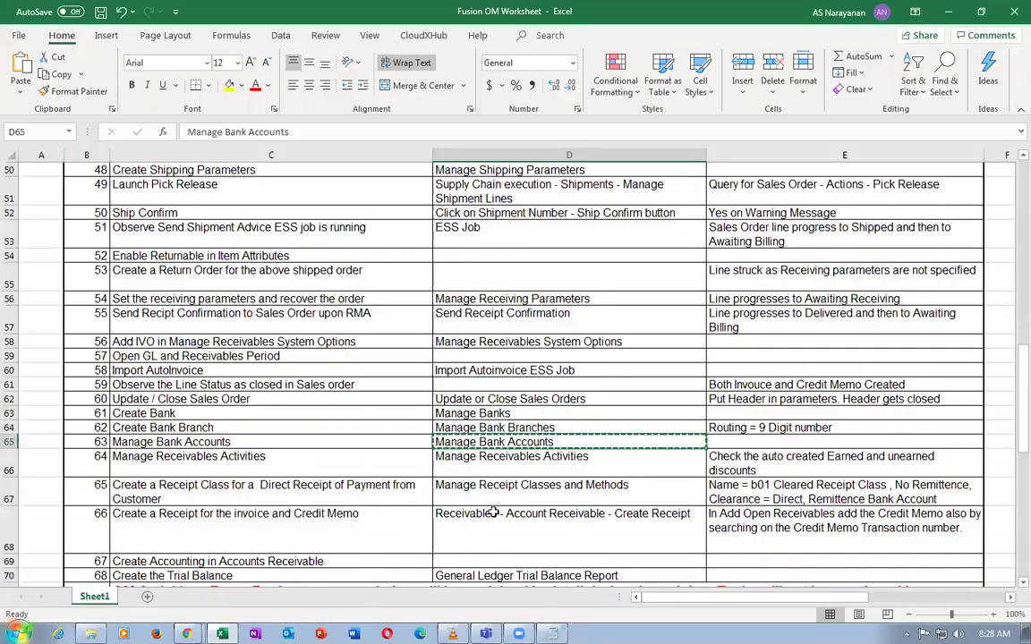
{"action": "key", "text": "alt+Tab"}
Search the setup tasks for Manage Bank Accounts and open that task
{"action": "left_click", "coordinate": [1002, 129]}
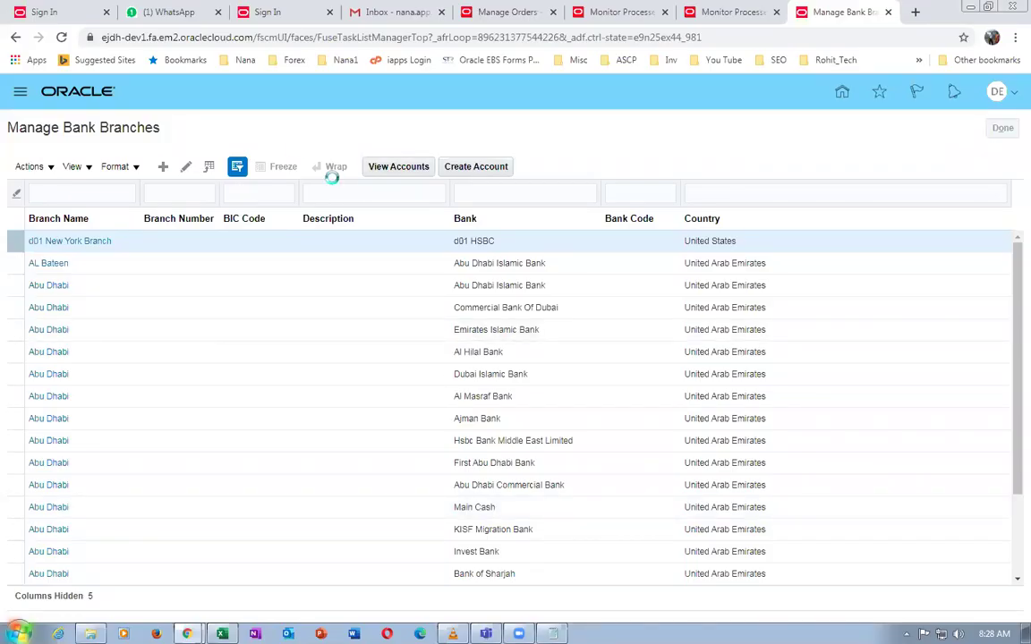
{"action": "left_click_drag", "start_coordinate": [309, 159], "coordinate": [56, 155]}
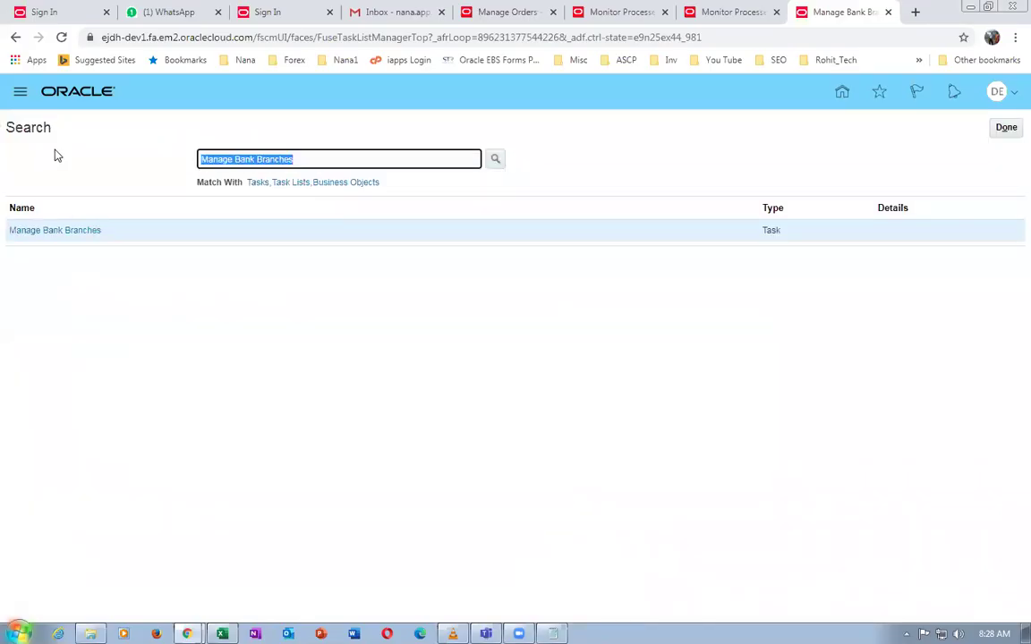
{"action": "type", "text": "Manage Bank Accounts"}
{"action": "key", "text": "Return"}
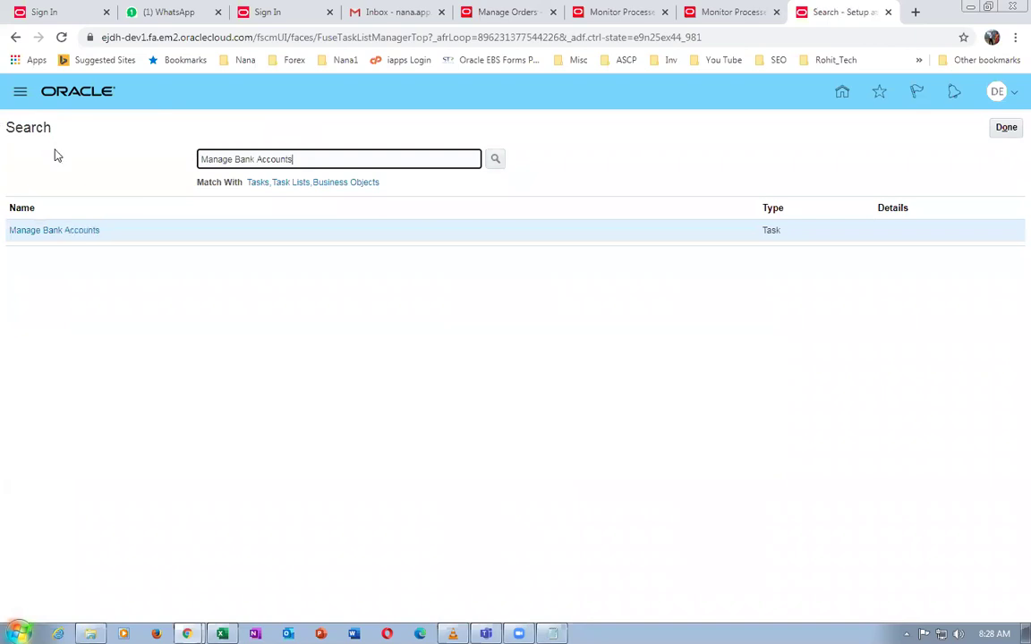
{"action": "left_click", "coordinate": [46, 230]}
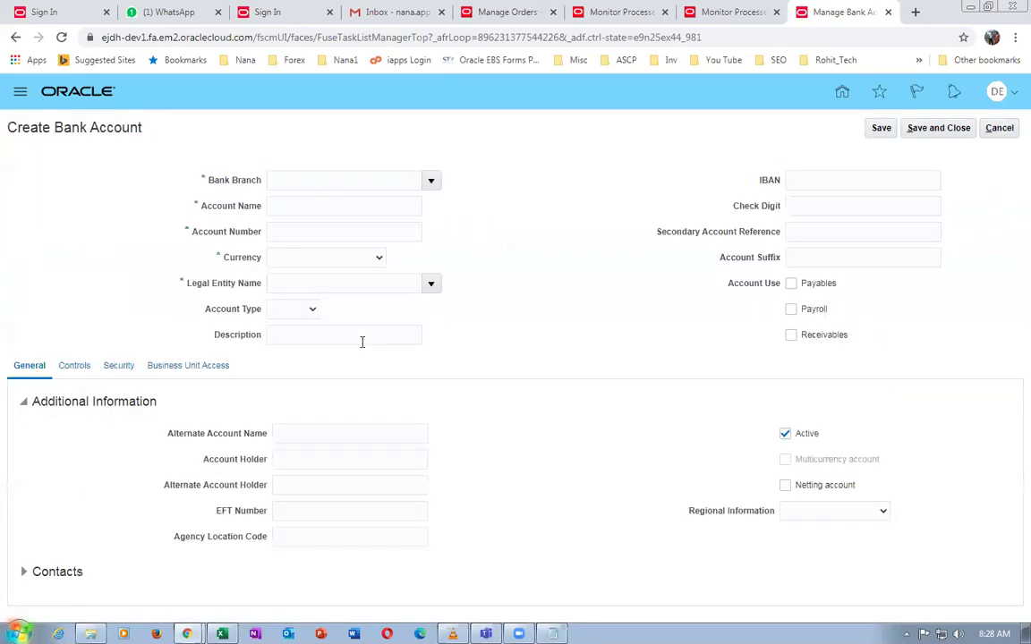
Enter bank branch d01 New York Branch, account name Nana Consultants, and the account number
{"action": "left_click", "coordinate": [308, 182]}
{"action": "type", "text": "c01"}
{"action": "key", "text": "Tab"}
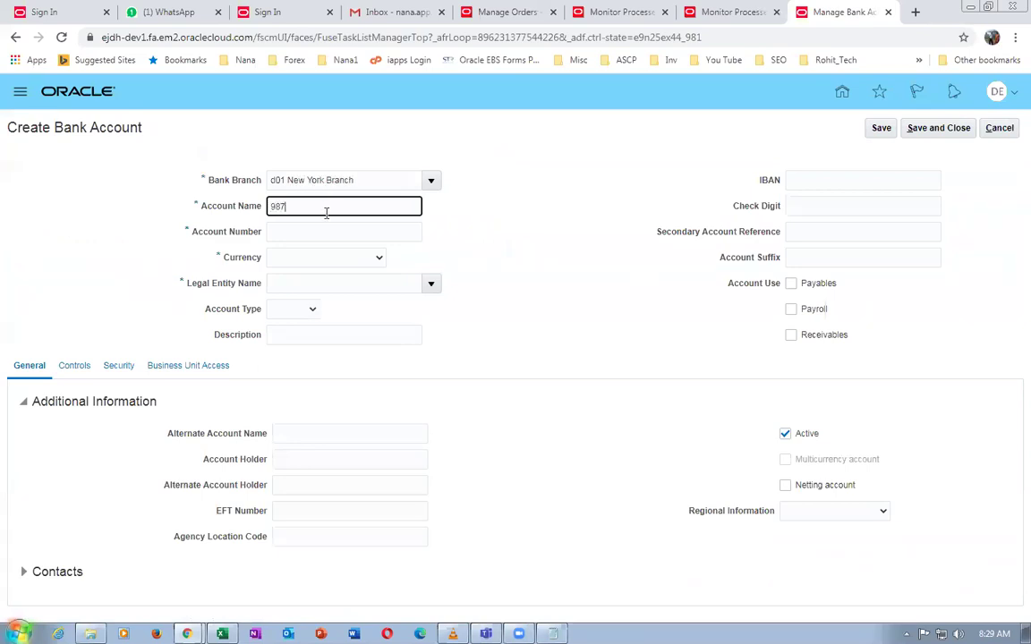
{"action": "type", "text": "987654321"}
{"action": "key", "text": "ctrl+a"}
{"action": "type", "text": "Nana"}
{"action": "left_click", "coordinate": [321, 233]}
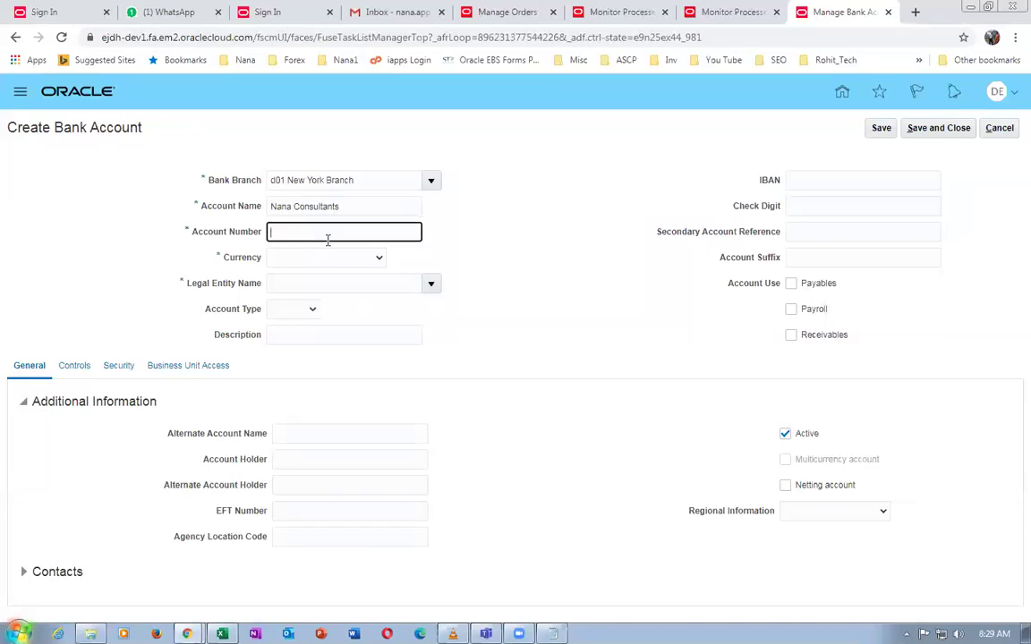
{"action": "type", "text": "987654321"}
Set the currency to US Dollar and the legal entity to d01 US Legal Entity
{"action": "left_click", "coordinate": [338, 206]}
{"action": "left_click_drag", "start_coordinate": [338, 206], "coordinate": [239, 206]}
{"action": "left_click", "coordinate": [309, 258]}
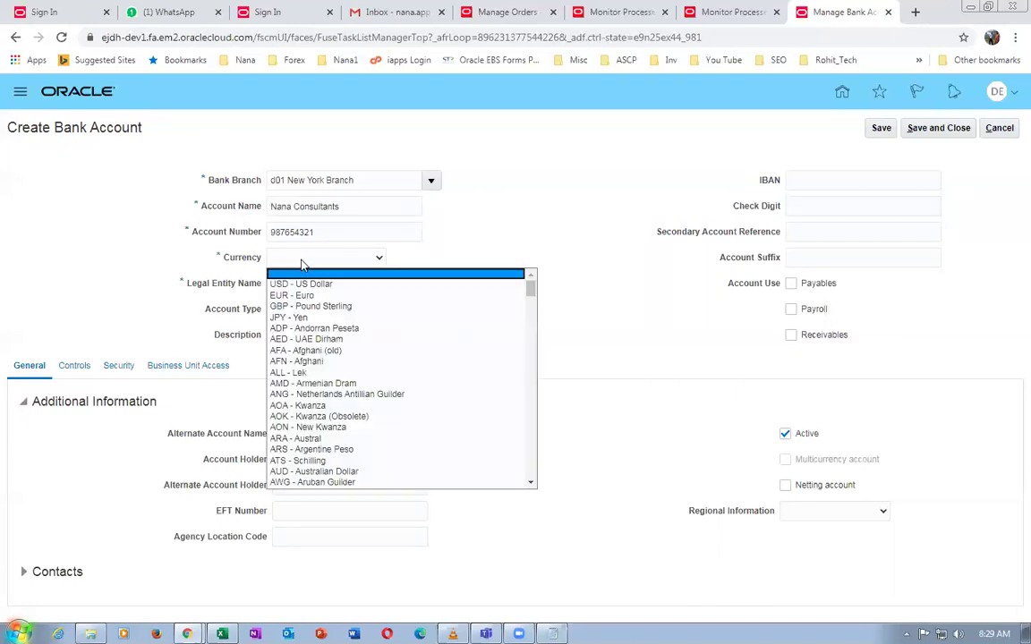
{"action": "left_click", "coordinate": [291, 282]}
{"action": "left_click", "coordinate": [303, 285]}
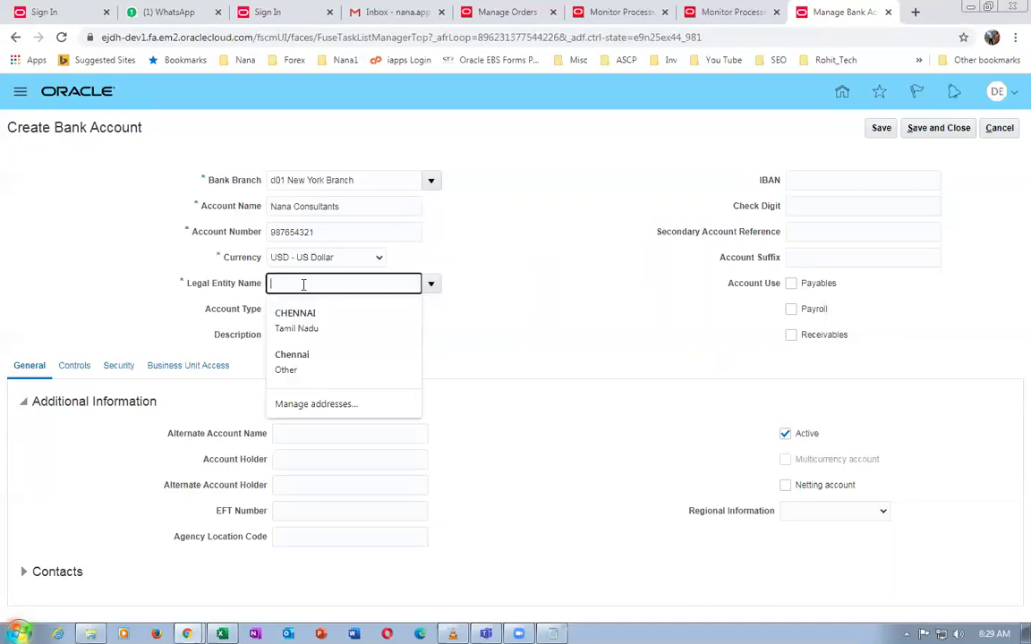
{"action": "type", "text": "d01"}
{"action": "key", "text": "Tab"}
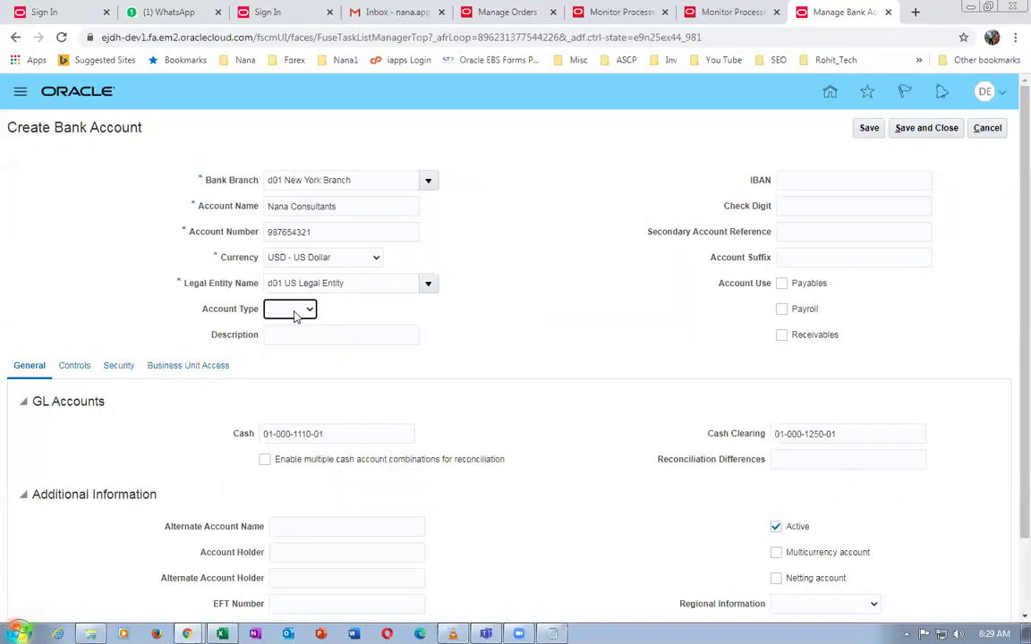
Make it a Checking account and copy Nana Consultants into the Description
{"action": "left_click", "coordinate": [295, 309]}
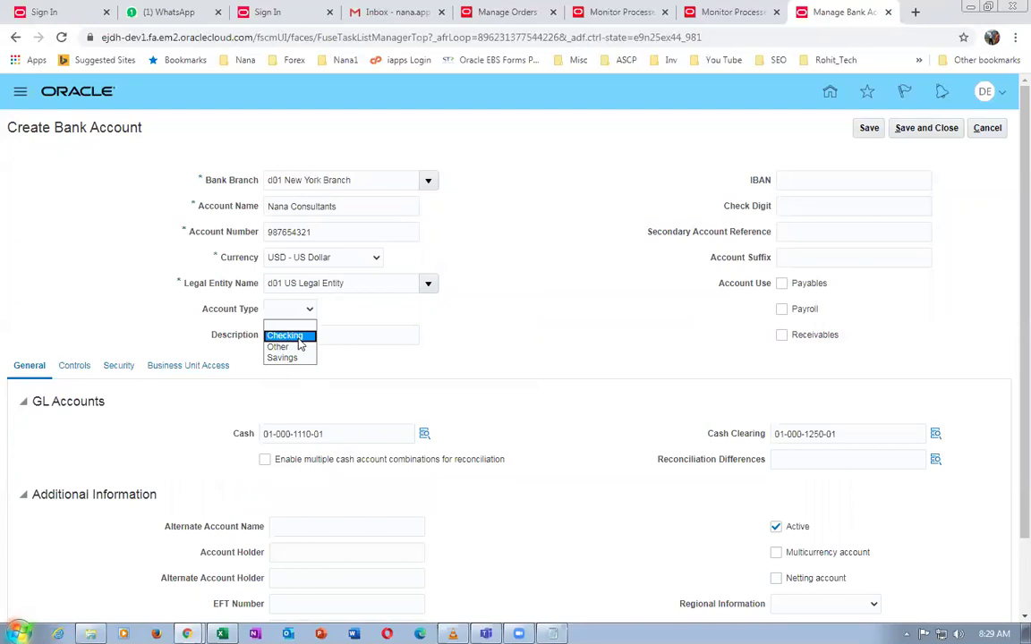
{"action": "left_click", "coordinate": [301, 337]}
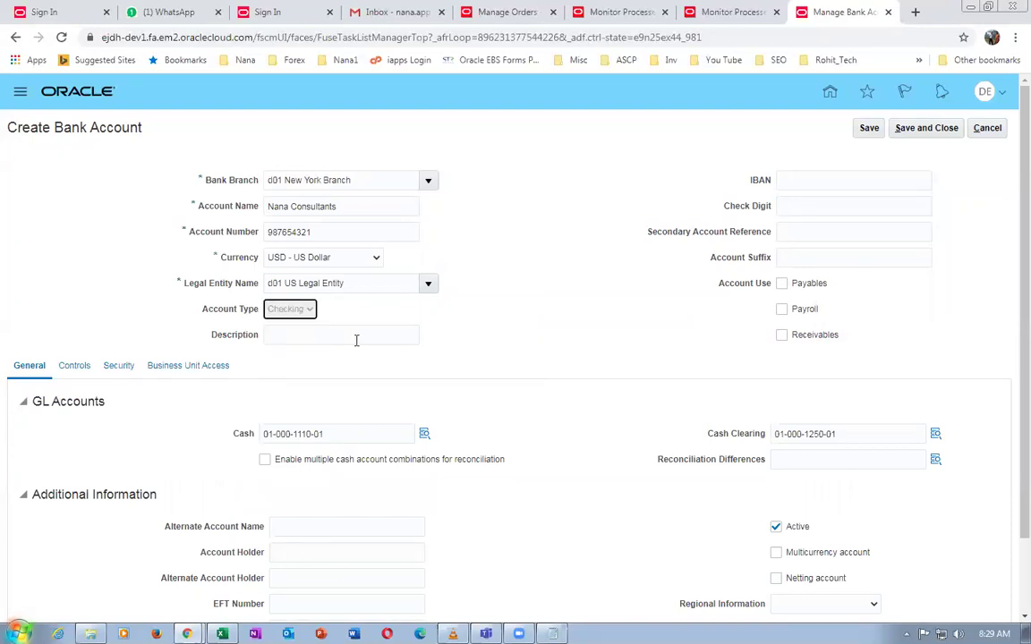
{"action": "left_click", "coordinate": [341, 335]}
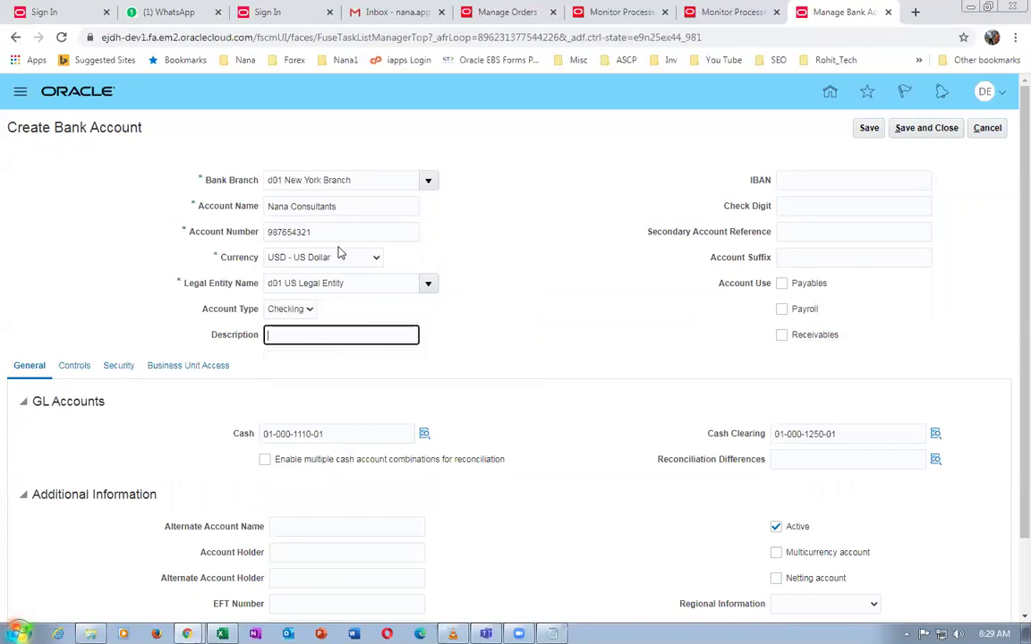
{"action": "left_click_drag", "start_coordinate": [357, 206], "coordinate": [230, 213]}
{"action": "key", "text": "ctrl+c"}
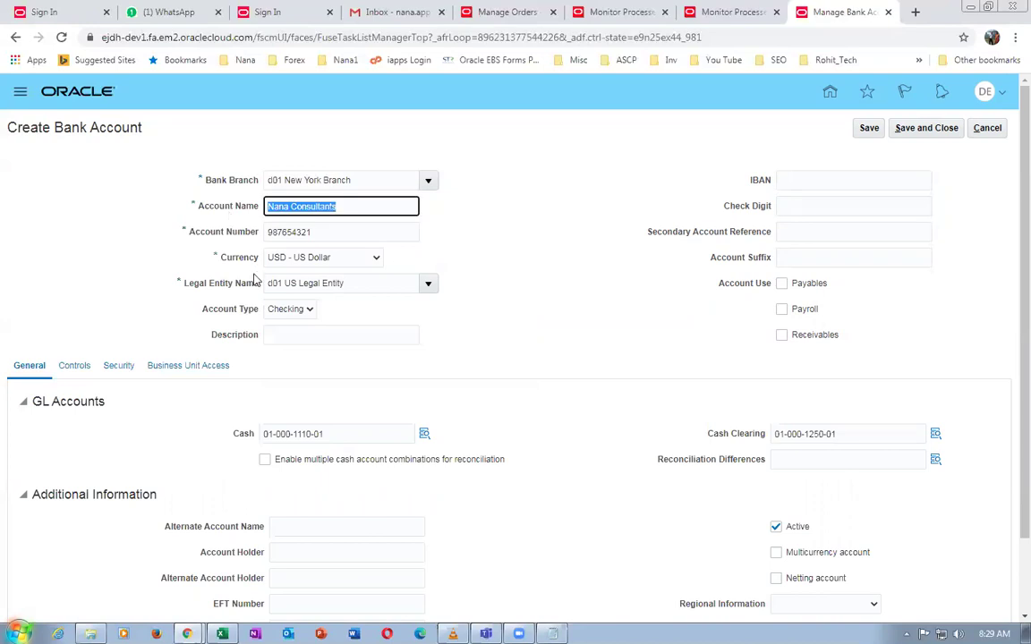
{"action": "left_click", "coordinate": [289, 335]}
{"action": "key", "text": "ctrl+v"}
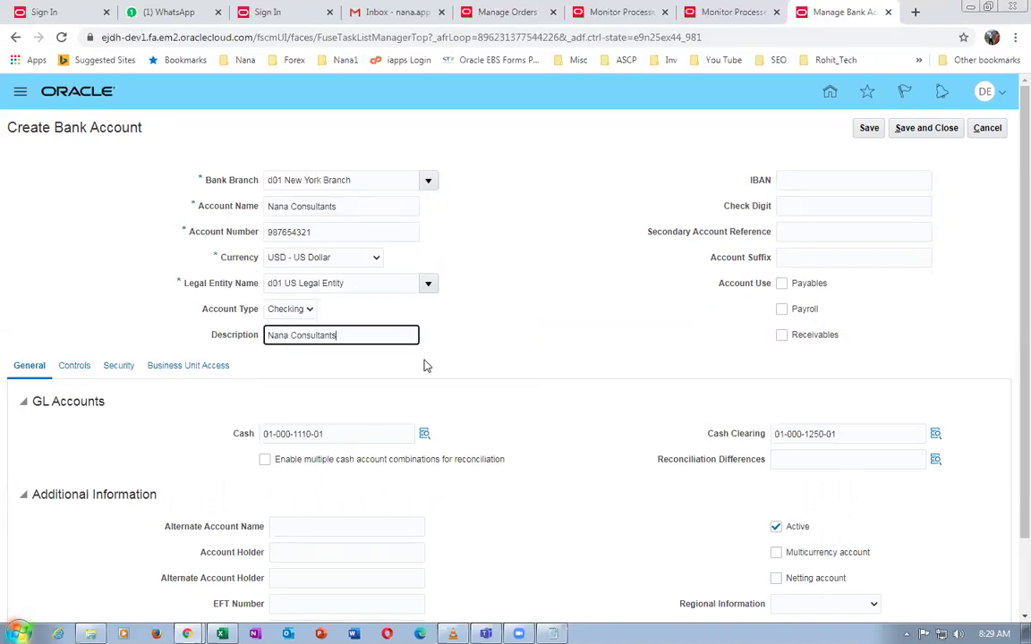
{"action": "left_click", "coordinate": [465, 324]}
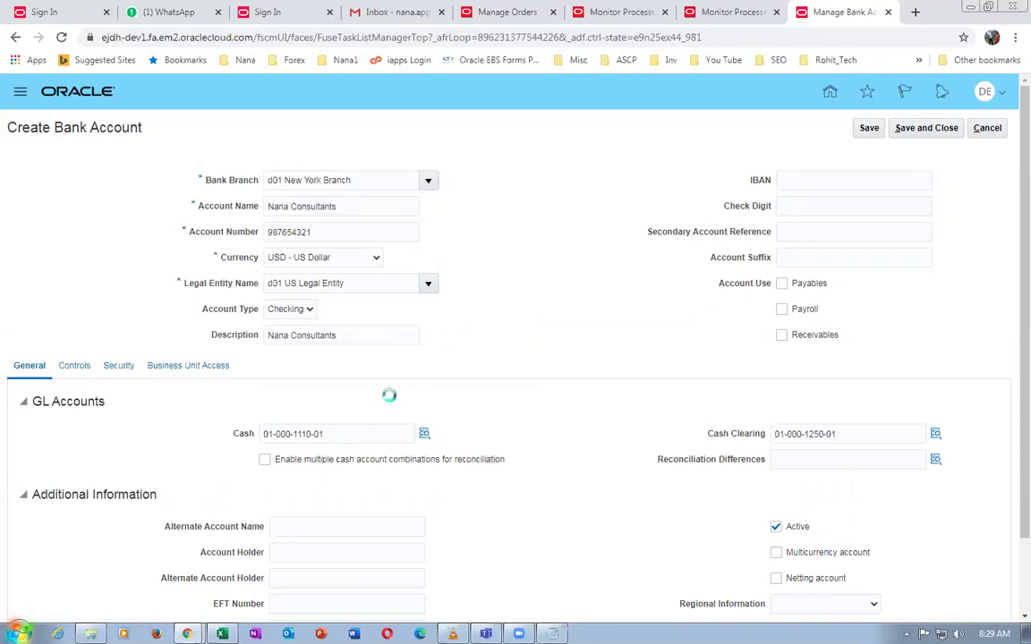
Save the new Nana Consultants bank account
{"action": "left_click", "coordinate": [161, 369]}
{"action": "left_click", "coordinate": [868, 135]}
{"action": "left_click", "coordinate": [549, 235]}
Grant d01 US Business Units access to the bank account, leaving the end date blank
{"action": "left_click", "coordinate": [188, 367]}
{"action": "left_click", "coordinate": [173, 404]}
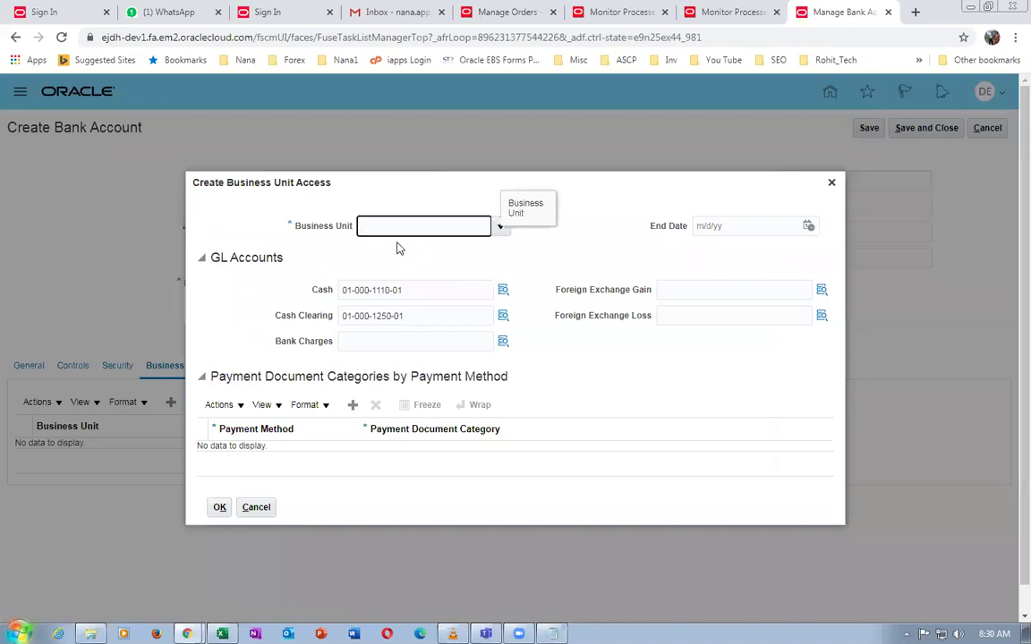
{"action": "type", "text": "d01"}
{"action": "key", "text": "Tab"}
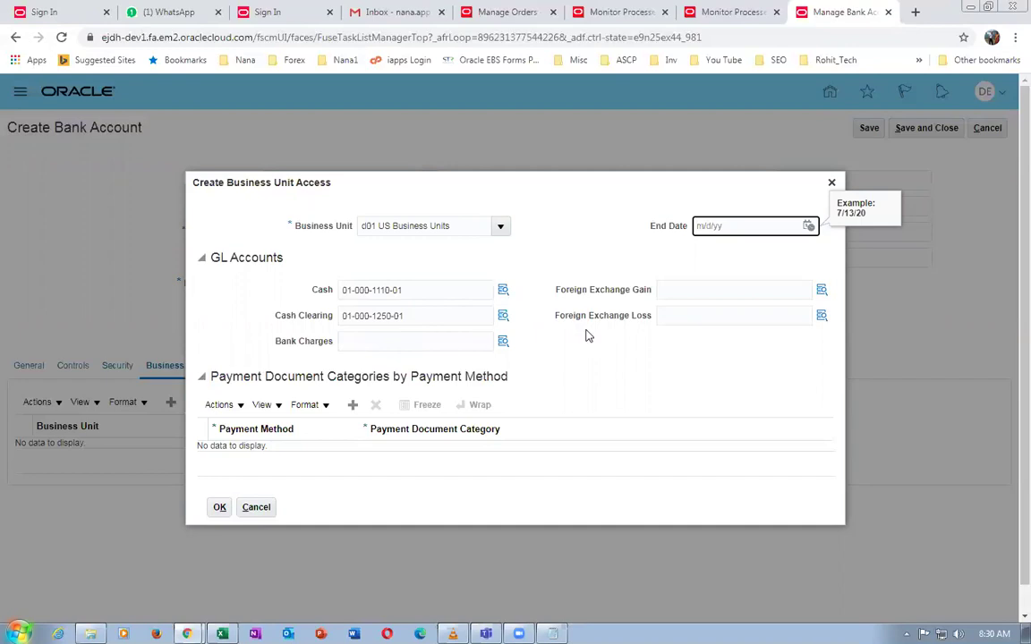
{"action": "left_click", "coordinate": [567, 256]}
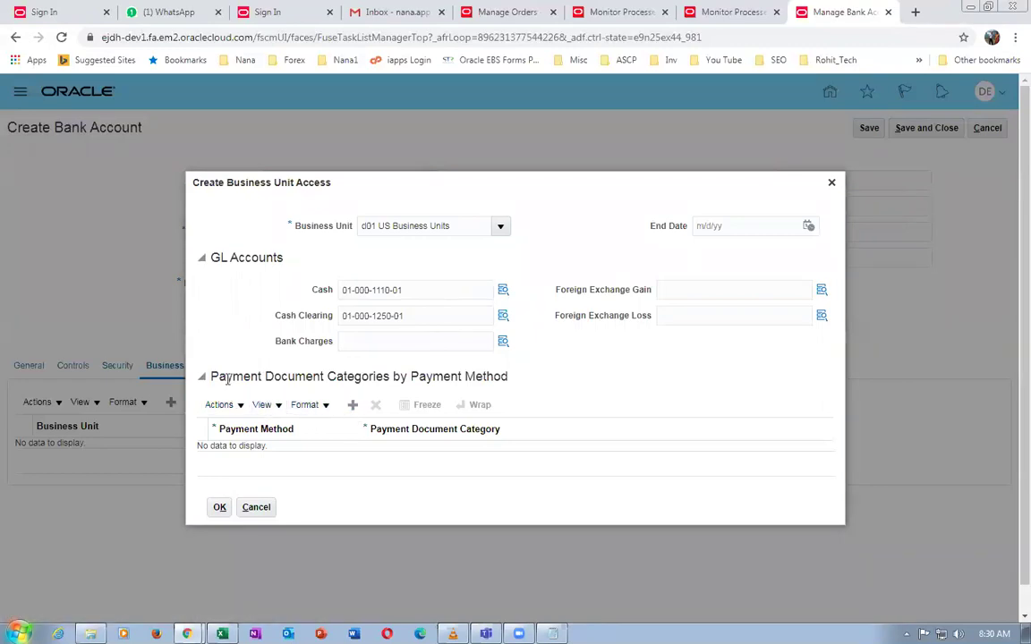
{"action": "left_click_drag", "start_coordinate": [225, 377], "coordinate": [418, 381]}
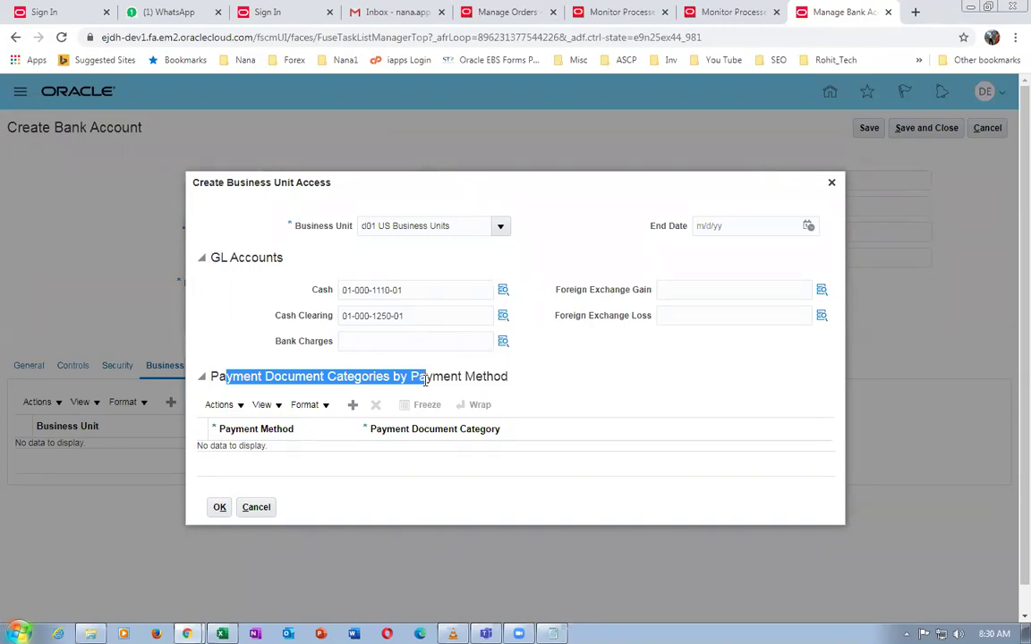
{"action": "left_click_drag", "start_coordinate": [426, 379], "coordinate": [434, 382]}
{"action": "left_click", "coordinate": [218, 508]}
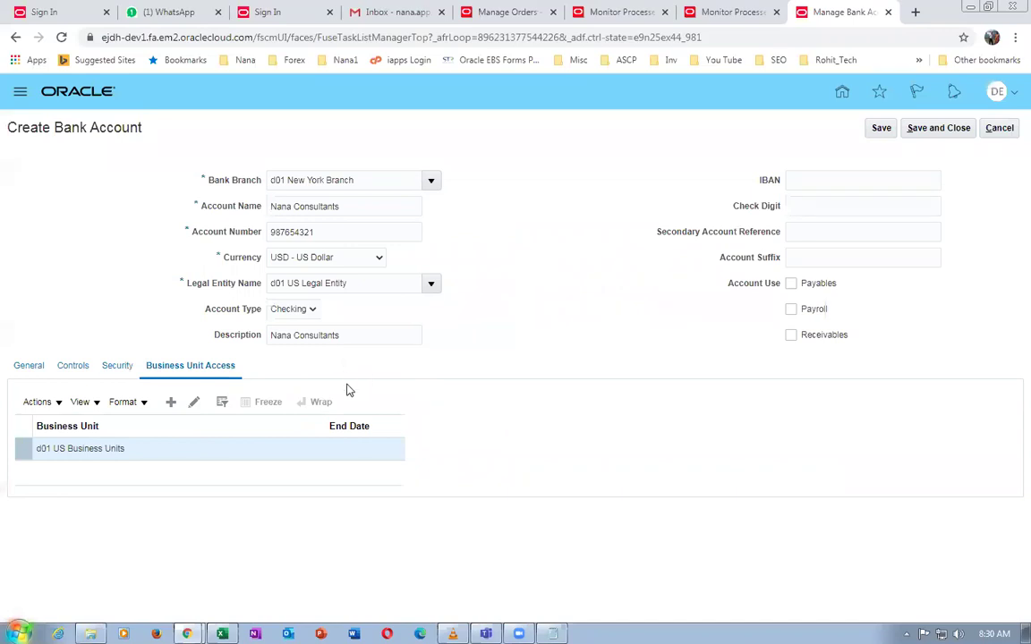
Enable Receivables account use, review the Controls, Security and Business Unit Access tabs, and save the account
{"action": "left_click", "coordinate": [791, 336]}
{"action": "left_click", "coordinate": [28, 367]}
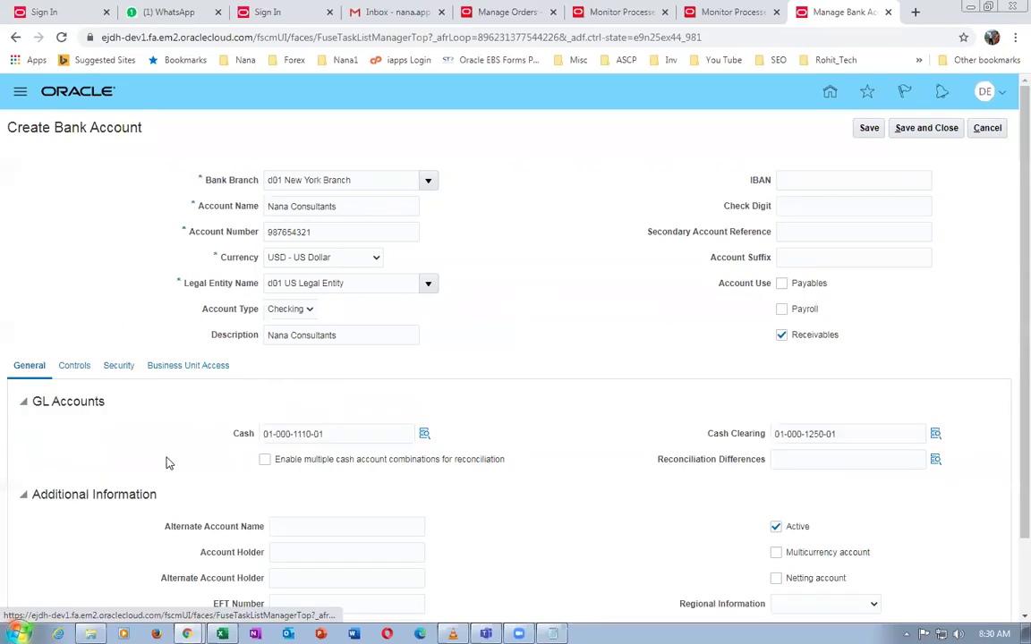
{"action": "scroll", "coordinate": [167, 463], "scroll_direction": "down", "scroll_amount": 1}
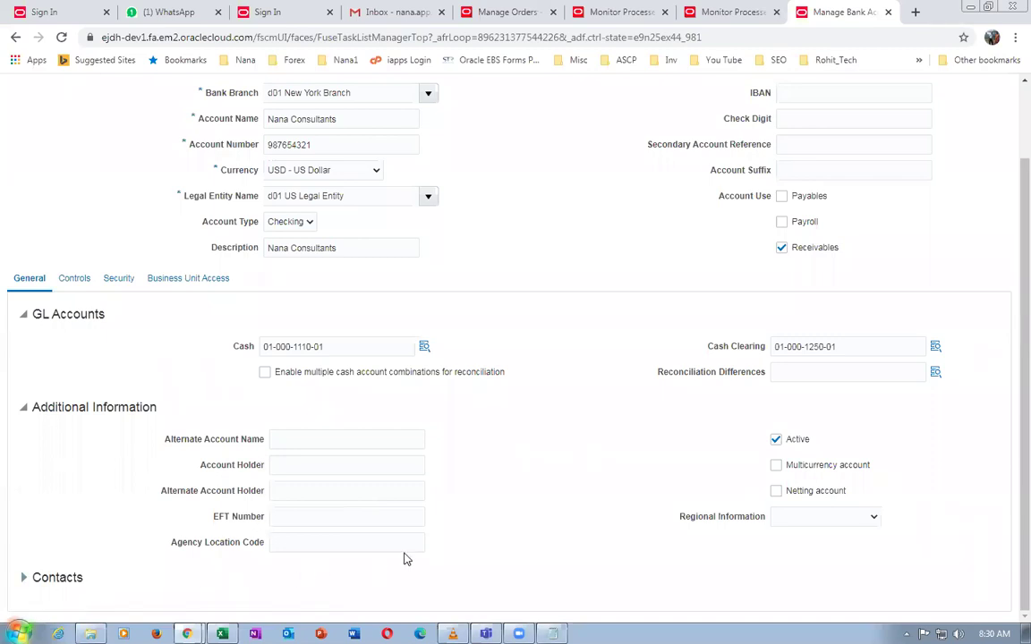
{"action": "scroll", "coordinate": [404, 559], "scroll_direction": "up", "scroll_amount": 1}
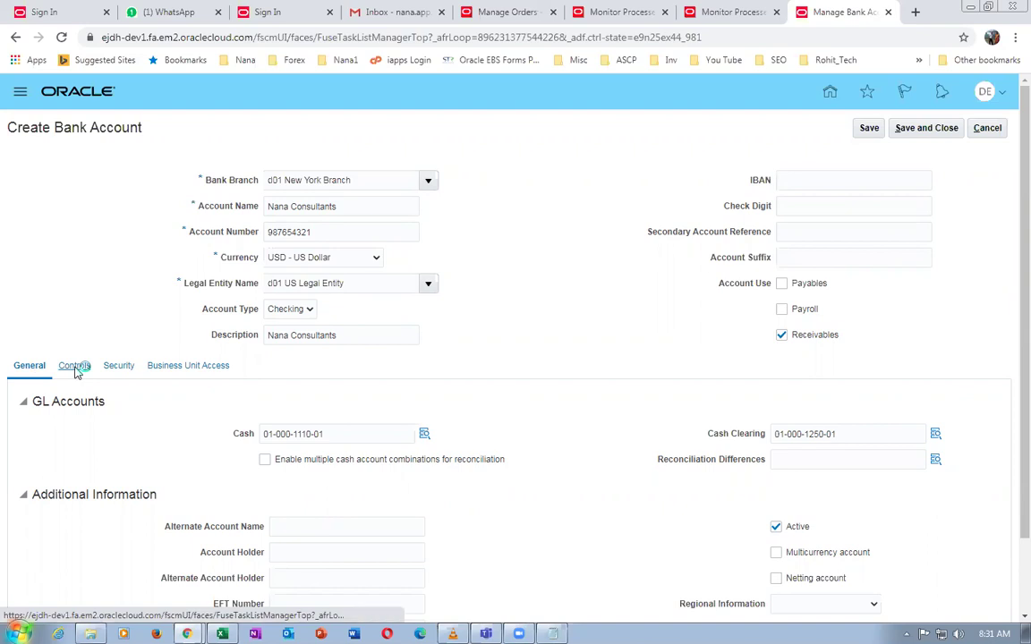
{"action": "left_click", "coordinate": [76, 369]}
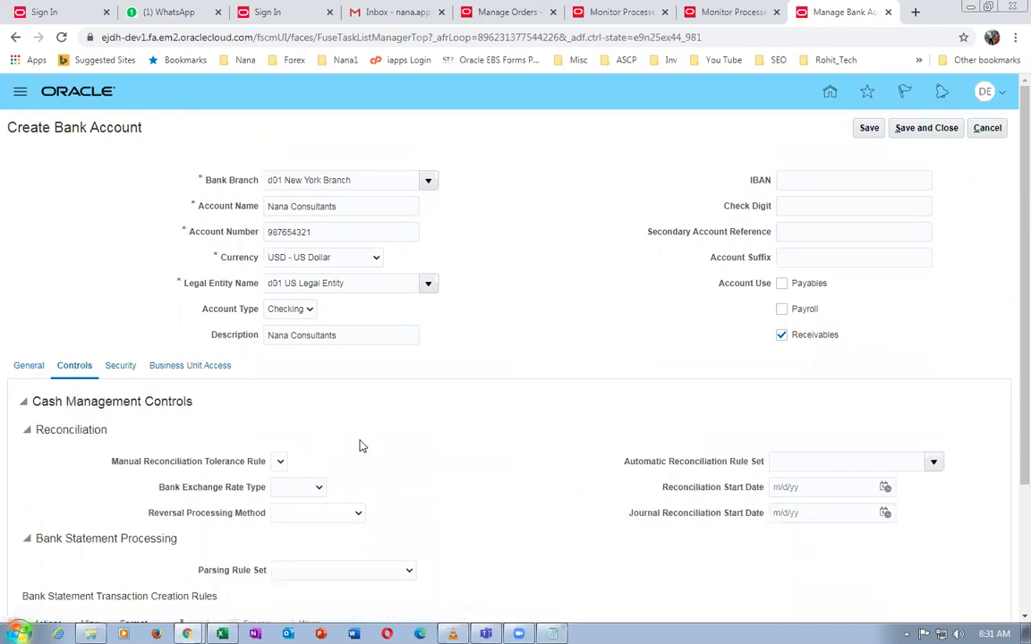
{"action": "left_click", "coordinate": [126, 367]}
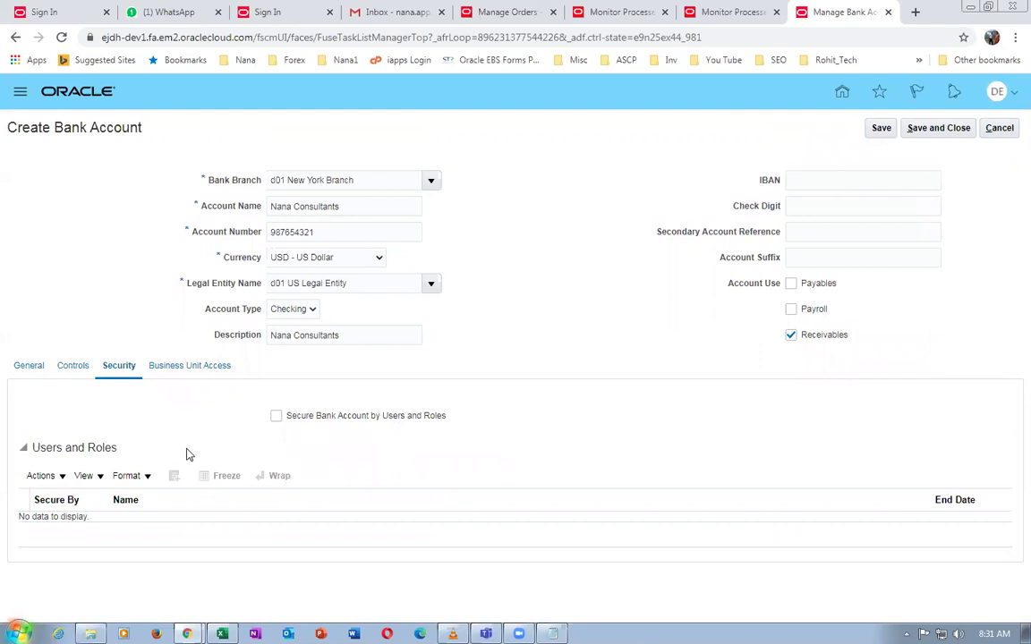
{"action": "left_click", "coordinate": [196, 369]}
{"action": "left_click", "coordinate": [934, 135]}
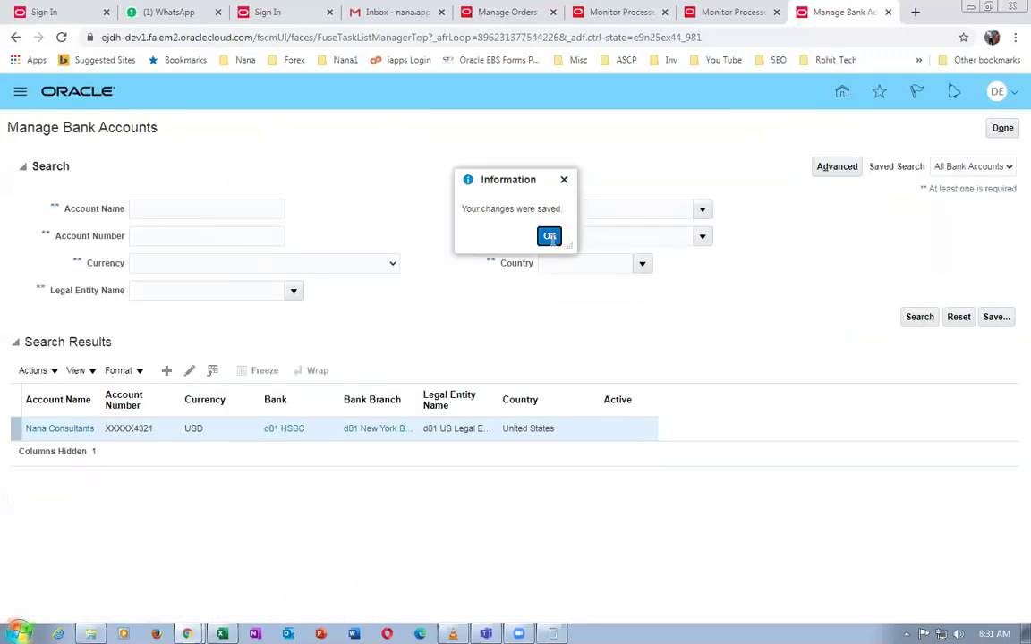
{"action": "left_click", "coordinate": [550, 236]}
Copy the Manage Receivables Activities task name from the Excel checklist
{"action": "key", "text": "alt+Tab"}
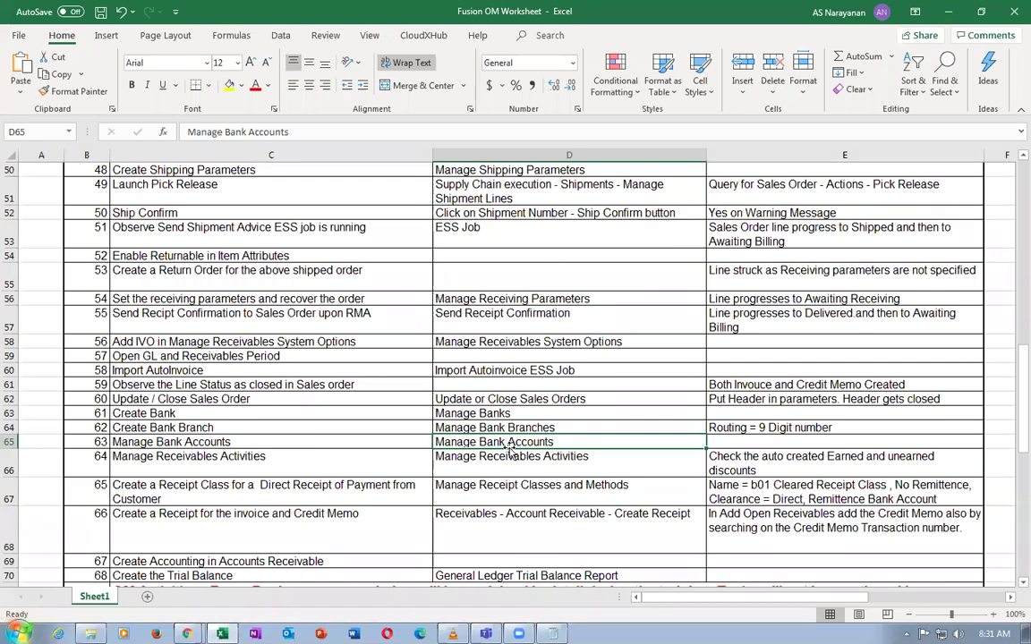
{"action": "left_click", "coordinate": [510, 459]}
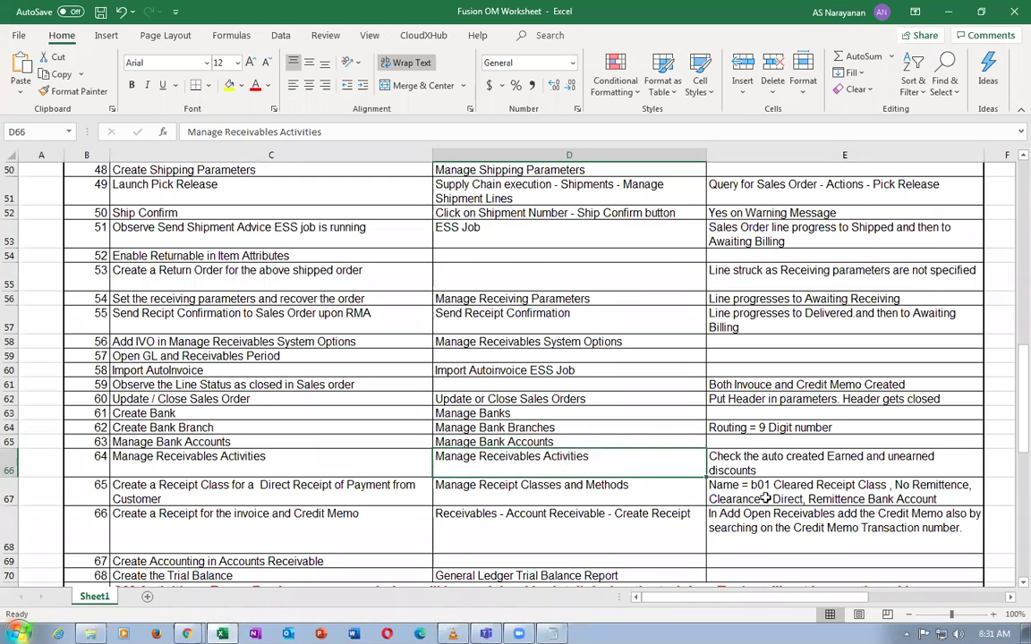
{"action": "left_click", "coordinate": [801, 459]}
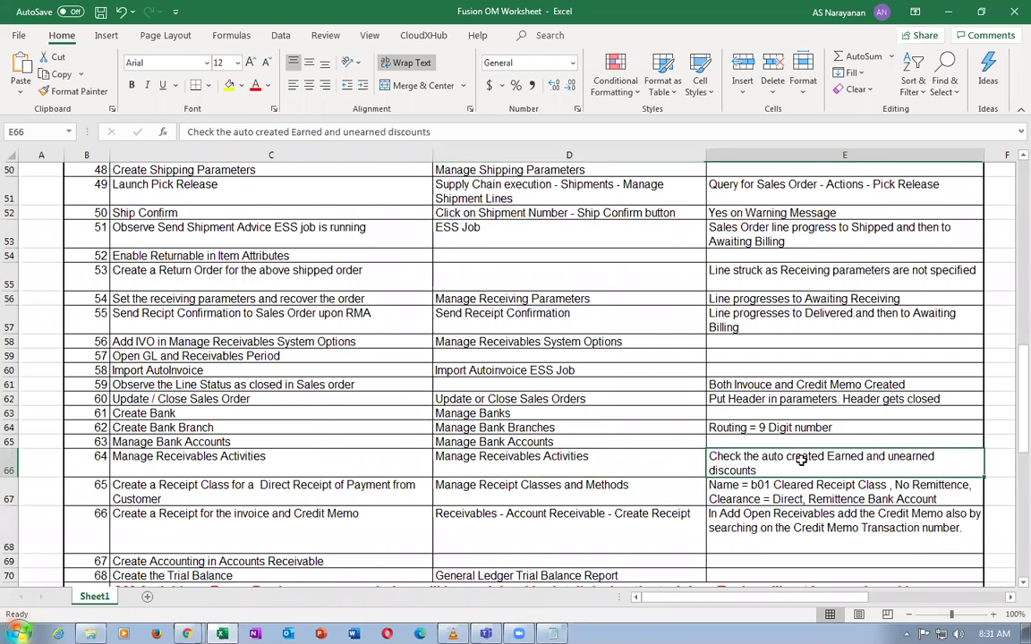
{"action": "left_click", "coordinate": [608, 469]}
{"action": "key", "text": "ctrl+c"}
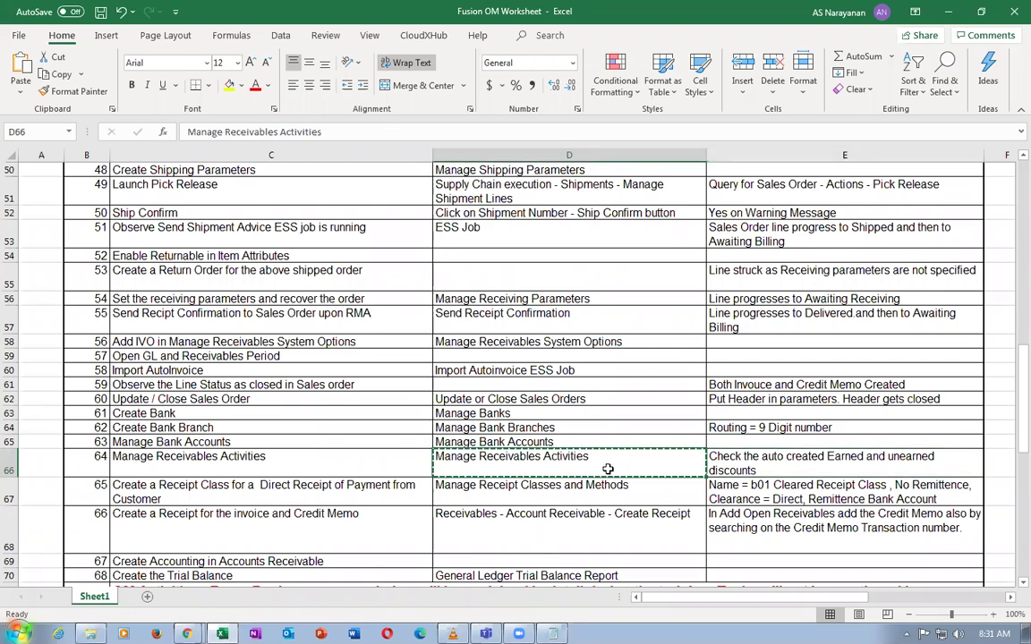
{"action": "key", "text": "alt+Tab"}
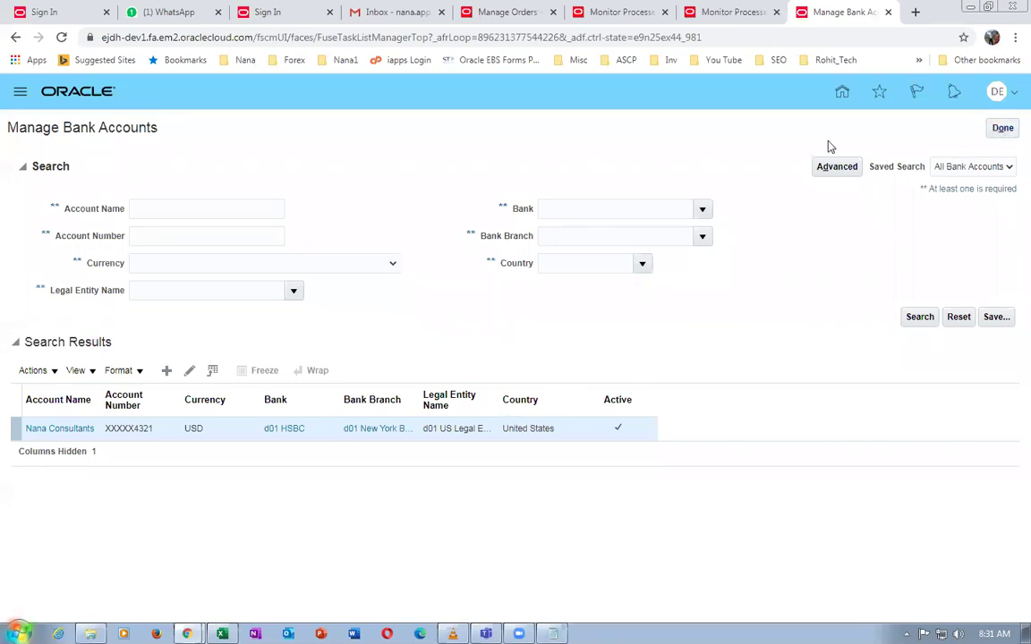
Close Manage Bank Accounts, search for Manage Receivables Activities and open that task
{"action": "left_click", "coordinate": [1001, 130]}
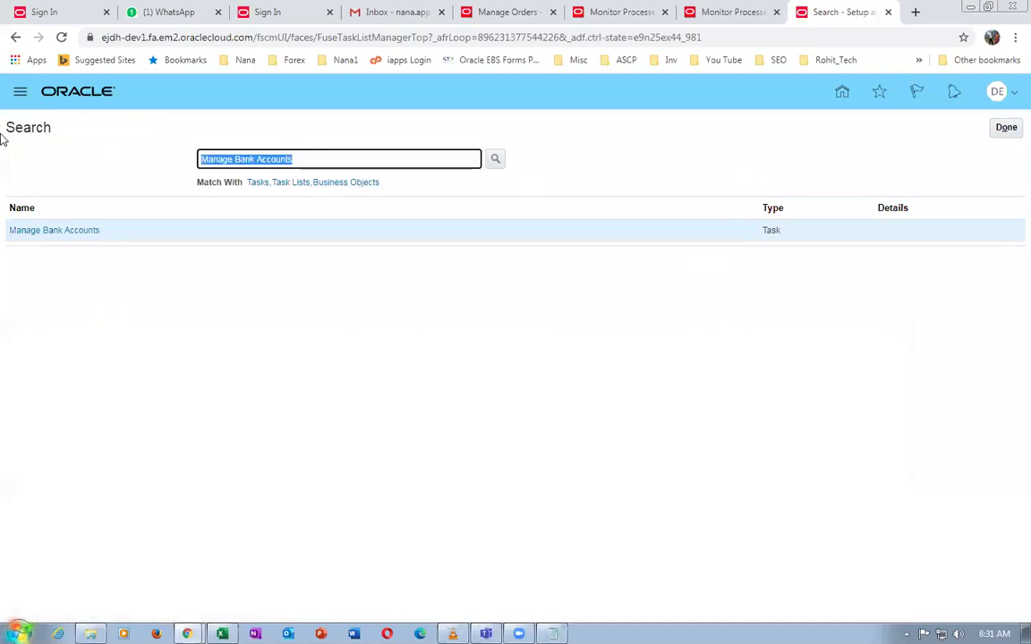
{"action": "key", "text": "ctrl+v"}
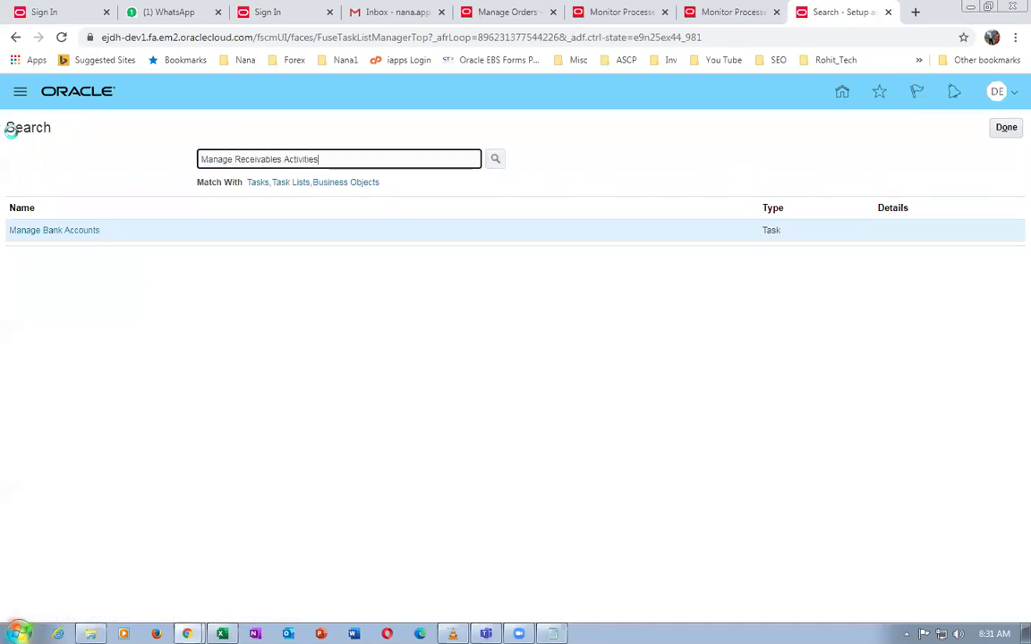
{"action": "key", "text": "Return"}
{"action": "key", "text": "alt+Tab"}
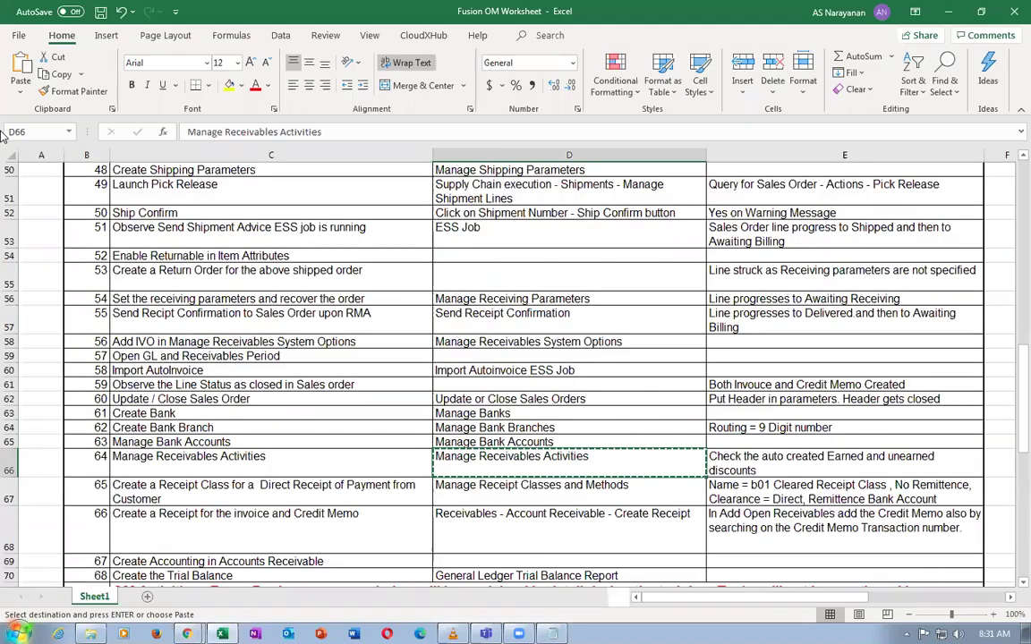
{"action": "key", "text": "alt+Tab"}
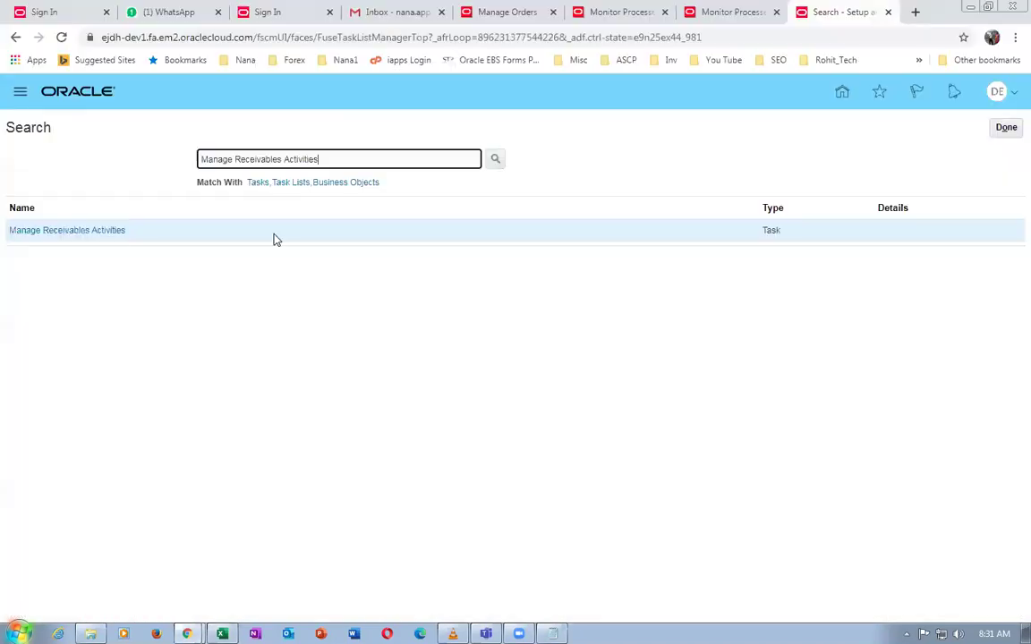
{"action": "left_click", "coordinate": [83, 230]}
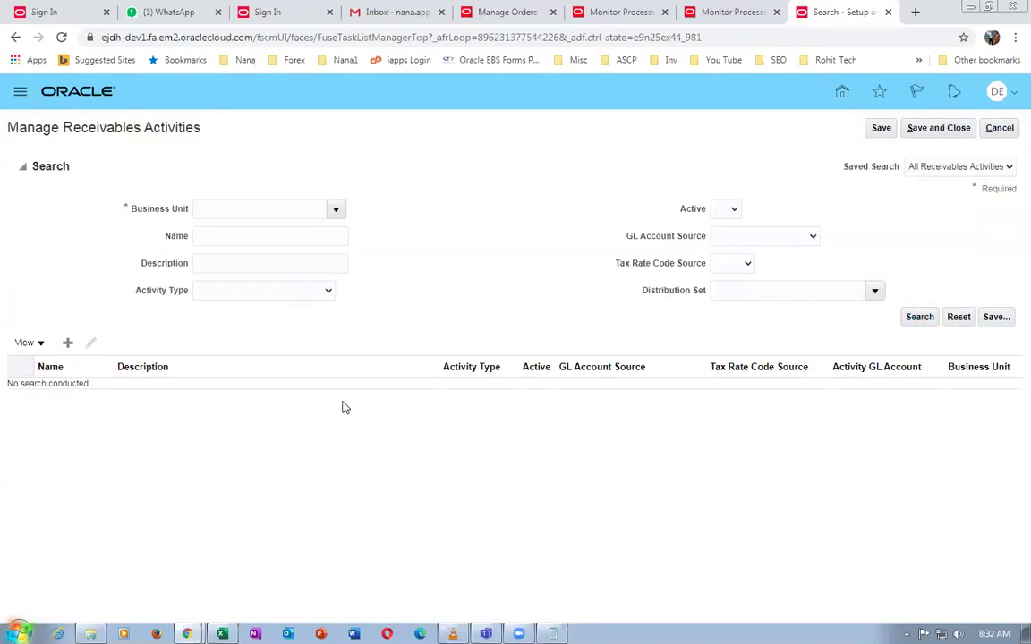
Search receivables activities for d01 US Business Units and review the Earned and Unearned Discount entries
{"action": "left_click", "coordinate": [204, 231]}
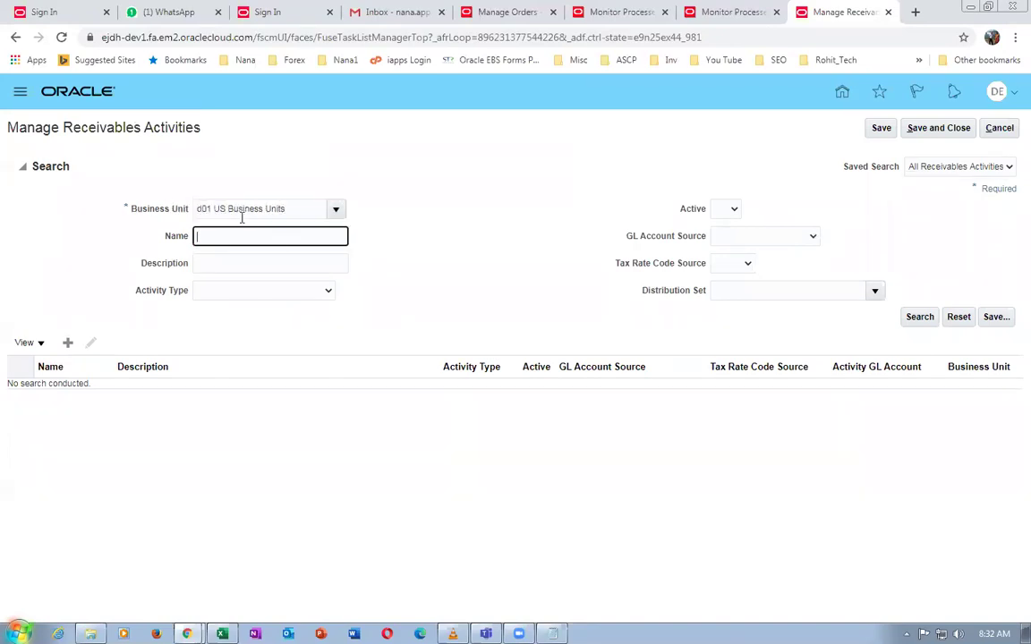
{"action": "left_click", "coordinate": [920, 318]}
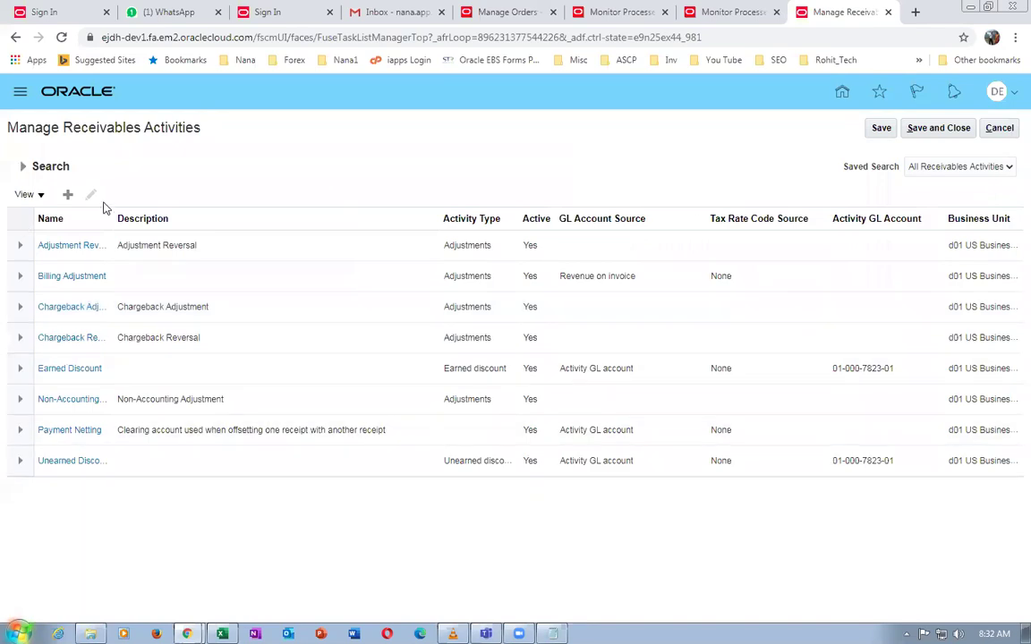
{"action": "left_click_drag", "start_coordinate": [110, 217], "coordinate": [196, 220]}
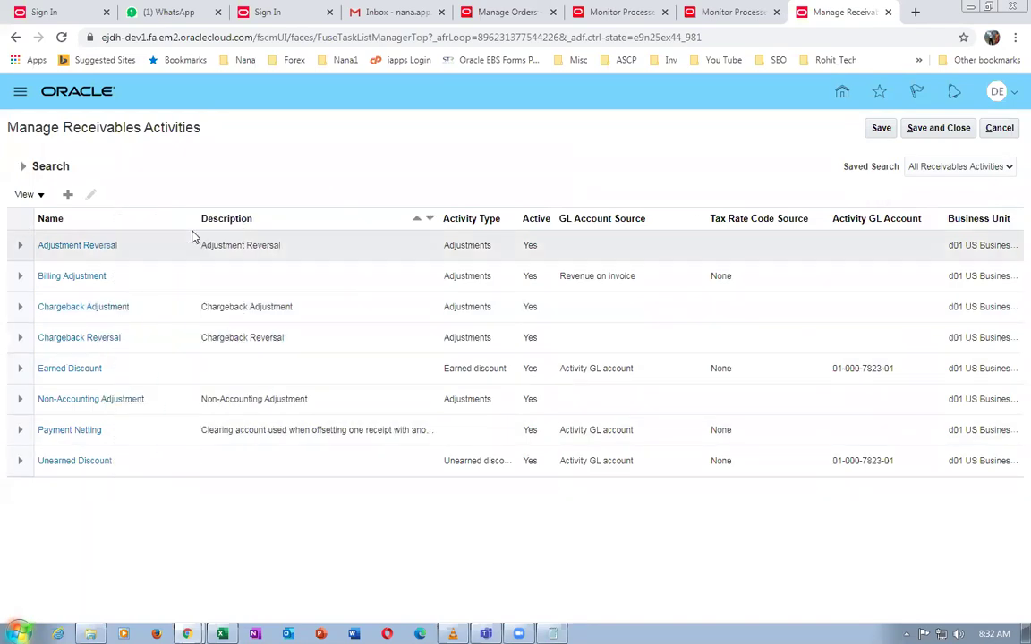
{"action": "left_click", "coordinate": [150, 370]}
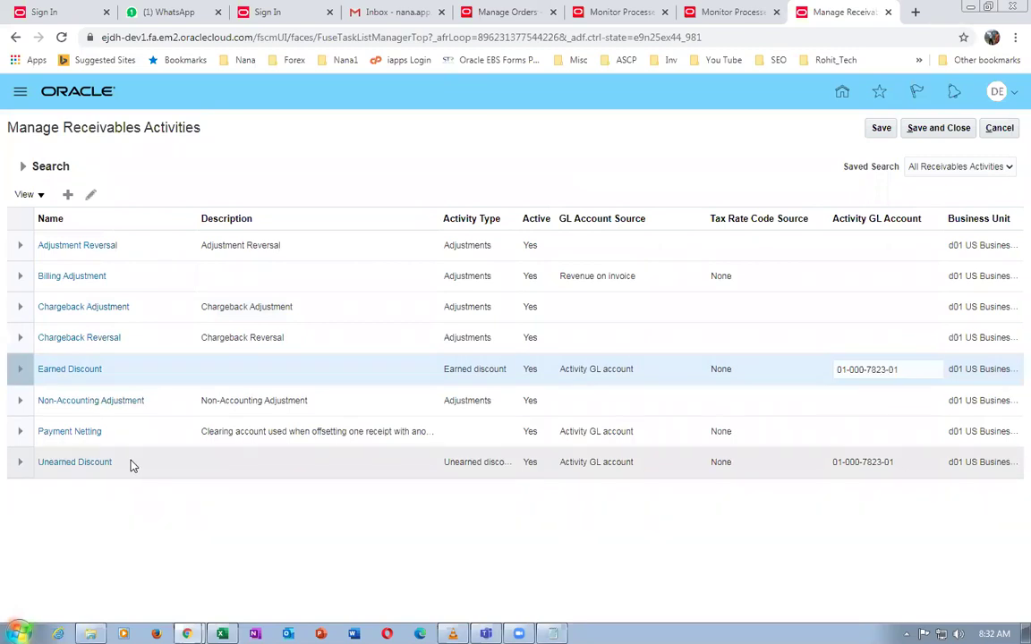
{"action": "left_click", "coordinate": [131, 463]}
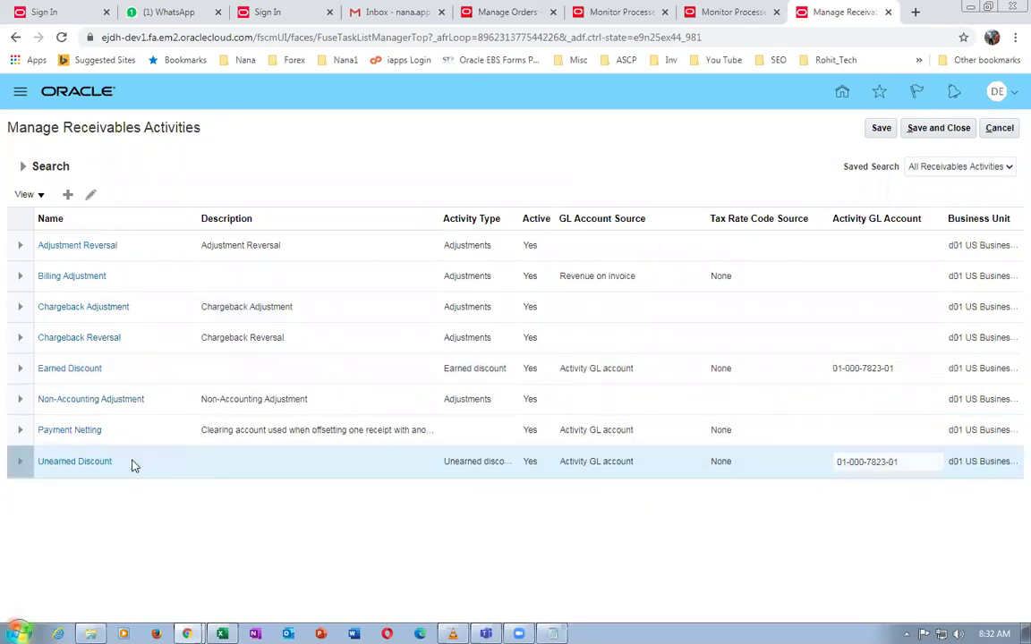
{"action": "left_click", "coordinate": [138, 375]}
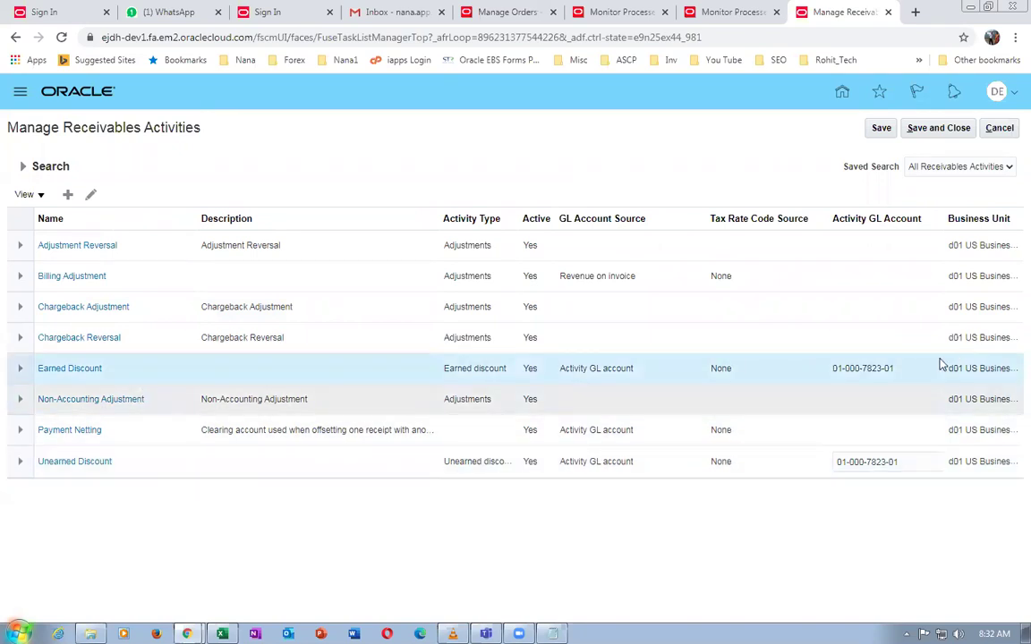
{"action": "left_click", "coordinate": [146, 462]}
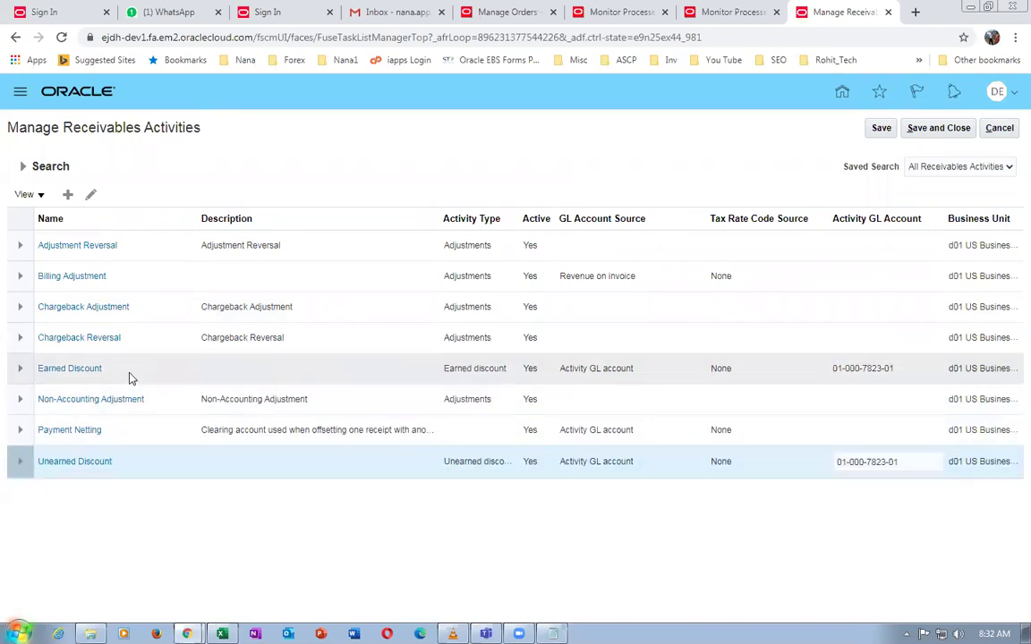
{"action": "left_click", "coordinate": [128, 369]}
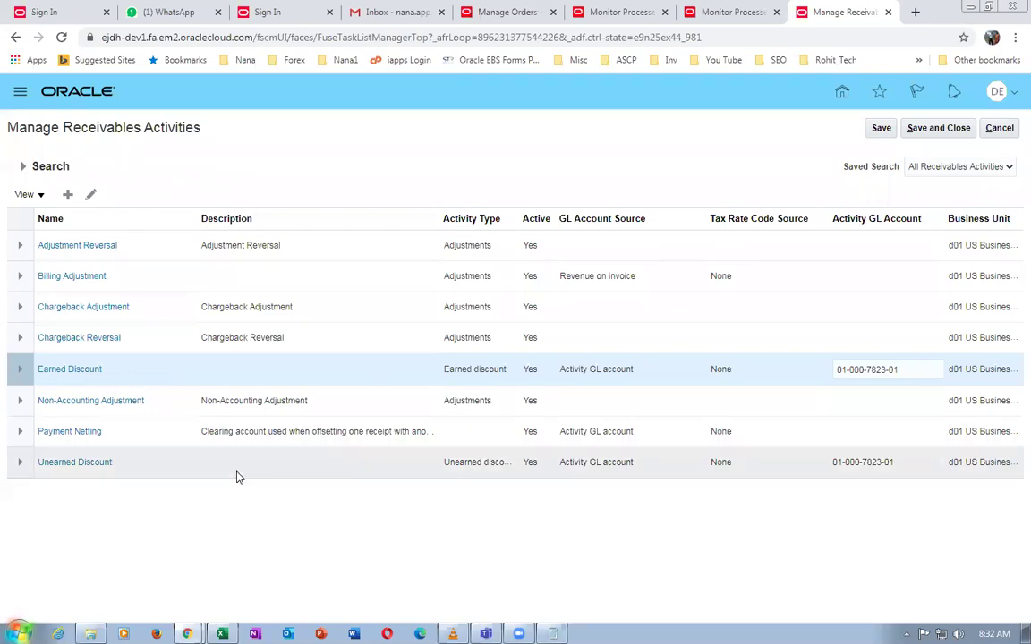
{"action": "left_click", "coordinate": [122, 464]}
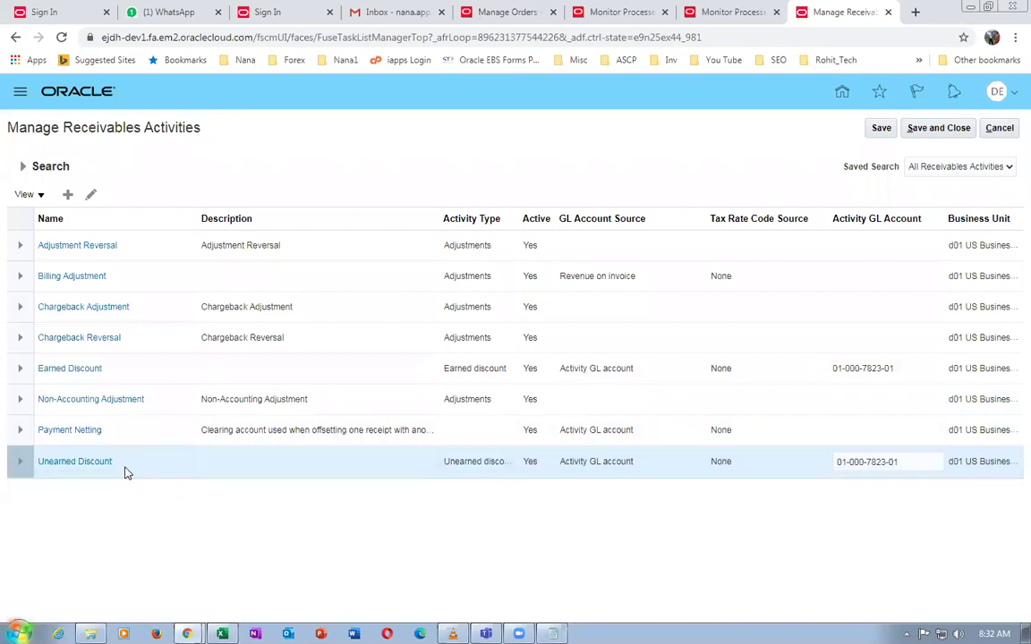
{"action": "left_click", "coordinate": [156, 374]}
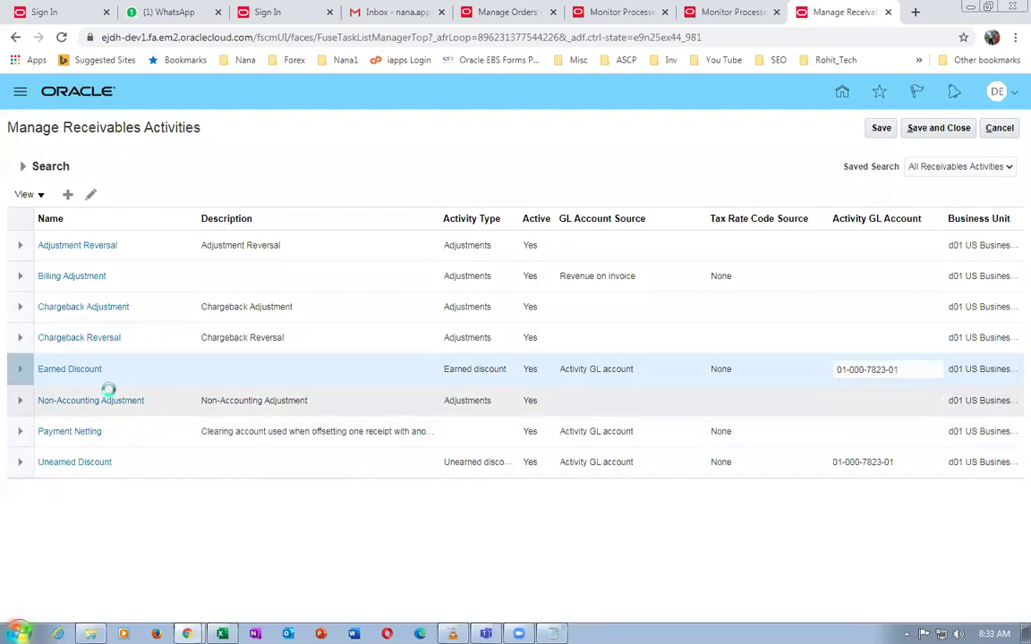
Discard a new receivables activity form and leave the receivables activities page
{"action": "left_click", "coordinate": [67, 195]}
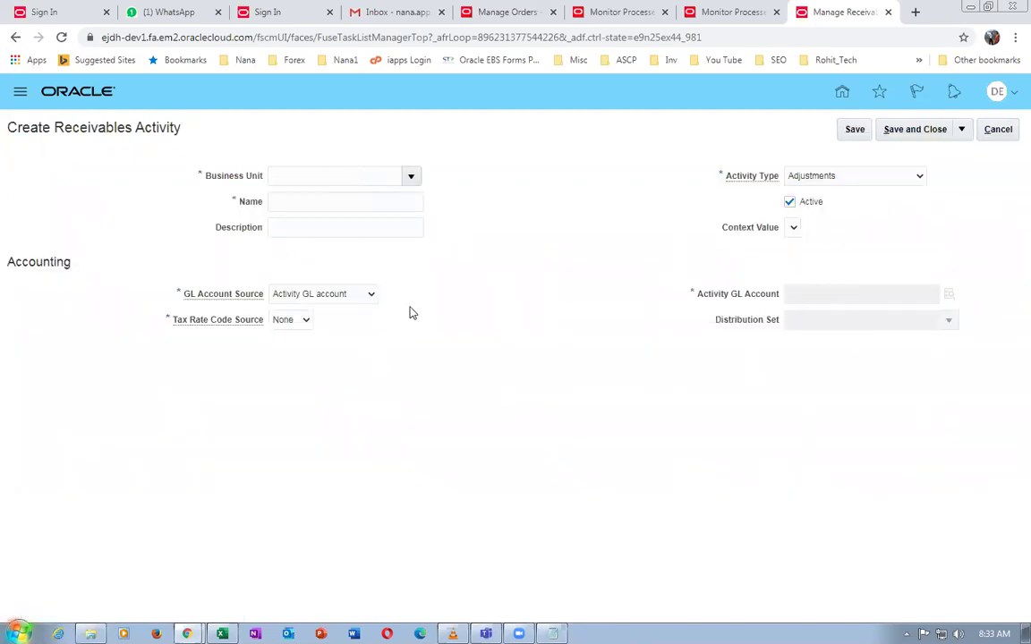
{"action": "left_click", "coordinate": [998, 130]}
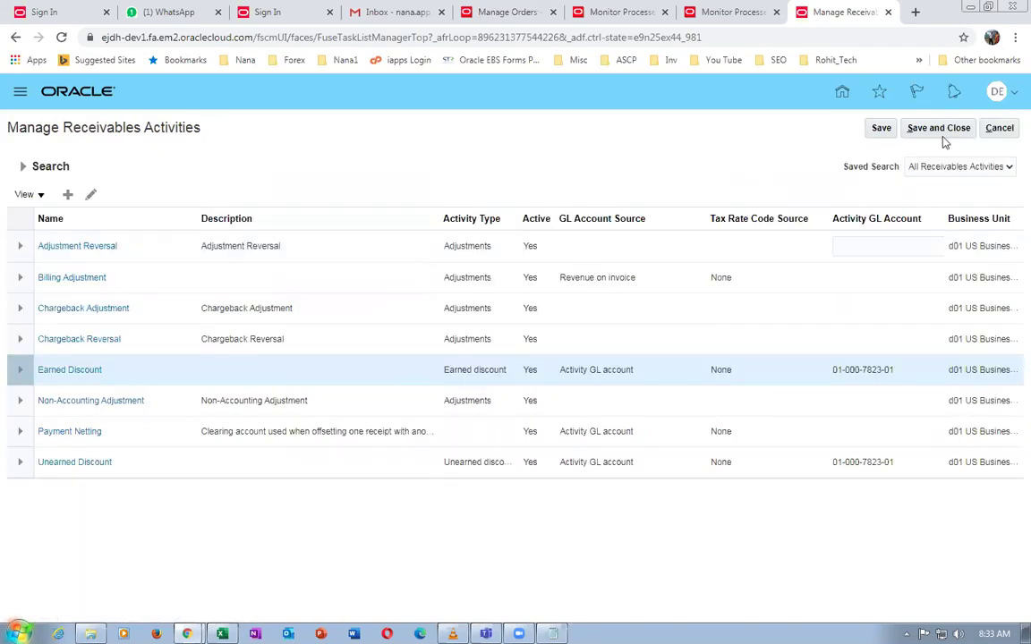
{"action": "left_click", "coordinate": [1002, 129]}
{"action": "key", "text": "alt+Tab"}
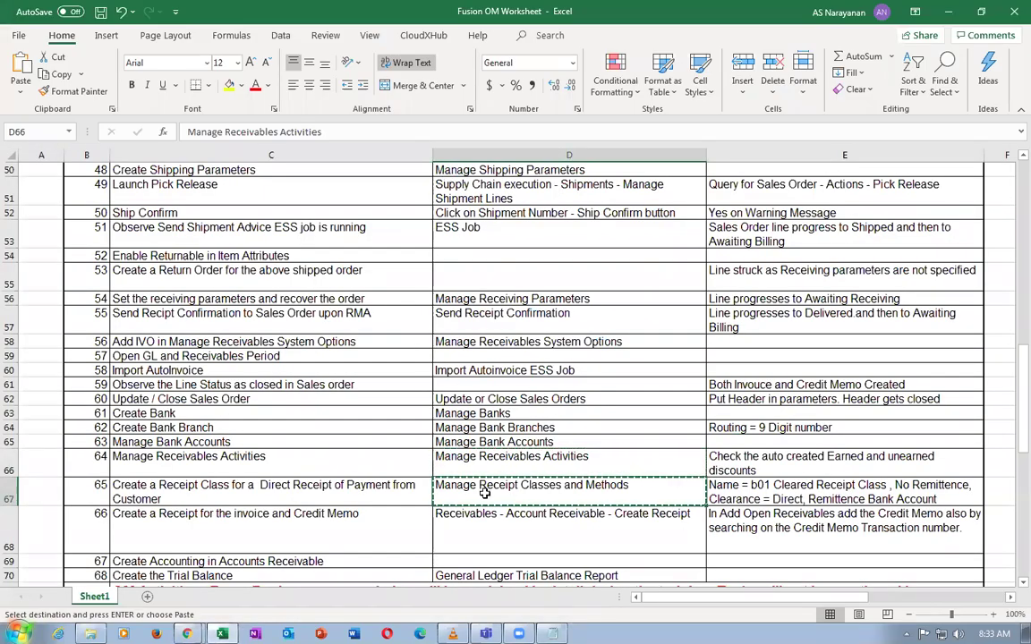
Find the Manage Receipt Classes and Methods task and start a new receipt class
{"action": "key", "text": "alt+Tab"}
{"action": "left_click", "coordinate": [321, 158]}
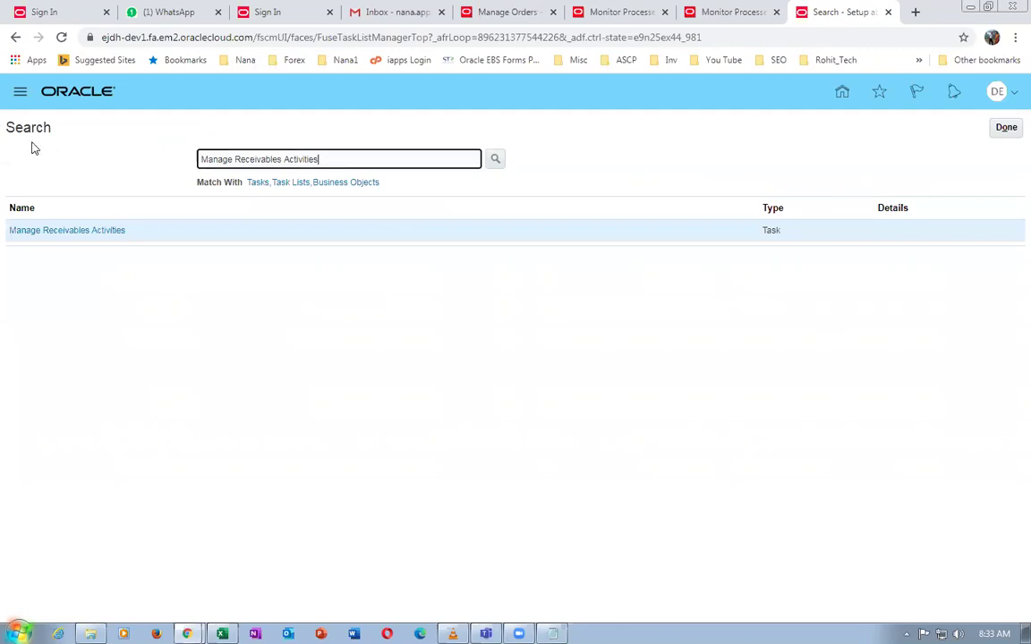
{"action": "key", "text": "ctrl+a"}
{"action": "type", "text": "Manage Receipt Classes and Methods"}
{"action": "key", "text": "Return"}
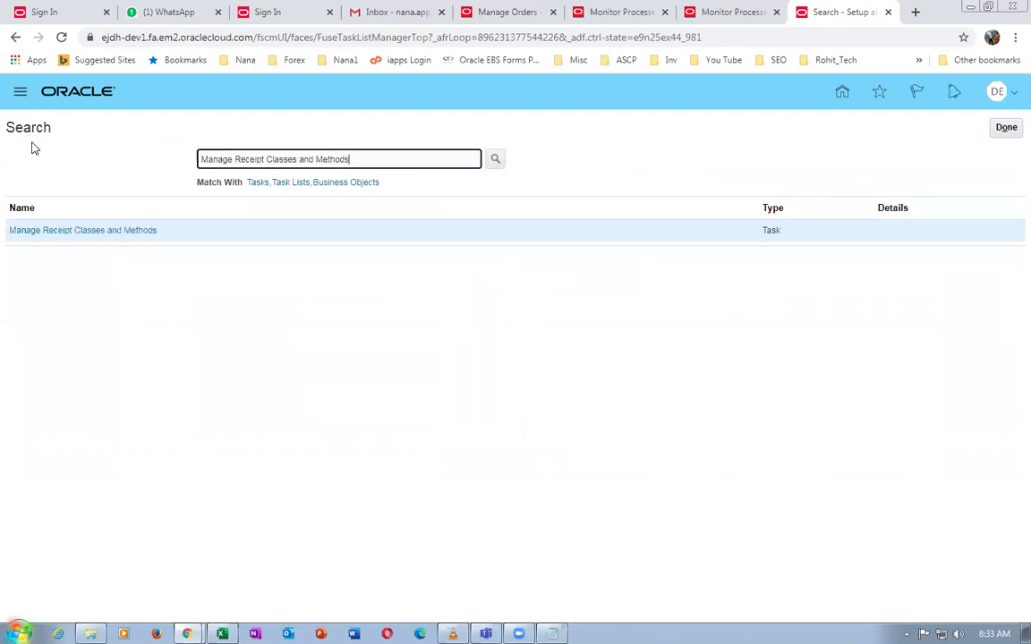
{"action": "left_click", "coordinate": [27, 231]}
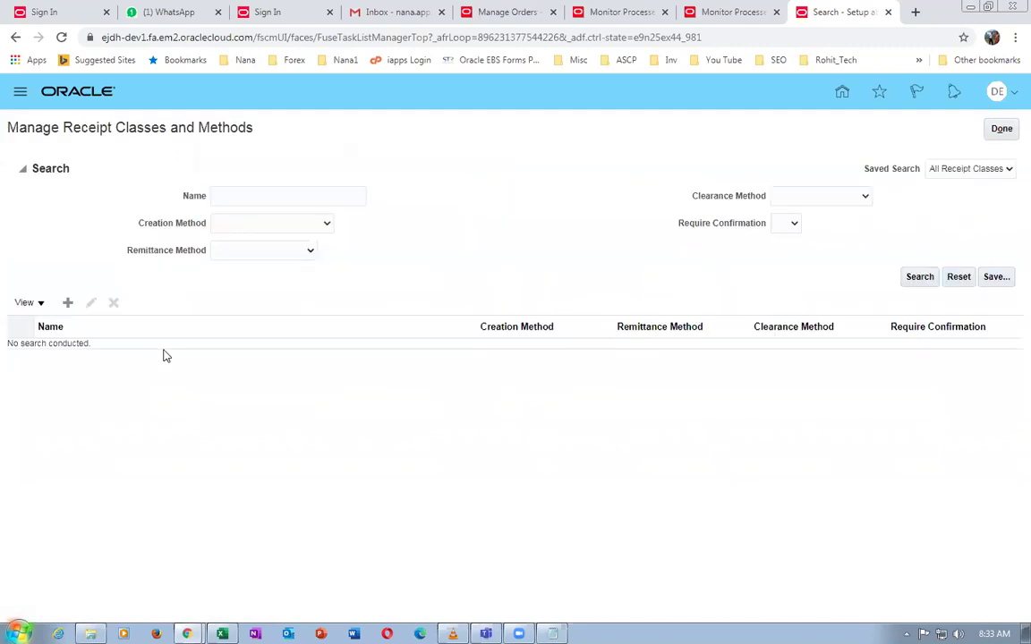
{"action": "left_click", "coordinate": [67, 303]}
Copy 'b01 Cleared Receipt Class' from Excel cell E67 into the receipt class Name
{"action": "key", "text": "alt+Tab"}
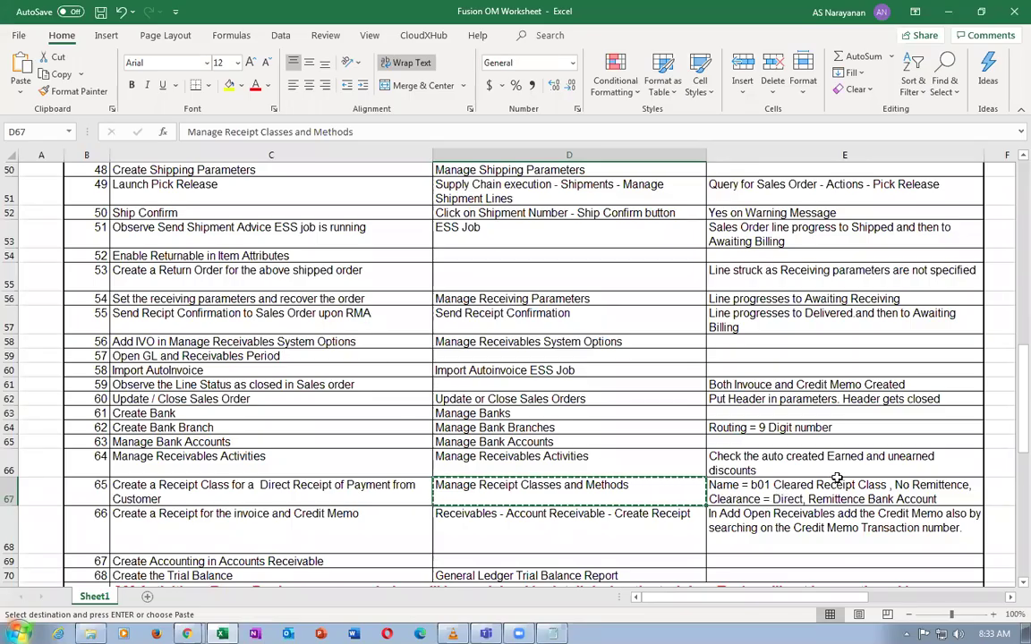
{"action": "left_click", "coordinate": [750, 488]}
{"action": "double_click", "coordinate": [752, 486]}
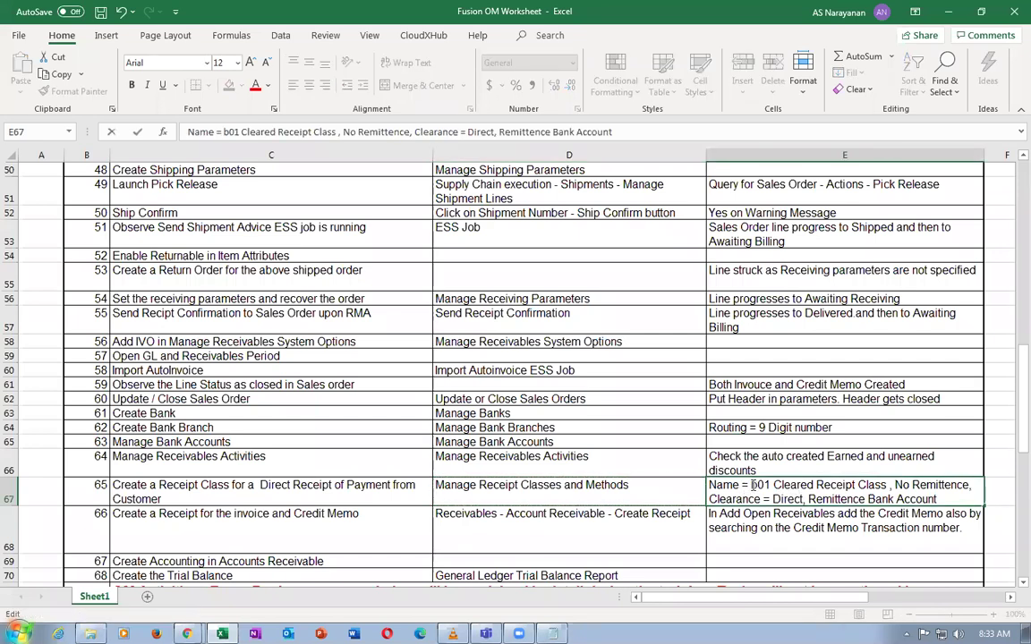
{"action": "left_click_drag", "start_coordinate": [751, 486], "coordinate": [888, 484]}
{"action": "key", "text": "ctrl+c"}
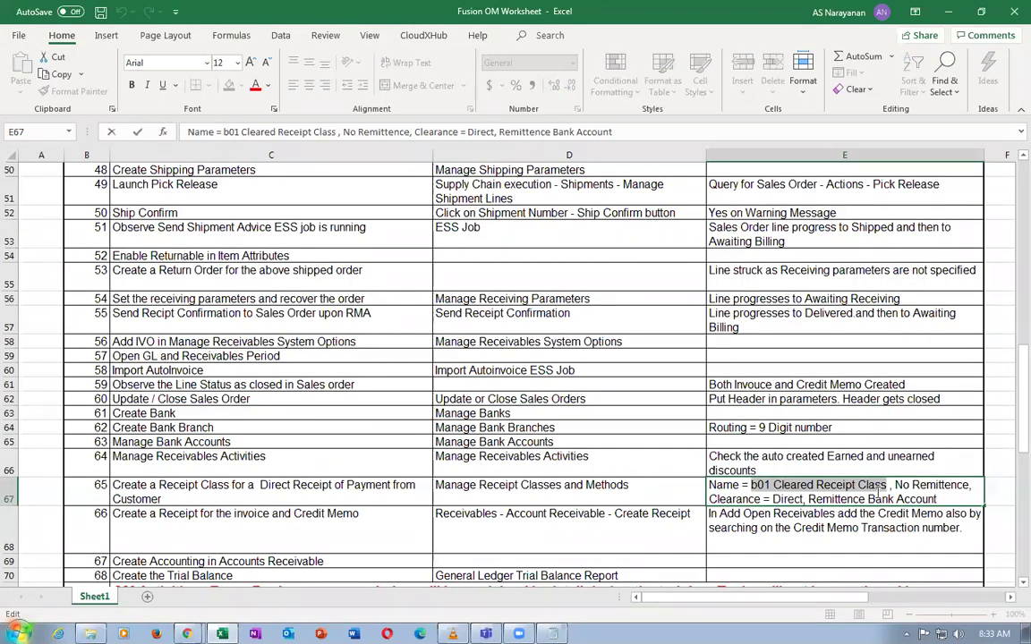
{"action": "key", "text": "alt+Tab"}
{"action": "left_click", "coordinate": [223, 177]}
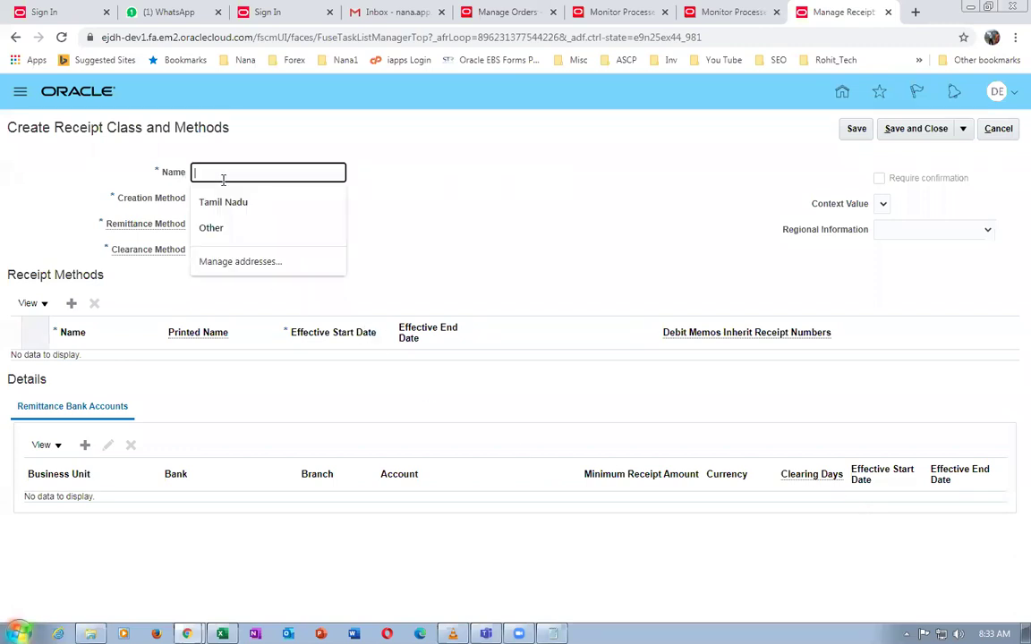
{"action": "key", "text": "ctrl+v"}
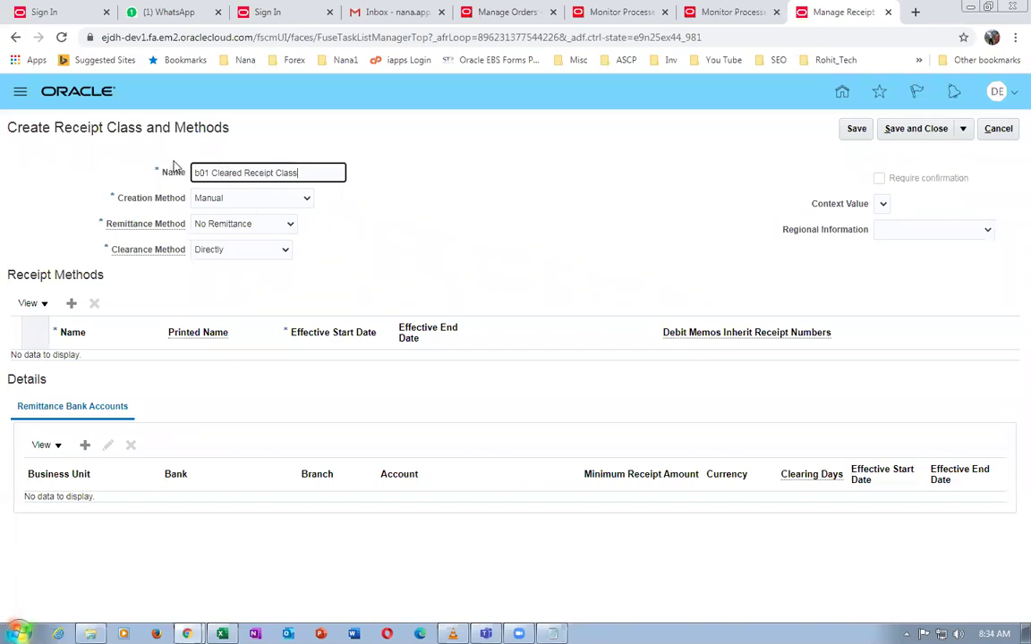
Copy the receipt class name b01 Cleared Receipt Class and check the Excel worksheet note
{"action": "left_click_drag", "start_coordinate": [299, 173], "coordinate": [196, 170]}
{"action": "key", "text": "ctrl+c"}
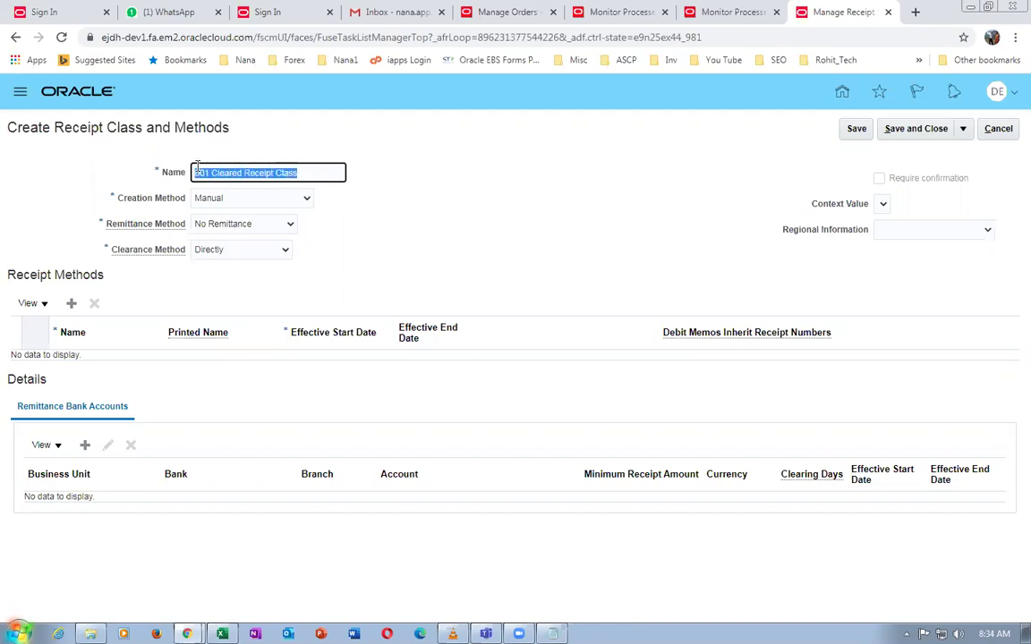
{"action": "left_click", "coordinate": [454, 198]}
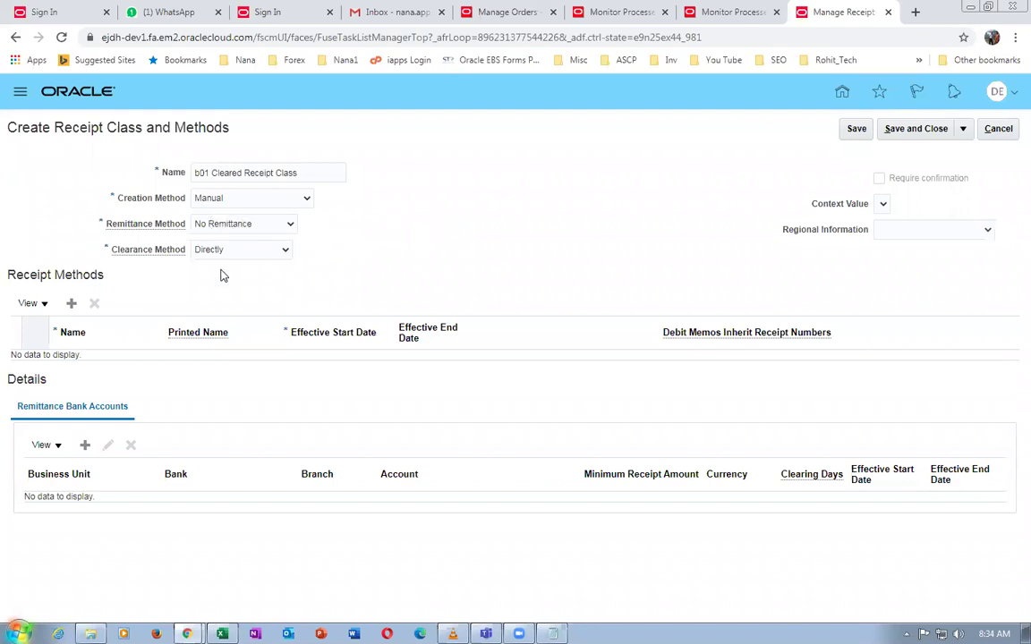
{"action": "key", "text": "alt+Tab"}
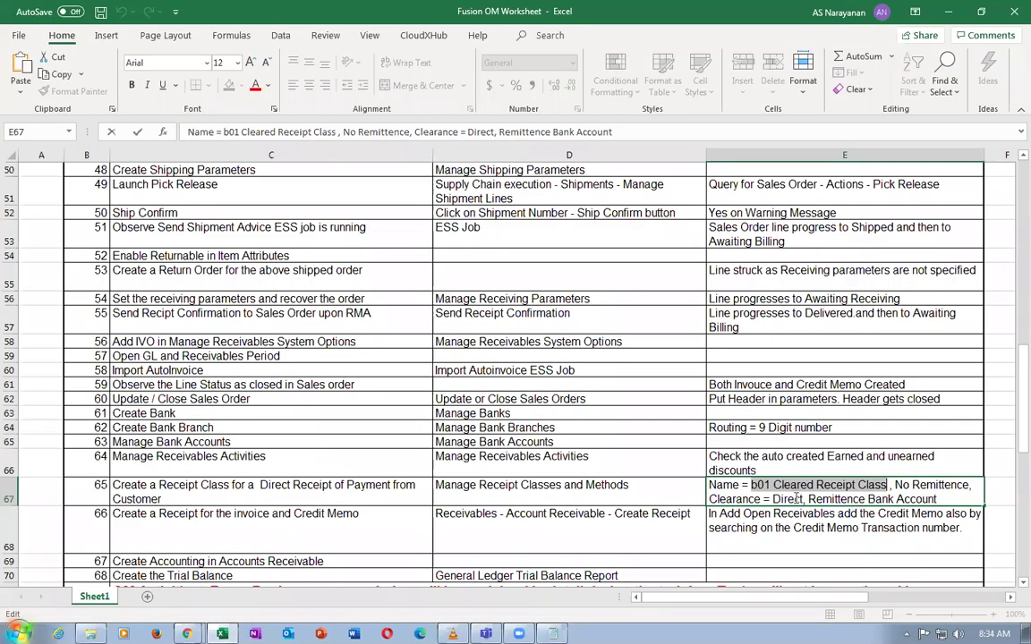
{"action": "key", "text": "alt+Tab"}
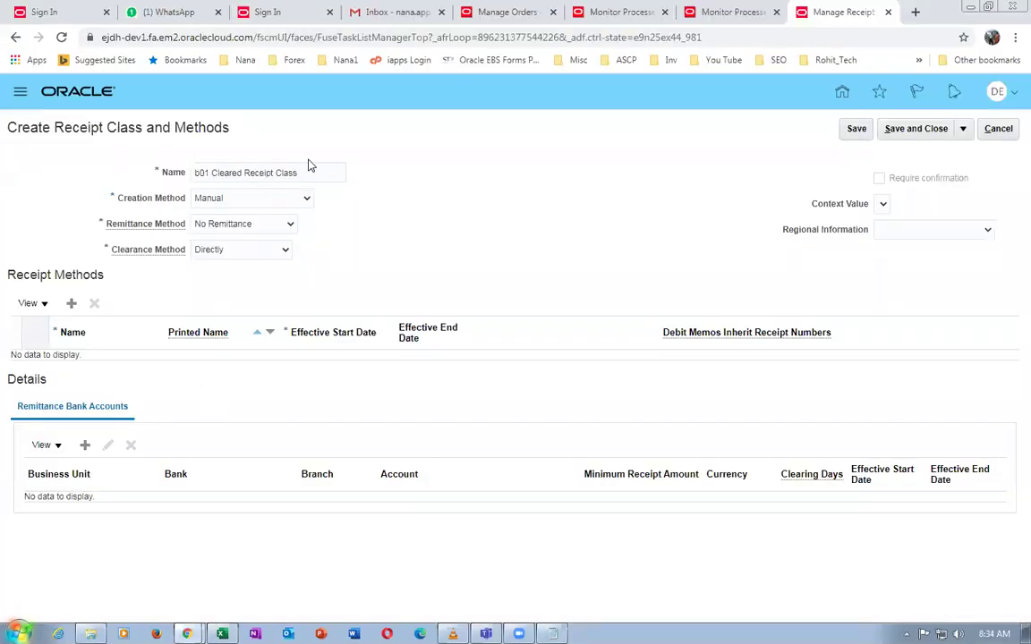
Add receipt method b01 Cleared Receipt Class with the same printed name, then start a remittance bank account
{"action": "left_click", "coordinate": [71, 306]}
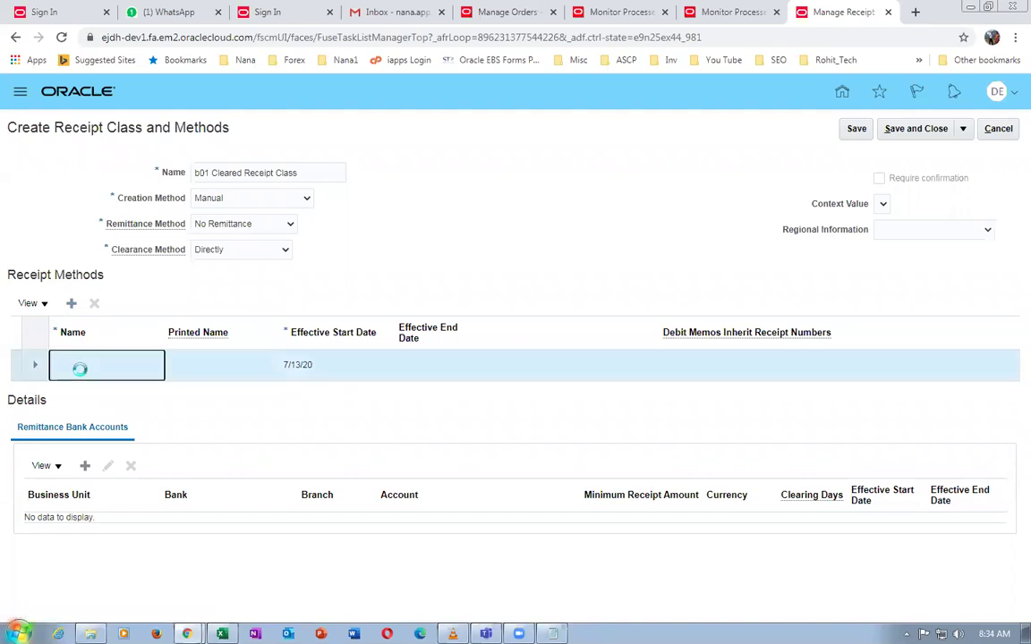
{"action": "left_click", "coordinate": [83, 368]}
{"action": "key", "text": "ctrl+v"}
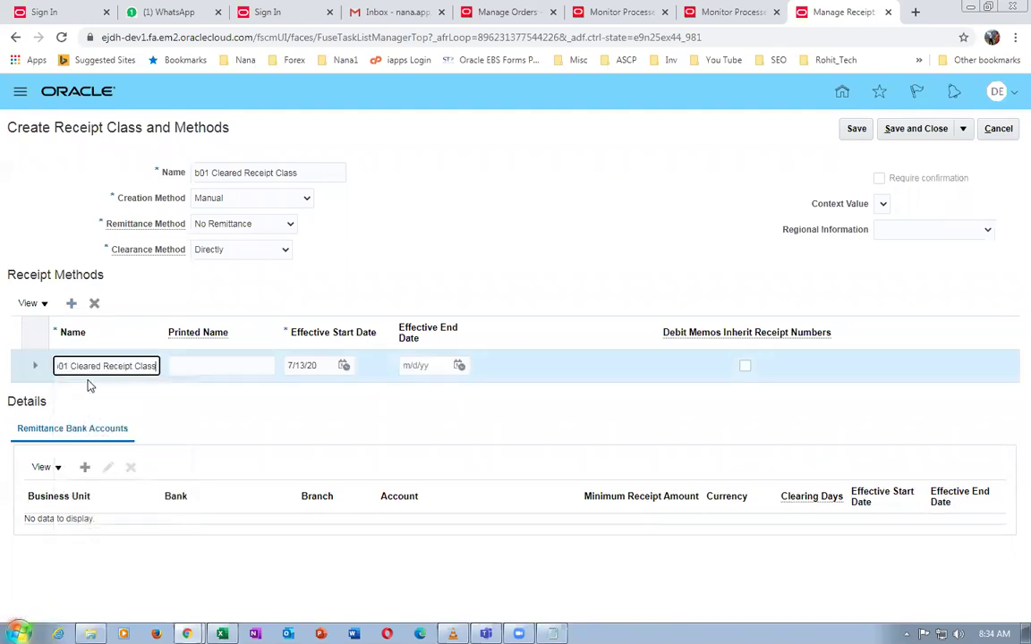
{"action": "left_click", "coordinate": [206, 367]}
{"action": "type", "text": "b01 C"}
{"action": "key", "text": "ctrl+v"}
{"action": "left_click", "coordinate": [309, 262]}
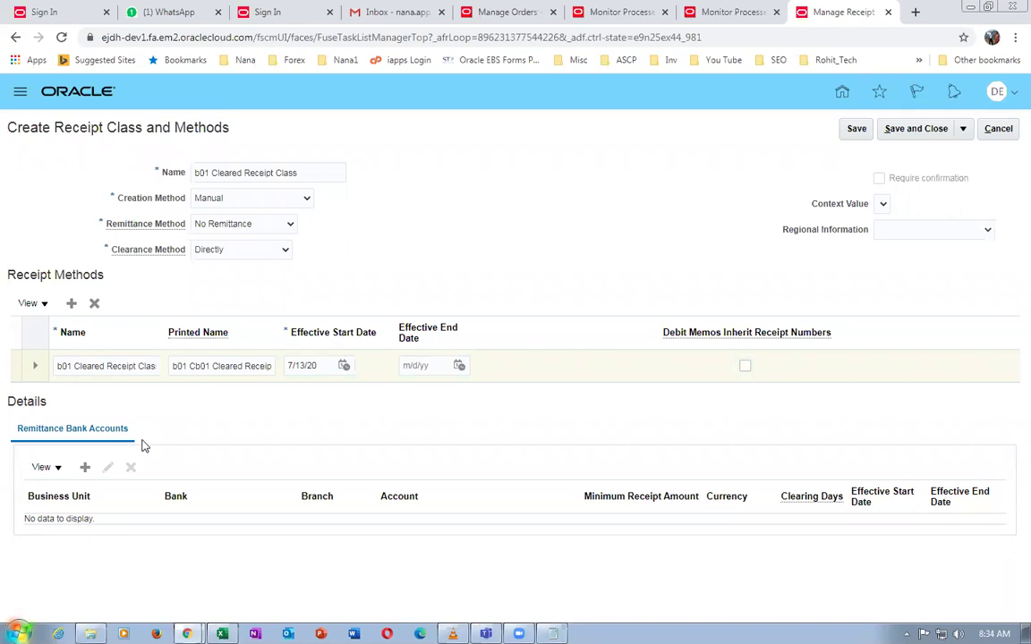
{"action": "left_click", "coordinate": [85, 468]}
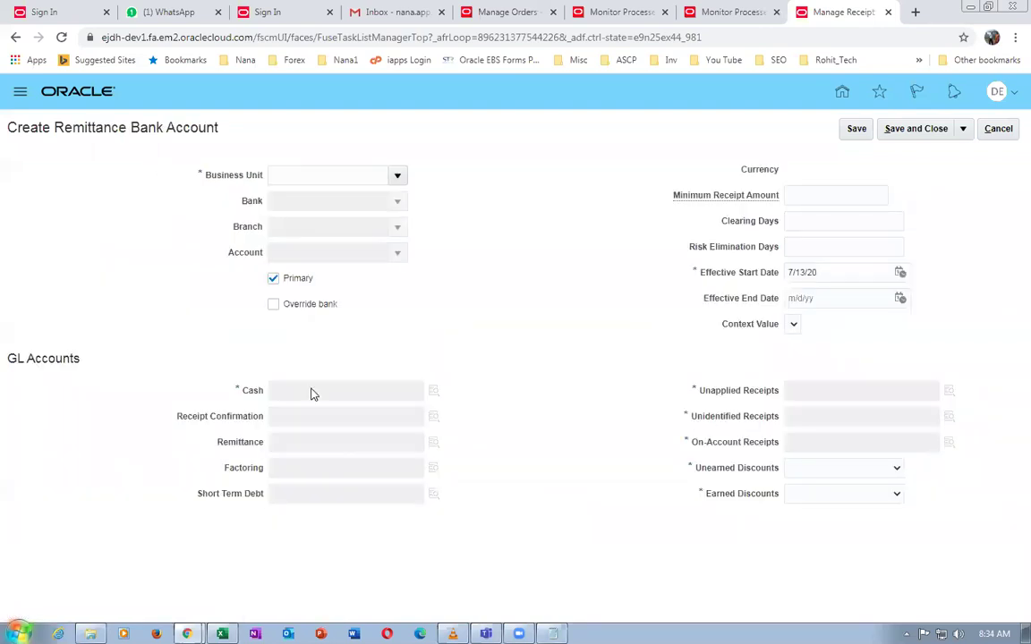
Set business unit d01, bank d01 and the d01 HSBC New York Branch account
{"action": "left_click", "coordinate": [353, 176]}
{"action": "type", "text": "d01"}
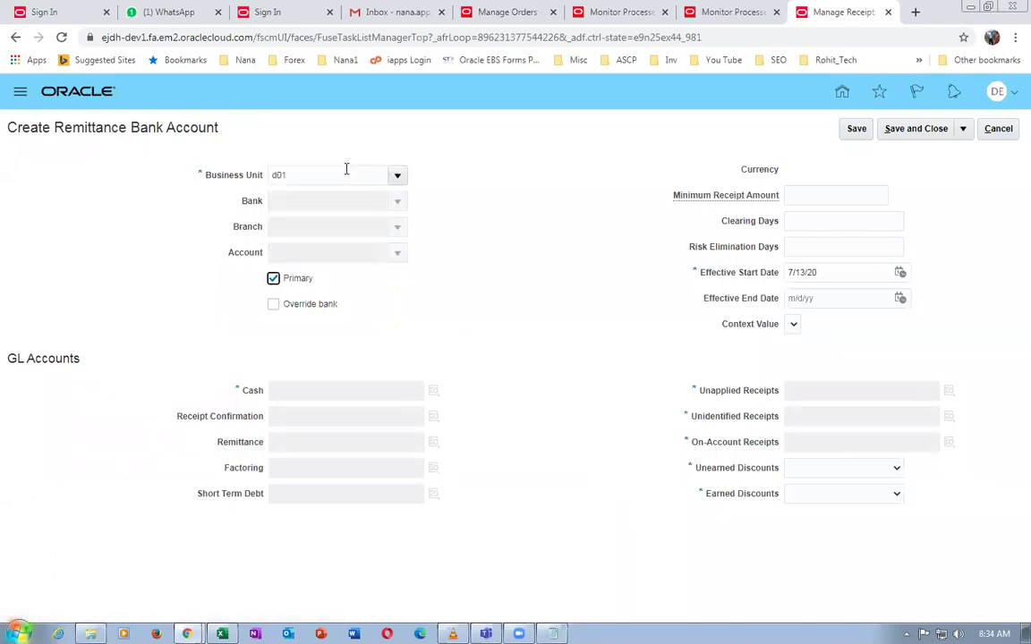
{"action": "key", "text": "Tab"}
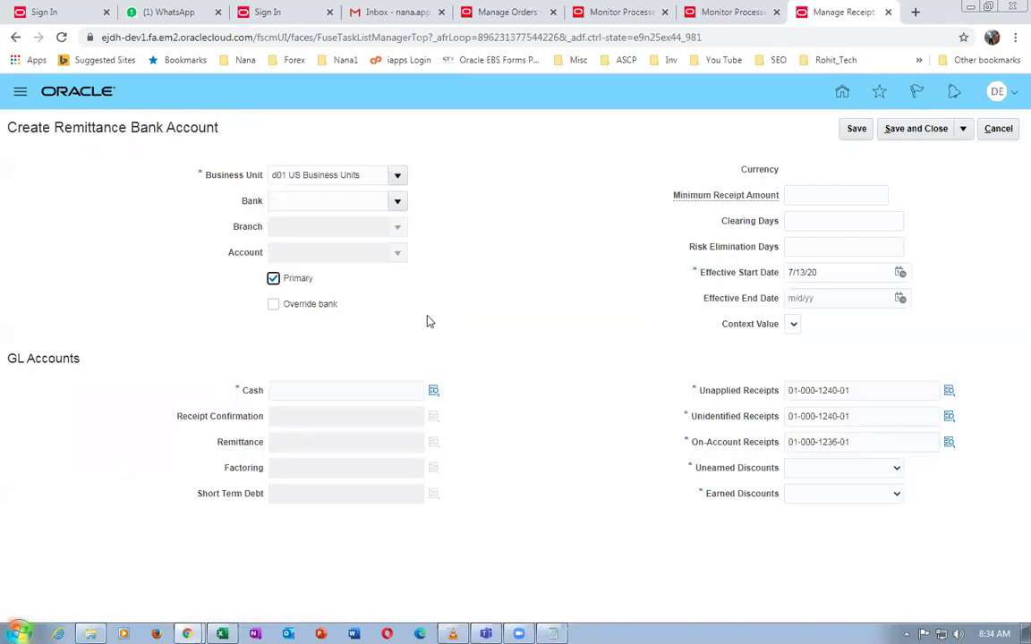
{"action": "left_click", "coordinate": [324, 205]}
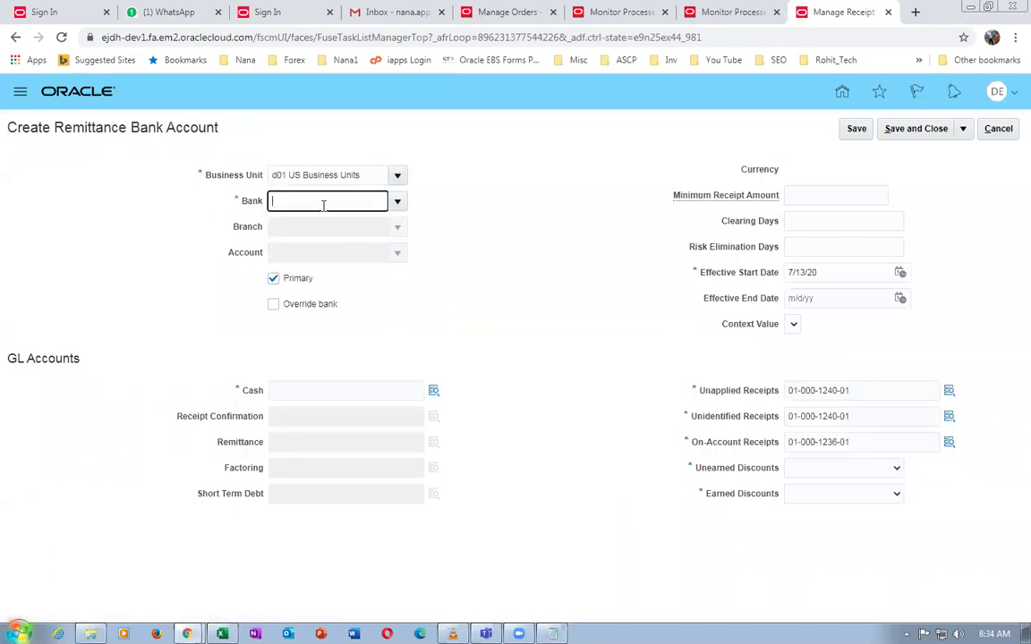
{"action": "type", "text": "d01"}
{"action": "key", "text": "Tab"}
{"action": "left_click", "coordinate": [292, 252]}
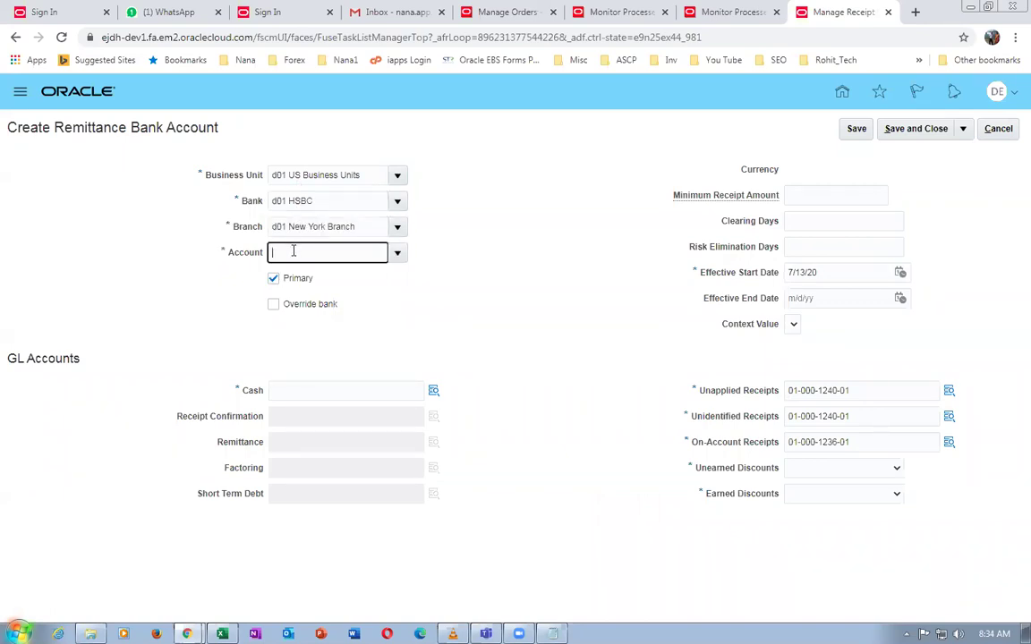
{"action": "left_click", "coordinate": [397, 253]}
{"action": "left_click", "coordinate": [375, 279]}
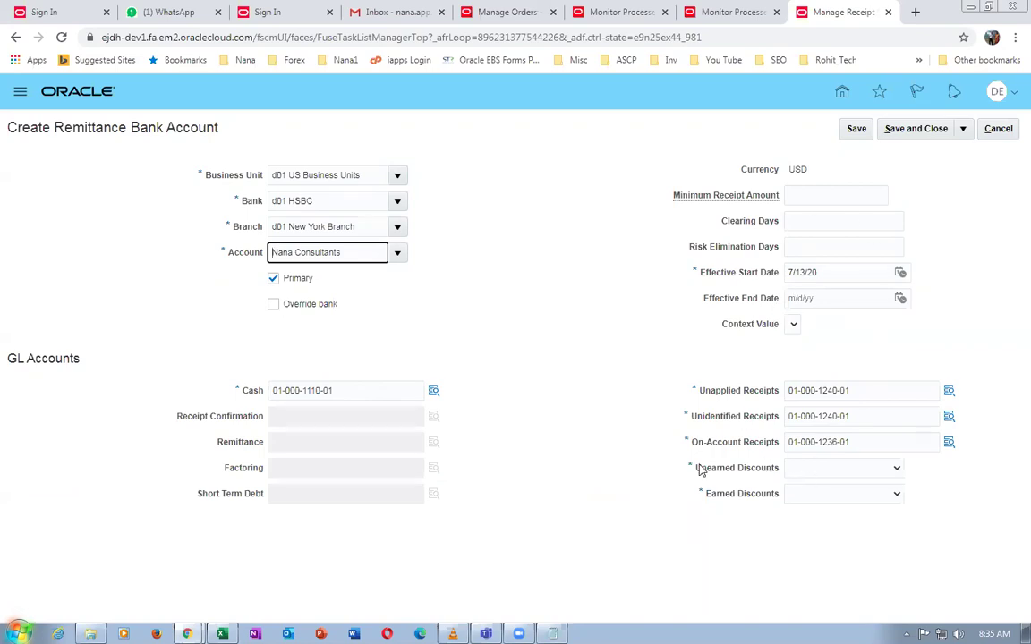
Choose the Unearned Discount and Earned Discount accounts and save the remittance bank account
{"action": "left_click", "coordinate": [869, 476]}
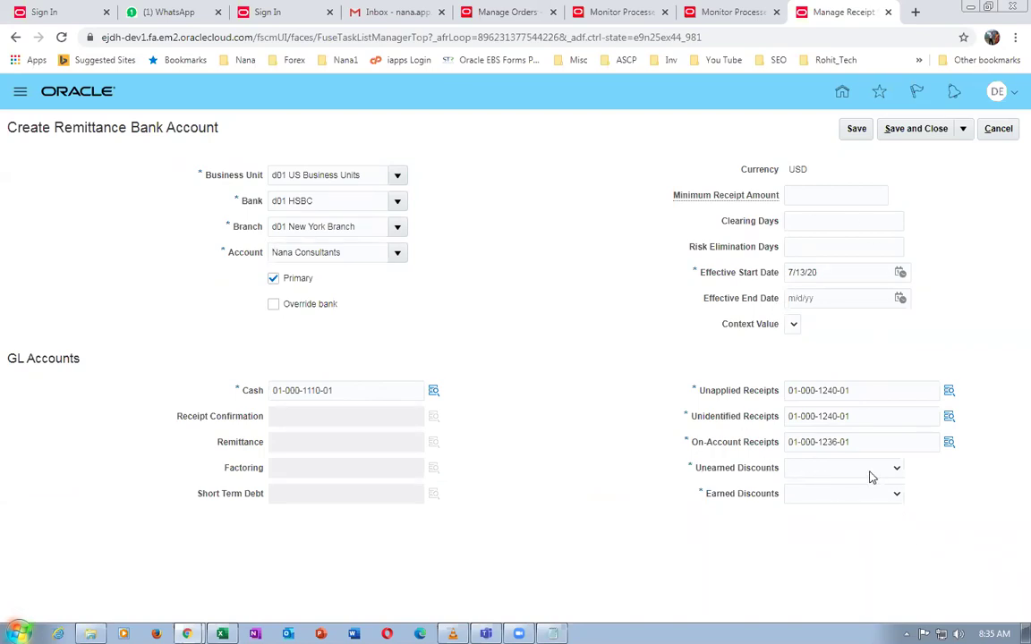
{"action": "left_click", "coordinate": [867, 474]}
{"action": "left_click", "coordinate": [865, 495]}
{"action": "left_click", "coordinate": [866, 495]}
{"action": "left_click", "coordinate": [856, 519]}
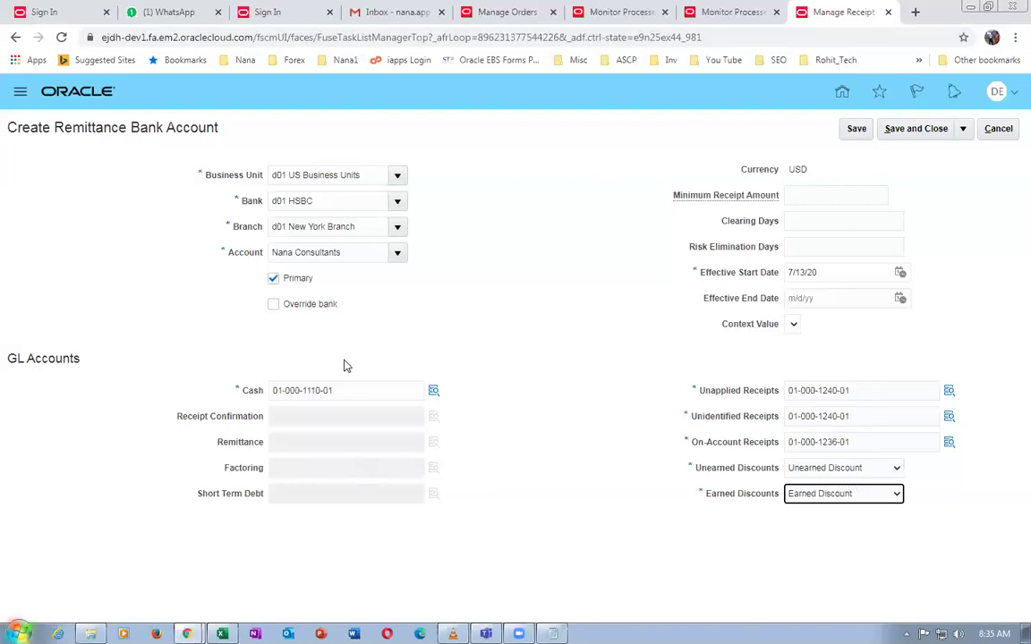
{"action": "left_click", "coordinate": [914, 128]}
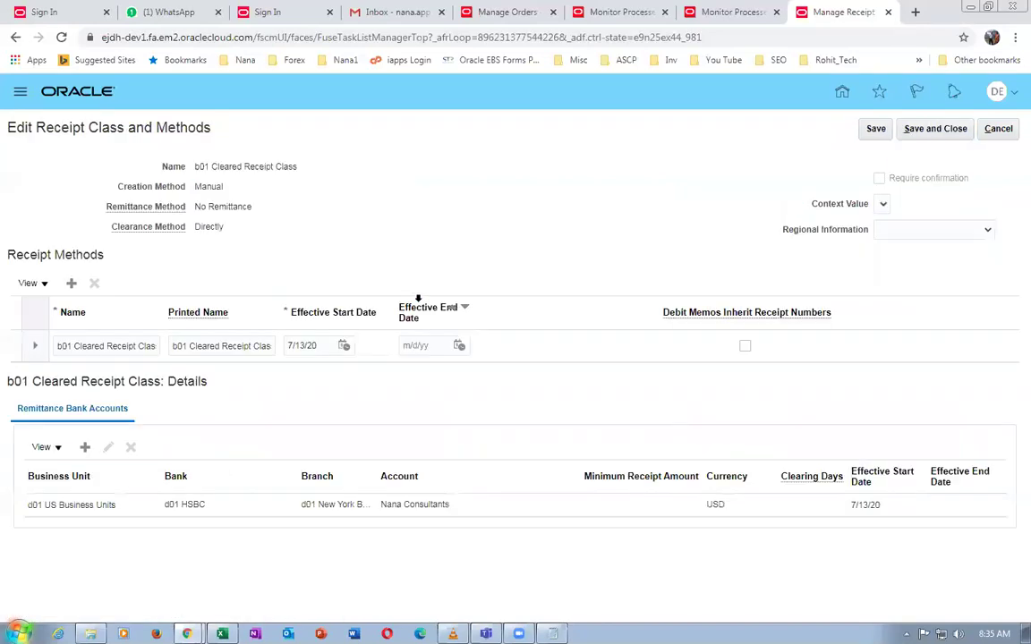
Review the b01 receipt method and d01 HSBC bank account rows, then save and close the receipt class
{"action": "left_click_drag", "start_coordinate": [45, 128], "coordinate": [115, 363]}
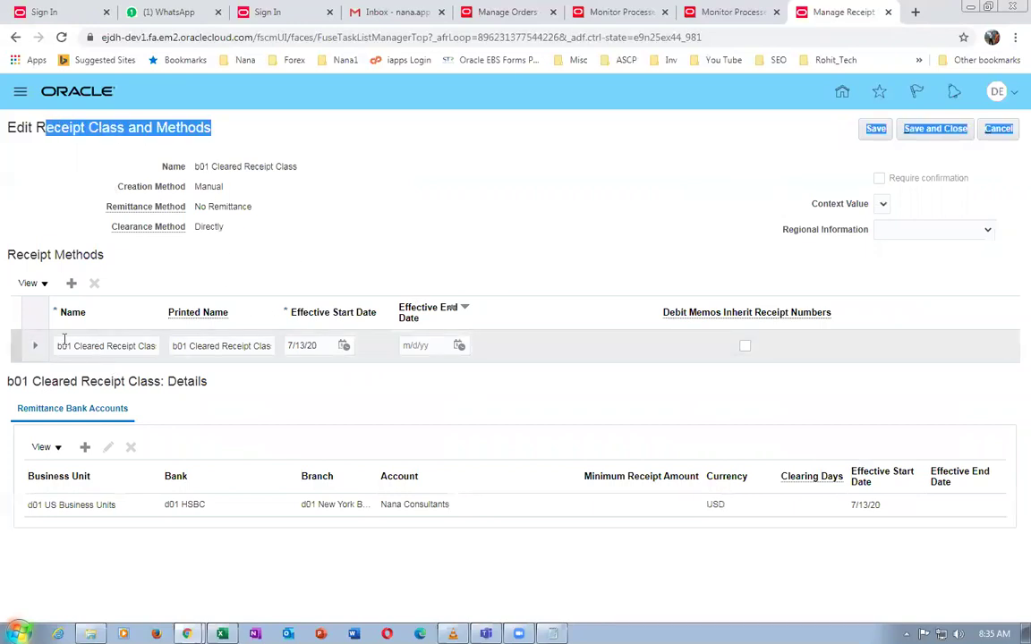
{"action": "left_click", "coordinate": [70, 345]}
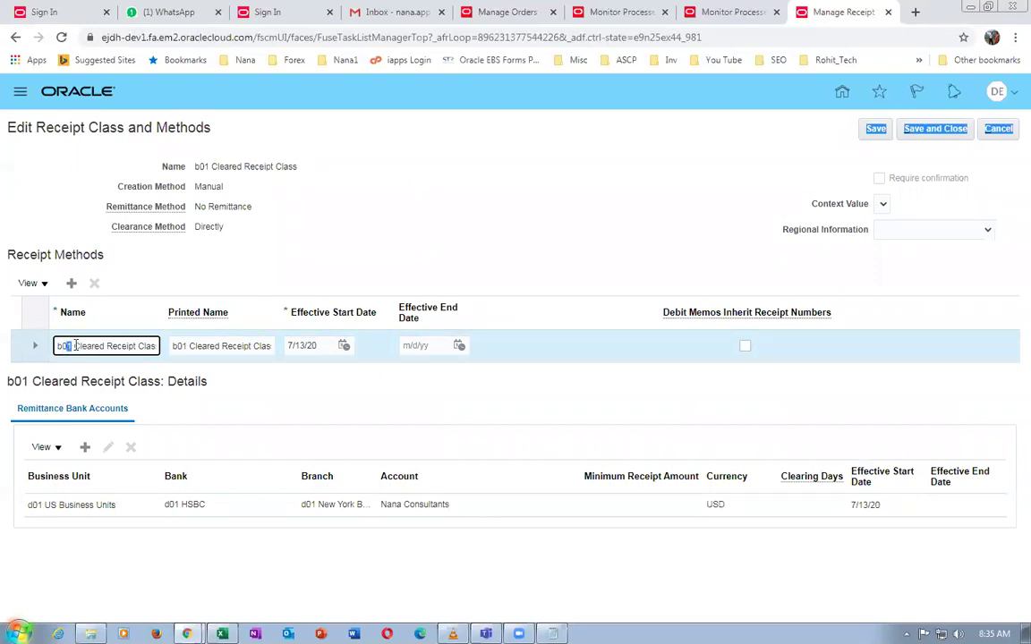
{"action": "left_click", "coordinate": [399, 222]}
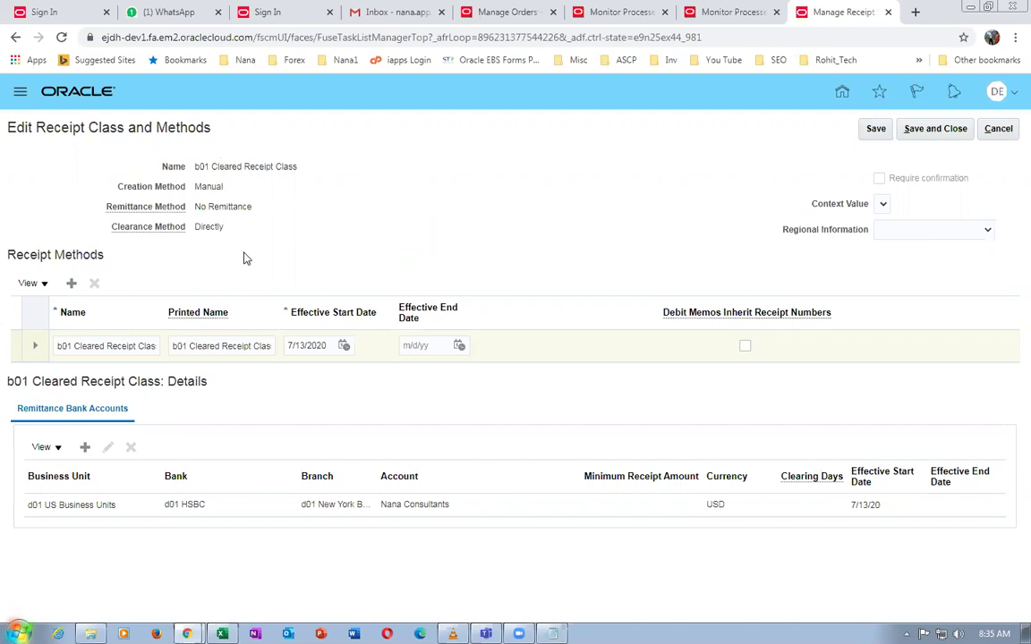
{"action": "left_click", "coordinate": [143, 510]}
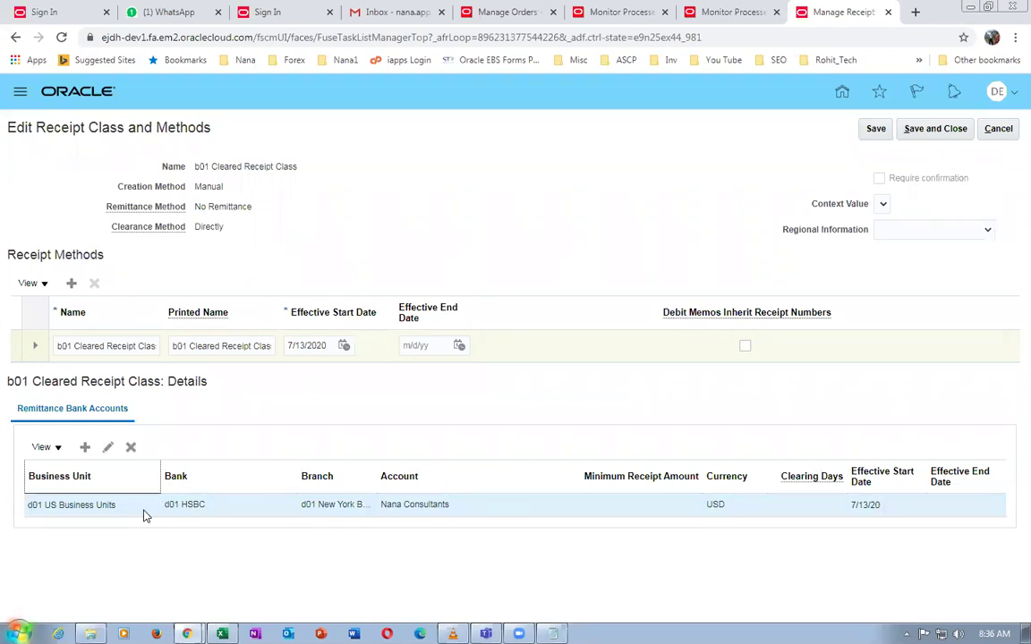
{"action": "left_click_drag", "start_coordinate": [210, 167], "coordinate": [277, 181]}
{"action": "left_click", "coordinate": [398, 230]}
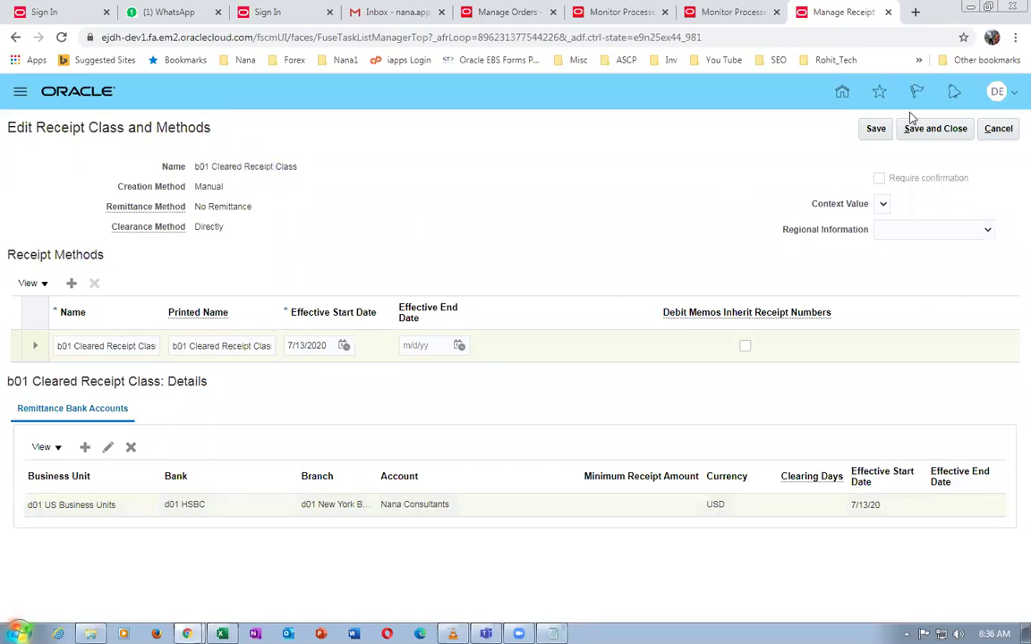
{"action": "left_click", "coordinate": [937, 128]}
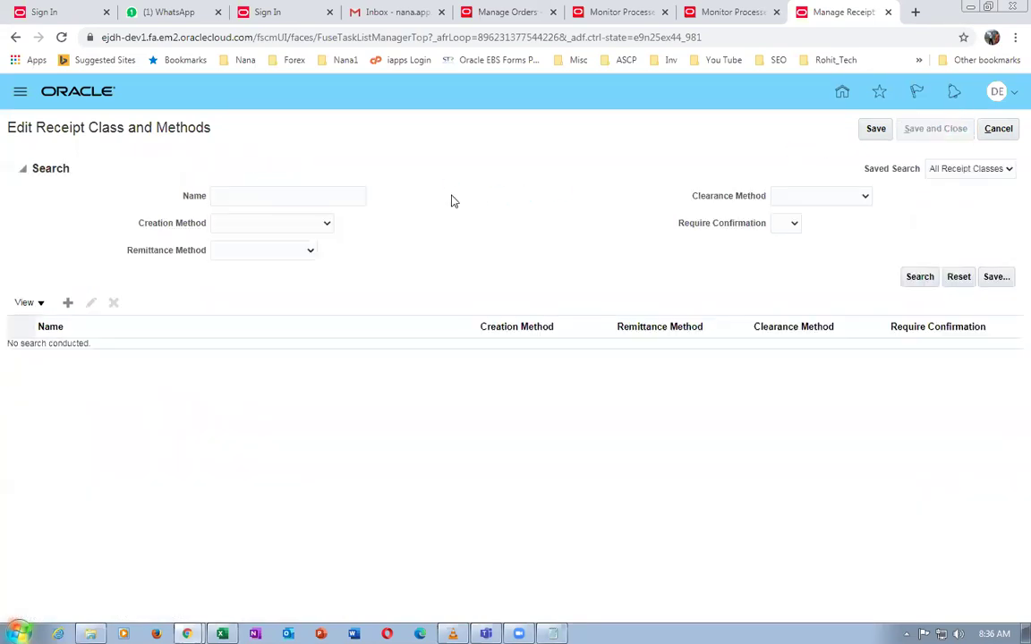
{"action": "key", "text": "alt+Tab"}
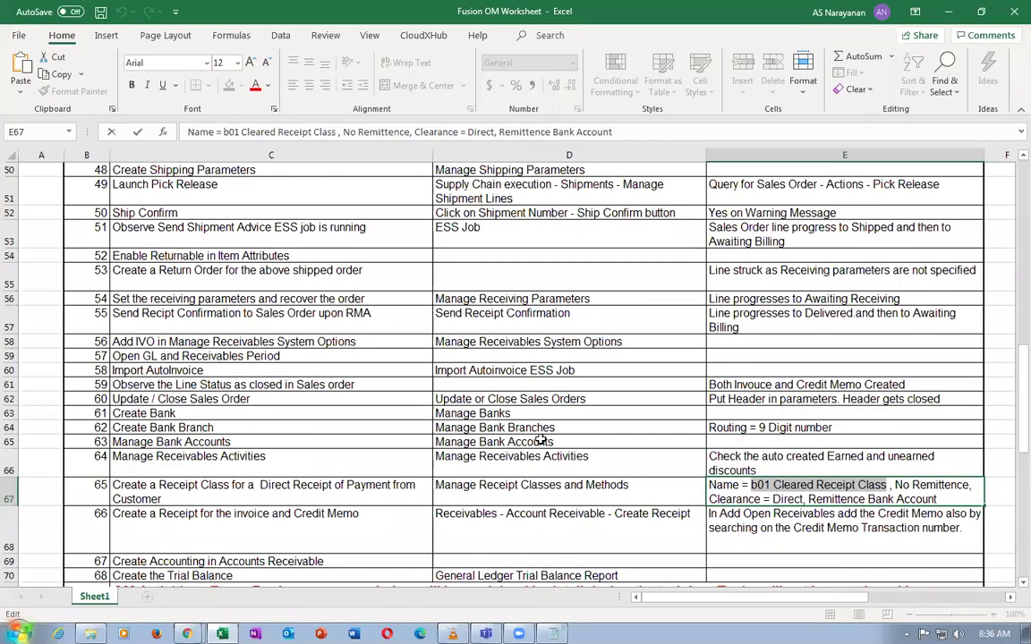
Read the worksheet through step 66, creating a receipt for the invoice and credit memo
{"action": "left_click", "coordinate": [522, 327]}
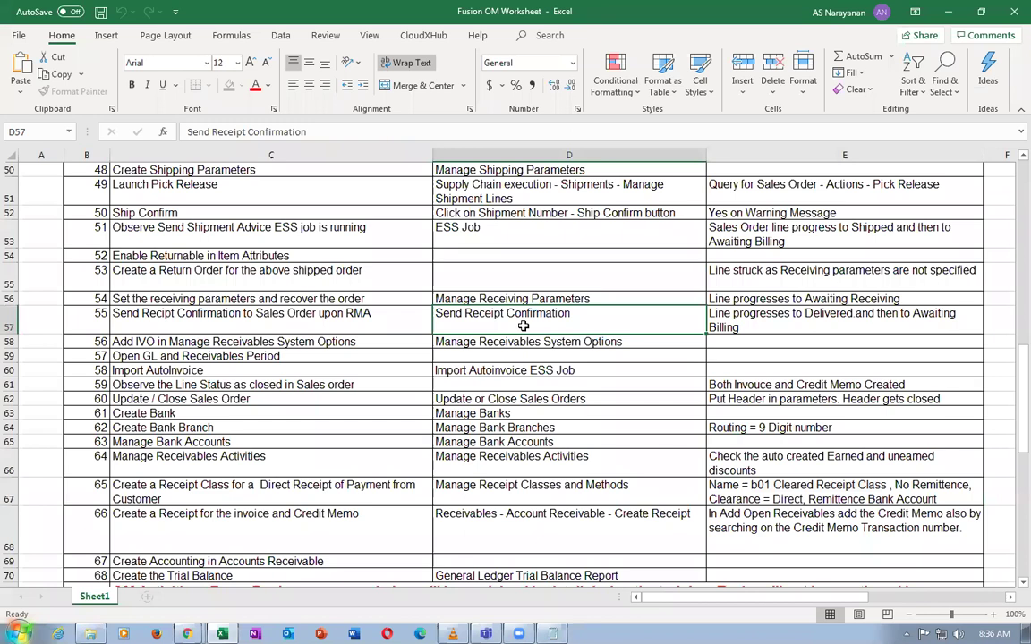
{"action": "left_click", "coordinate": [511, 303]}
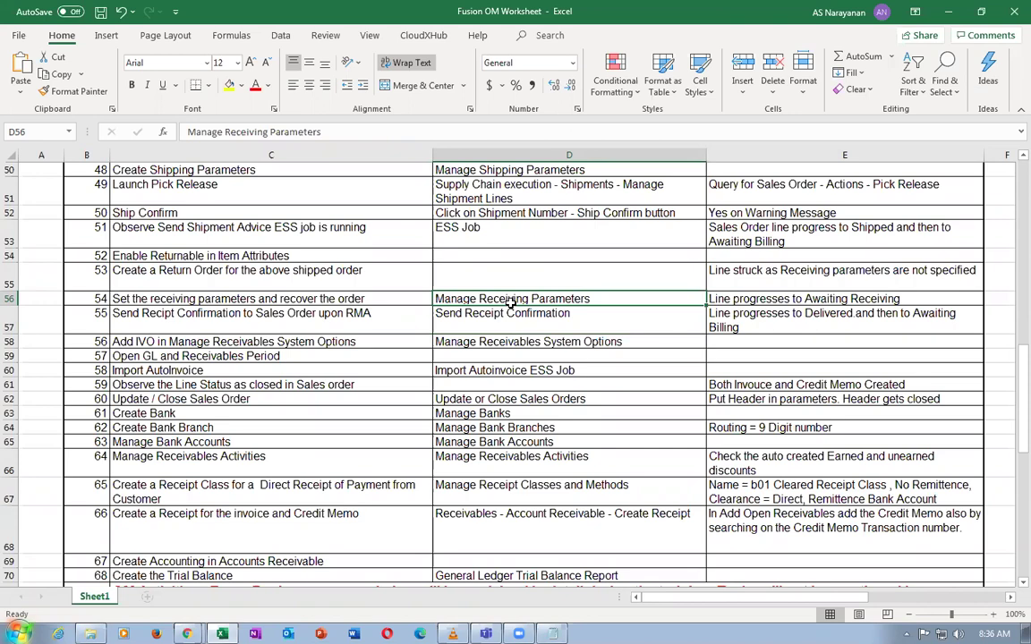
{"action": "left_click", "coordinate": [524, 272]}
{"action": "left_click", "coordinate": [512, 251]}
{"action": "scroll", "coordinate": [507, 331], "scroll_direction": "down", "scroll_amount": 1}
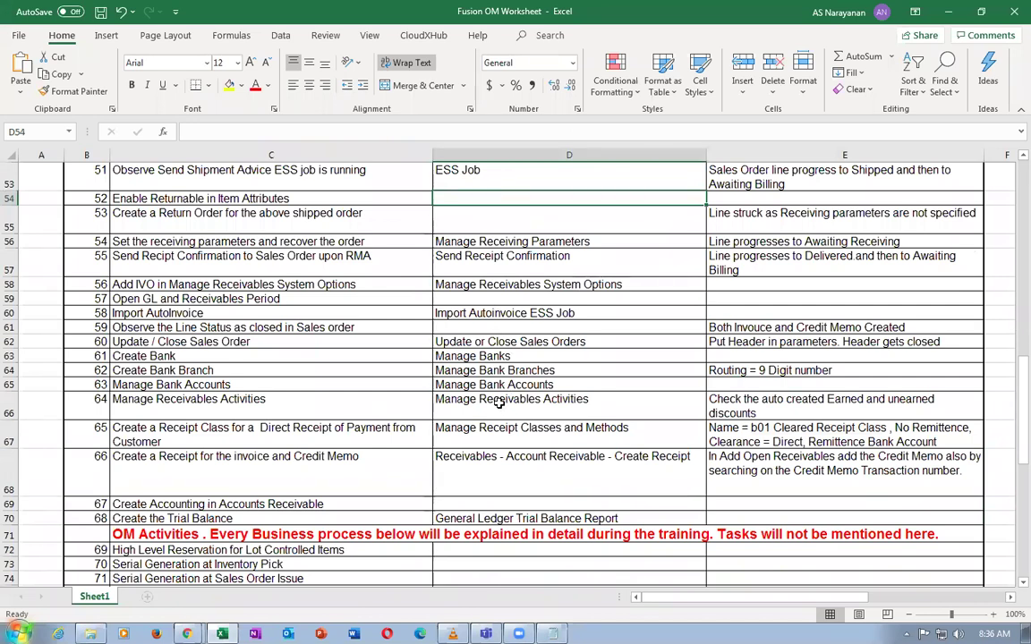
{"action": "left_click", "coordinate": [509, 430]}
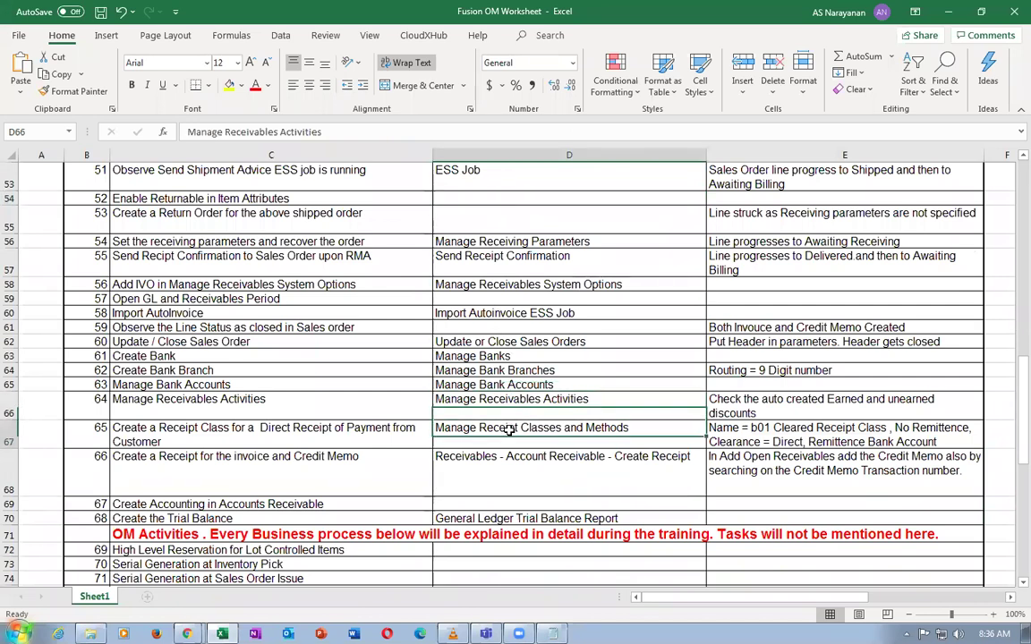
{"action": "left_click", "coordinate": [532, 469]}
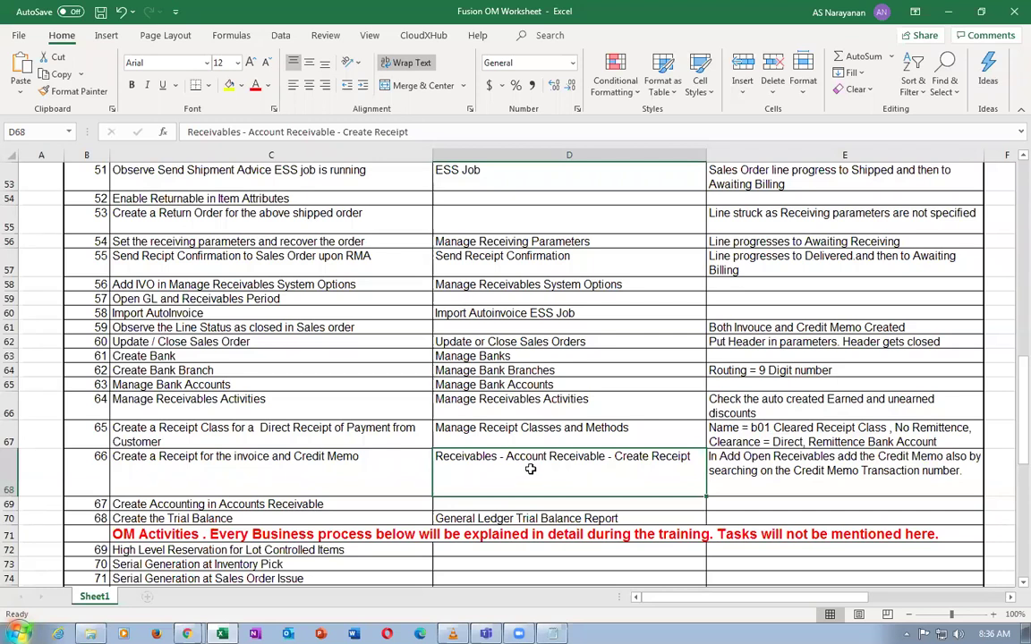
Mark the receipt classes and methods task done and go back to the worksheet
{"action": "key", "text": "alt+Tab"}
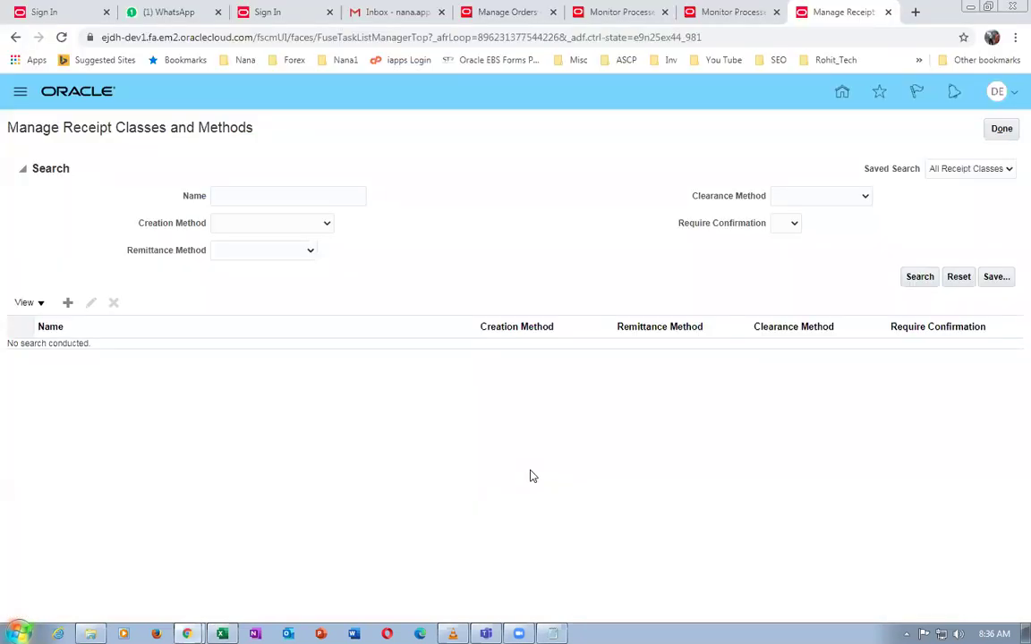
{"action": "left_click", "coordinate": [1004, 130]}
{"action": "key", "text": "alt+Tab"}
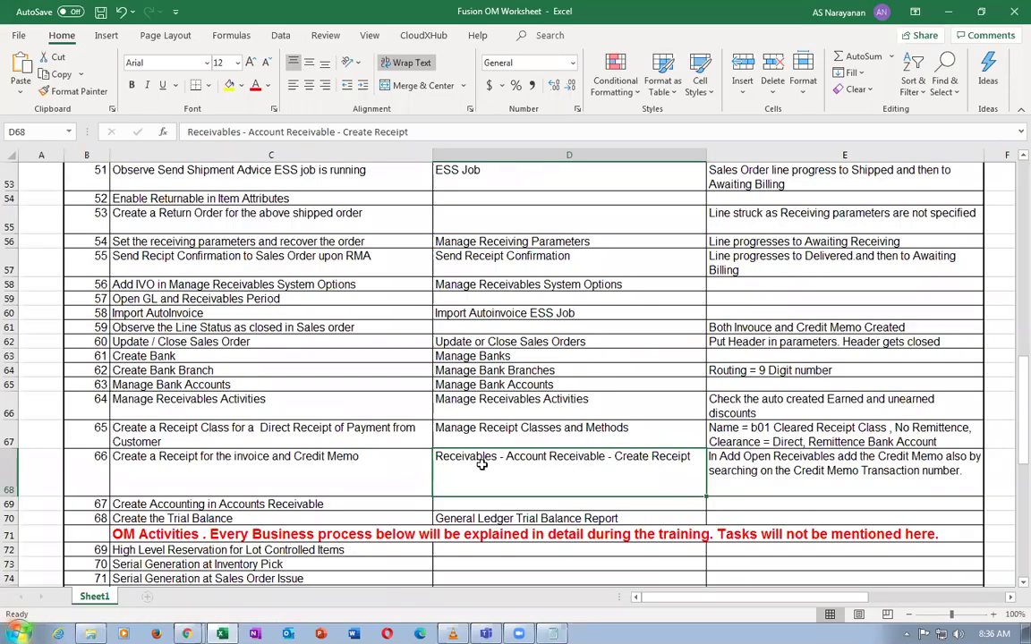
Leave setup, go to Receivables > Accounts Receivable, and start Create Receipt from the Tasks panel
{"action": "key", "text": "alt+Tab"}
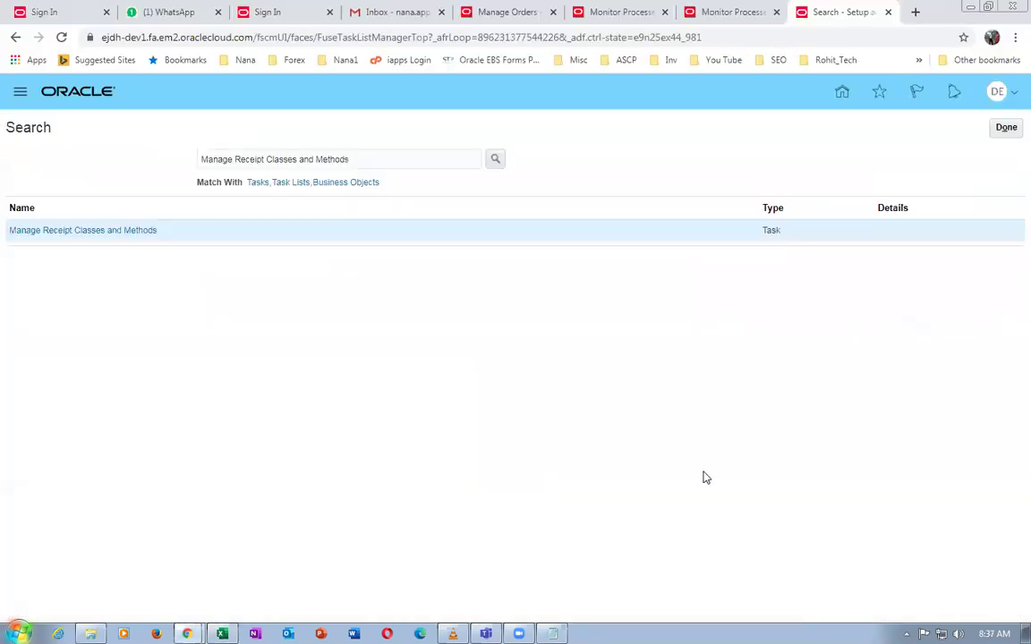
{"action": "left_click", "coordinate": [1003, 128]}
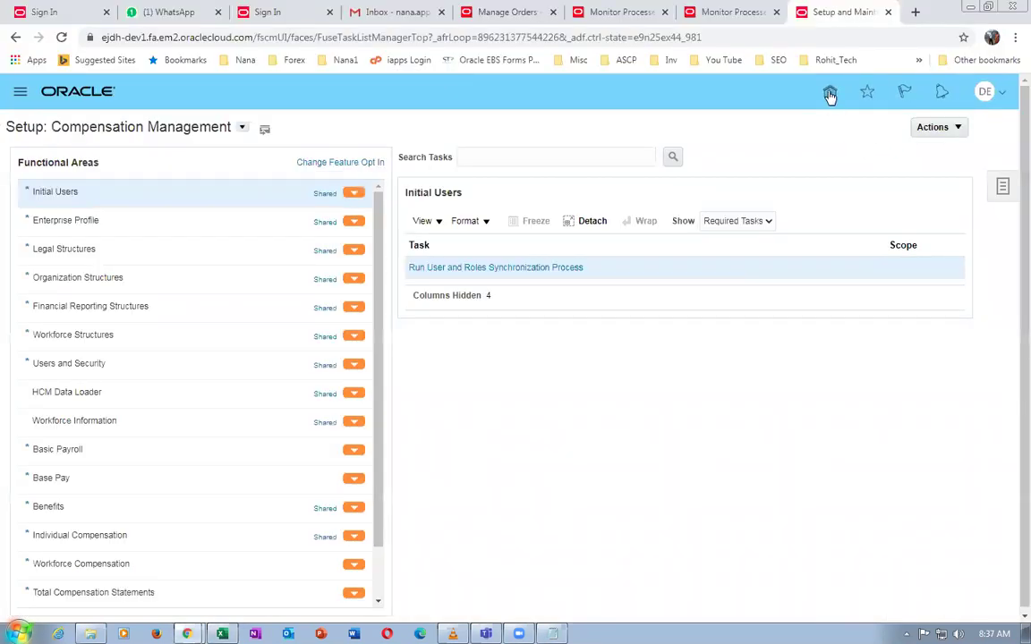
{"action": "left_click", "coordinate": [828, 91]}
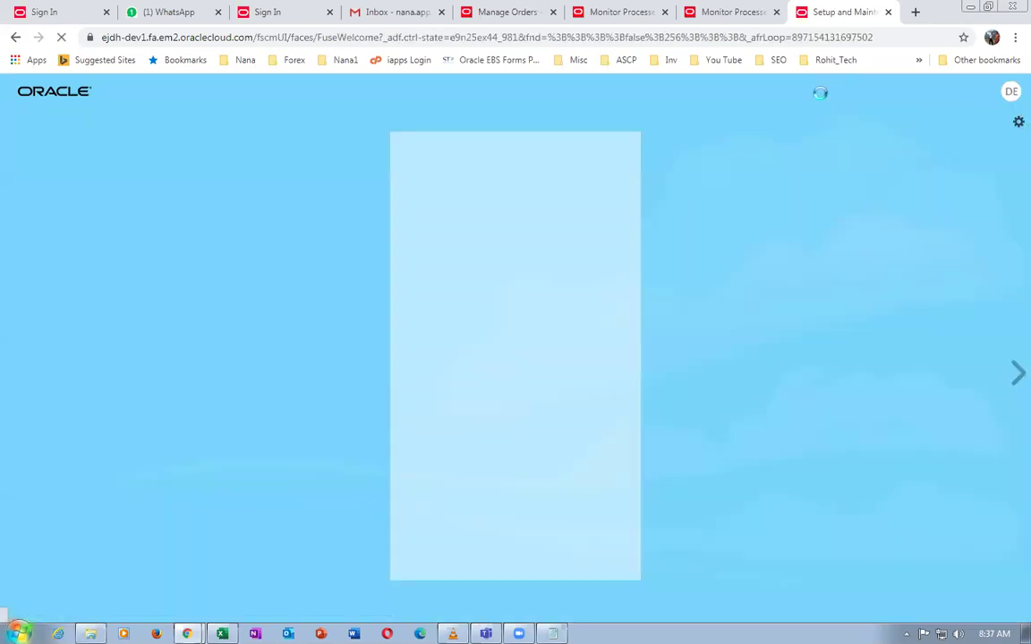
{"action": "left_click", "coordinate": [694, 218]}
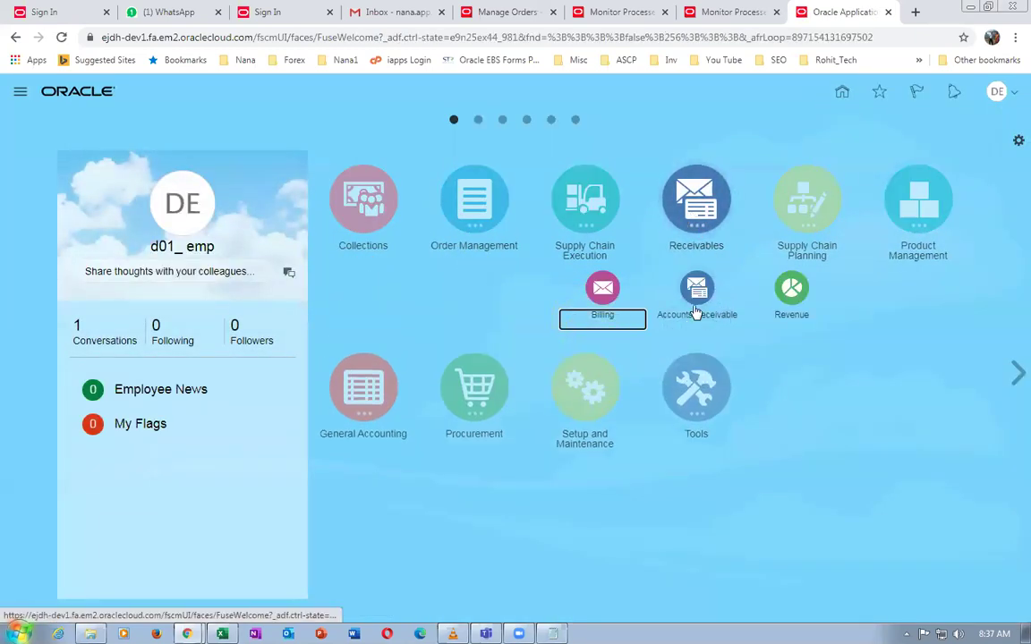
{"action": "left_click", "coordinate": [698, 307]}
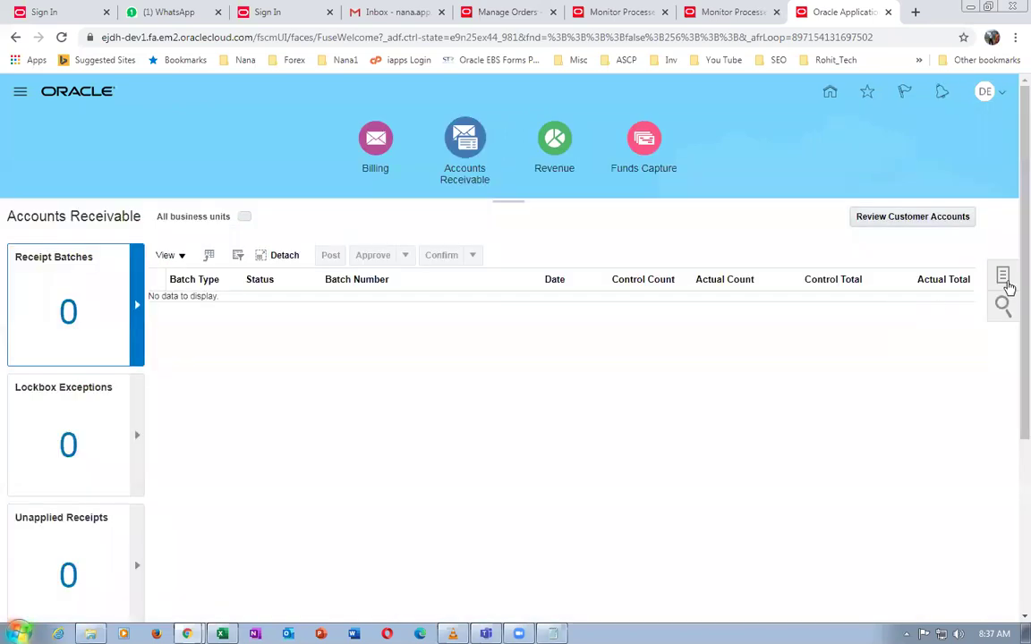
{"action": "left_click", "coordinate": [1004, 279]}
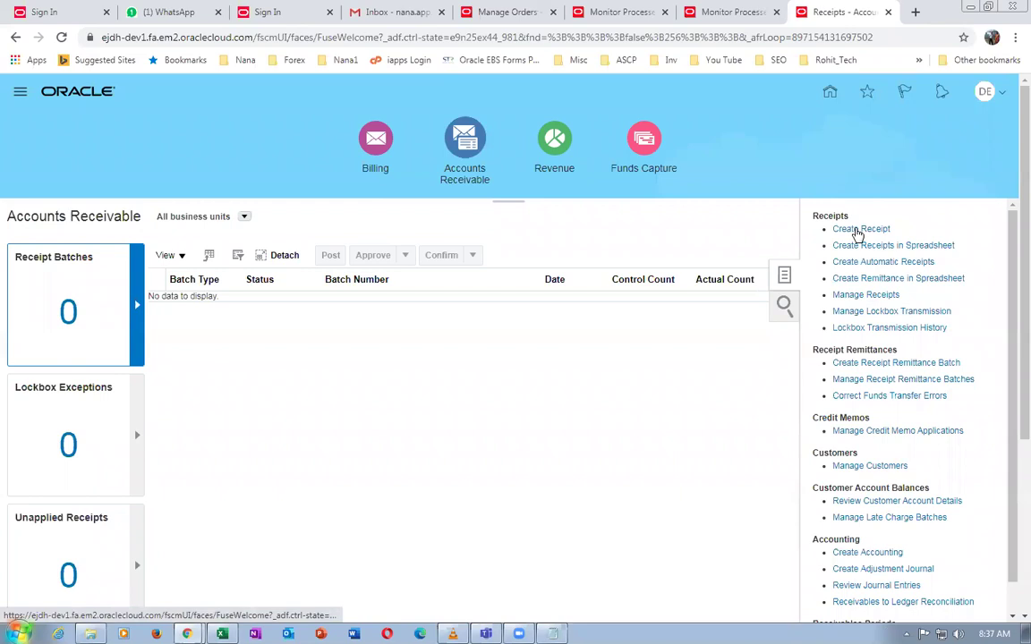
{"action": "left_click", "coordinate": [858, 229]}
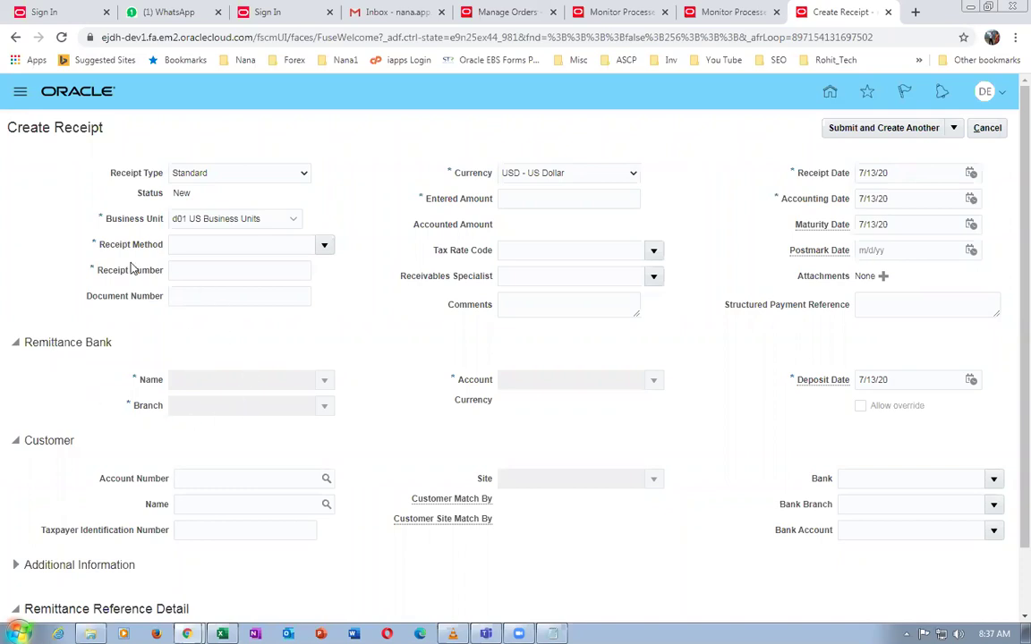
Set receipt method b01 Cleared Receipt Class, receipt number 1500 and entered amount 114.00
{"action": "left_click", "coordinate": [179, 246]}
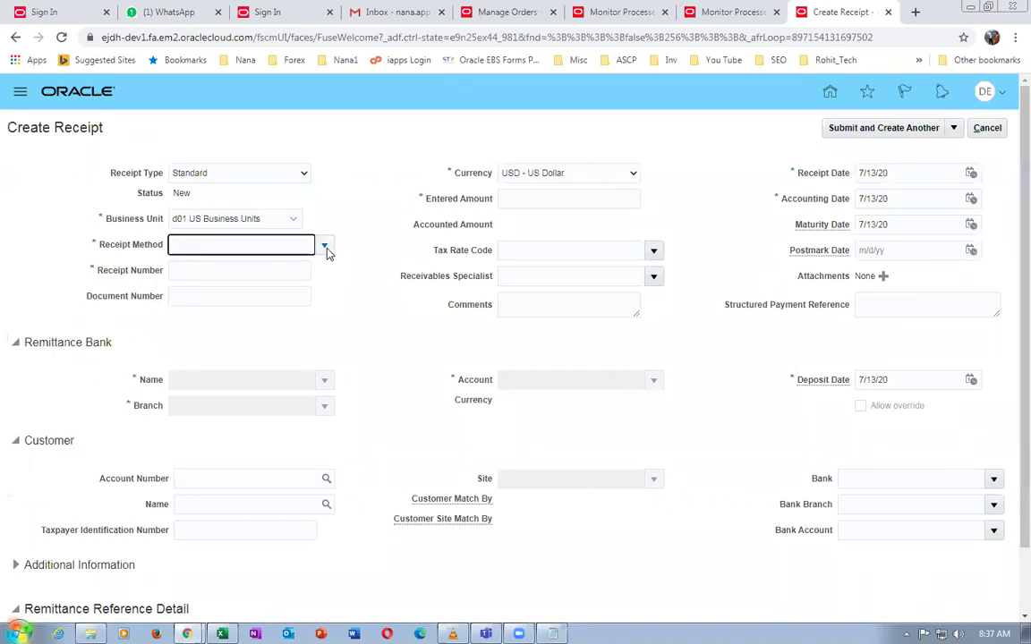
{"action": "left_click", "coordinate": [325, 247]}
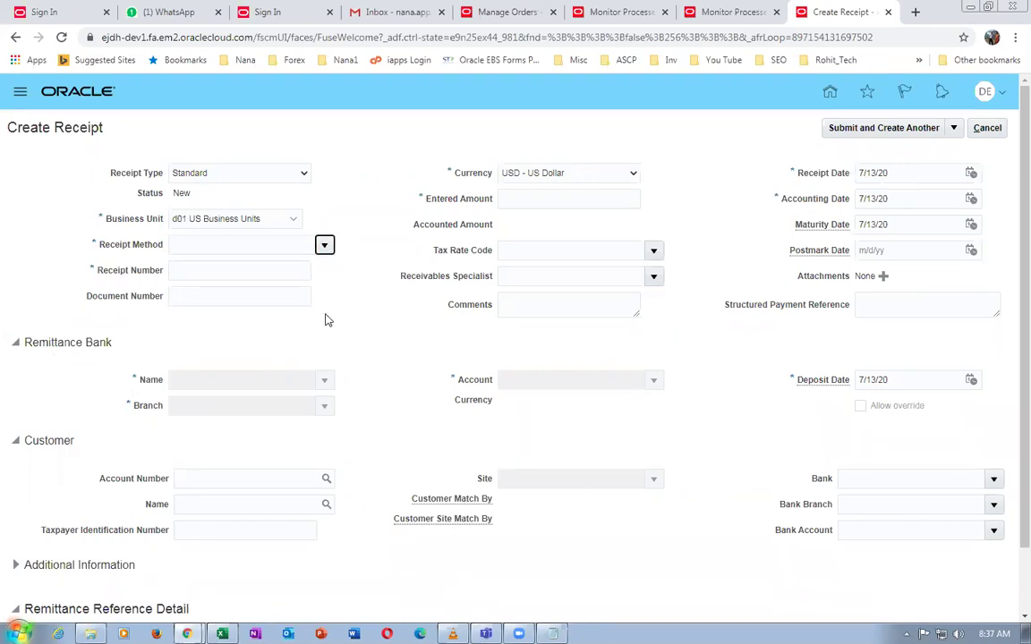
{"action": "left_click", "coordinate": [246, 271]}
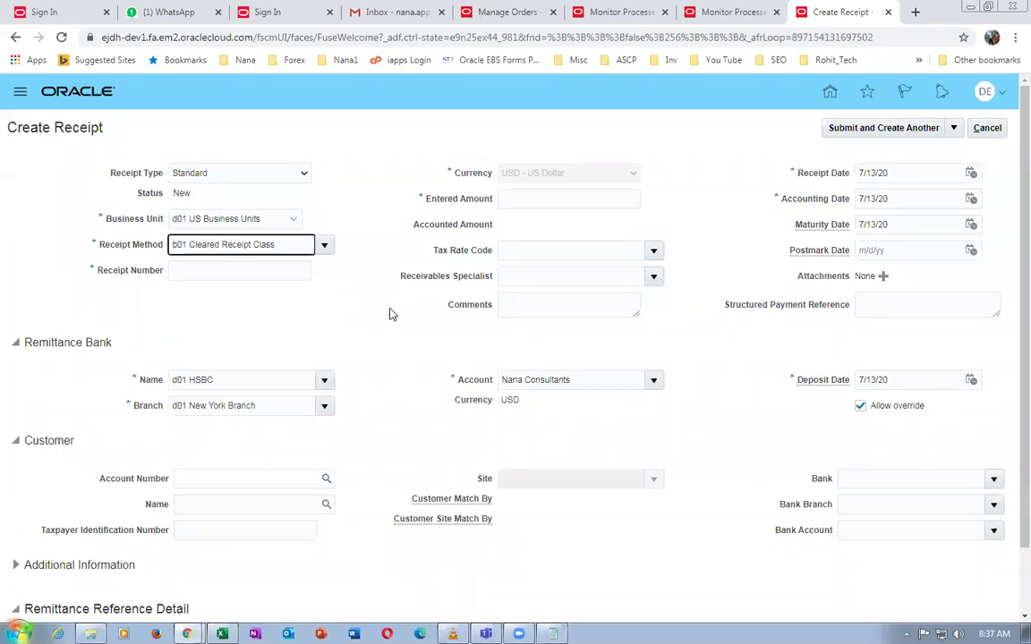
{"action": "left_click", "coordinate": [196, 268]}
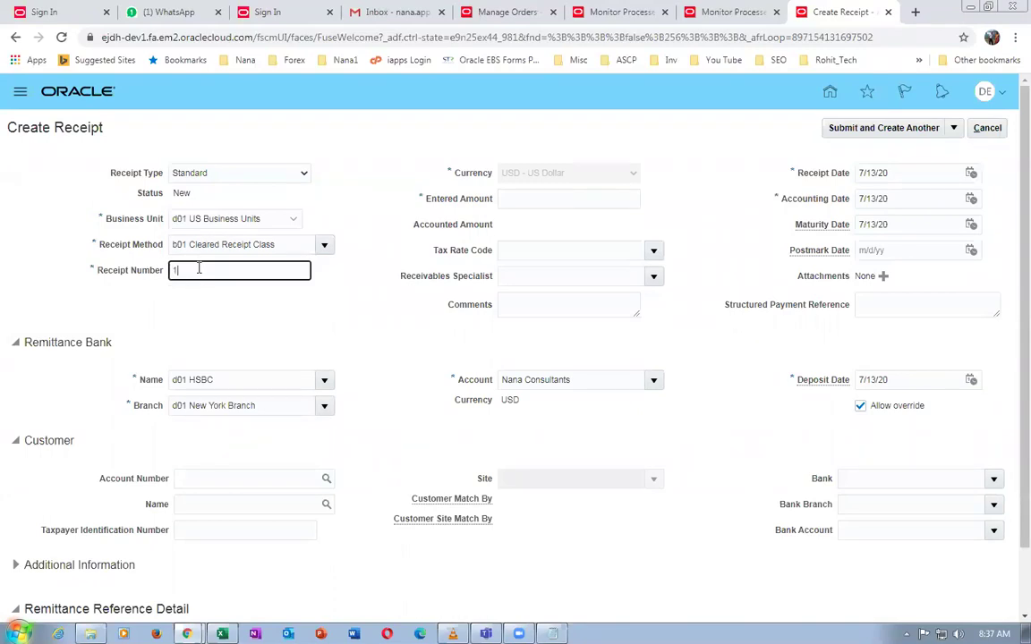
{"action": "left_click", "coordinate": [243, 340]}
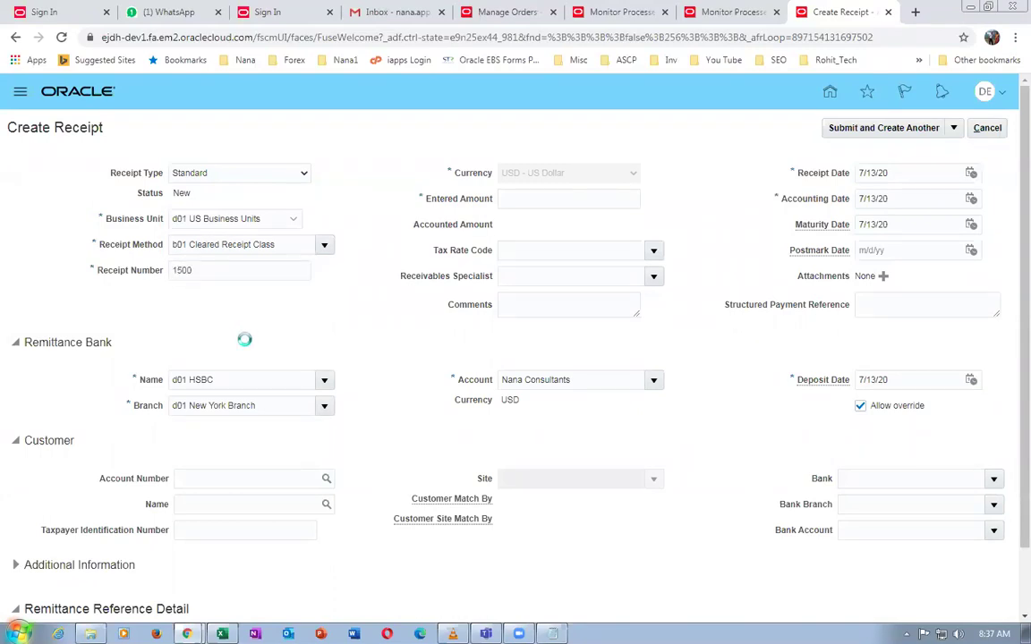
{"action": "left_click", "coordinate": [519, 200]}
{"action": "type", "text": "114"}
{"action": "left_click", "coordinate": [391, 339]}
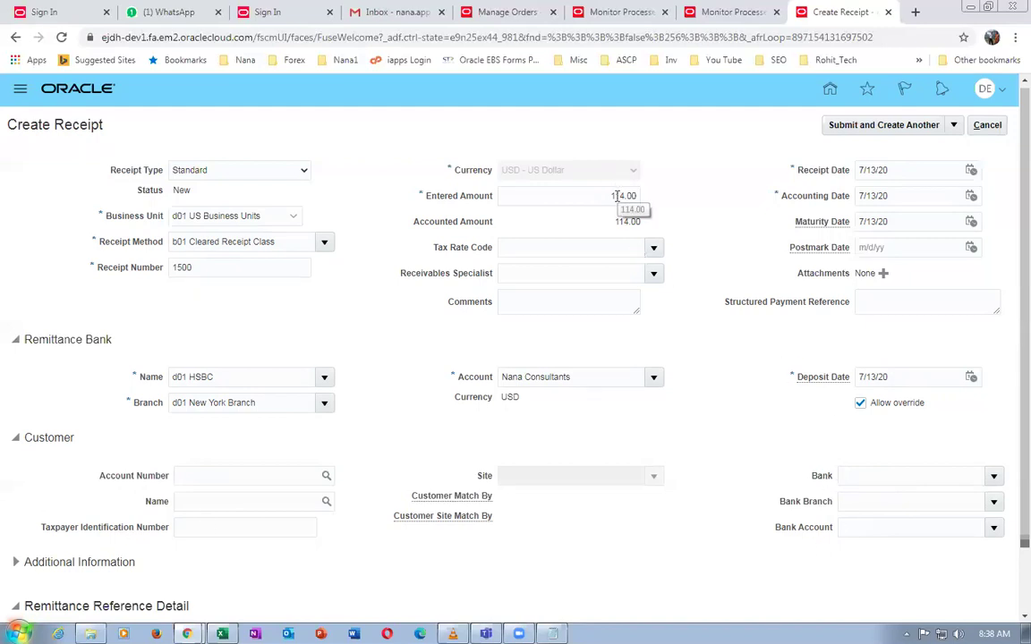
{"action": "left_click_drag", "start_coordinate": [1010, 322], "coordinate": [1011, 420]}
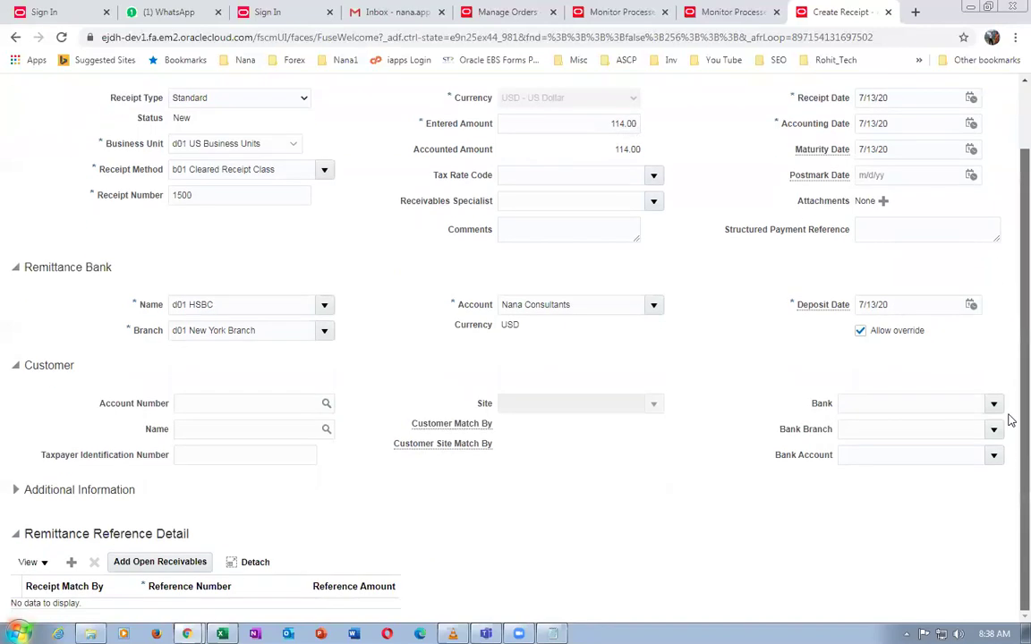
Search open receivables for transactions of customer d01
{"action": "left_click", "coordinate": [162, 561]}
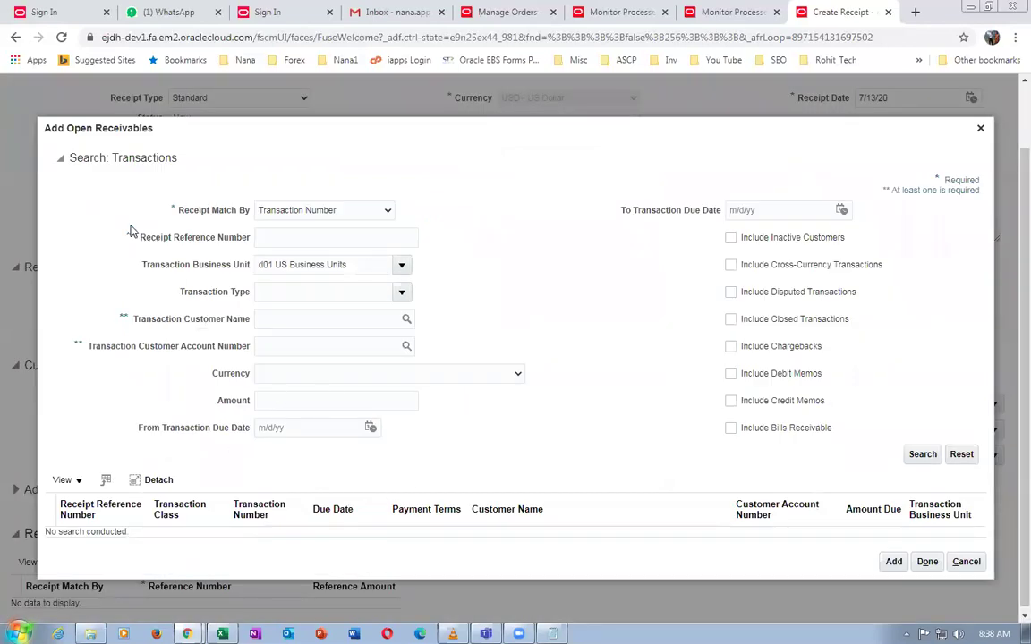
{"action": "left_click", "coordinate": [279, 319]}
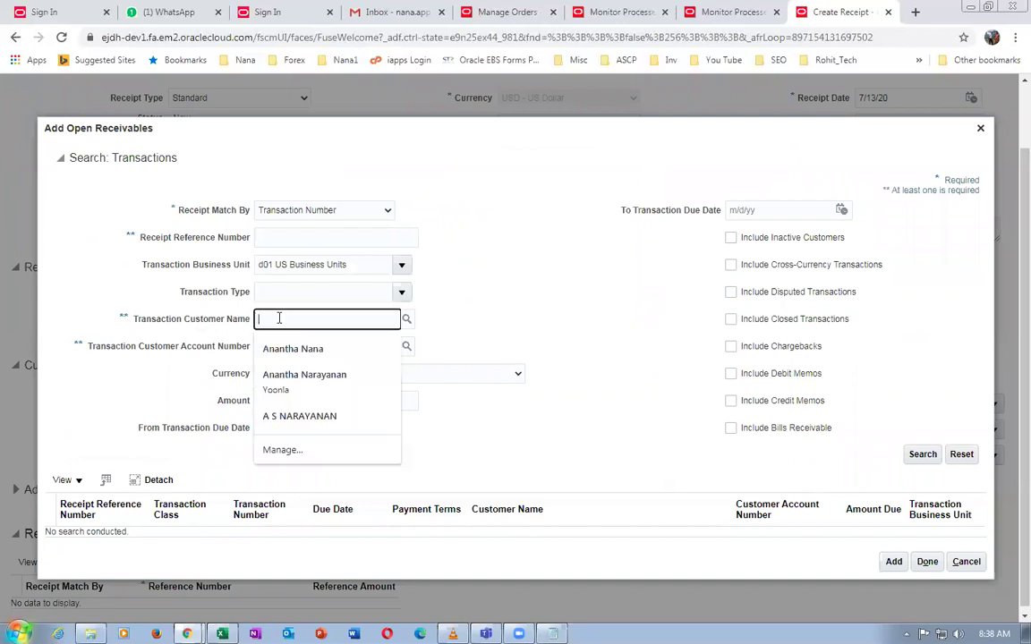
{"action": "type", "text": "d01"}
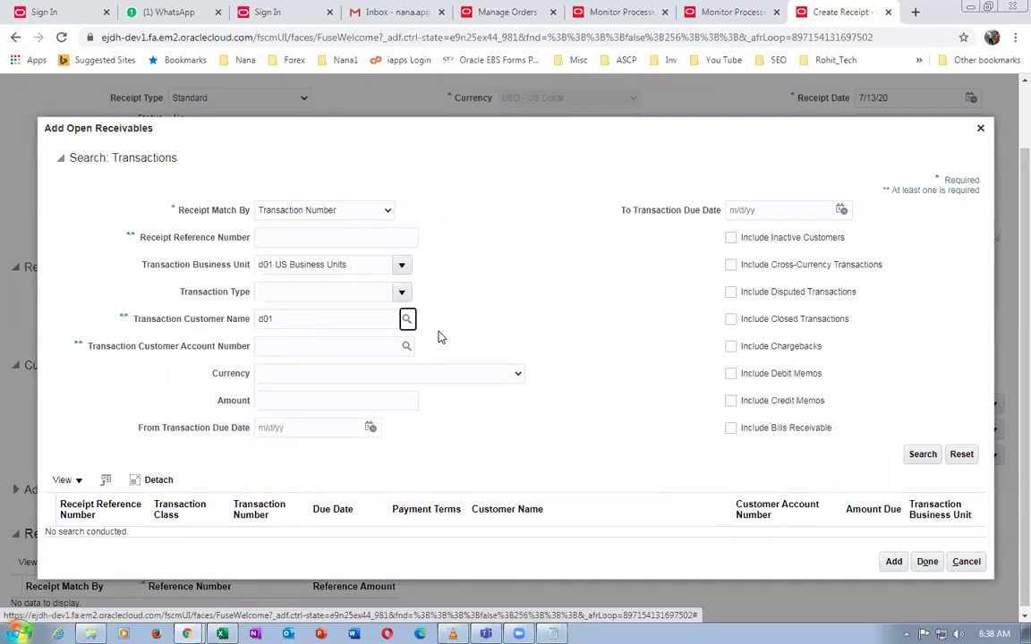
{"action": "left_click", "coordinate": [407, 320]}
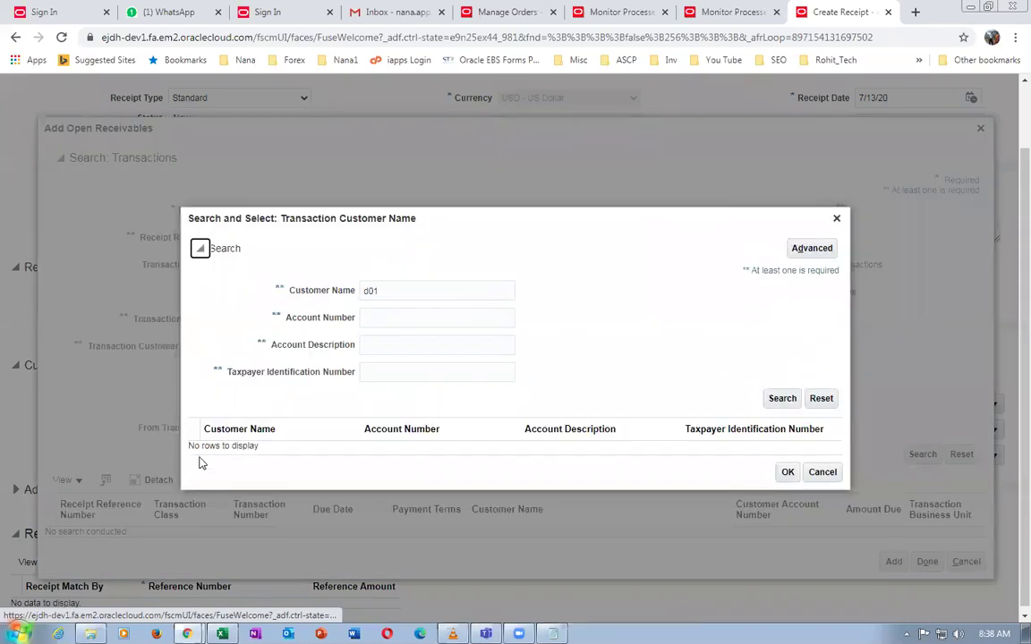
{"action": "left_click", "coordinate": [779, 401]}
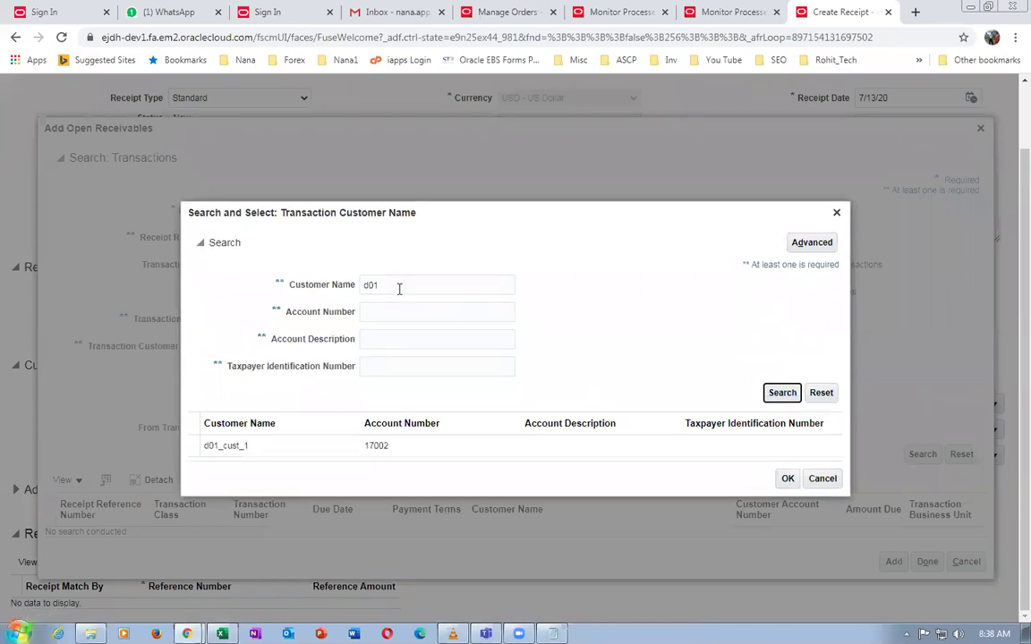
{"action": "left_click", "coordinate": [339, 451]}
{"action": "left_click", "coordinate": [788, 481]}
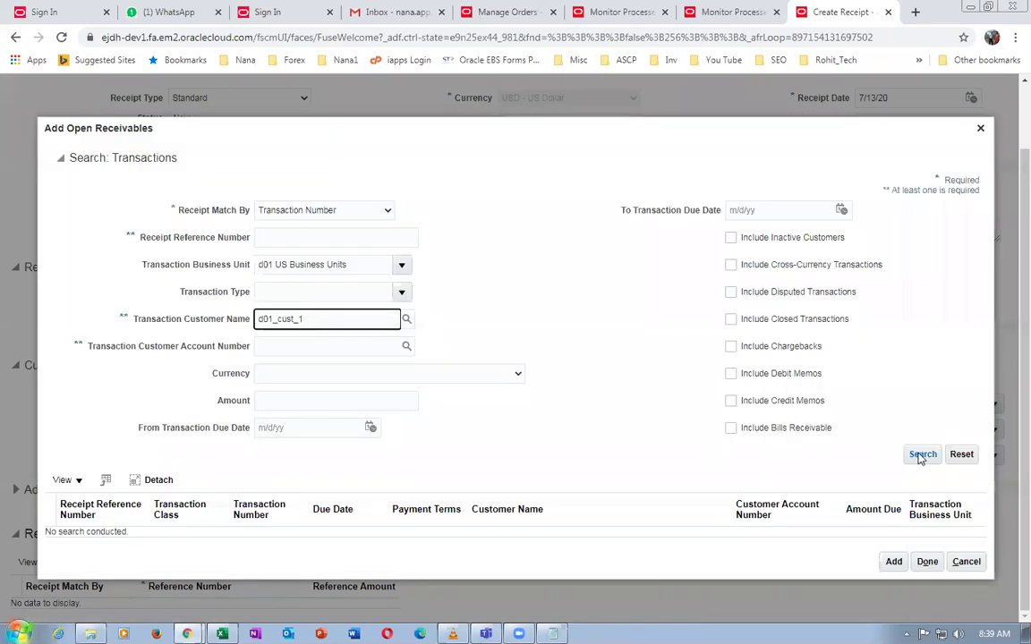
{"action": "left_click", "coordinate": [922, 454]}
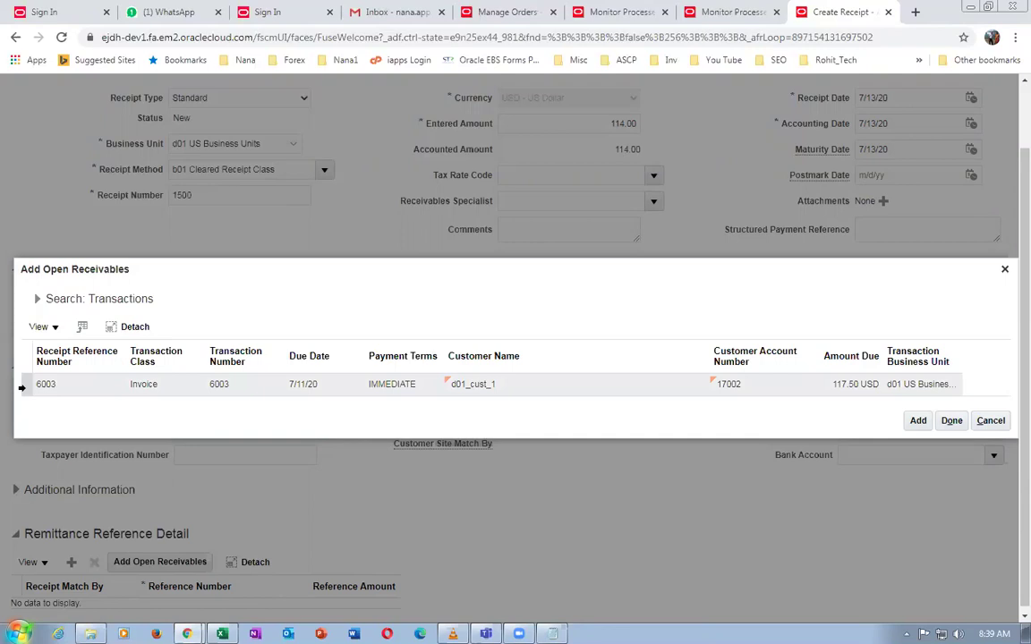
Add invoice 6003 for 117.50 to the receipt's remittance references
{"action": "left_click", "coordinate": [456, 387]}
{"action": "left_click", "coordinate": [926, 424]}
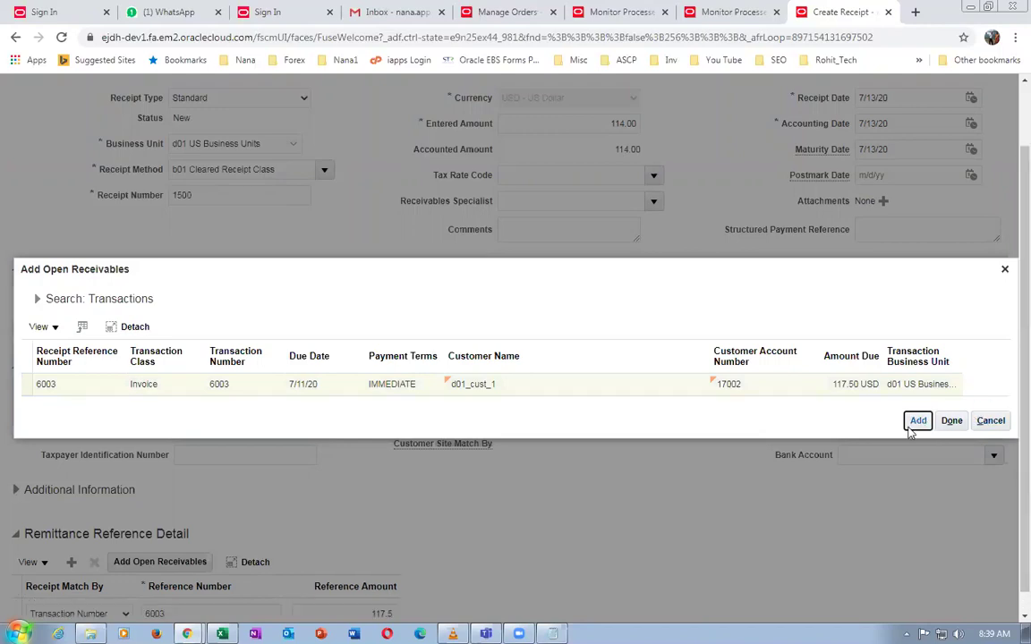
{"action": "left_click", "coordinate": [916, 422]}
{"action": "left_click", "coordinate": [952, 420]}
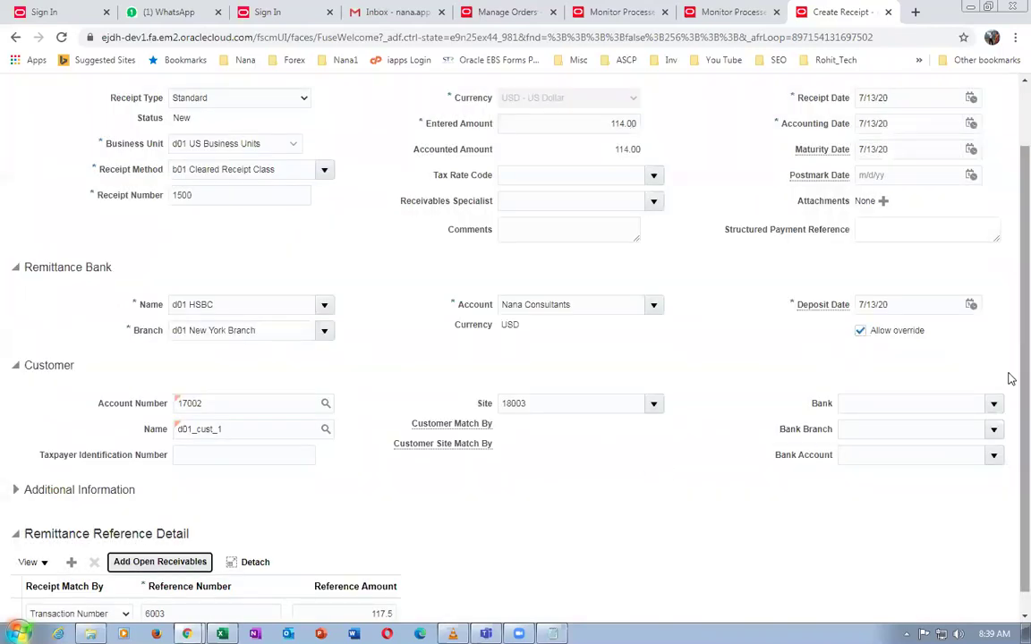
{"action": "left_click", "coordinate": [157, 543]}
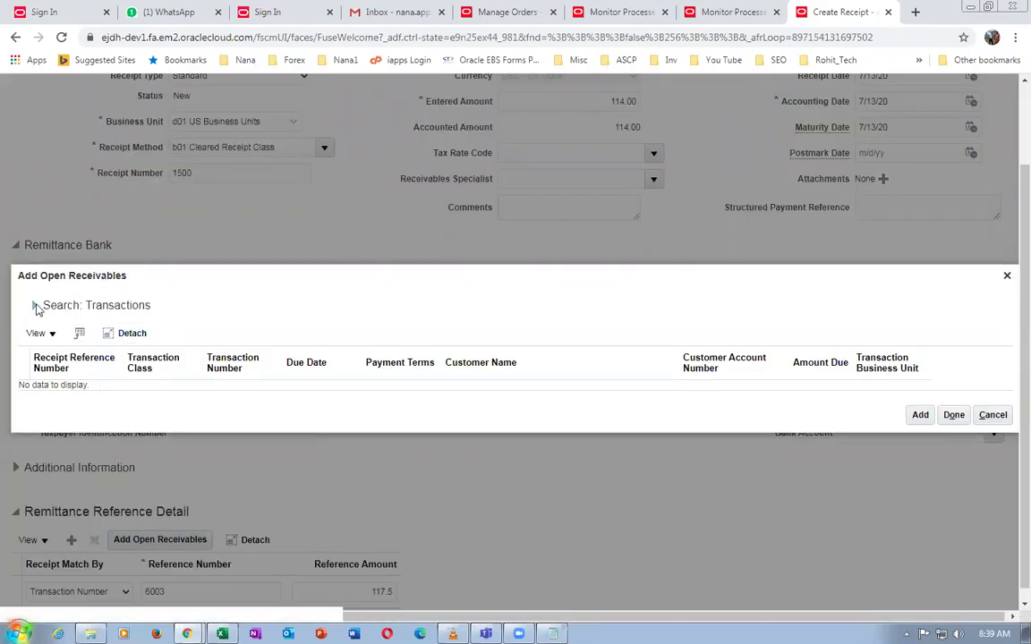
Search for transaction 6004 with the business unit filter cleared and credit memos included
{"action": "left_click", "coordinate": [255, 311]}
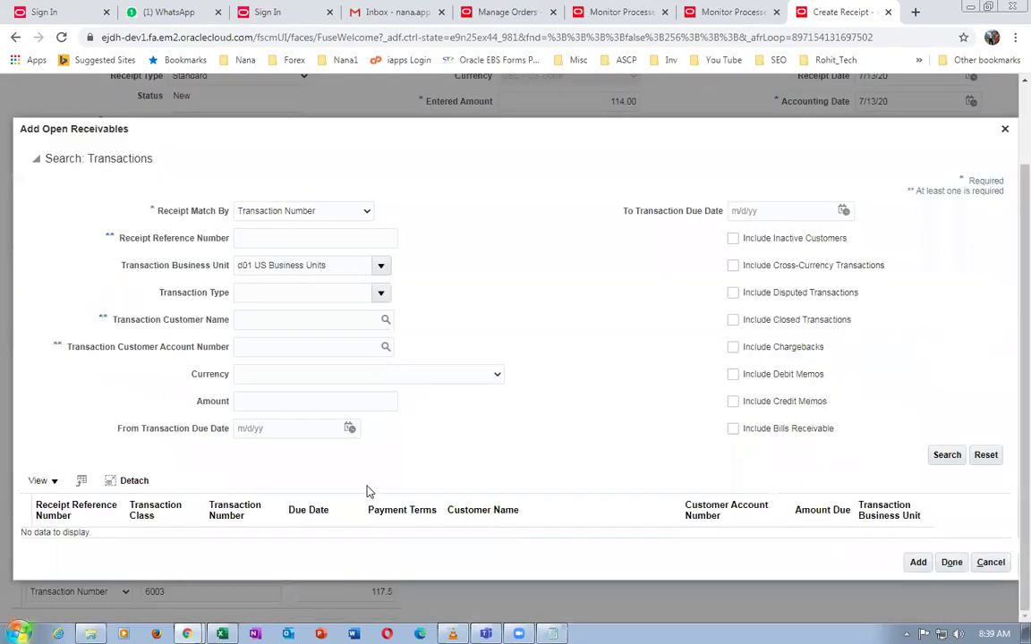
{"action": "left_click", "coordinate": [242, 244]}
{"action": "type", "text": "60"}
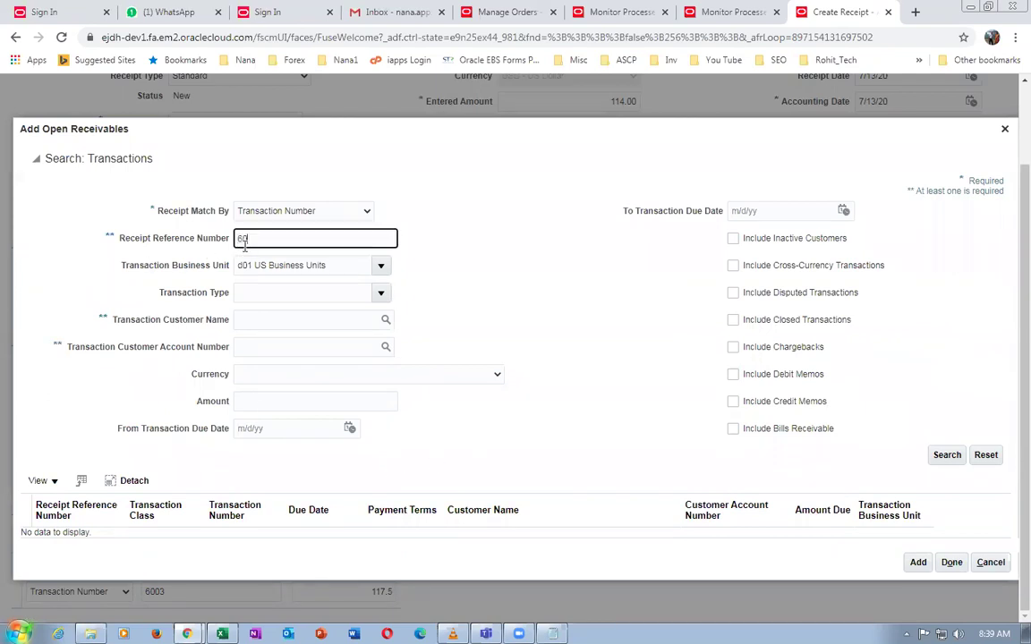
{"action": "type", "text": "04"}
{"action": "key", "text": "Tab"}
{"action": "left_click", "coordinate": [947, 456]}
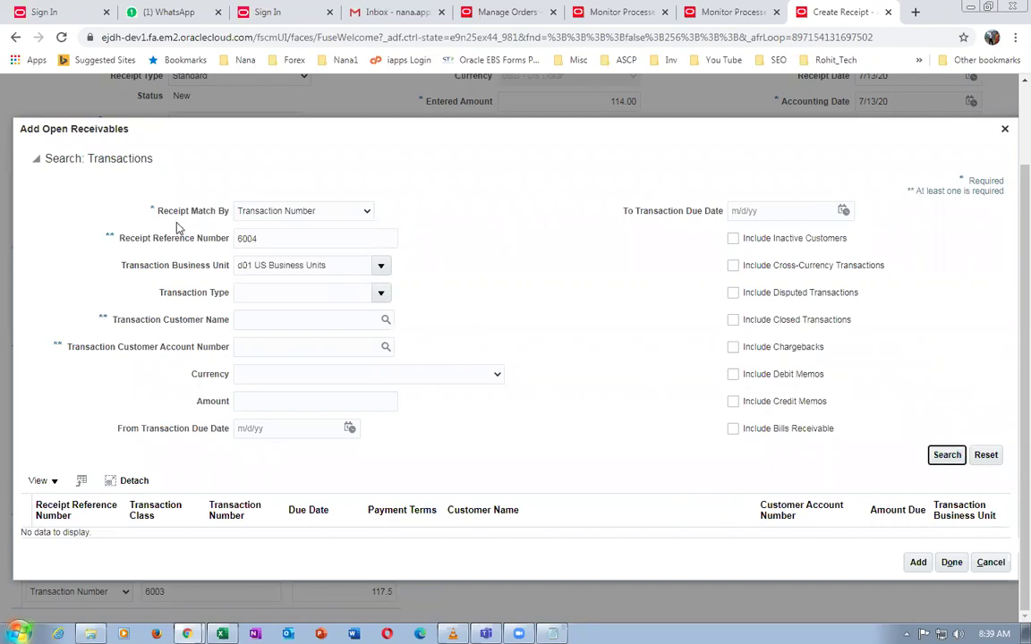
{"action": "left_click", "coordinate": [331, 260]}
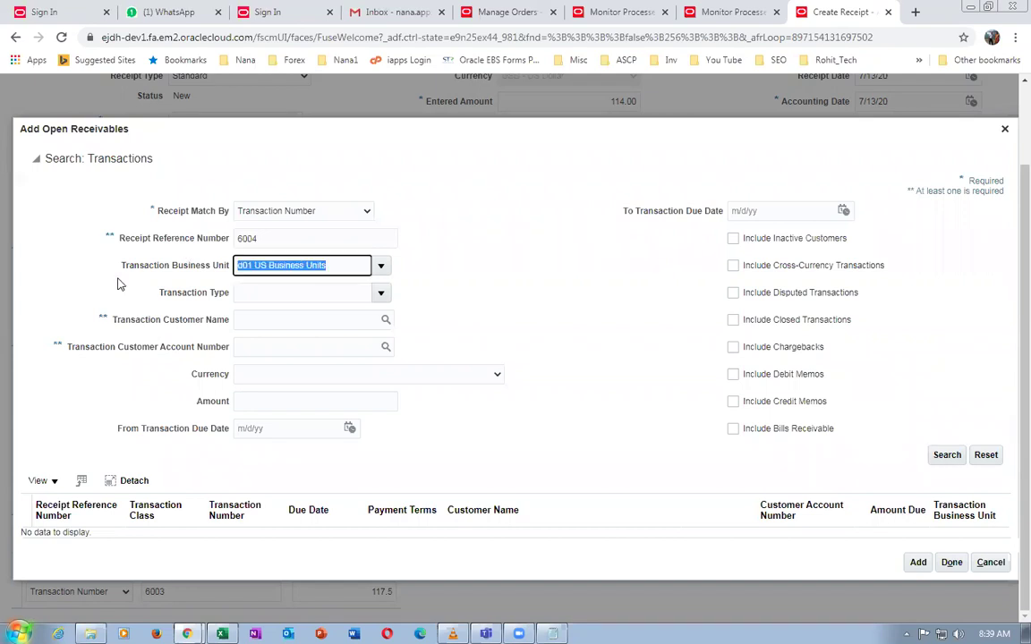
{"action": "key", "text": "BackSpace"}
{"action": "left_click", "coordinate": [949, 456]}
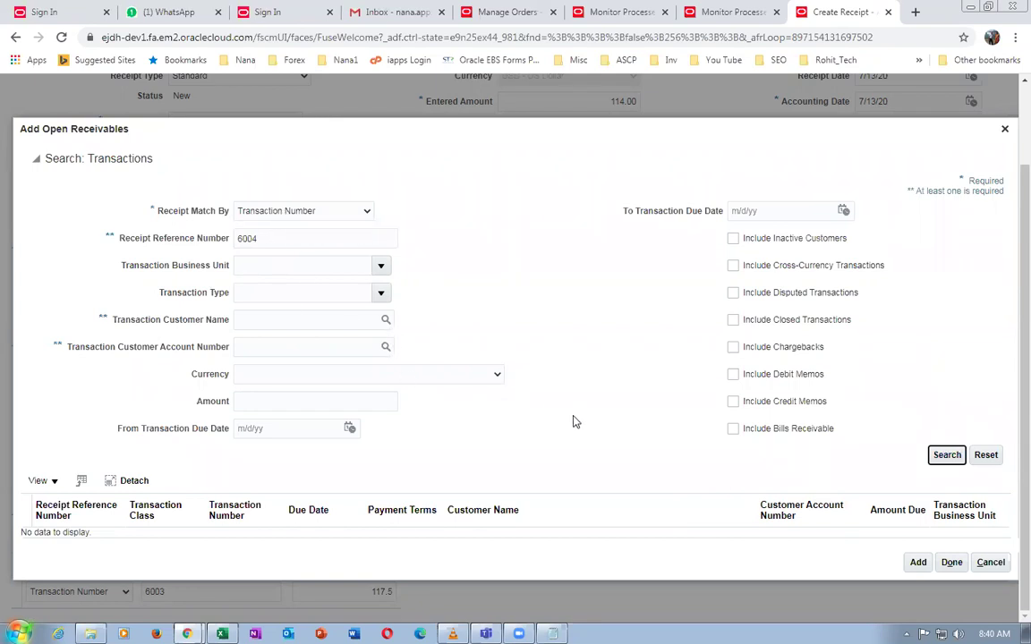
{"action": "left_click", "coordinate": [733, 402]}
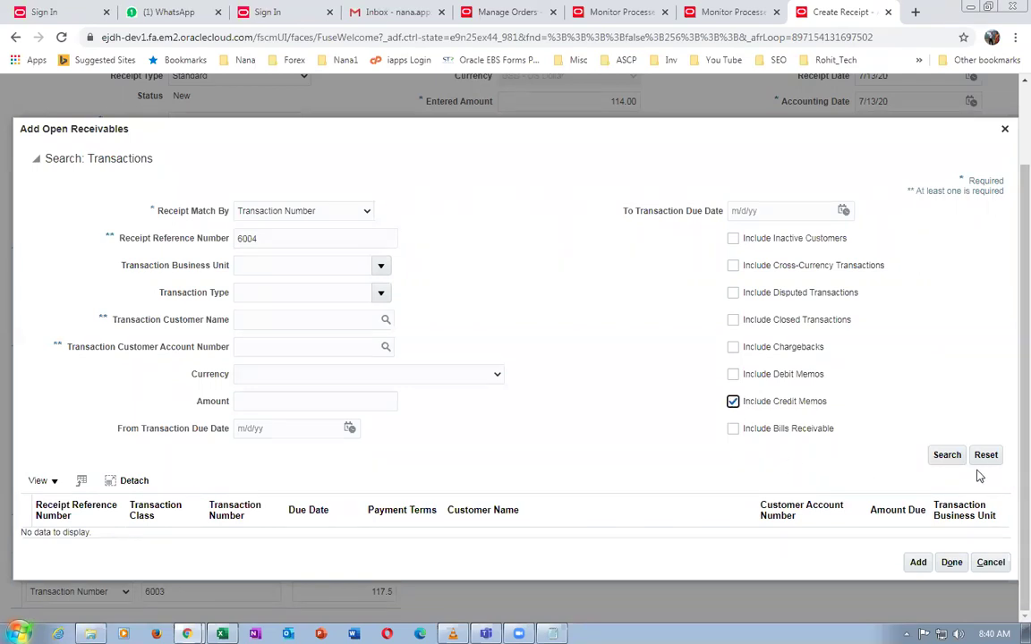
{"action": "left_click_drag", "start_coordinate": [261, 238], "coordinate": [77, 230]}
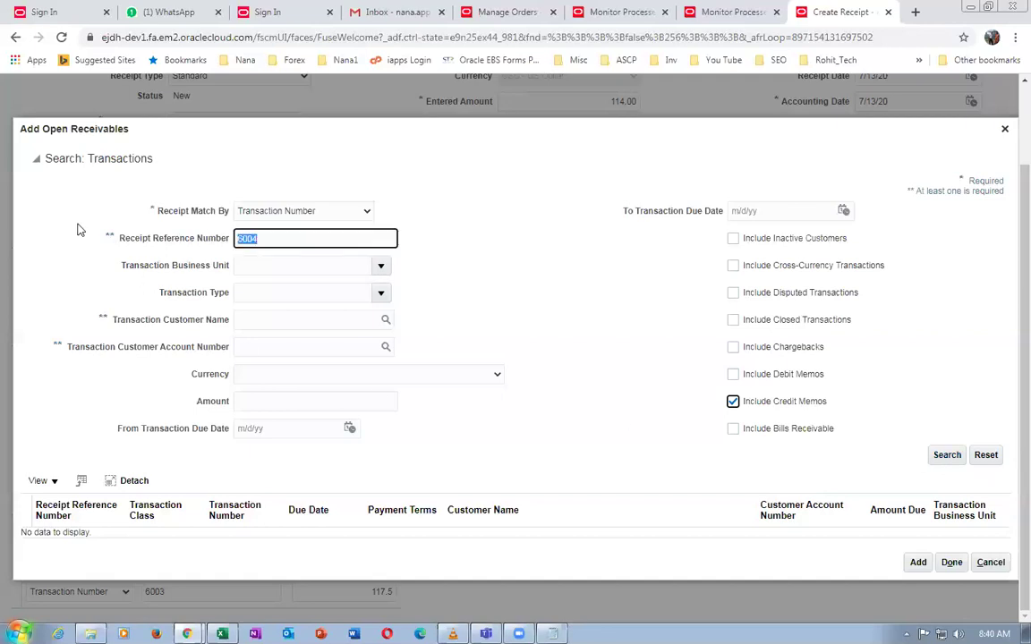
{"action": "key", "text": "BackSpace"}
Filter by customer d01 and add credit memo 6004 for -3.50 to the receipt
{"action": "left_click", "coordinate": [259, 321]}
{"action": "type", "text": "d01"}
{"action": "key", "text": "Tab"}
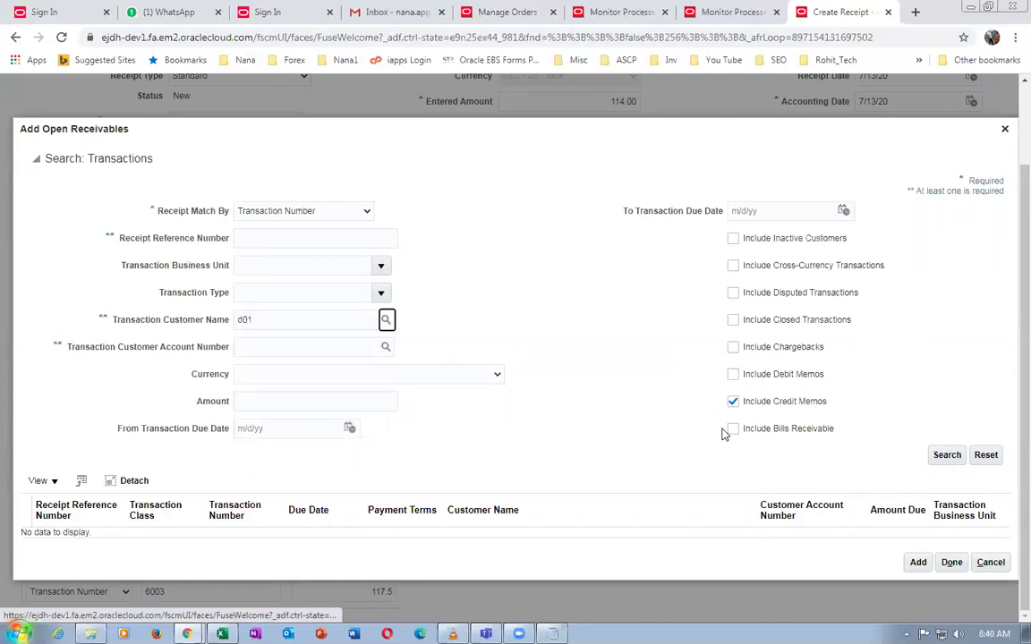
{"action": "left_click", "coordinate": [386, 319]}
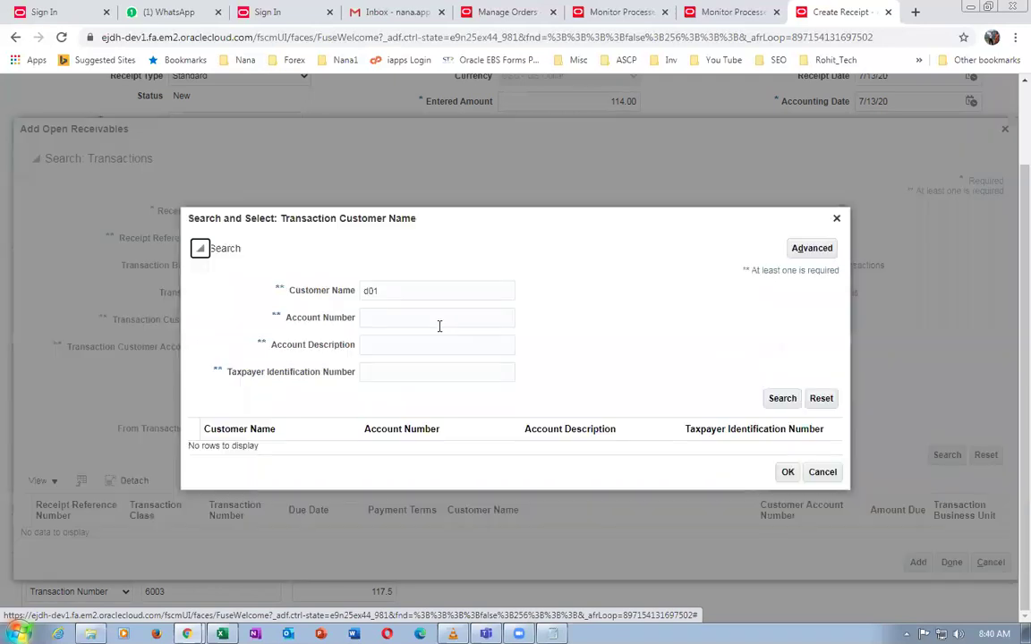
{"action": "left_click", "coordinate": [782, 399]}
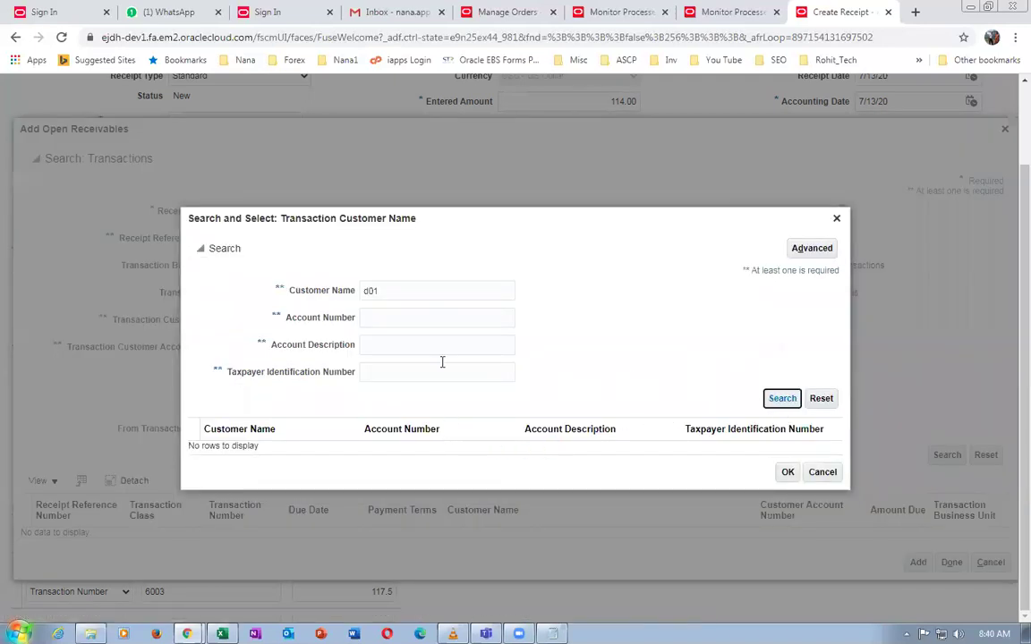
{"action": "left_click", "coordinate": [778, 397]}
{"action": "left_click", "coordinate": [584, 452]}
{"action": "left_click", "coordinate": [789, 481]}
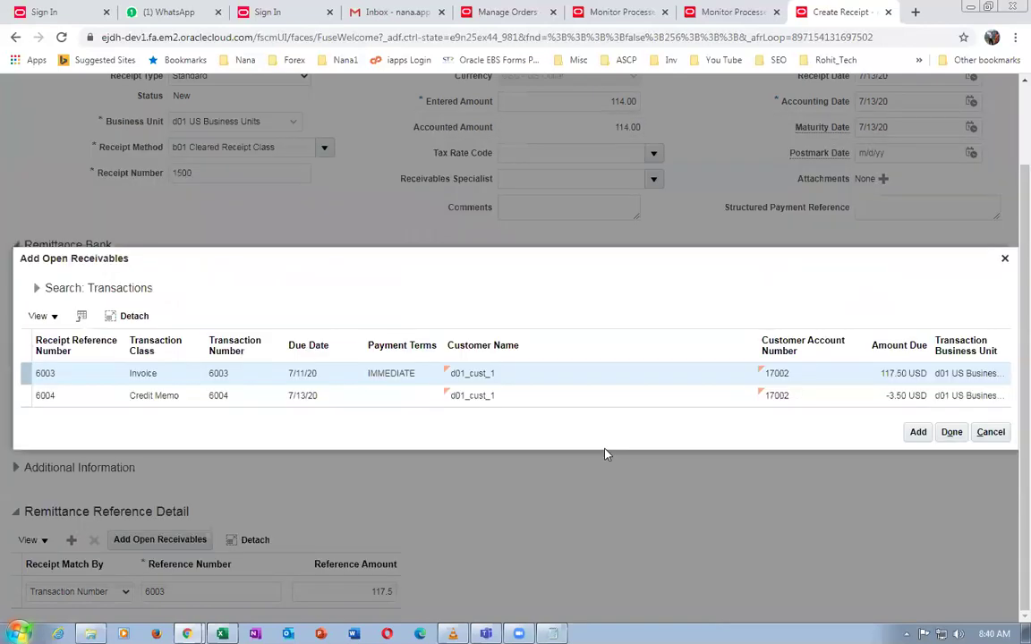
{"action": "left_click", "coordinate": [412, 404]}
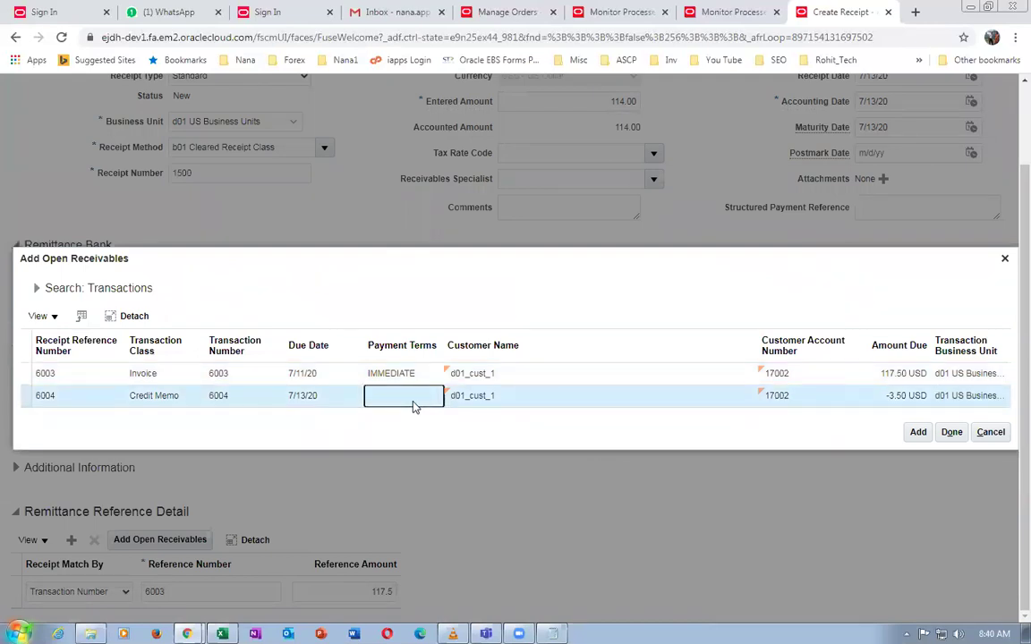
{"action": "left_click", "coordinate": [922, 434]}
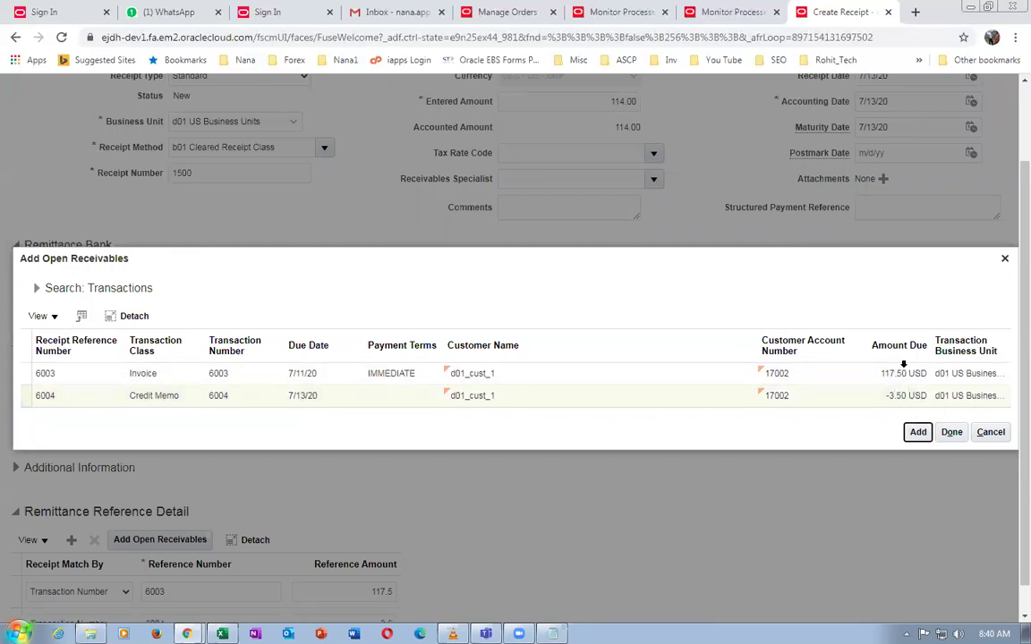
{"action": "left_click", "coordinate": [950, 432]}
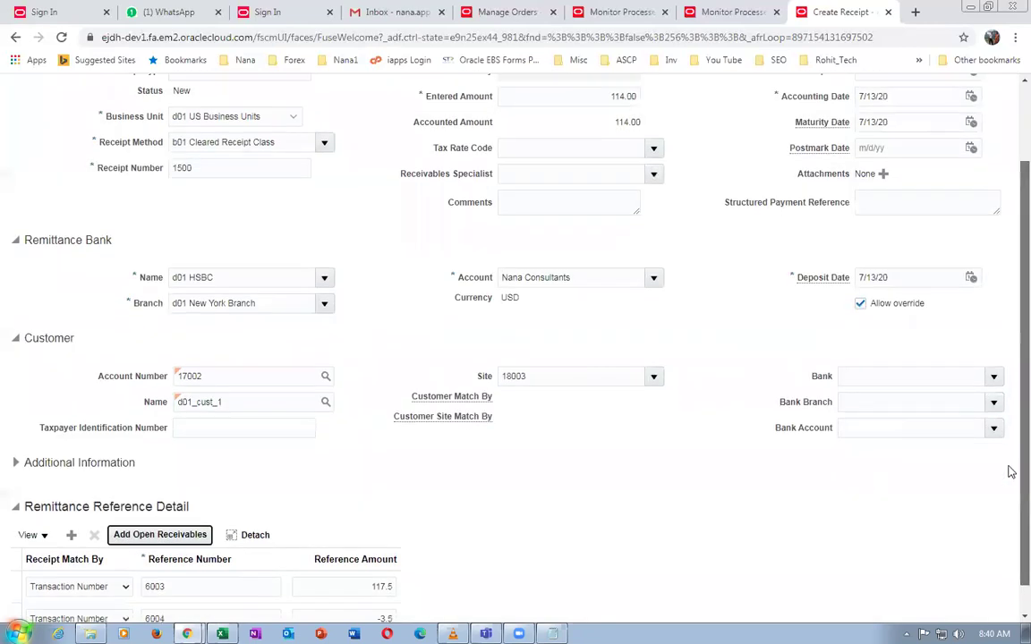
Submit receipt 1500 with Submit and Apply Manually, then save and close it
{"action": "scroll", "coordinate": [1008, 472], "scroll_direction": "down", "scroll_amount": 1}
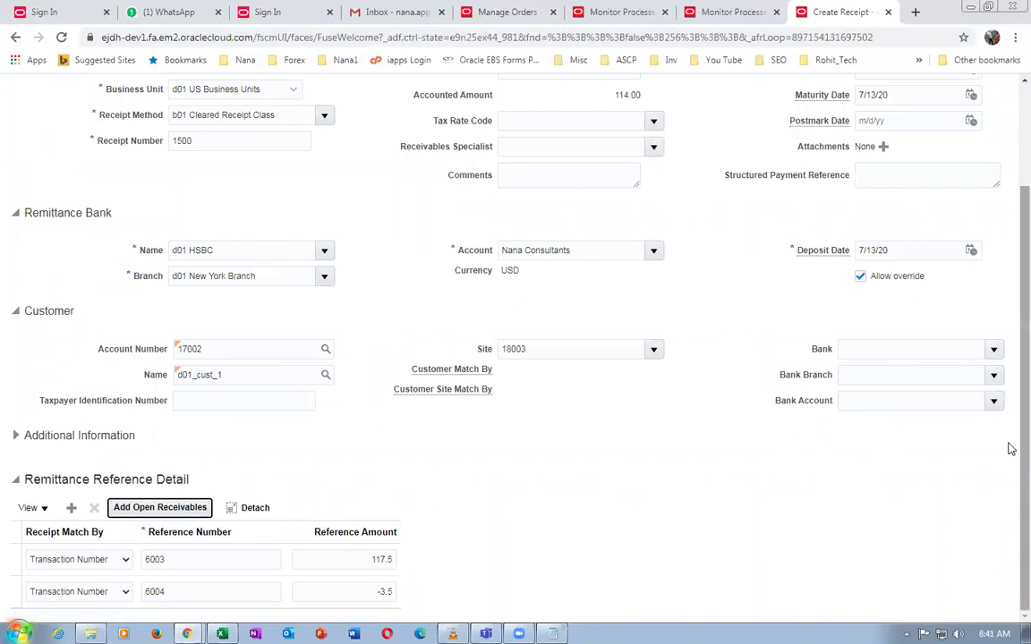
{"action": "scroll", "coordinate": [1008, 416], "scroll_direction": "up", "scroll_amount": 3}
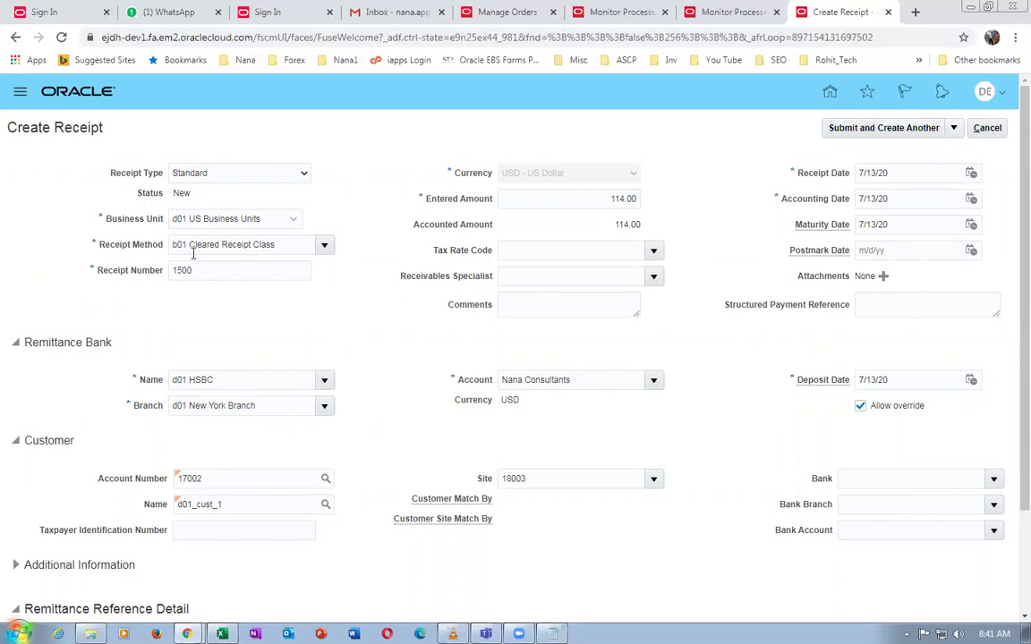
{"action": "left_click_drag", "start_coordinate": [287, 244], "coordinate": [170, 244]}
{"action": "left_click", "coordinate": [307, 298]}
{"action": "left_click", "coordinate": [954, 129]}
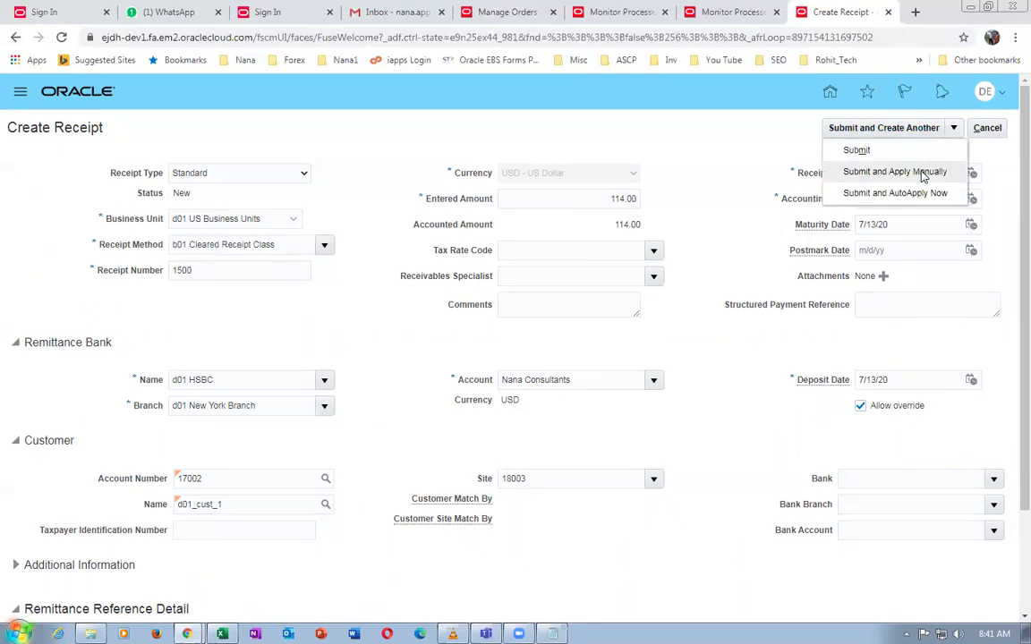
{"action": "left_click", "coordinate": [920, 171]}
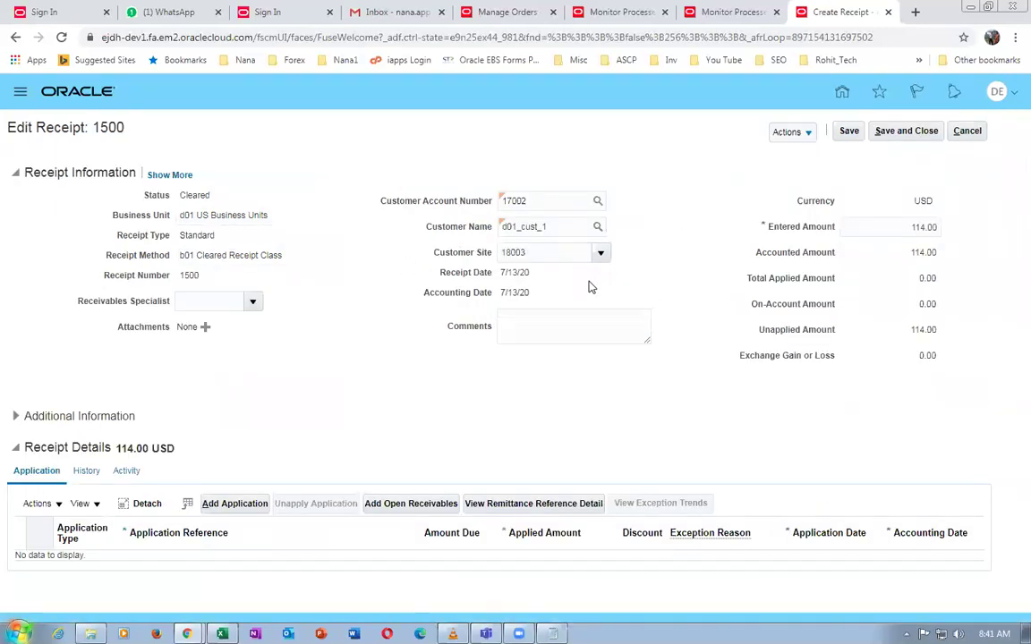
{"action": "left_click_drag", "start_coordinate": [60, 128], "coordinate": [137, 128]}
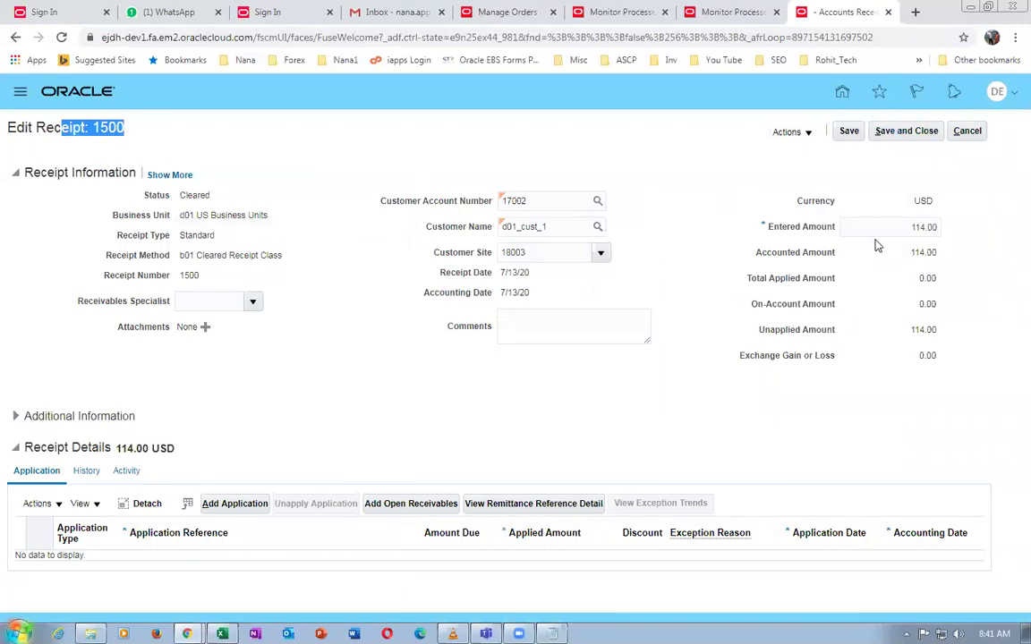
{"action": "left_click", "coordinate": [906, 130]}
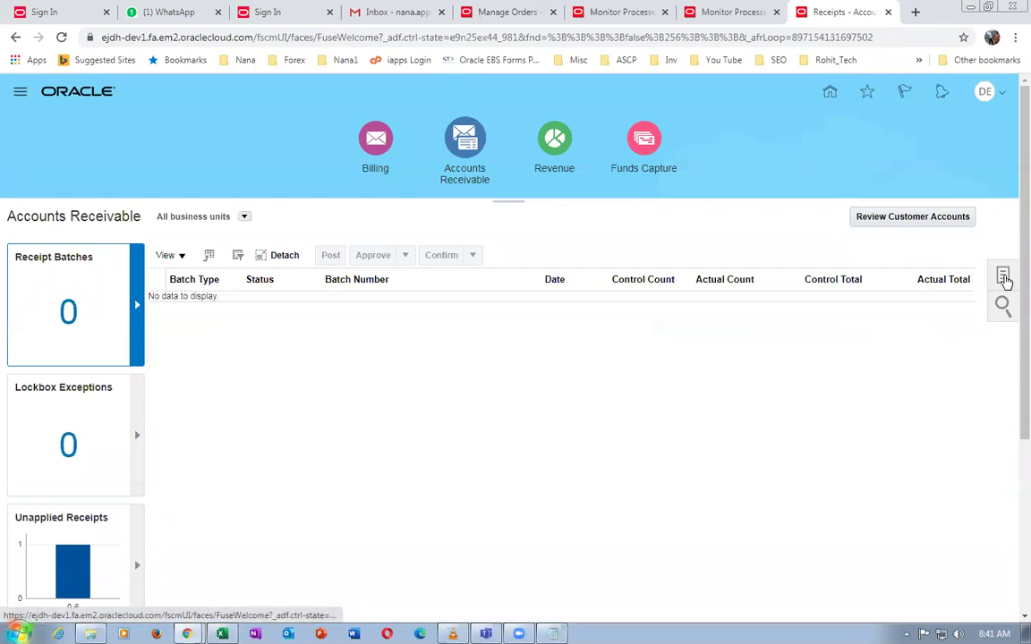
Search Manage Receipts for receipt number 1500 and open it
{"action": "left_click", "coordinate": [1003, 278]}
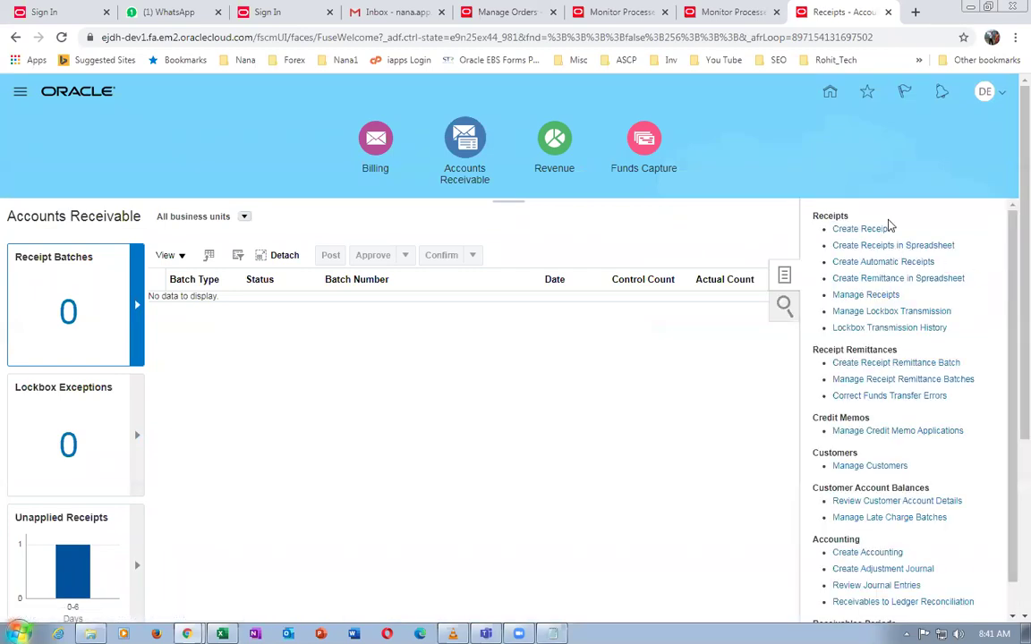
{"action": "left_click", "coordinate": [865, 295]}
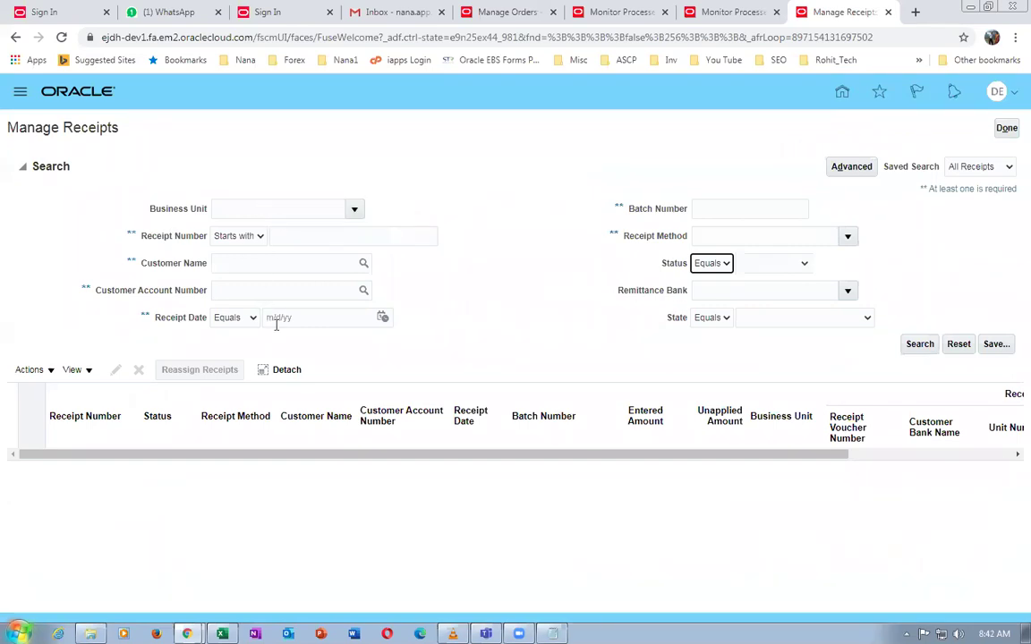
{"action": "left_click", "coordinate": [288, 237]}
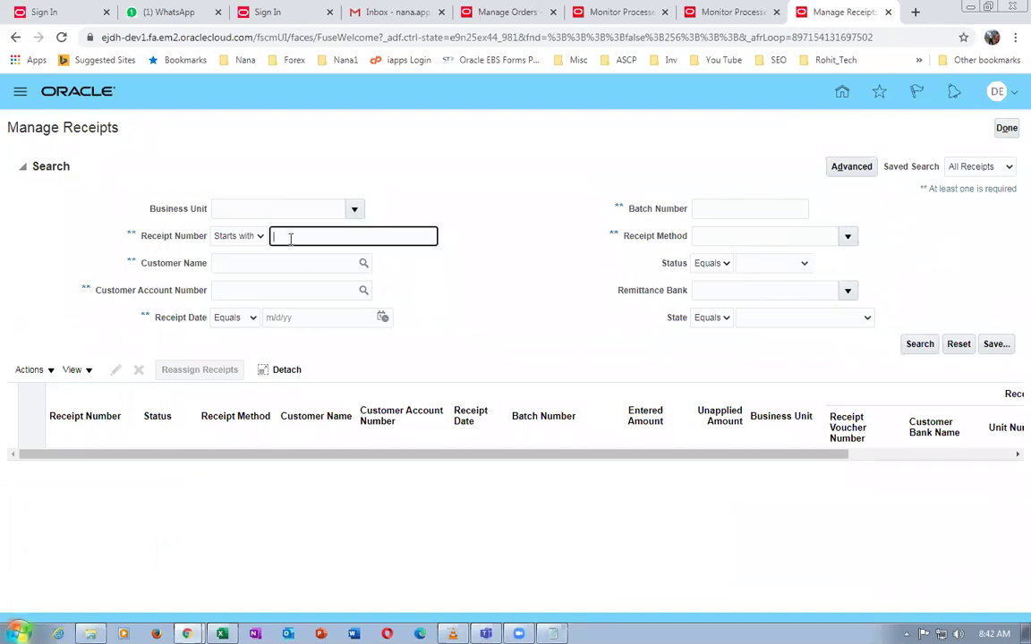
{"action": "type", "text": "1500"}
{"action": "key", "text": "Tab"}
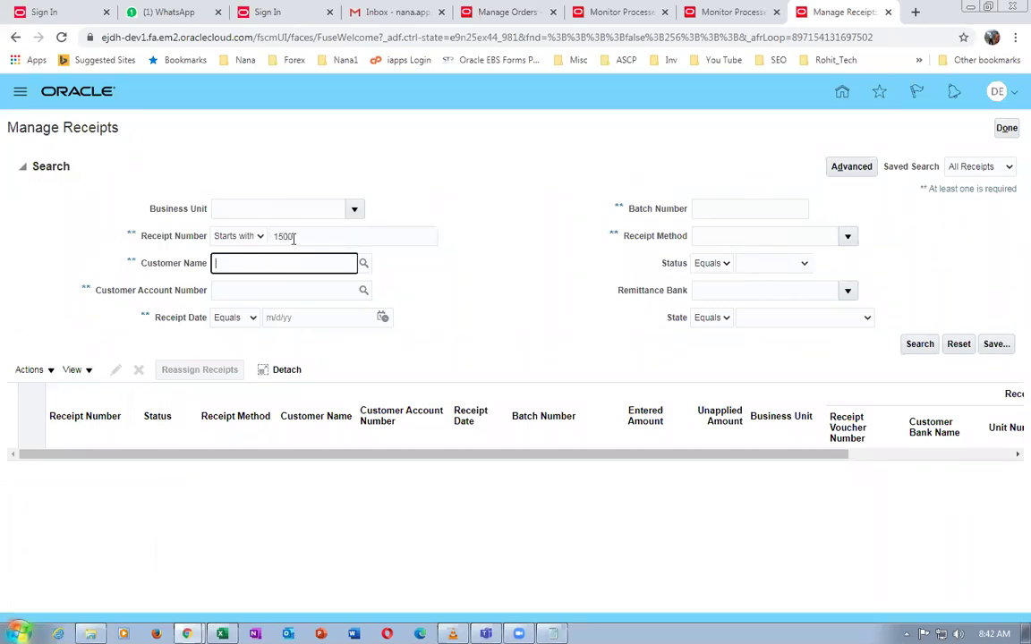
{"action": "left_click", "coordinate": [917, 344]}
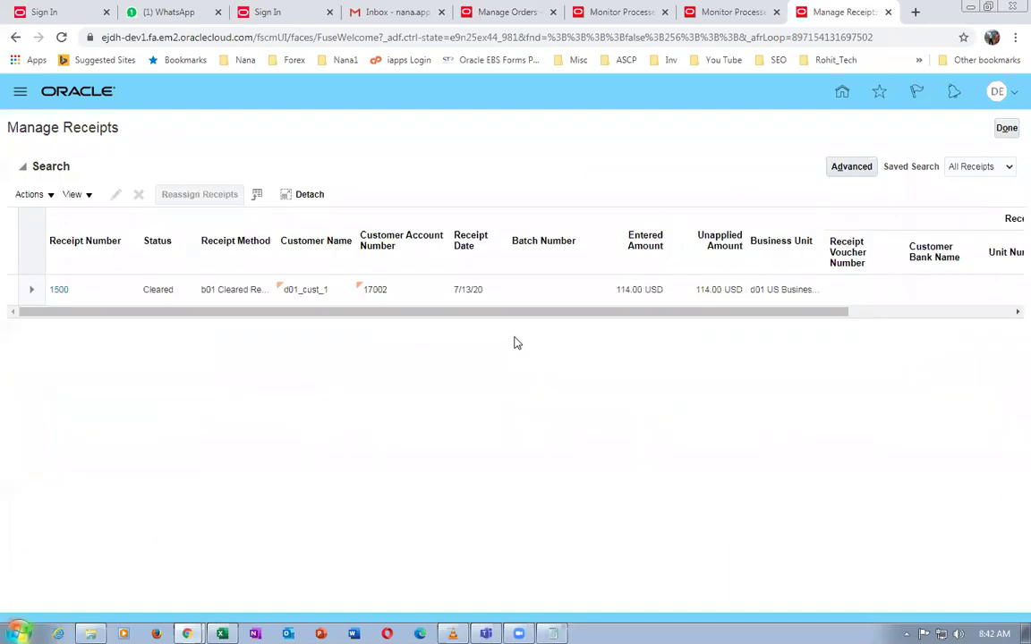
{"action": "left_click", "coordinate": [59, 290]}
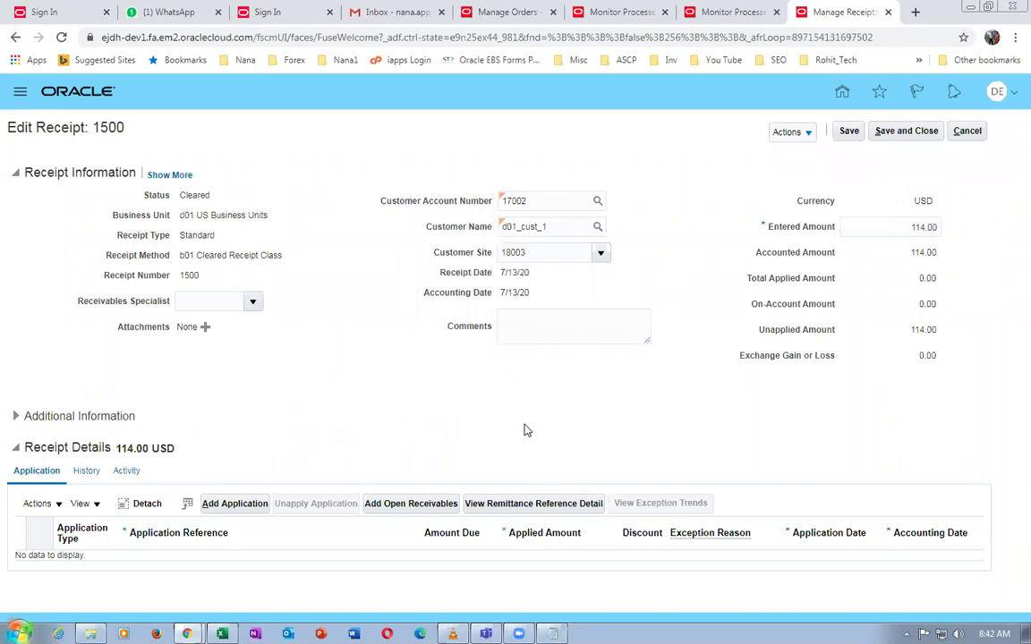
Review receipt 1500's status history, activity, and customer and remittance bank details
{"action": "left_click", "coordinate": [17, 419]}
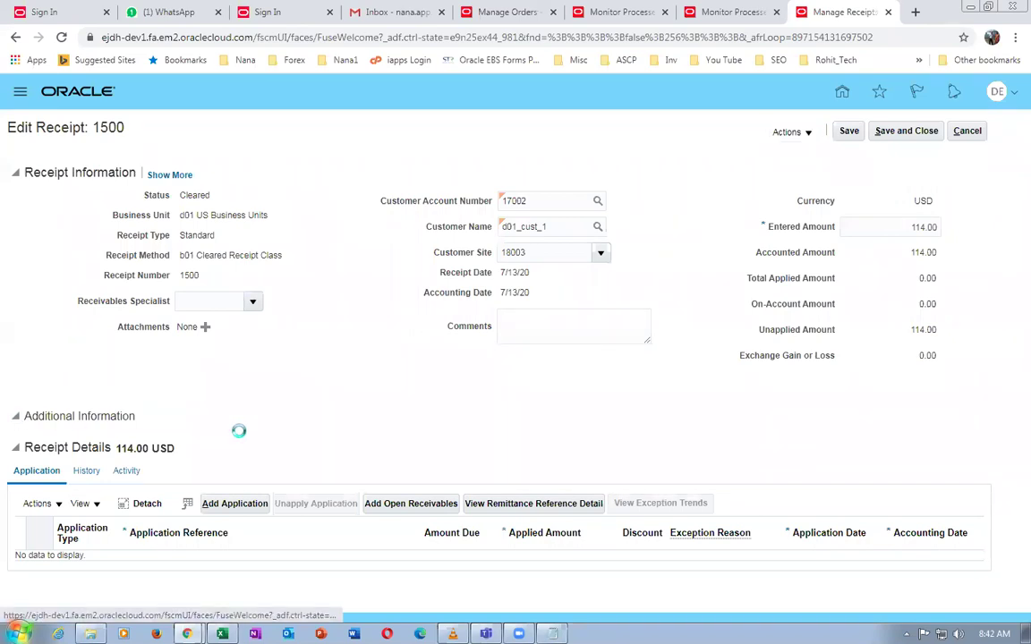
{"action": "scroll", "coordinate": [240, 439], "scroll_direction": "down", "scroll_amount": 1}
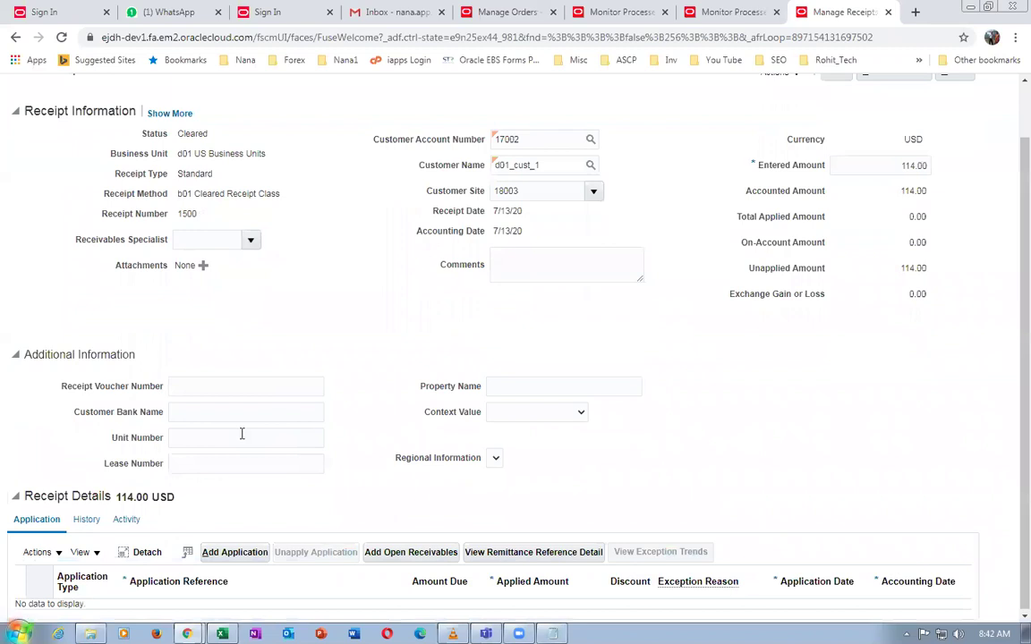
{"action": "left_click", "coordinate": [86, 521]}
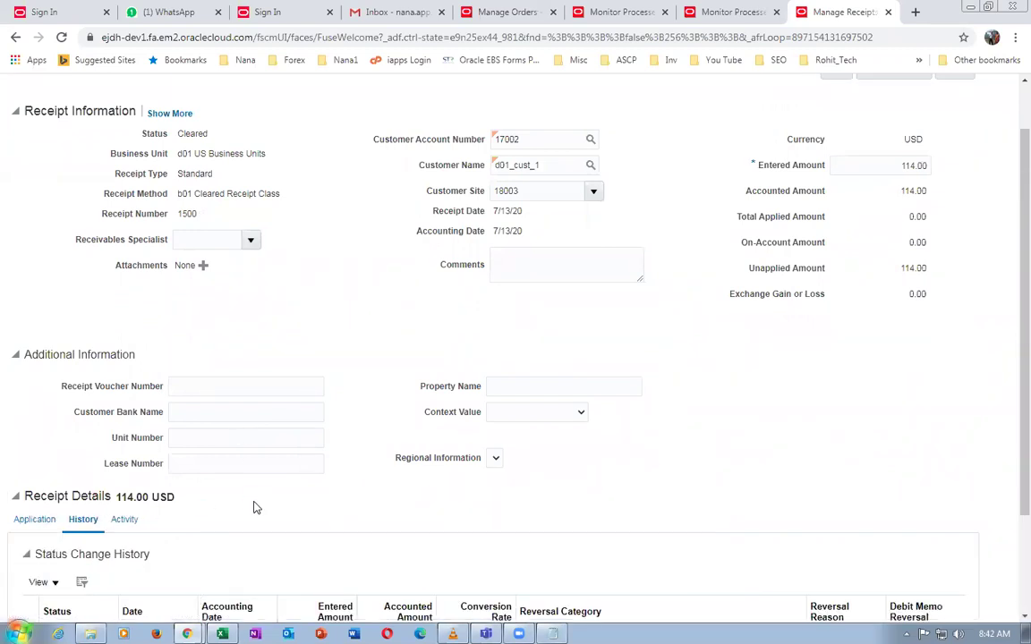
{"action": "scroll", "coordinate": [253, 507], "scroll_direction": "down", "scroll_amount": 3}
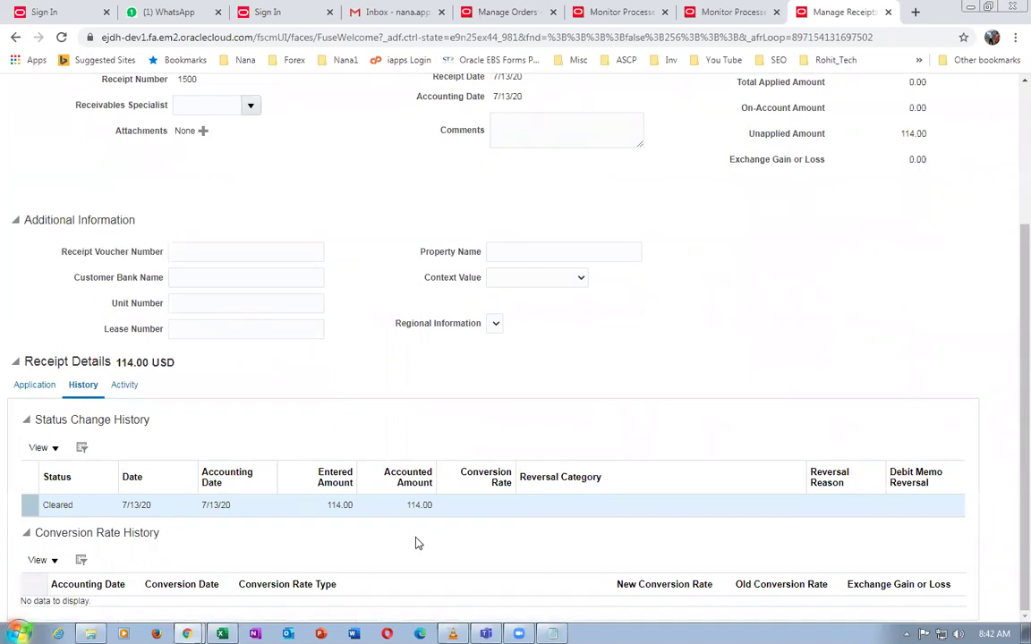
{"action": "left_click", "coordinate": [123, 387]}
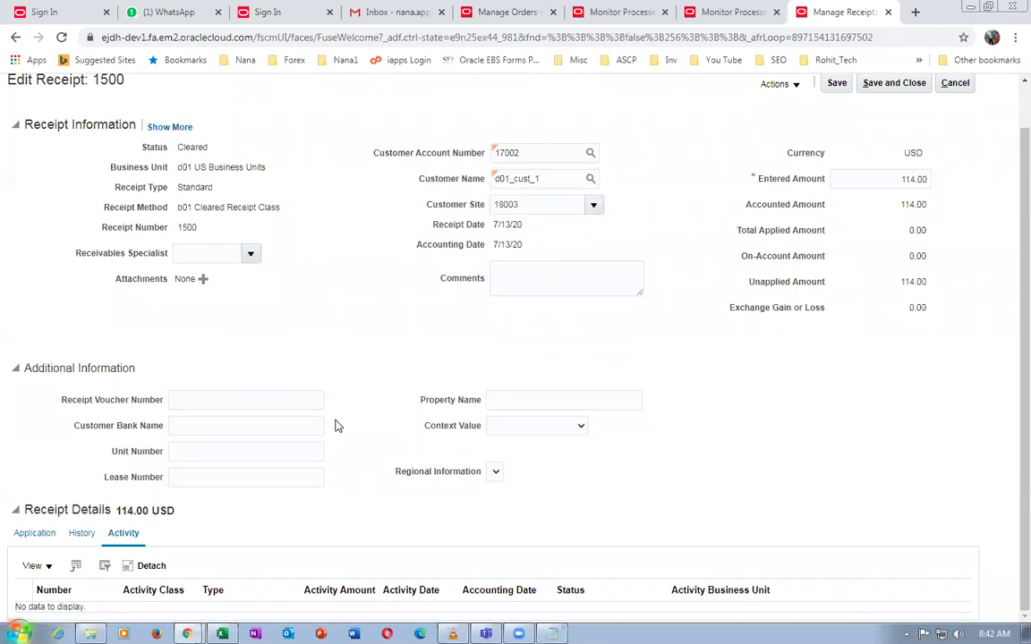
{"action": "scroll", "coordinate": [335, 427], "scroll_direction": "up", "scroll_amount": 1}
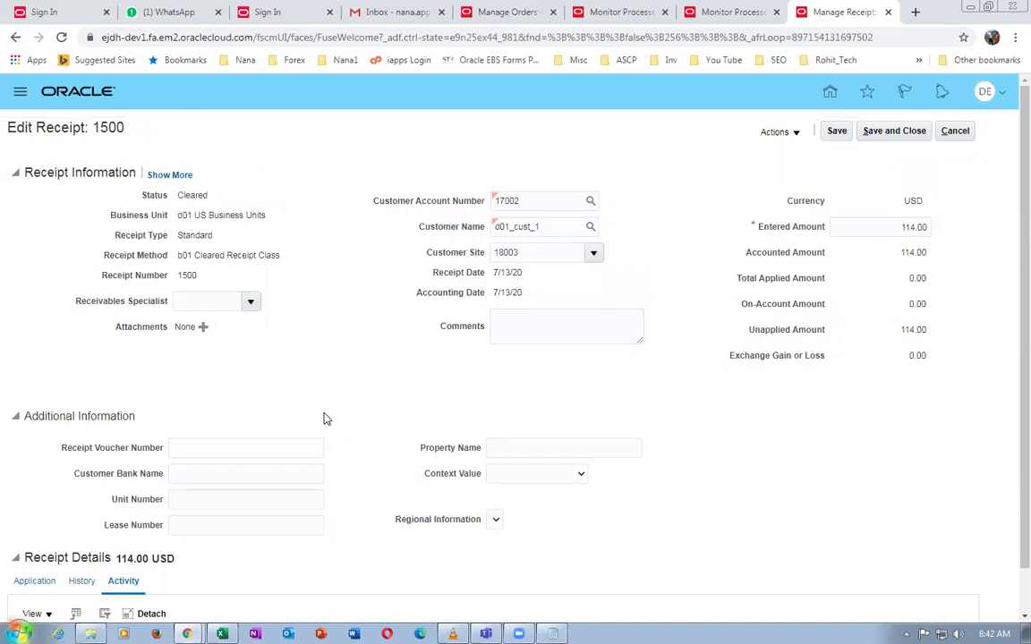
{"action": "triple_click", "coordinate": [208, 257]}
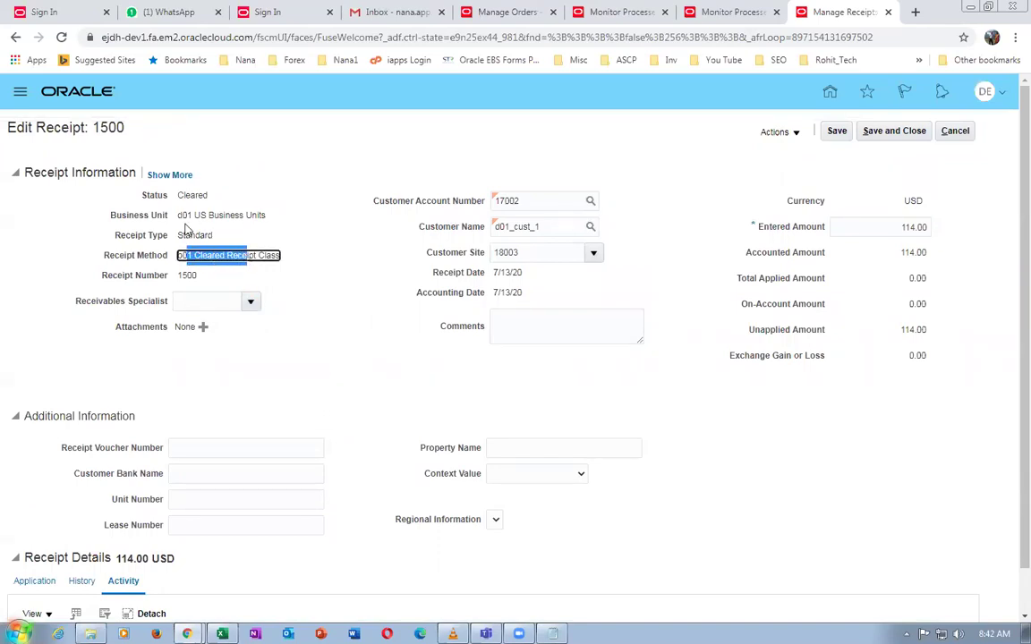
{"action": "left_click", "coordinate": [171, 178]}
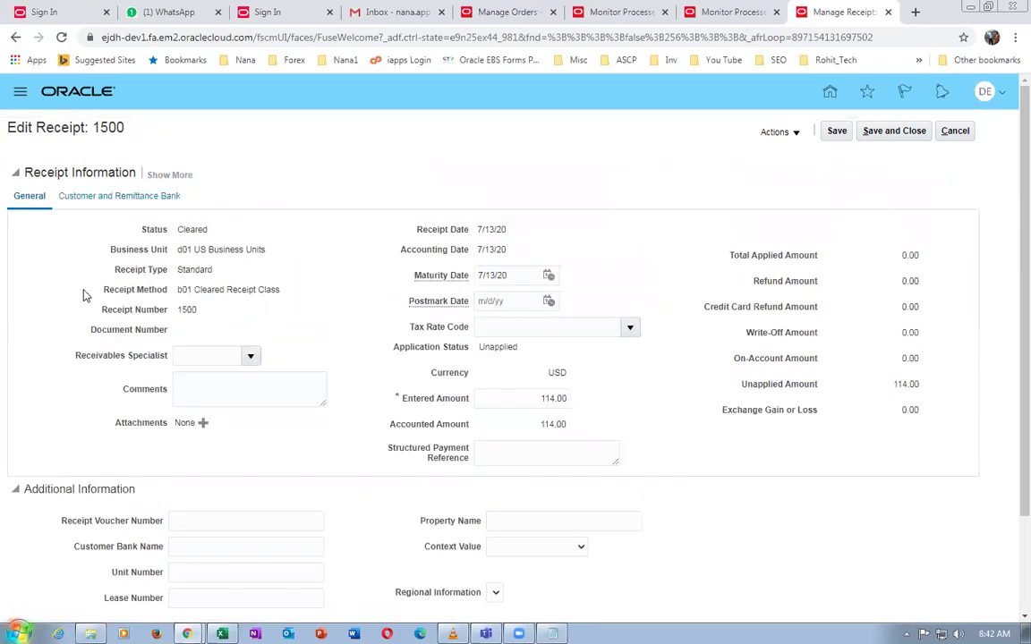
{"action": "left_click", "coordinate": [170, 175]}
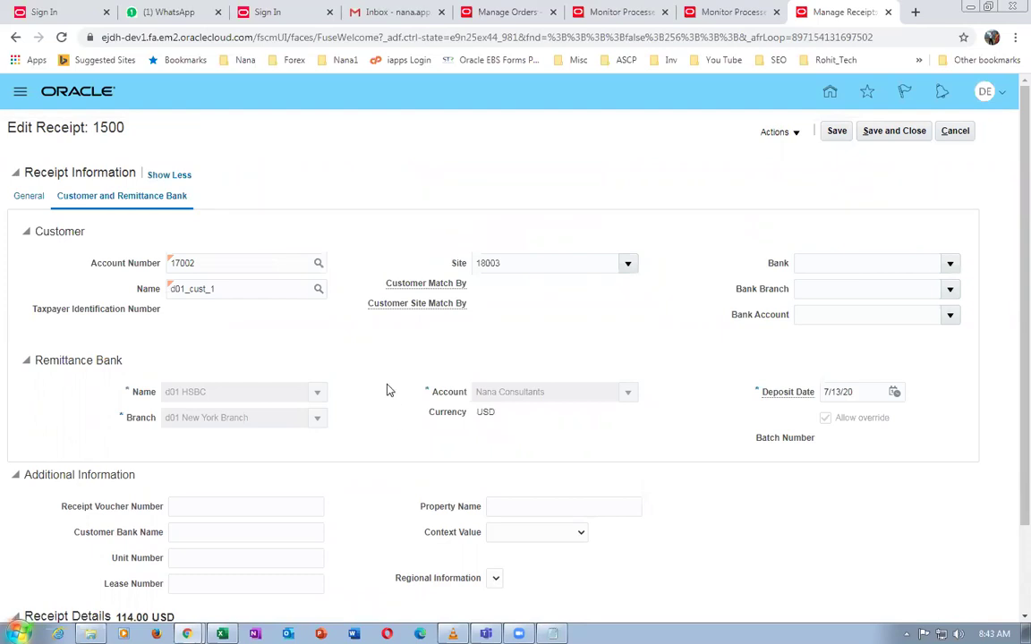
{"action": "scroll", "coordinate": [389, 391], "scroll_direction": "down", "scroll_amount": 2}
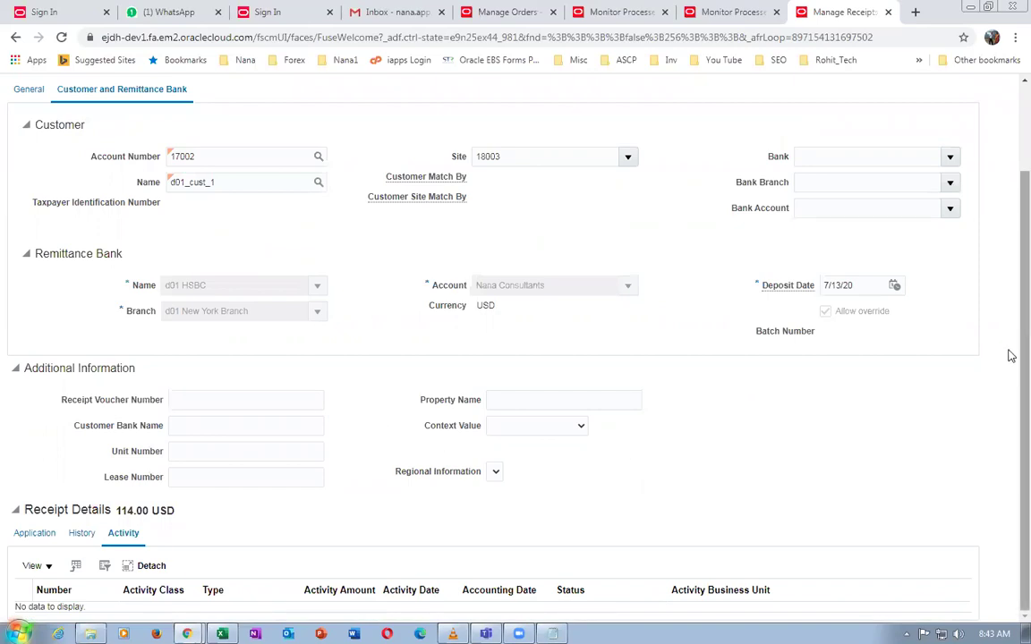
{"action": "scroll", "coordinate": [1012, 358], "scroll_direction": "up", "scroll_amount": 2}
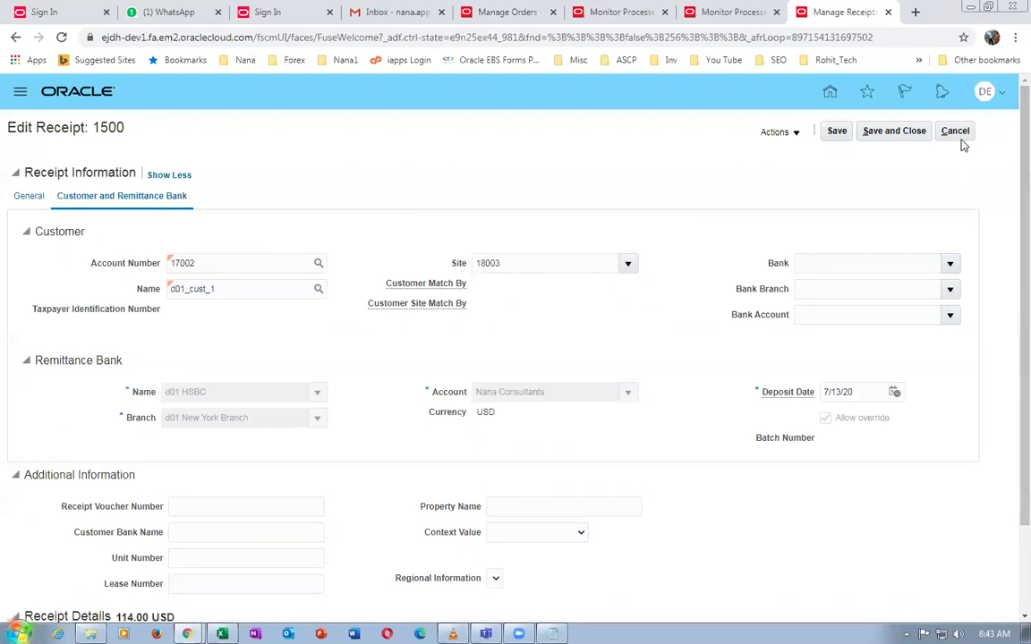
Cancel the receipt without saving and return to Accounts Receivable, checking the worksheet's Create Accounting step
{"action": "left_click", "coordinate": [953, 133]}
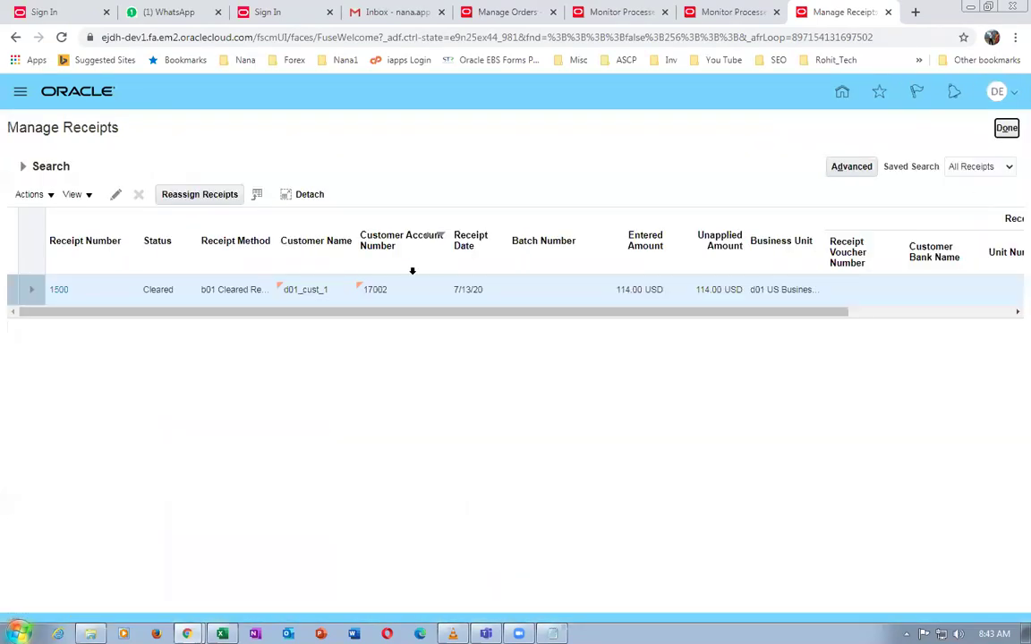
{"action": "left_click", "coordinate": [1006, 127]}
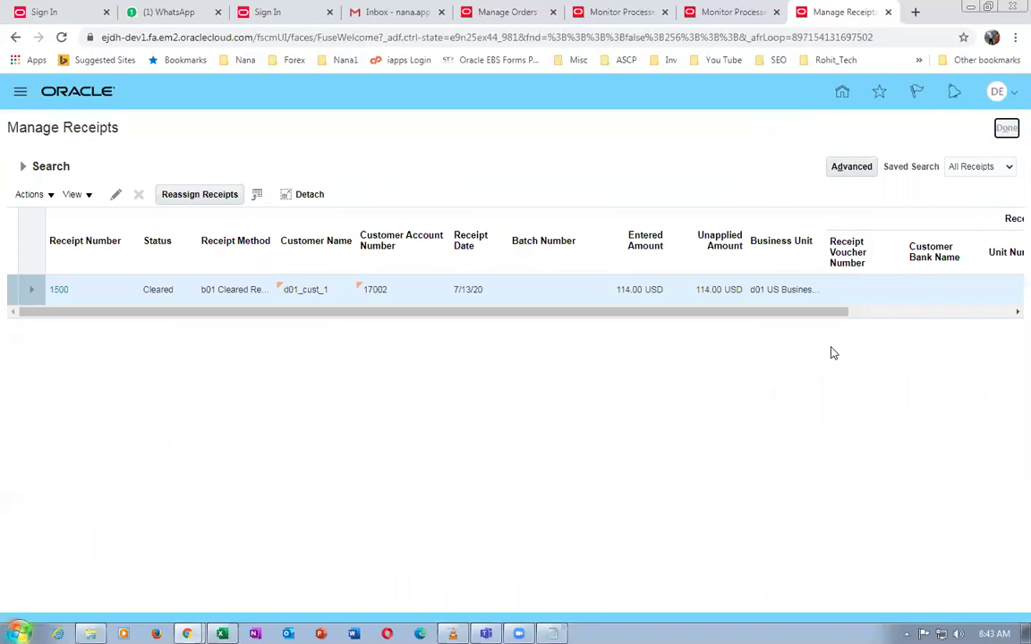
{"action": "key", "text": "alt+Tab"}
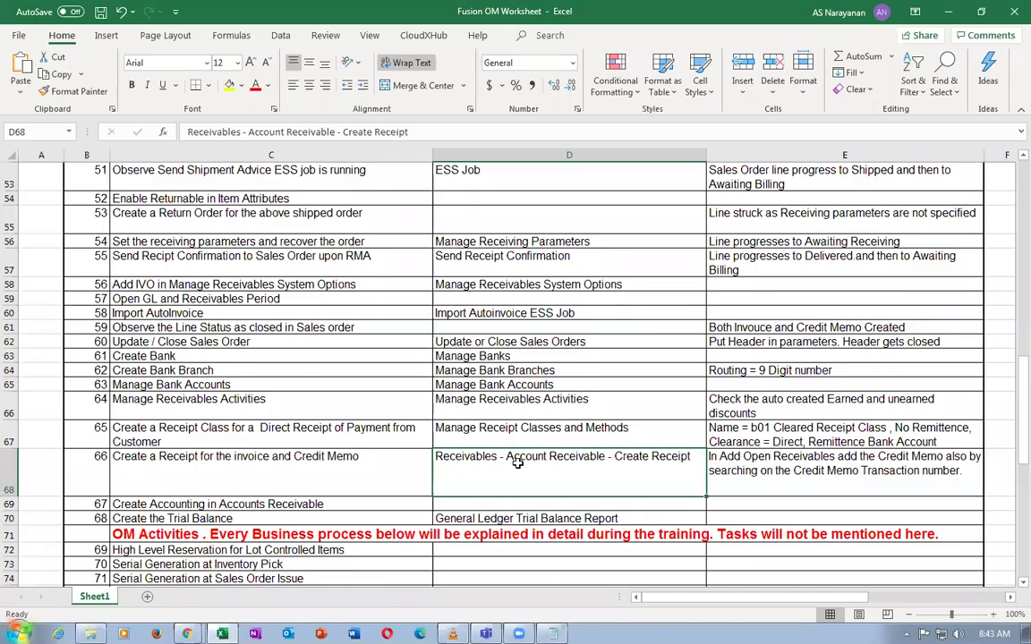
{"action": "left_click", "coordinate": [222, 505]}
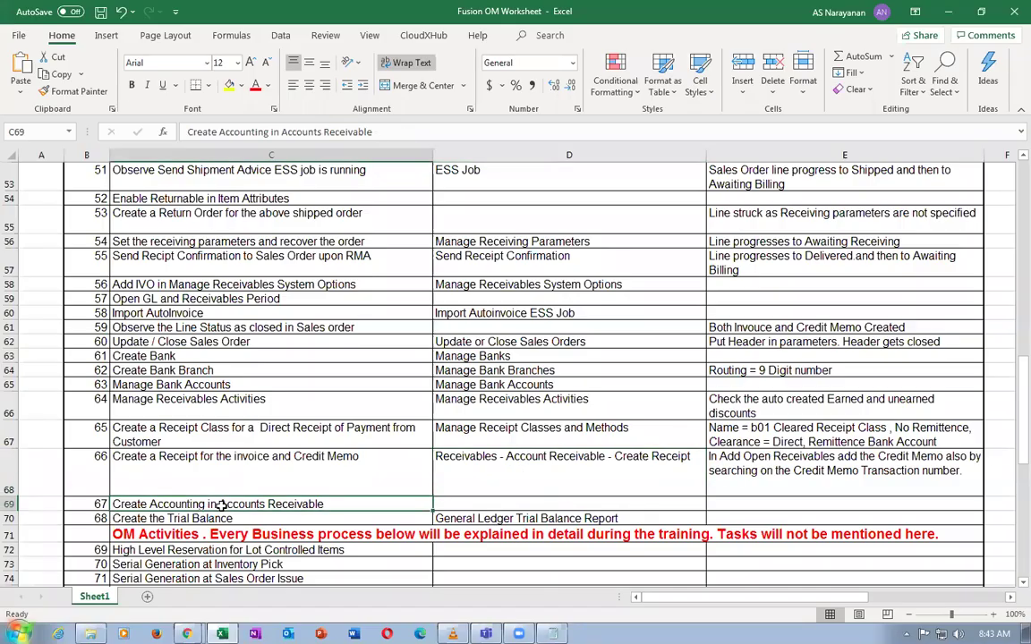
{"action": "key", "text": "alt+Tab"}
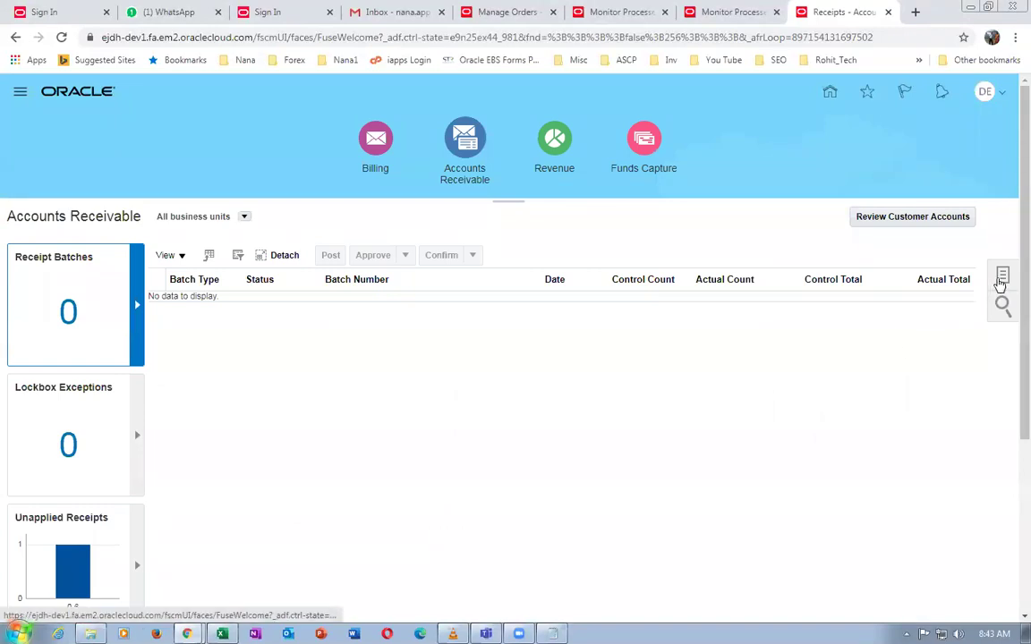
Show the Receivables Tasks panel, browse its Receipts and Accounting tasks, then reopen it
{"action": "left_click", "coordinate": [1001, 278]}
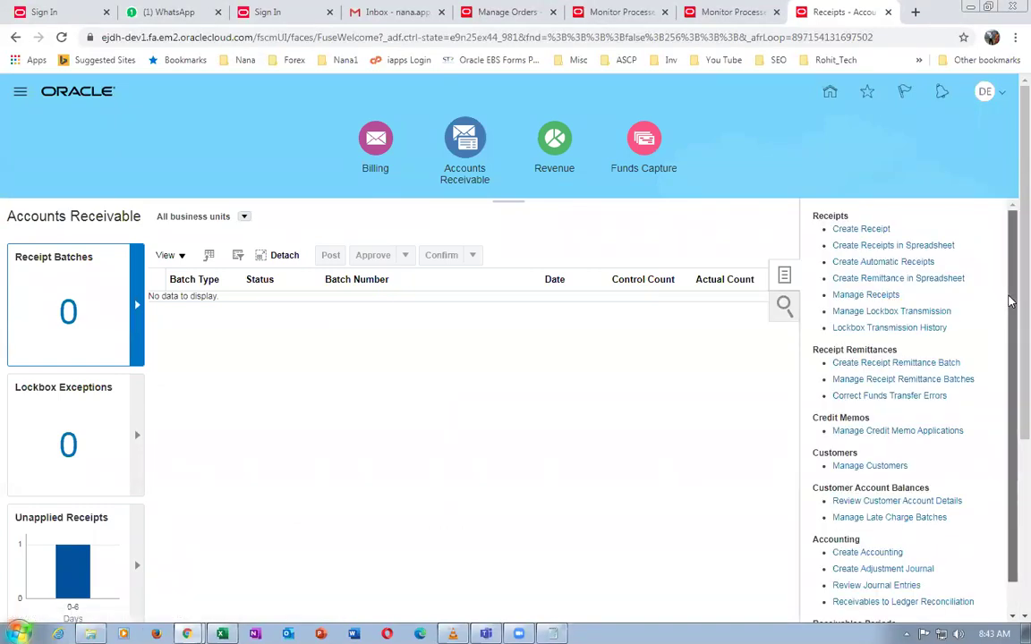
{"action": "scroll", "coordinate": [1009, 303], "scroll_direction": "down", "scroll_amount": 1}
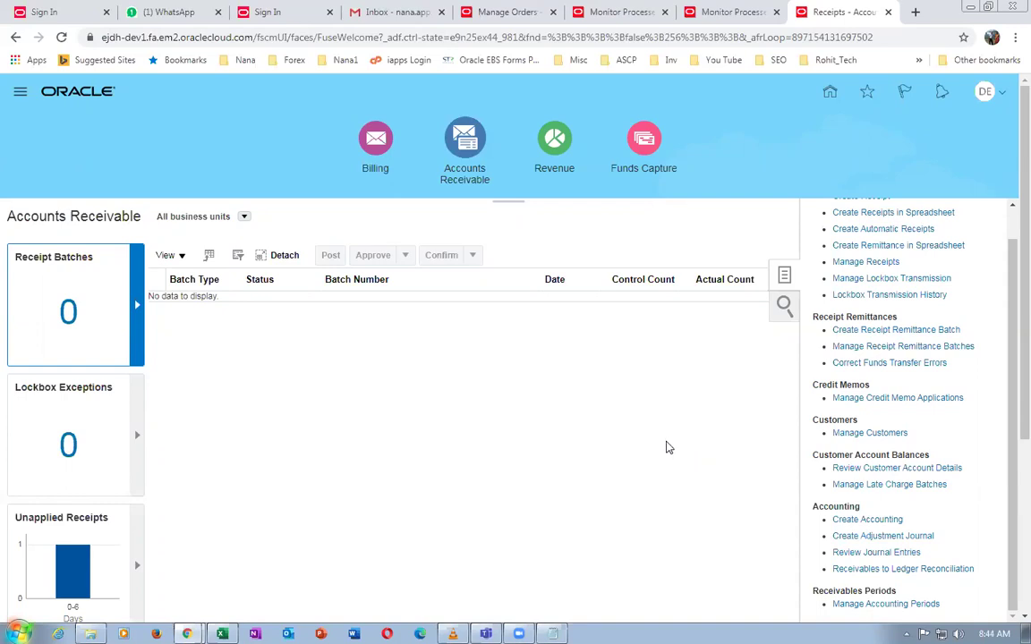
{"action": "left_click", "coordinate": [556, 434]}
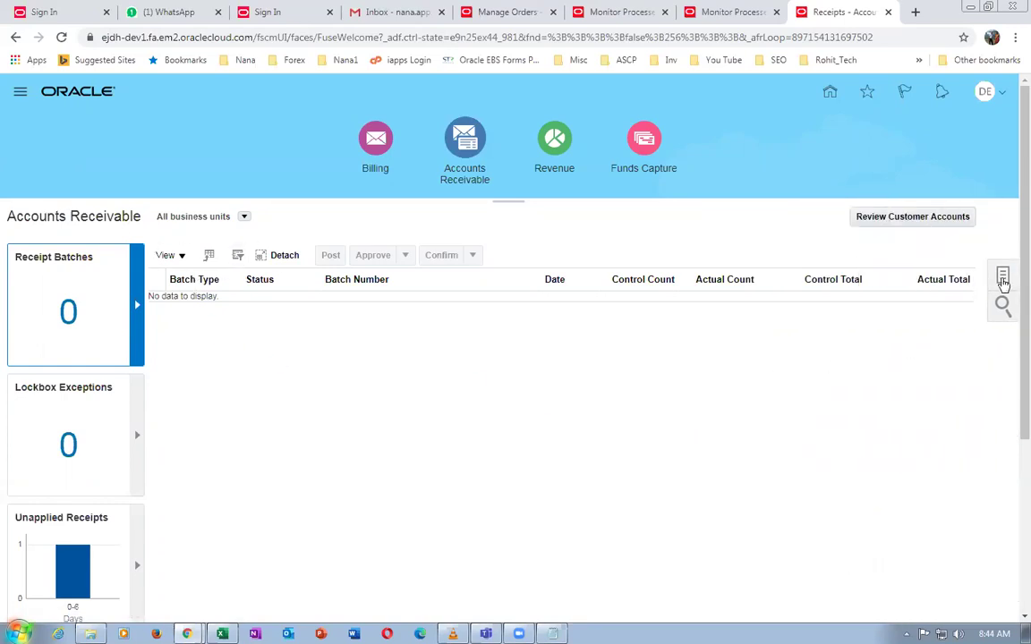
{"action": "left_click", "coordinate": [1003, 275]}
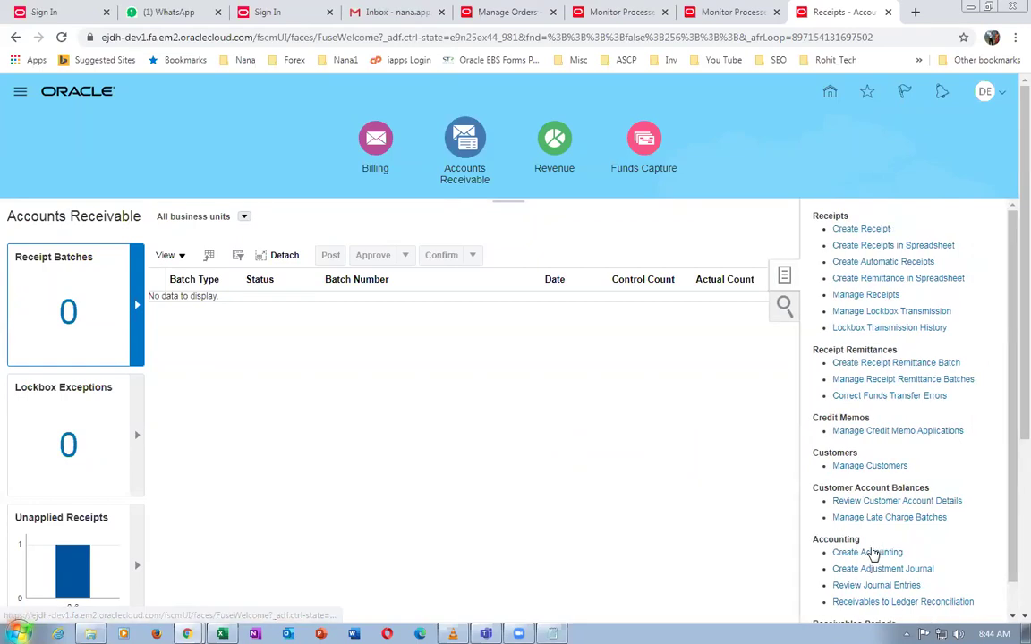
Run Create Accounting with Detail print format and Detail report level, submitted as process 157576
{"action": "left_click", "coordinate": [872, 552]}
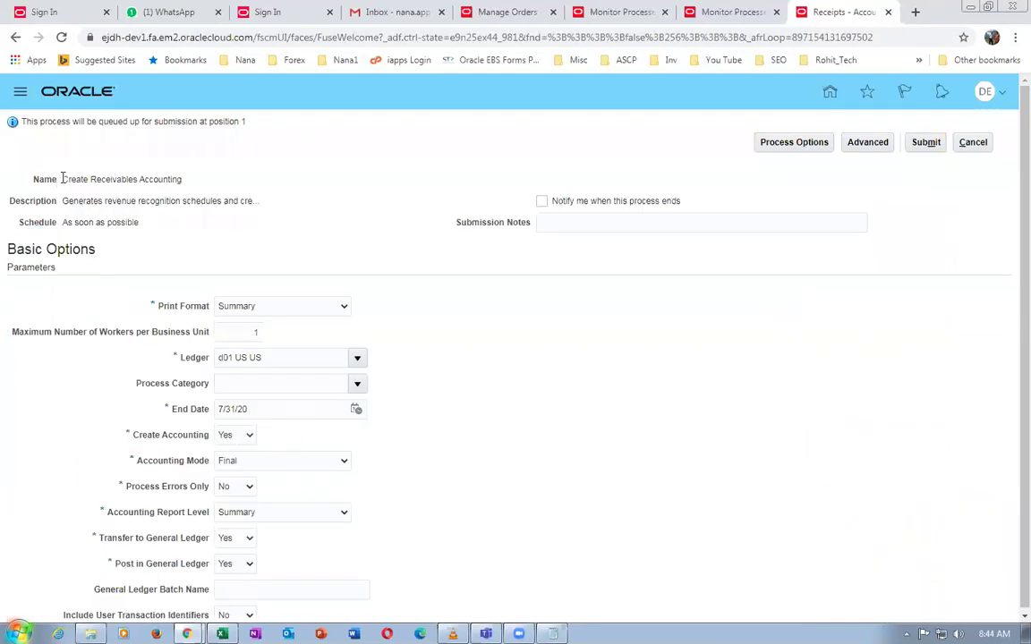
{"action": "left_click_drag", "start_coordinate": [62, 178], "coordinate": [215, 187]}
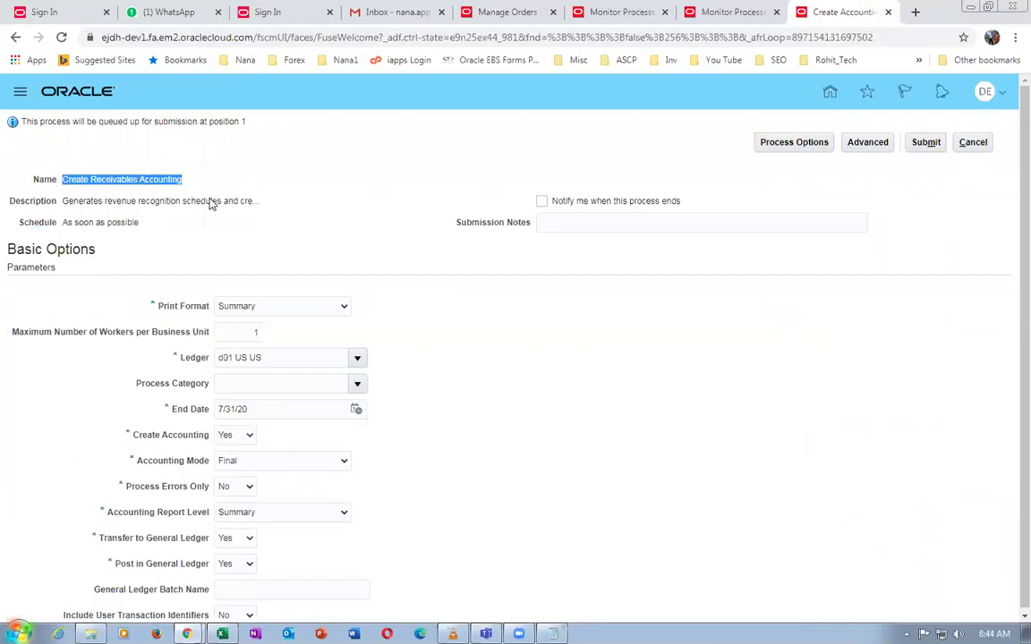
{"action": "left_click", "coordinate": [255, 307]}
{"action": "left_click", "coordinate": [249, 323]}
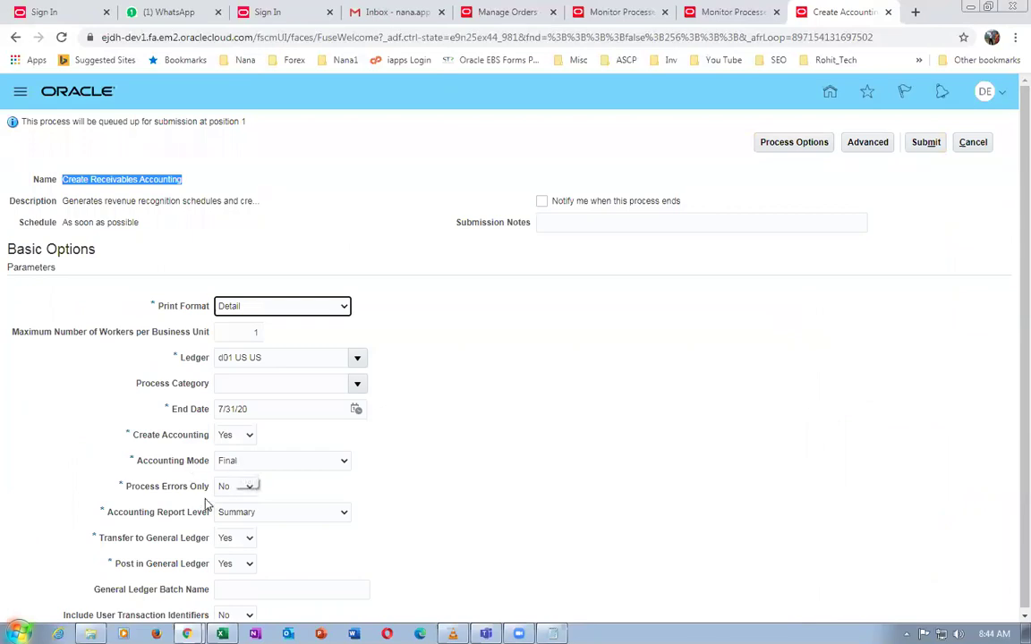
{"action": "left_click", "coordinate": [246, 520]}
{"action": "left_click", "coordinate": [260, 479]}
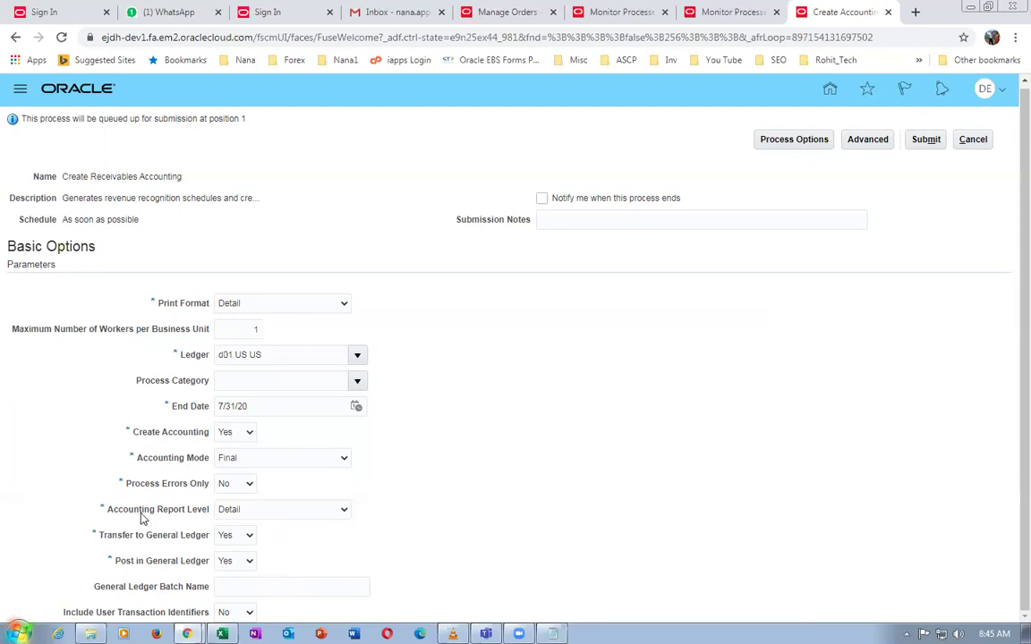
{"action": "left_click", "coordinate": [927, 141]}
{"action": "left_click", "coordinate": [922, 236]}
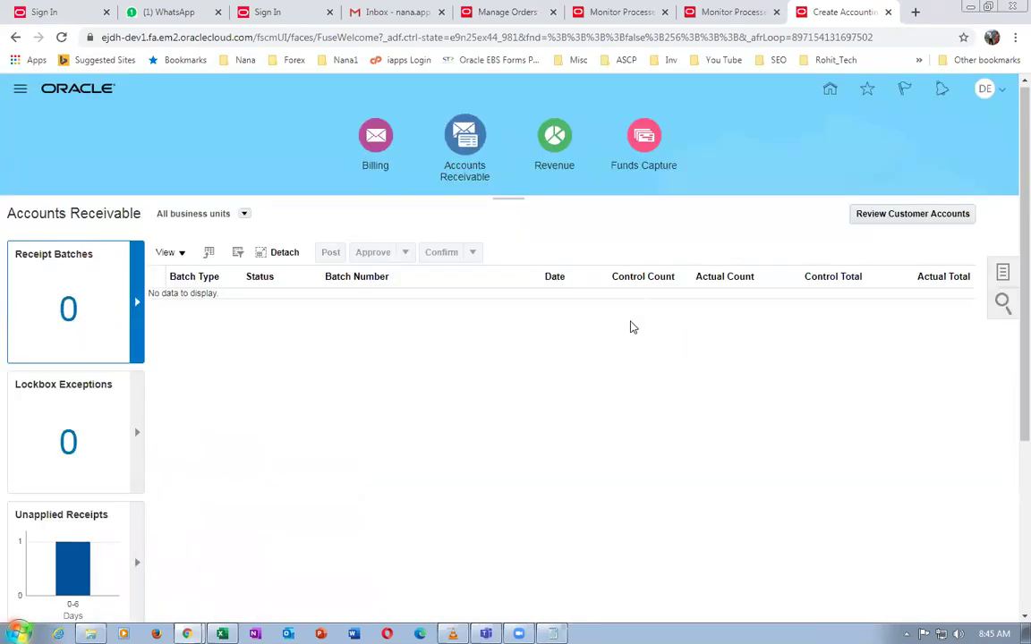
Switch to Monitor Processes and refresh repeatedly until the new Create Accounting process appears running
{"action": "left_click", "coordinate": [761, 11]}
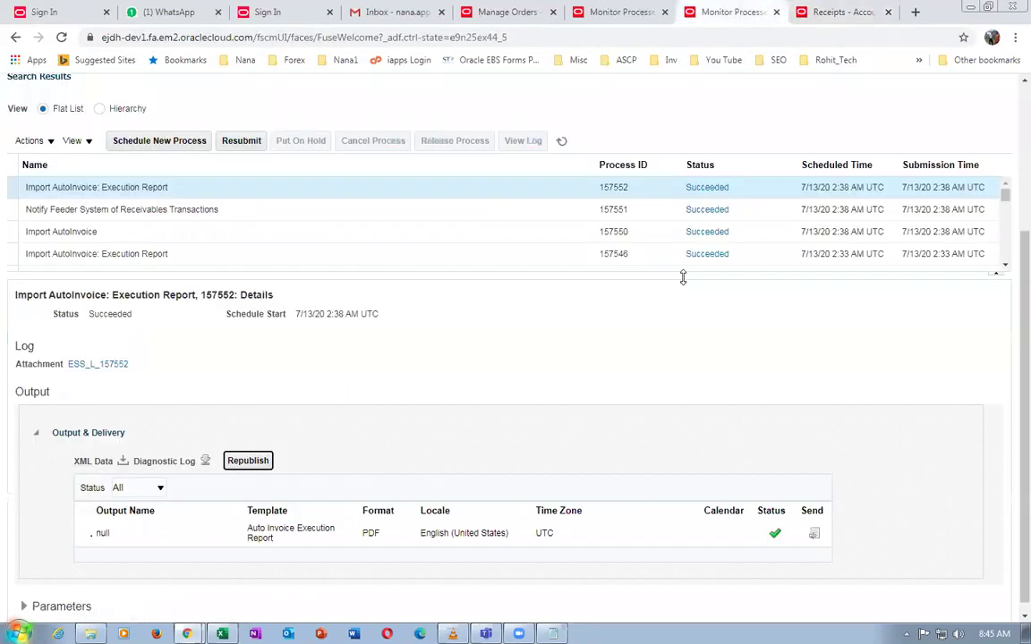
{"action": "left_click", "coordinate": [561, 141]}
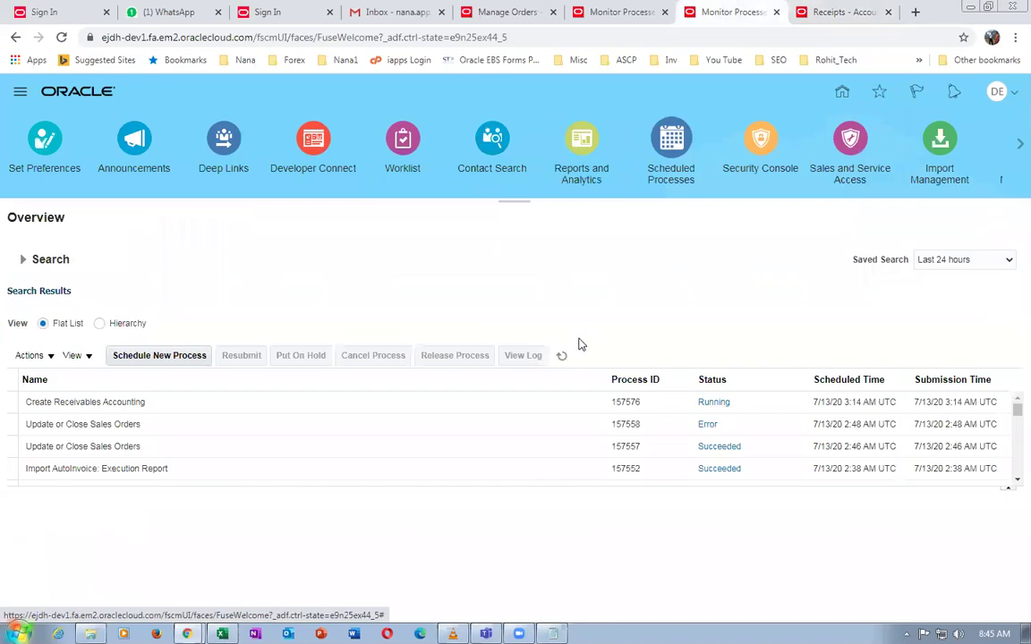
{"action": "left_click", "coordinate": [562, 355]}
{"action": "left_click", "coordinate": [562, 355]}
{"action": "left_click", "coordinate": [562, 356]}
{"action": "left_click", "coordinate": [567, 357]}
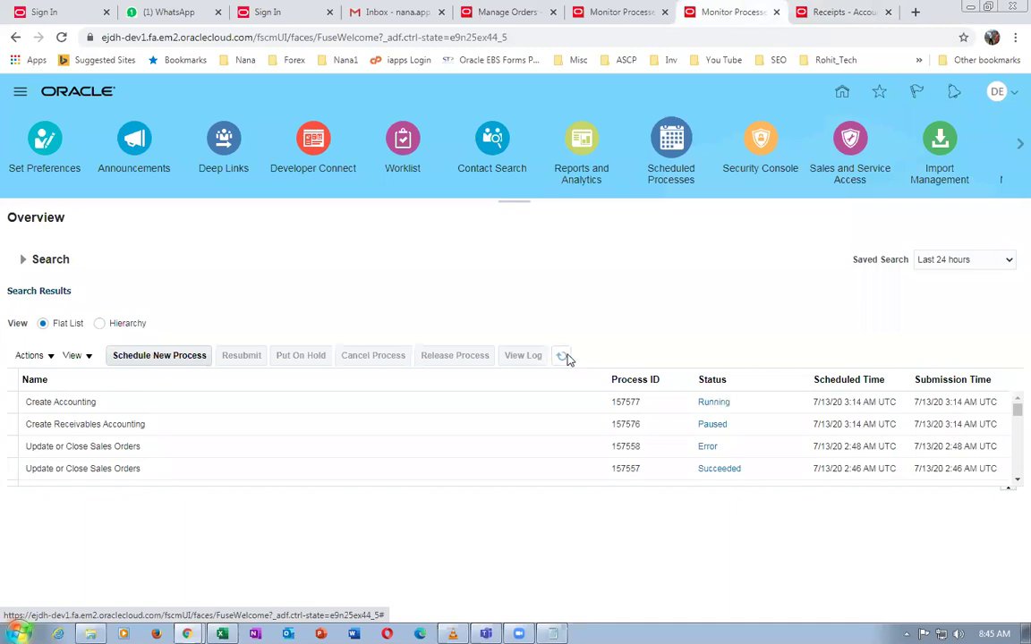
{"action": "left_click", "coordinate": [564, 357]}
{"action": "left_click", "coordinate": [563, 358]}
{"action": "left_click", "coordinate": [566, 359]}
{"action": "left_click", "coordinate": [563, 357]}
{"action": "key", "text": "alt+Tab"}
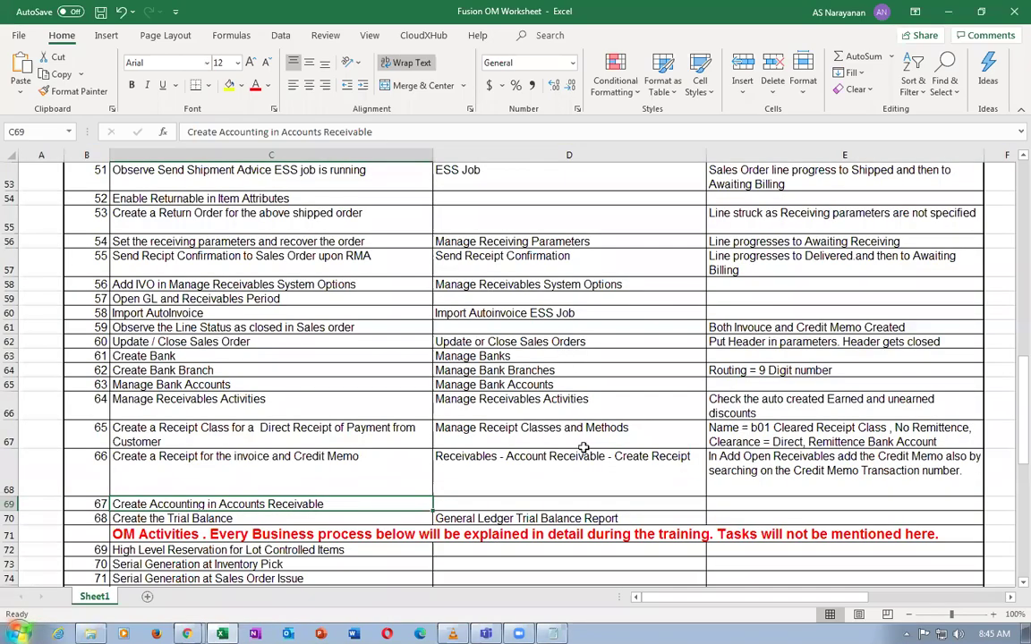
{"action": "left_click", "coordinate": [226, 518]}
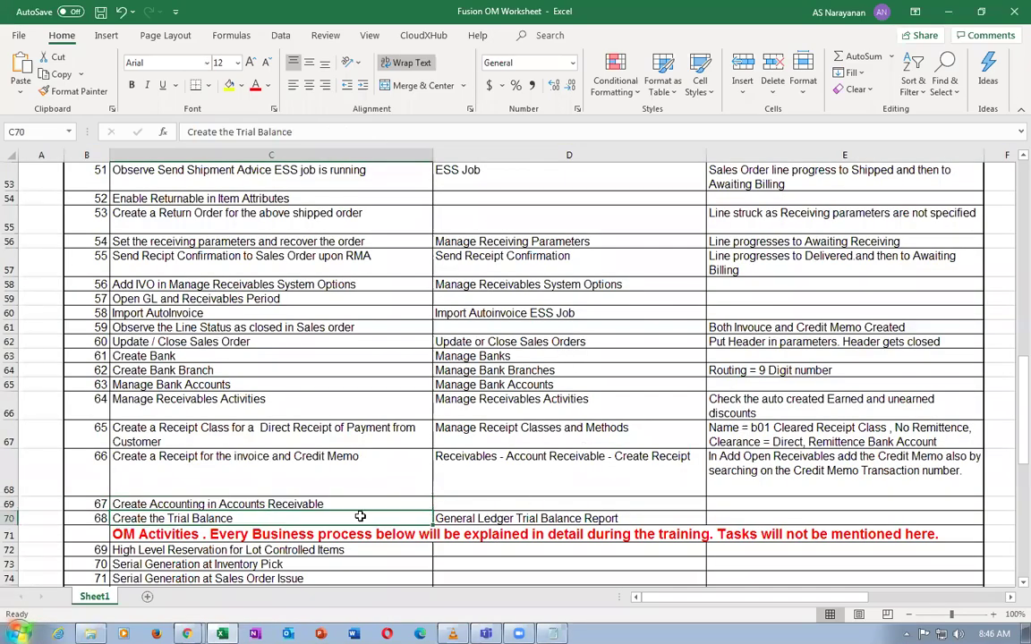
{"action": "left_click", "coordinate": [470, 517]}
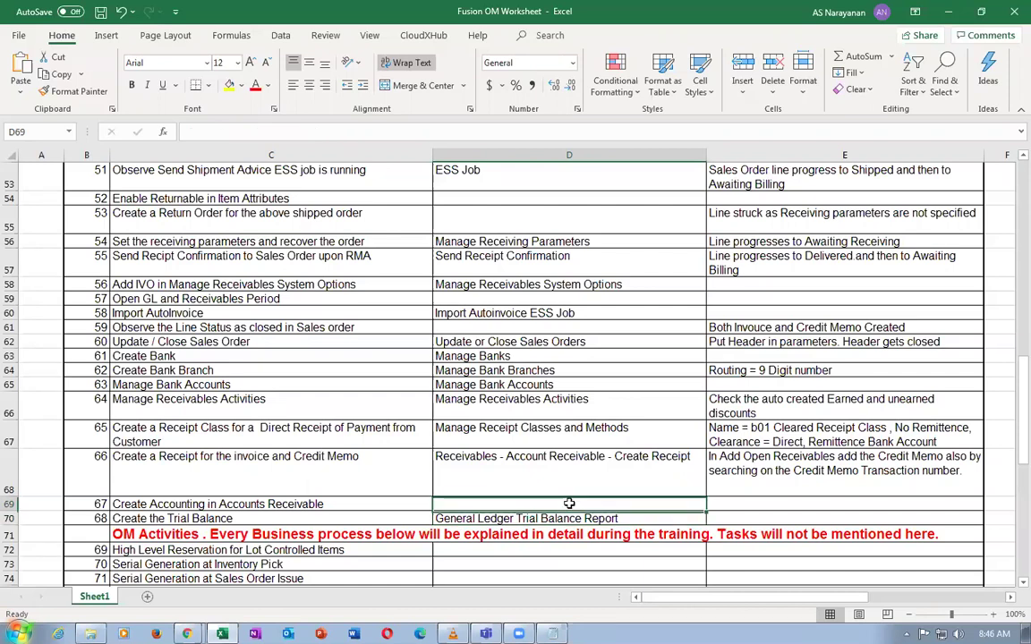
{"action": "left_click", "coordinate": [608, 504]}
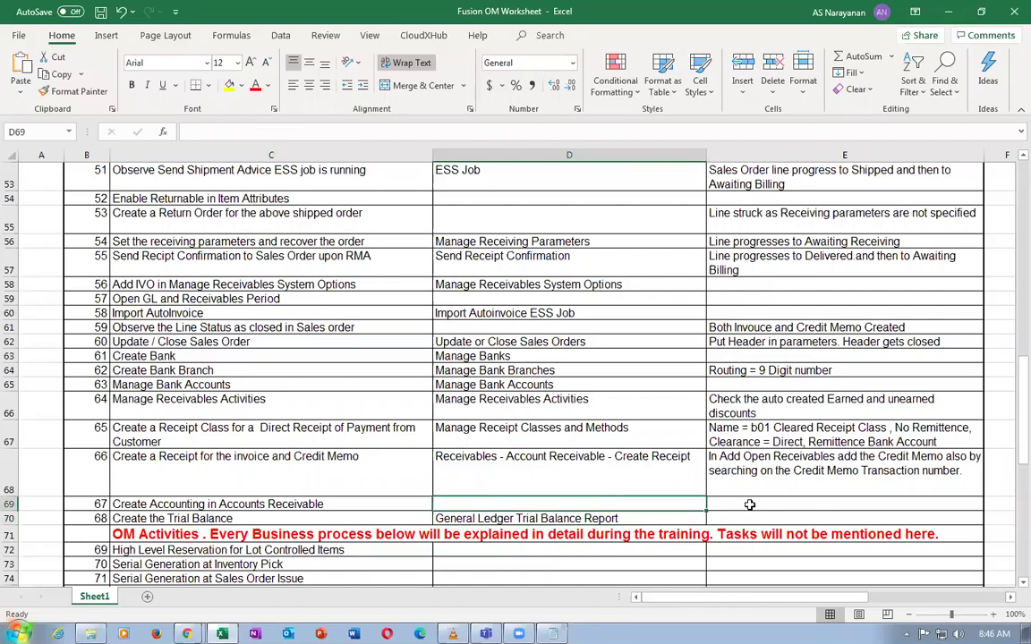
{"action": "left_click", "coordinate": [589, 522]}
{"action": "key", "text": "alt+Tab"}
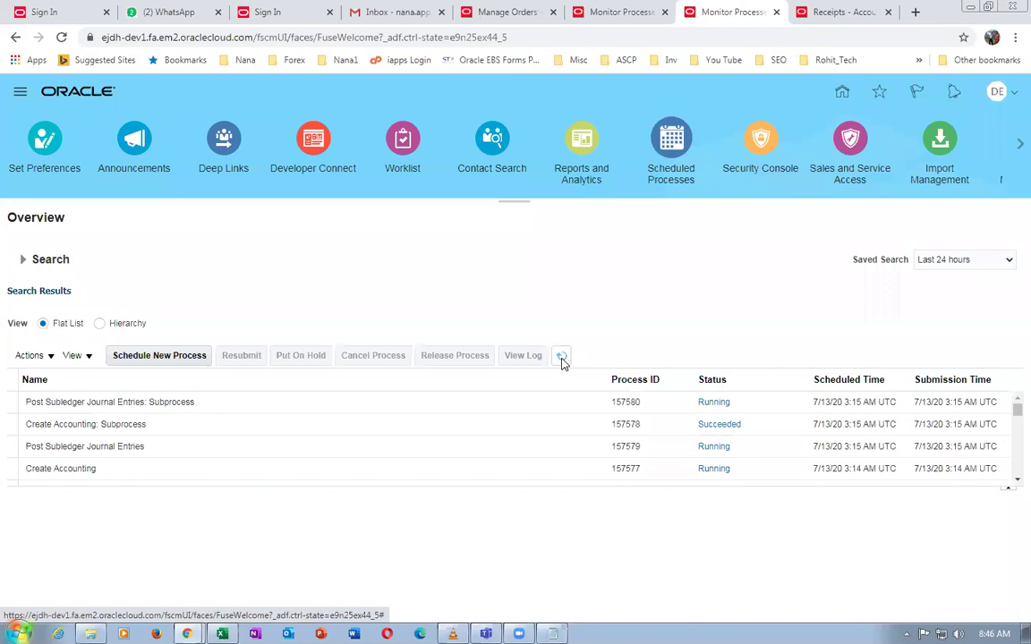
Refresh until all jobs succeed, then show details of Create Accounting Execution Report 157584
{"action": "left_click", "coordinate": [561, 357]}
{"action": "left_click", "coordinate": [563, 358]}
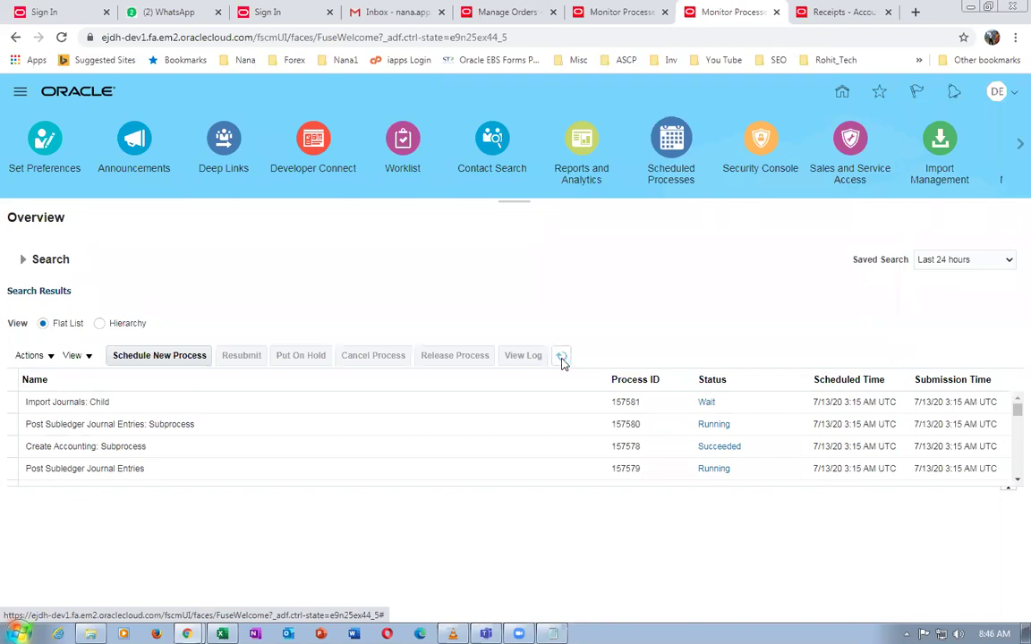
{"action": "left_click", "coordinate": [562, 358]}
{"action": "left_click", "coordinate": [560, 358]}
{"action": "left_click", "coordinate": [561, 358]}
{"action": "left_click", "coordinate": [562, 357]}
{"action": "left_click", "coordinate": [561, 358]}
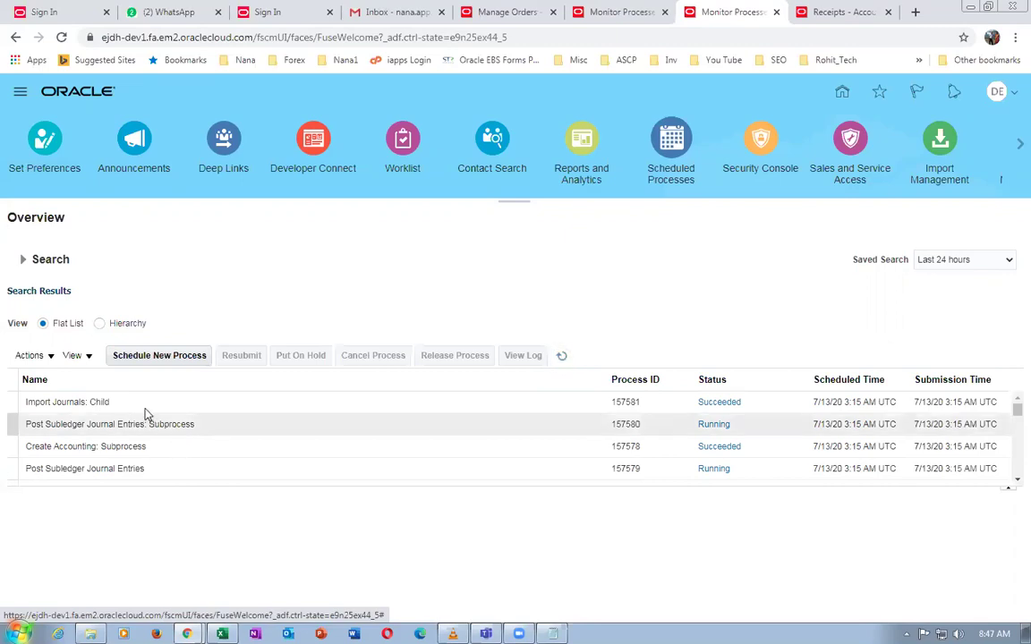
{"action": "left_click", "coordinate": [563, 358]}
{"action": "left_click", "coordinate": [564, 360]}
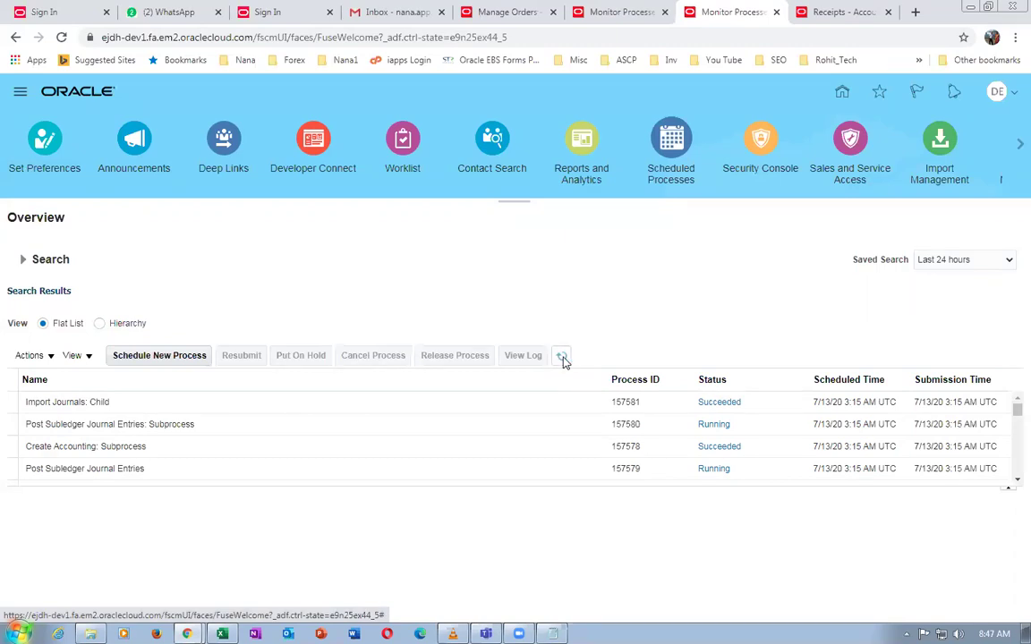
{"action": "left_click", "coordinate": [565, 362]}
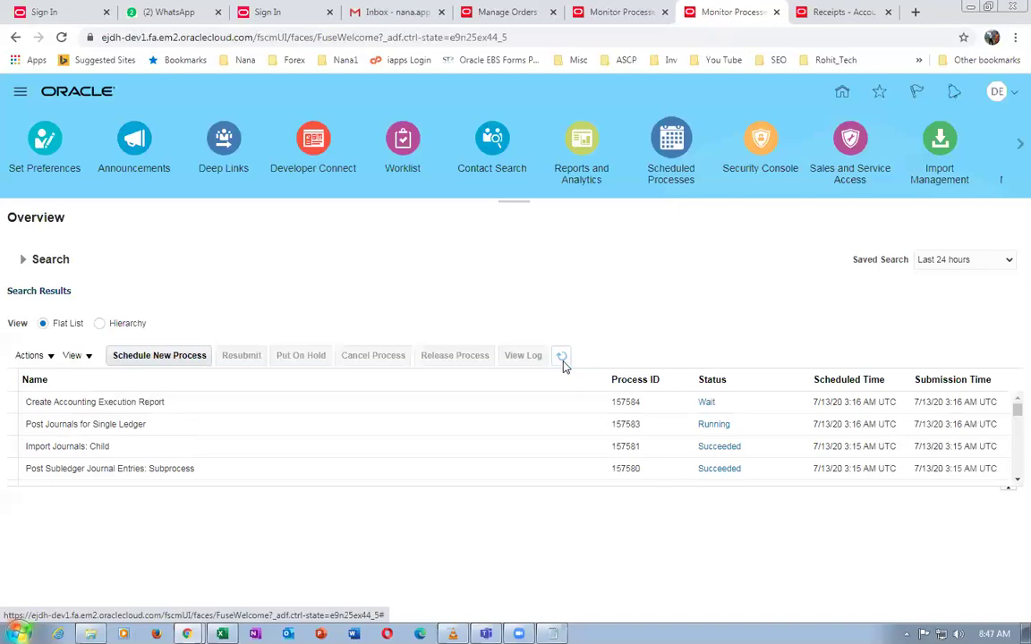
{"action": "left_click", "coordinate": [562, 363]}
{"action": "left_click", "coordinate": [563, 362]}
{"action": "left_click", "coordinate": [561, 357]}
{"action": "left_click", "coordinate": [206, 404]}
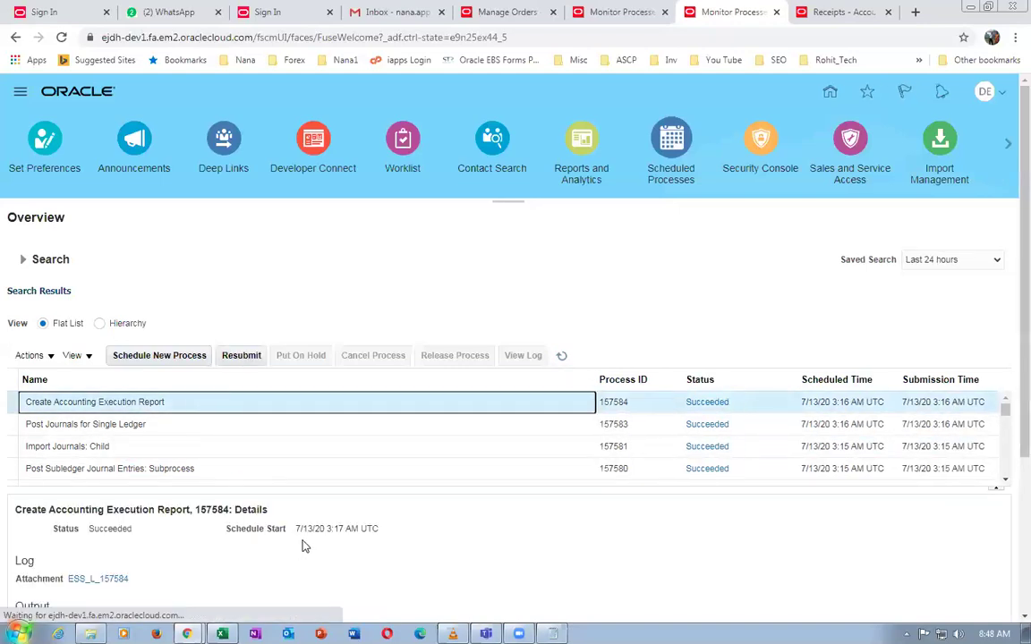
Republish the Create Accounting Execution Report, export and save it as PDF, and list downloads
{"action": "scroll", "coordinate": [304, 546], "scroll_direction": "down", "scroll_amount": 1}
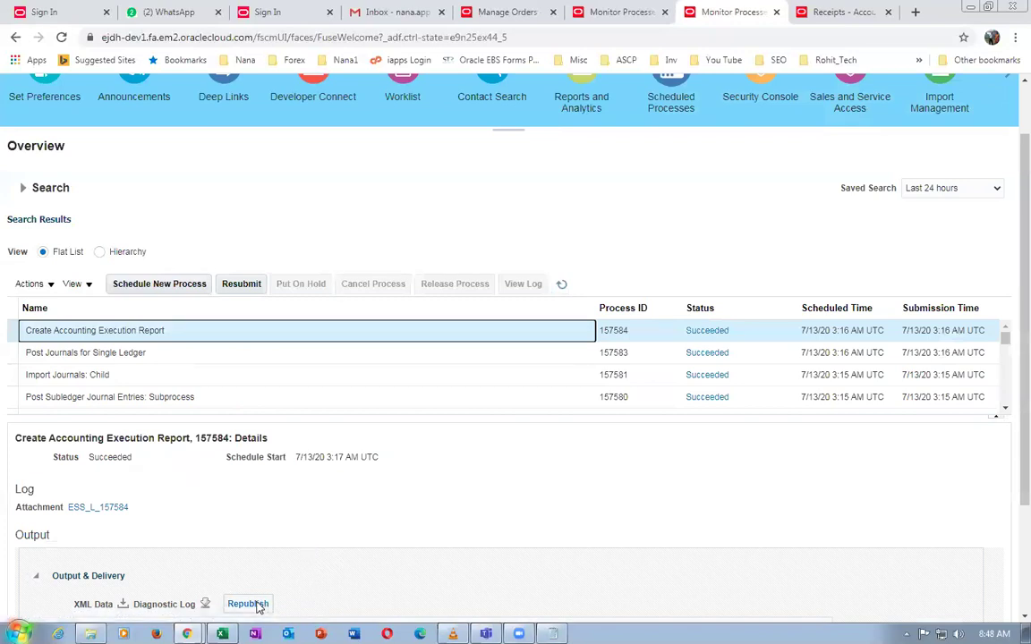
{"action": "left_click", "coordinate": [257, 604]}
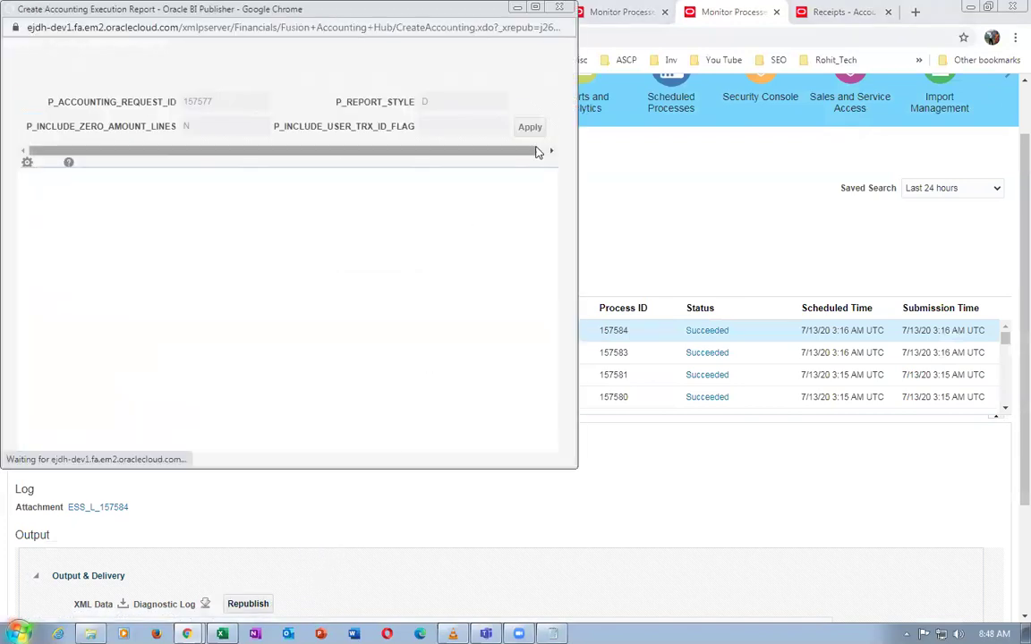
{"action": "left_click", "coordinate": [523, 171]}
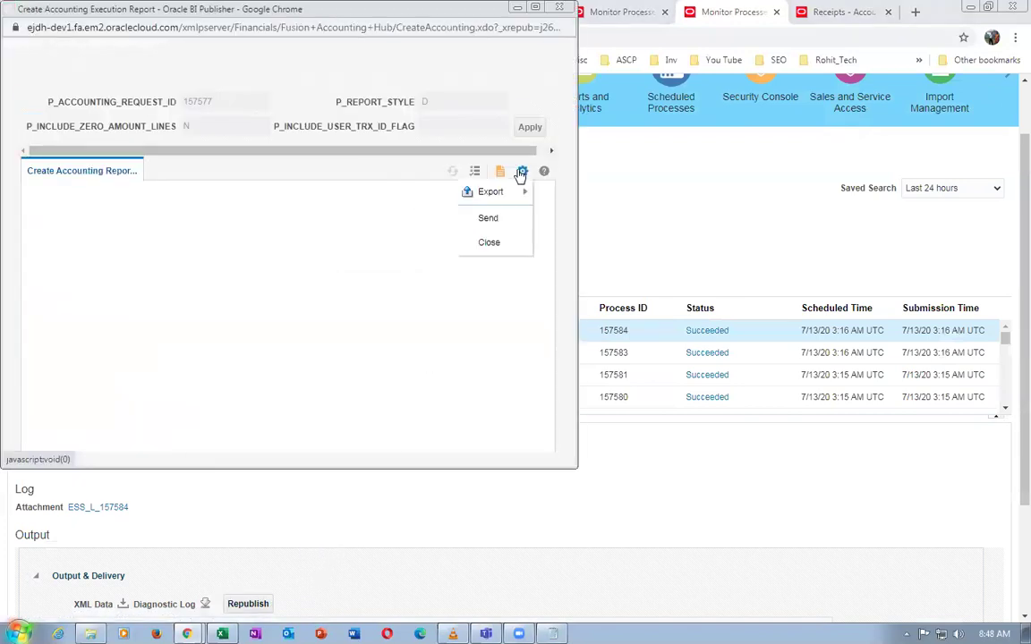
{"action": "mouse_move", "coordinate": [517, 193]}
{"action": "left_click", "coordinate": [362, 216]}
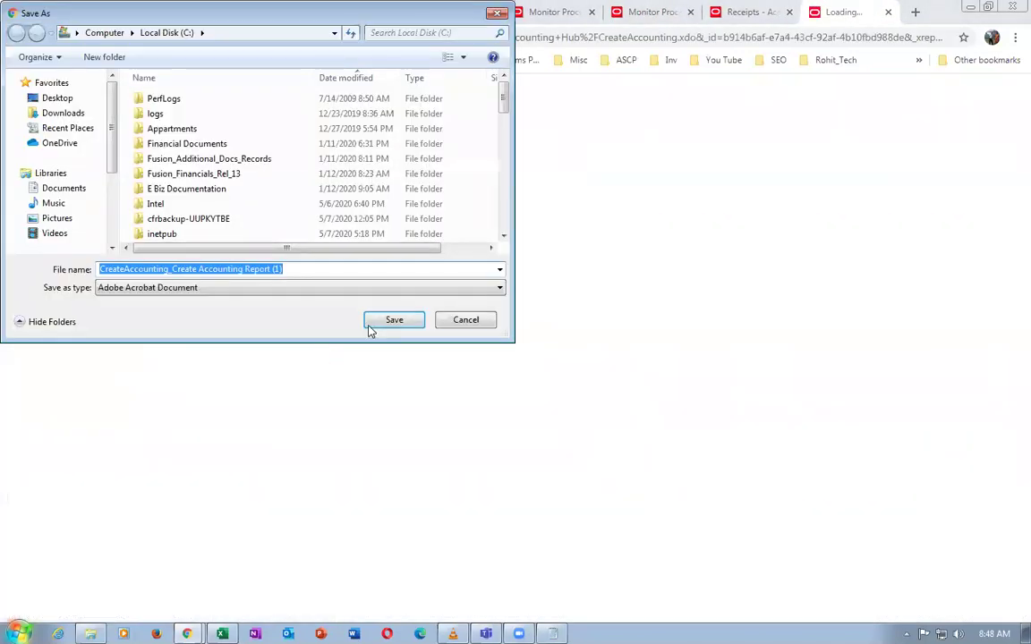
{"action": "left_click", "coordinate": [380, 322]}
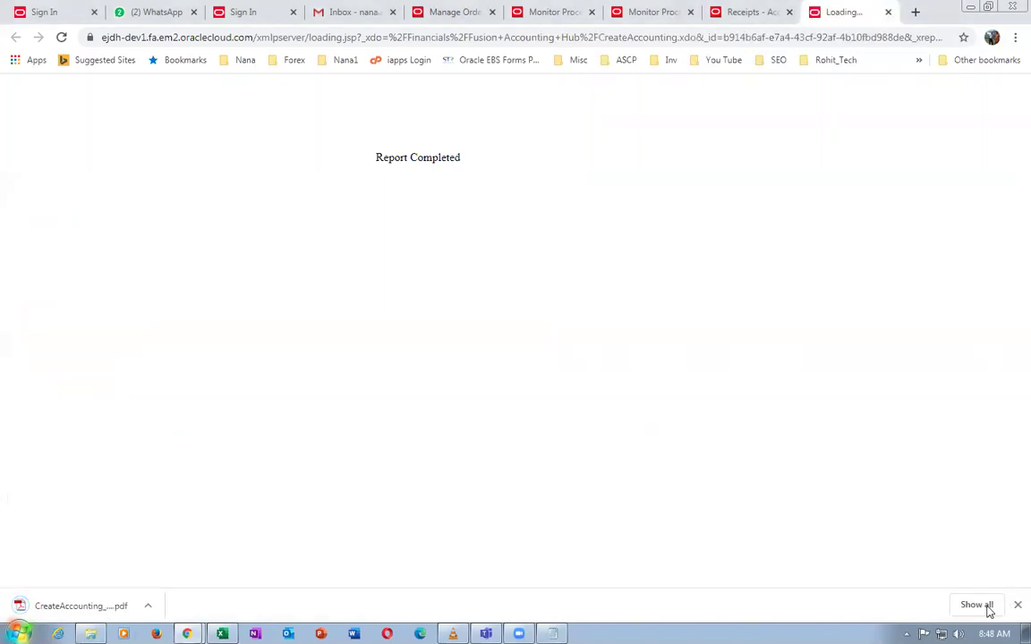
{"action": "left_click", "coordinate": [977, 604]}
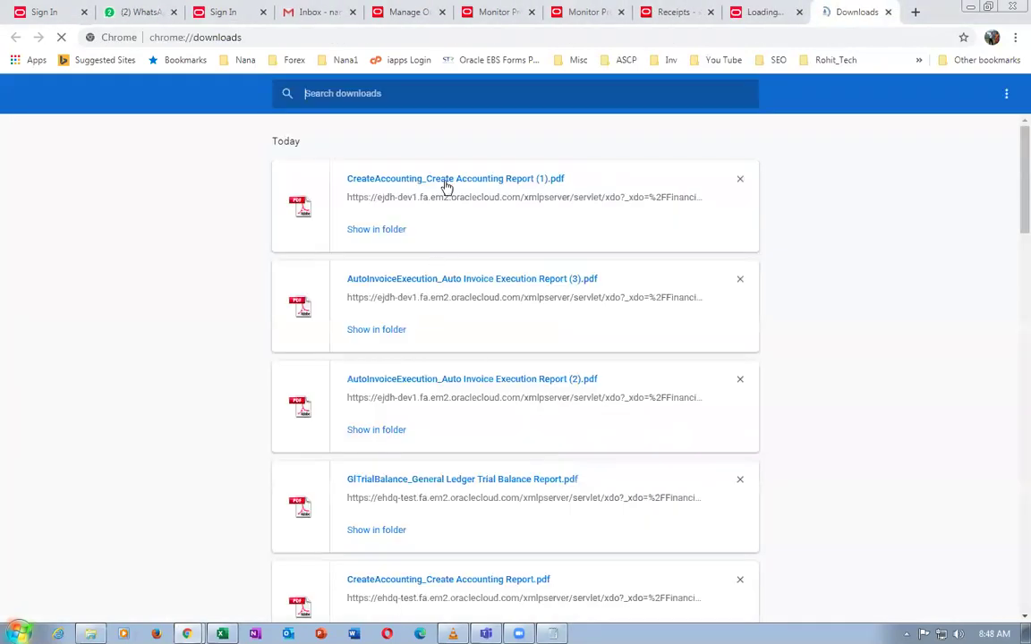
{"action": "left_click", "coordinate": [444, 180]}
{"action": "scroll", "coordinate": [591, 378], "scroll_direction": "down", "scroll_amount": 8}
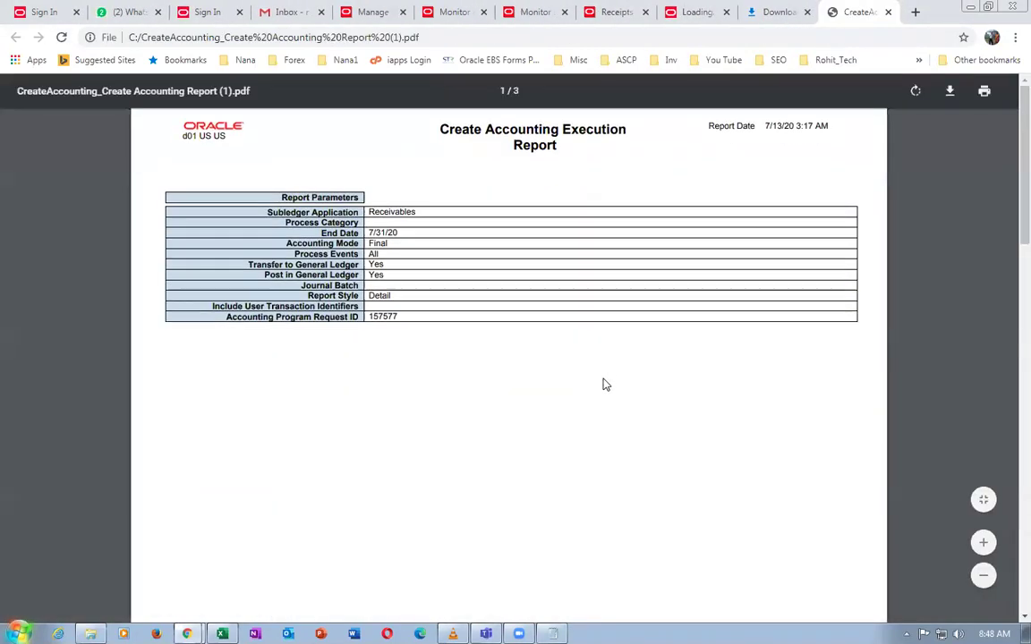
{"action": "scroll", "coordinate": [605, 384], "scroll_direction": "down", "scroll_amount": 2}
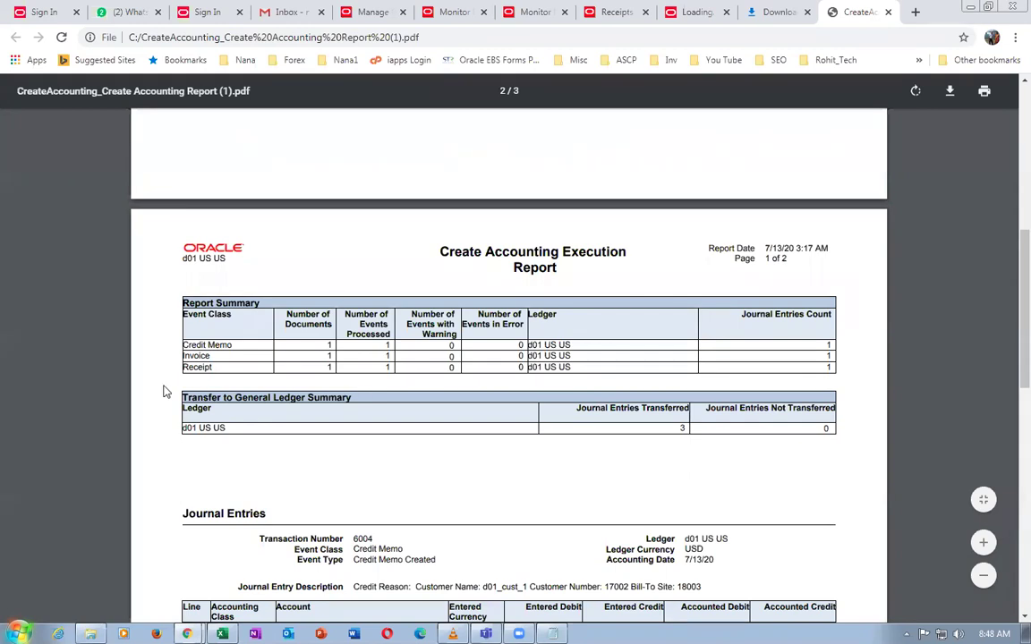
{"action": "scroll", "coordinate": [349, 404], "scroll_direction": "down", "scroll_amount": 1}
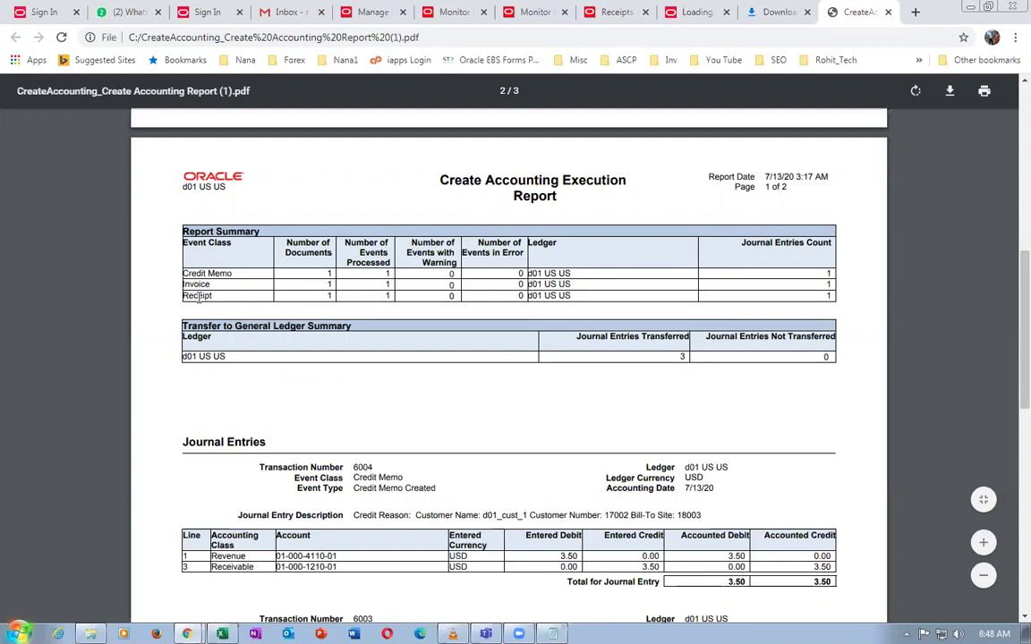
{"action": "scroll", "coordinate": [462, 398], "scroll_direction": "down", "scroll_amount": 3}
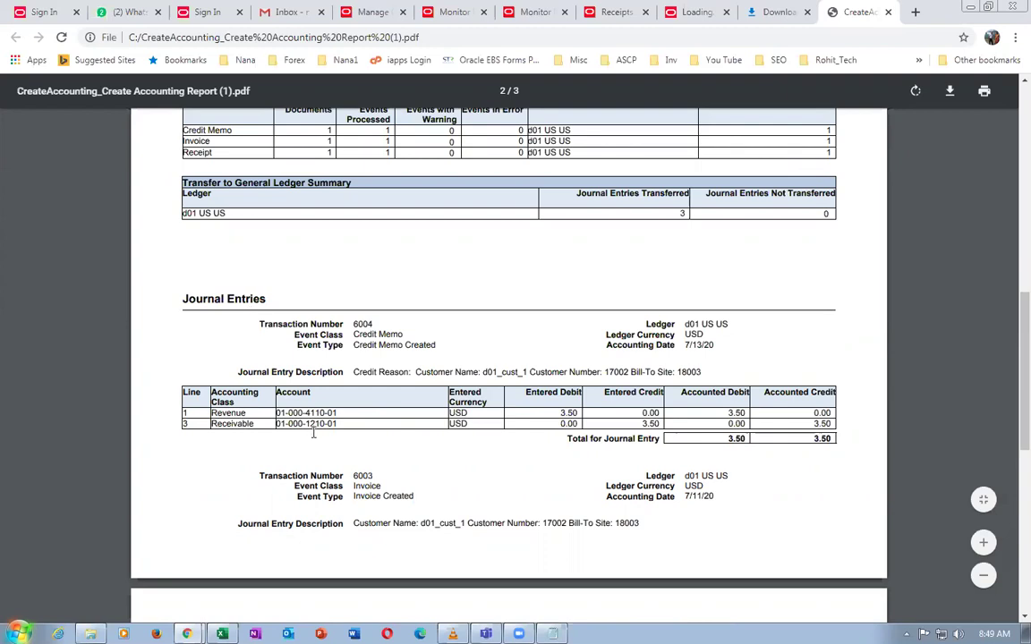
{"action": "left_click_drag", "start_coordinate": [373, 338], "coordinate": [743, 410]}
{"action": "left_click_drag", "start_coordinate": [790, 438], "coordinate": [359, 466]}
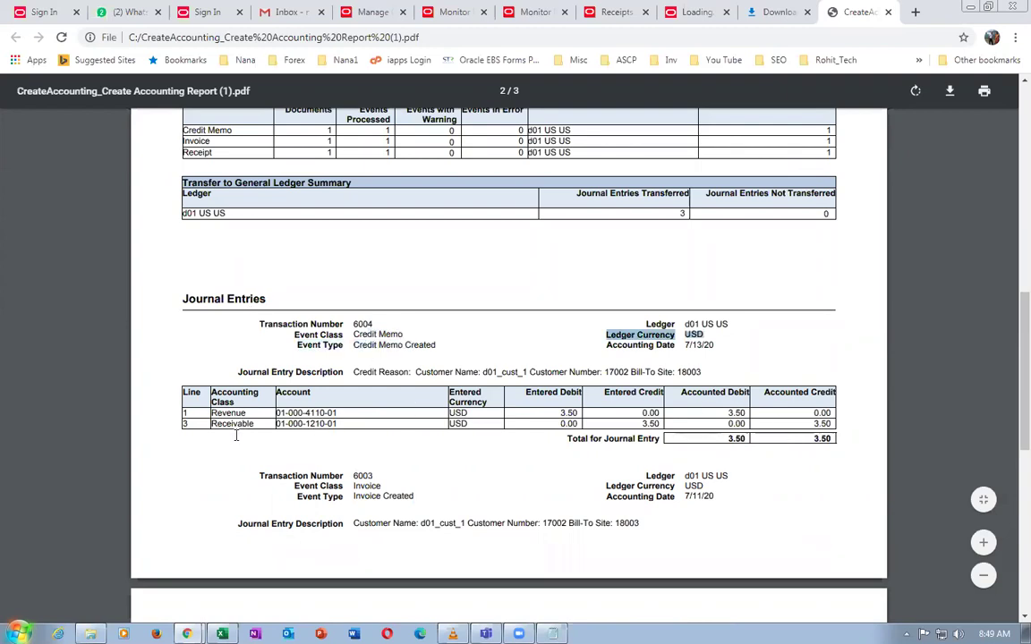
{"action": "scroll", "coordinate": [359, 453], "scroll_direction": "down", "scroll_amount": 5}
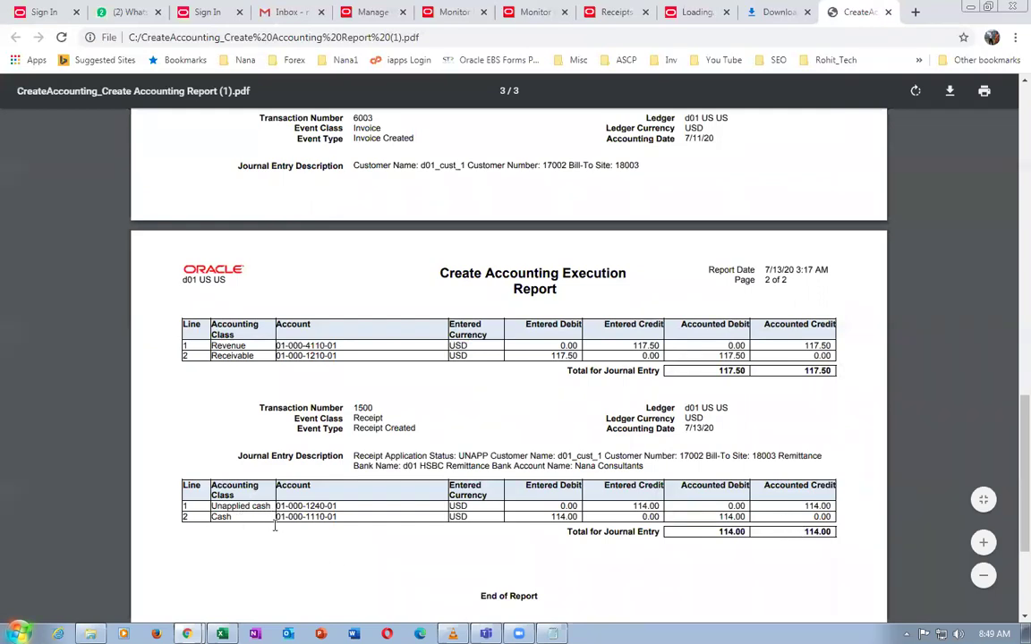
{"action": "left_click_drag", "start_coordinate": [226, 524], "coordinate": [204, 523]}
{"action": "scroll", "coordinate": [333, 561], "scroll_direction": "down", "scroll_amount": 2}
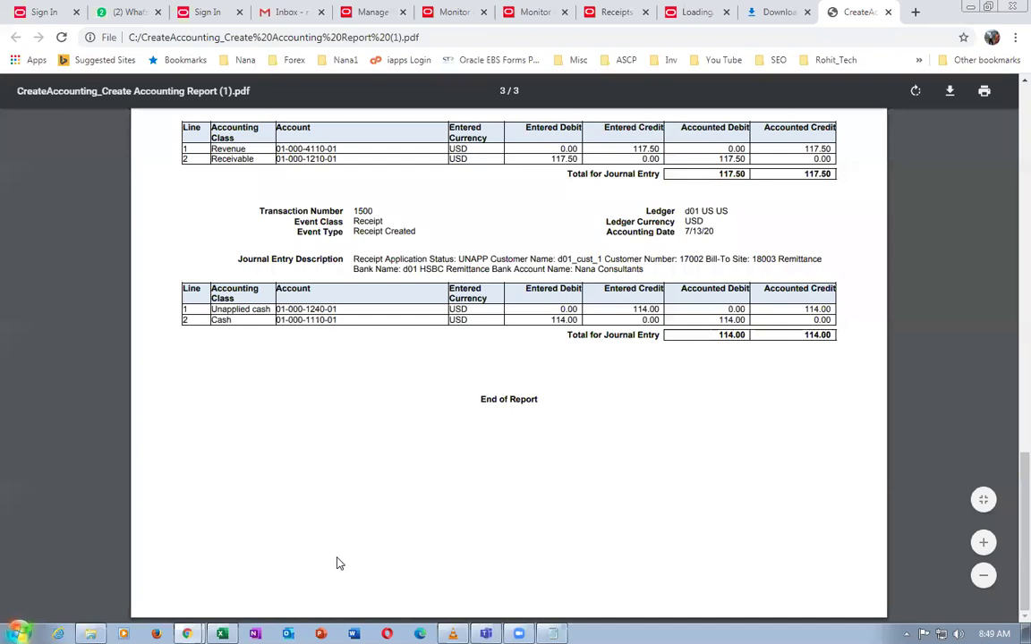
{"action": "scroll", "coordinate": [339, 562], "scroll_direction": "up", "scroll_amount": 2}
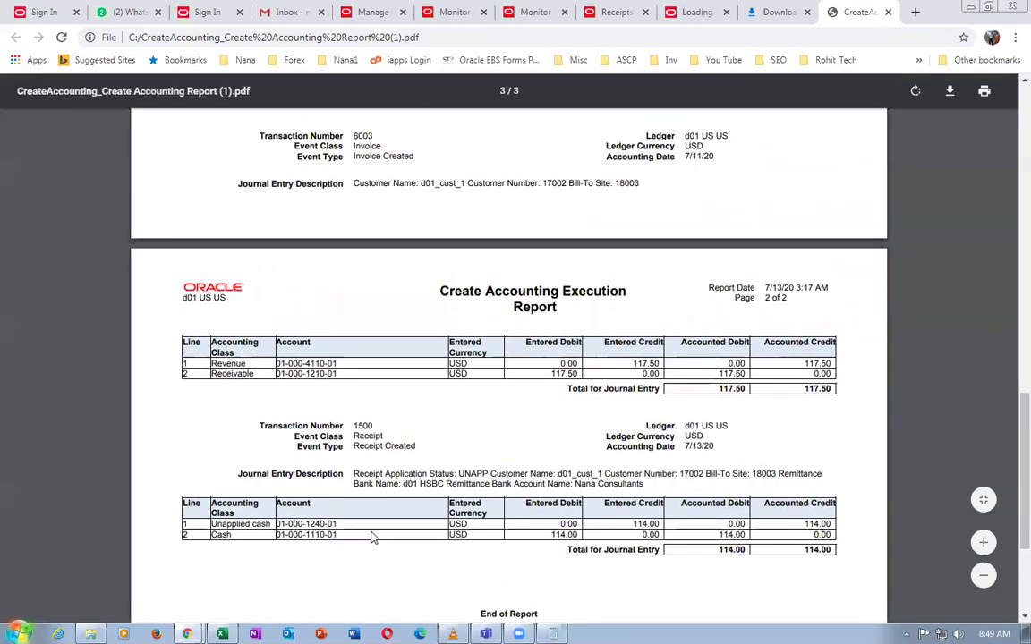
{"action": "scroll", "coordinate": [374, 537], "scroll_direction": "up", "scroll_amount": 3}
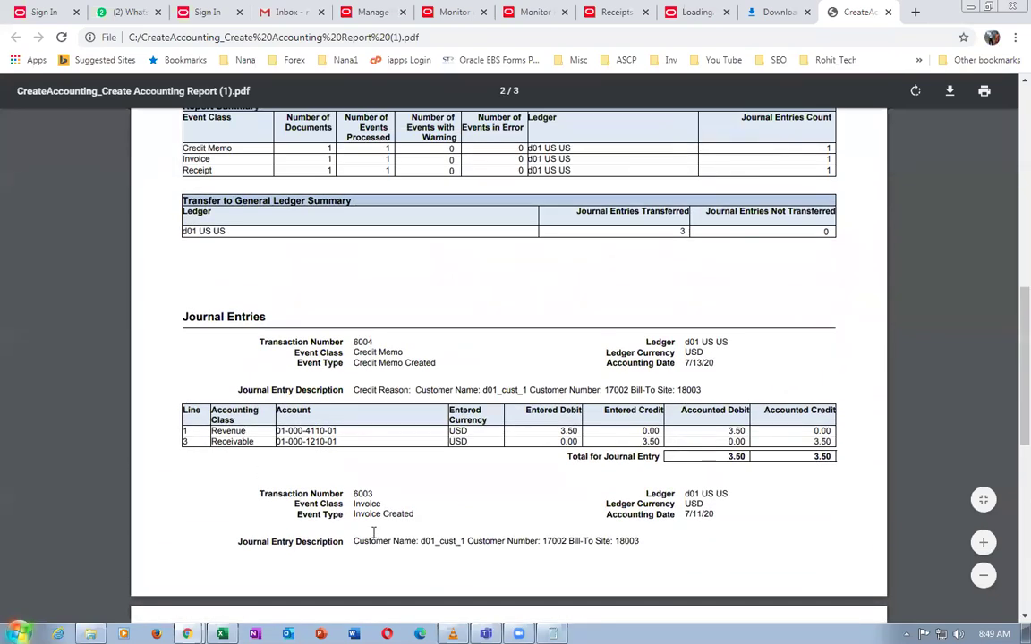
{"action": "scroll", "coordinate": [373, 532], "scroll_direction": "up", "scroll_amount": 10}
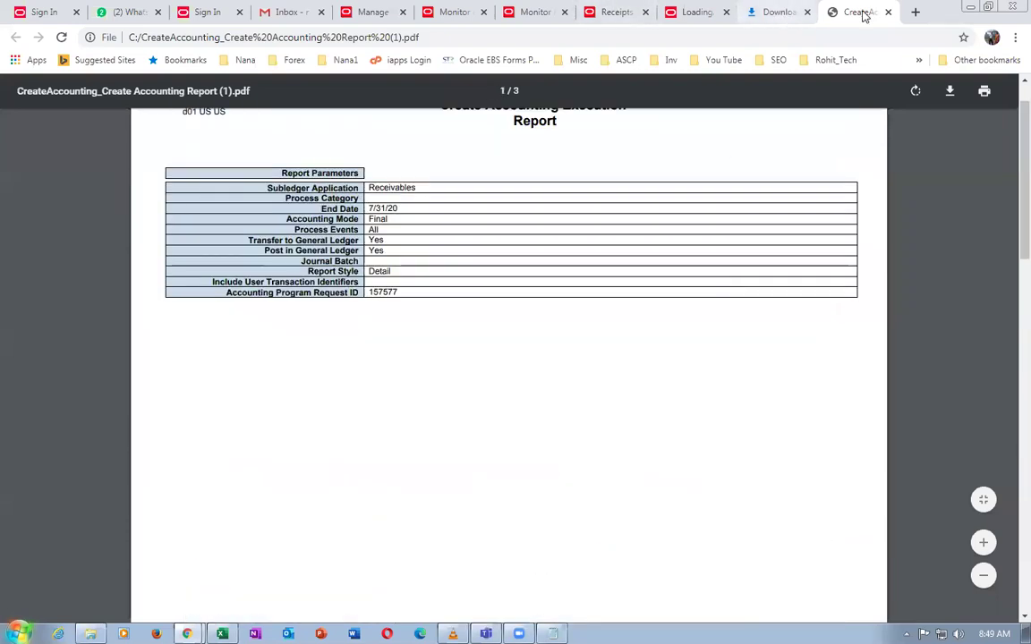
{"action": "left_click", "coordinate": [886, 14]}
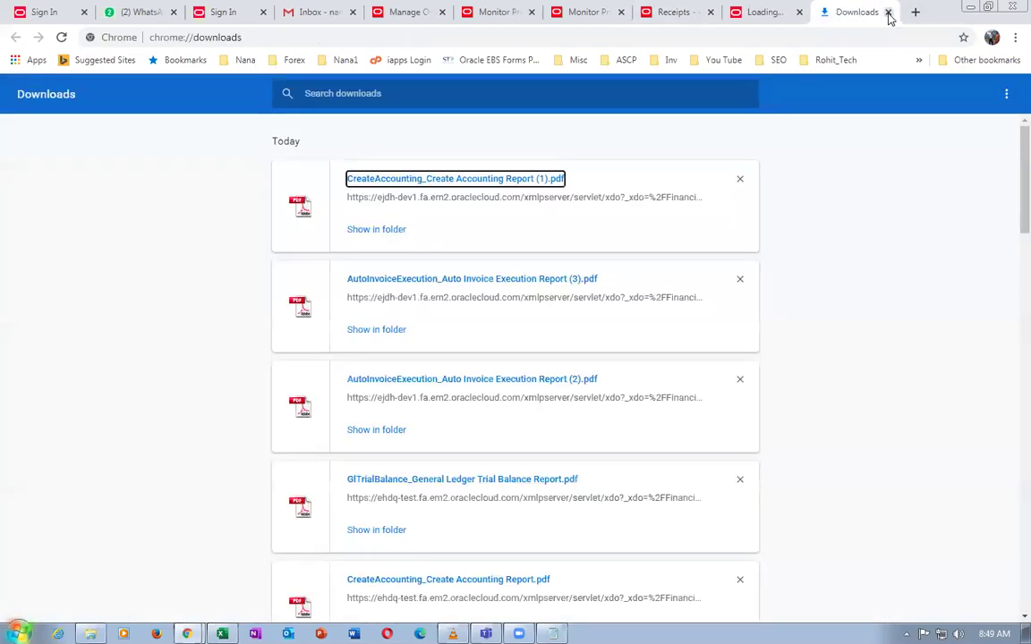
Close the downloads list, Report Completed page and BI Publisher window, returning to scheduled processes
{"action": "left_click", "coordinate": [889, 13]}
{"action": "left_click", "coordinate": [888, 14]}
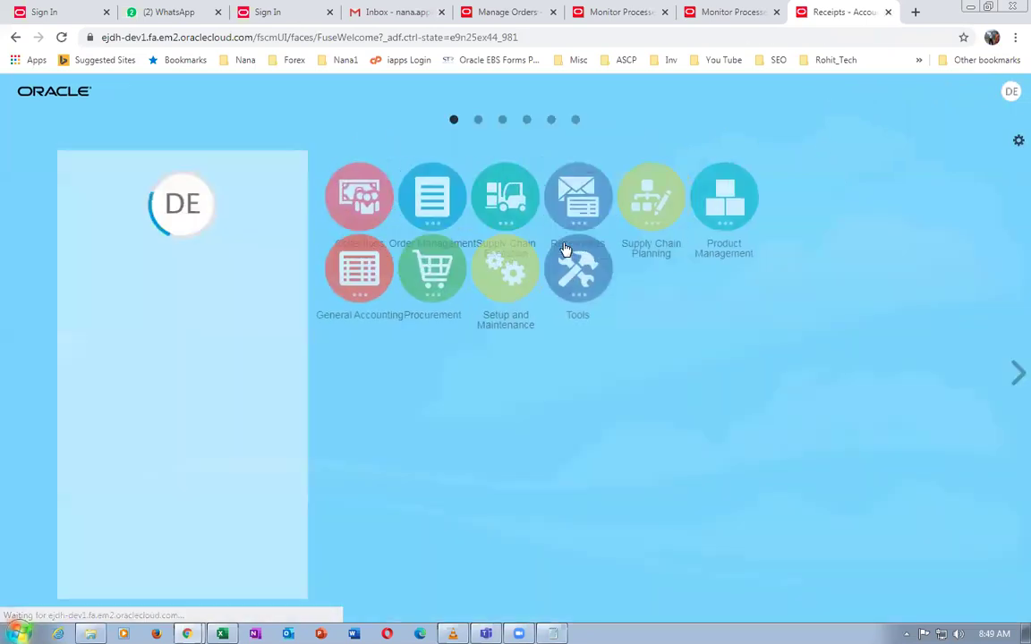
{"action": "left_click", "coordinate": [360, 315]}
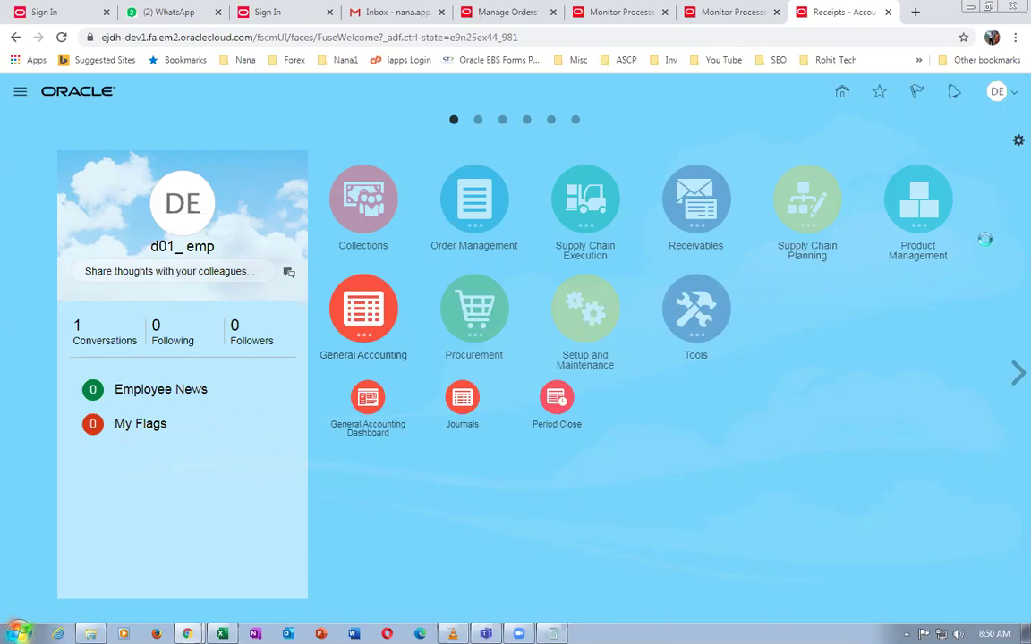
{"action": "left_click", "coordinate": [617, 12]}
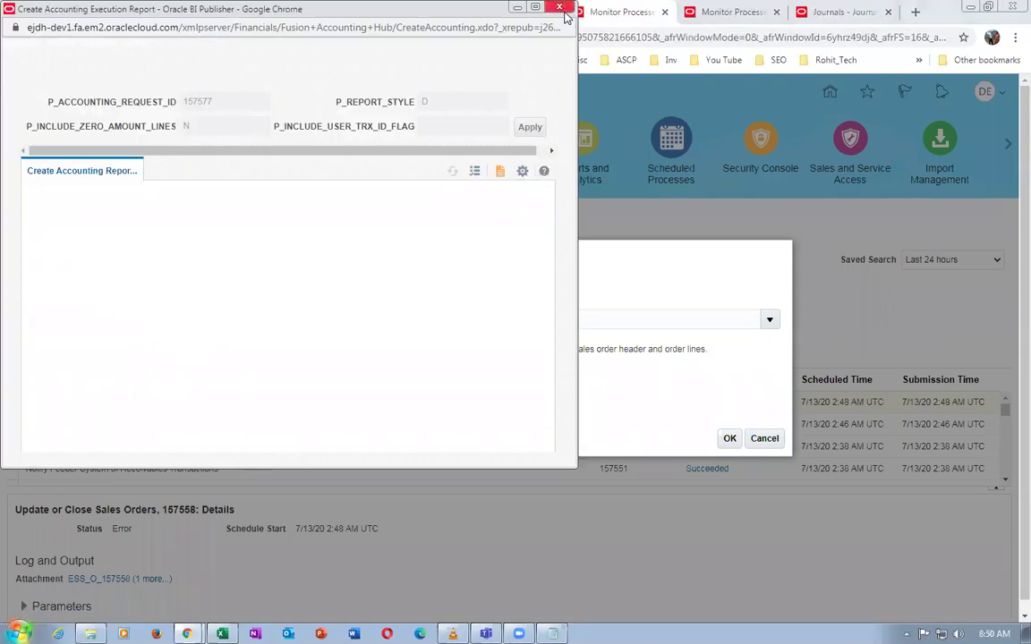
{"action": "left_click", "coordinate": [516, 7]}
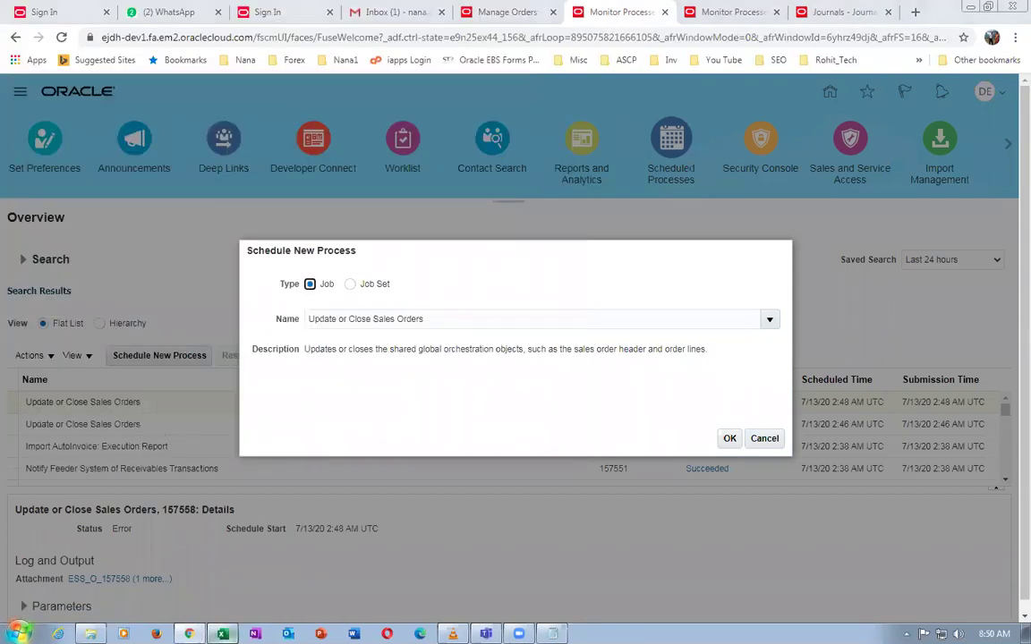
Copy 'General Ledger Trial Balance Report' from the worksheet and select the process name for replacement
{"action": "key", "text": "alt+Tab"}
{"action": "left_click", "coordinate": [160, 519]}
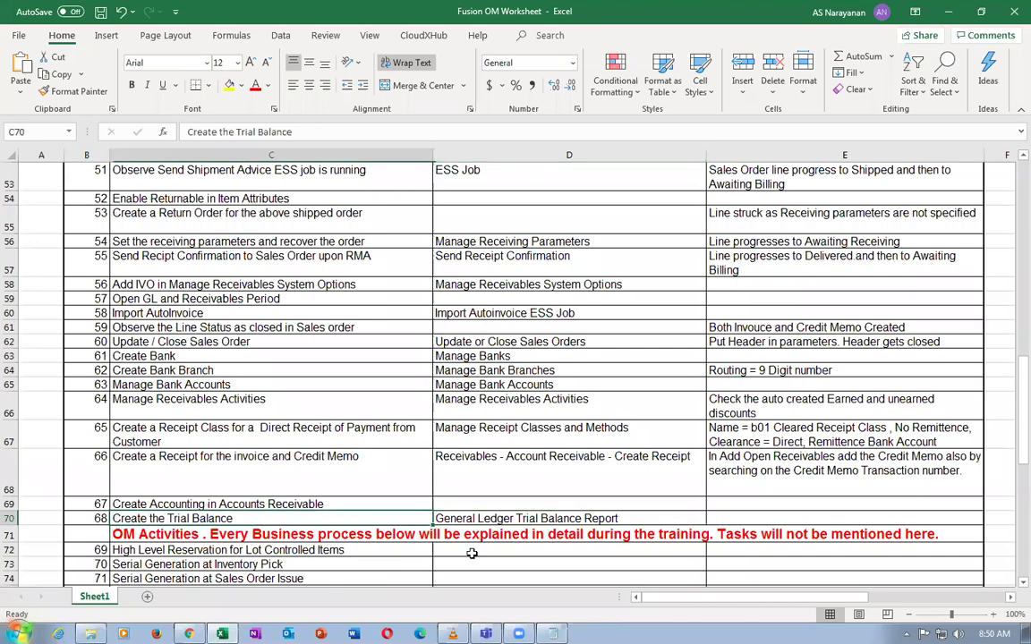
{"action": "left_click", "coordinate": [509, 522]}
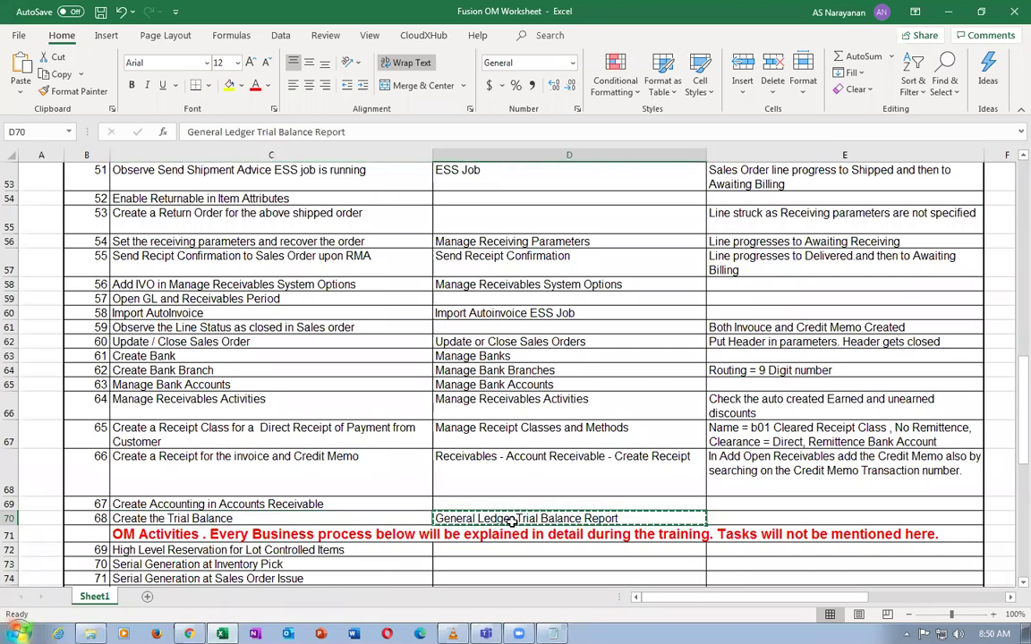
{"action": "key", "text": "alt+Tab"}
{"action": "left_click_drag", "start_coordinate": [424, 319], "coordinate": [294, 326]}
{"action": "type", "text": "General Ledger Trial Balance Report"}
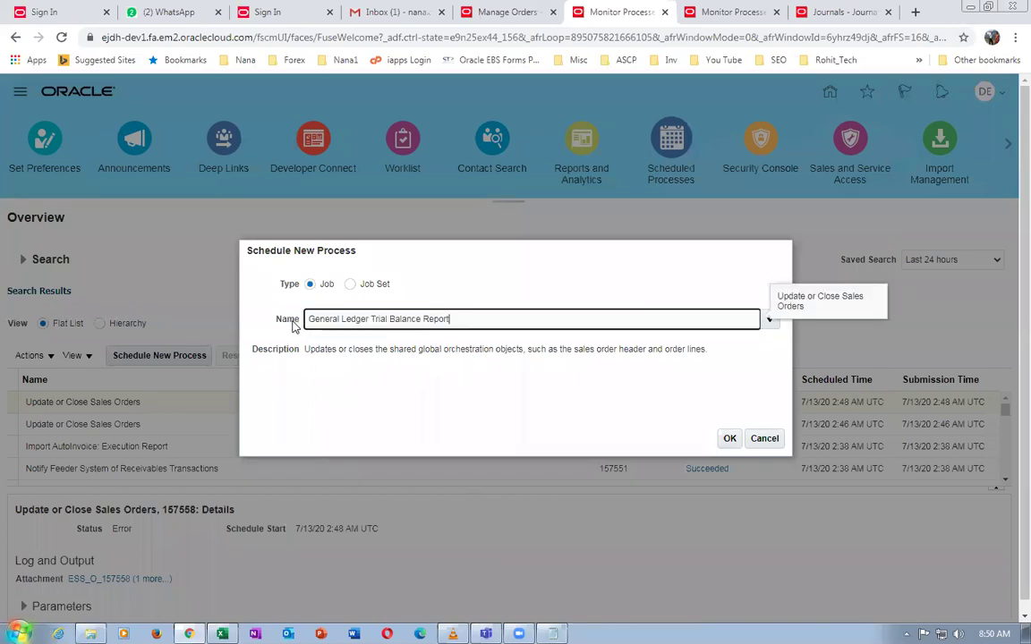
{"action": "left_click", "coordinate": [729, 437]}
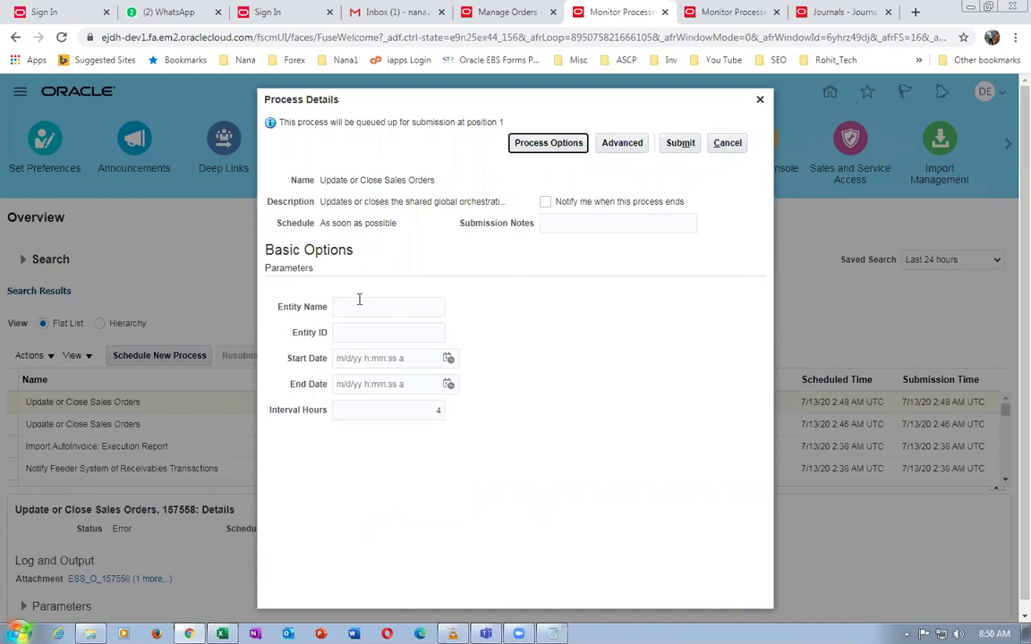
{"action": "left_click", "coordinate": [726, 142]}
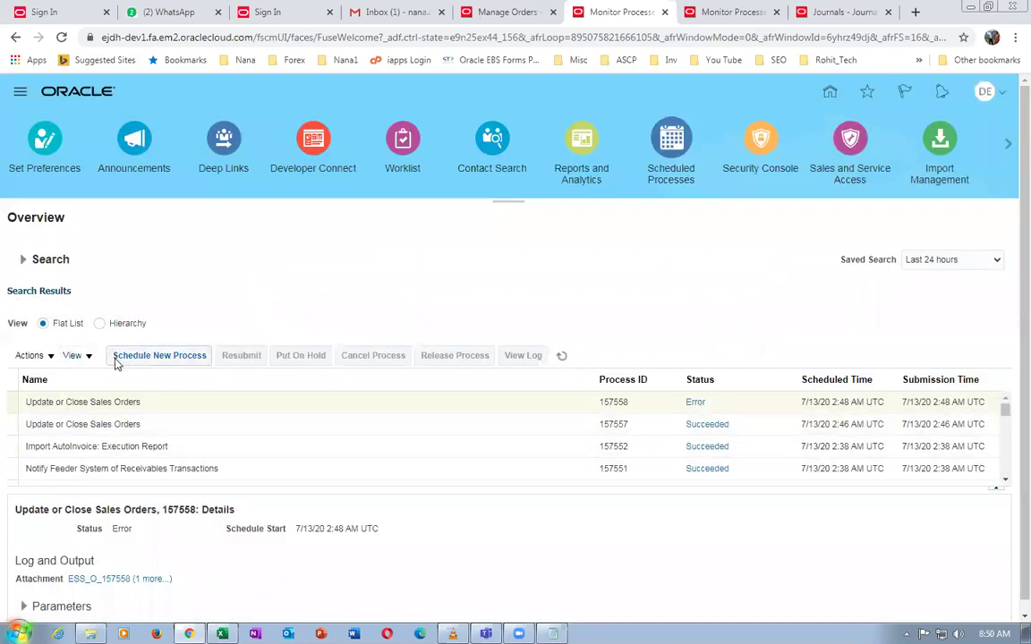
{"action": "left_click", "coordinate": [119, 358]}
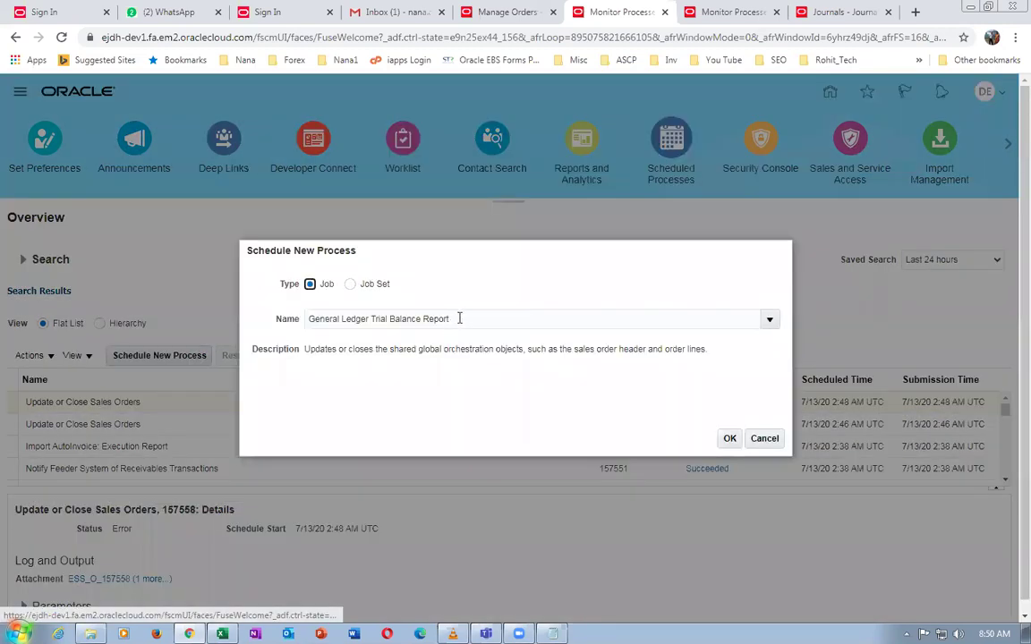
{"action": "left_click", "coordinate": [539, 318]}
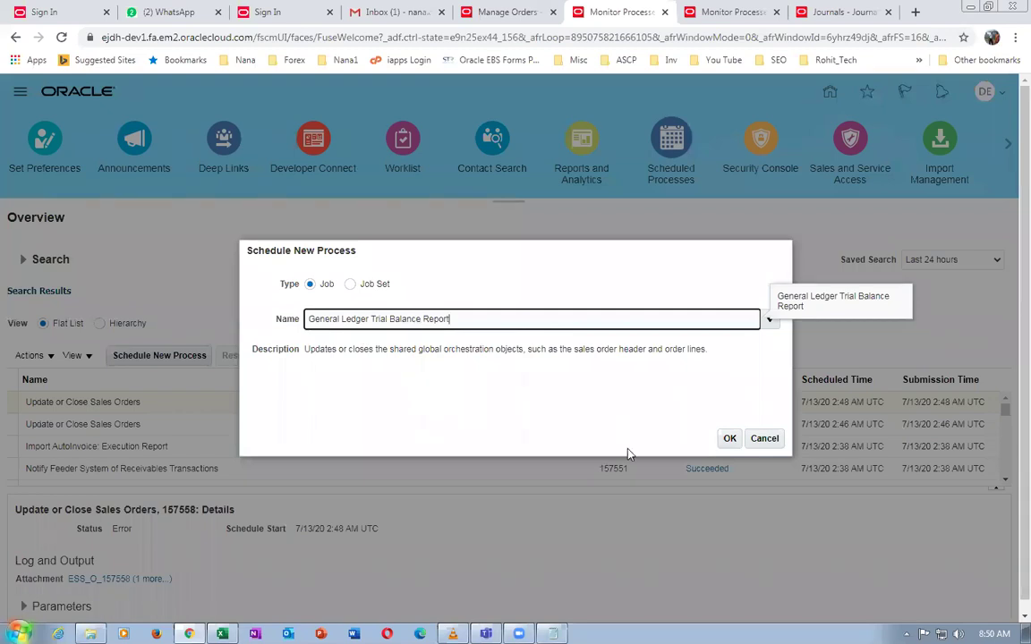
{"action": "left_click", "coordinate": [730, 439]}
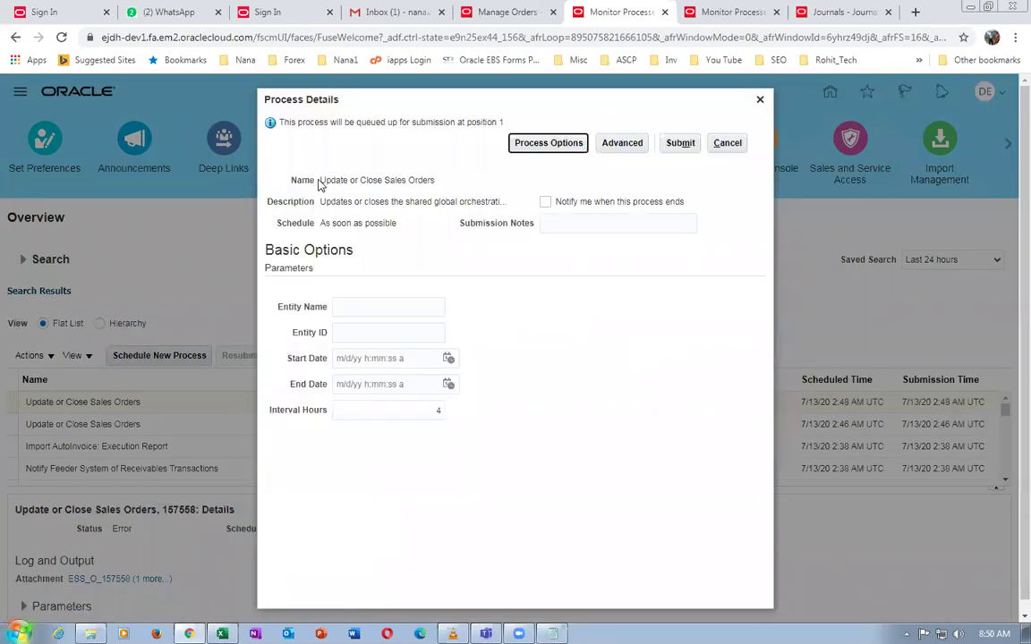
{"action": "left_click", "coordinate": [728, 142]}
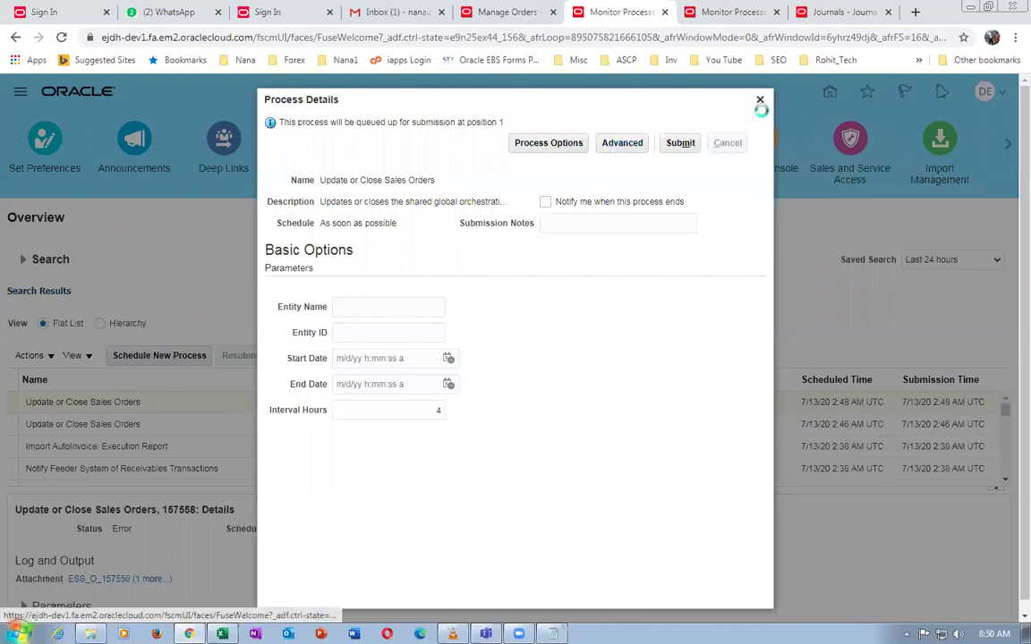
{"action": "right_click", "coordinate": [593, 8]}
In a duplicated page, schedule a new process by pasting General Ledger Trial Balance Report
{"action": "left_click", "coordinate": [627, 71]}
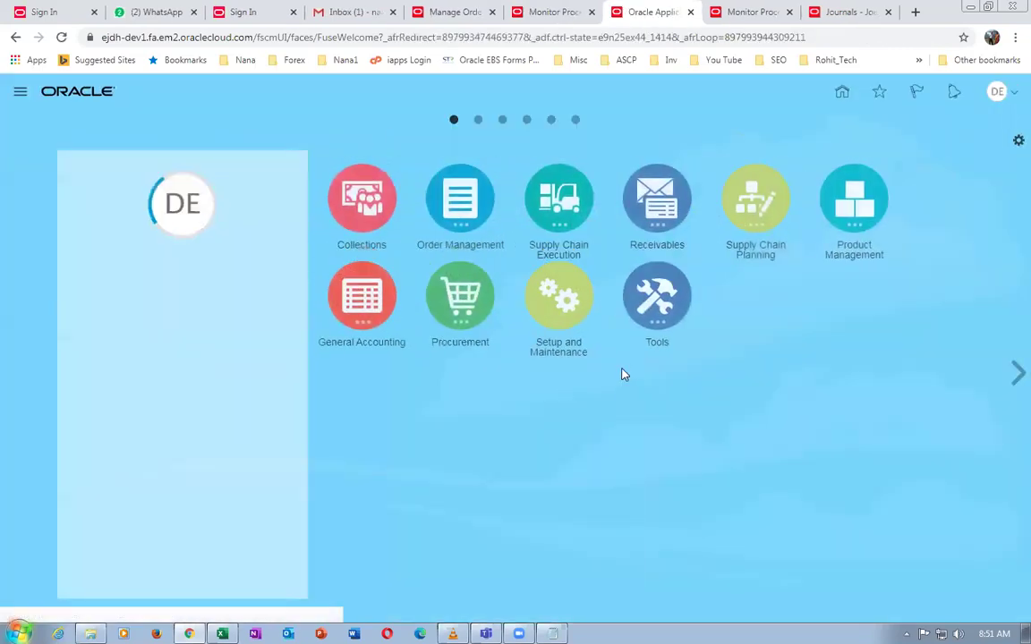
{"action": "left_click", "coordinate": [742, 396]}
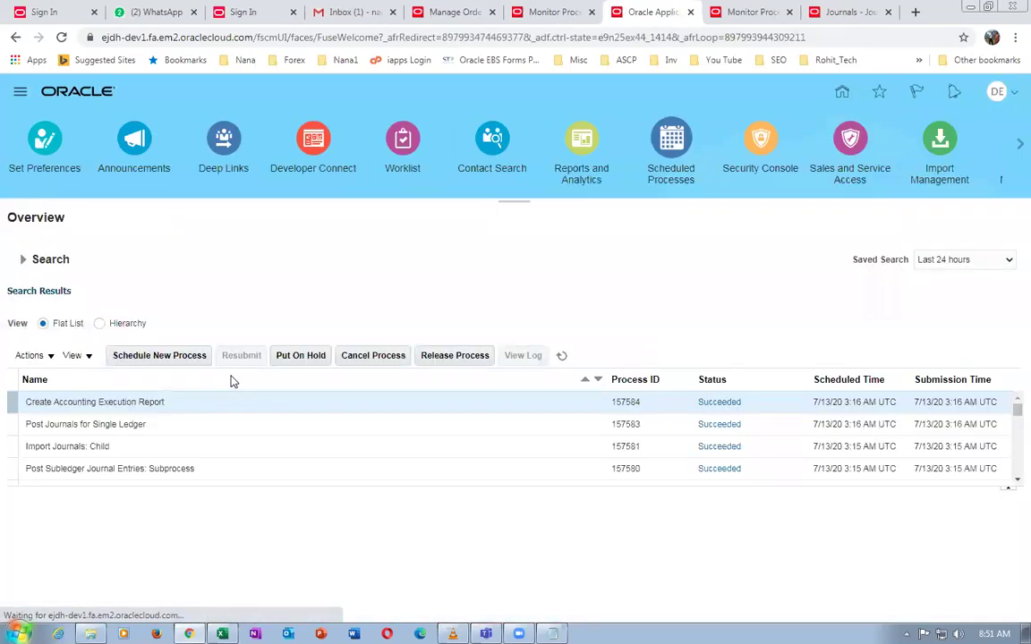
{"action": "left_click", "coordinate": [160, 355]}
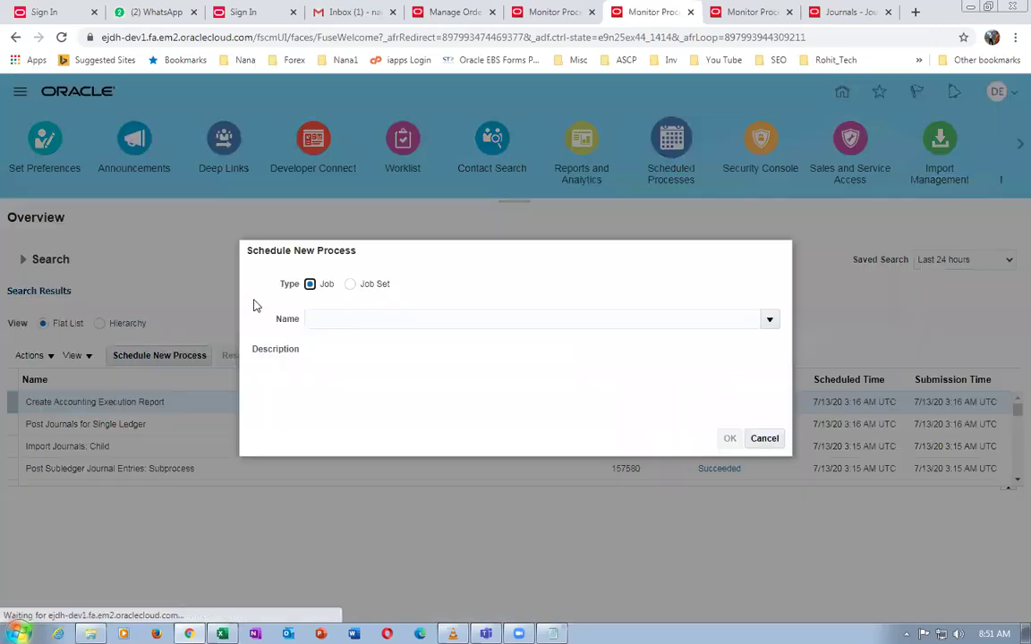
{"action": "left_click", "coordinate": [322, 321]}
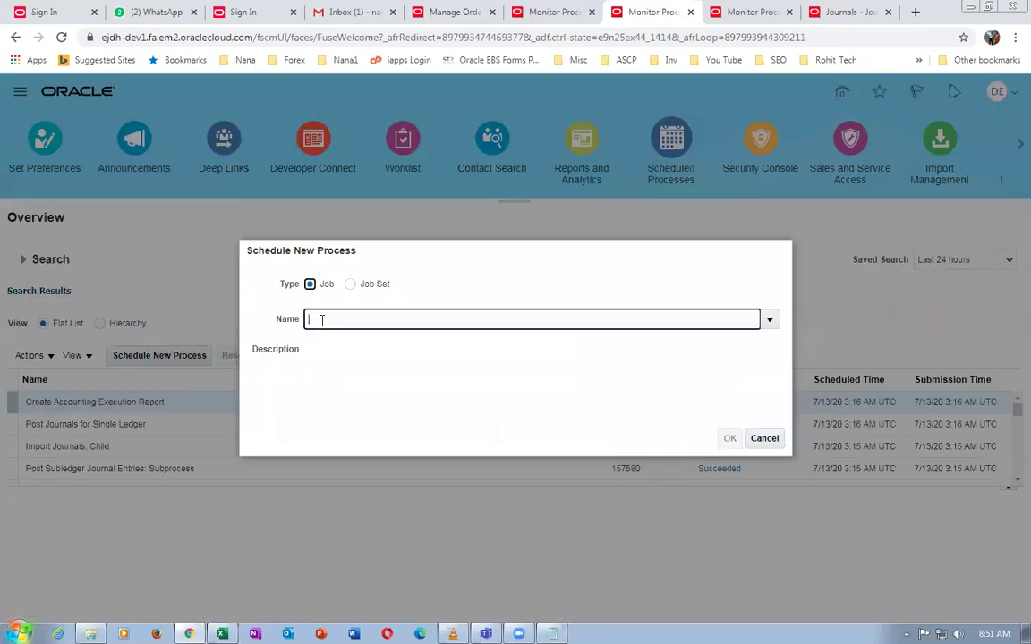
{"action": "type", "text": "General Ledger Trial Balance Report"}
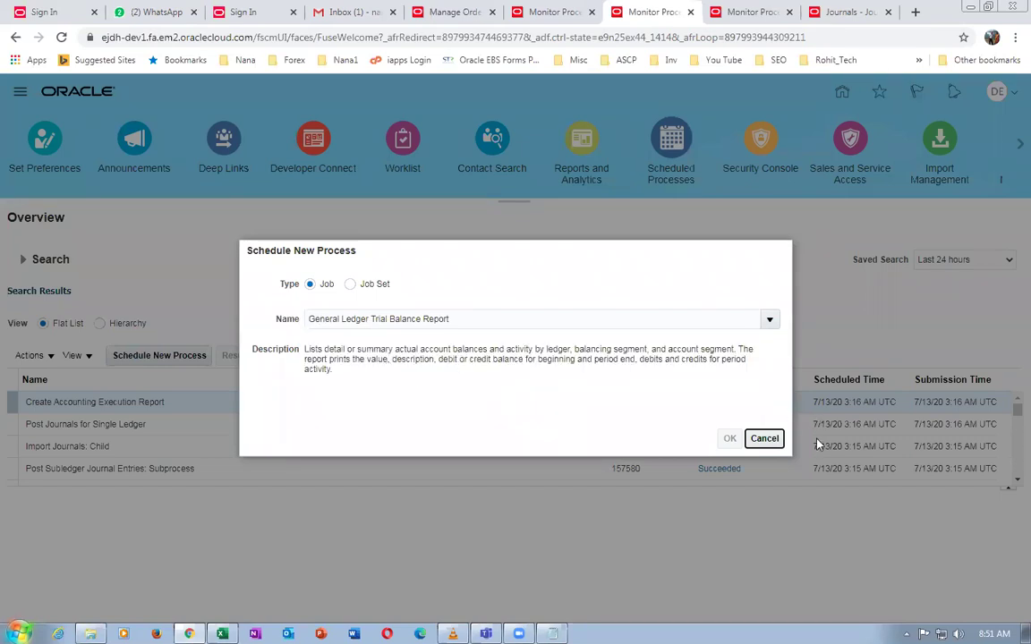
{"action": "left_click", "coordinate": [730, 437]}
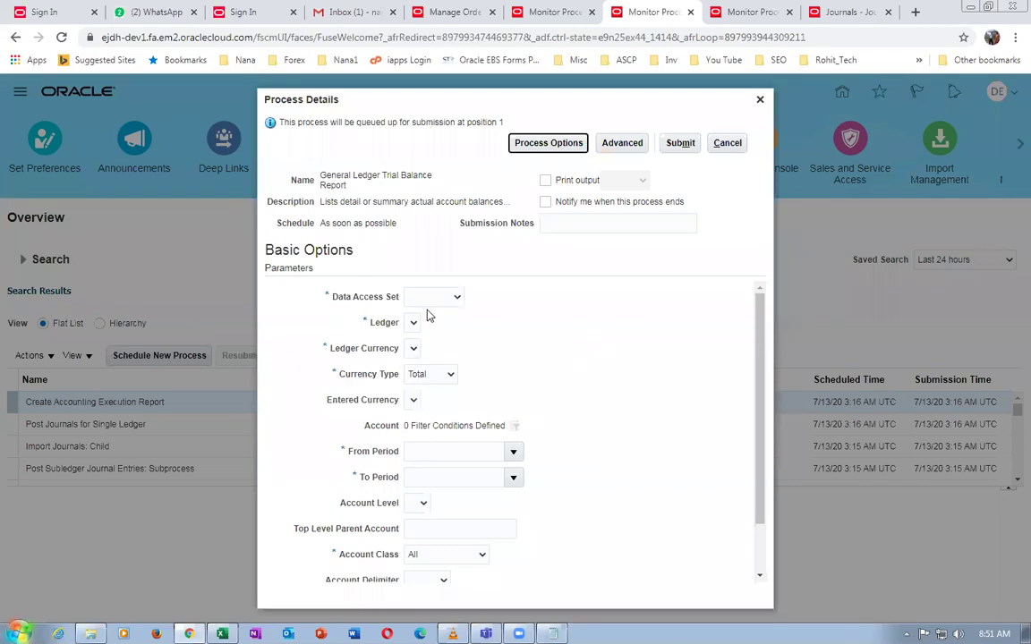
Set data access set d01 US US, ledger d01 US US Primary Ledger, and currency type Total
{"action": "left_click", "coordinate": [427, 299]}
{"action": "left_click", "coordinate": [434, 323]}
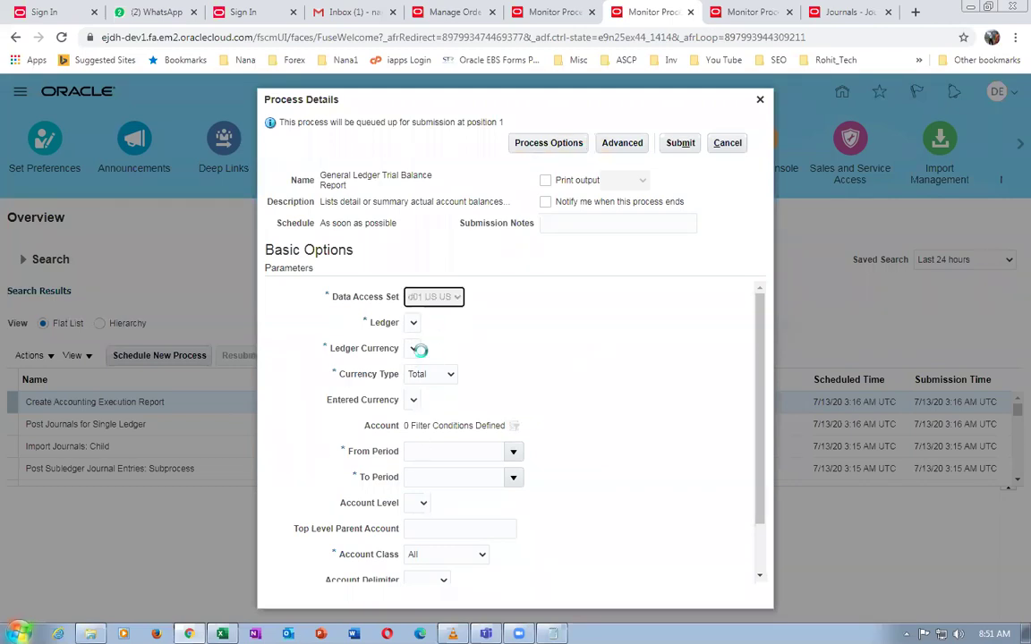
{"action": "left_click", "coordinate": [430, 326]}
{"action": "left_click", "coordinate": [428, 350]}
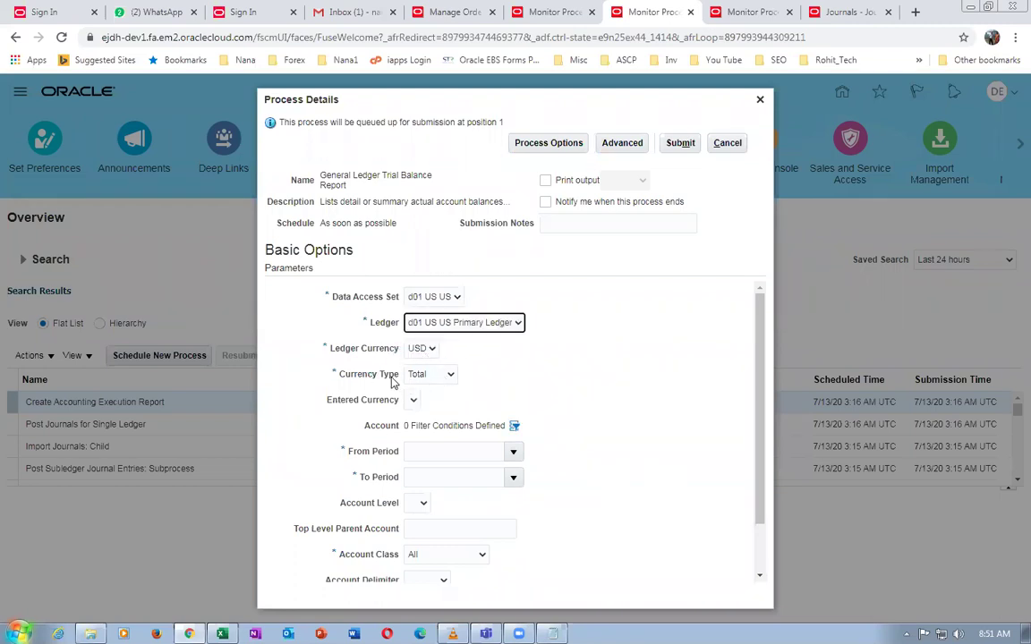
{"action": "left_click", "coordinate": [430, 375]}
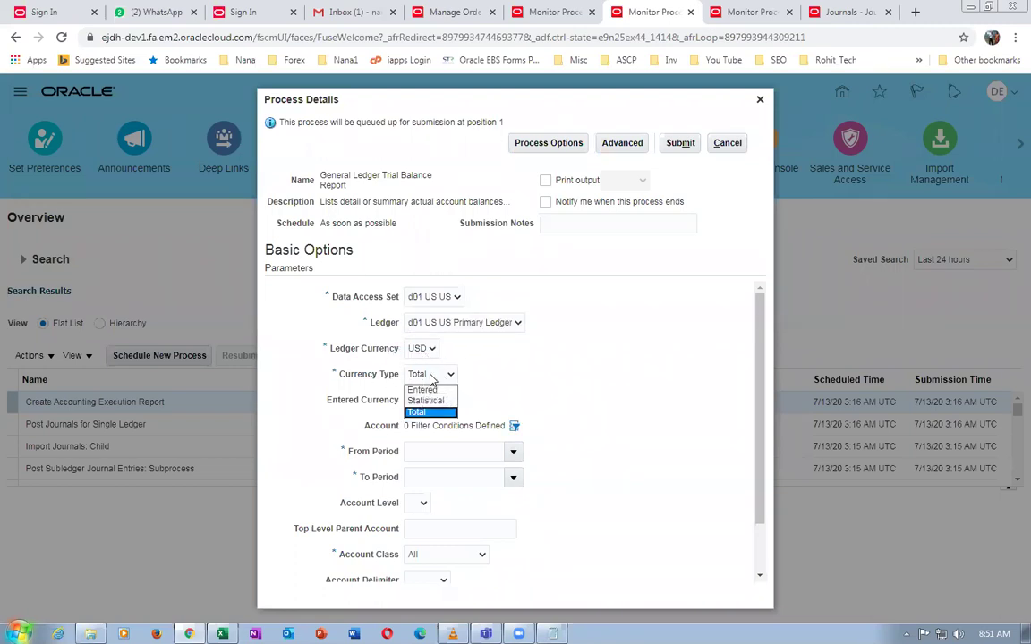
{"action": "left_click", "coordinate": [431, 412]}
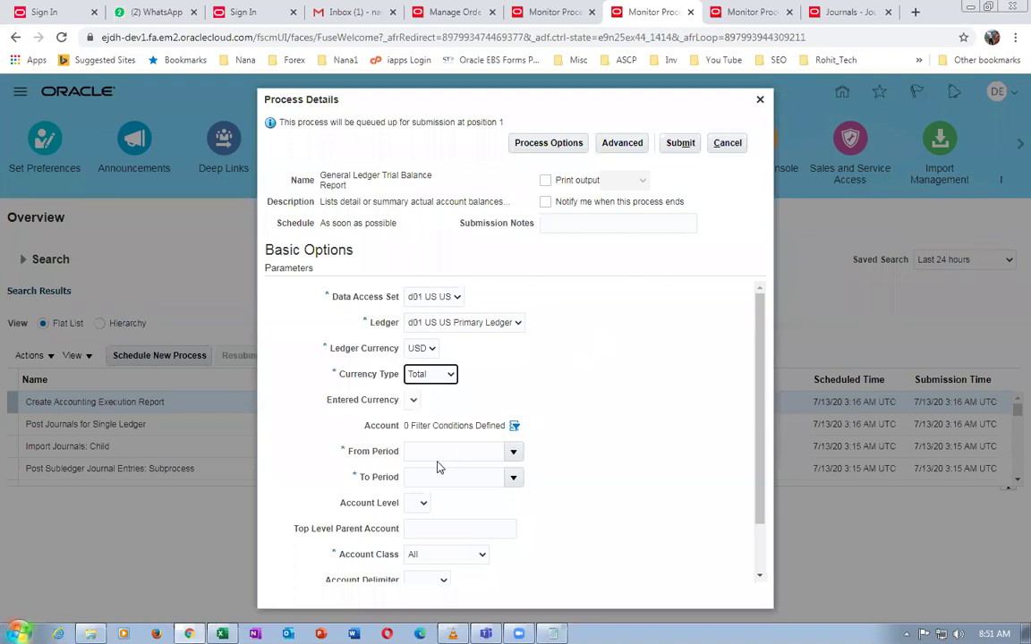
Choose Jun-19 as the From Period, then clear the mistaken value
{"action": "left_click", "coordinate": [516, 460]}
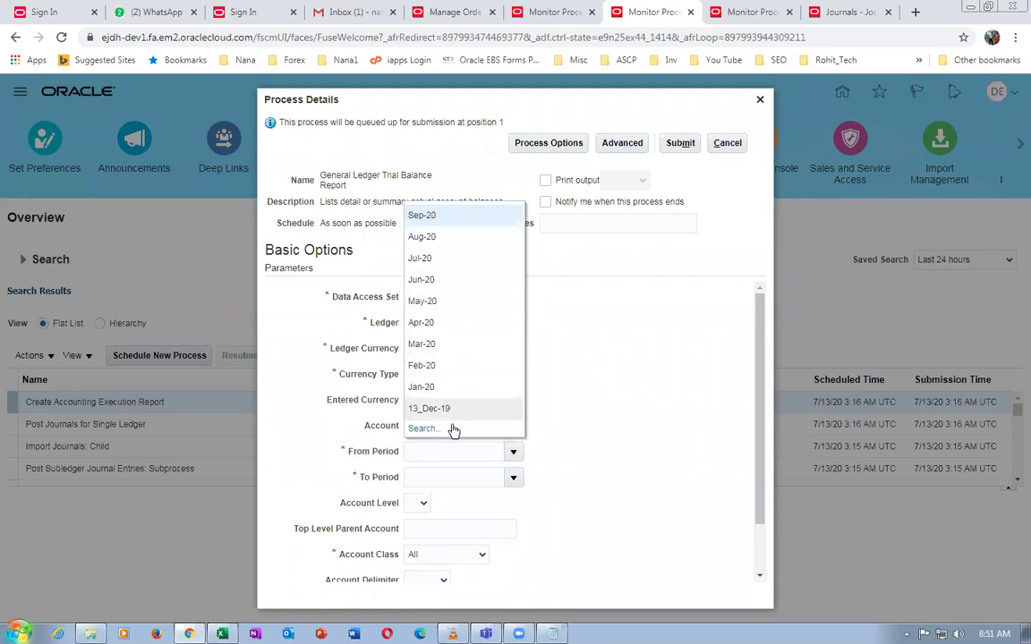
{"action": "left_click", "coordinate": [428, 430]}
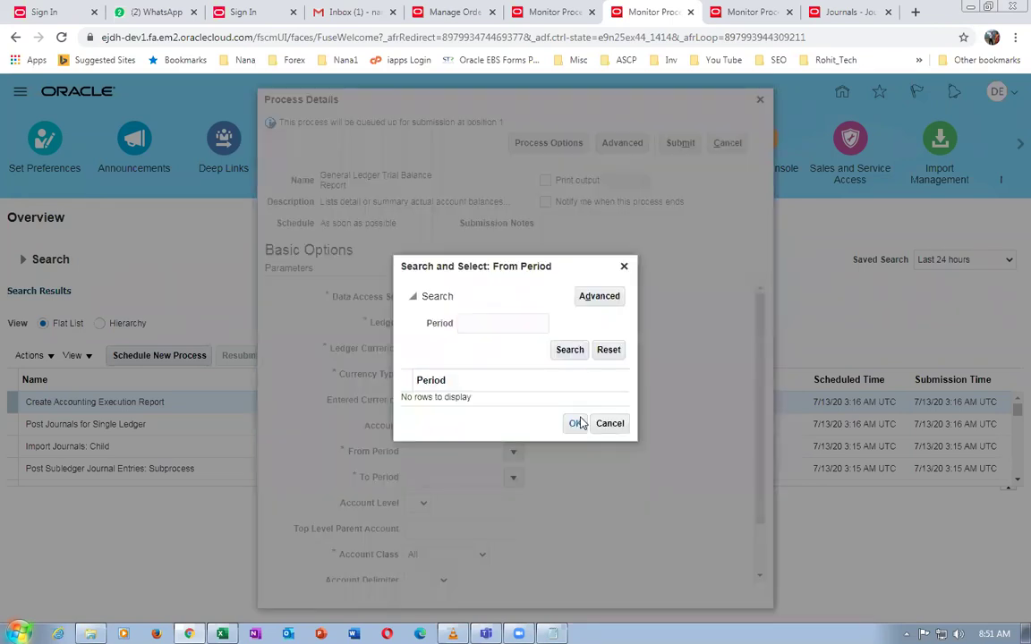
{"action": "left_click", "coordinate": [579, 350]}
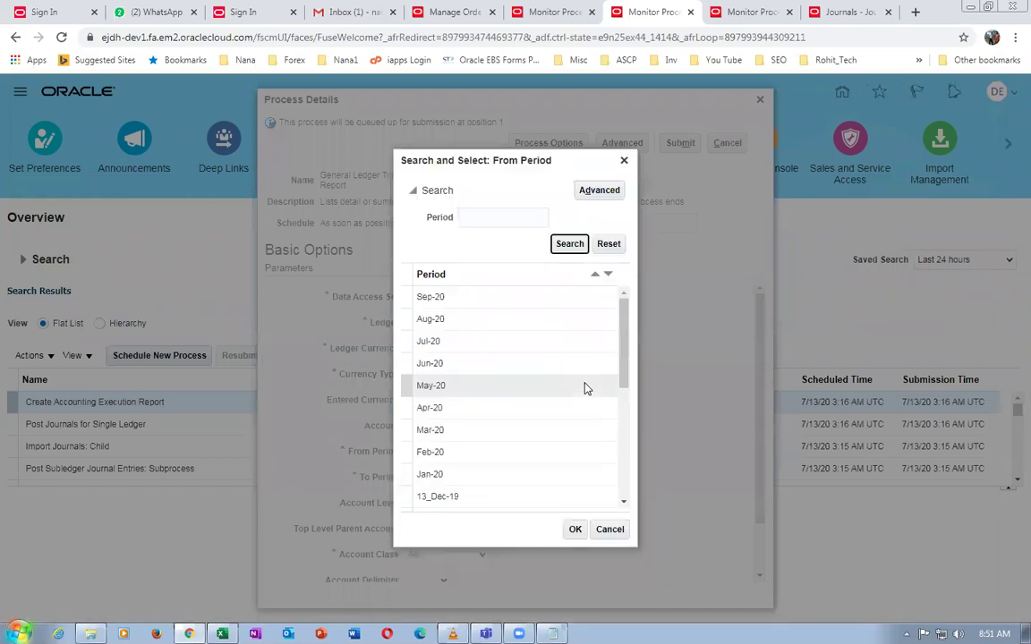
{"action": "left_click_drag", "start_coordinate": [621, 375], "coordinate": [624, 454]}
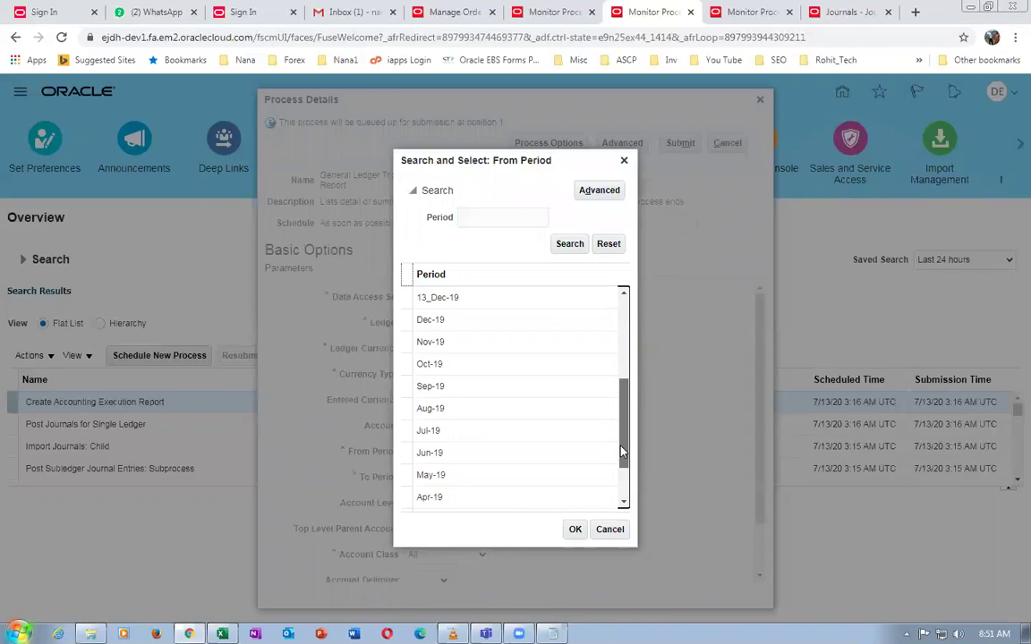
{"action": "left_click", "coordinate": [500, 456]}
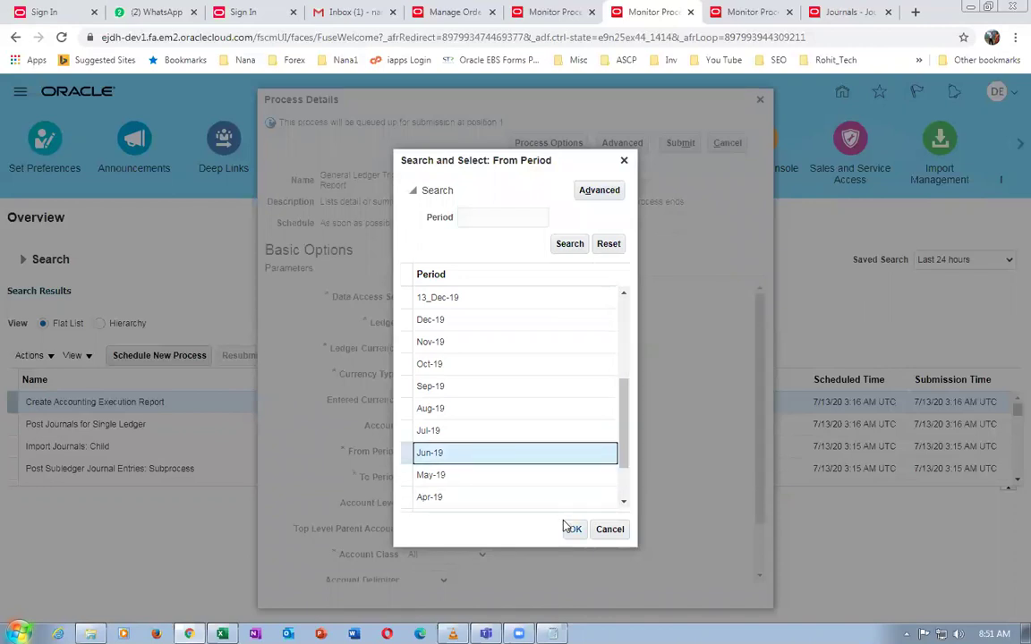
{"action": "left_click", "coordinate": [575, 529]}
{"action": "left_click", "coordinate": [513, 477]}
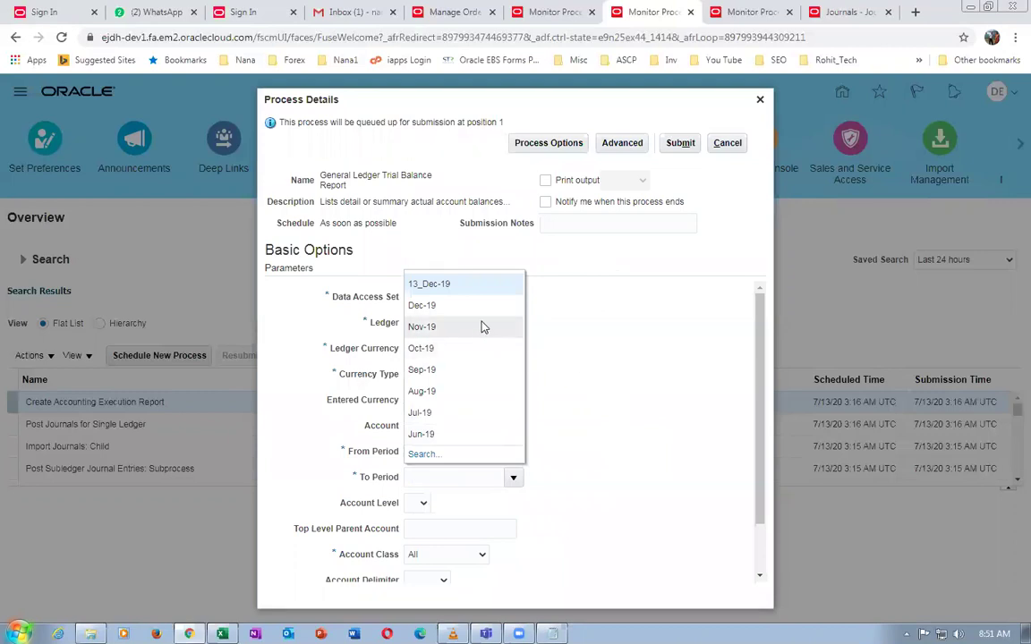
{"action": "left_click", "coordinate": [492, 481]}
{"action": "left_click", "coordinate": [452, 454]}
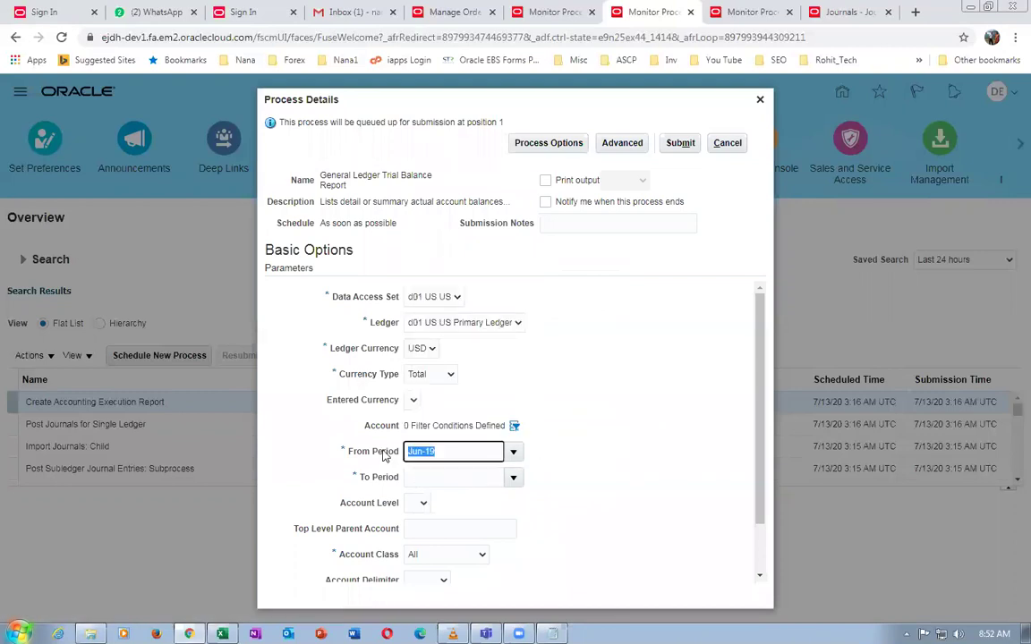
{"action": "key", "text": "BackSpace"}
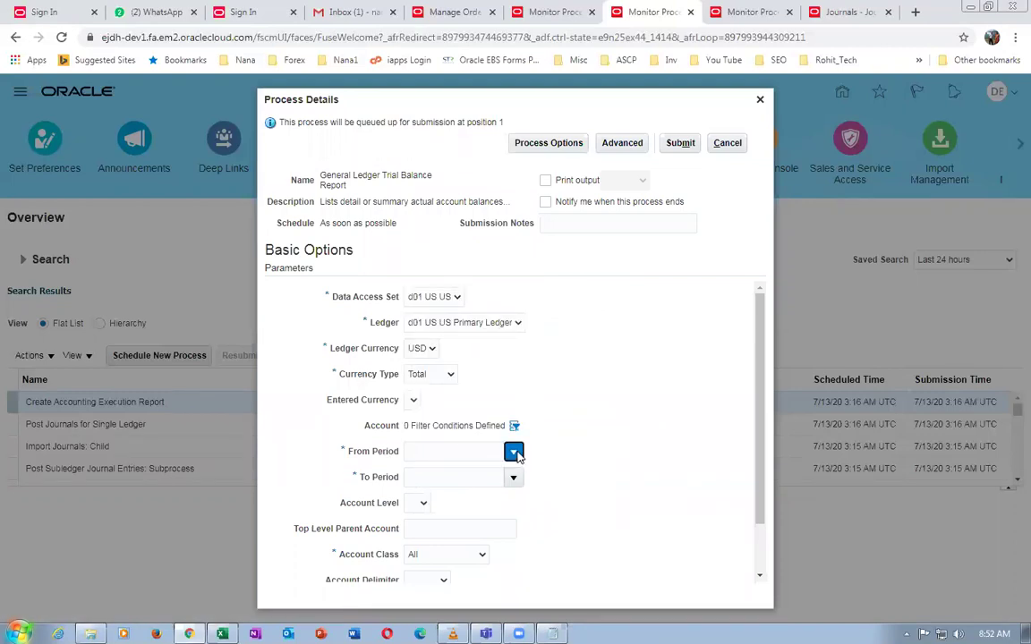
Set the From Period to Jun-20 and the To Period to Jul-20
{"action": "left_click", "coordinate": [512, 451]}
{"action": "left_click", "coordinate": [422, 429]}
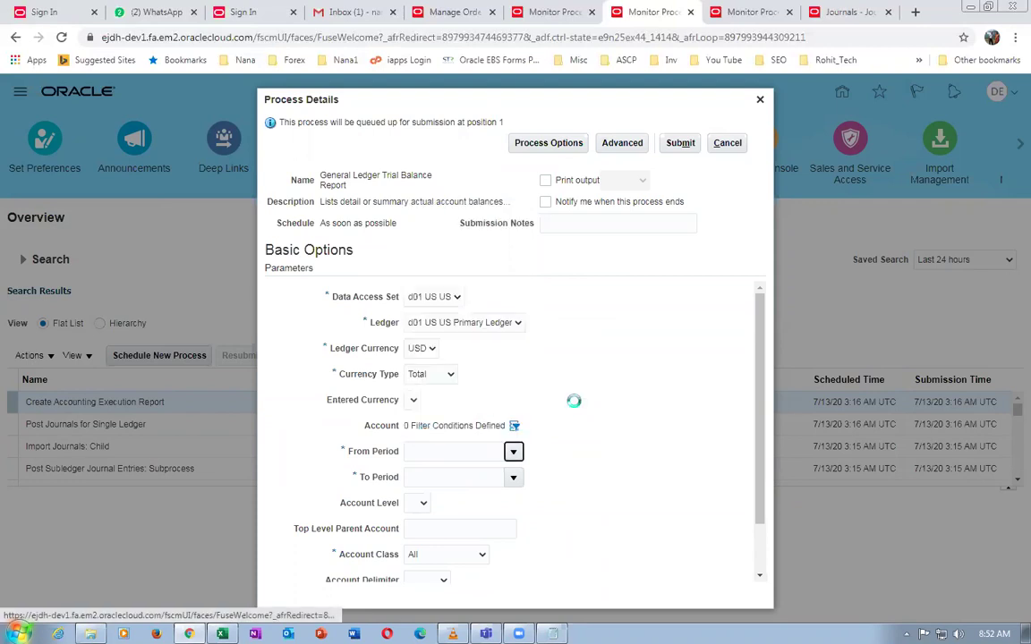
{"action": "left_click", "coordinate": [566, 350]}
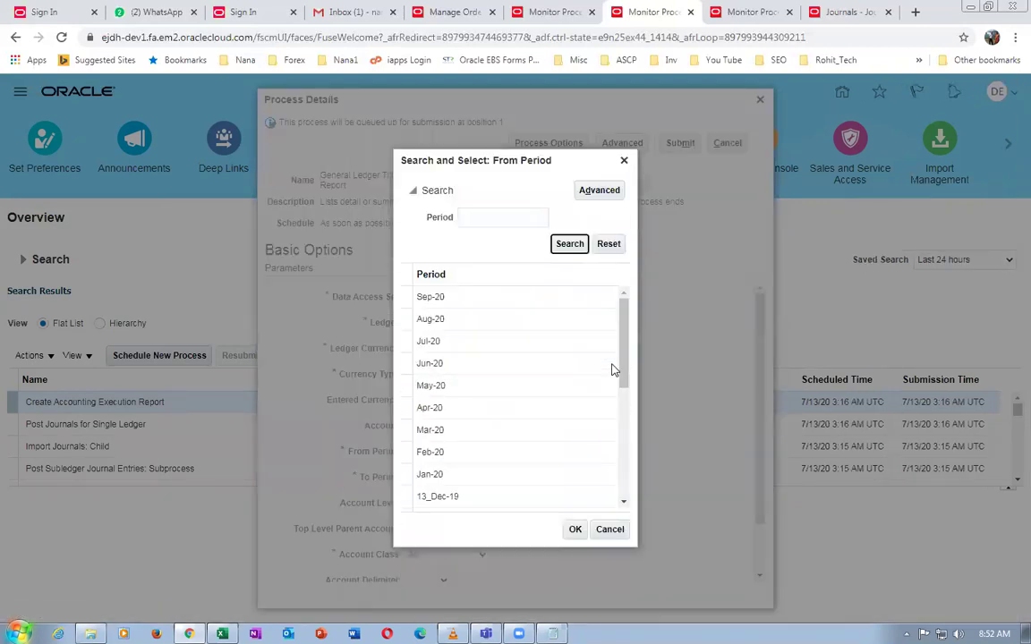
{"action": "mouse_move", "coordinate": [620, 366]}
{"action": "left_mouse_down"}
{"action": "mouse_move", "coordinate": [624, 386]}
{"action": "mouse_move", "coordinate": [621, 365]}
{"action": "left_mouse_up"}
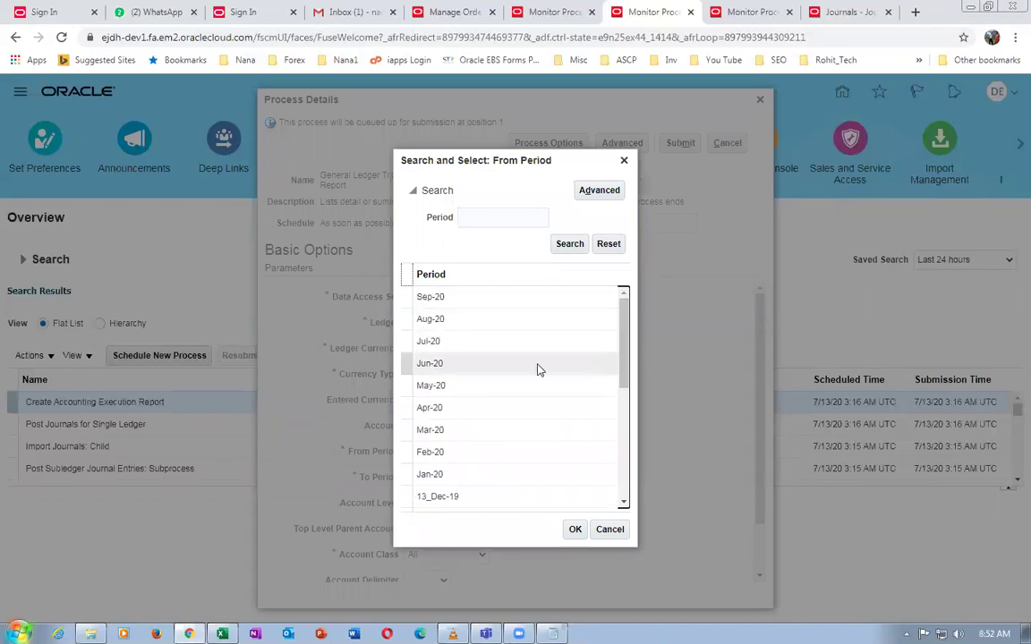
{"action": "left_click", "coordinate": [459, 365]}
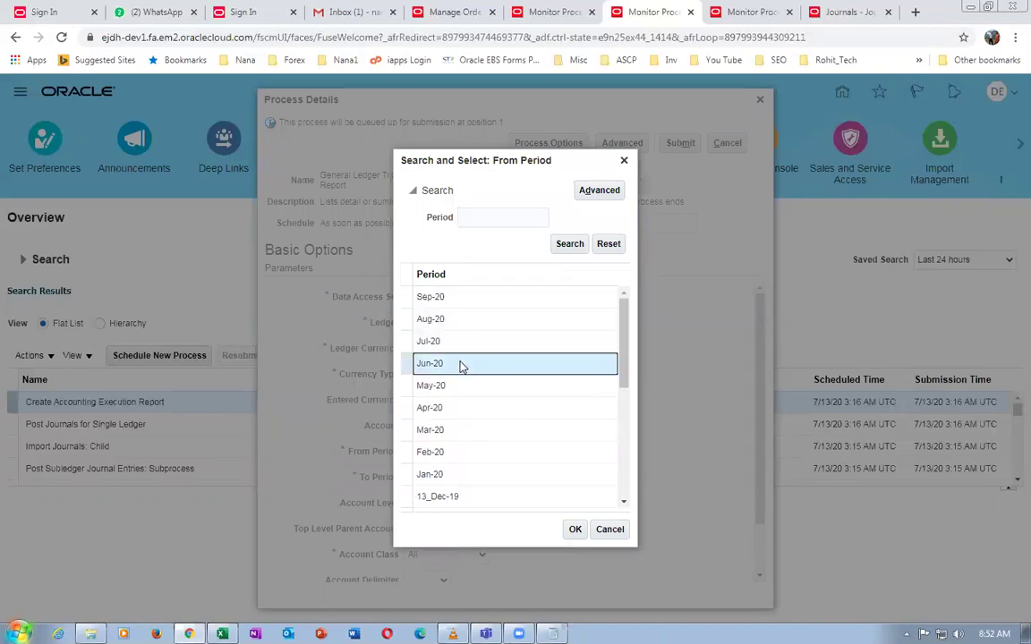
{"action": "left_click", "coordinate": [571, 529]}
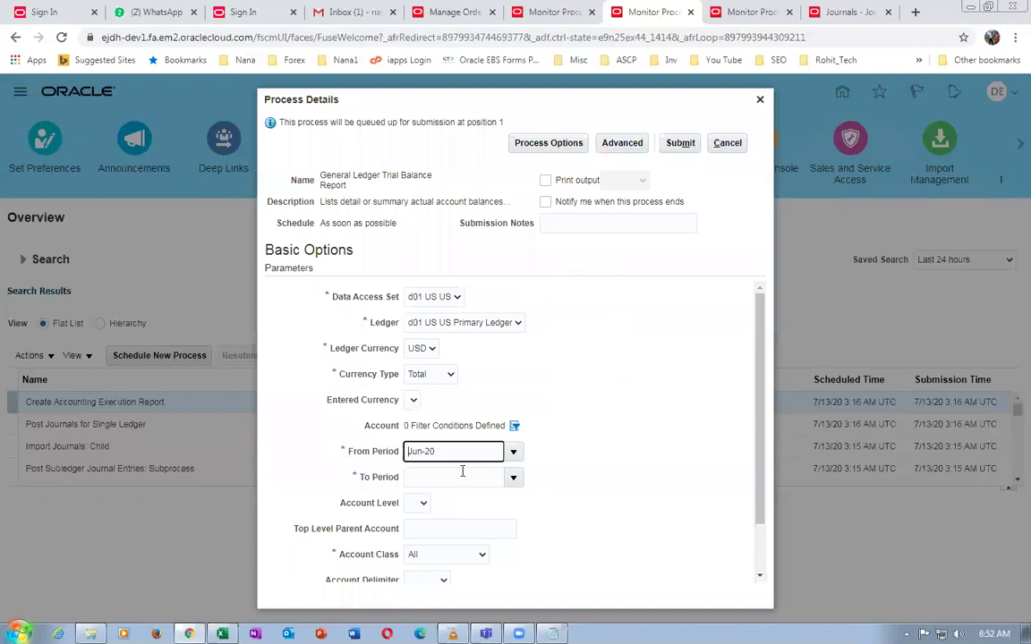
{"action": "left_click", "coordinate": [514, 478]}
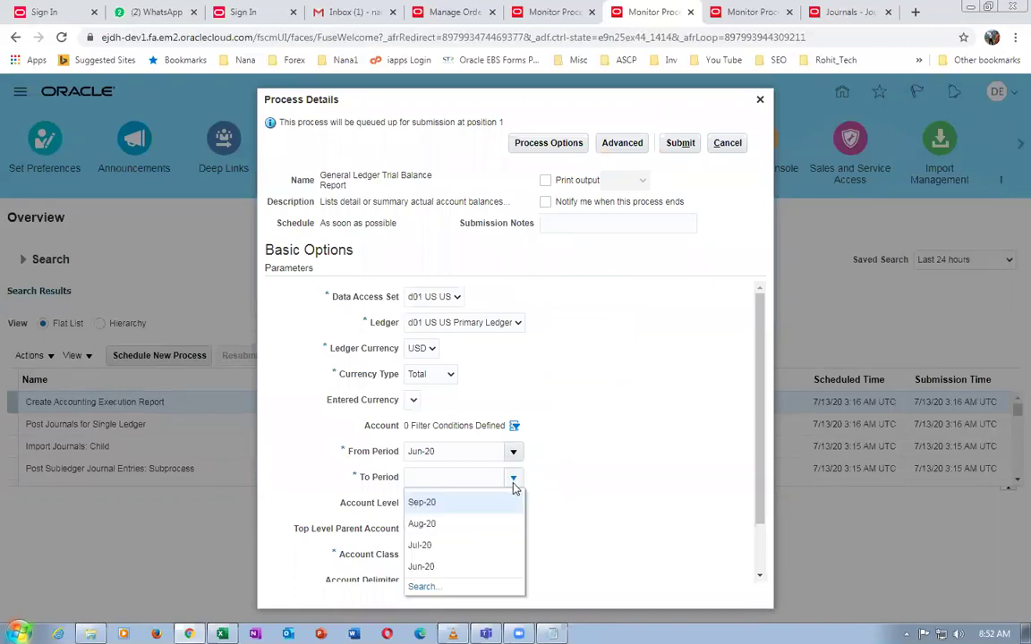
{"action": "left_click", "coordinate": [469, 545]}
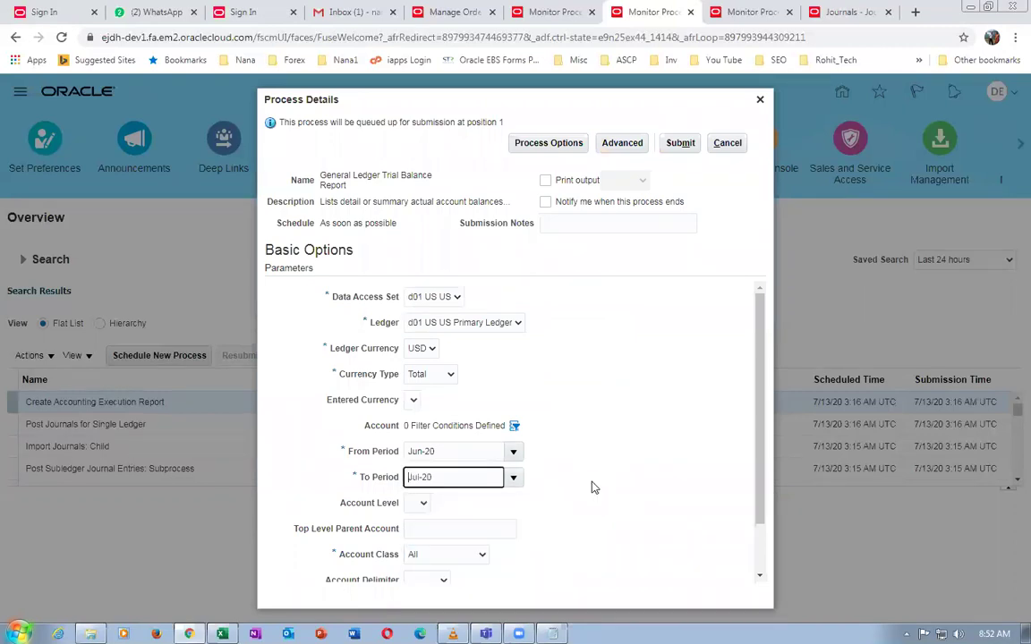
{"action": "scroll", "coordinate": [410, 452], "scroll_direction": "down", "scroll_amount": 2}
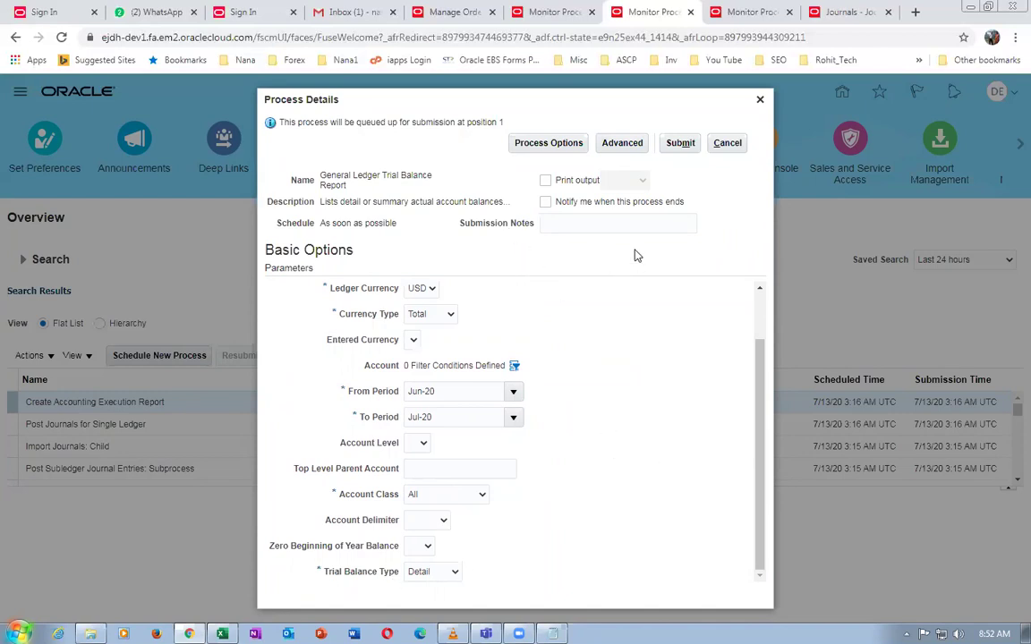
Submit the Trial Balance report as process 157587, then move across tabs to the Journals work area
{"action": "left_click", "coordinate": [680, 143]}
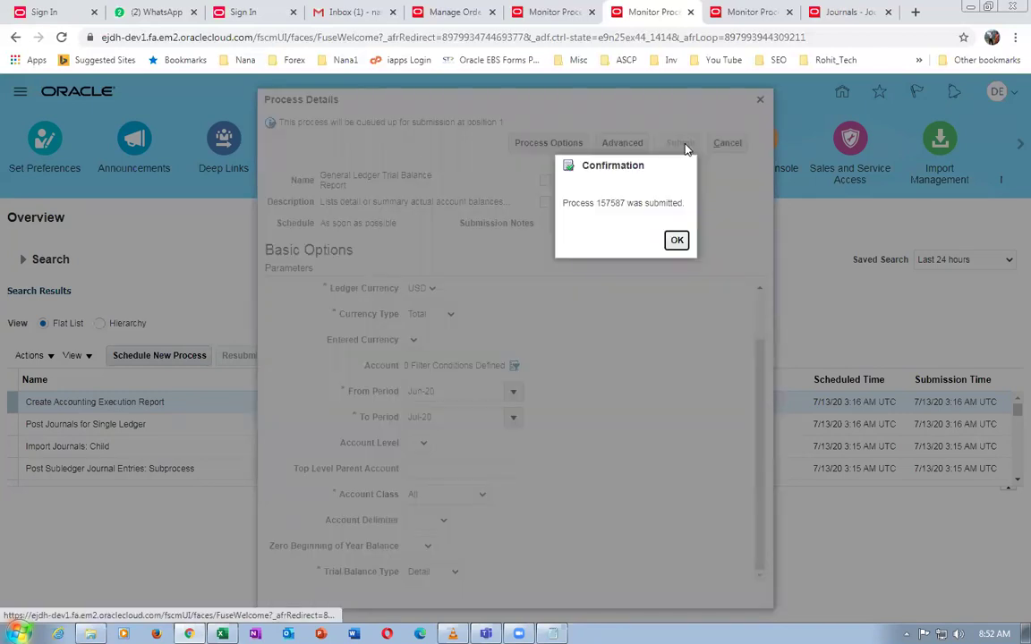
{"action": "left_click", "coordinate": [674, 243]}
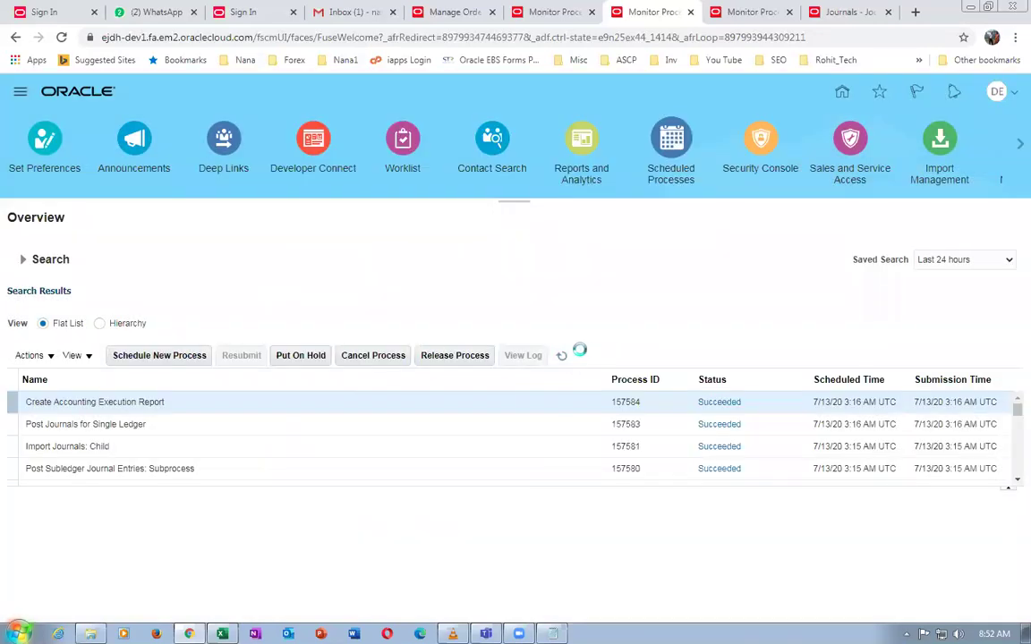
{"action": "left_click", "coordinate": [571, 16]}
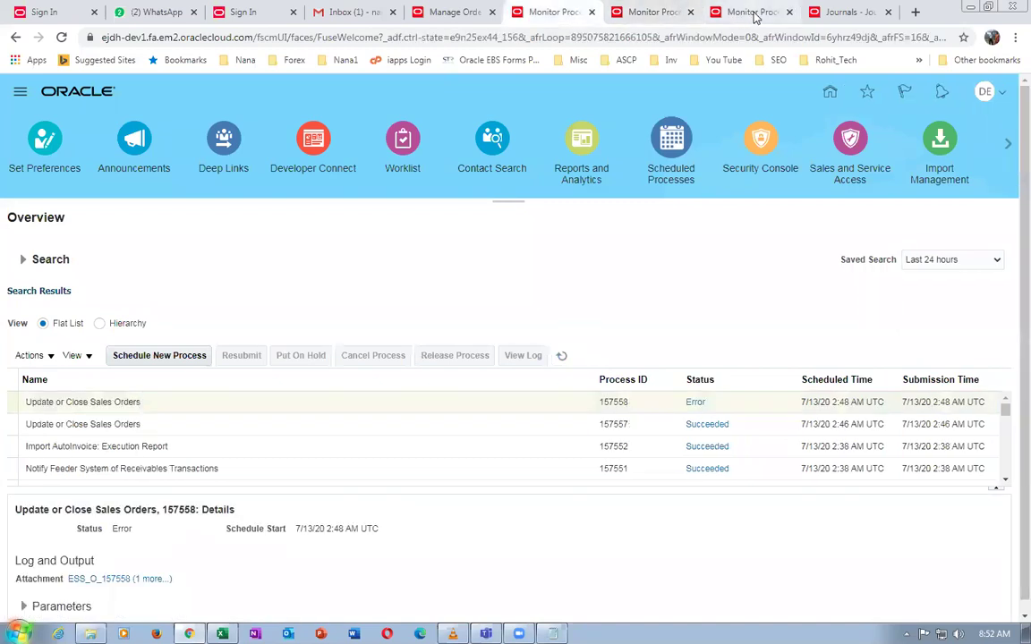
{"action": "left_click", "coordinate": [741, 13]}
{"action": "left_click", "coordinate": [432, 18]}
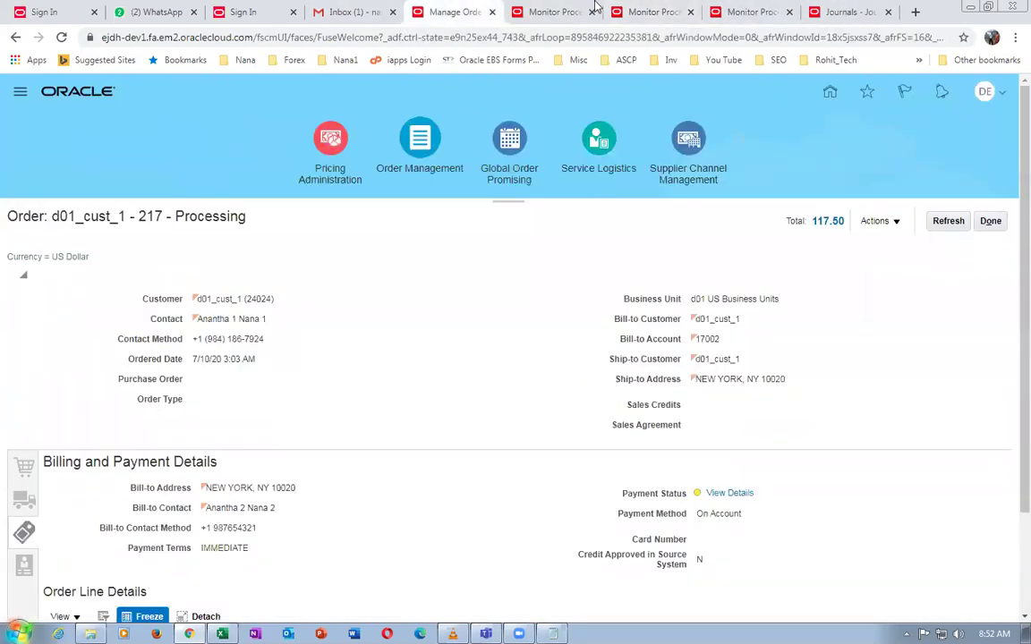
{"action": "left_click", "coordinate": [546, 12]}
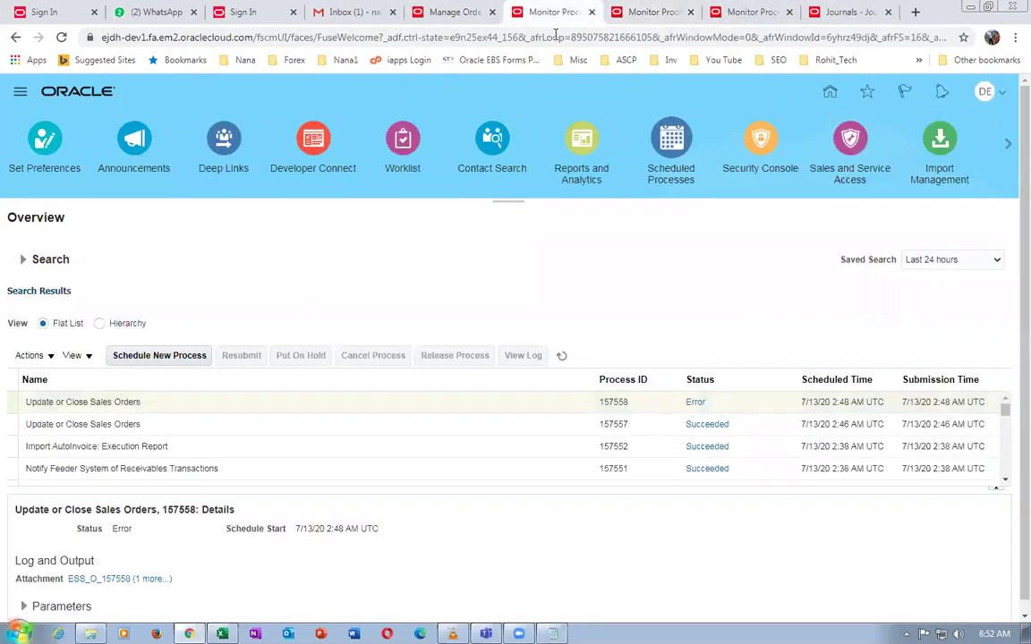
{"action": "left_click", "coordinate": [648, 12]}
{"action": "left_click", "coordinate": [741, 13]}
{"action": "left_click", "coordinate": [848, 13]}
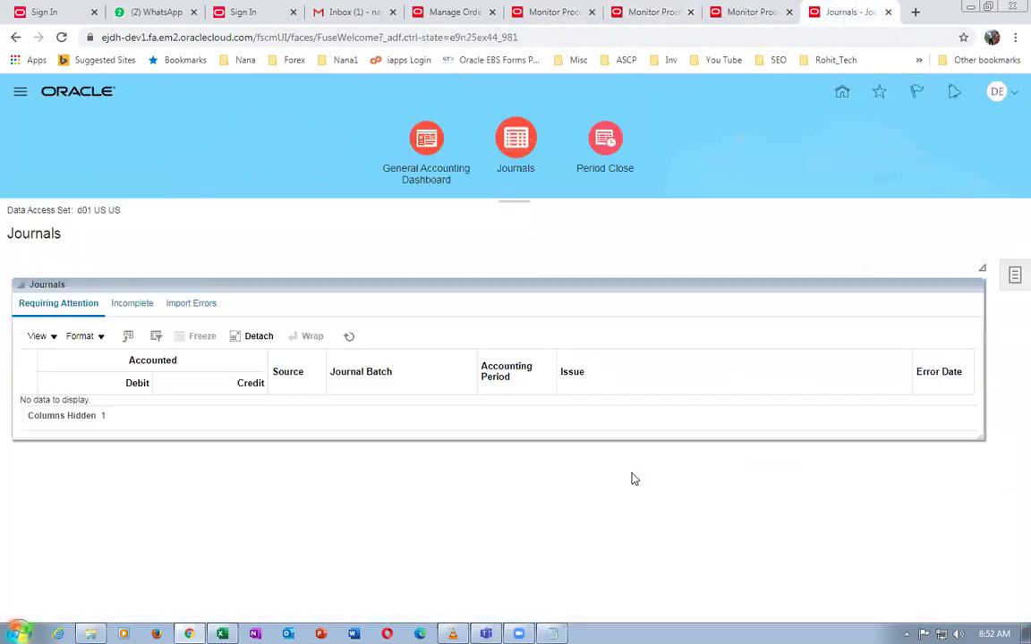
Search Manage Journals for period Jul-20 to list the posted Credit Memos, Receipts and Sales Invoices journals
{"action": "left_click", "coordinate": [1014, 277]}
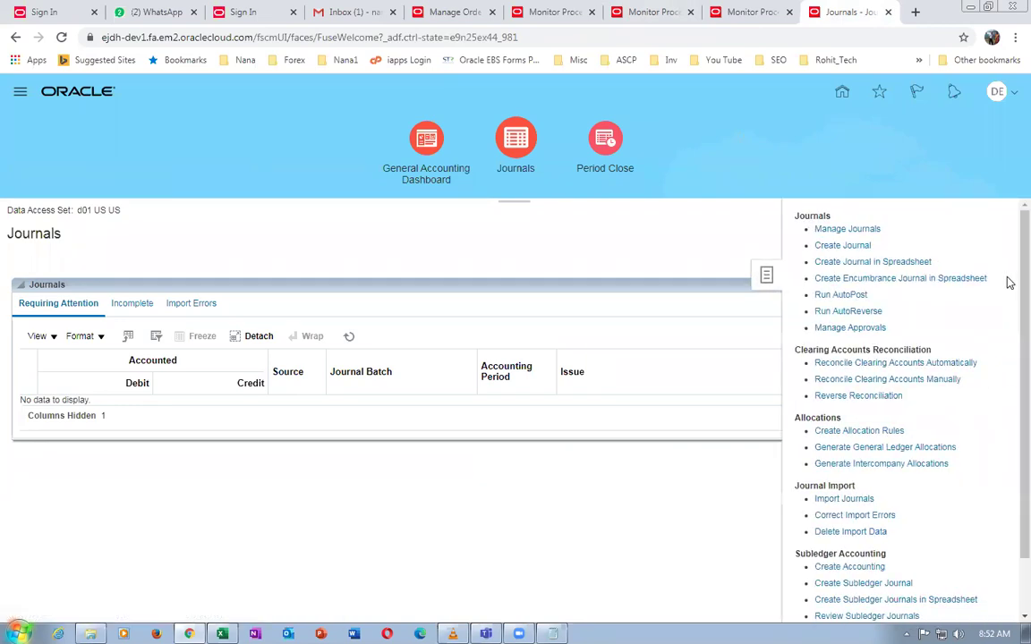
{"action": "left_click", "coordinate": [831, 230]}
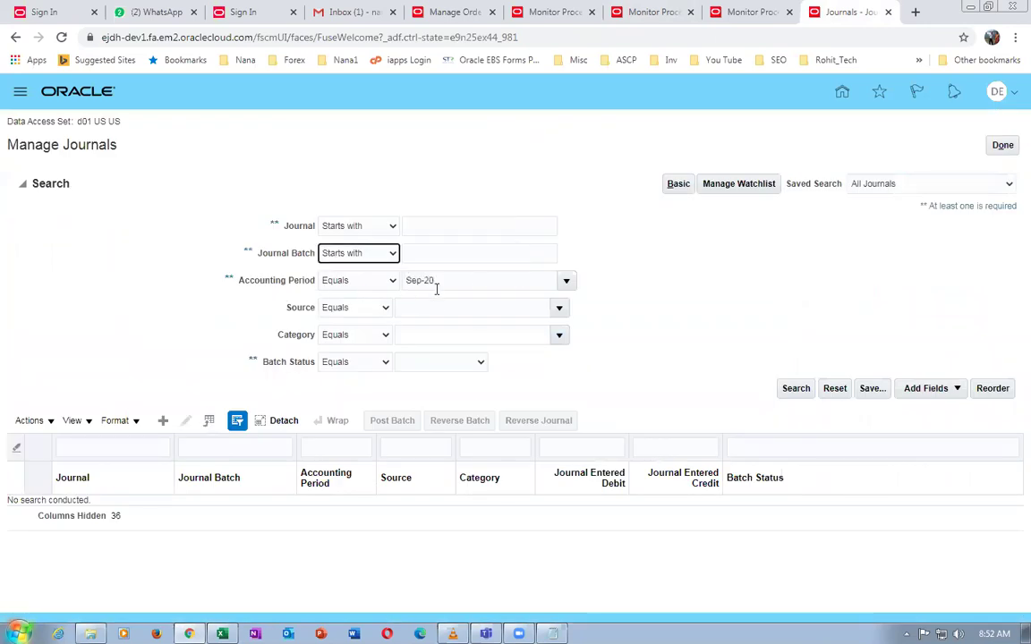
{"action": "left_click", "coordinate": [566, 280]}
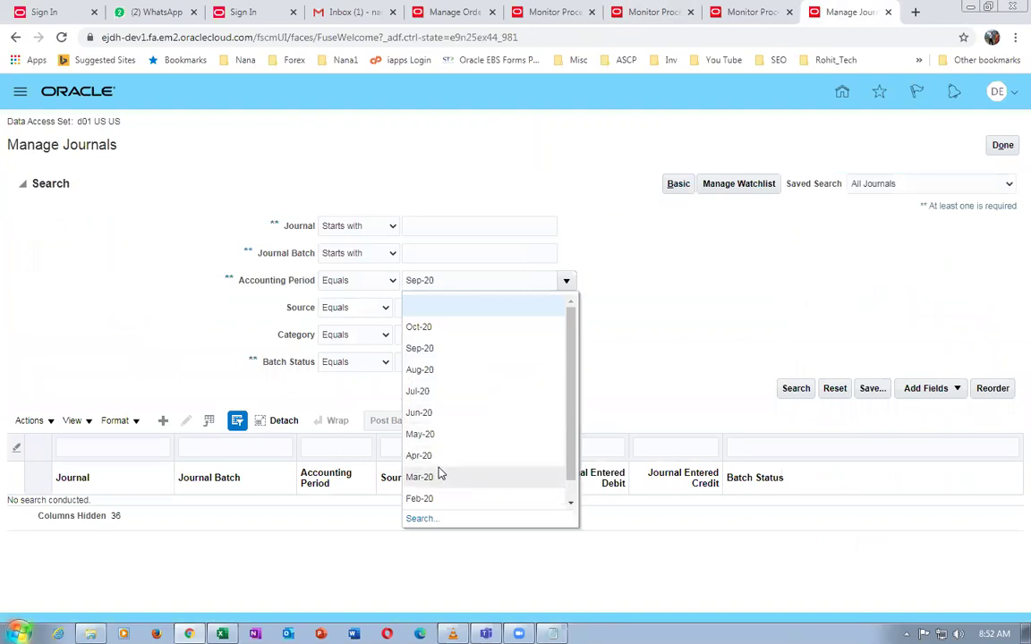
{"action": "key", "text": "Escape"}
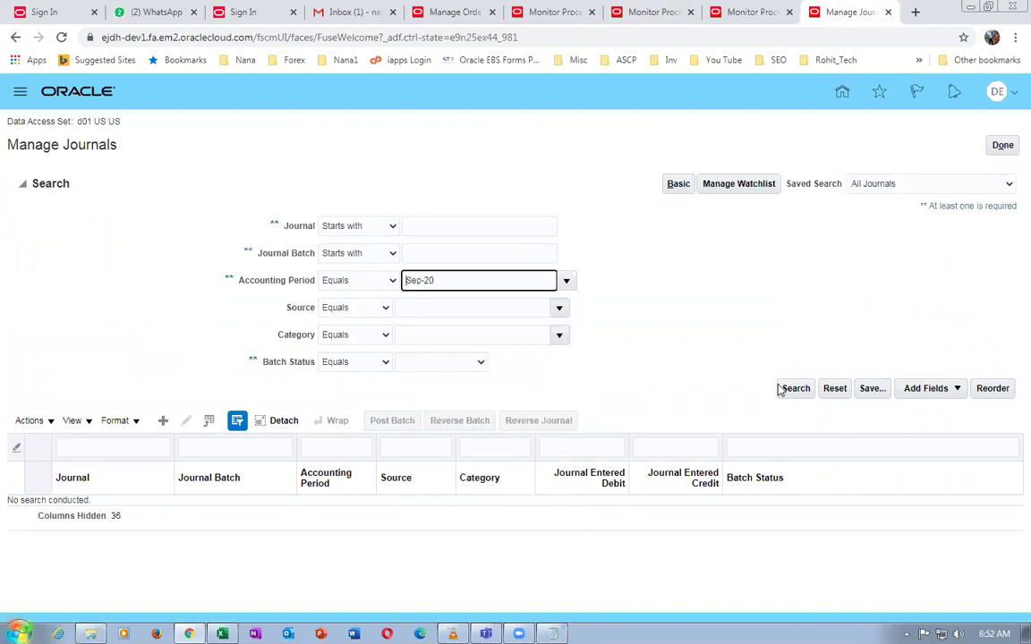
{"action": "left_click", "coordinate": [788, 391]}
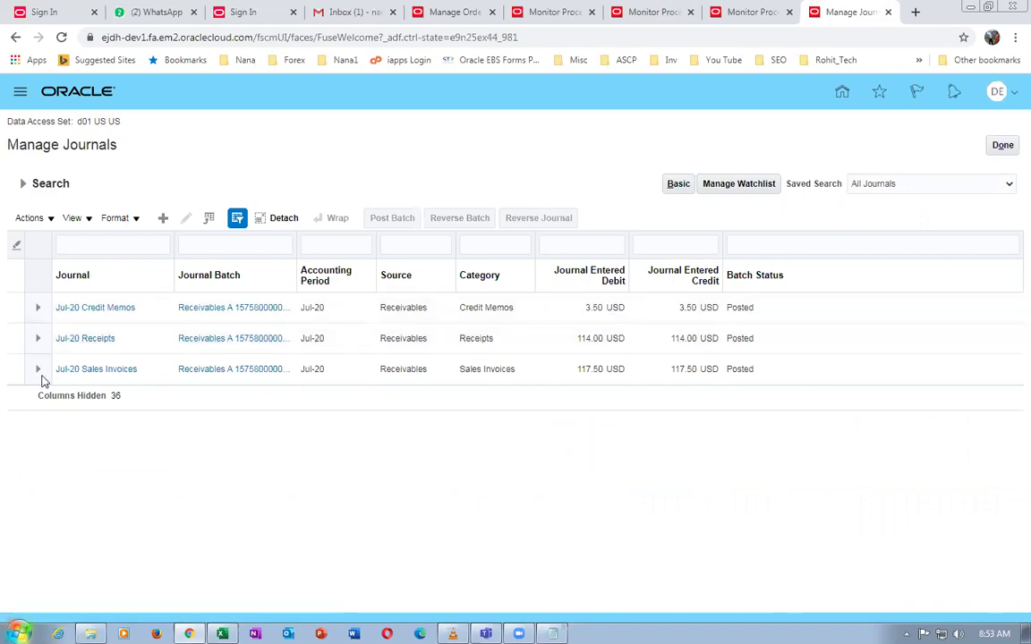
{"action": "left_click", "coordinate": [90, 369]}
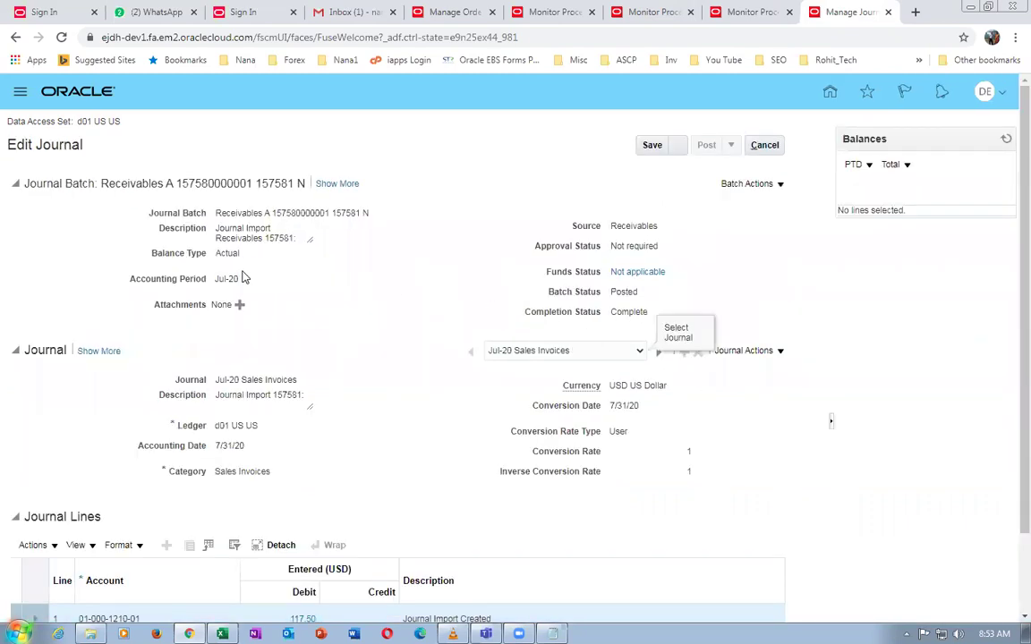
{"action": "scroll", "coordinate": [330, 336], "scroll_direction": "down", "scroll_amount": 2}
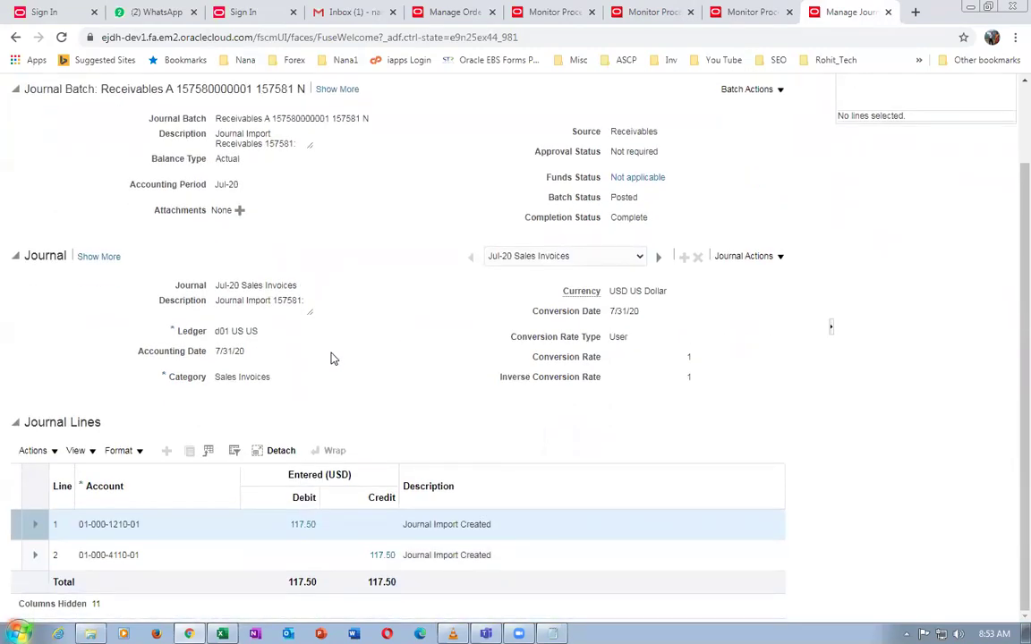
{"action": "left_click_drag", "start_coordinate": [416, 527], "coordinate": [474, 535]}
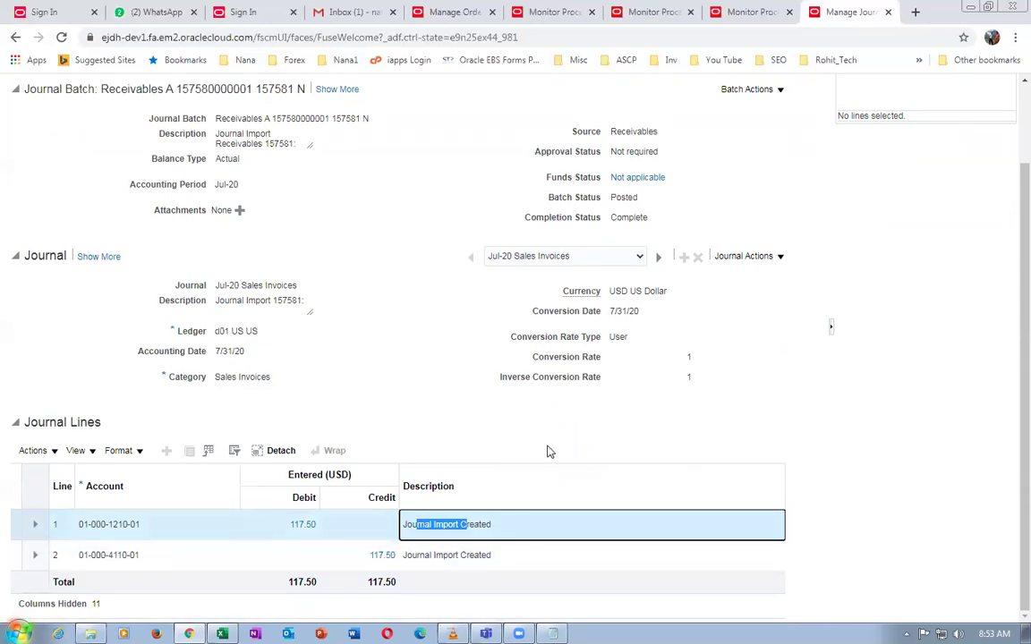
{"action": "left_click", "coordinate": [483, 442]}
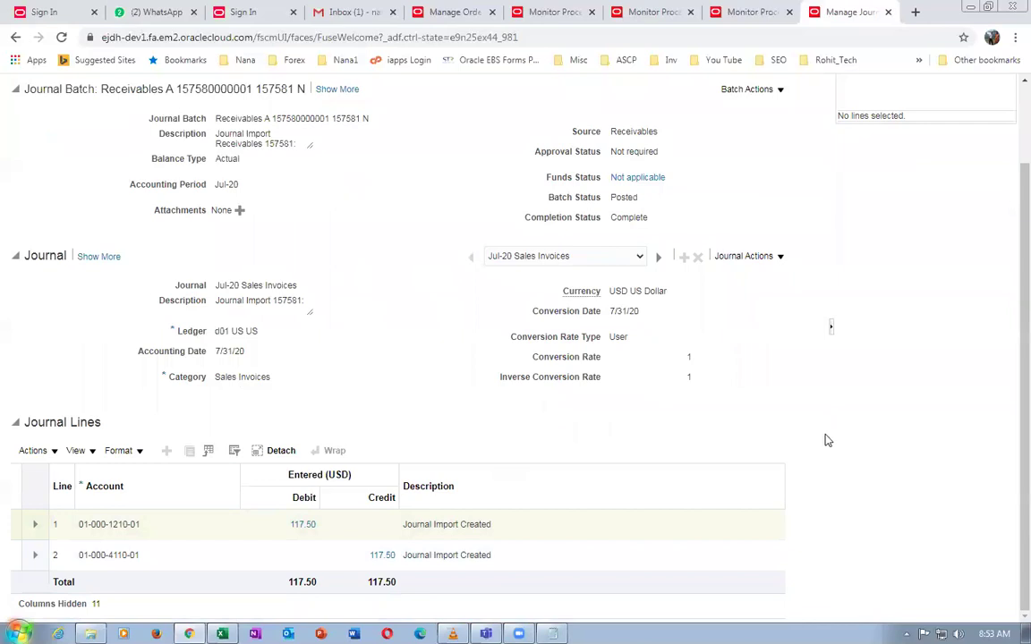
{"action": "scroll", "coordinate": [824, 440], "scroll_direction": "up", "scroll_amount": 2}
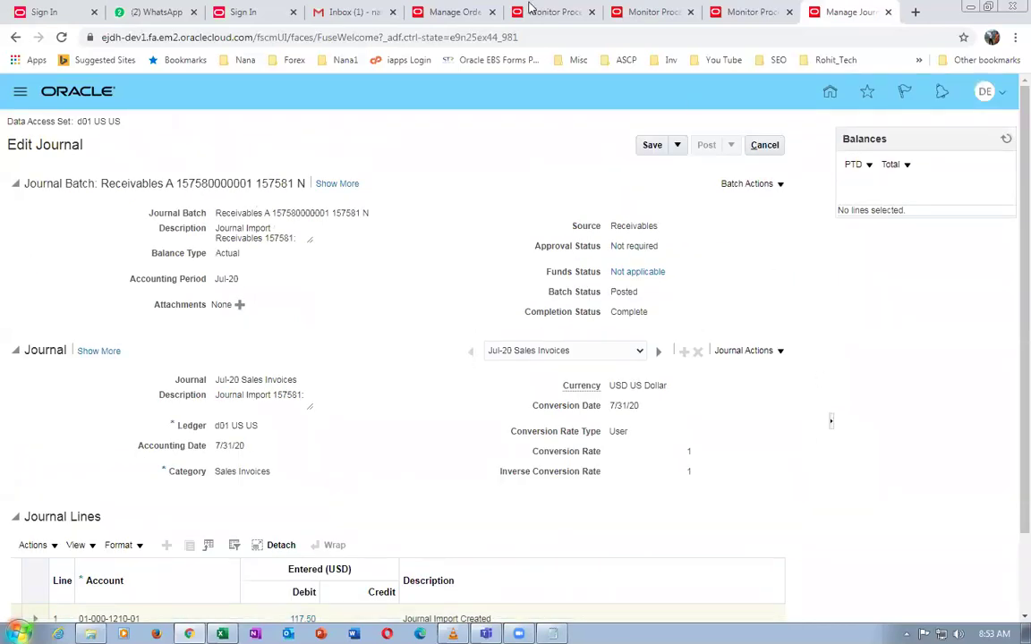
Refresh Monitor Processes until Trial Balance Report 157587 shows Succeeded, then view its details
{"action": "left_click", "coordinate": [633, 12]}
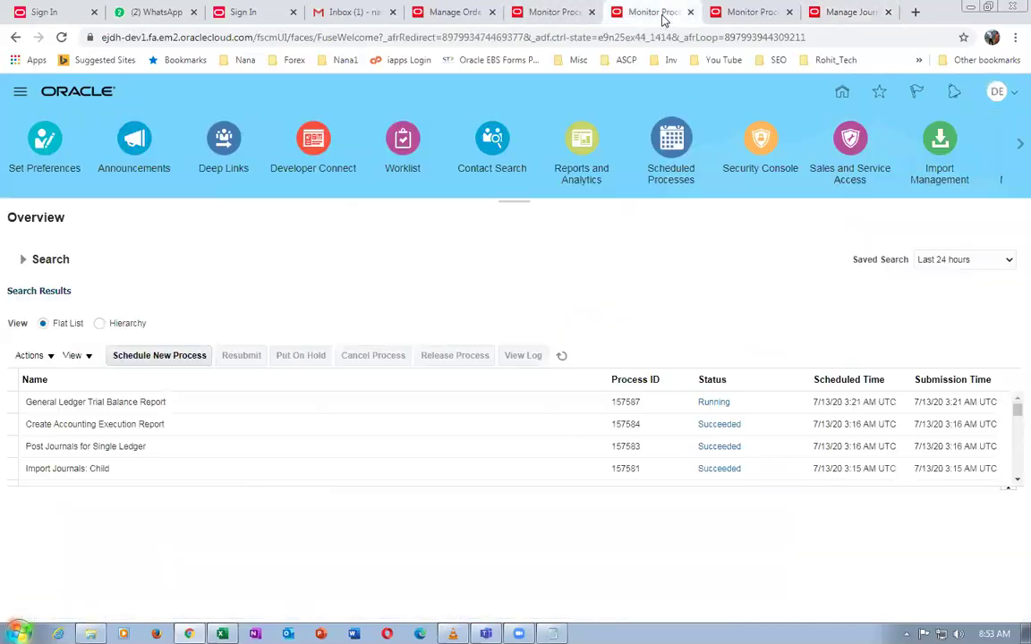
{"action": "left_click", "coordinate": [561, 357]}
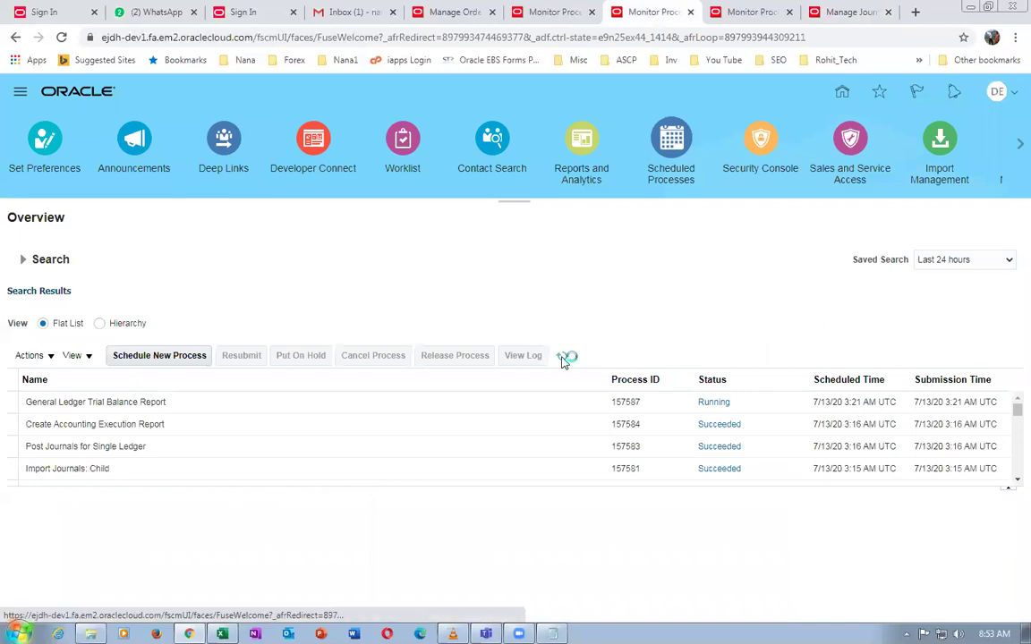
{"action": "left_click", "coordinate": [562, 358]}
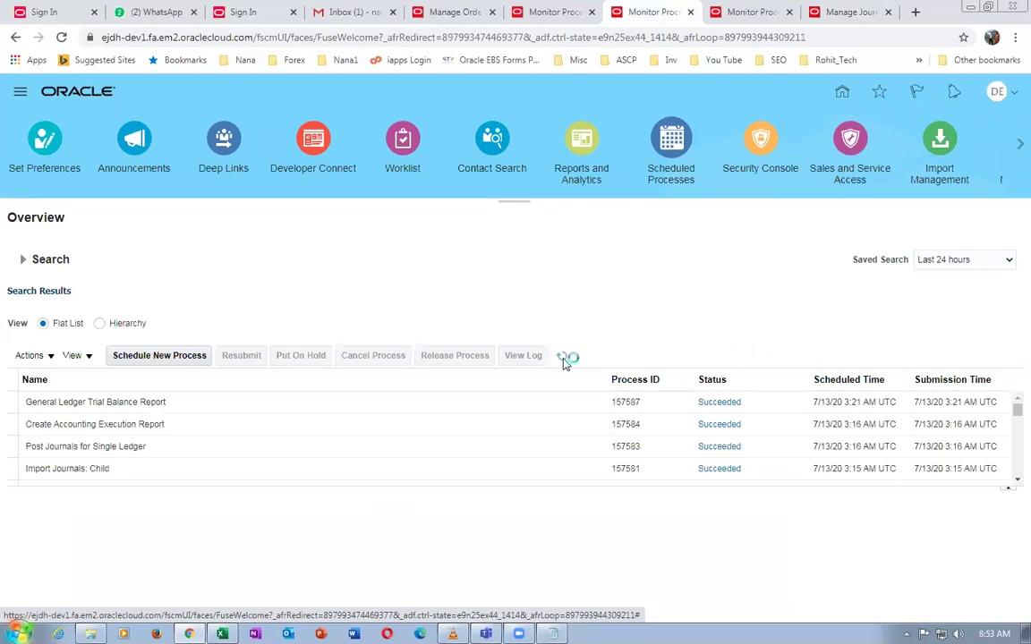
{"action": "left_click", "coordinate": [175, 404]}
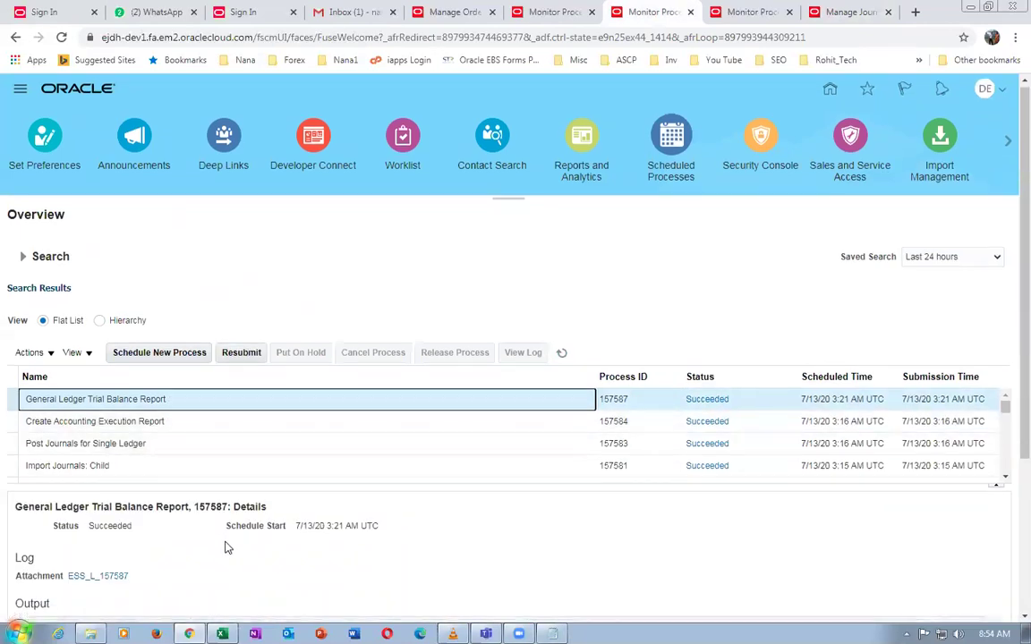
{"action": "scroll", "coordinate": [227, 547], "scroll_direction": "down", "scroll_amount": 3}
Republish the trial balance report, export and save it as PDF, and open the downloaded file
{"action": "left_click", "coordinate": [245, 531]}
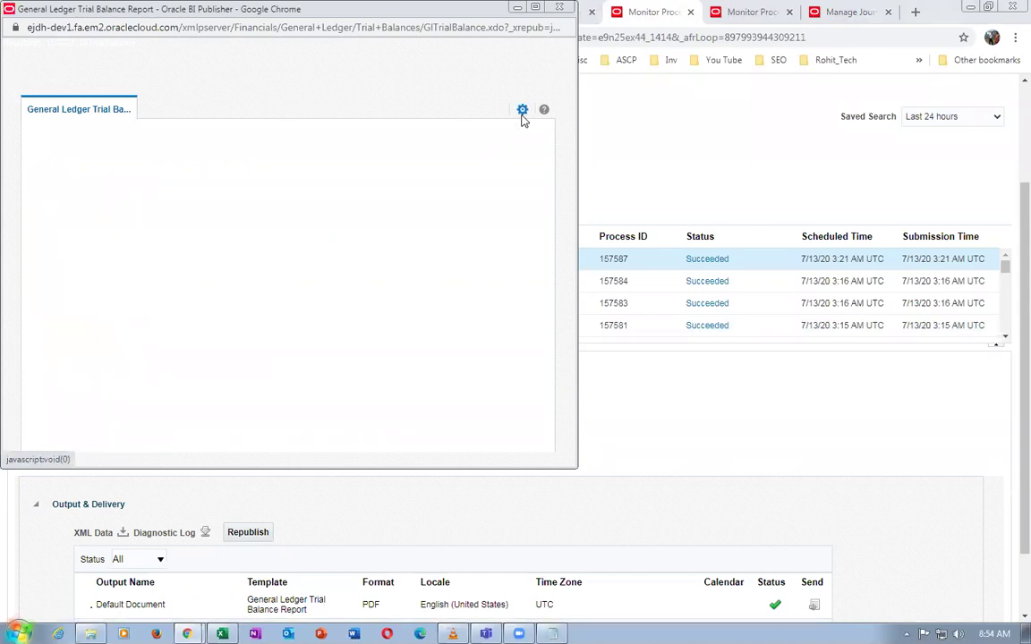
{"action": "left_click", "coordinate": [523, 110]}
{"action": "mouse_move", "coordinate": [517, 132]}
{"action": "left_click", "coordinate": [411, 155]}
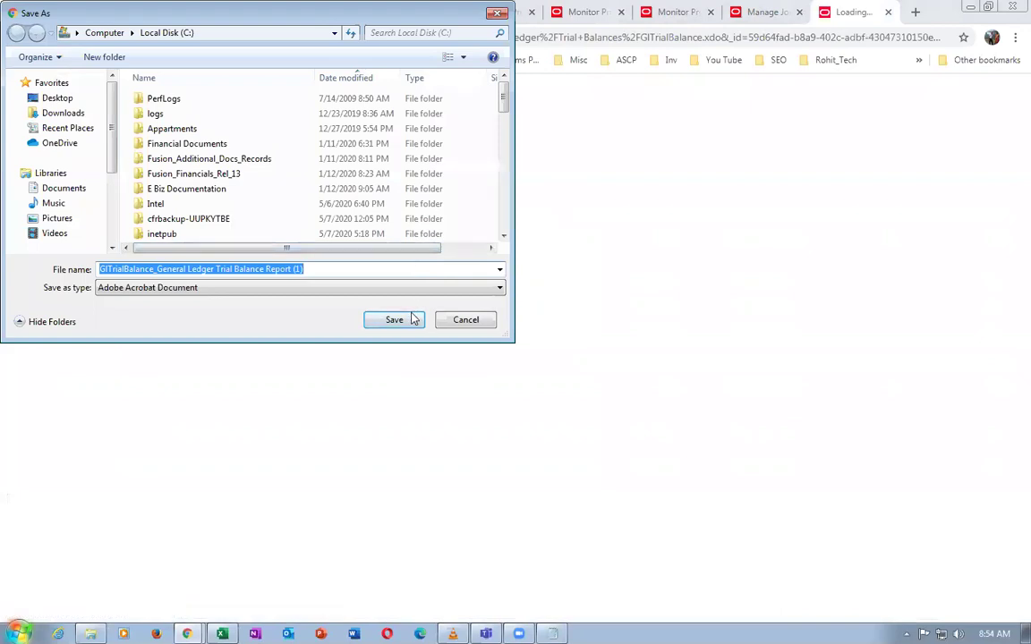
{"action": "left_click", "coordinate": [413, 319]}
{"action": "left_click", "coordinate": [982, 602]}
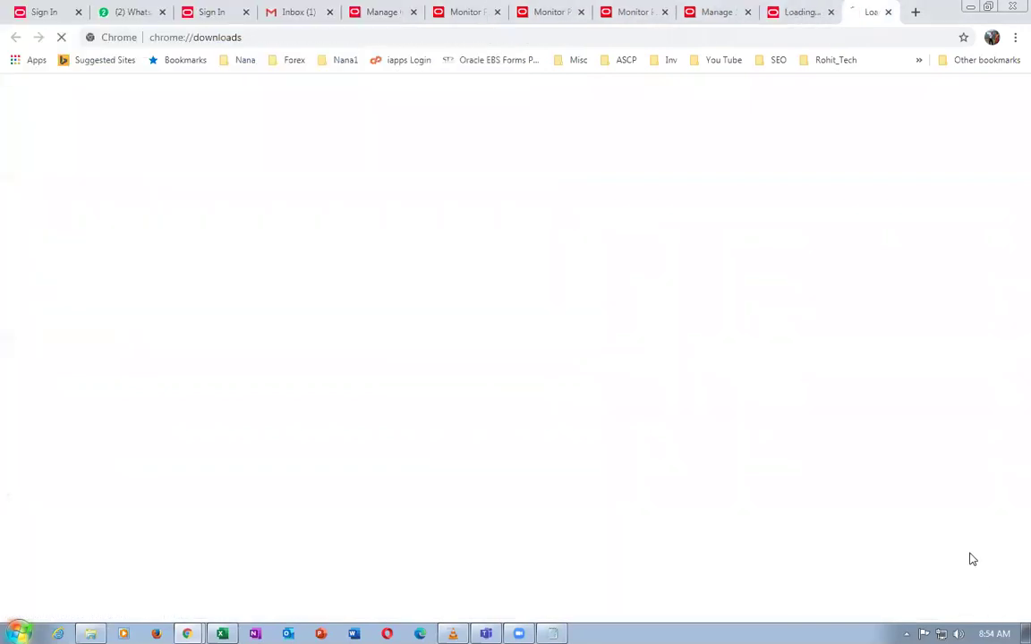
{"action": "left_click", "coordinate": [378, 188]}
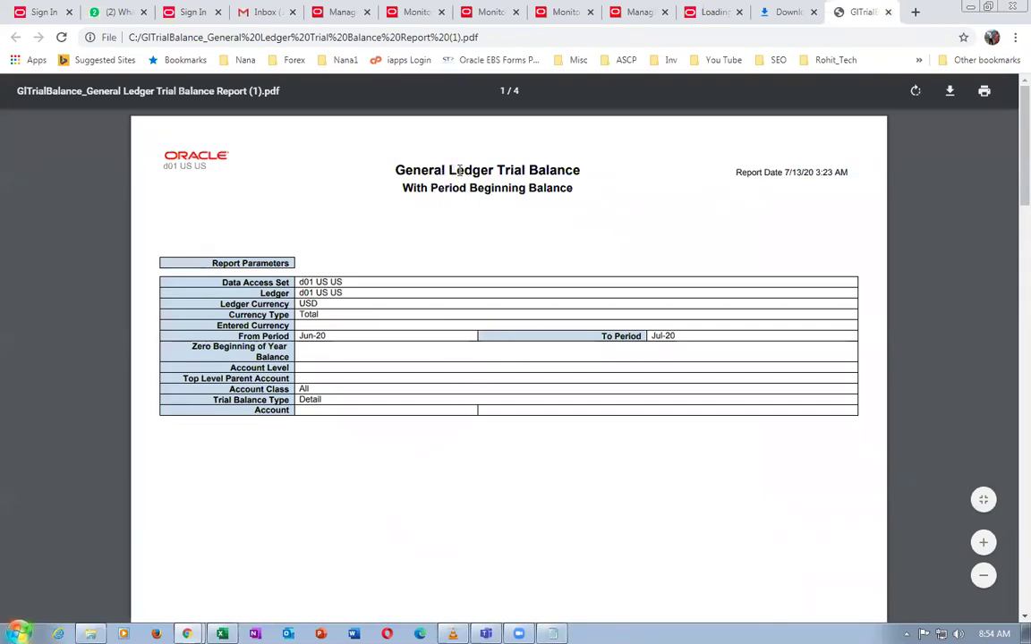
{"action": "left_click_drag", "start_coordinate": [449, 170], "coordinate": [557, 170]}
{"action": "left_click", "coordinate": [528, 220]}
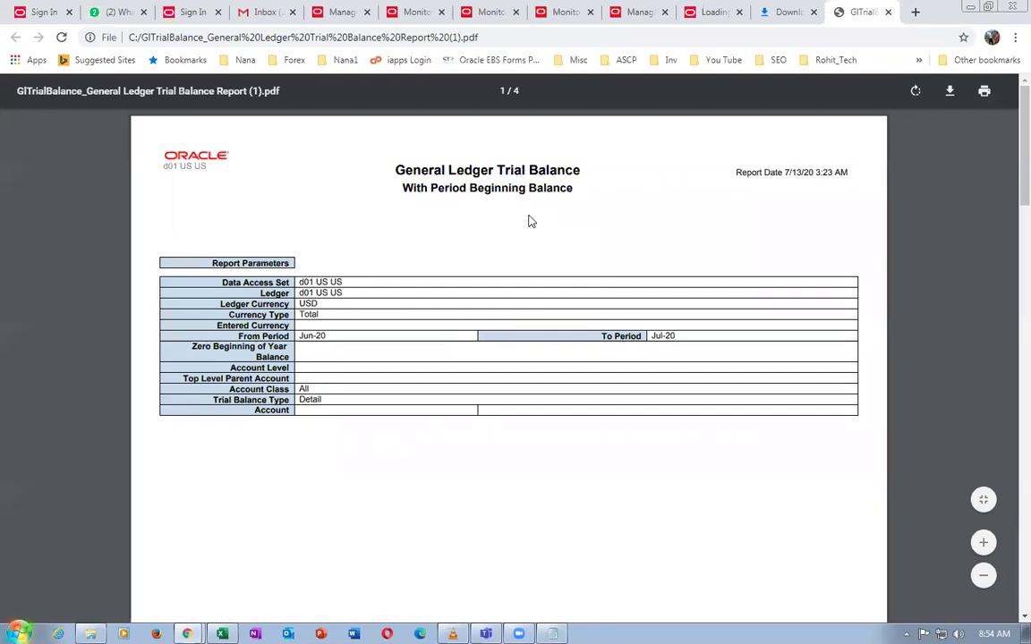
{"action": "scroll", "coordinate": [528, 221], "scroll_direction": "down", "scroll_amount": 2}
{"action": "scroll", "coordinate": [528, 222], "scroll_direction": "down", "scroll_amount": 5}
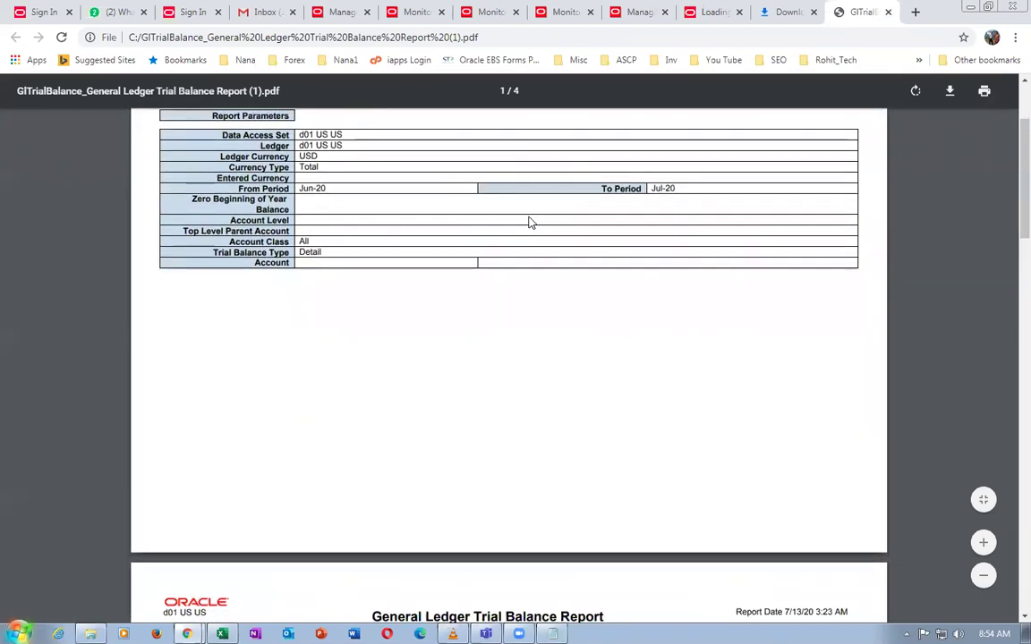
{"action": "scroll", "coordinate": [528, 223], "scroll_direction": "down", "scroll_amount": 3}
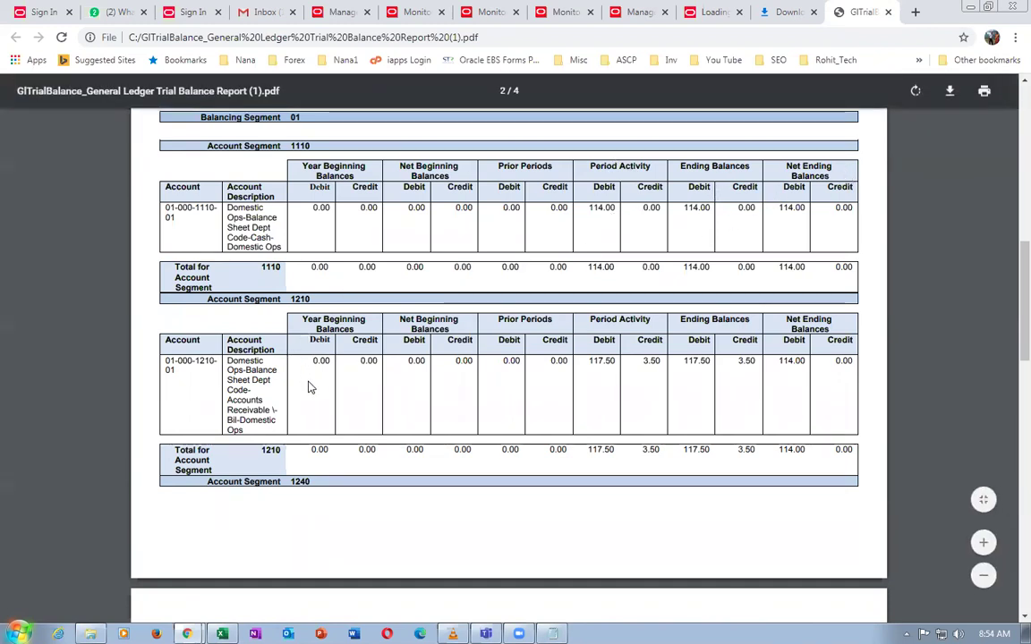
{"action": "scroll", "coordinate": [308, 387], "scroll_direction": "down", "scroll_amount": 2}
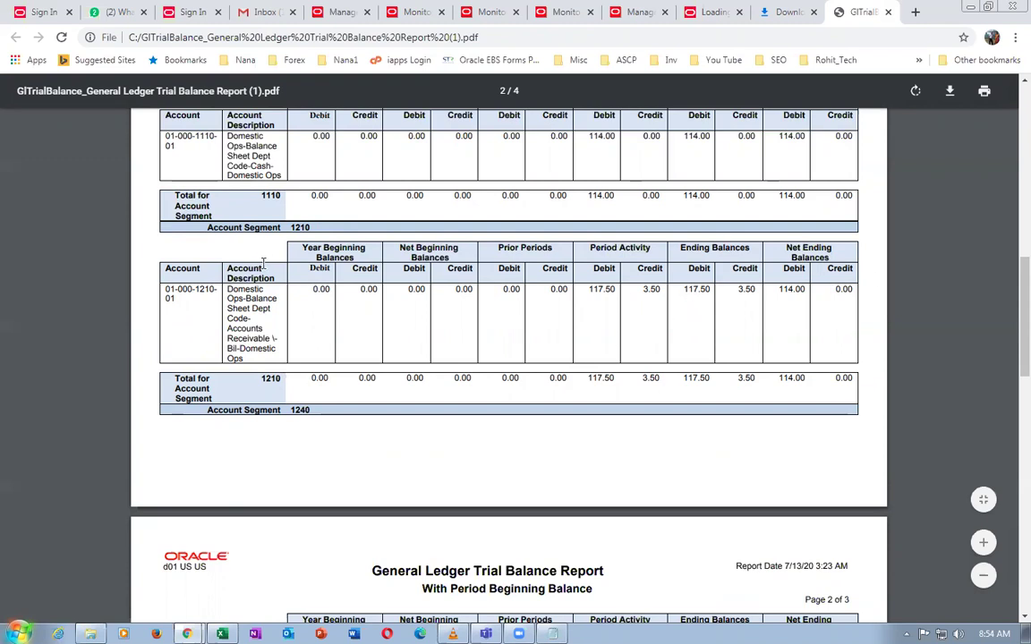
{"action": "scroll", "coordinate": [256, 315], "scroll_direction": "down", "scroll_amount": 3}
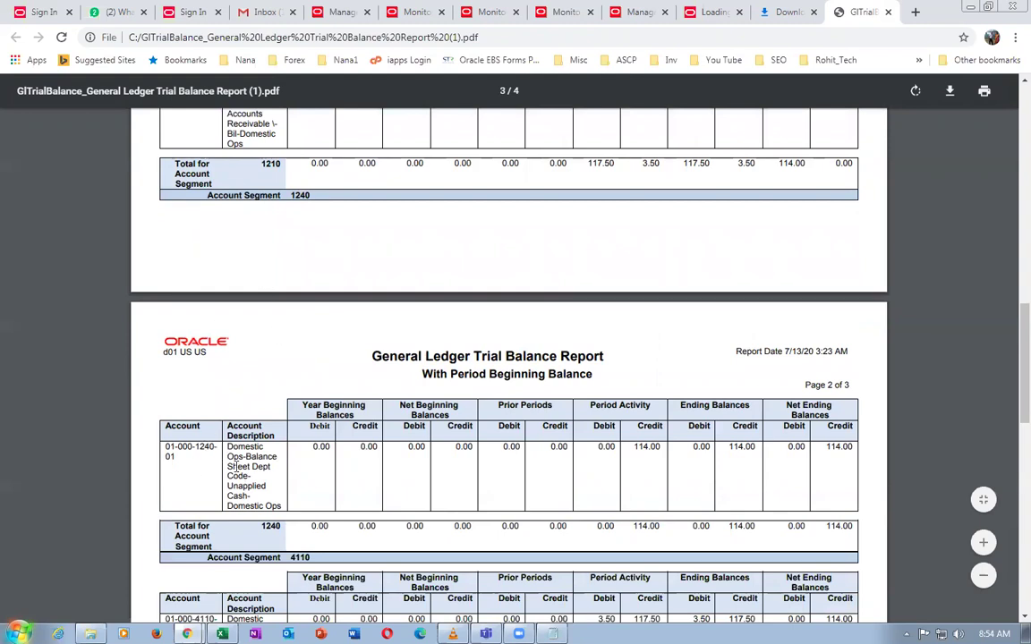
{"action": "left_click_drag", "start_coordinate": [239, 458], "coordinate": [252, 509]}
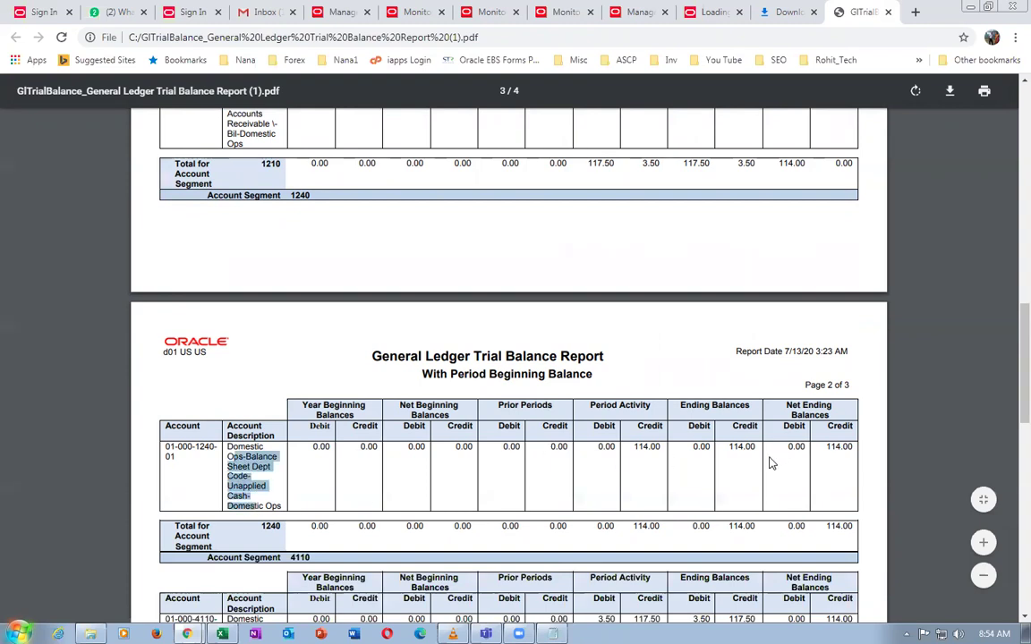
{"action": "scroll", "coordinate": [679, 179], "scroll_direction": "up", "scroll_amount": 2}
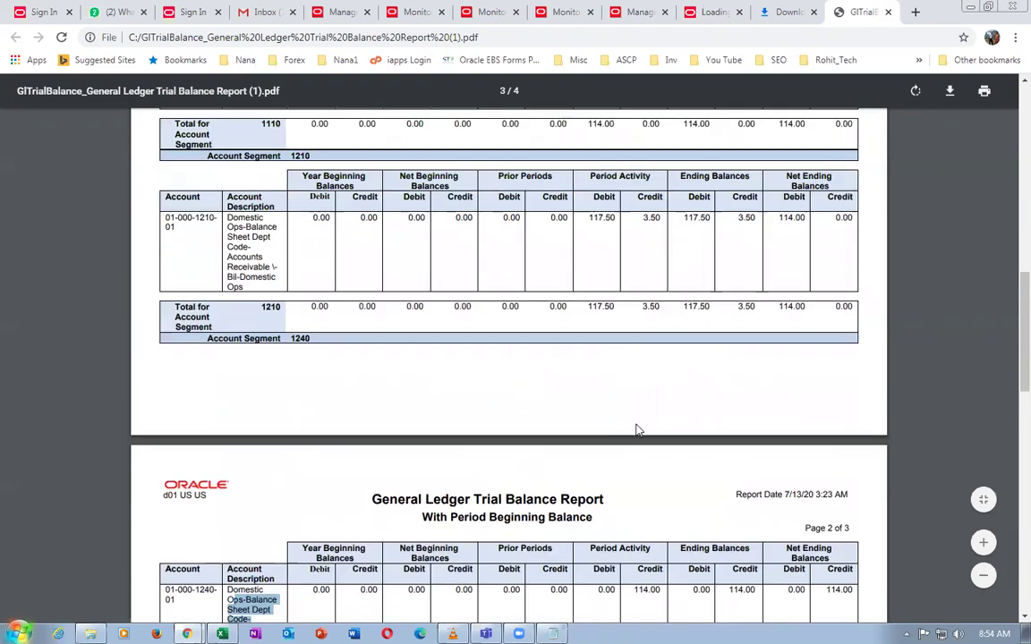
{"action": "scroll", "coordinate": [638, 432], "scroll_direction": "down", "scroll_amount": 3}
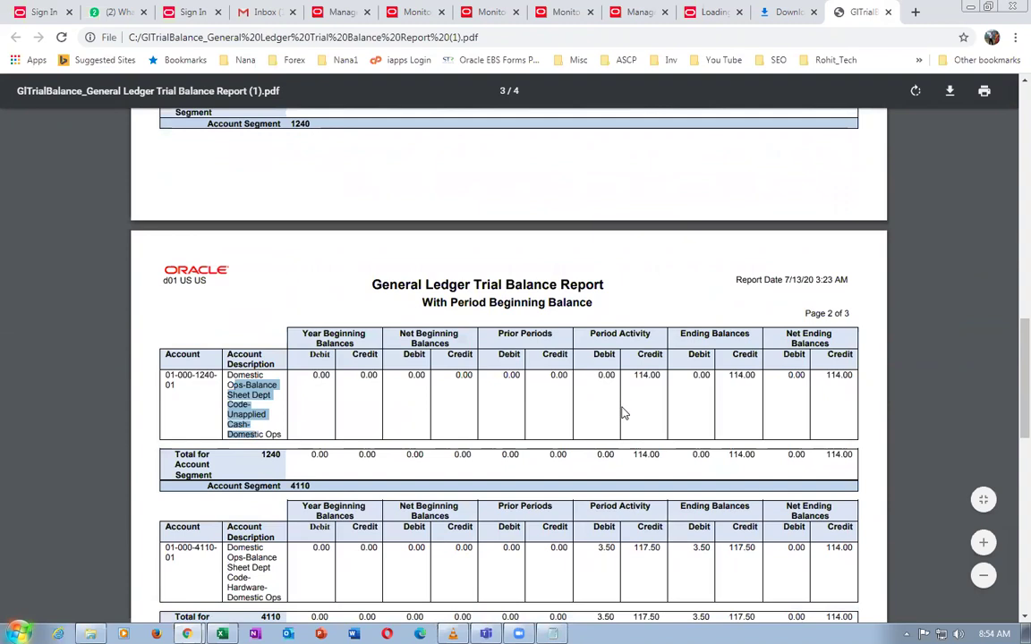
{"action": "scroll", "coordinate": [624, 413], "scroll_direction": "down", "scroll_amount": 2}
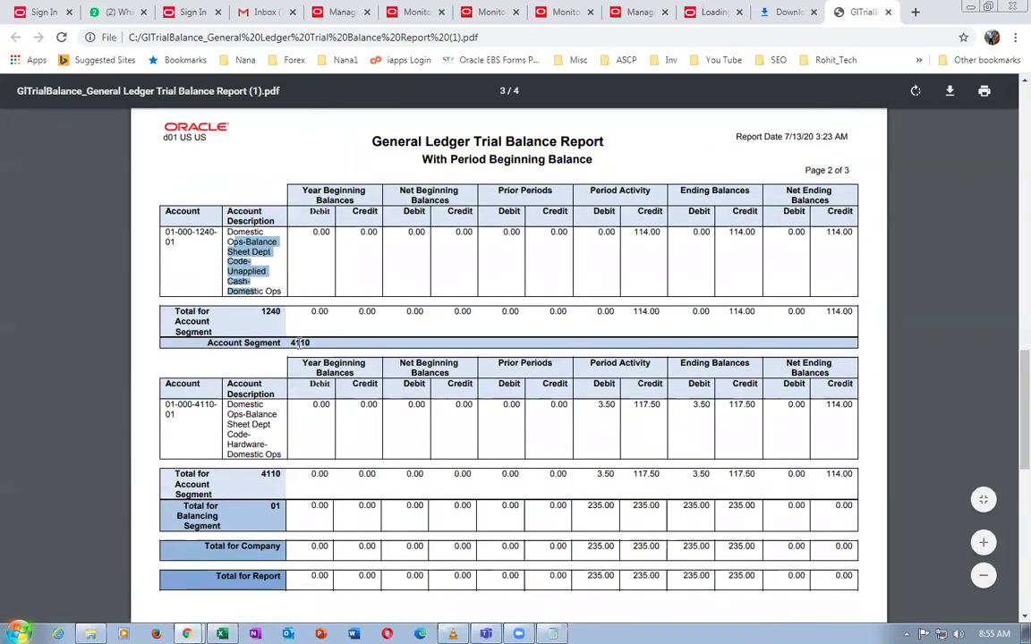
Highlight the 235.00 Period Activity debit total in the trial balance PDF
{"action": "left_click", "coordinate": [407, 391]}
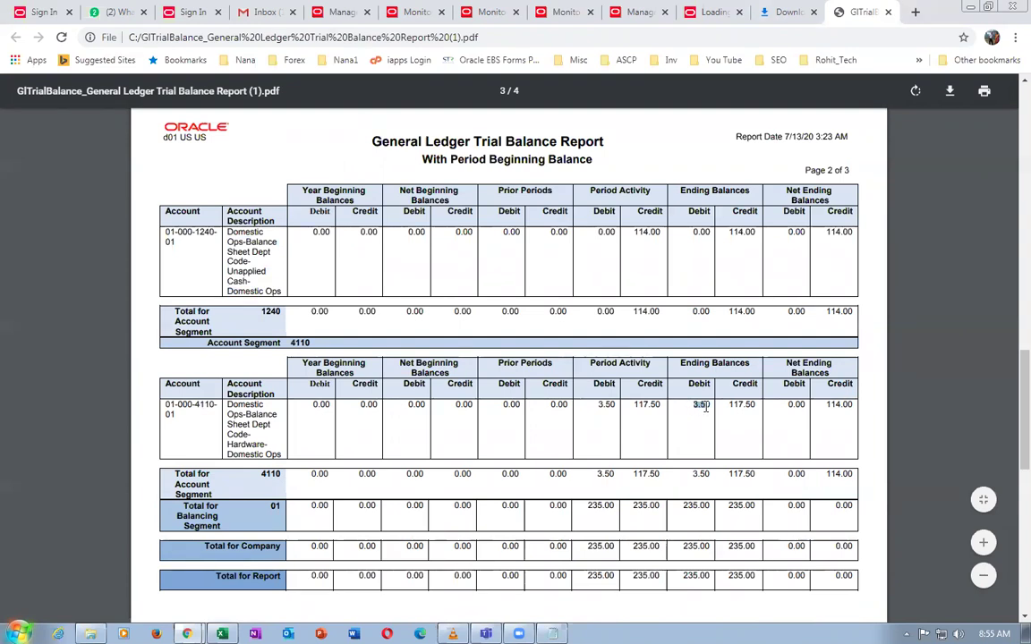
{"action": "left_click", "coordinate": [599, 465]}
{"action": "scroll", "coordinate": [600, 465], "scroll_direction": "down", "scroll_amount": 1}
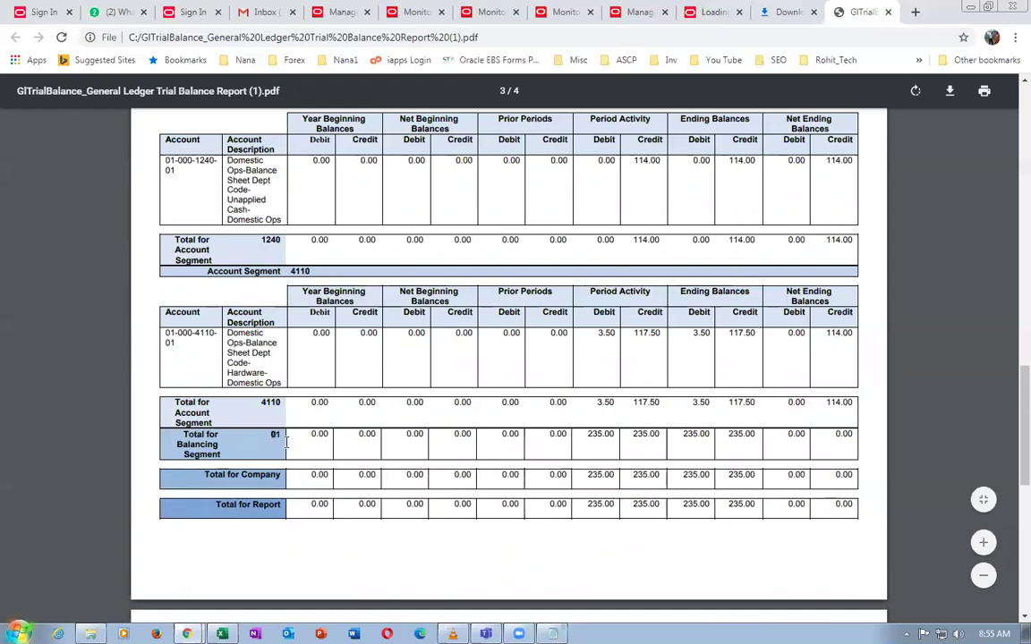
{"action": "left_click_drag", "start_coordinate": [590, 436], "coordinate": [612, 436]}
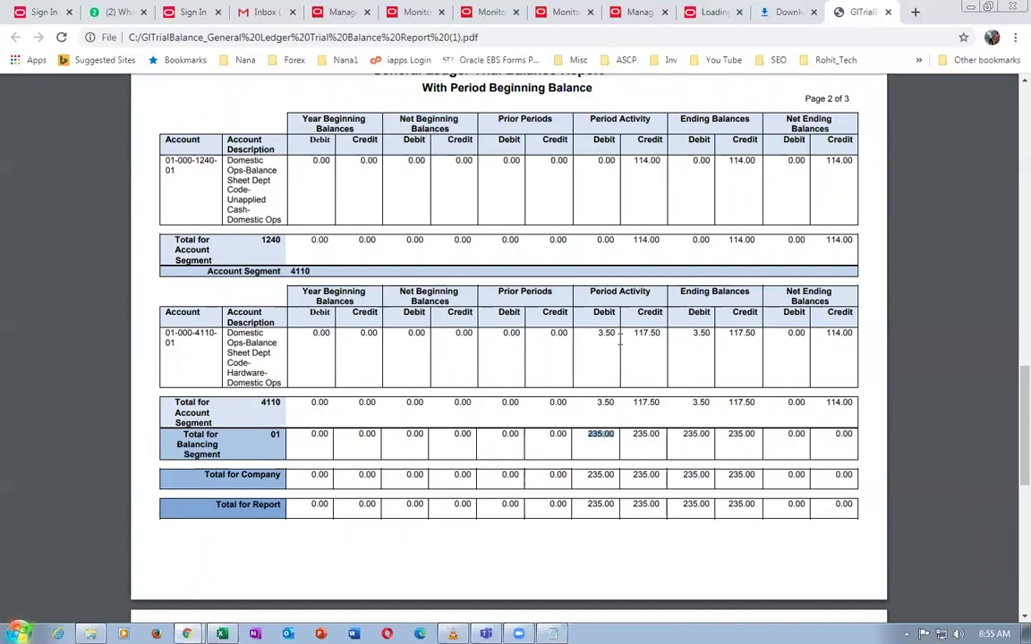
{"action": "scroll", "coordinate": [619, 340], "scroll_direction": "up", "scroll_amount": 5}
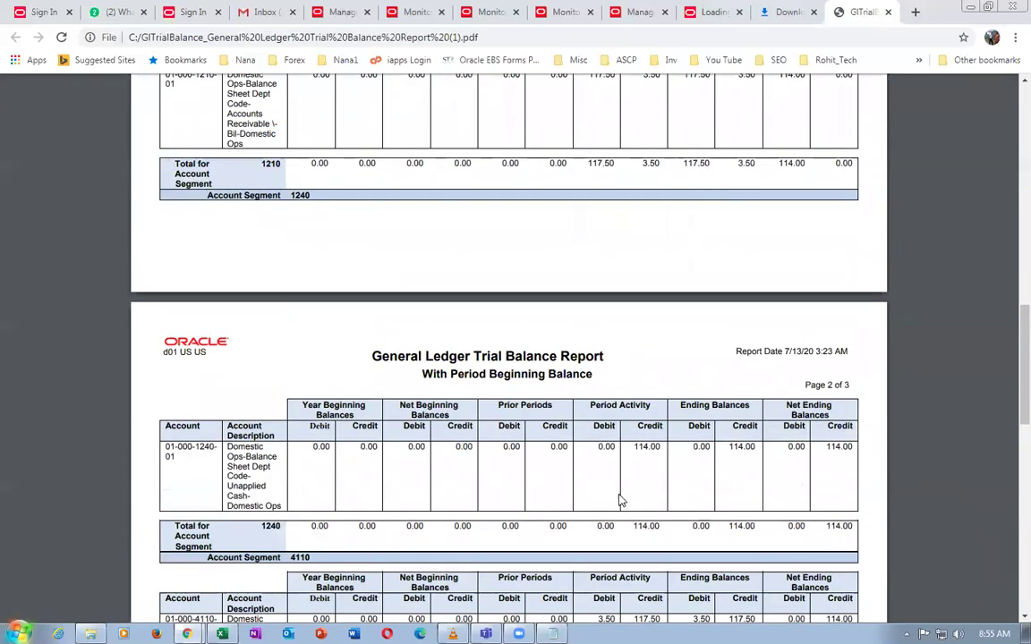
{"action": "scroll", "coordinate": [649, 479], "scroll_direction": "down", "scroll_amount": 3}
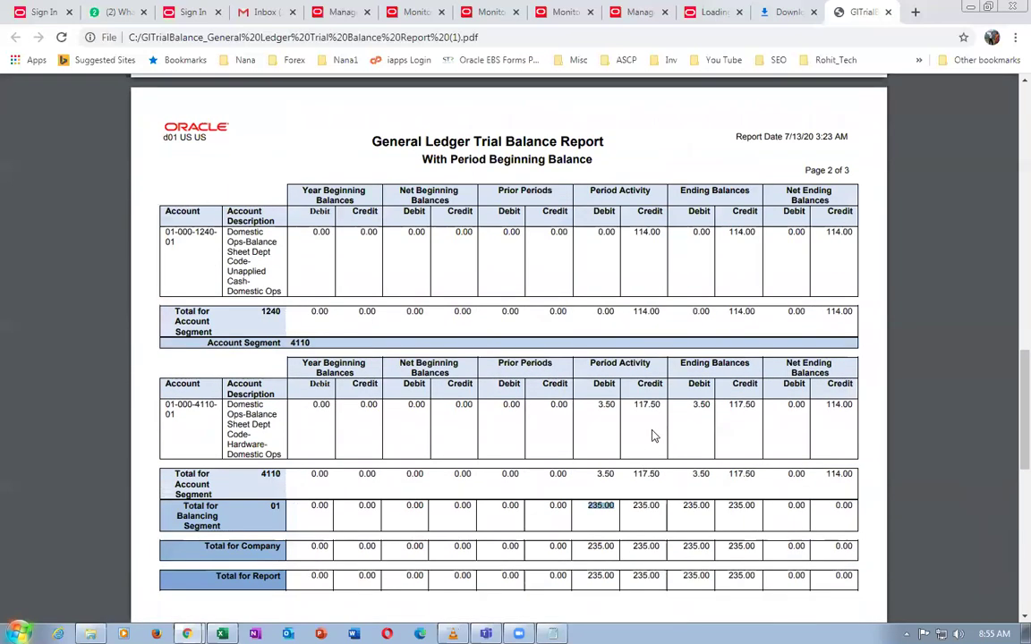
{"action": "scroll", "coordinate": [651, 439], "scroll_direction": "up", "scroll_amount": 3}
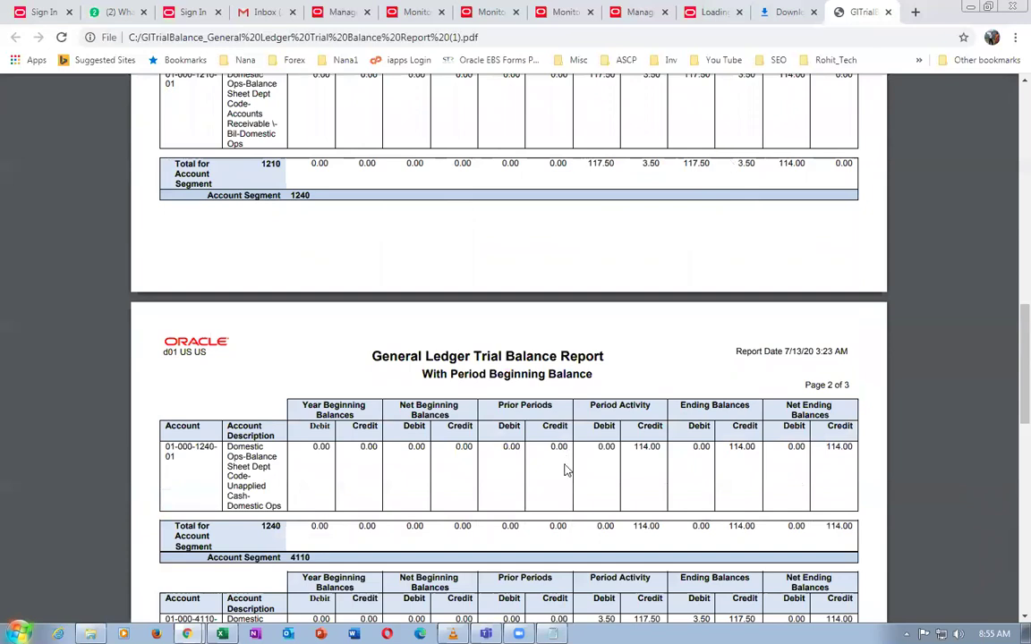
{"action": "scroll", "coordinate": [566, 469], "scroll_direction": "down", "scroll_amount": 3}
Highlight the 235.00 balancing segment debit total
{"action": "double_click", "coordinate": [586, 525]}
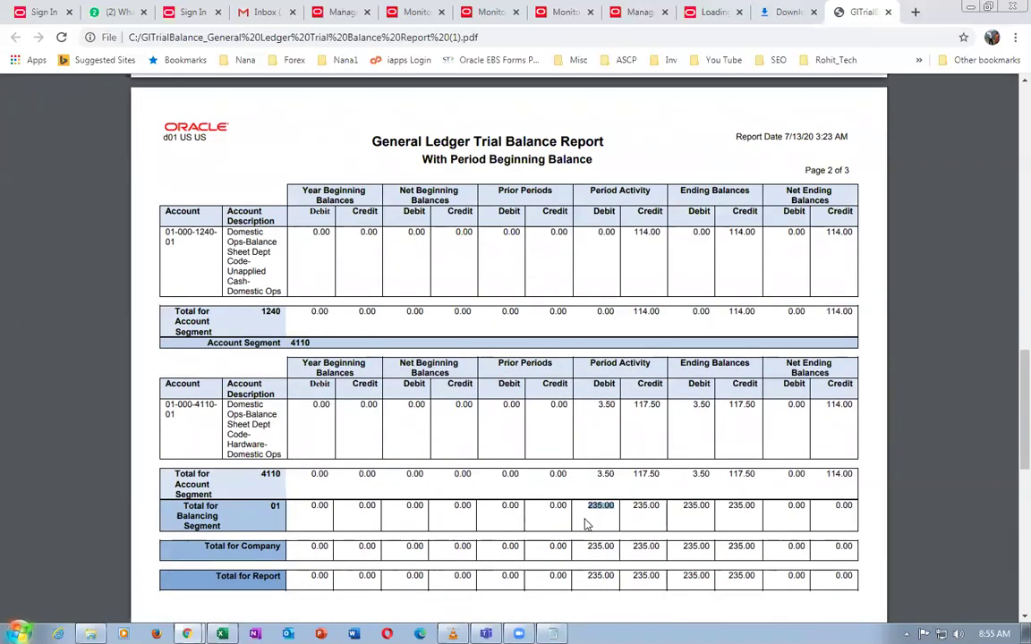
{"action": "left_click", "coordinate": [593, 509]}
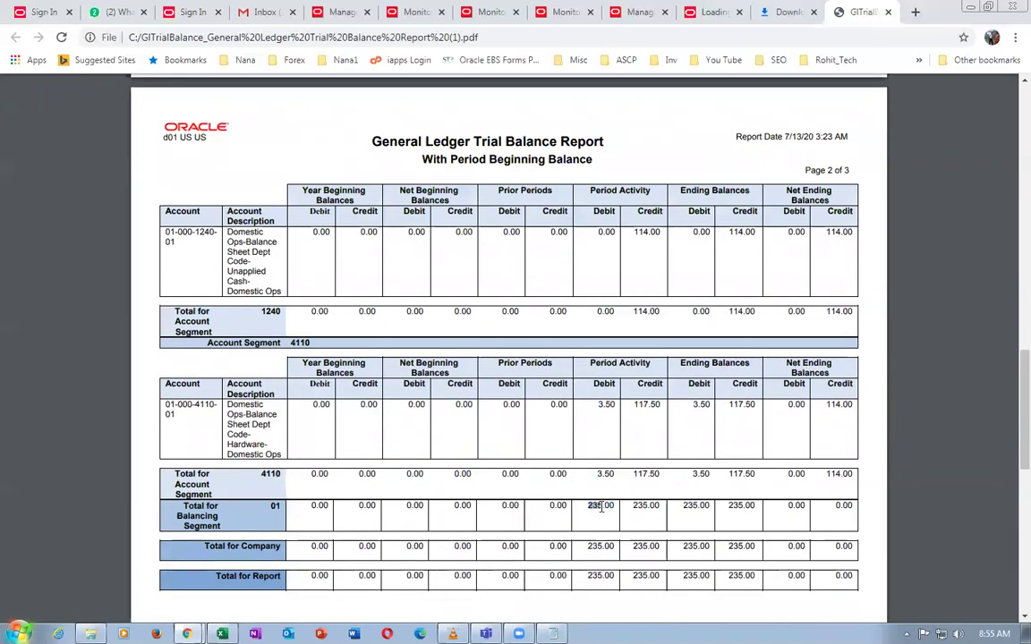
{"action": "scroll", "coordinate": [629, 295], "scroll_direction": "up", "scroll_amount": 3}
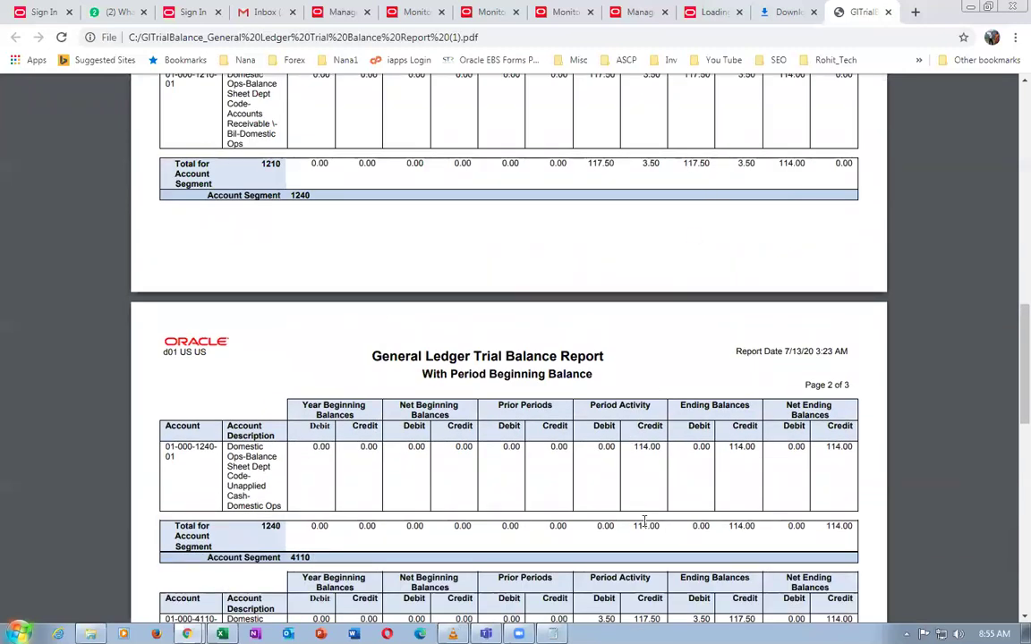
{"action": "scroll", "coordinate": [646, 525], "scroll_direction": "down", "scroll_amount": 2}
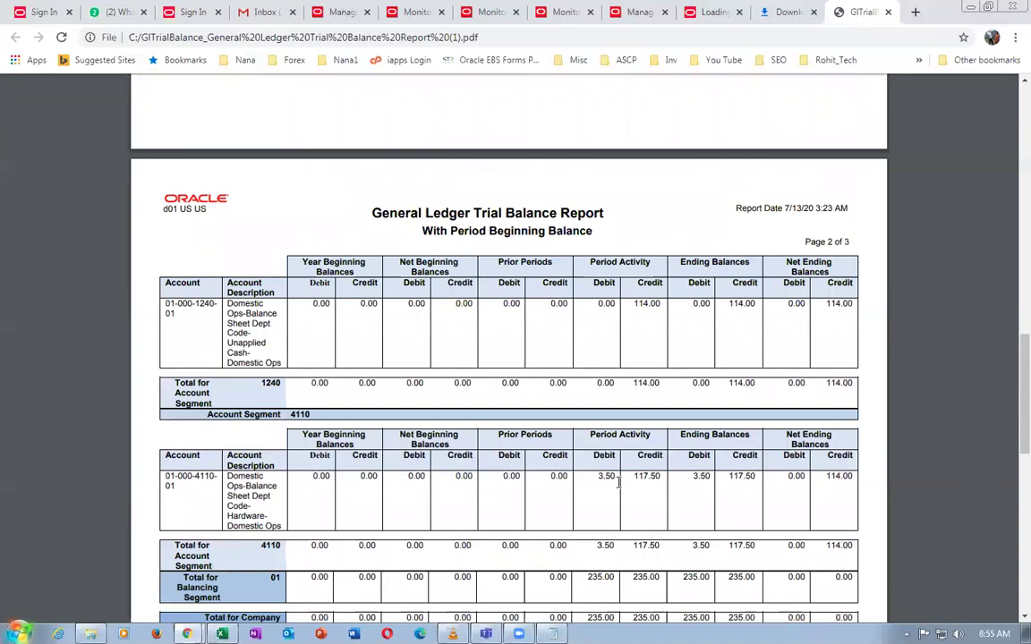
{"action": "scroll", "coordinate": [597, 537], "scroll_direction": "down", "scroll_amount": 3}
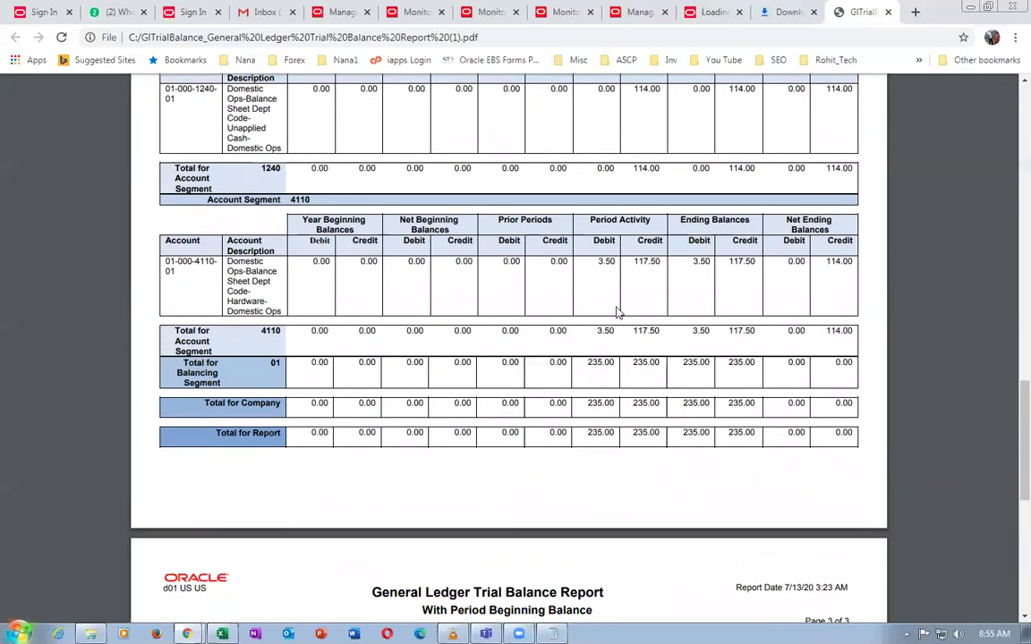
{"action": "double_click", "coordinate": [600, 363]}
Recheck the report totals, then close the trial balance PDF and the downloads list
{"action": "scroll", "coordinate": [710, 524], "scroll_direction": "down", "scroll_amount": 3}
{"action": "scroll", "coordinate": [714, 526], "scroll_direction": "down", "scroll_amount": 3}
{"action": "scroll", "coordinate": [713, 526], "scroll_direction": "up", "scroll_amount": 10}
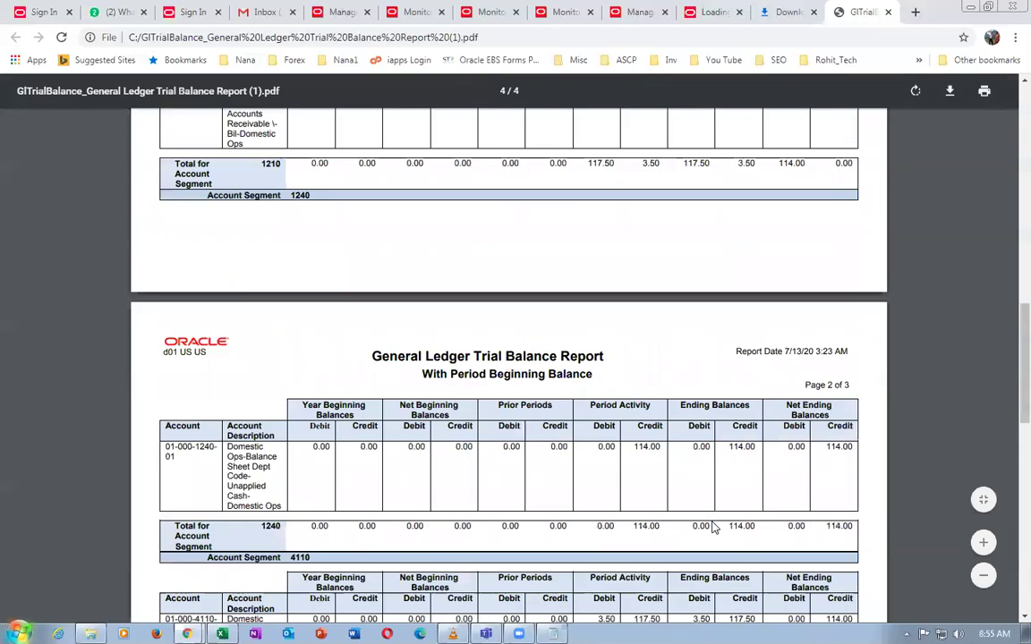
{"action": "scroll", "coordinate": [713, 528], "scroll_direction": "up", "scroll_amount": 10}
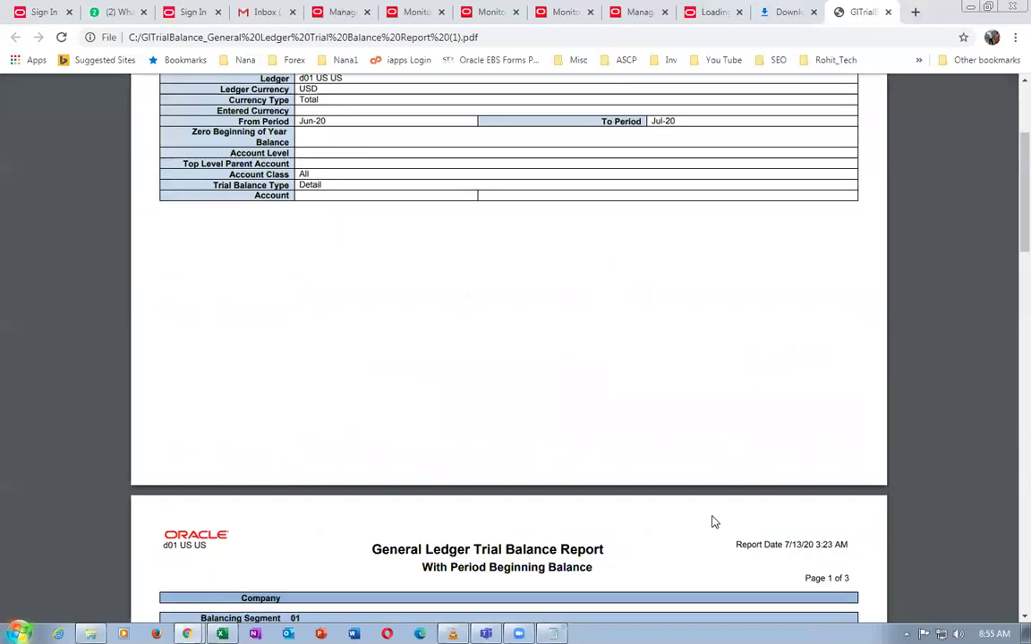
{"action": "scroll", "coordinate": [731, 445], "scroll_direction": "up", "scroll_amount": 3}
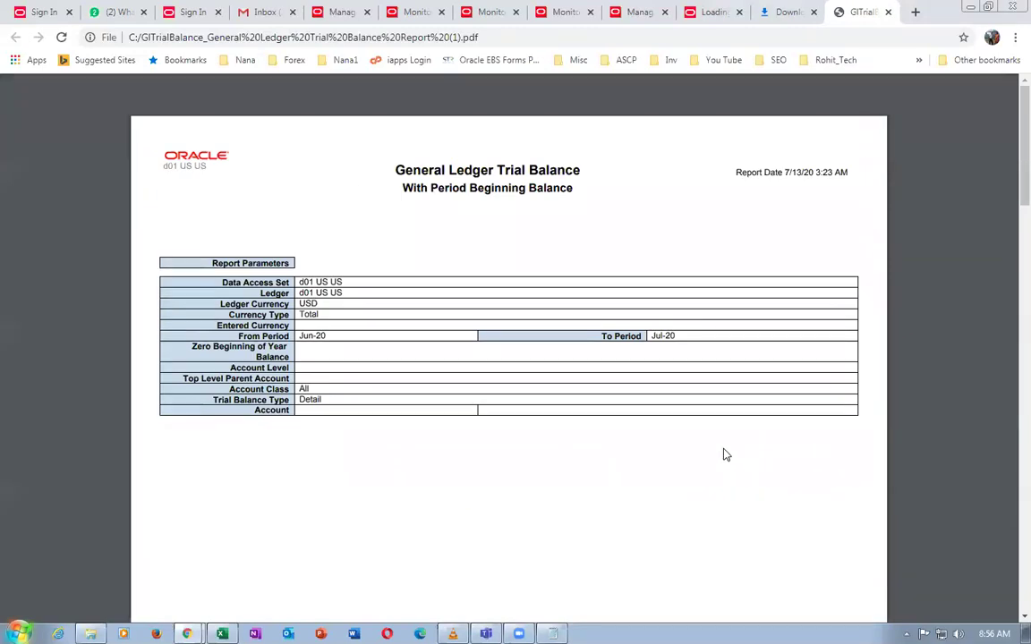
{"action": "scroll", "coordinate": [726, 457], "scroll_direction": "down", "scroll_amount": 10}
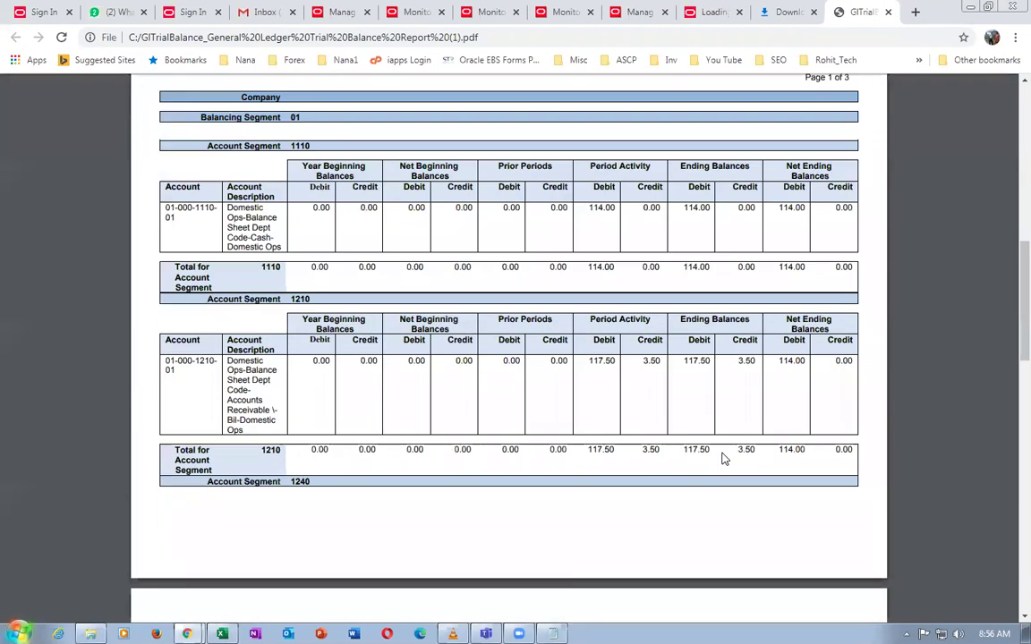
{"action": "scroll", "coordinate": [721, 461], "scroll_direction": "down", "scroll_amount": 7}
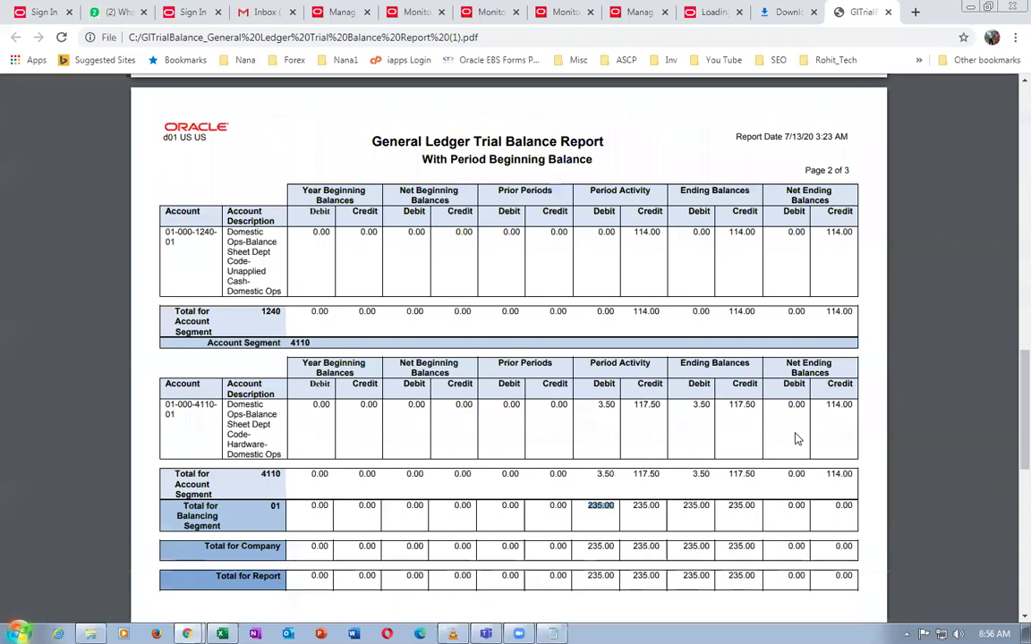
{"action": "left_click", "coordinate": [888, 11]}
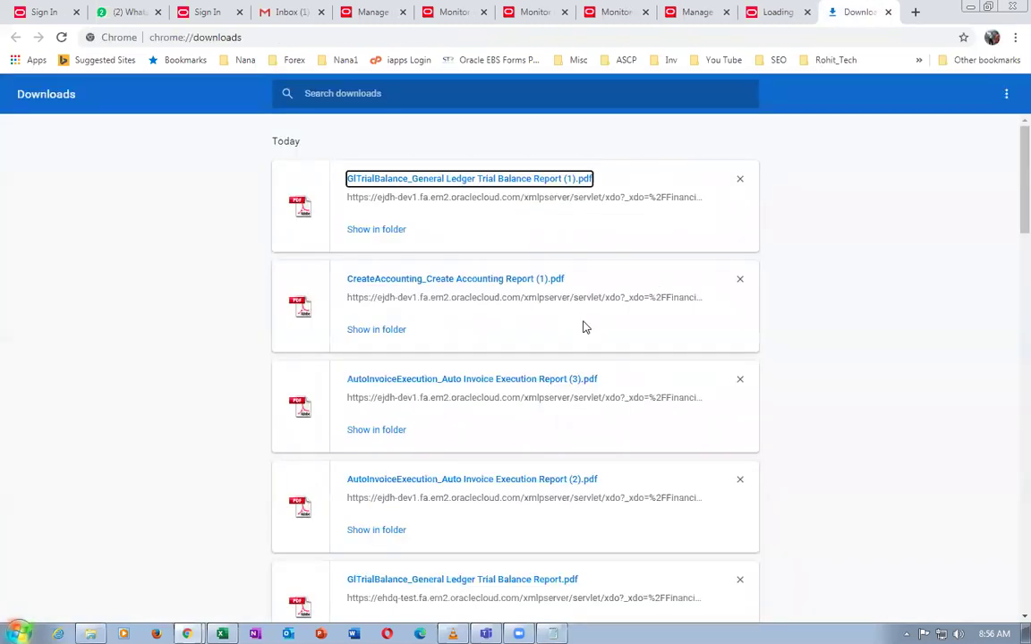
{"action": "left_click", "coordinate": [888, 13]}
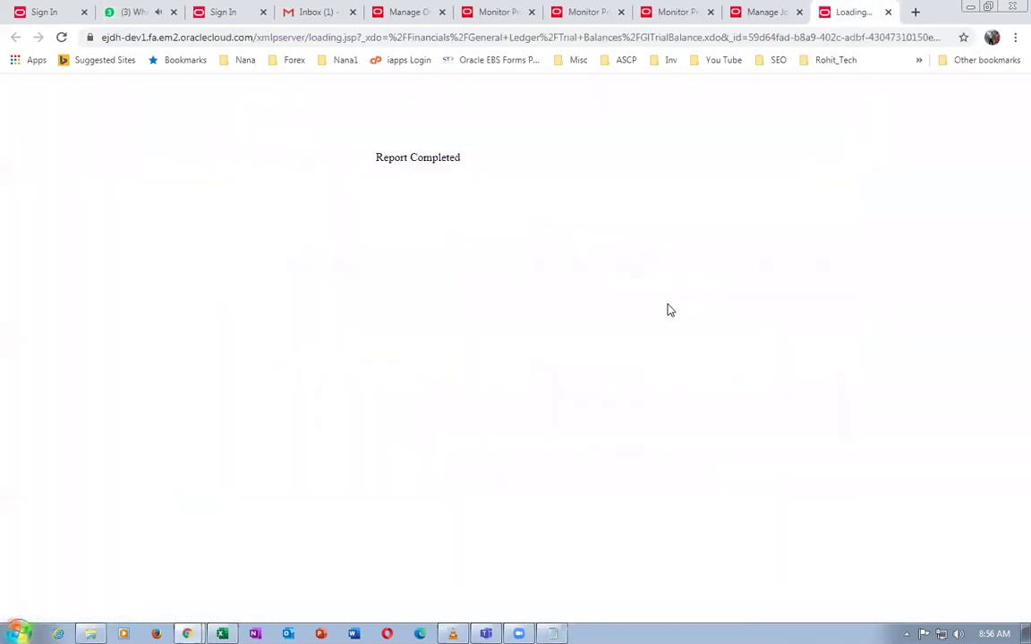